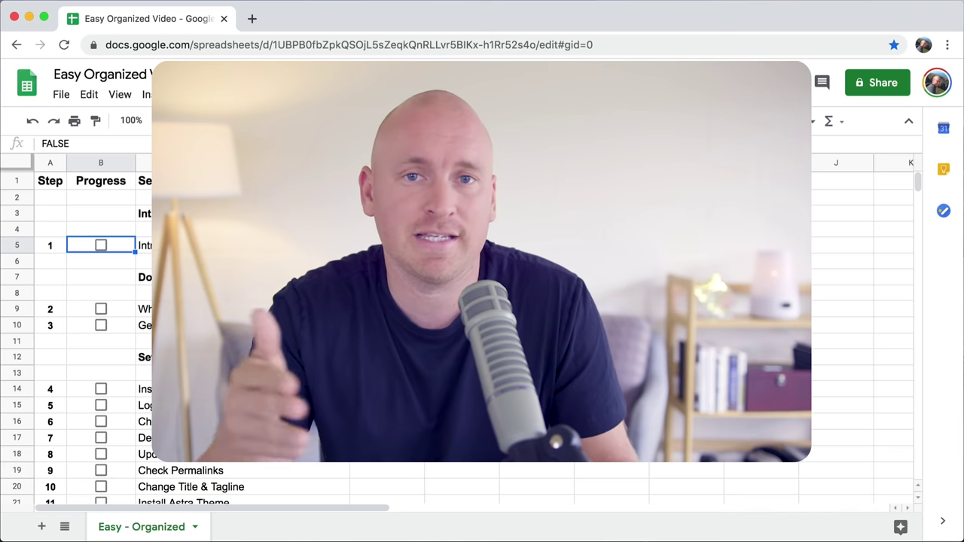
Step: Go through the Intro and Domain Name & Hosting checklist rows, then open HostGator's One-Click Installs
left_click(202, 243)
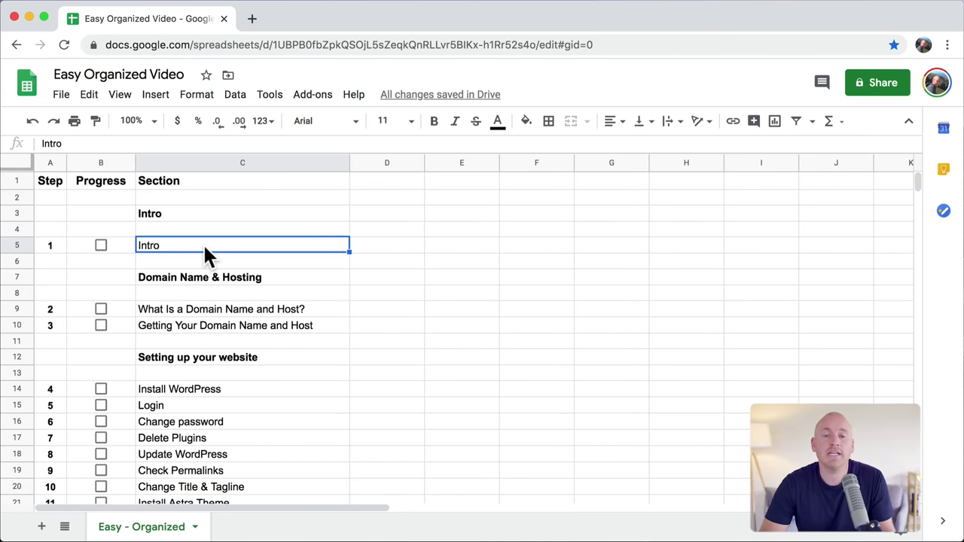
left_click(260, 279)
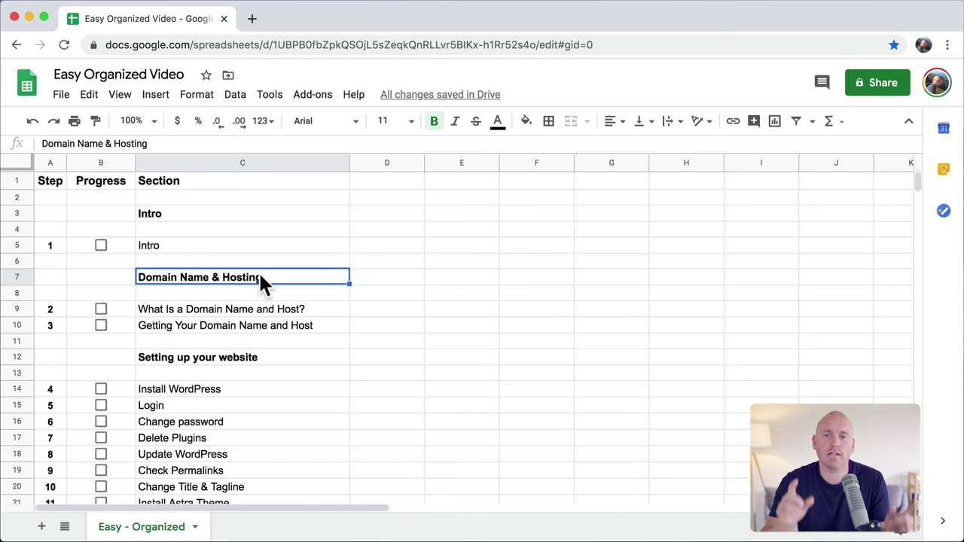
scroll(261, 282, "down", 3)
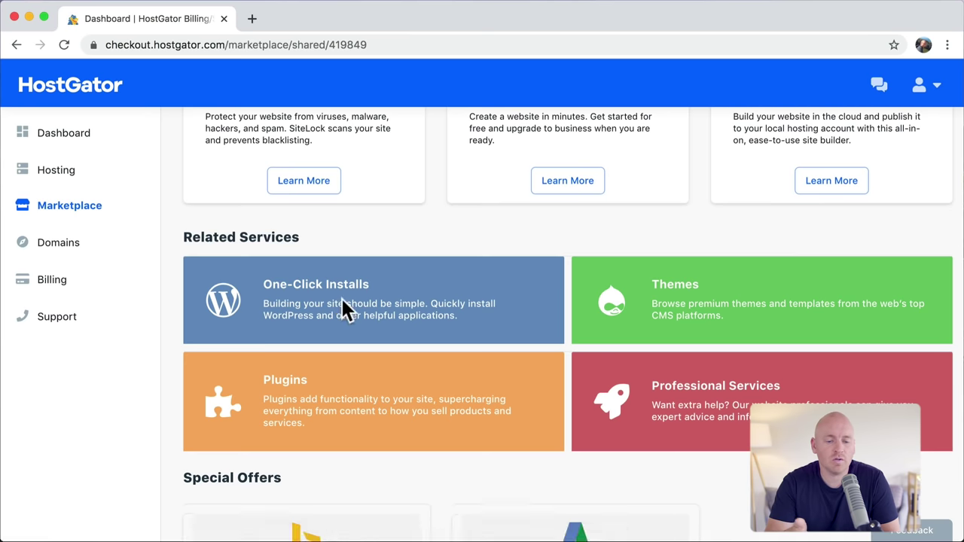
left_click(342, 299)
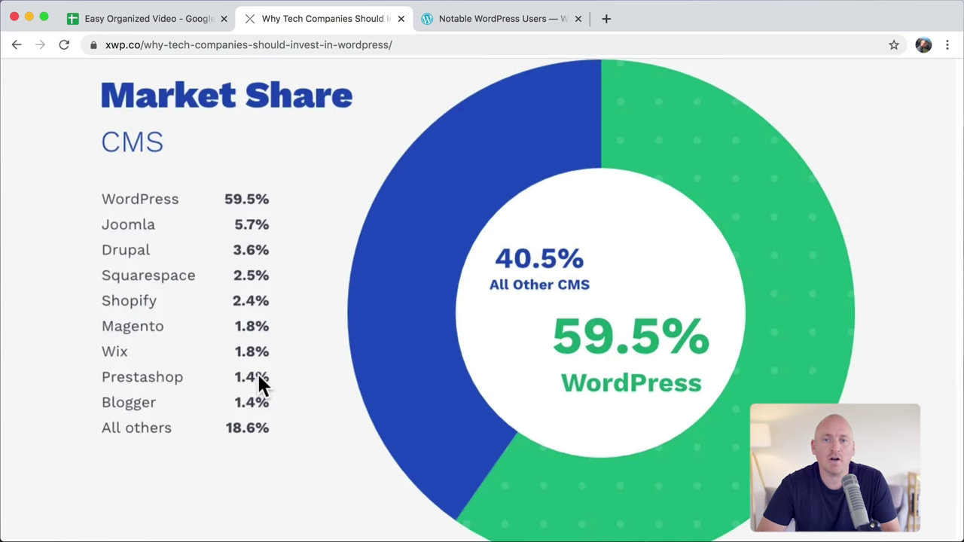
Step: Switch to the Notable WordPress Users page and scroll through its list of brands
left_click(497, 20)
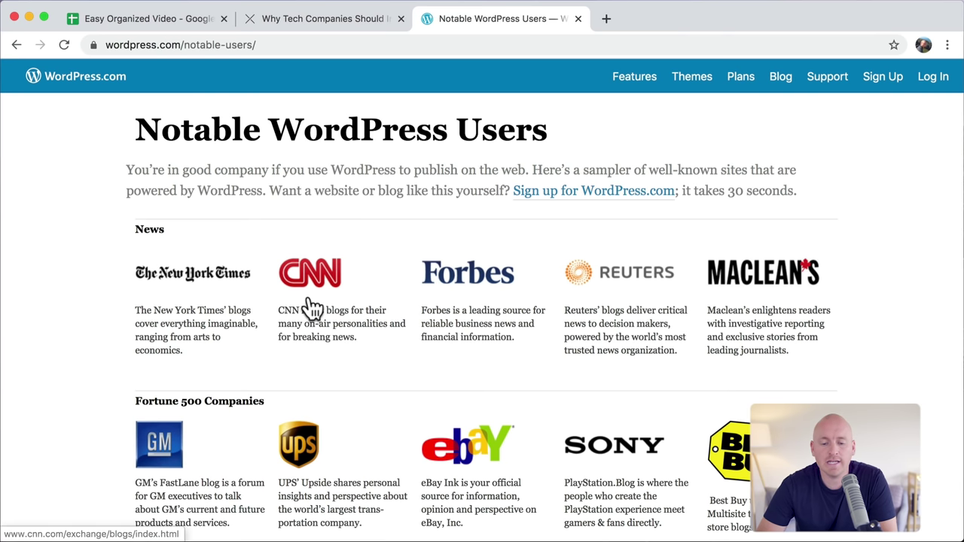
scroll(484, 301, "down", 5)
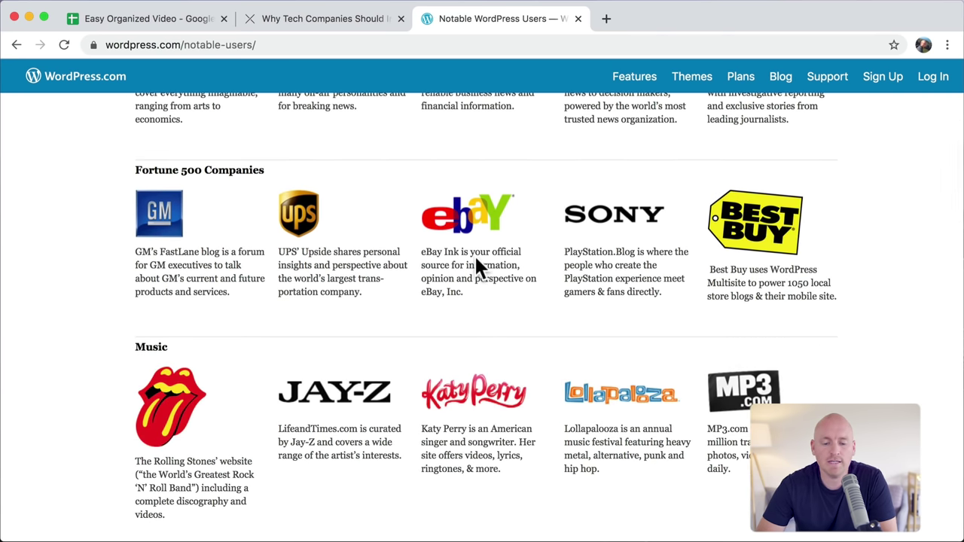
scroll(475, 254, "down", 2)
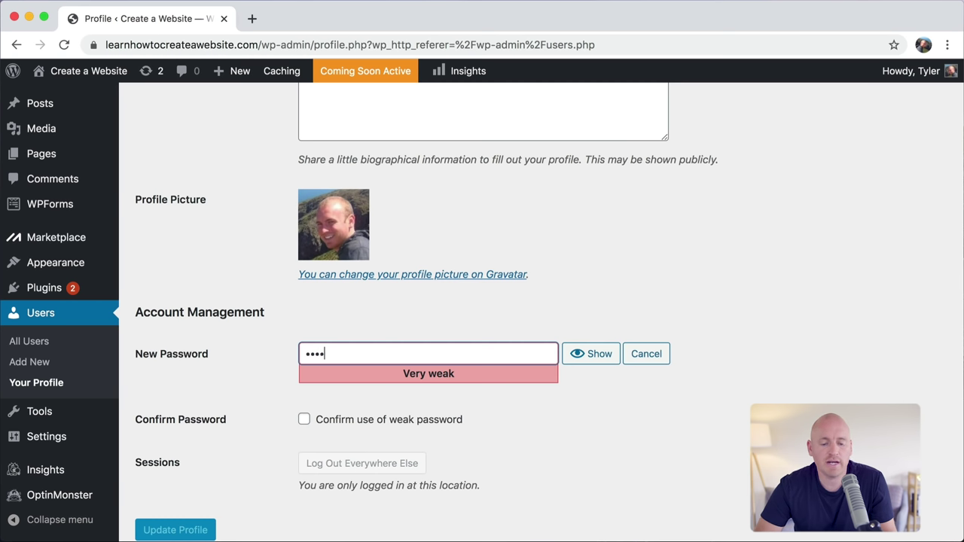
Step: Set a new account password, enter a tagline starting 'Learn how to cre', and browse Starter Templates
type("********")
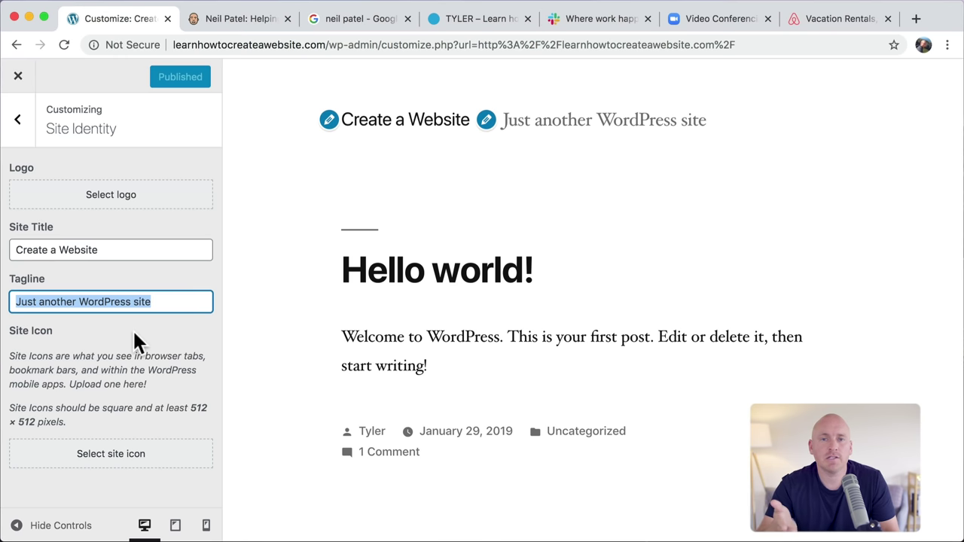
type("Learn how to create a w")
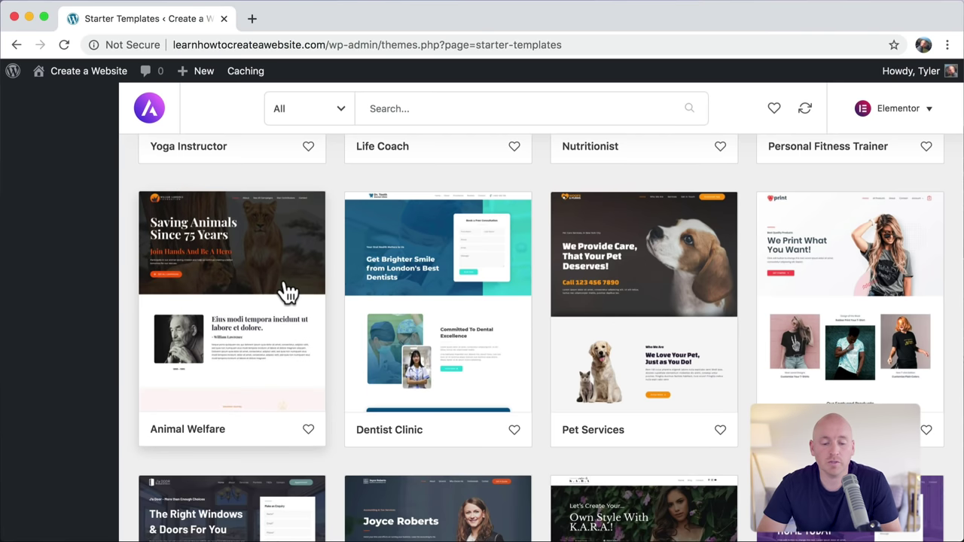
scroll(351, 257, "up", 2)
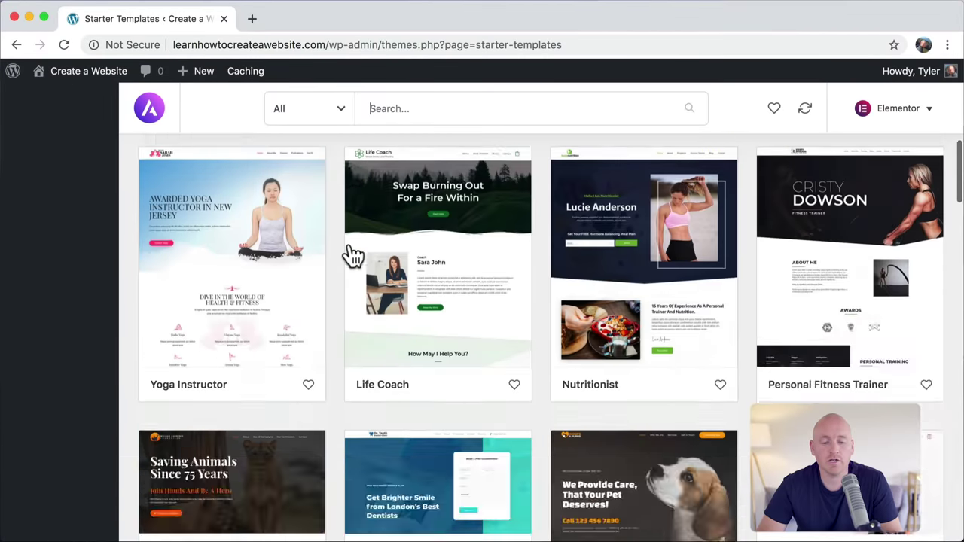
scroll(351, 256, "down", 6)
scroll(351, 256, "down", 10)
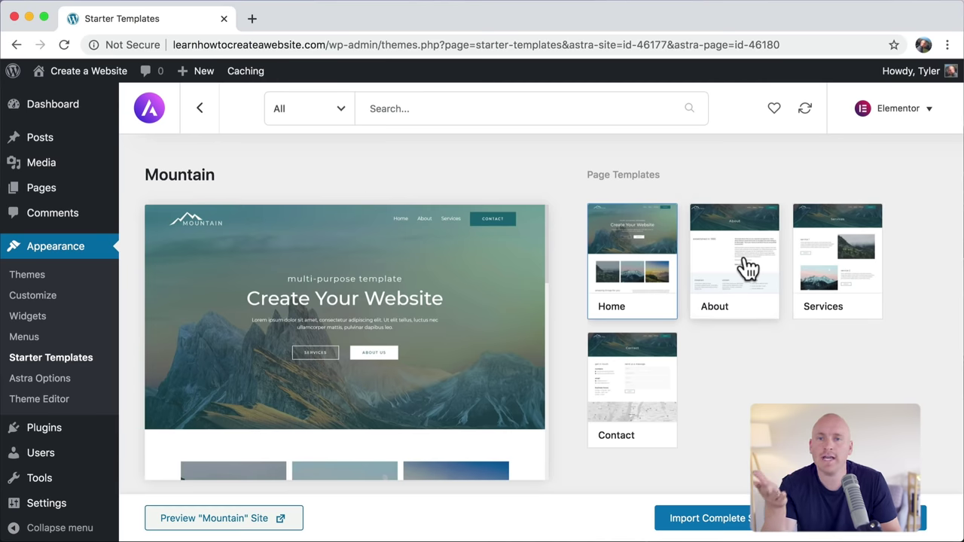
Step: Preview the Mountain About, Services and Contact pages, then center the logo above the menu
left_click(748, 268)
left_click(815, 280)
left_click(633, 389)
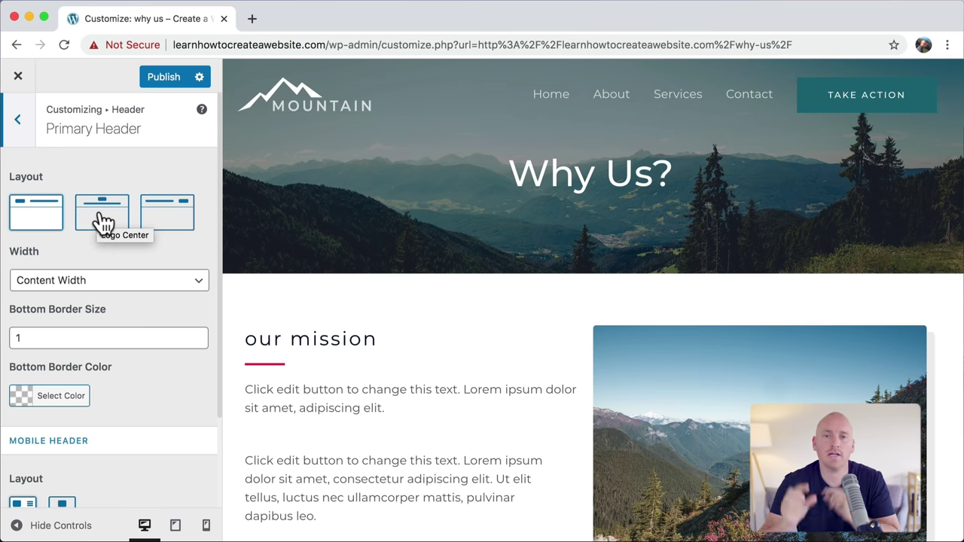
left_click(104, 220)
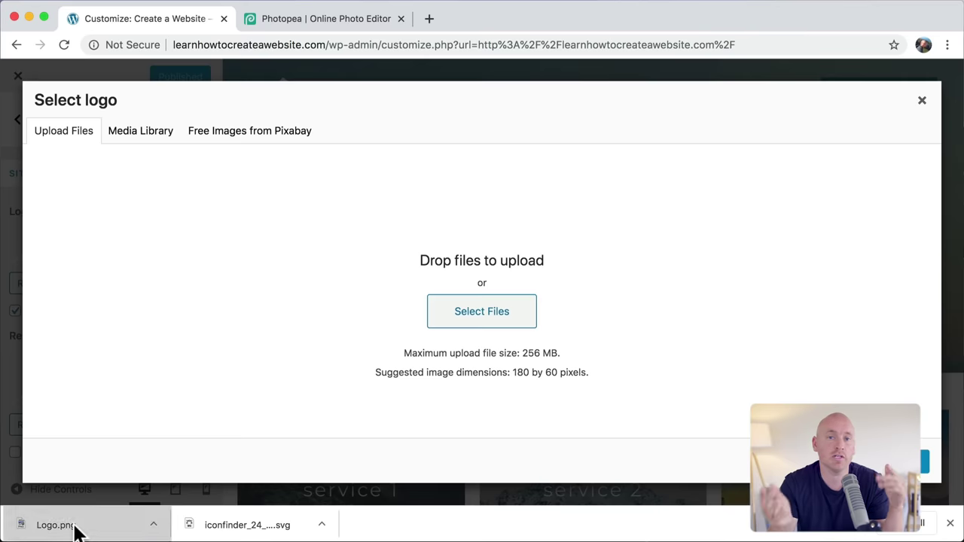
Step: Upload Logo.png as the site logo and move the service 1 column to the row's end
left_click_drag(43, 524, 458, 326)
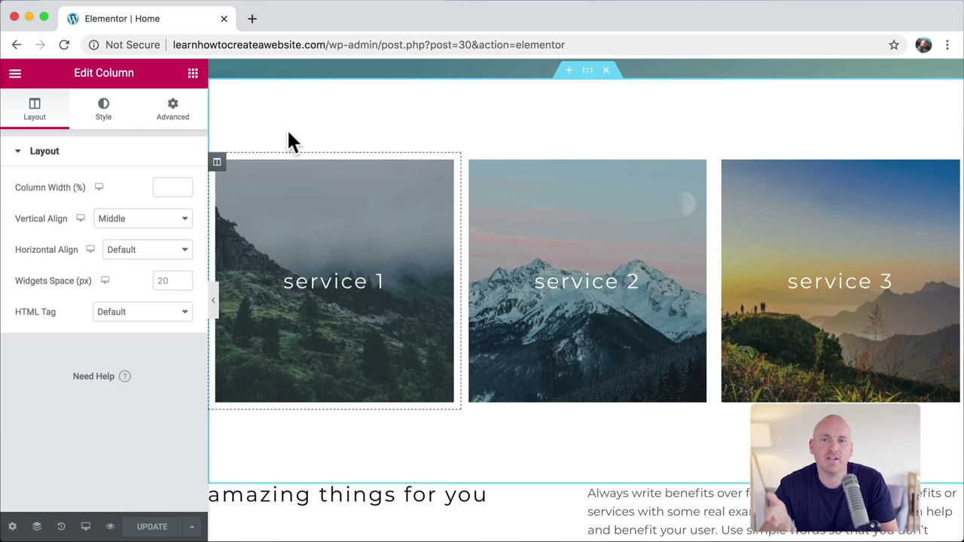
left_click_drag(218, 167, 835, 208)
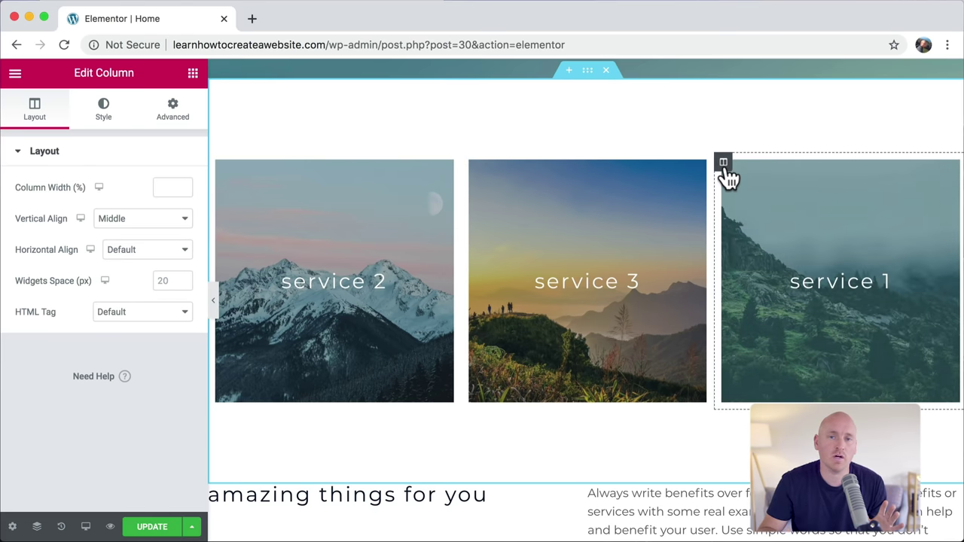
left_click_drag(727, 177, 253, 172)
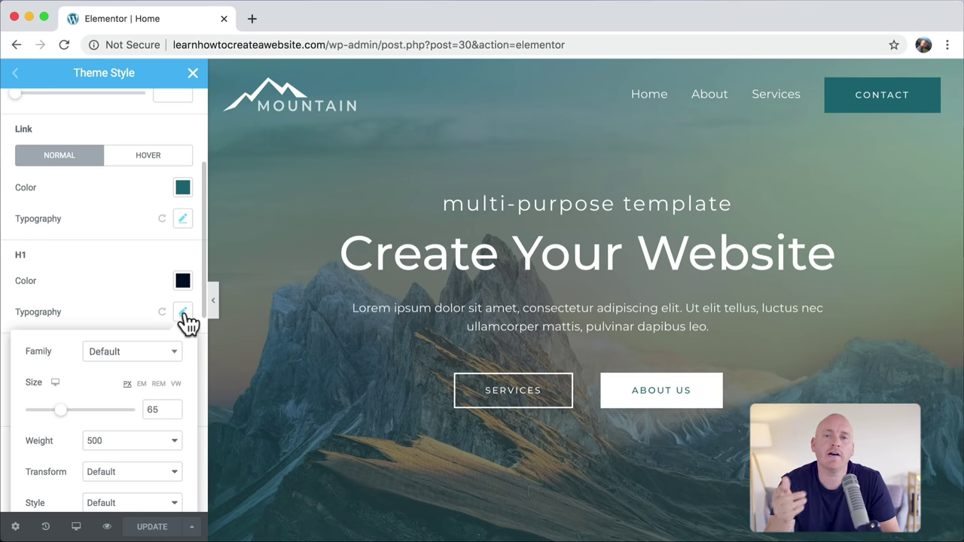
Step: Reduce the Theme Style H1 typography size to 49 with live preview
scroll(186, 322, "down", 2)
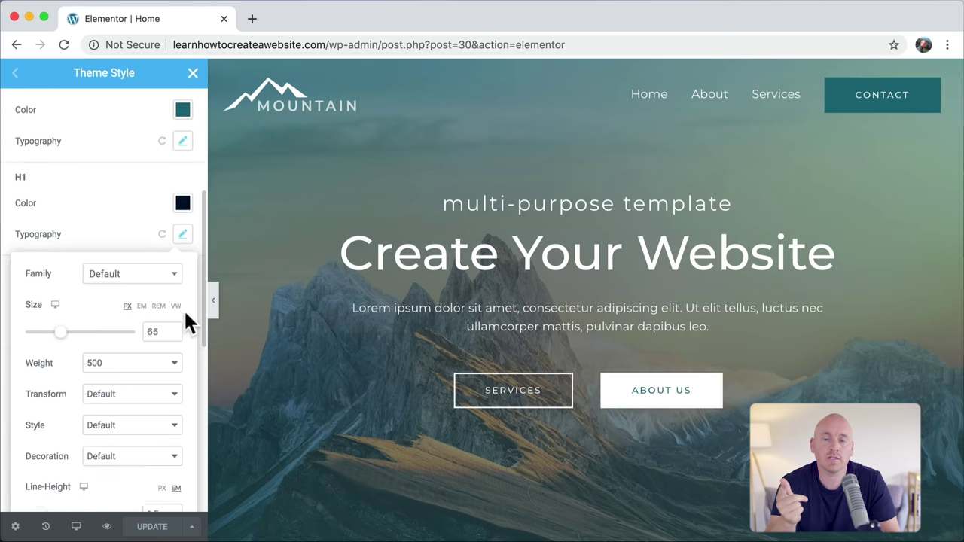
scroll(187, 323, "down", 2)
left_click_drag(64, 279, 47, 276)
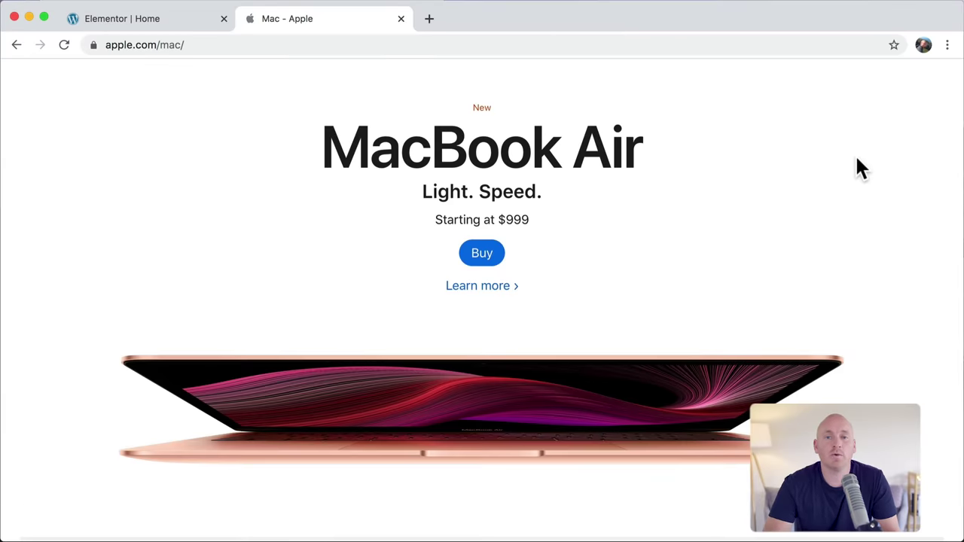
scroll(856, 168, "down", 10)
scroll(857, 160, "down", 3)
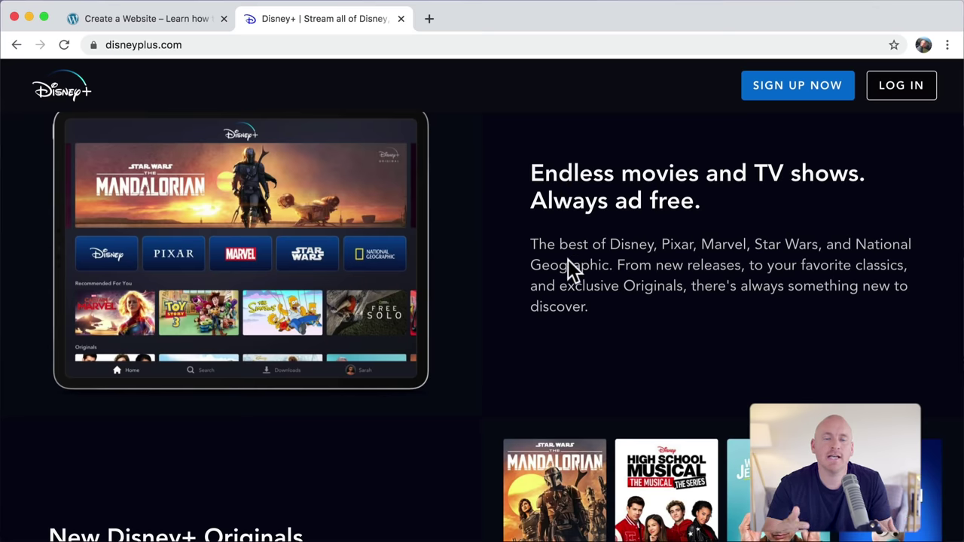
Step: Scroll through the Apple Mac and Disney+ pages as design examples
scroll(568, 260, "down", 5)
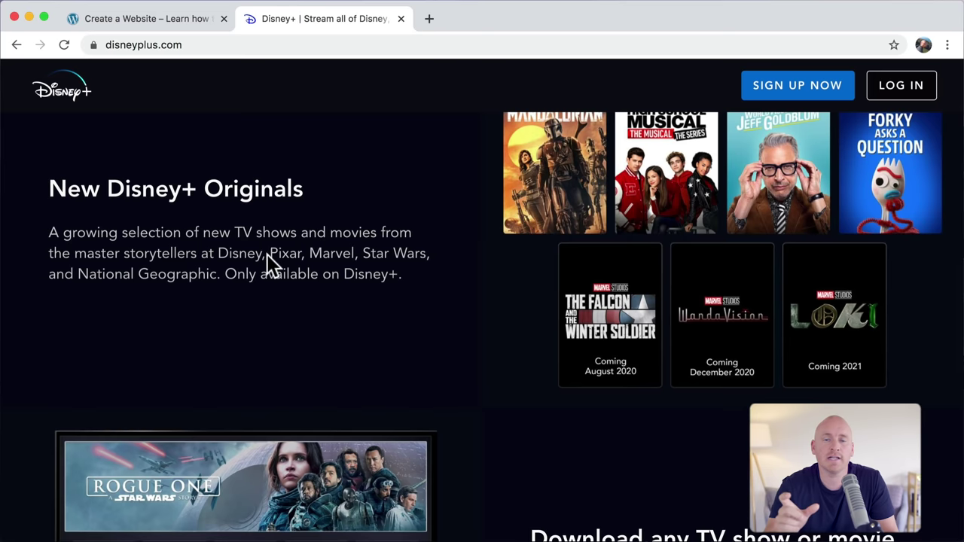
scroll(525, 338, "down", 3)
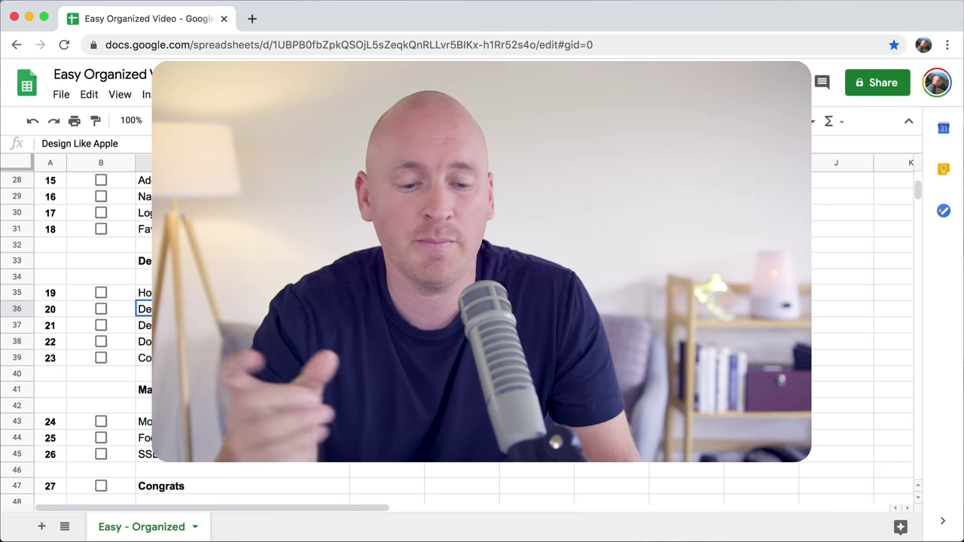
Step: Select the Don't Design at All step in row 38 of the checklist
left_click(143, 341)
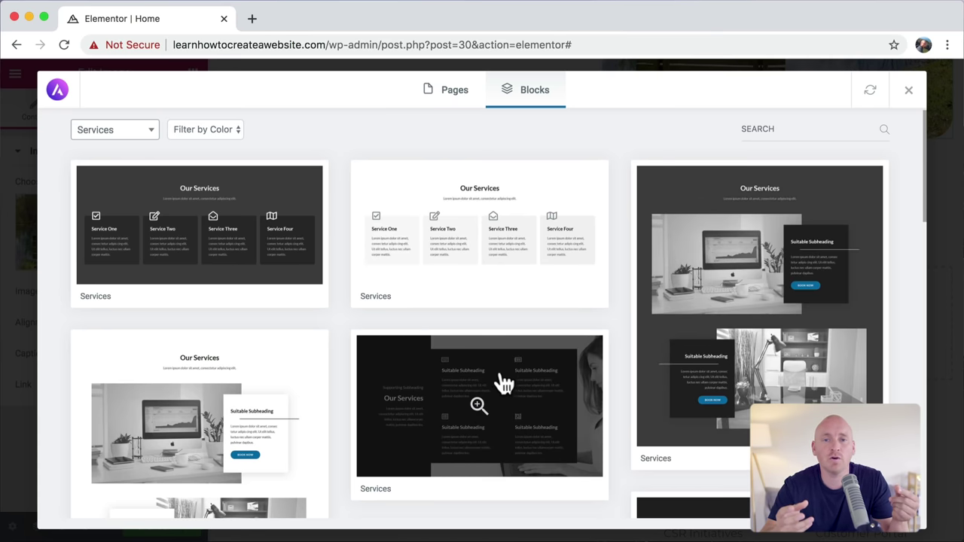
Step: Browse the Services blocks and preview the glacier page at mobile phone size
scroll(500, 386, "down", 5)
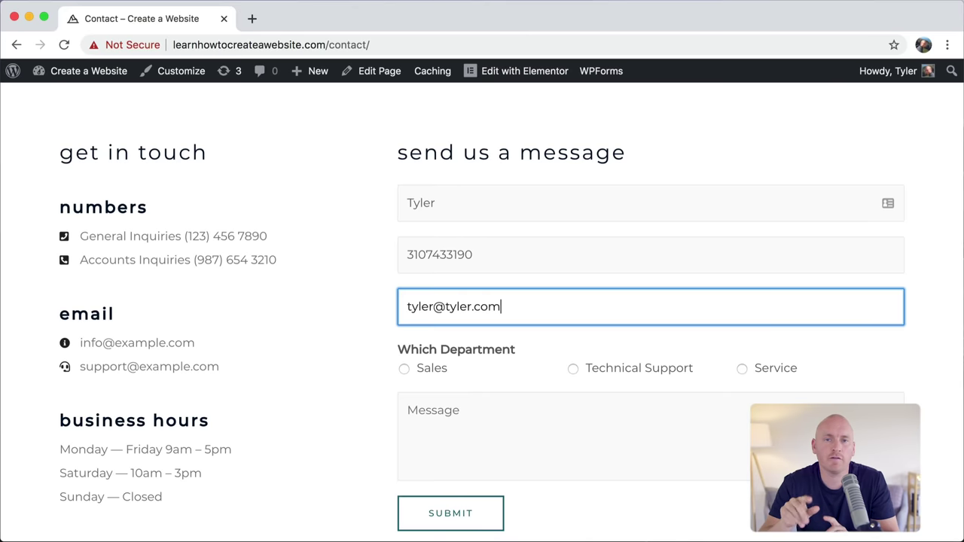
scroll(482, 301, "down", 5)
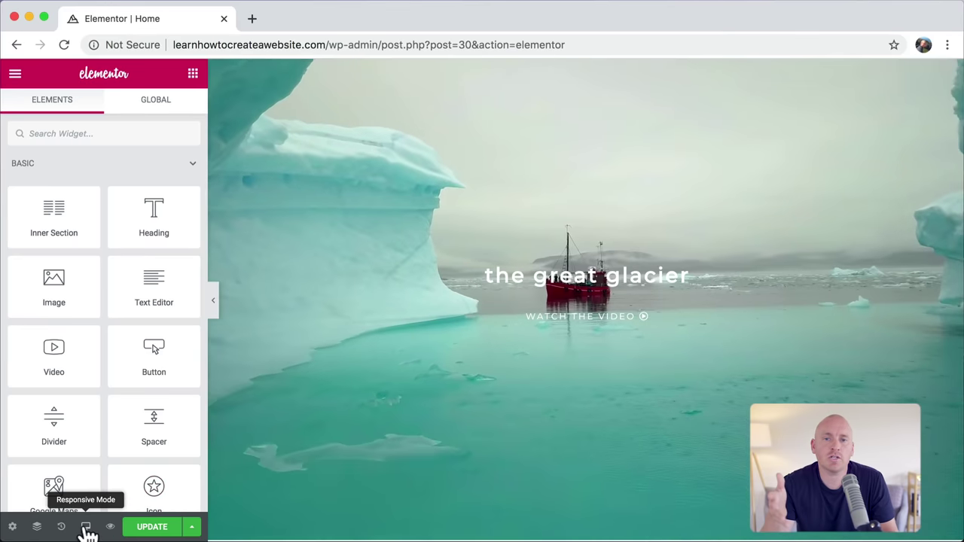
left_click(85, 526)
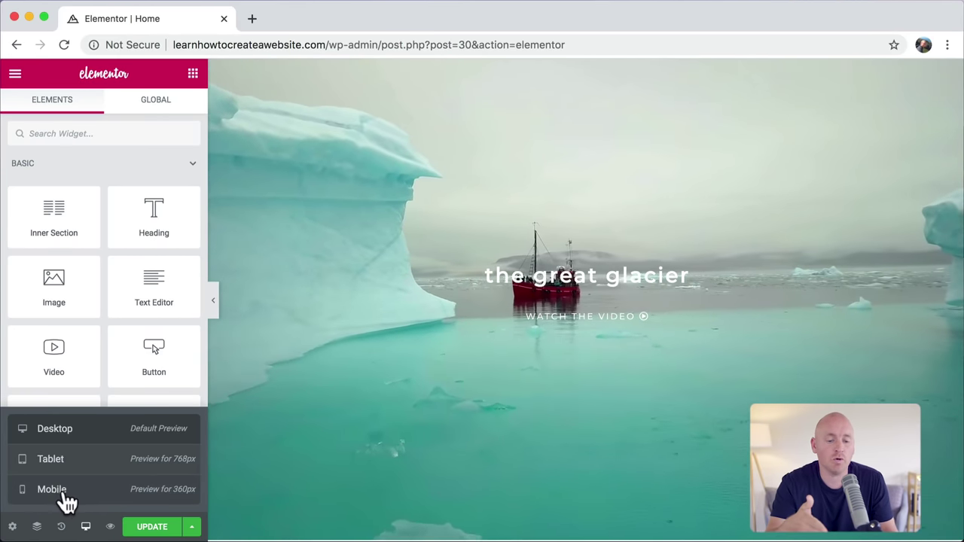
left_click(65, 494)
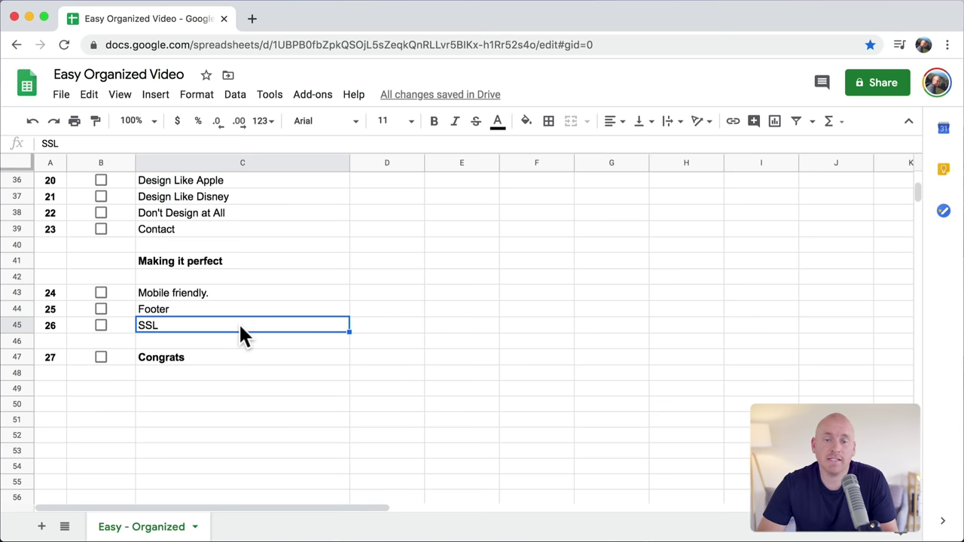
Step: Scroll the checklist back to the top and select the Intro step's cell B5
scroll(239, 323, "up", 12)
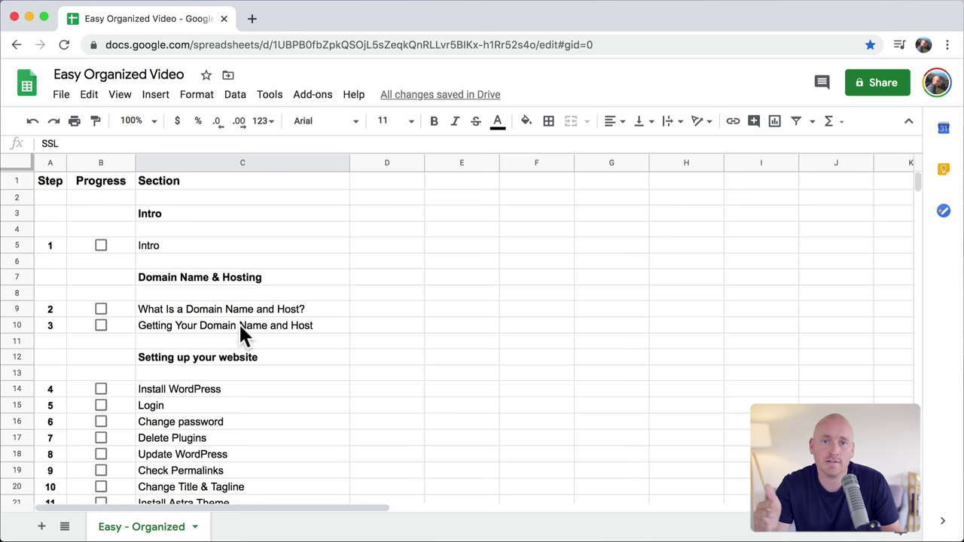
left_click(99, 249)
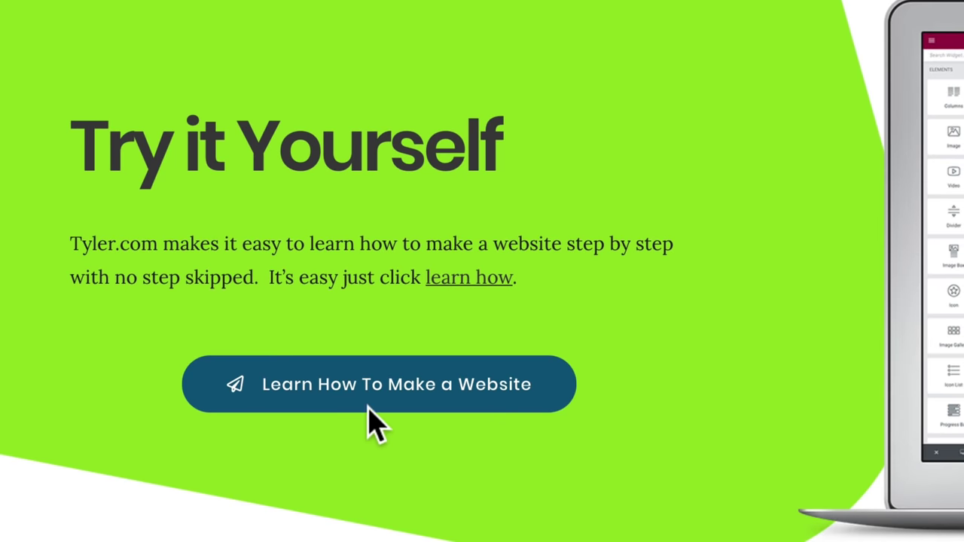
Step: Open the Learn How To Make a Website lessons and read through #5 Change Your WordPress Password
left_click(368, 404)
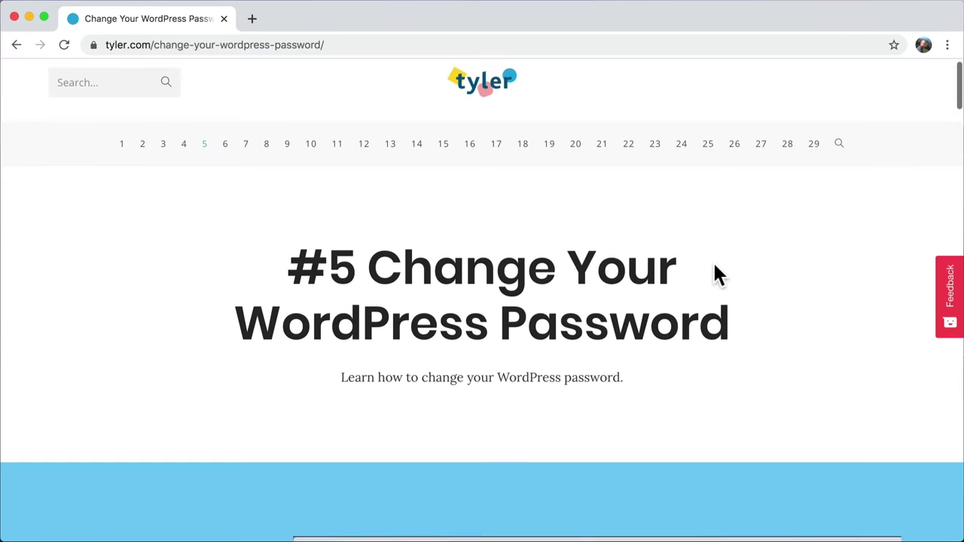
scroll(715, 274, "down", 3)
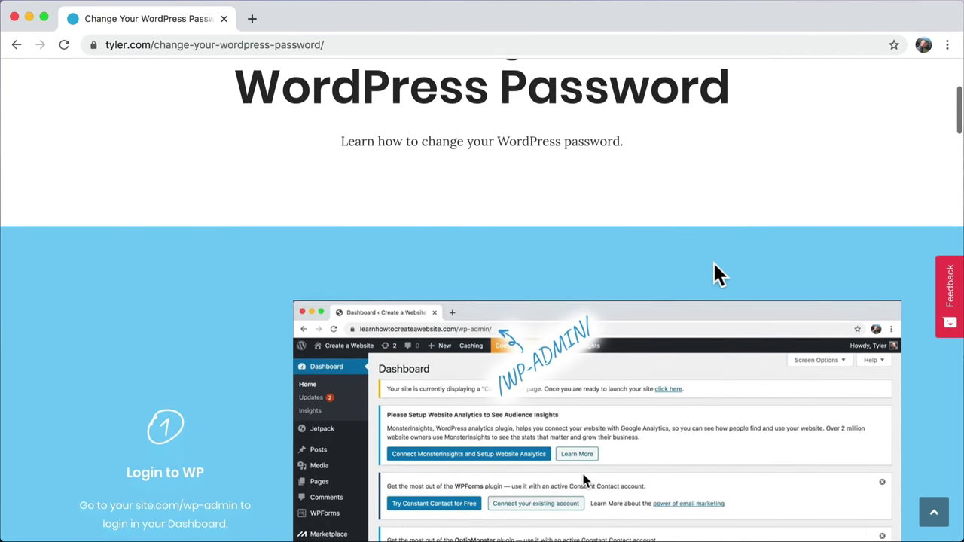
scroll(716, 274, "down", 2)
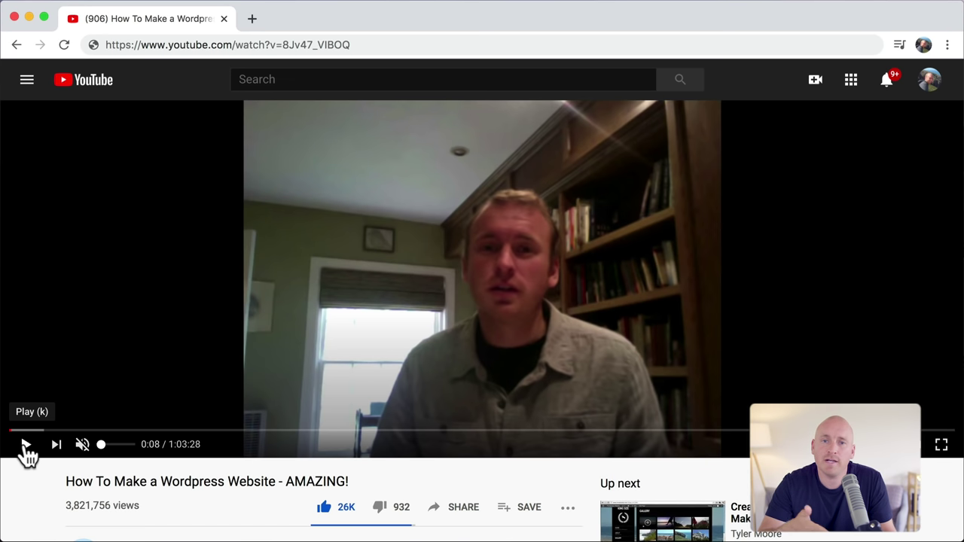
Step: Play the 'How To Make a Wordpress Website - AMAZING!' video
left_click(26, 446)
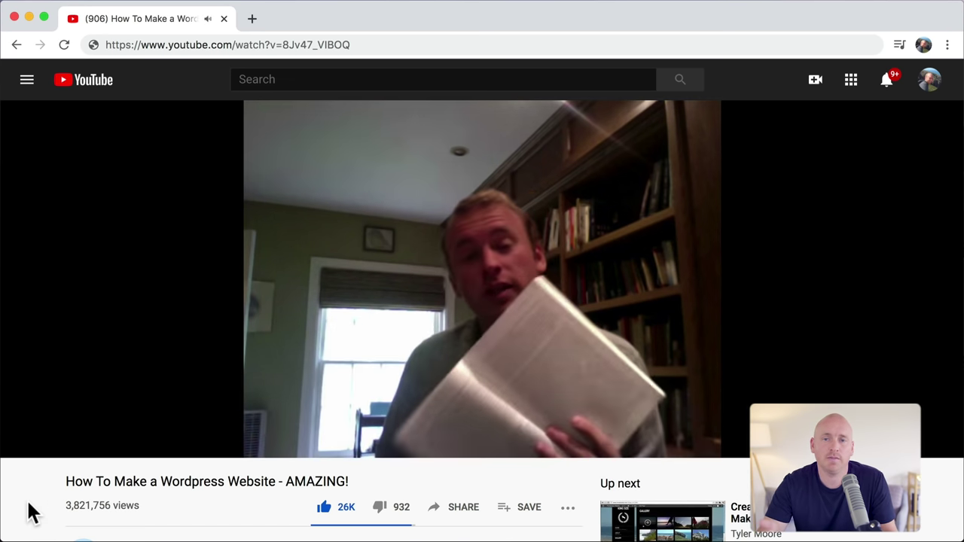
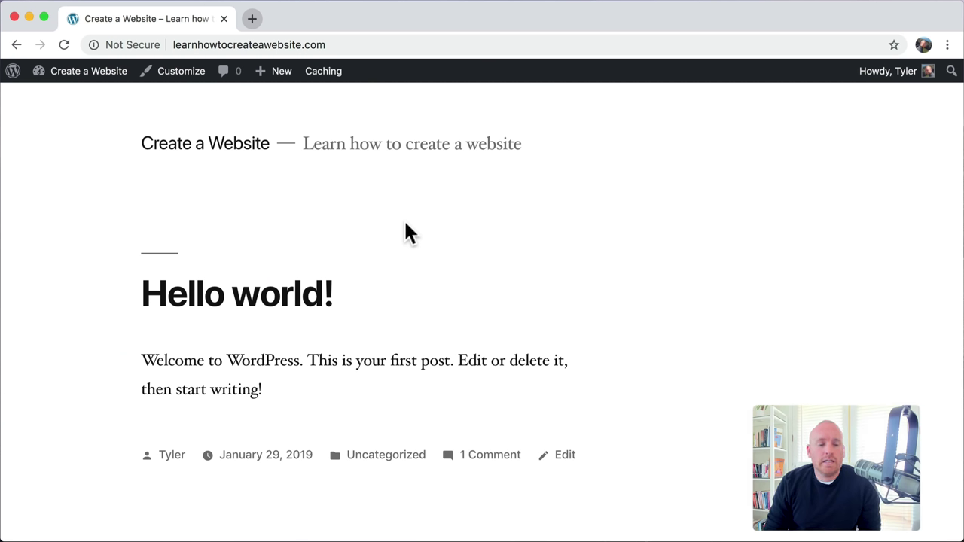
Step: Go from the Dashboard to Appearance > Themes and reach the Add Themes page
mouse_move(91, 75)
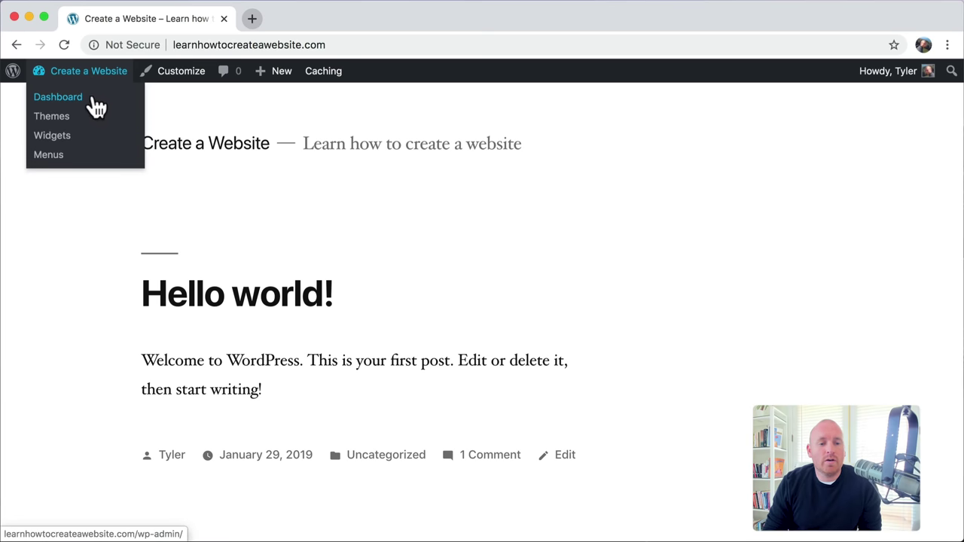
left_click(96, 98)
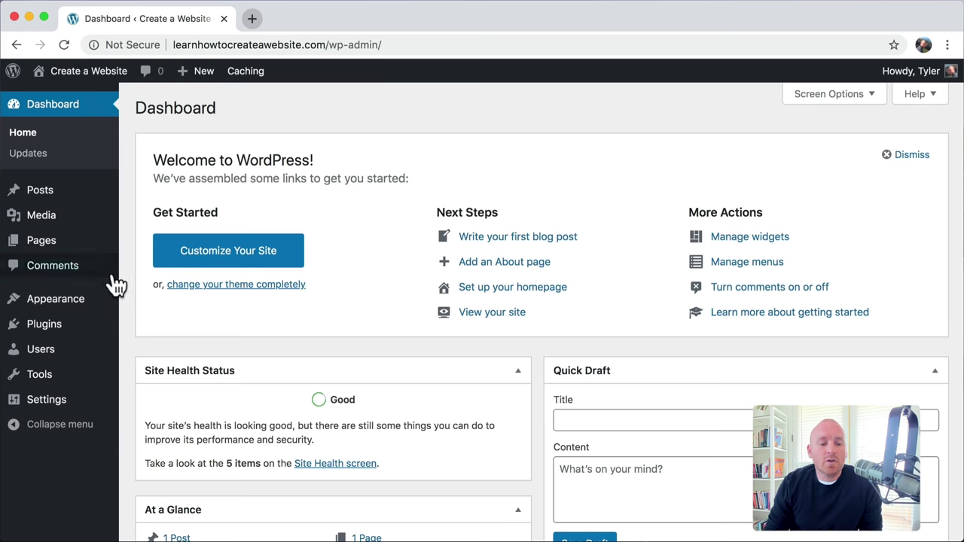
mouse_move(96, 312)
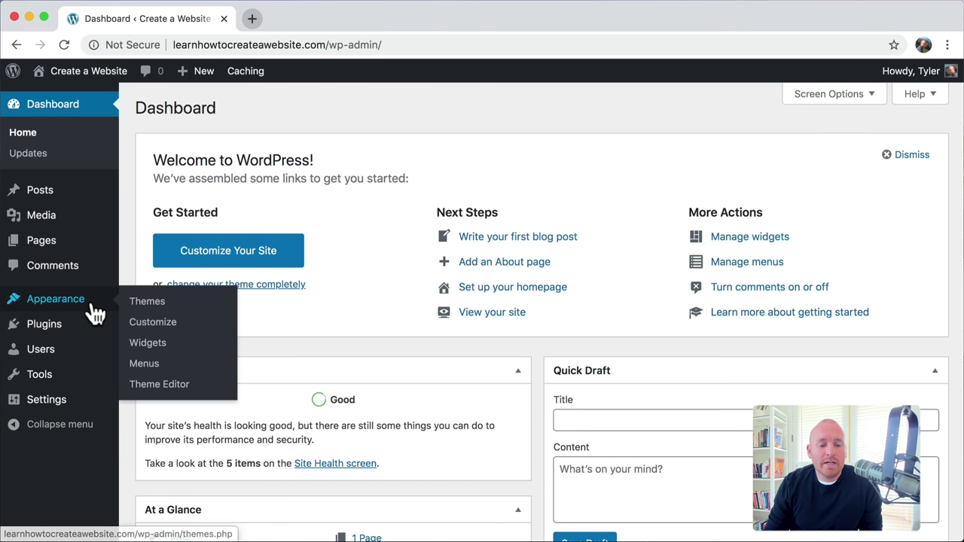
left_click(181, 305)
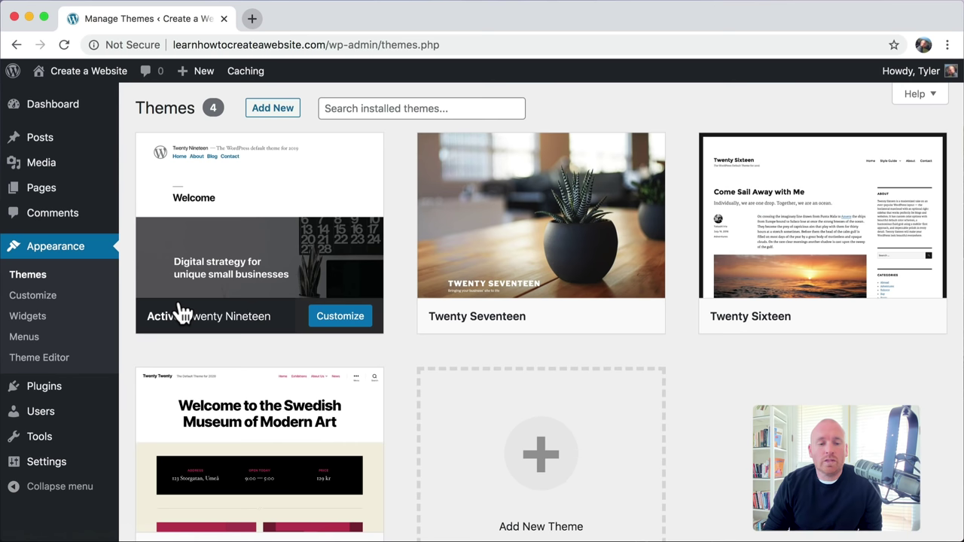
left_click(273, 110)
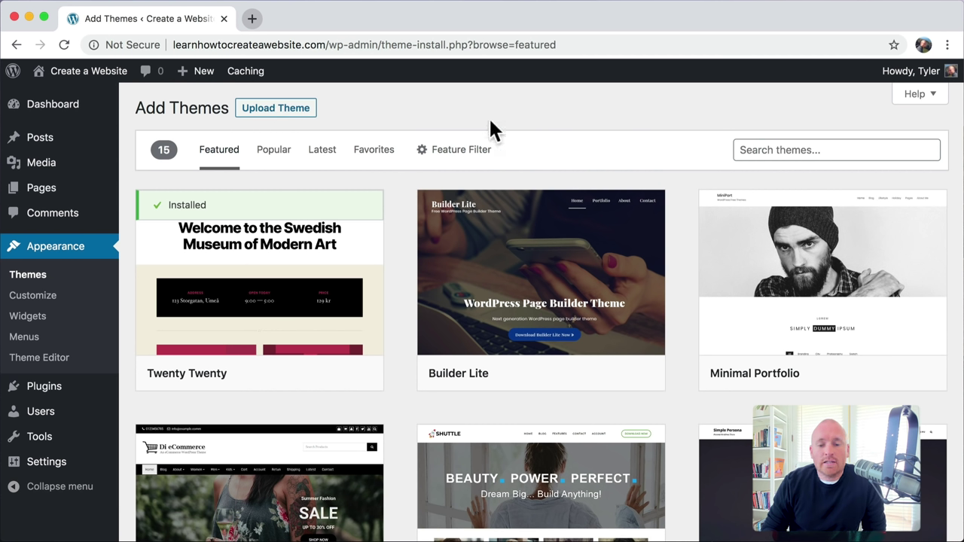
Step: Search themes for 'as', preview Astra's details, then install and activate Astra
left_click(773, 148)
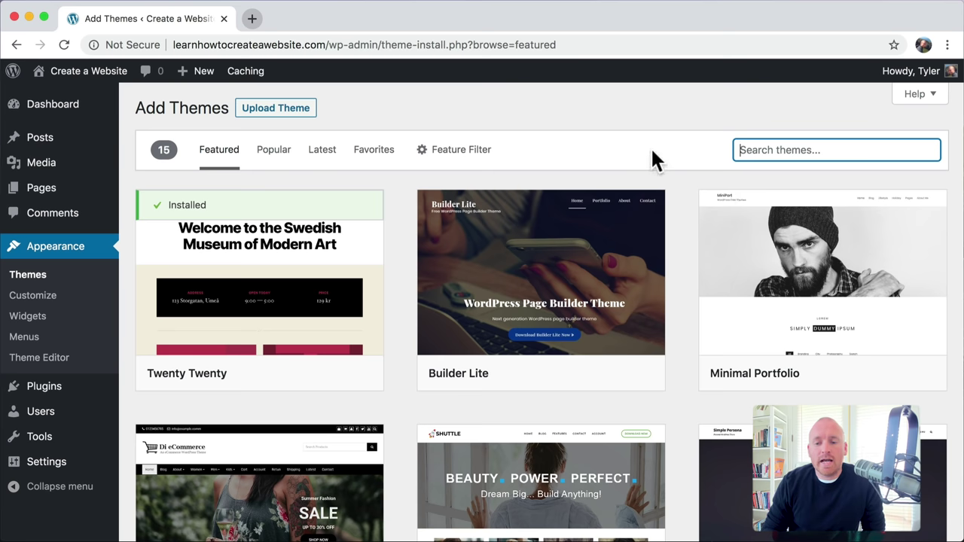
type("astra")
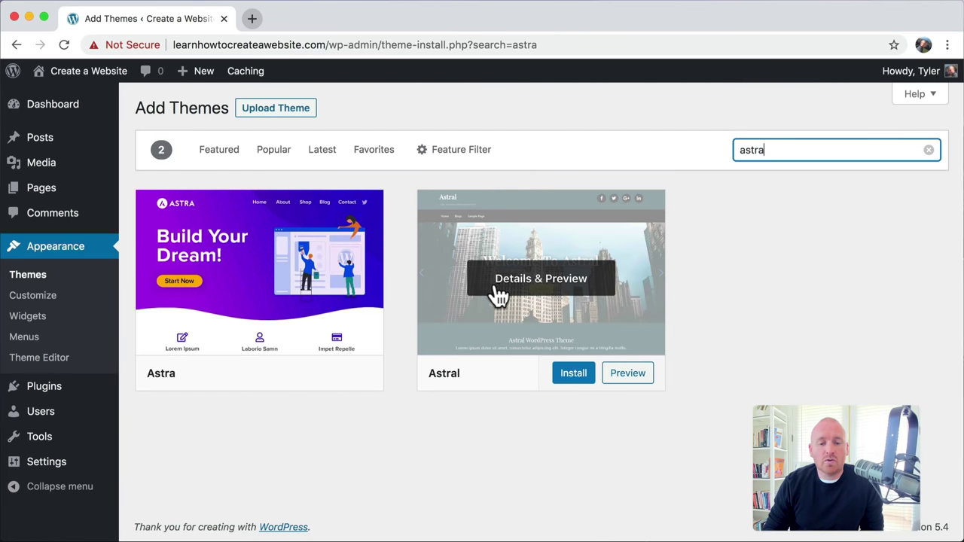
left_click(264, 282)
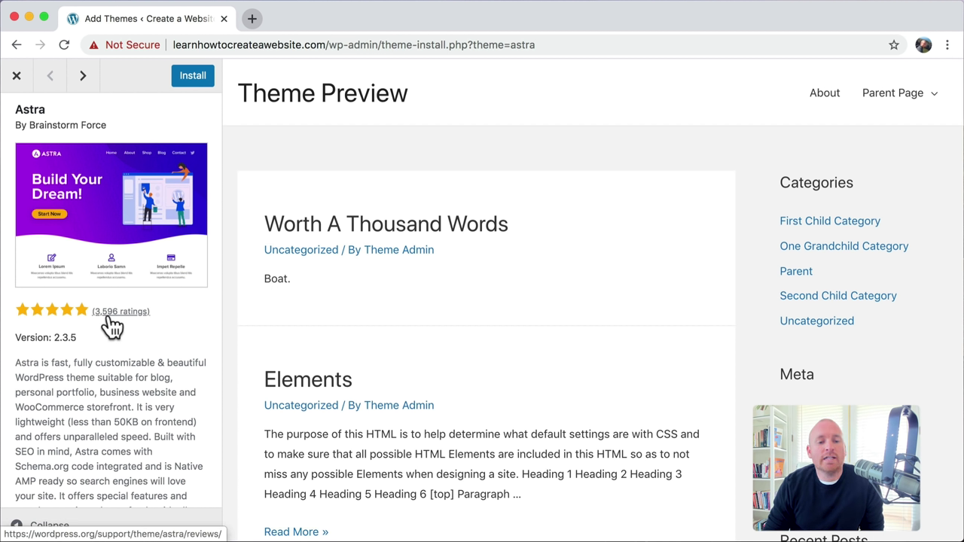
scroll(89, 327, "down", 3)
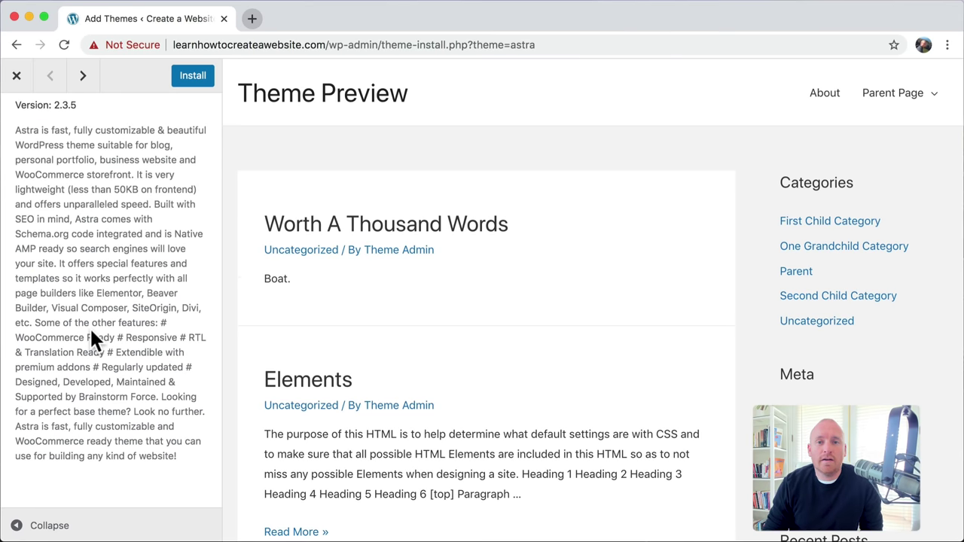
scroll(90, 337, "up", 3)
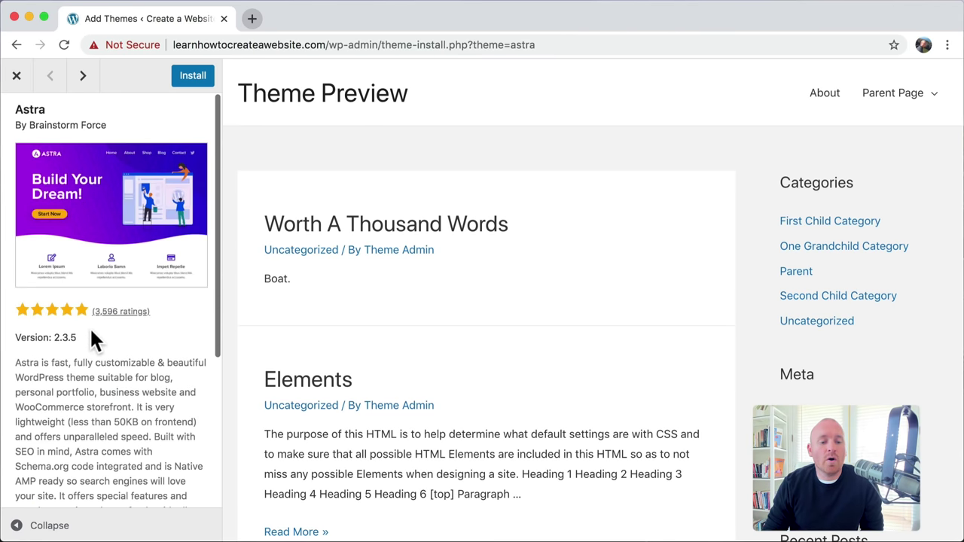
left_click(192, 83)
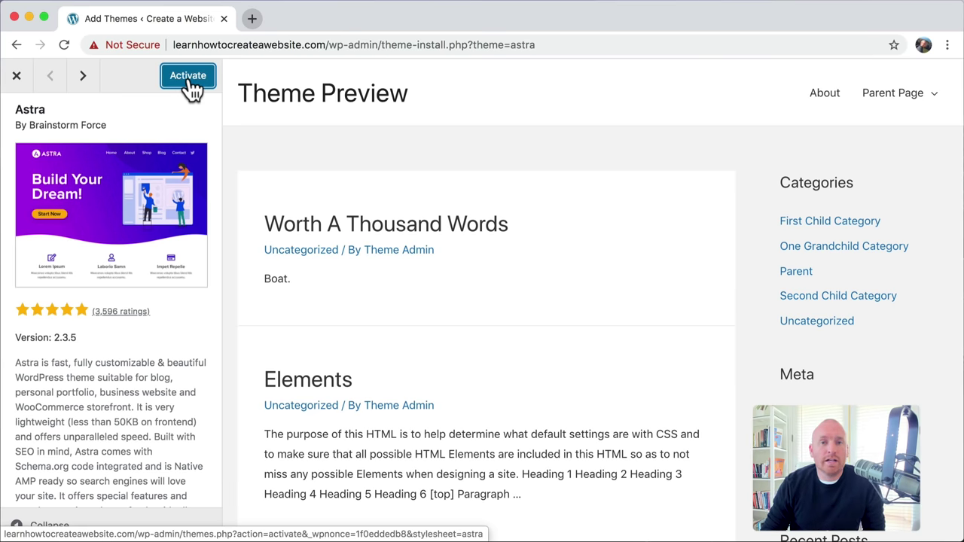
left_click(190, 81)
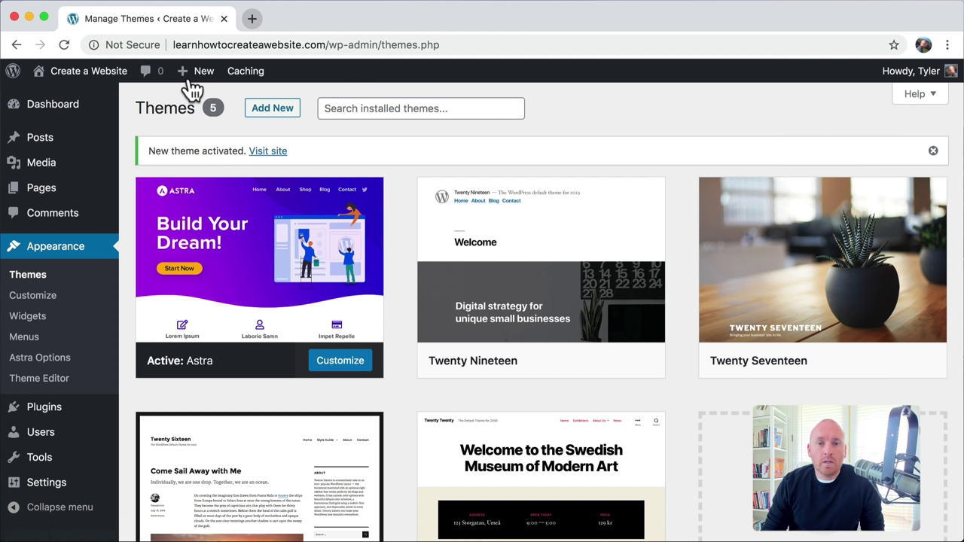
Step: View the live site in Astra and tick Install Astra Theme in the checklist sheet
mouse_move(95, 81)
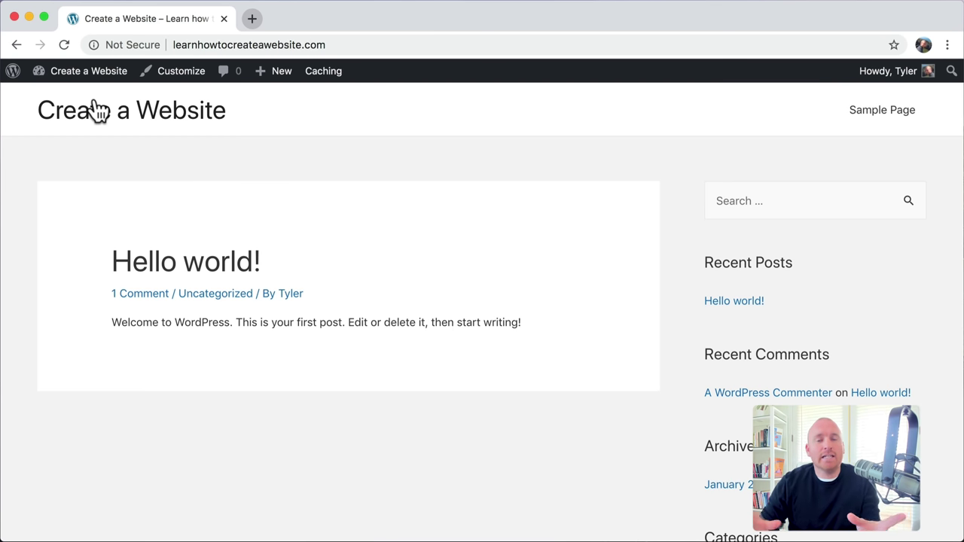
scroll(65, 241, "down", 10)
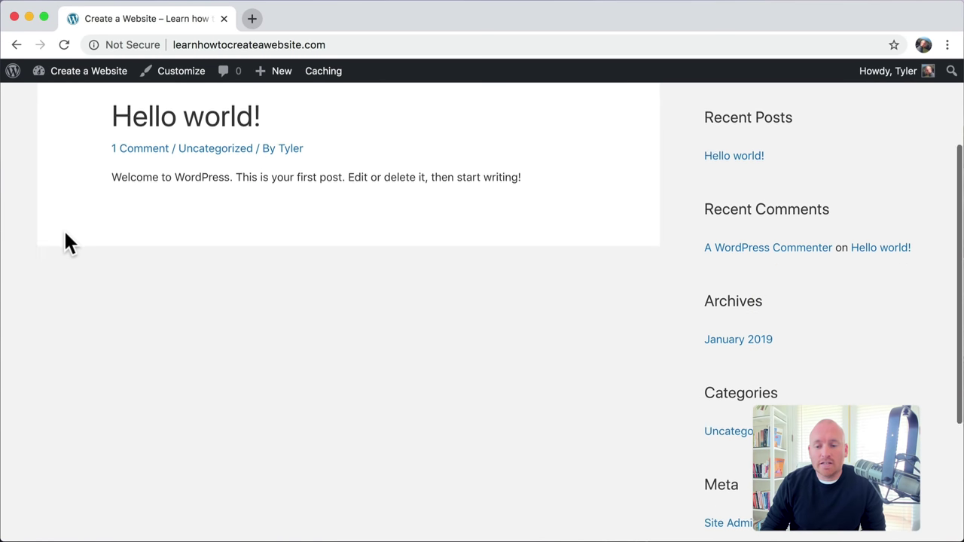
scroll(65, 234, "up", 10)
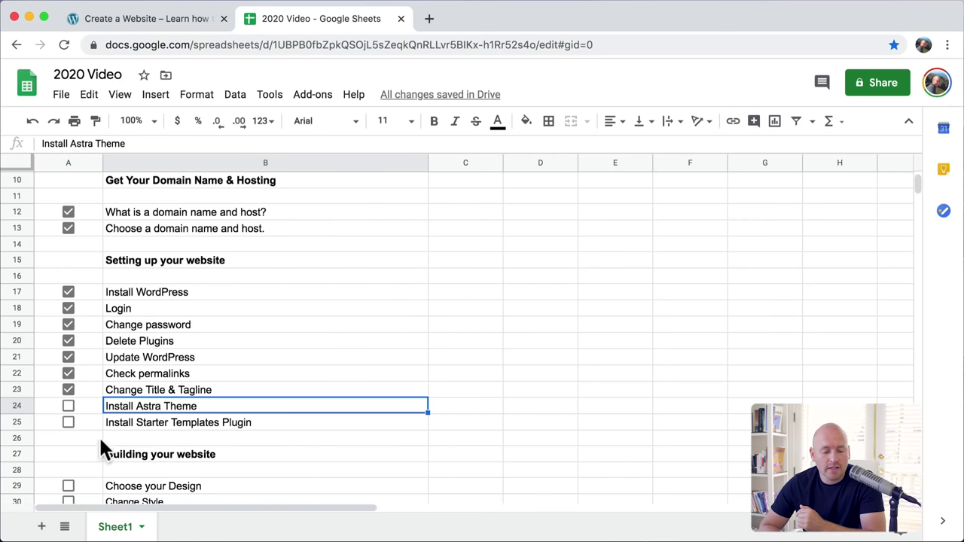
left_click(67, 407)
left_click(147, 425)
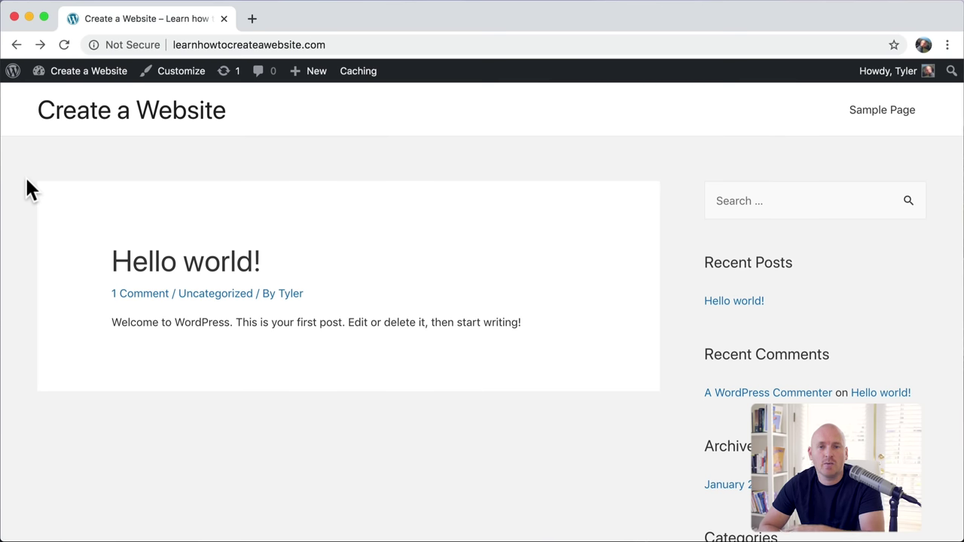
scroll(27, 179, "down", 10)
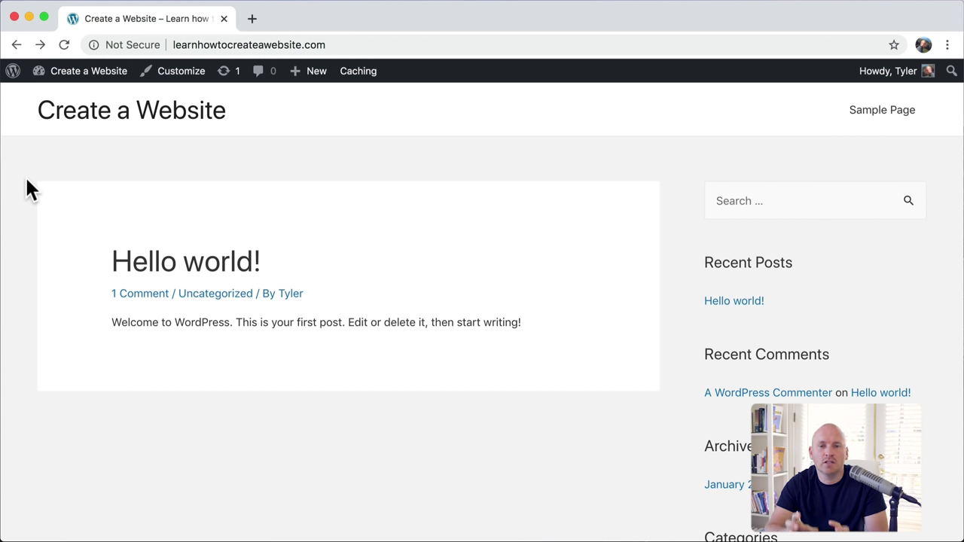
left_click_drag(15, 85, 256, 136)
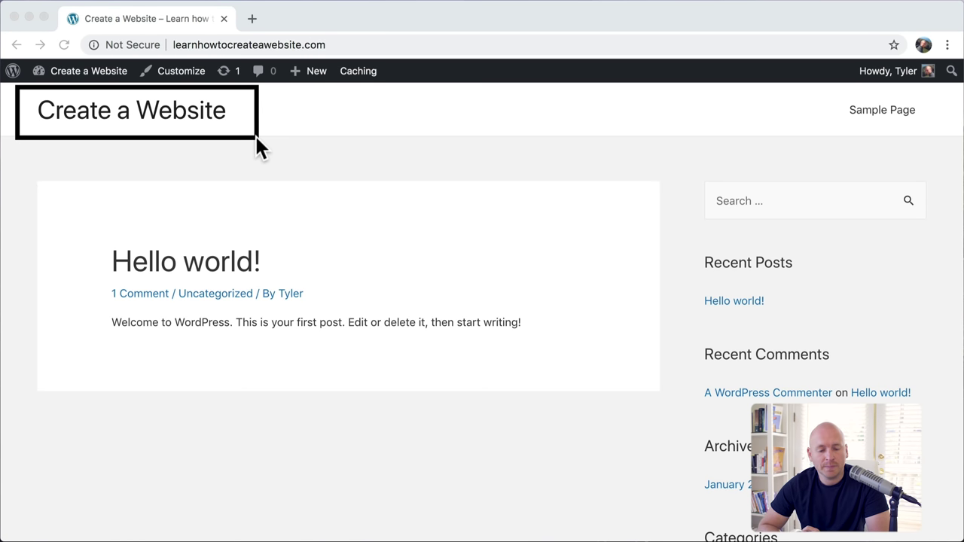
left_click_drag(939, 90, 297, 137)
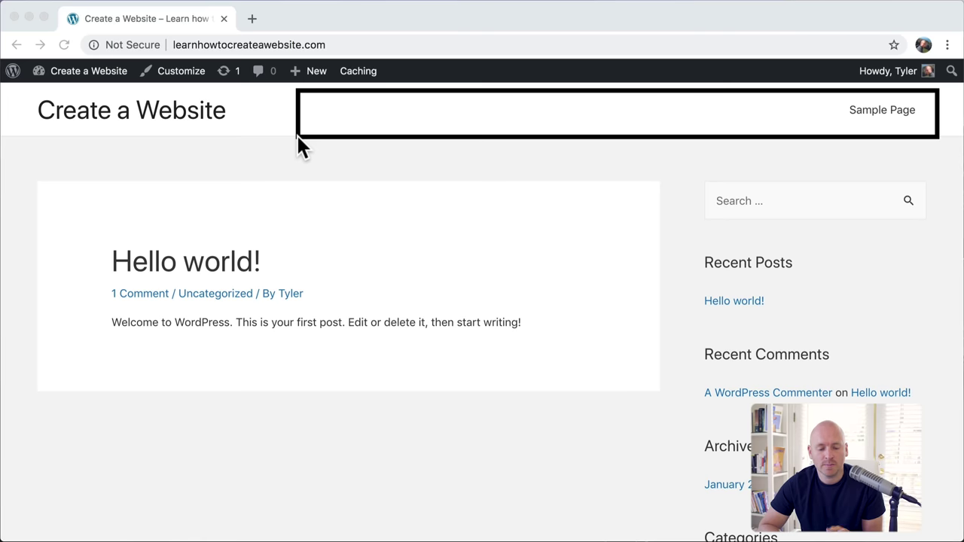
left_click_drag(17, 143, 938, 508)
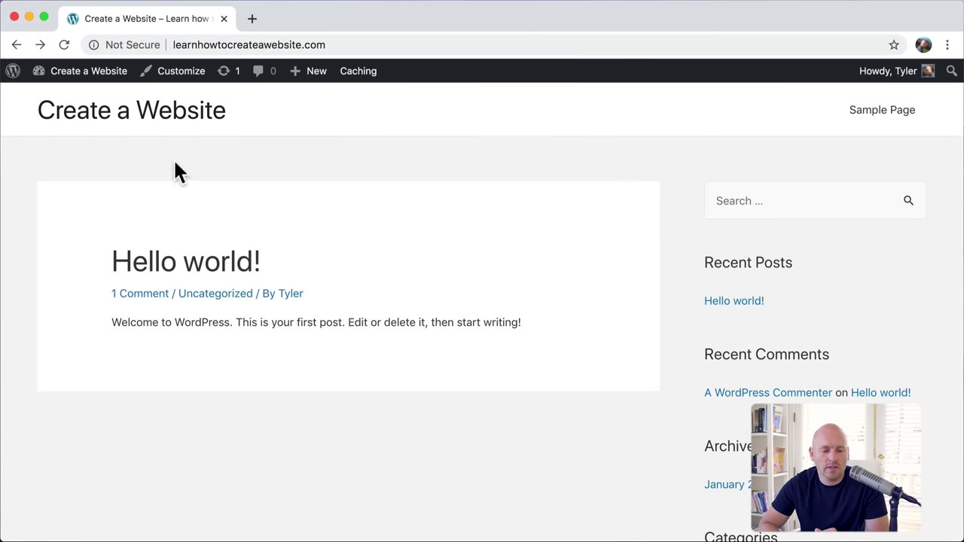
Step: Search plugins for 'star', then install and activate Starter Templates 2.2.2
mouse_move(94, 81)
left_click(89, 104)
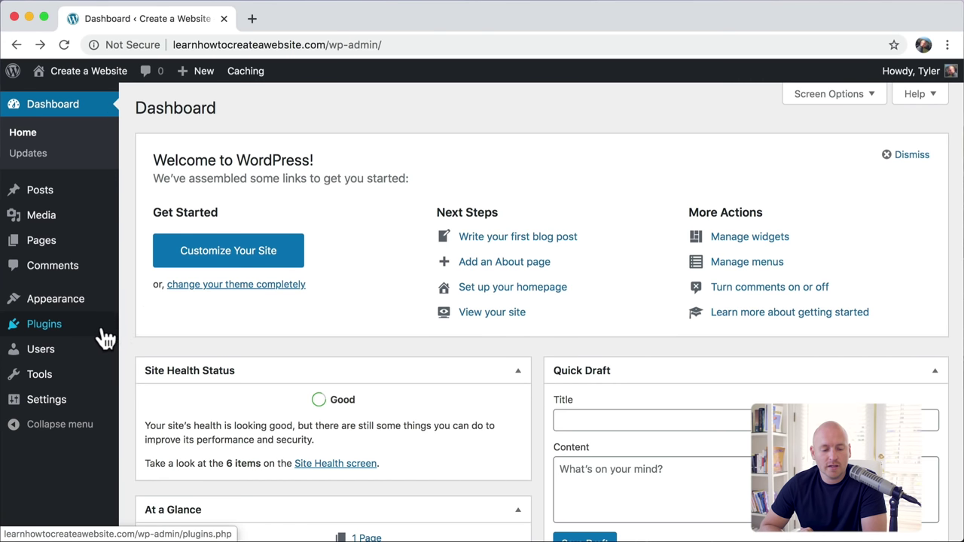
mouse_move(101, 339)
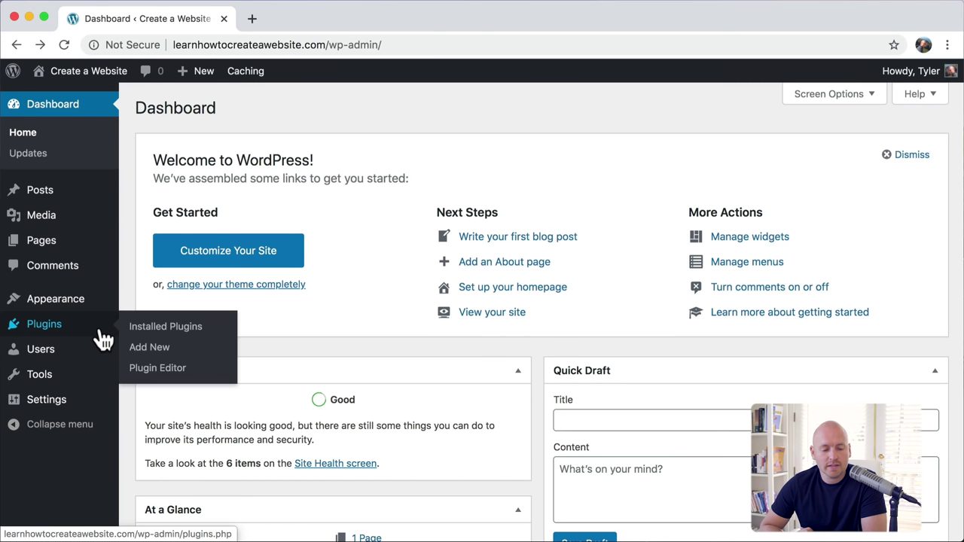
left_click(171, 348)
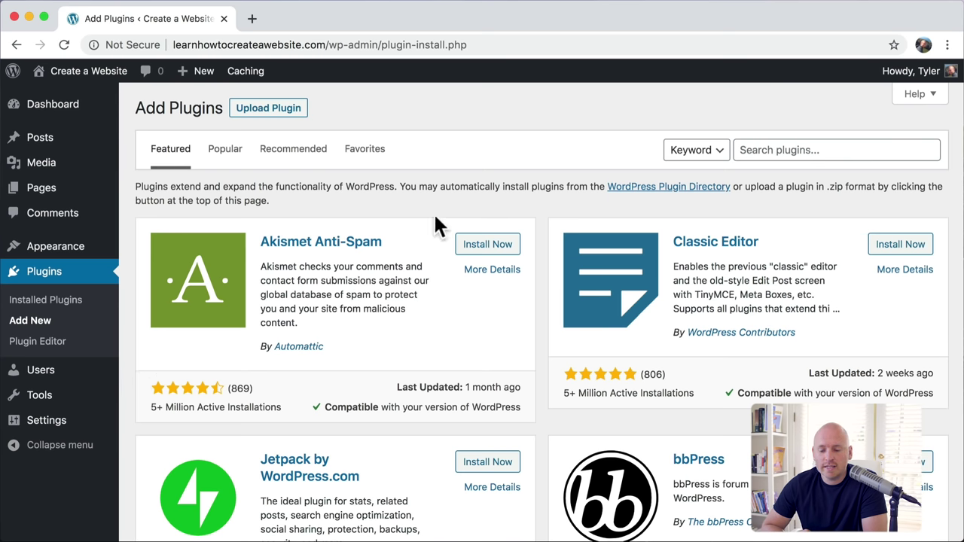
left_click(761, 151)
type("starter templates")
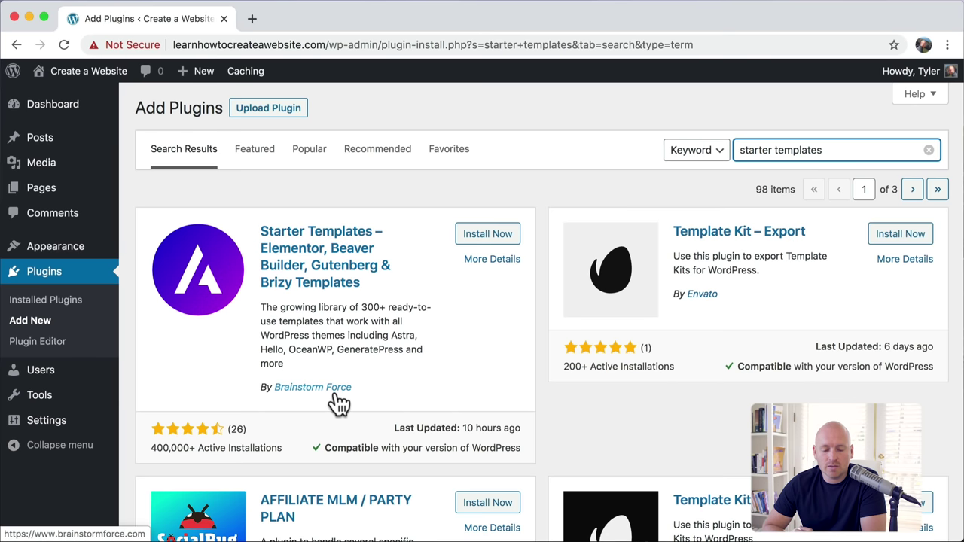
left_click(508, 236)
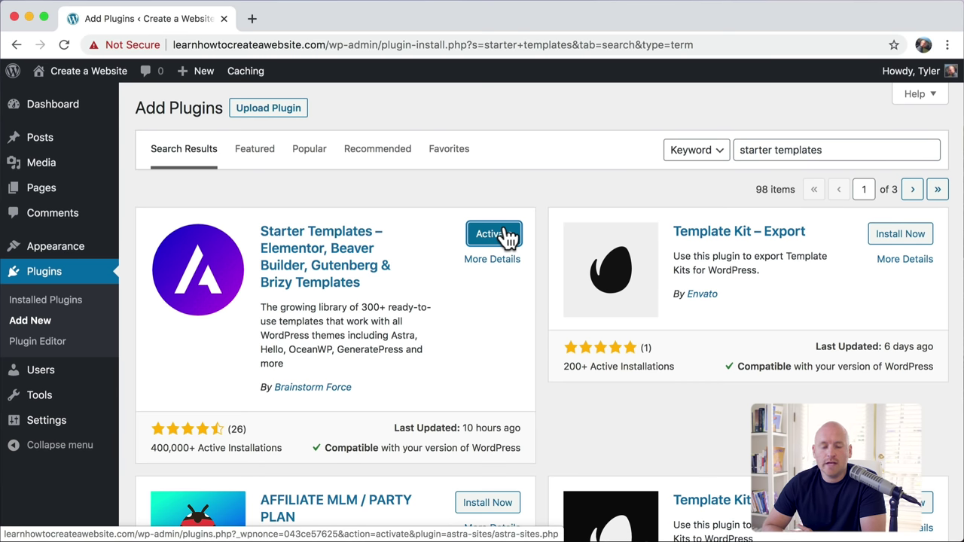
left_click(507, 237)
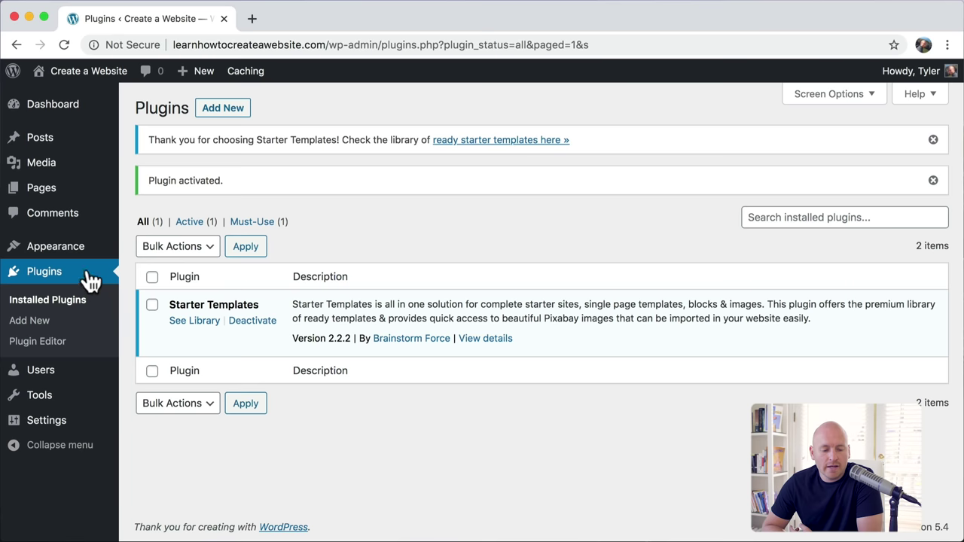
mouse_move(81, 252)
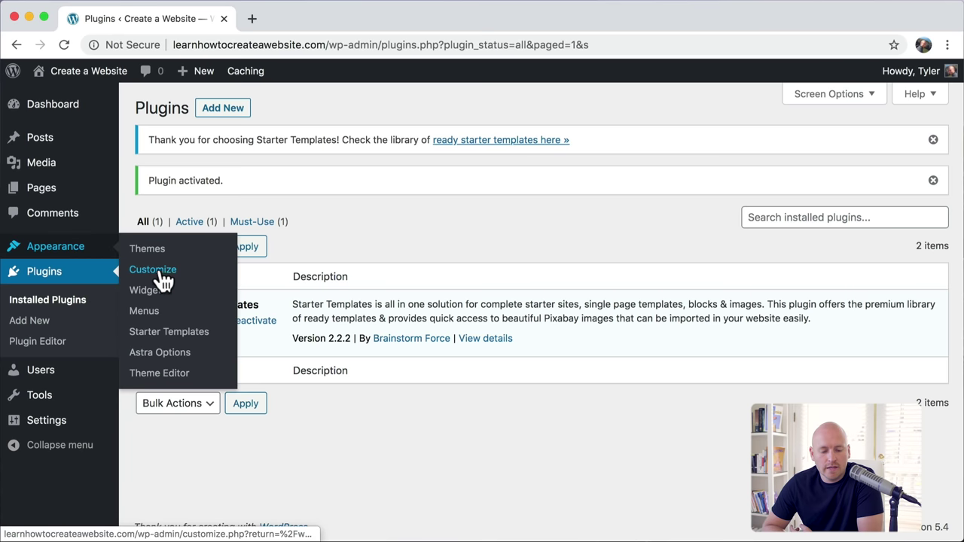
Step: Open the Starter Templates library with Elementor as page builder and browse the designs
left_click(180, 343)
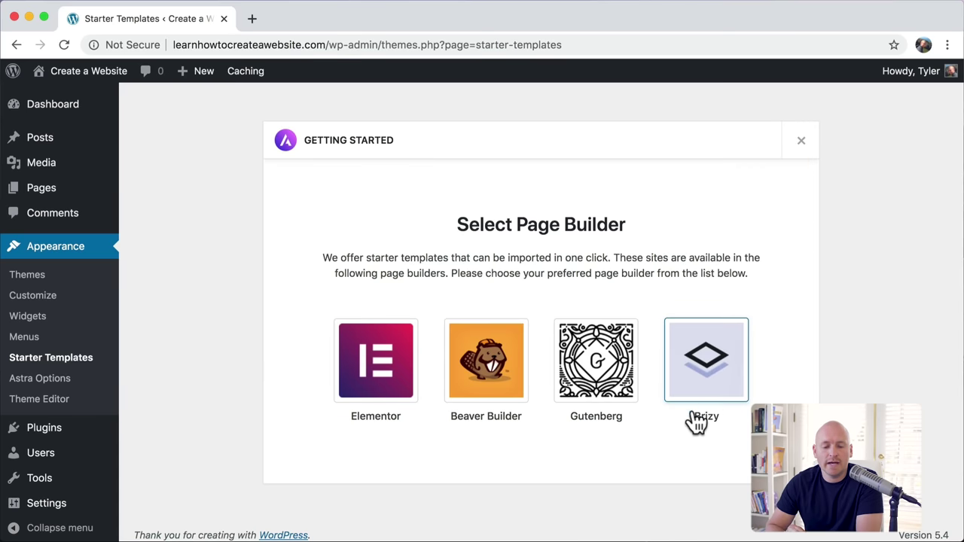
left_click(376, 382)
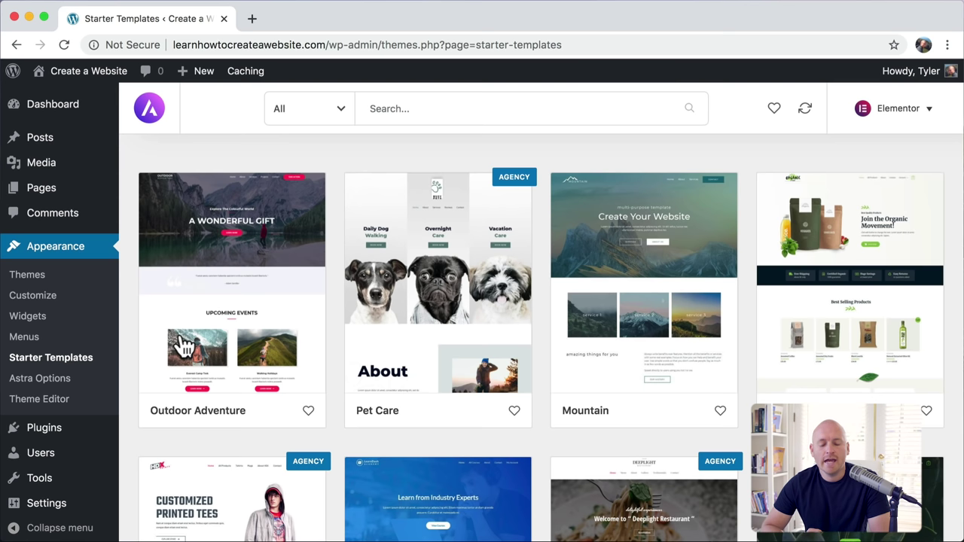
scroll(183, 346, "down", 5)
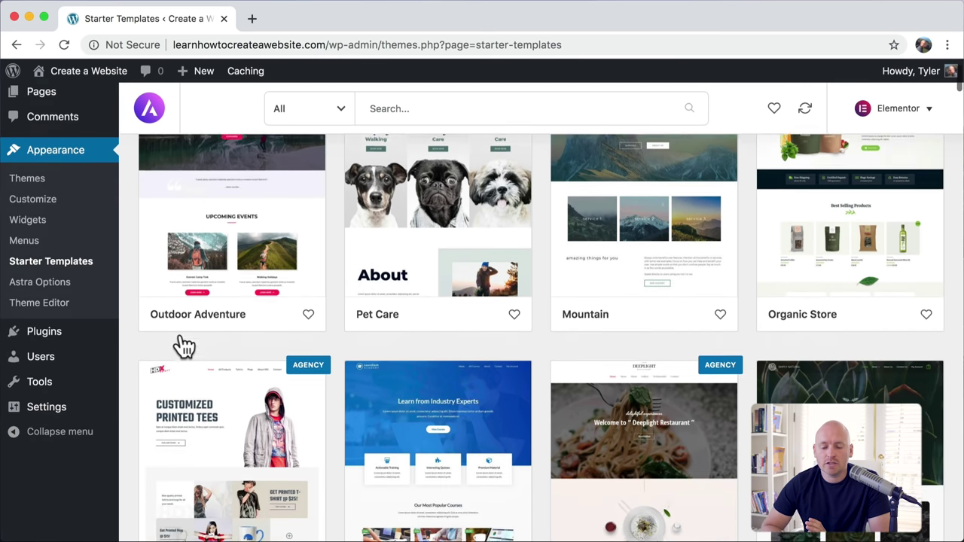
scroll(183, 346, "down", 1)
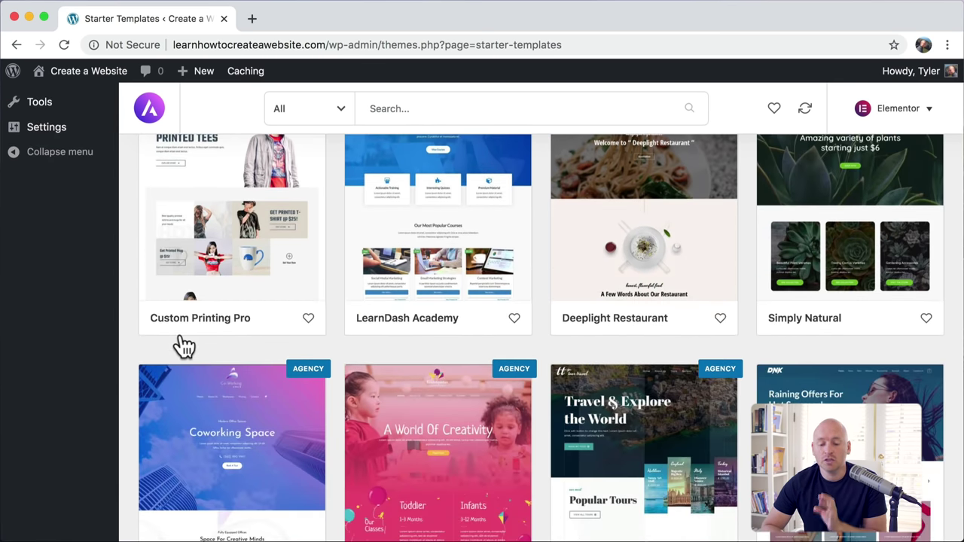
scroll(183, 346, "down", 9)
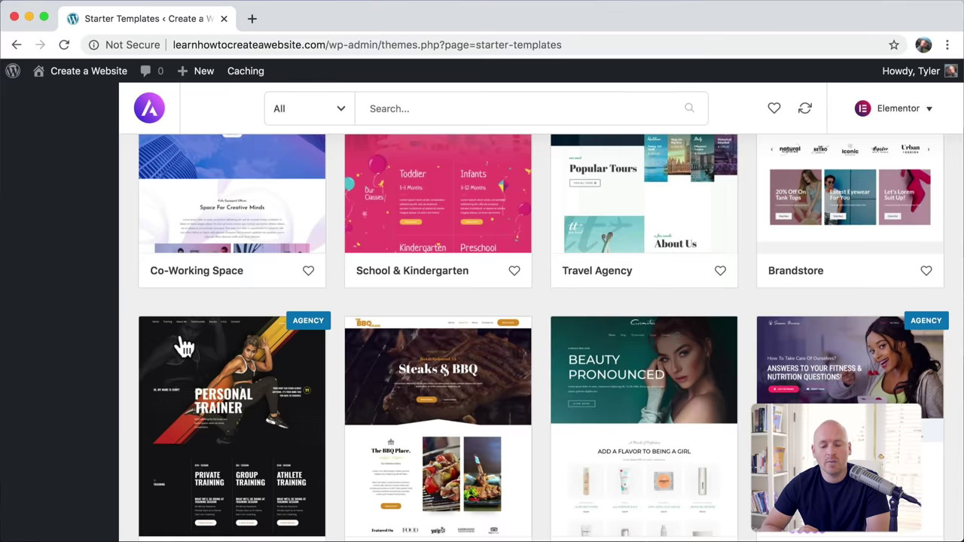
scroll(183, 345, "down", 10)
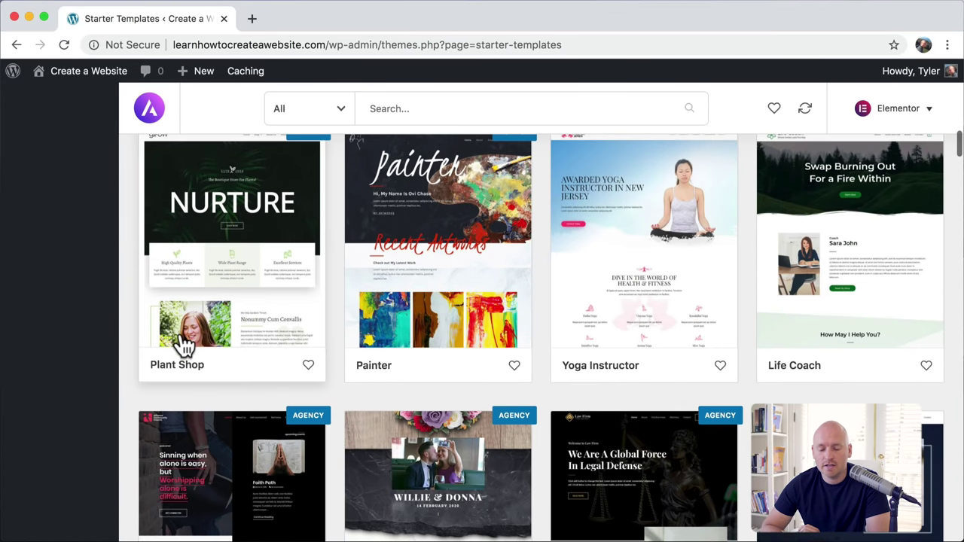
scroll(183, 346, "down", 4)
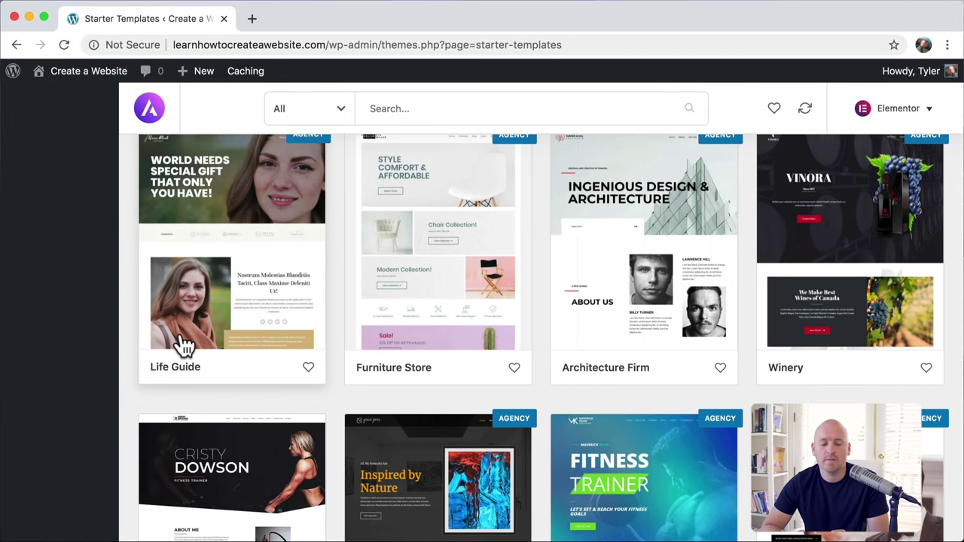
scroll(183, 346, "up", 20)
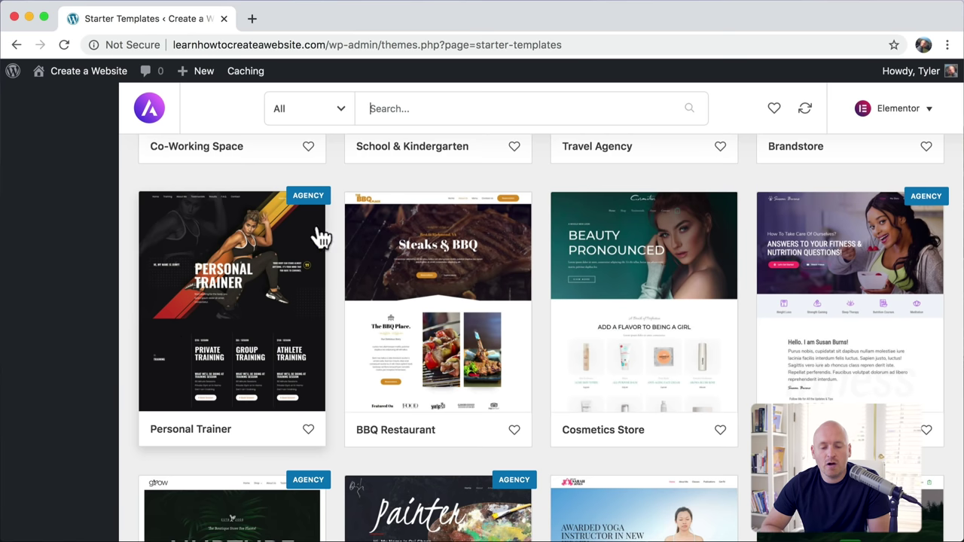
Step: Filter the templates to Free only and scroll through the results
left_click(336, 114)
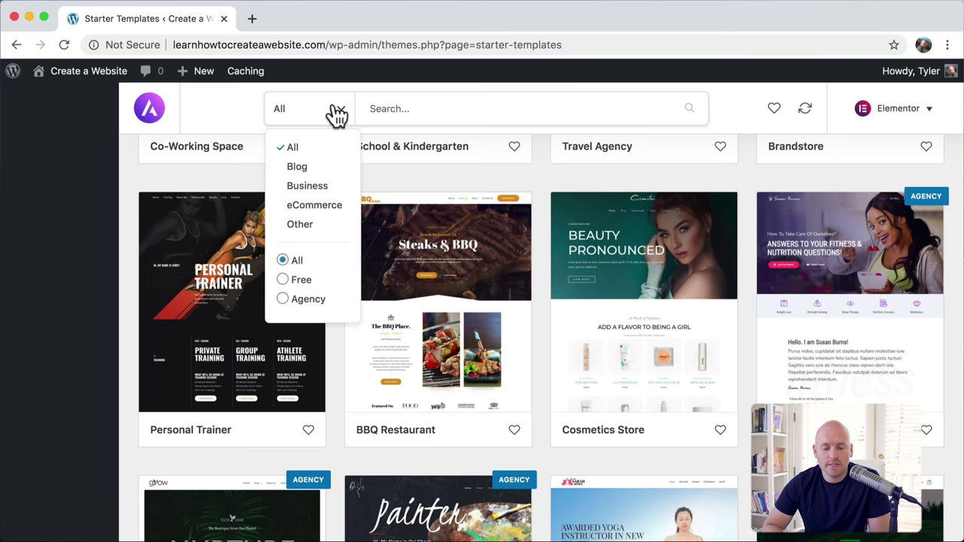
left_click(286, 282)
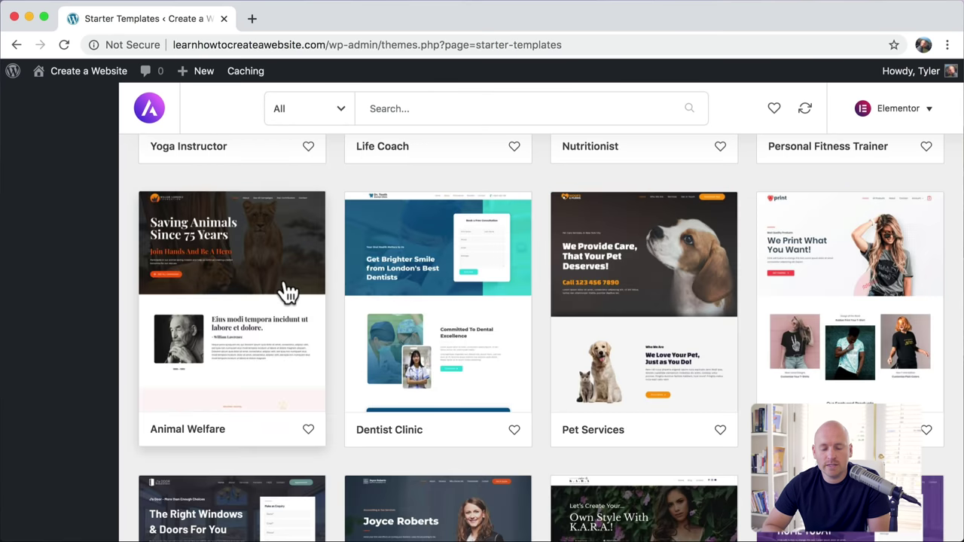
scroll(354, 256, "down", 10)
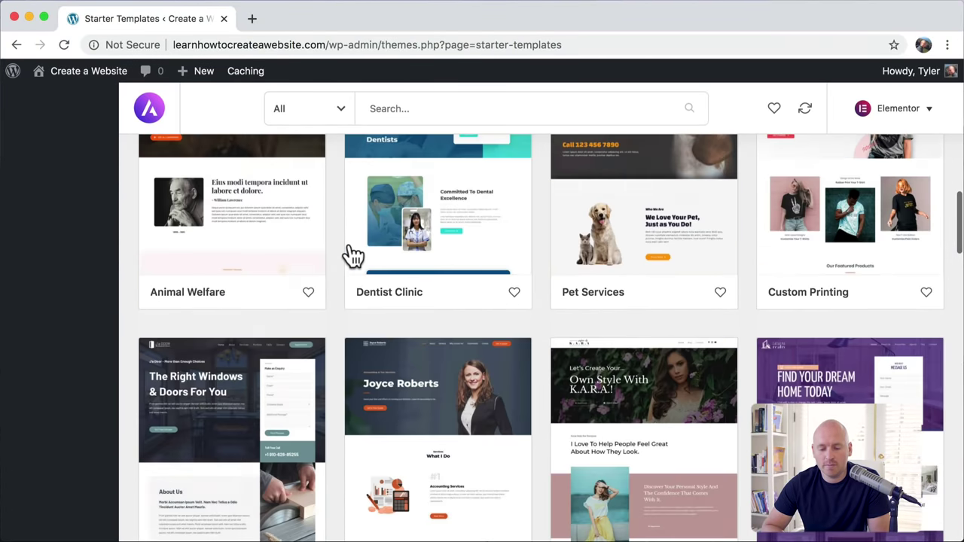
scroll(354, 256, "down", 15)
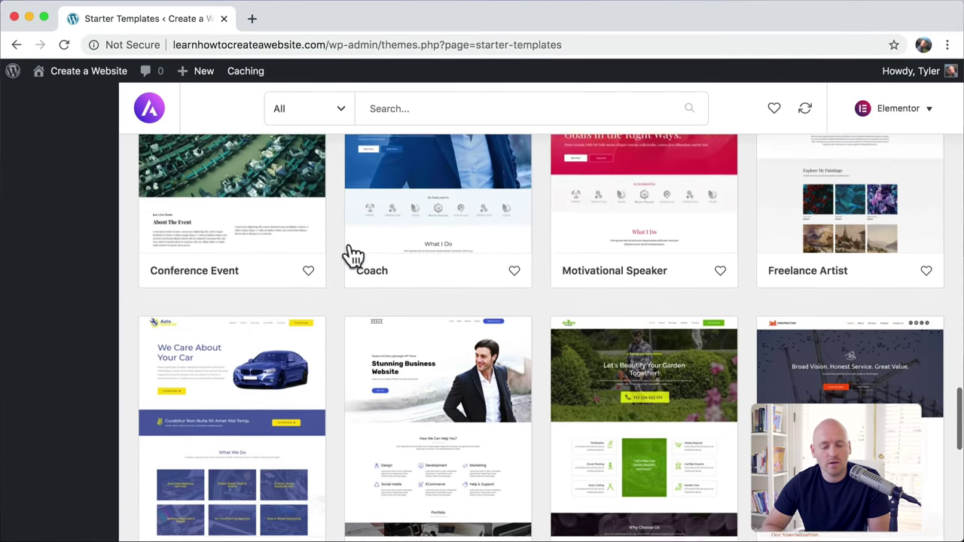
scroll(354, 257, "down", 12)
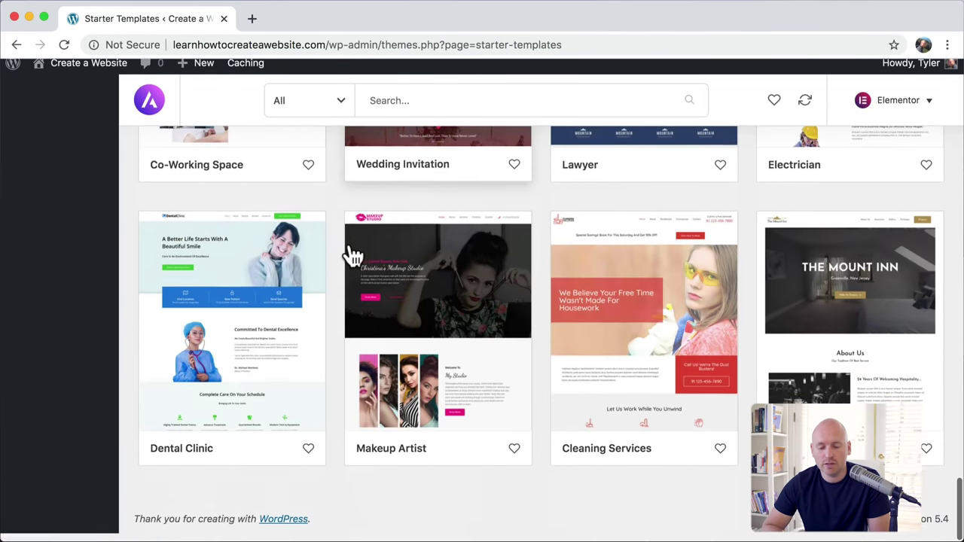
scroll(354, 256, "up", 15)
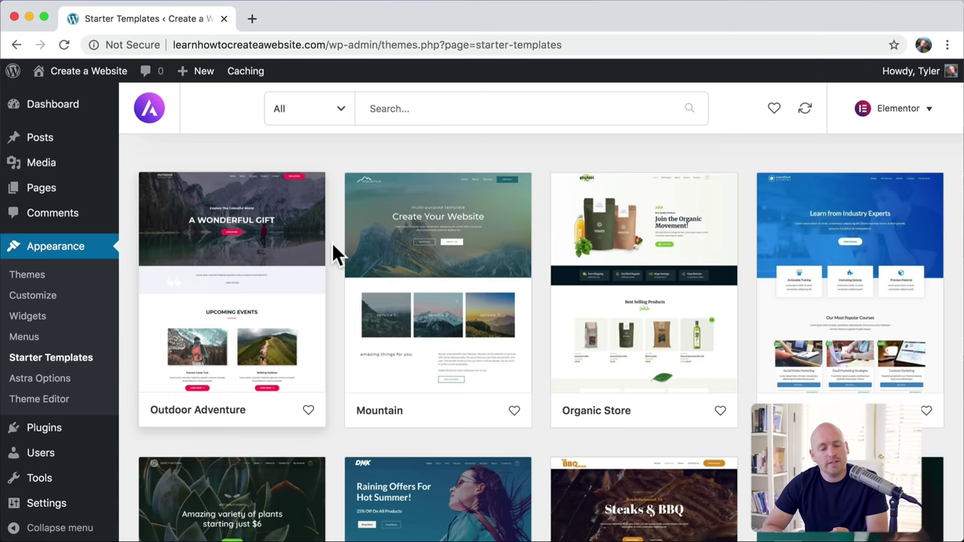
Step: Preview the Mountain template's About, Services and Contact pages, then open Import Complete Site
left_click(461, 256)
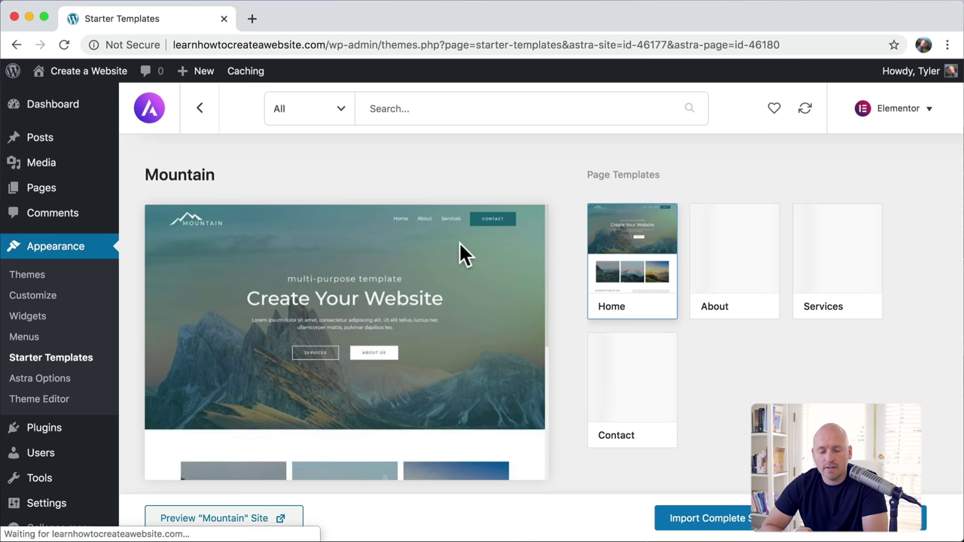
left_click(744, 267)
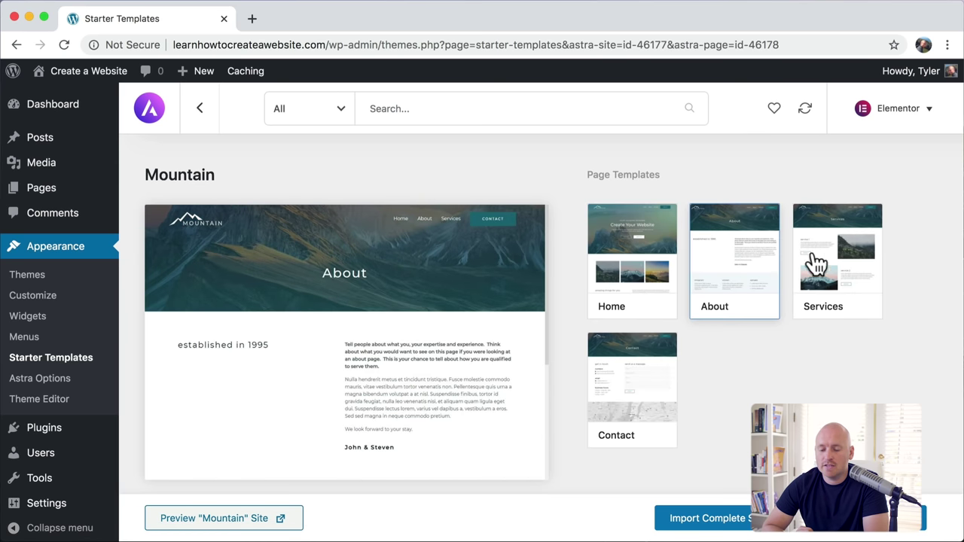
left_click(815, 271)
left_click(632, 390)
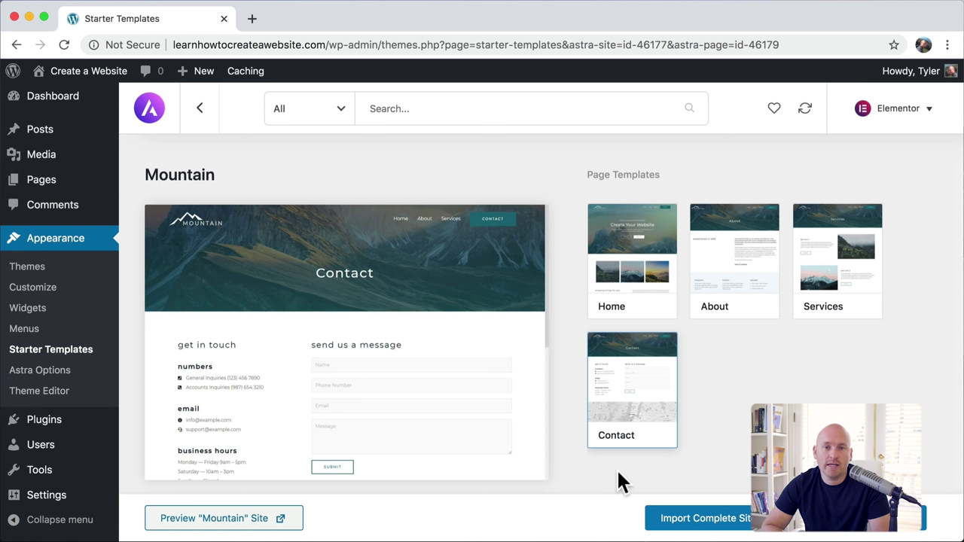
left_click(698, 512)
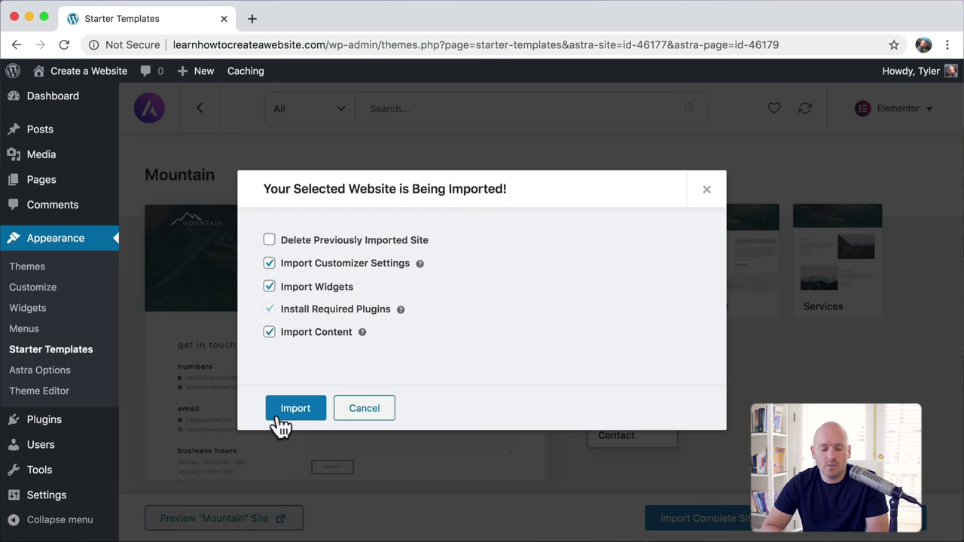
Step: Import the Mountain site, view it, and close the Starter Templates tab
left_click(303, 415)
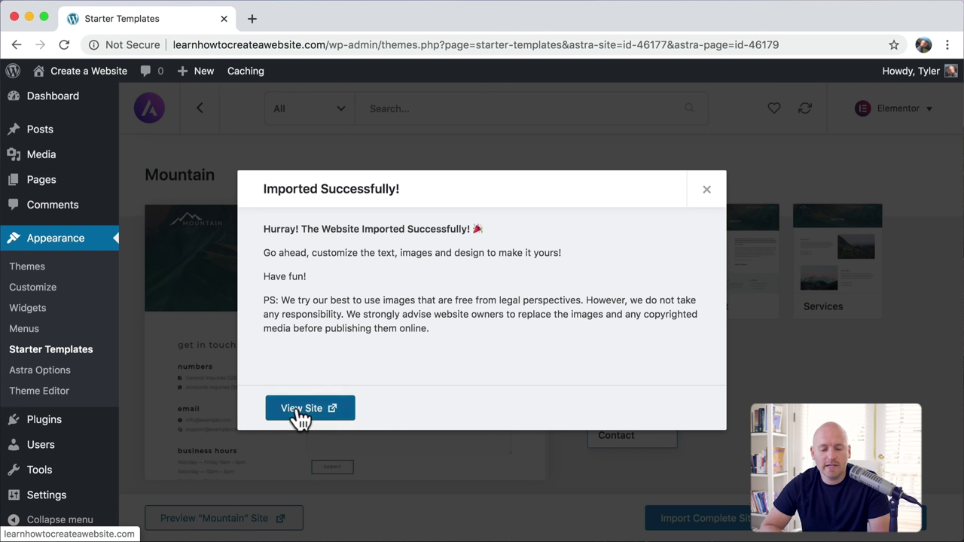
left_click(299, 413)
left_click(223, 19)
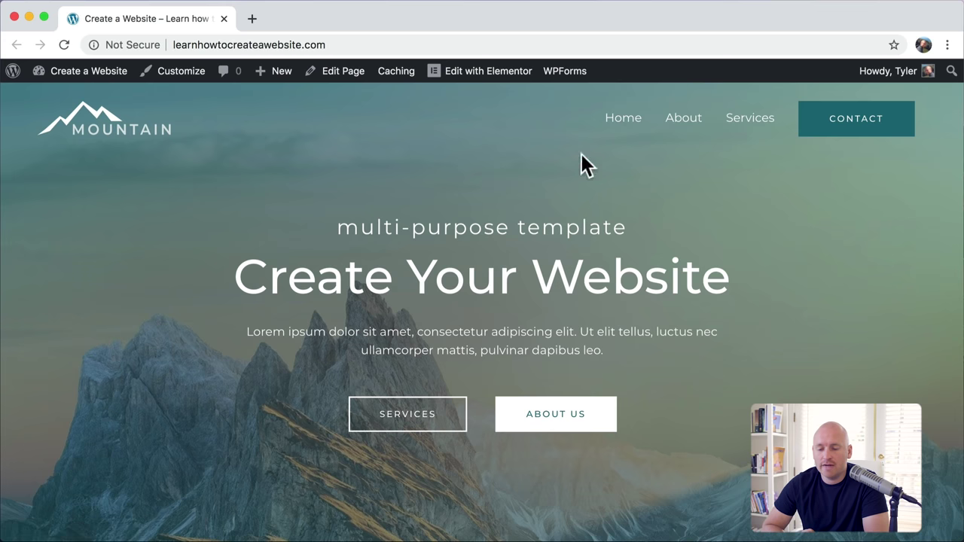
Step: Scroll through the new homepage down to the footer copyright line
scroll(761, 185, "down", 2)
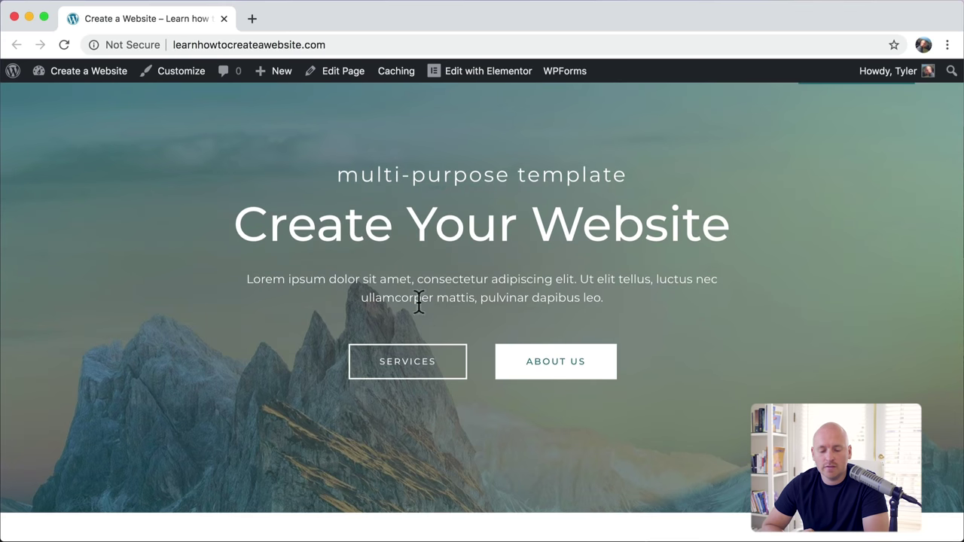
scroll(617, 382, "down", 2)
scroll(616, 381, "up", 3)
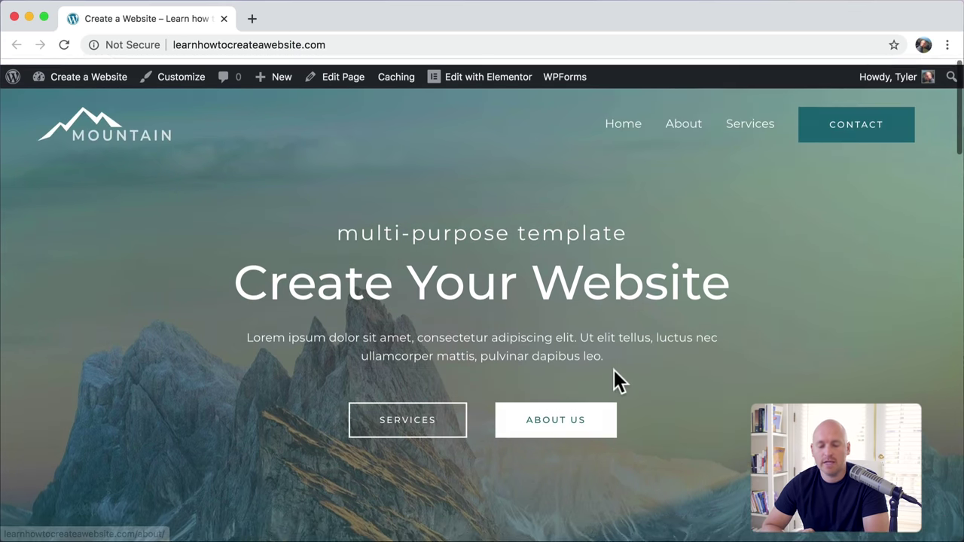
scroll(712, 389, "down", 10)
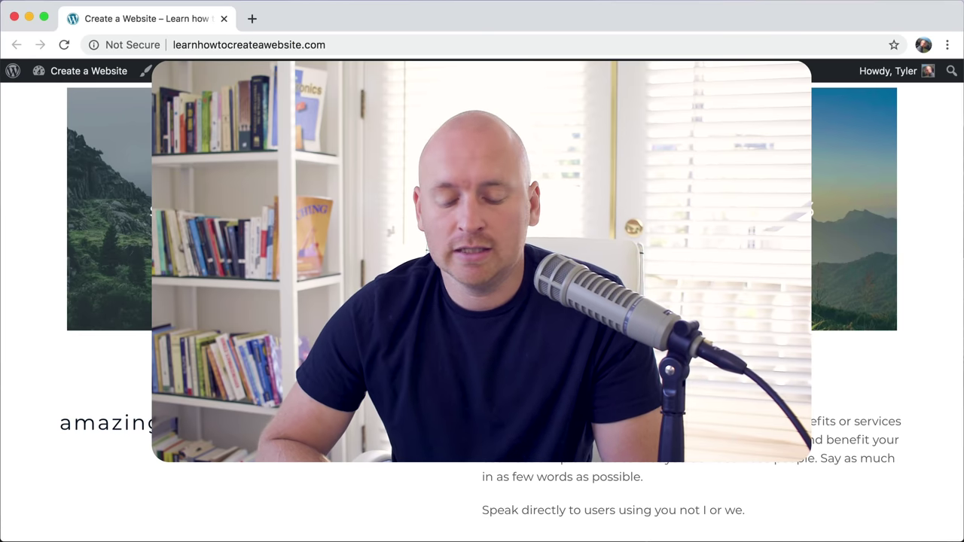
scroll(731, 293, "down", 3)
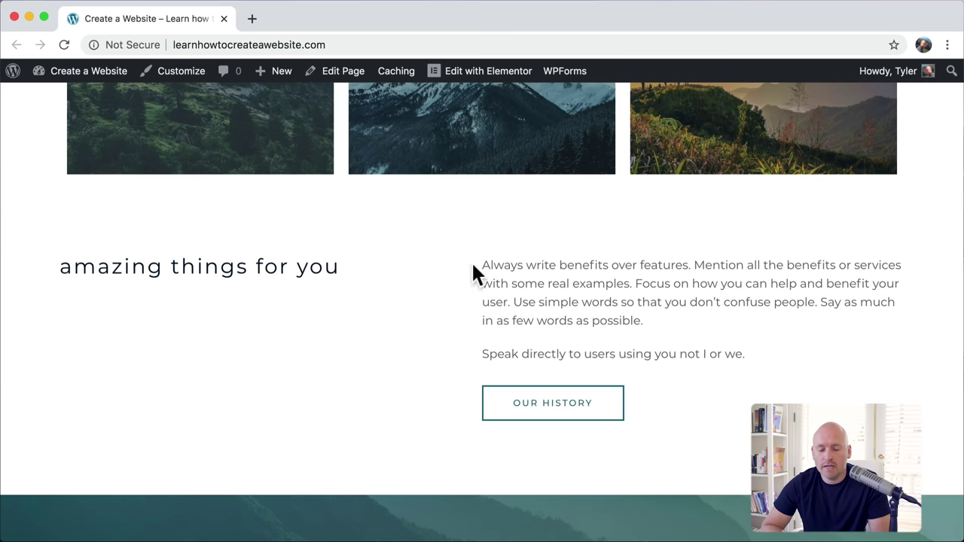
left_click_drag(472, 261, 717, 362)
scroll(717, 362, "down", 5)
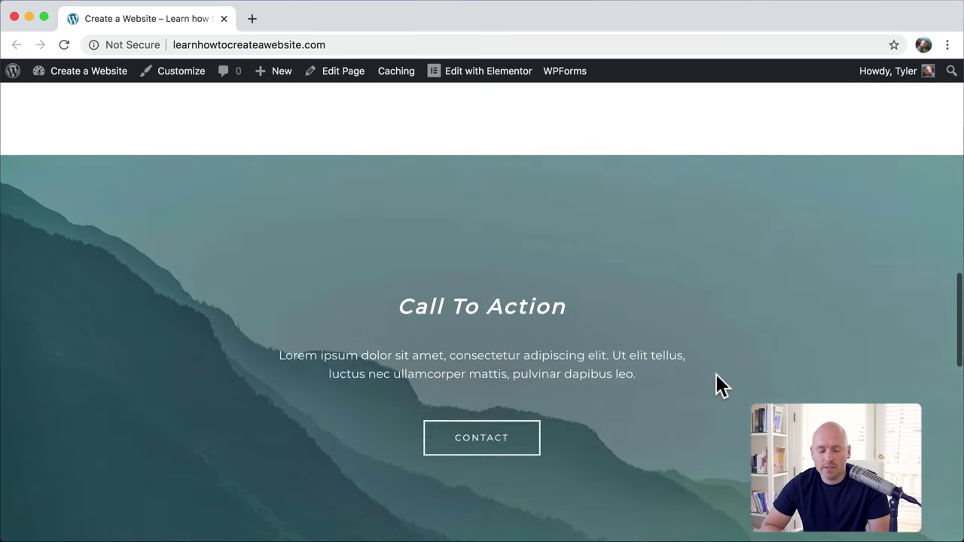
scroll(716, 384, "down", 2)
scroll(647, 301, "down", 4)
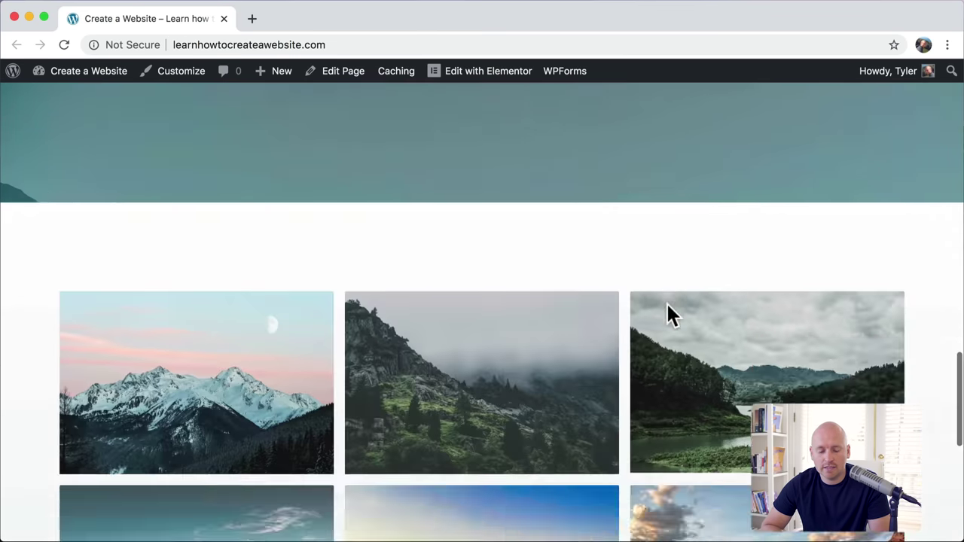
scroll(667, 305, "down", 4)
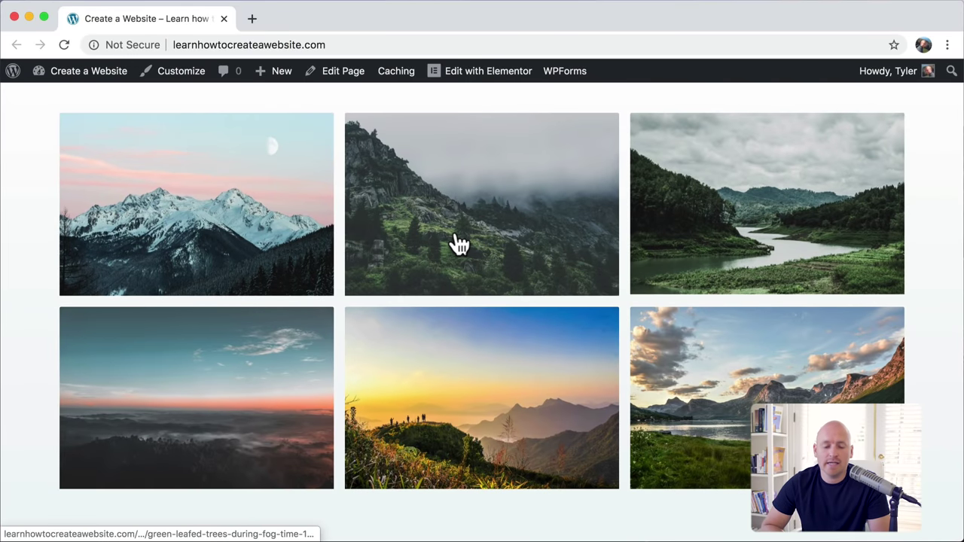
scroll(801, 258, "down", 6)
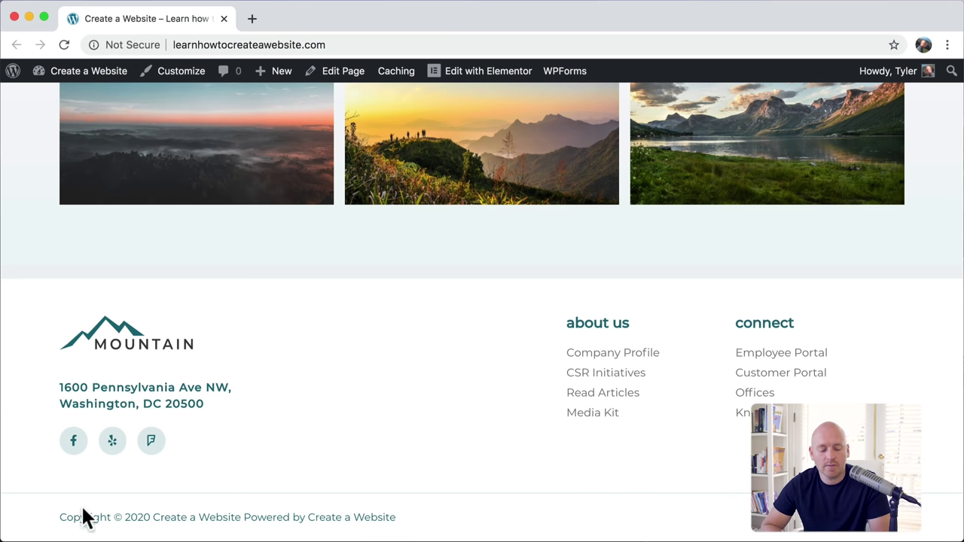
left_click_drag(60, 518, 411, 523)
left_click(412, 522)
scroll(412, 523, "up", 15)
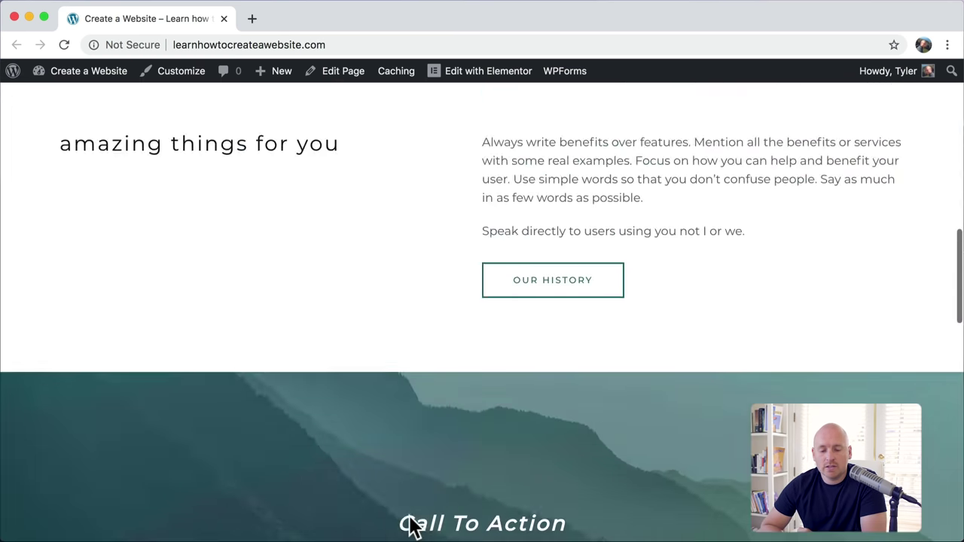
Step: Look over the About page, then the Services page, expanding and collapsing the first FAQ
left_click(683, 119)
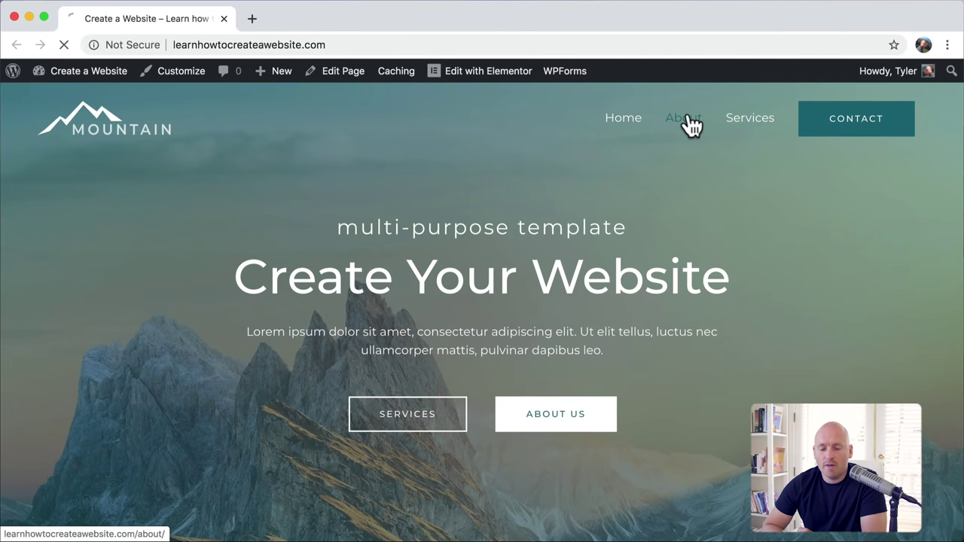
scroll(649, 252, "down", 10)
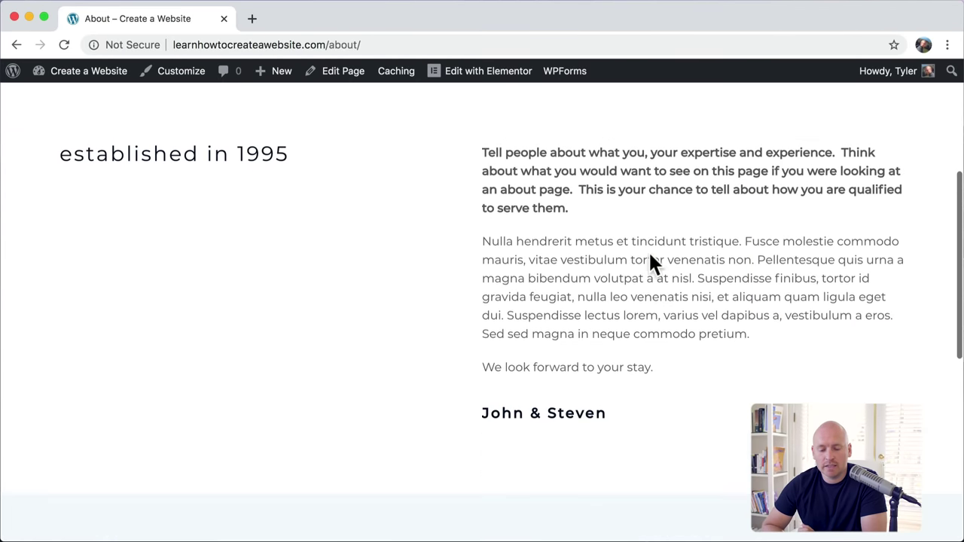
scroll(649, 253, "up", 10)
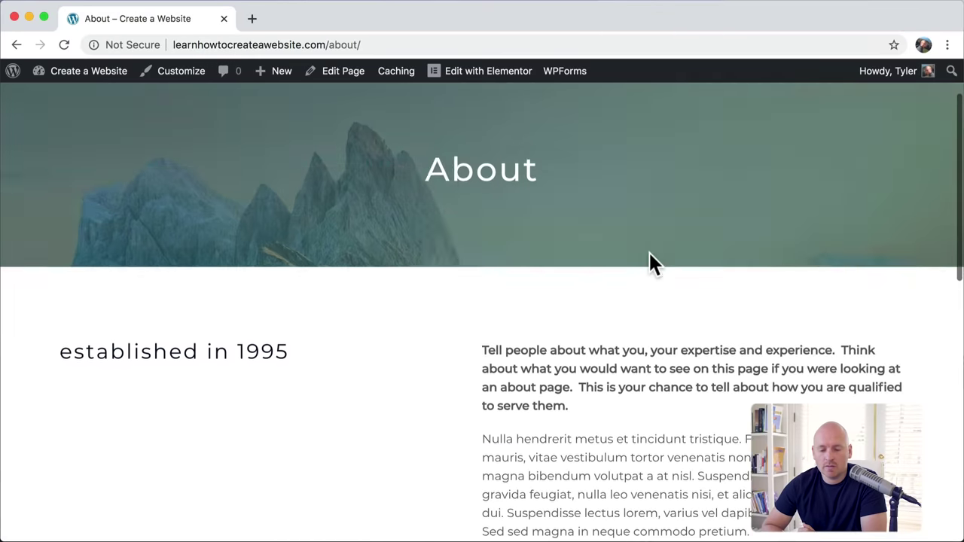
left_click(766, 125)
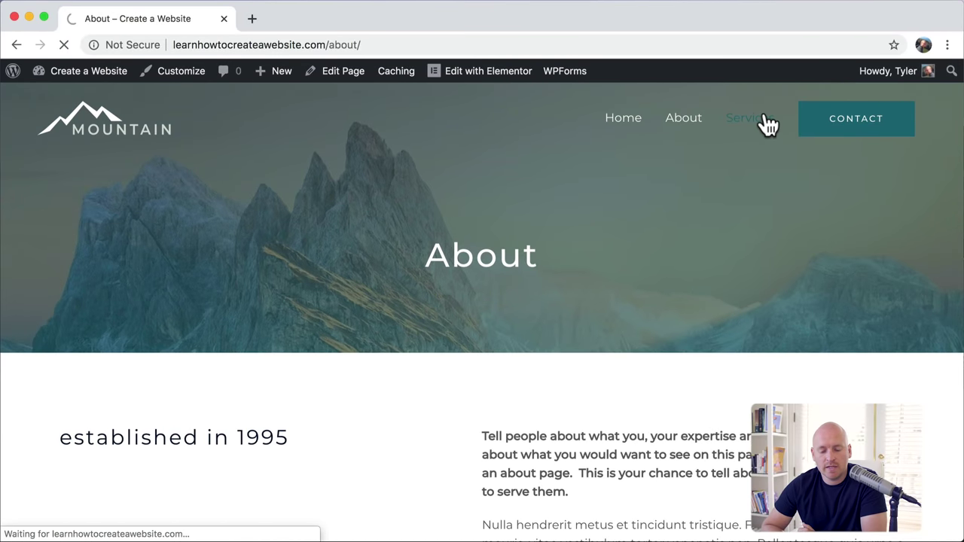
scroll(739, 287, "down", 8)
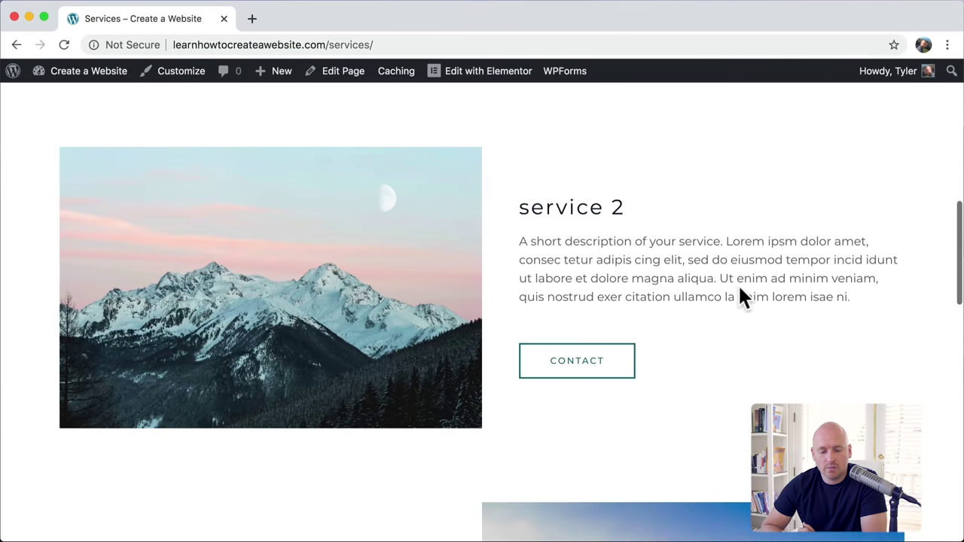
scroll(739, 287, "down", 12)
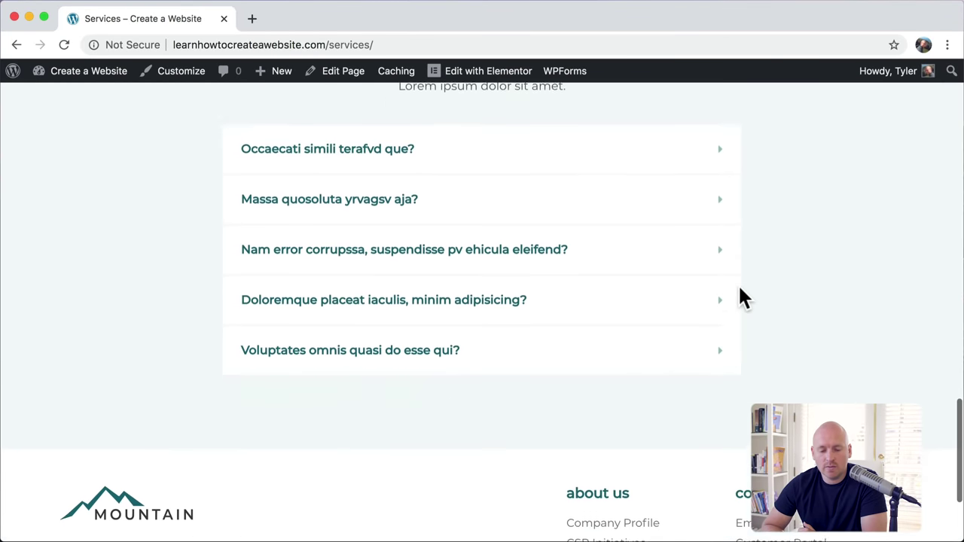
scroll(740, 298, "up", 5)
left_click(700, 284)
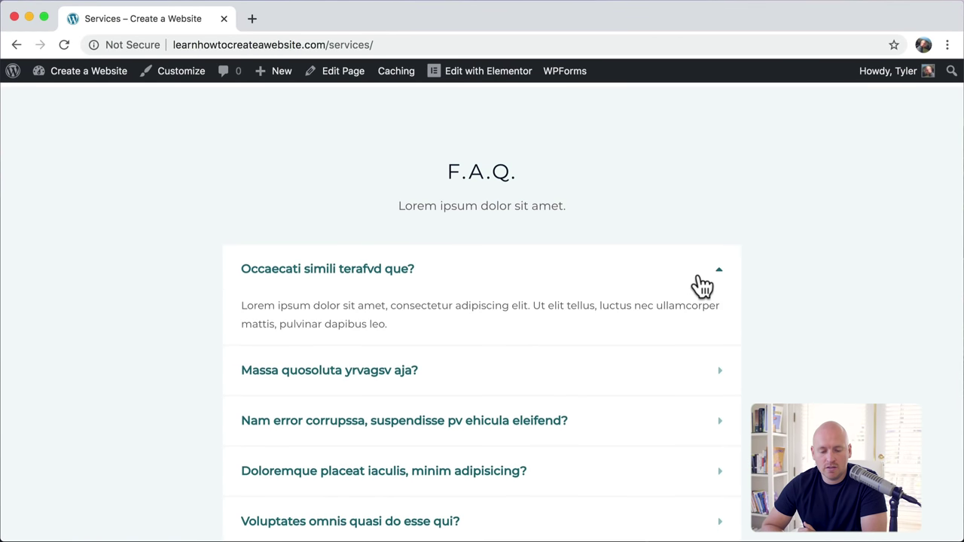
left_click(700, 279)
scroll(856, 181, "up", 15)
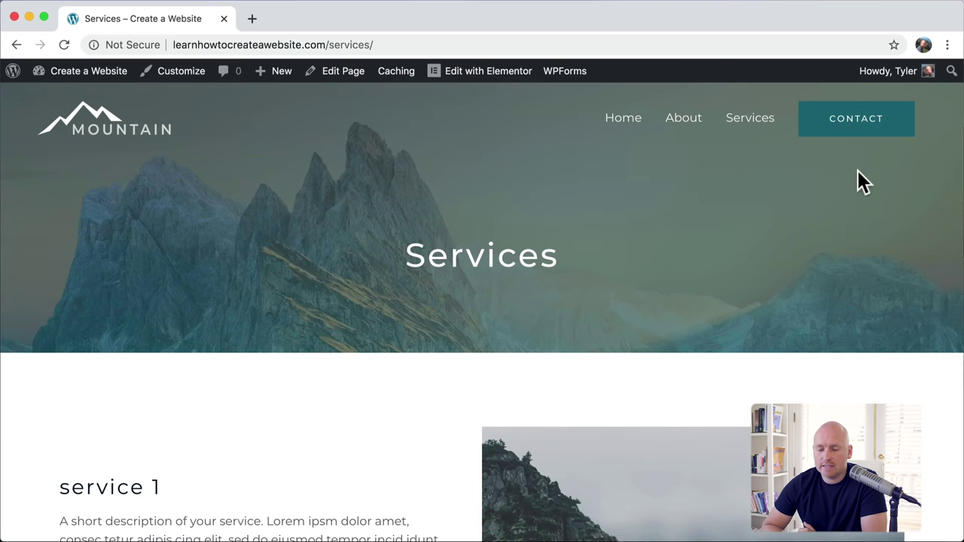
Step: Open the Contact page, scroll to its form and map, and pan the map
left_click(858, 133)
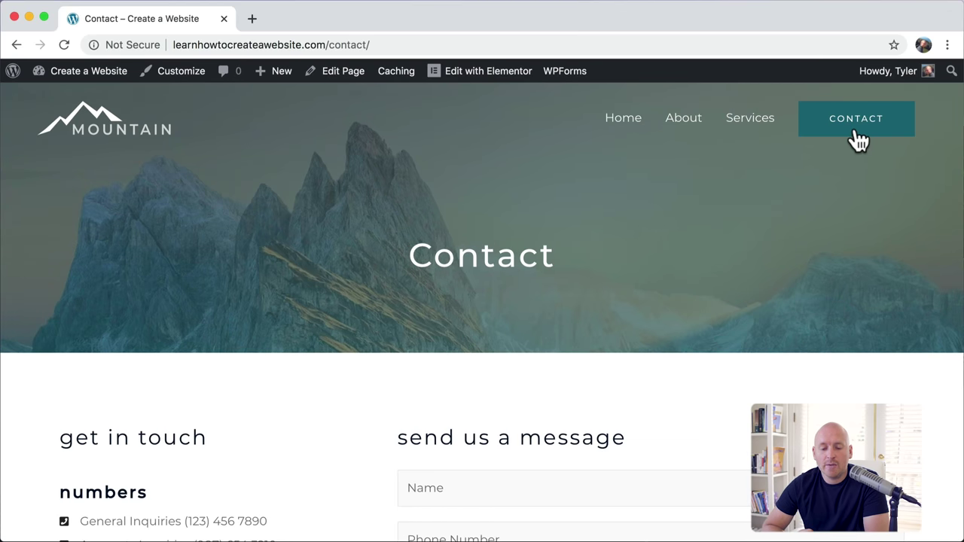
scroll(326, 260, "down", 5)
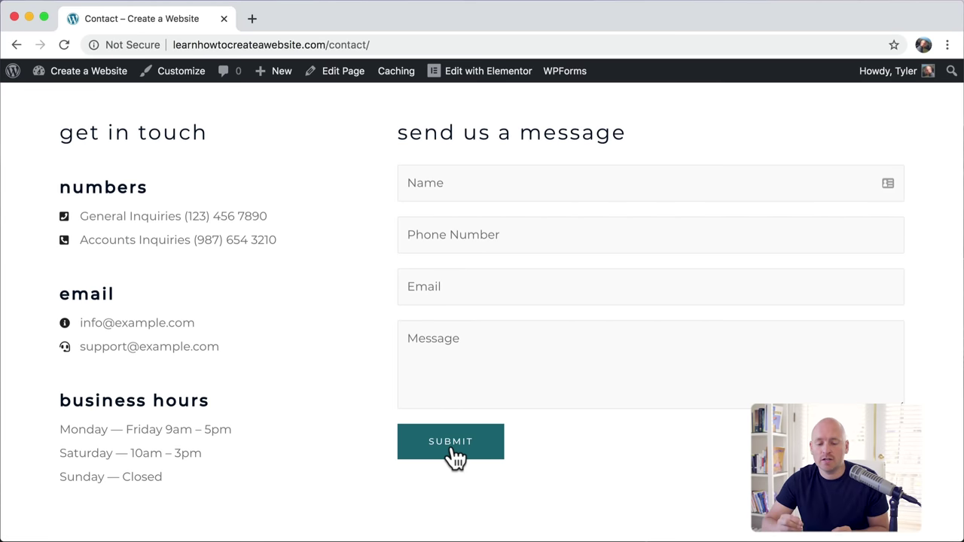
scroll(456, 455, "down", 1)
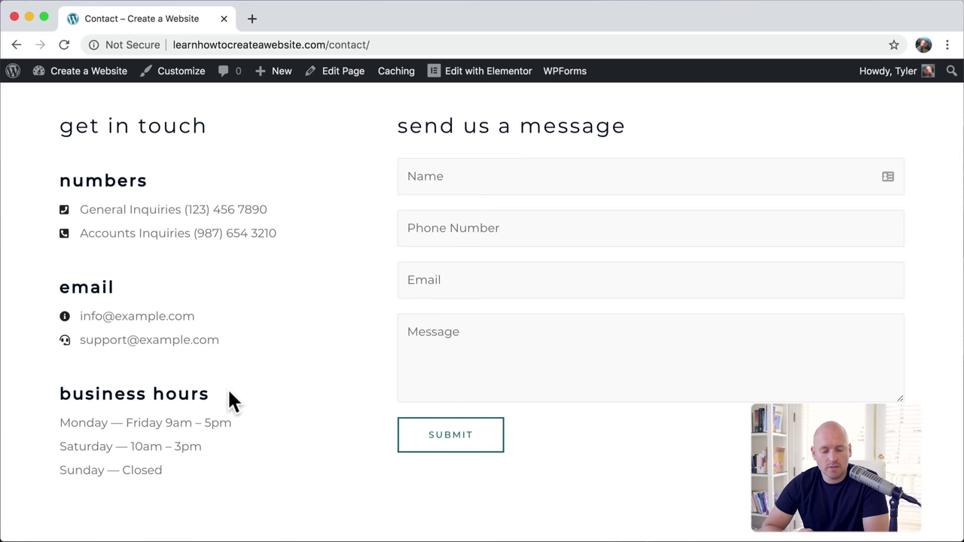
scroll(228, 399, "down", 6)
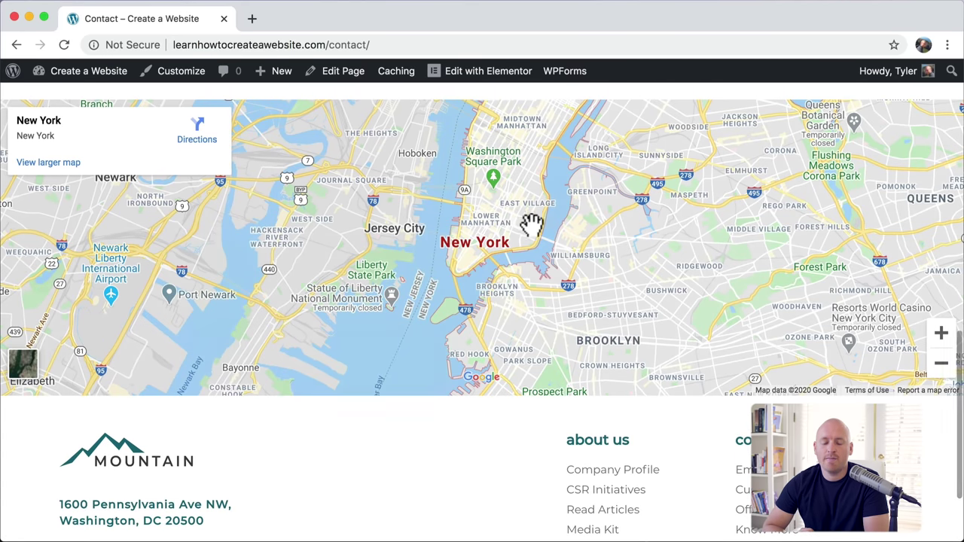
left_click_drag(531, 223, 533, 197)
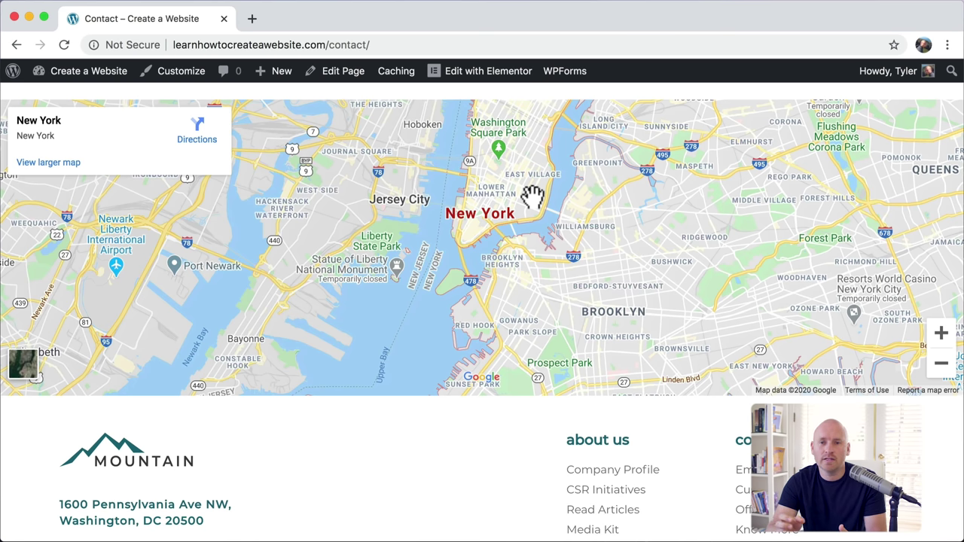
scroll(527, 203, "up", 10)
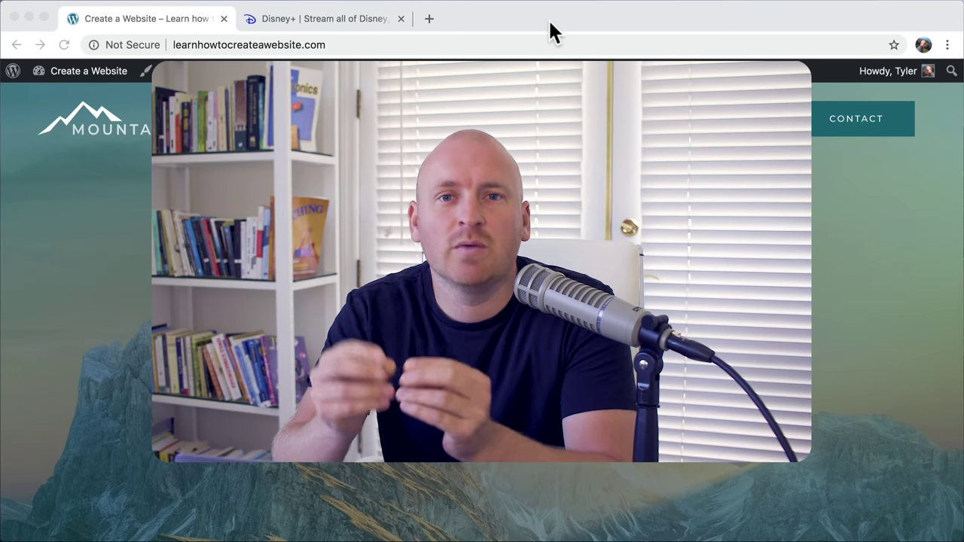
Step: Scroll through the Disney+ site's sections, then close its tab with Cmd+W
left_click(328, 18)
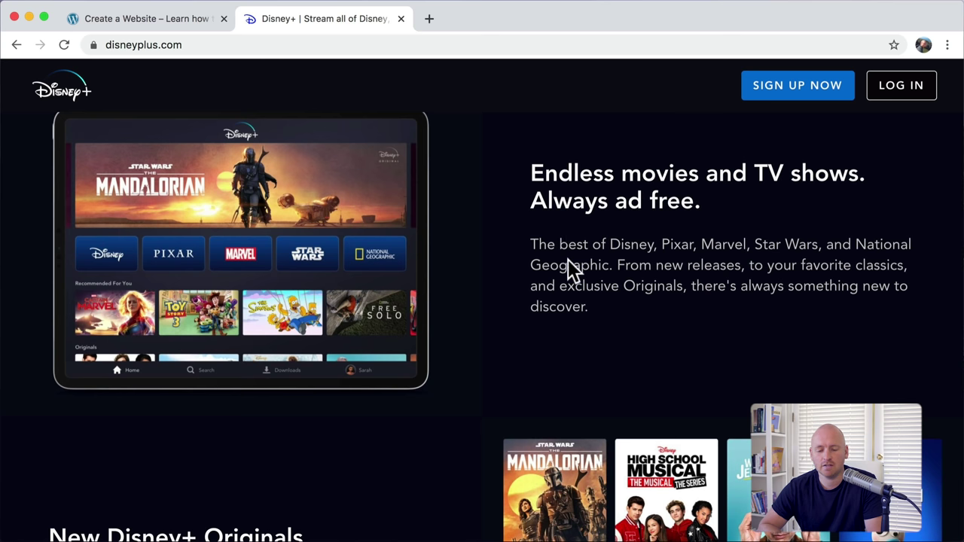
scroll(567, 260, "down", 5)
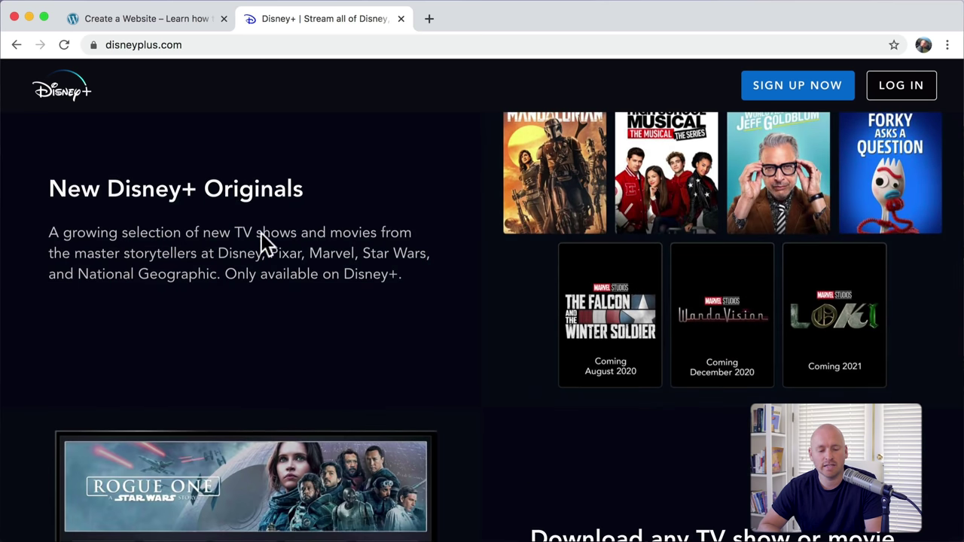
scroll(527, 339, "down", 2)
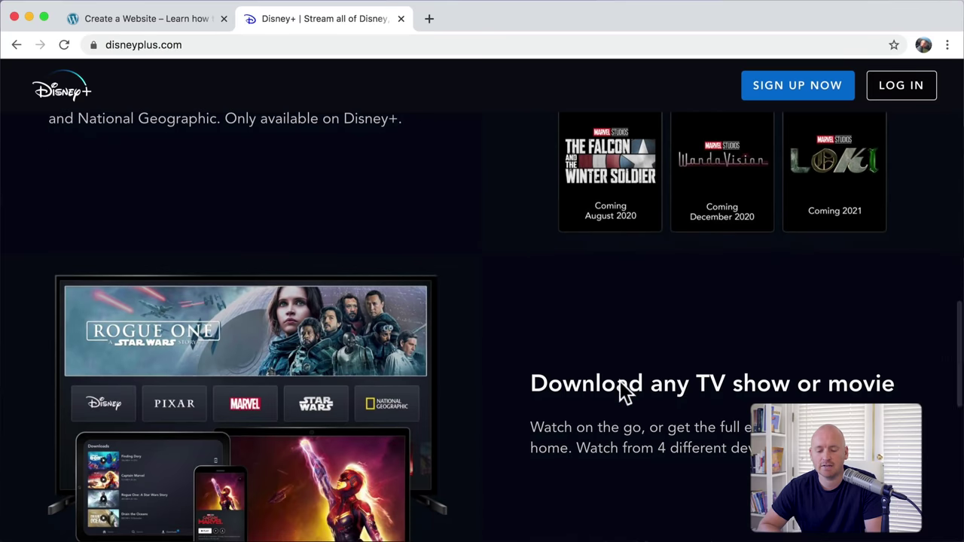
scroll(620, 381, "down", 1)
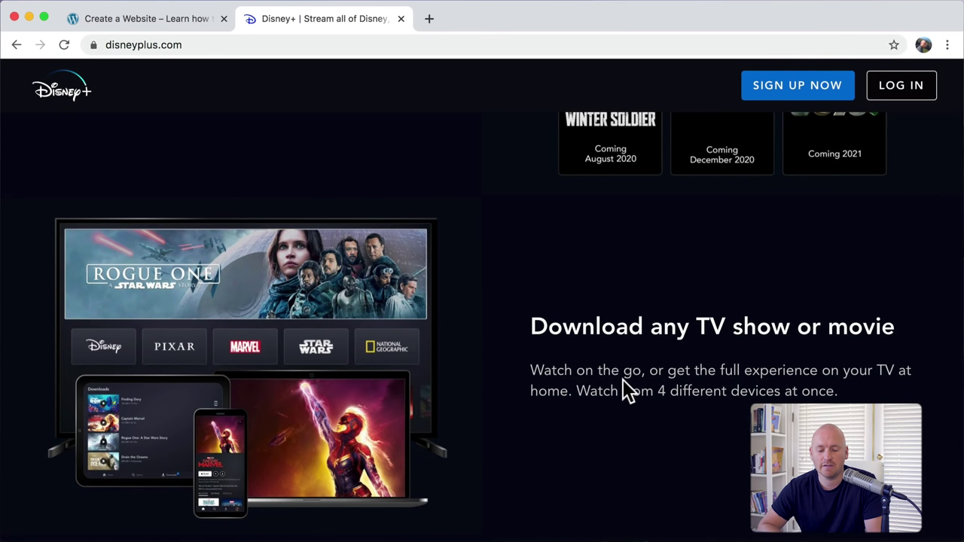
scroll(623, 380, "up", 1)
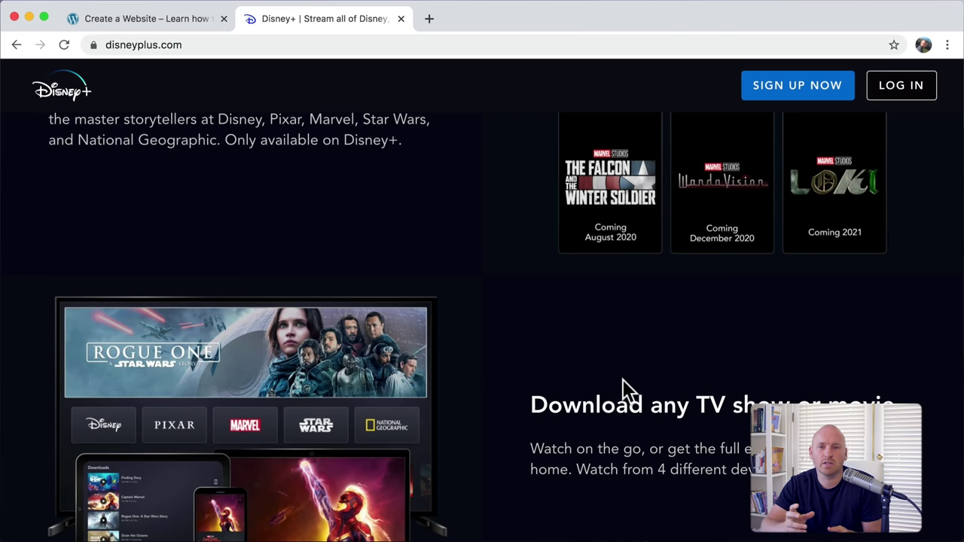
key("super+w")
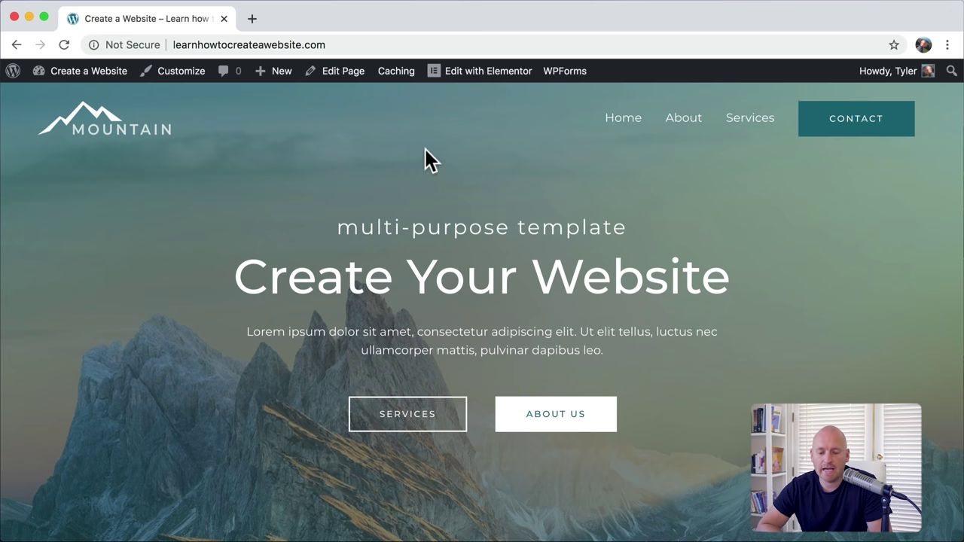
Step: Edit the Home page in Elementor and expand Typography under Theme Style
left_click(472, 75)
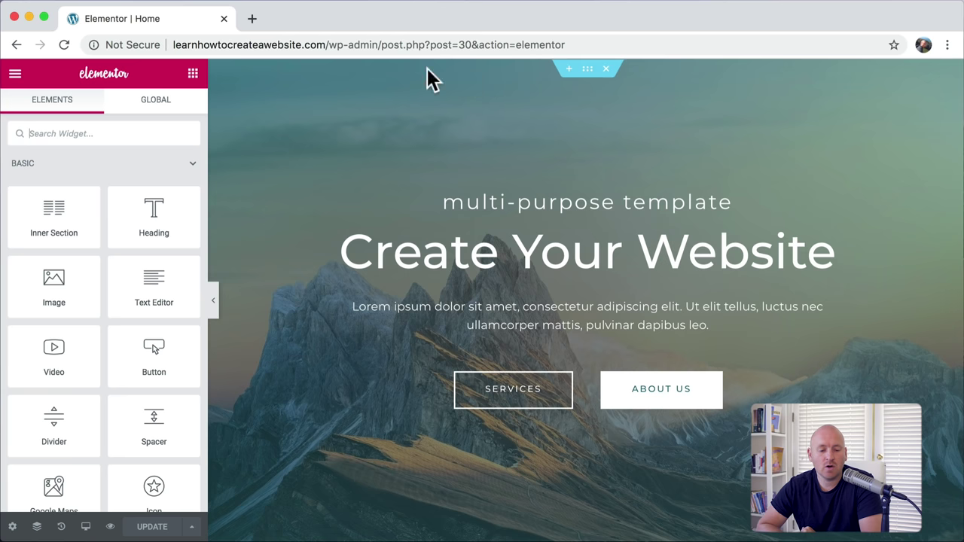
left_click(138, 122)
left_click(17, 75)
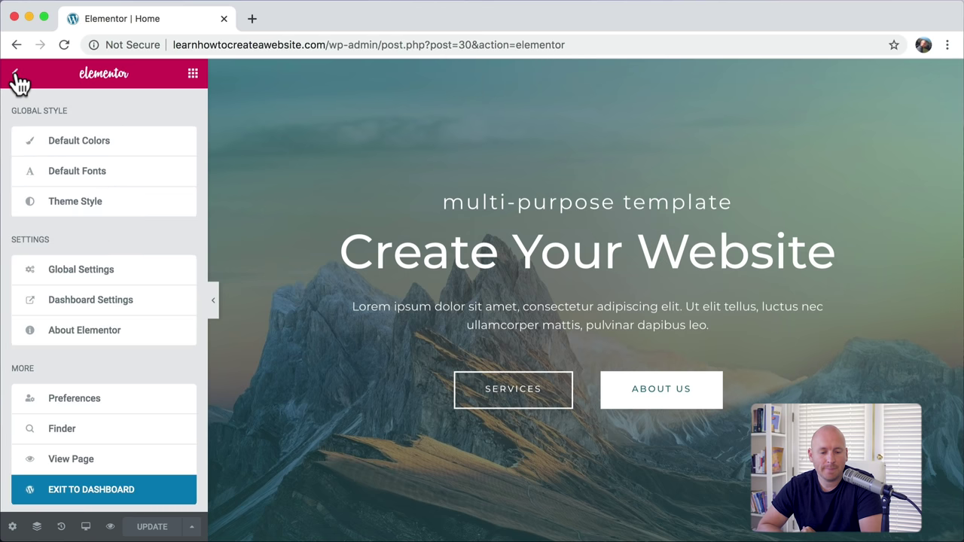
left_click(84, 207)
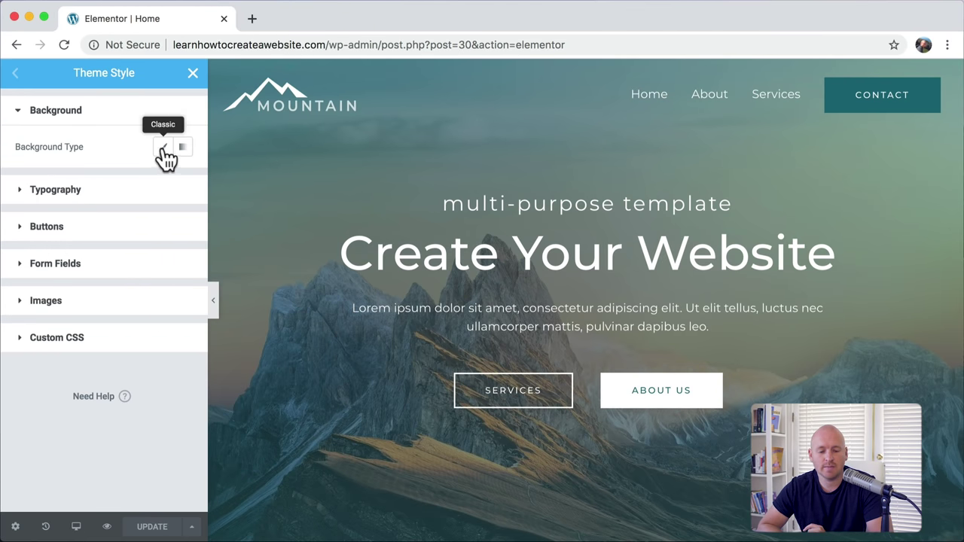
left_click(135, 193)
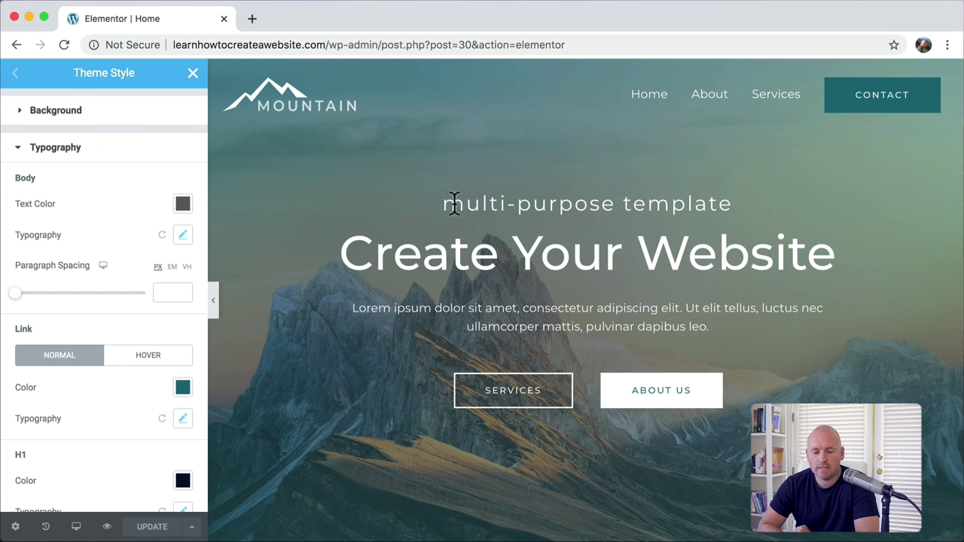
Step: Inspect the 'Create Your Website' heading and 'multi-purpose template' subtitle in the preview
left_click_drag(454, 203, 561, 204)
left_click_drag(450, 256, 606, 256)
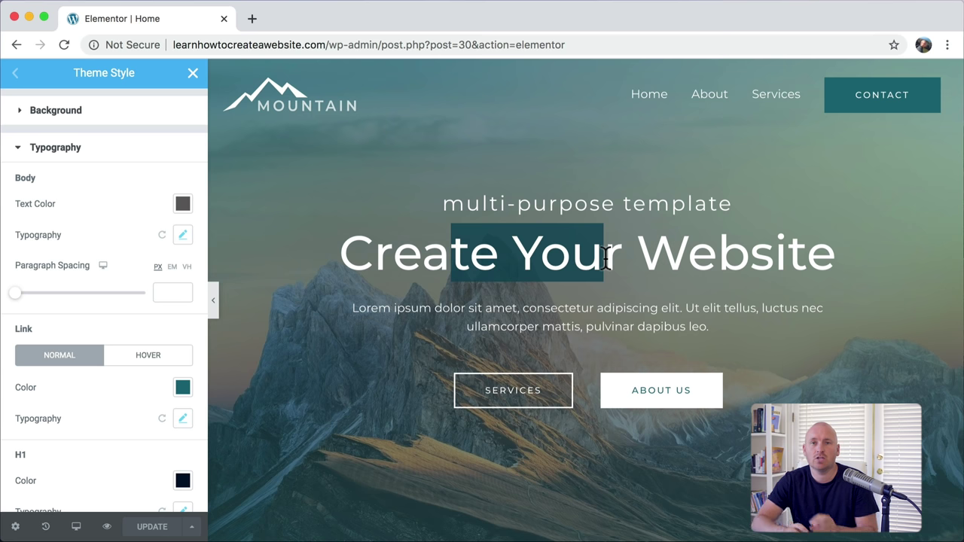
triple_click(606, 256)
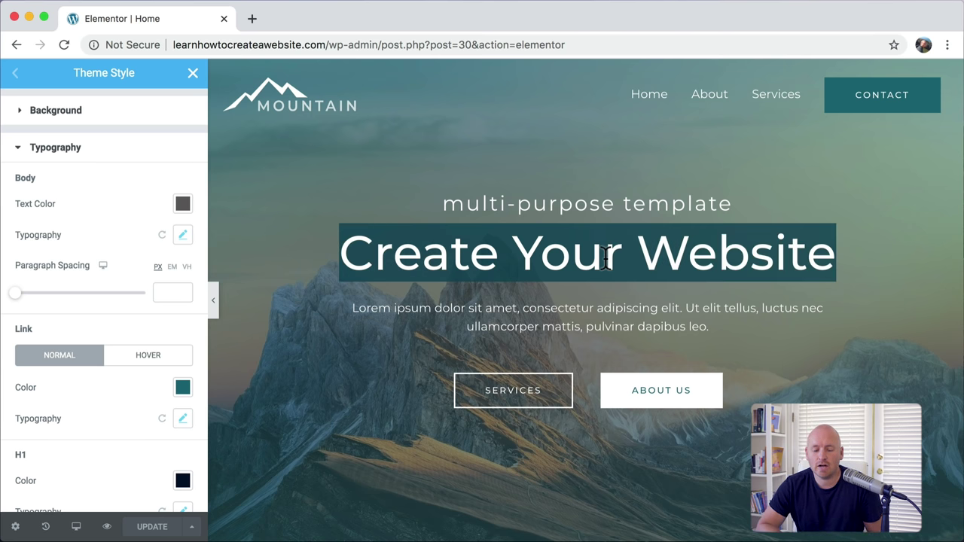
triple_click(606, 256)
double_click(585, 203)
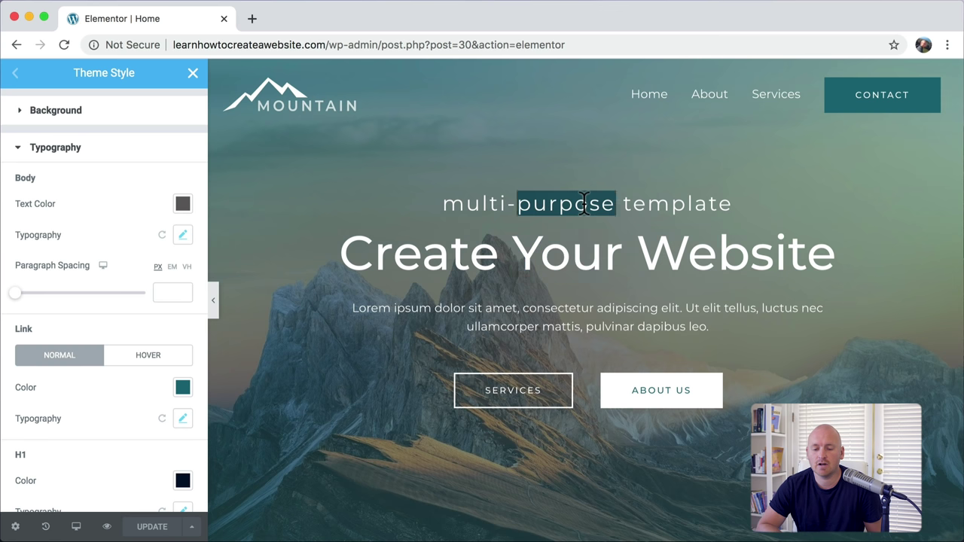
left_click(584, 204)
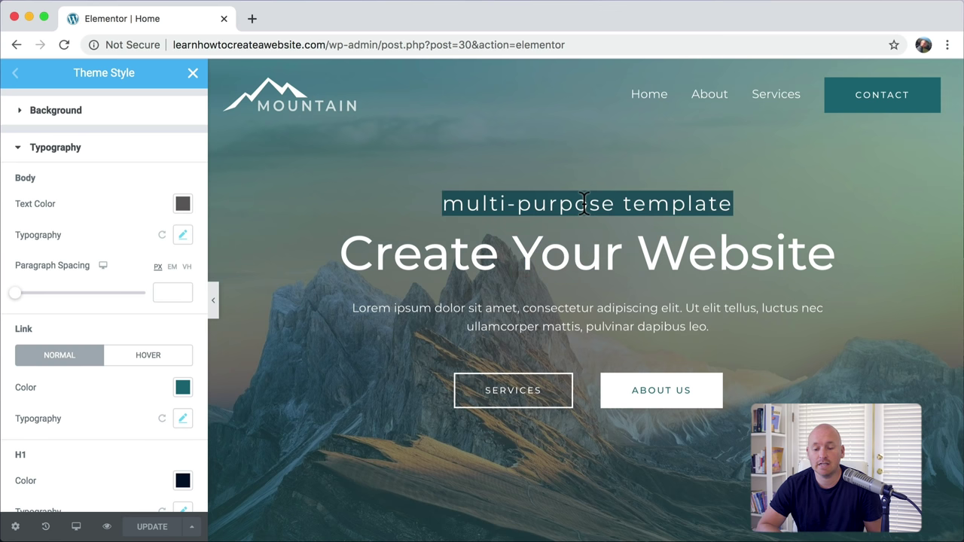
scroll(113, 294, "down", 3)
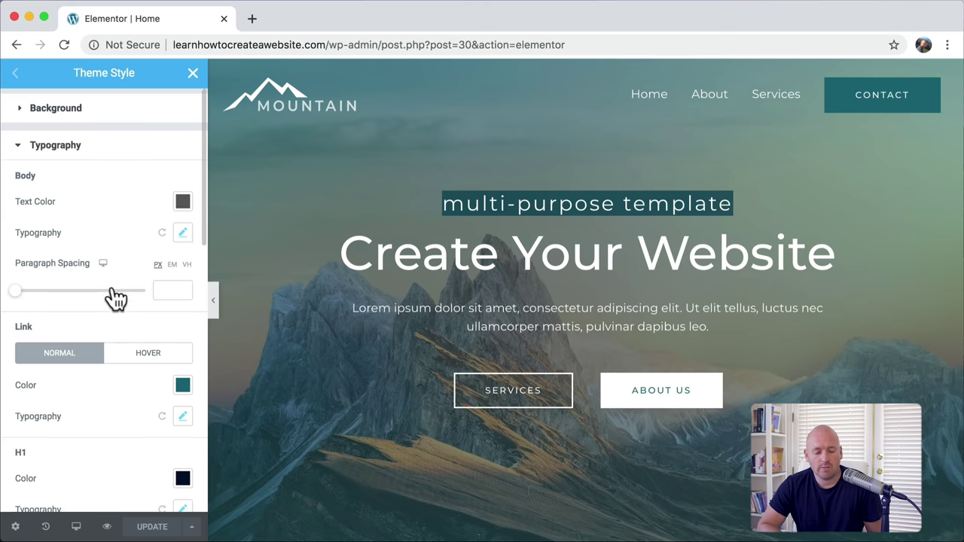
scroll(113, 296, "down", 2)
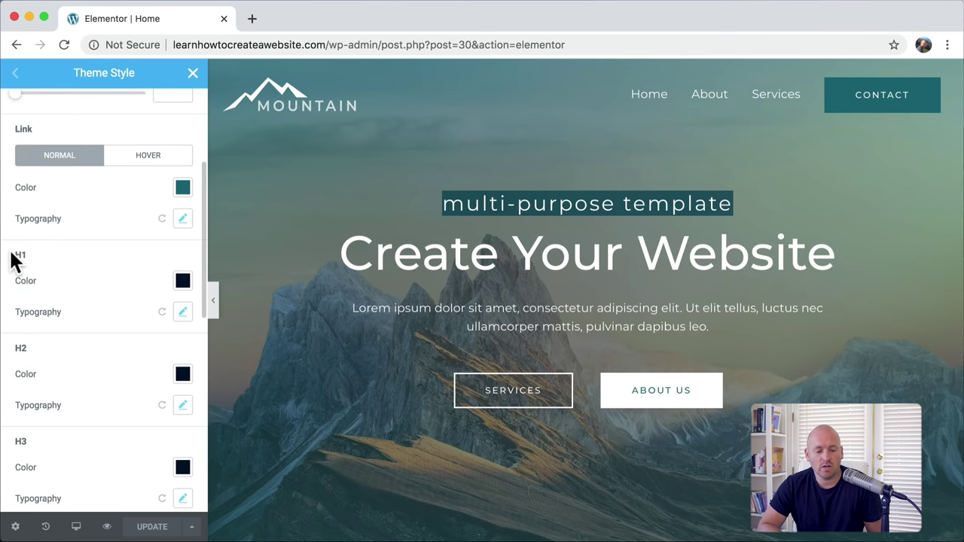
Step: Set the H1 heading size to 65 so 'Create Your Website' fits on one line
left_click_drag(15, 255, 37, 260)
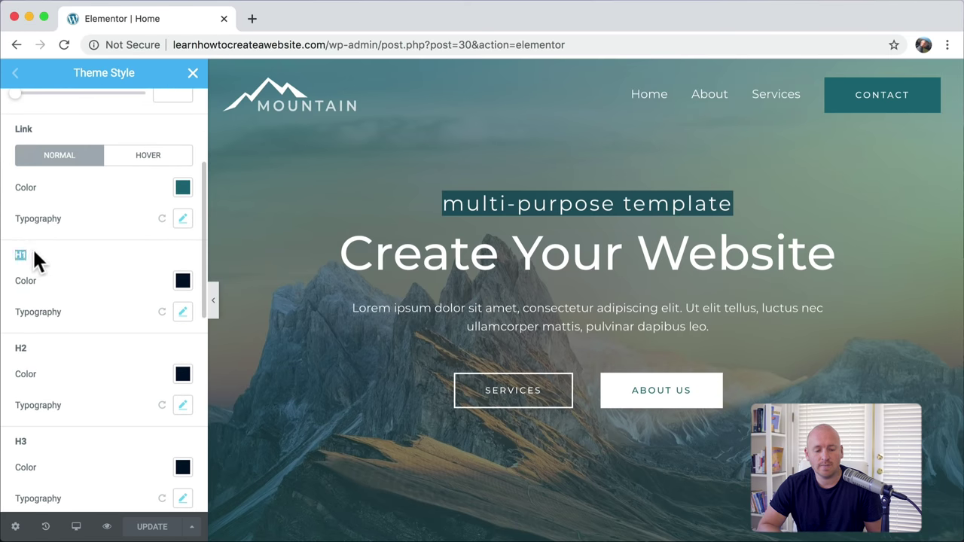
left_click(37, 259)
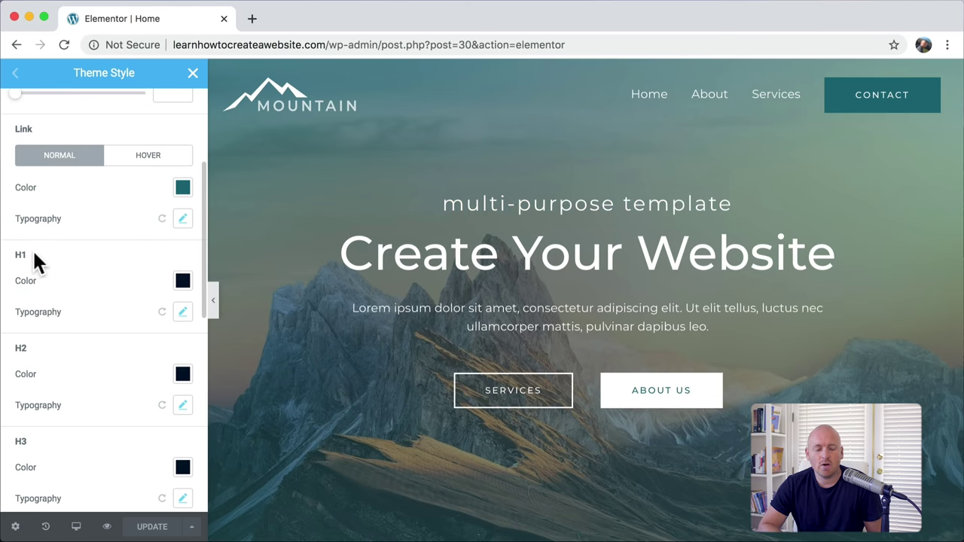
left_click(183, 315)
scroll(186, 320, "down", 4)
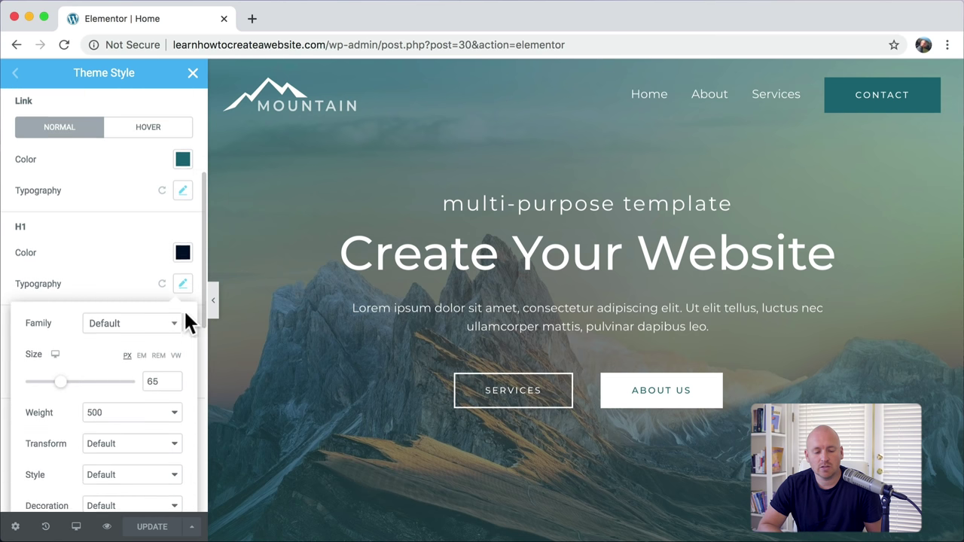
left_click_drag(60, 272, 68, 277)
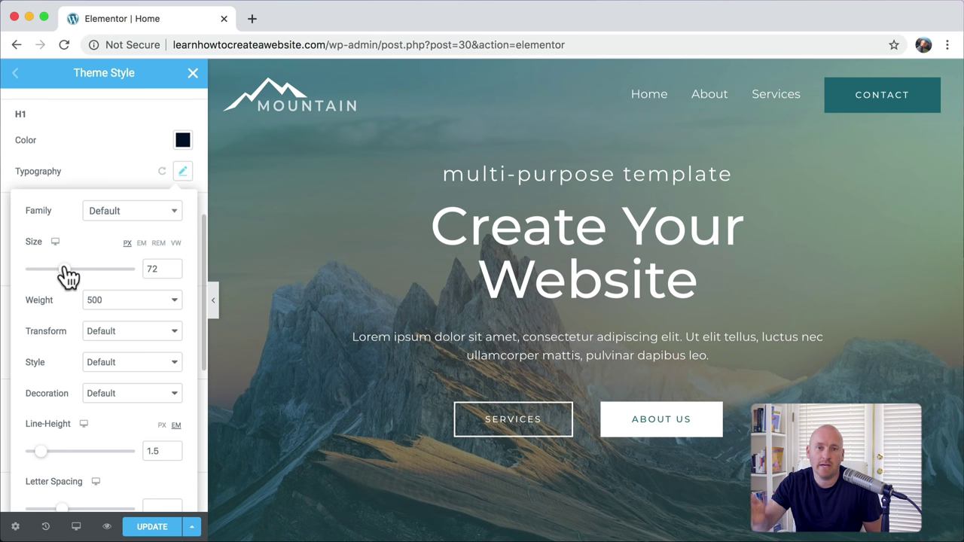
left_click_drag(65, 275, 61, 276)
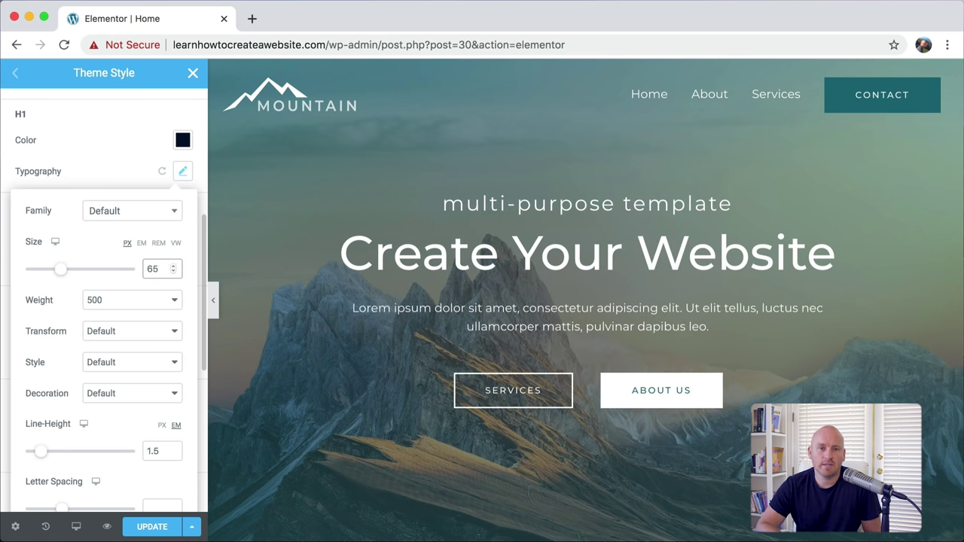
left_click(183, 173)
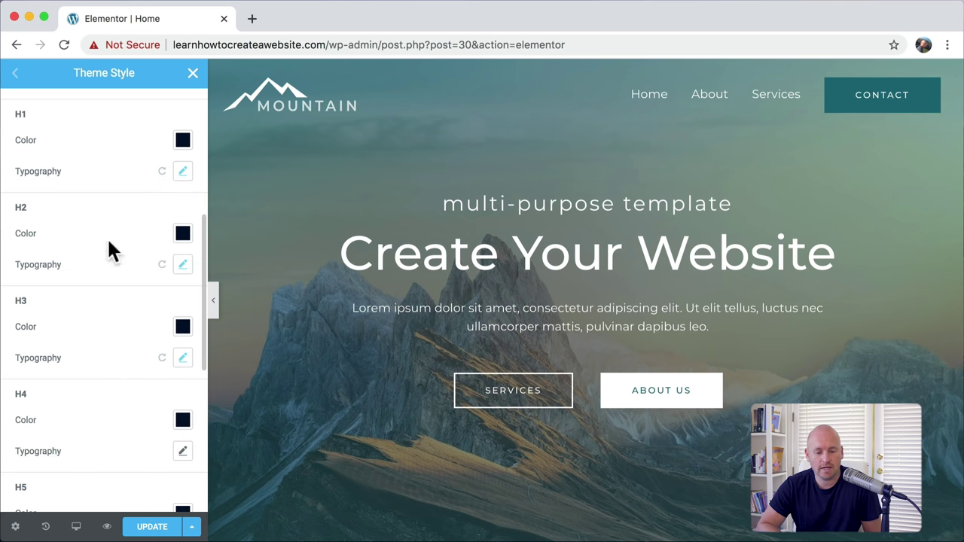
Step: Set H2 headings to size 31 and try the Rock Salt font
left_click(182, 267)
scroll(183, 276, "down", 2)
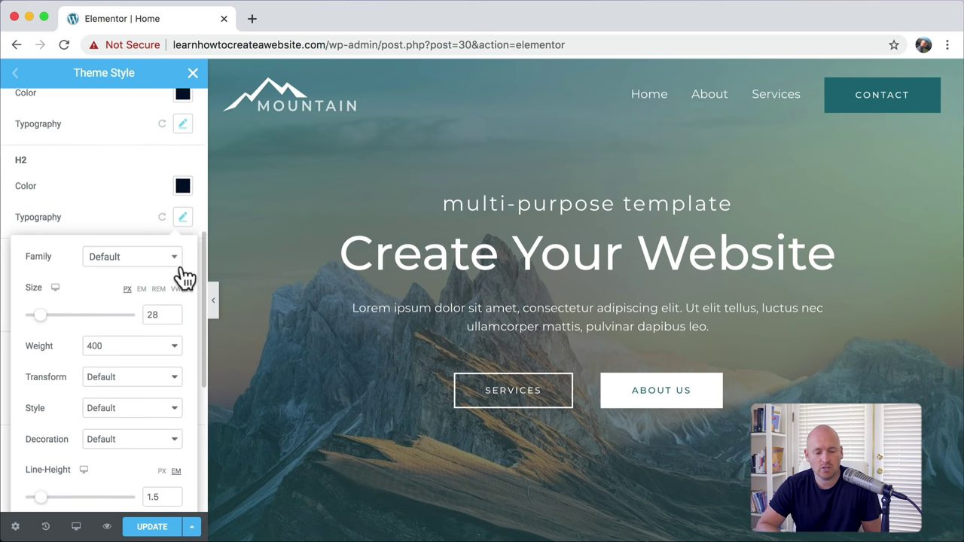
left_click_drag(42, 304, 43, 307)
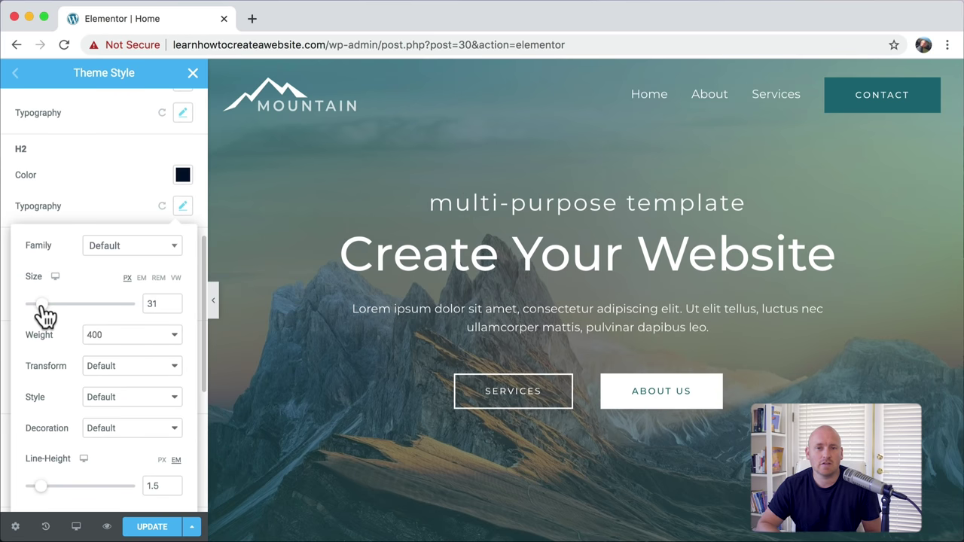
left_click(170, 257)
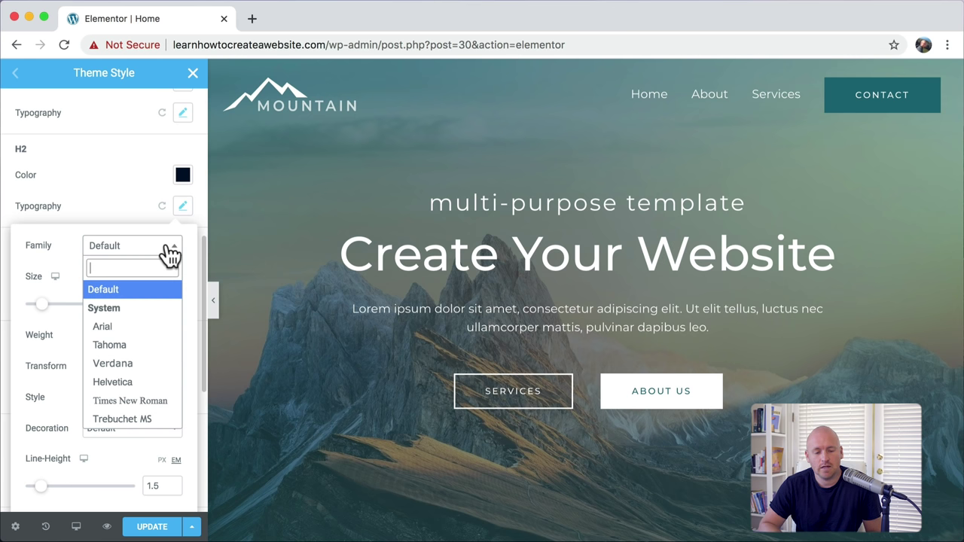
scroll(147, 339, "down", 4)
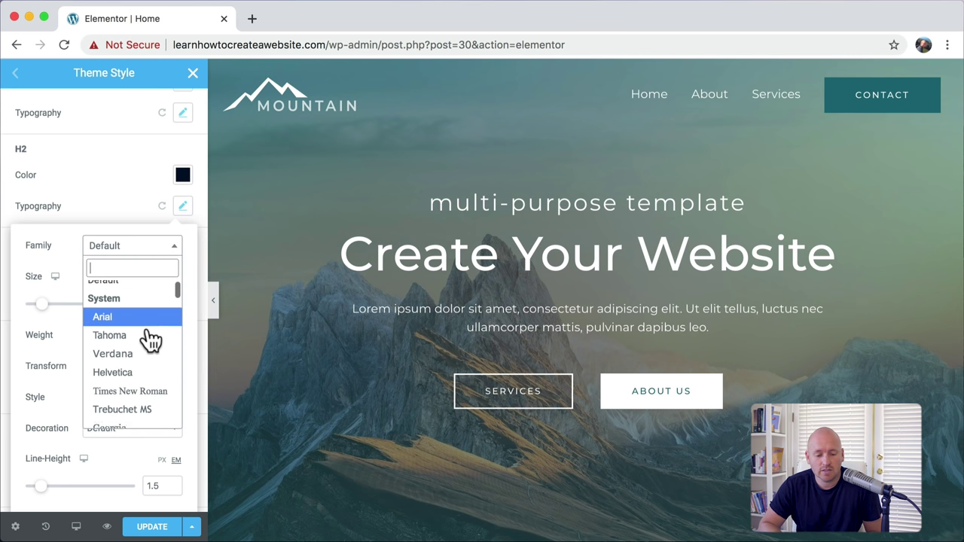
scroll(150, 340, "down", 4)
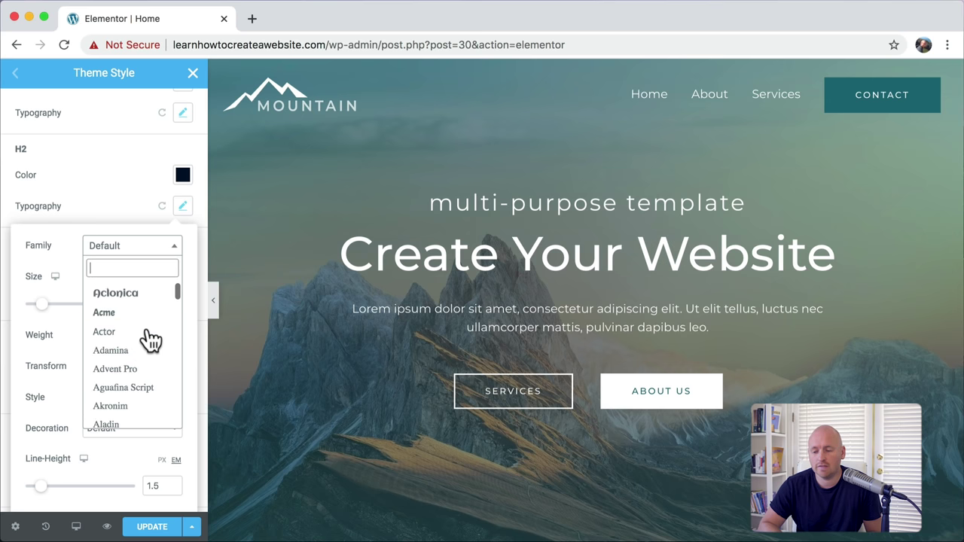
scroll(151, 341, "down", 5)
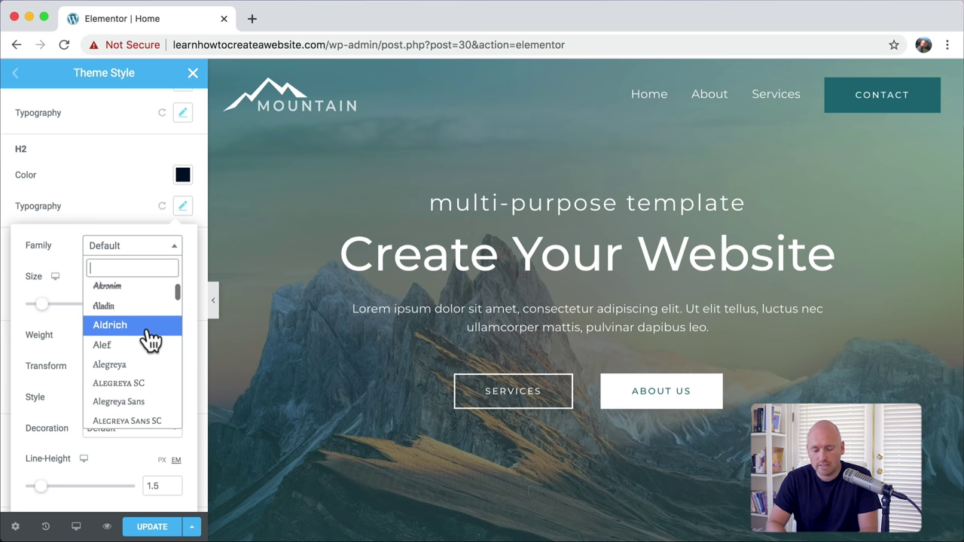
type("ro")
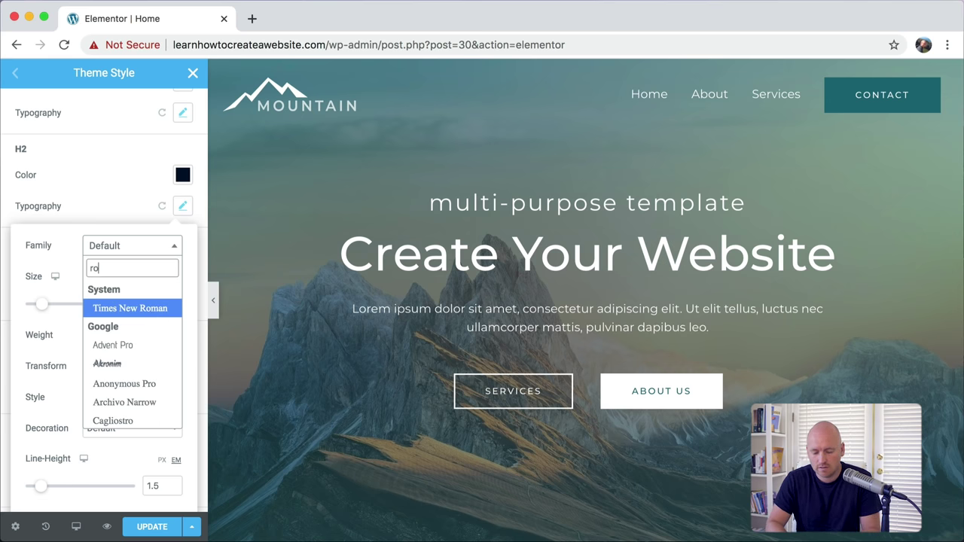
type("ck")
left_click(142, 336)
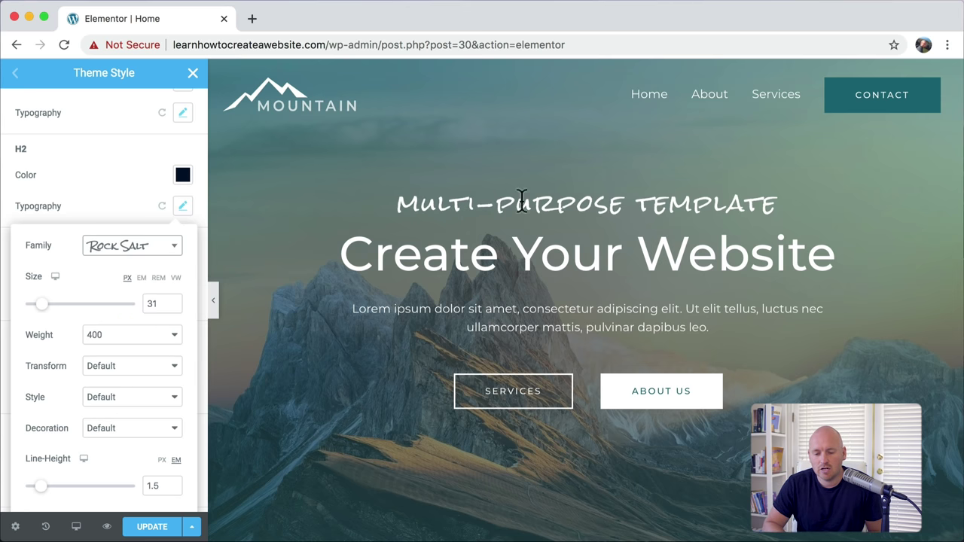
scroll(386, 248, "down", 10)
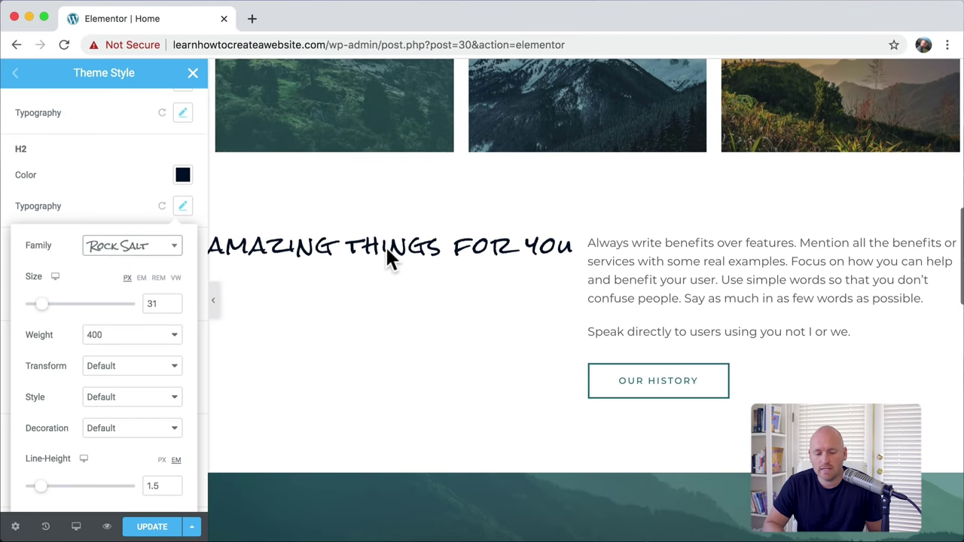
left_click_drag(290, 247, 684, 253)
Step: Switch the H2 heading font to Lato
scroll(509, 254, "down", 3)
scroll(509, 254, "down", 3)
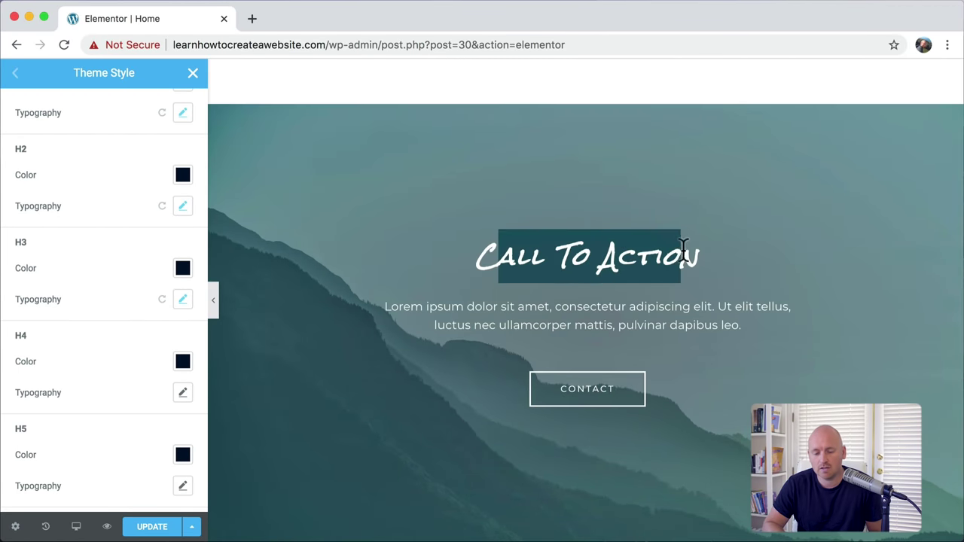
scroll(621, 254, "down", 4)
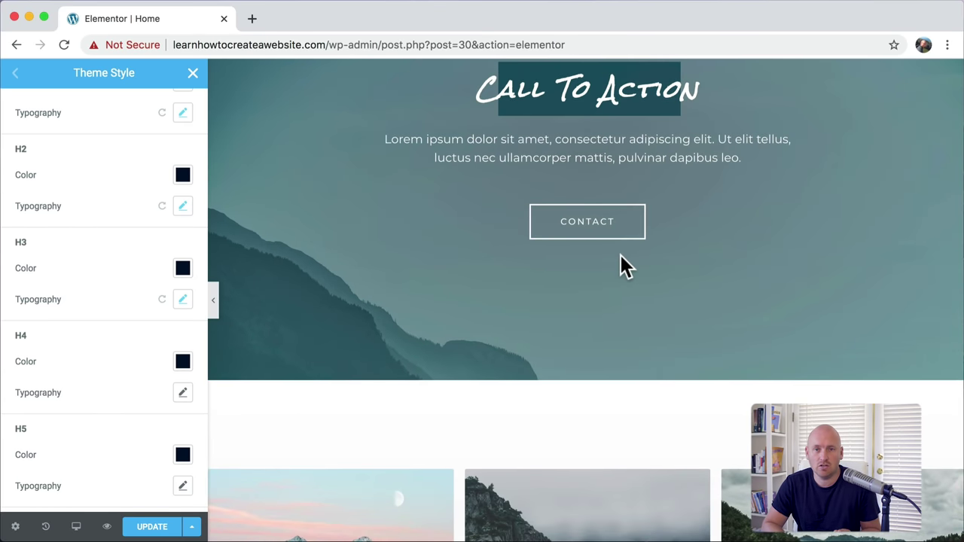
scroll(621, 254, "down", 5)
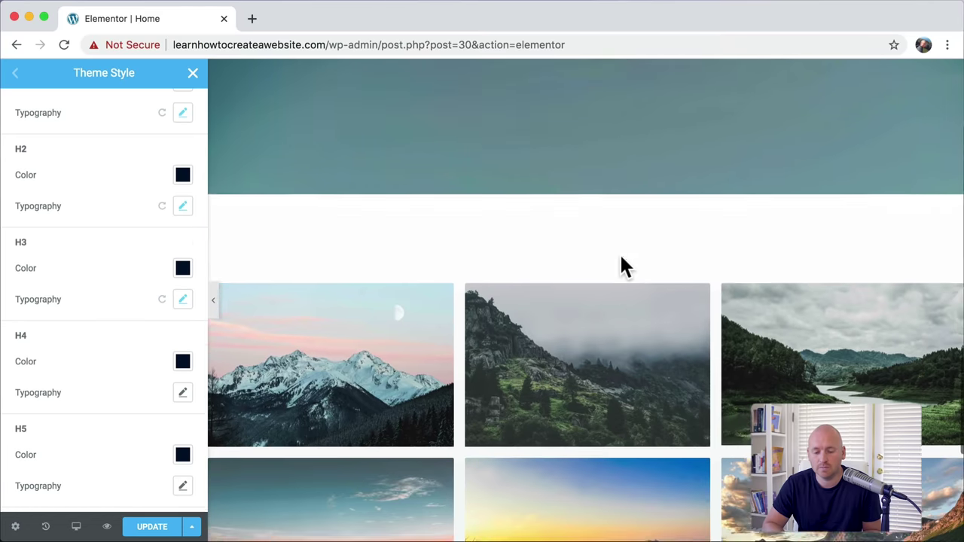
scroll(619, 252, "up", 6)
left_click(183, 207)
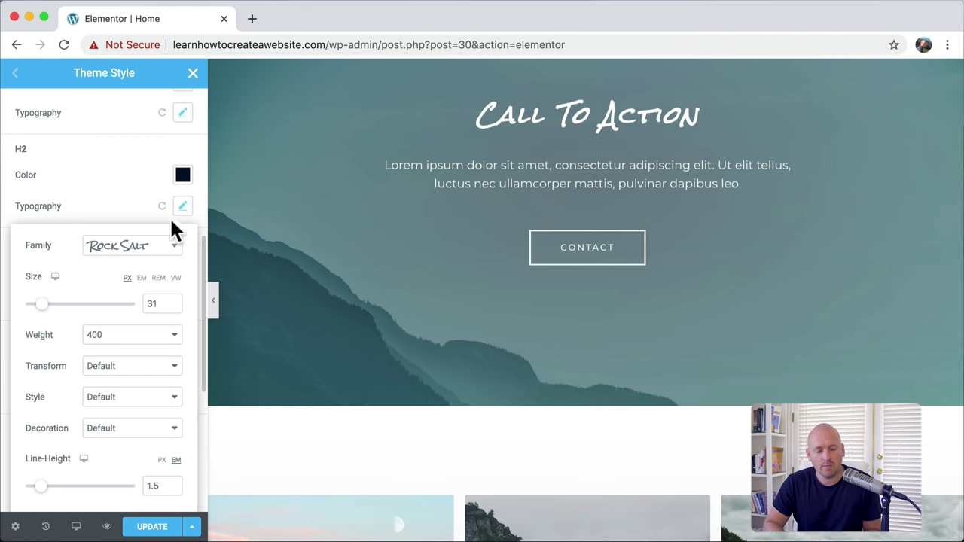
left_click(150, 250)
type("lato")
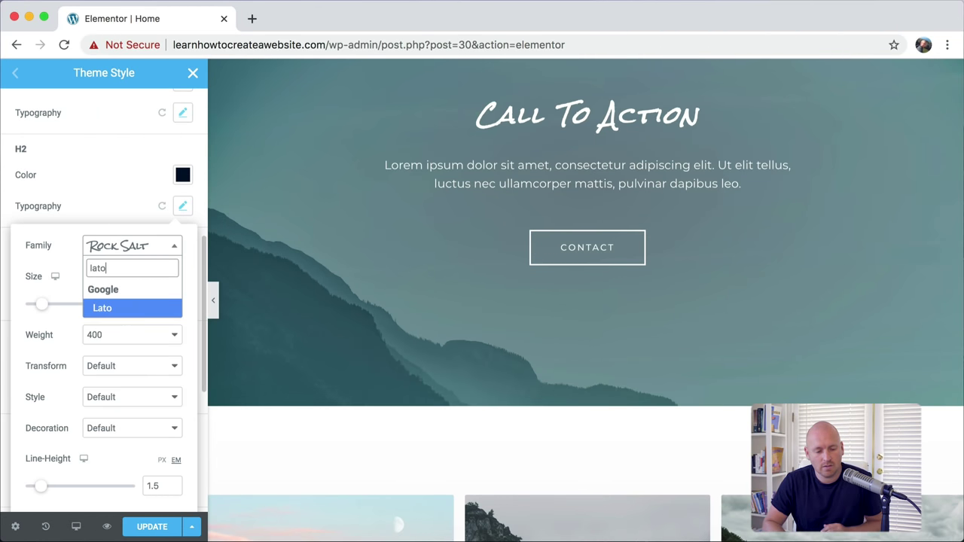
left_click(129, 313)
Step: Change the H2 font to Permanent Marker and check the restyled headings
scroll(399, 230, "up", 12)
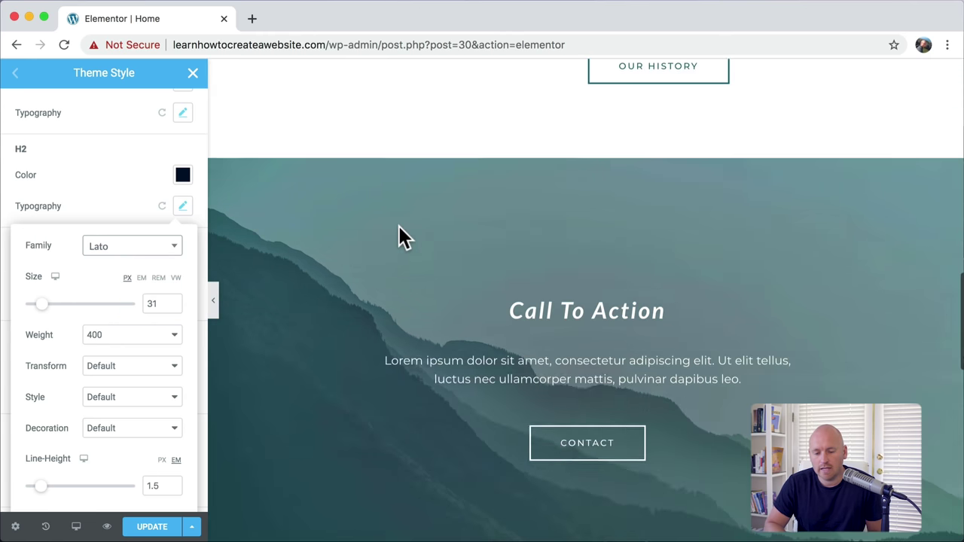
scroll(399, 237, "down", 3)
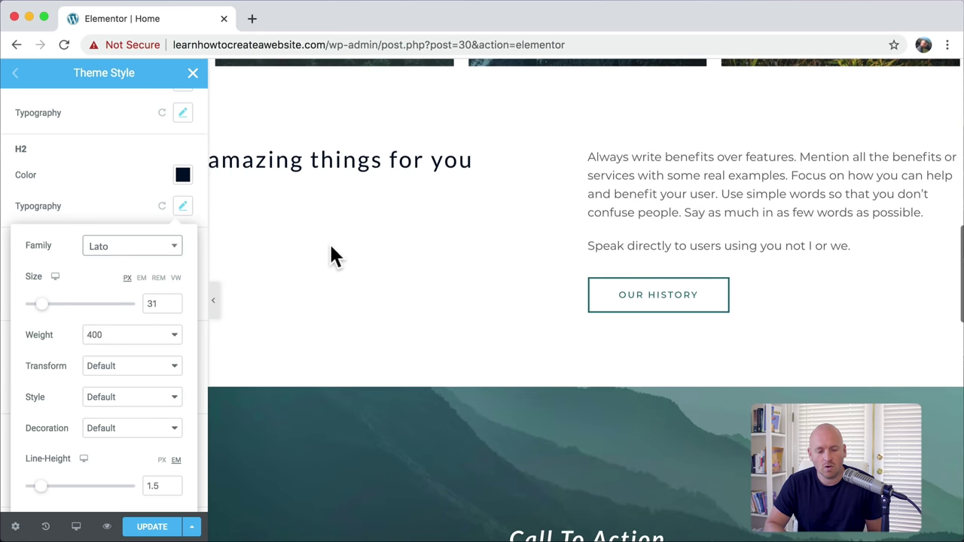
left_click(167, 254)
type("per")
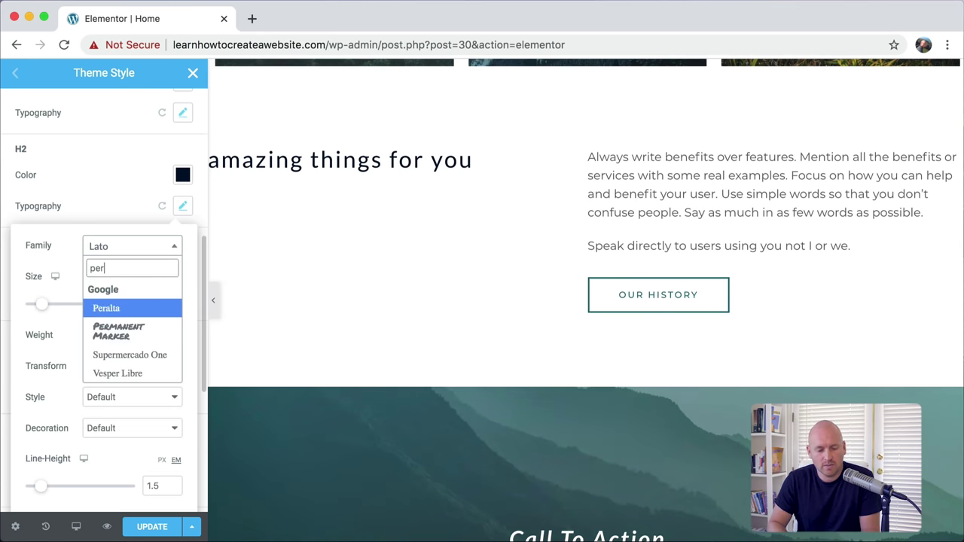
left_click(145, 342)
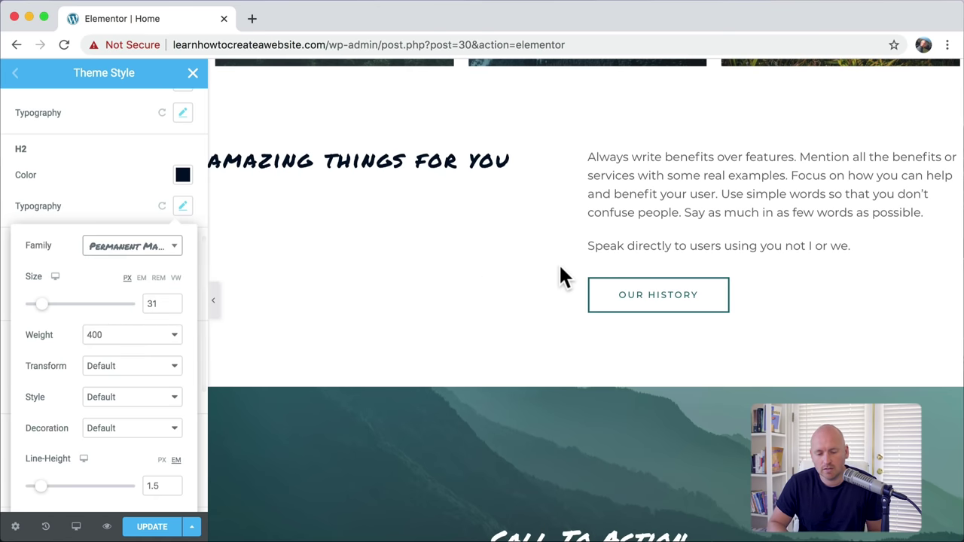
scroll(559, 271, "down", 4)
scroll(528, 155, "up", 12)
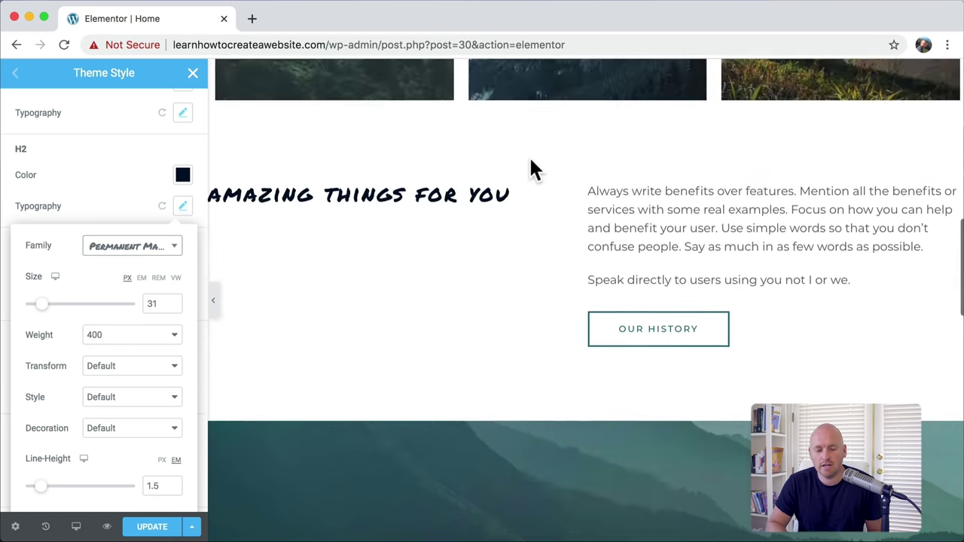
scroll(531, 162, "up", 2)
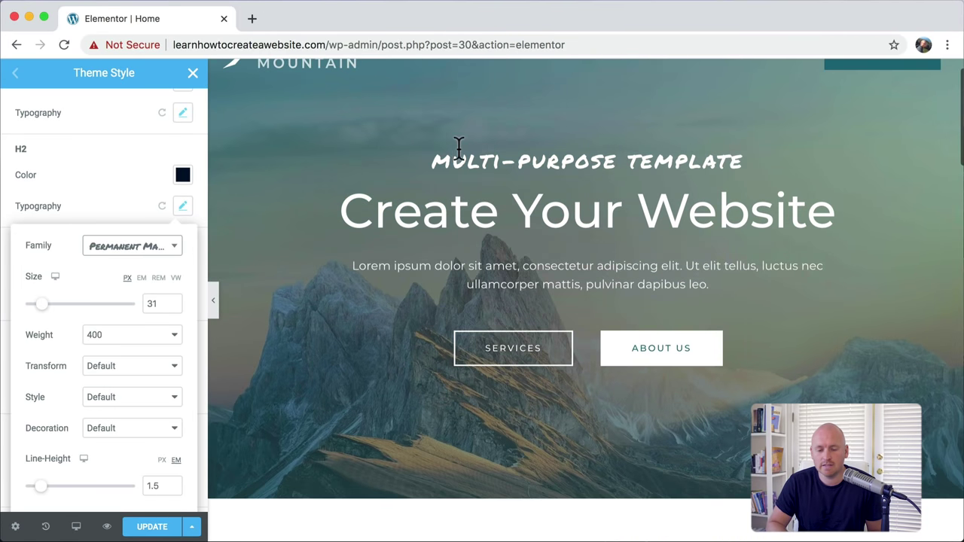
left_click_drag(434, 161, 744, 154)
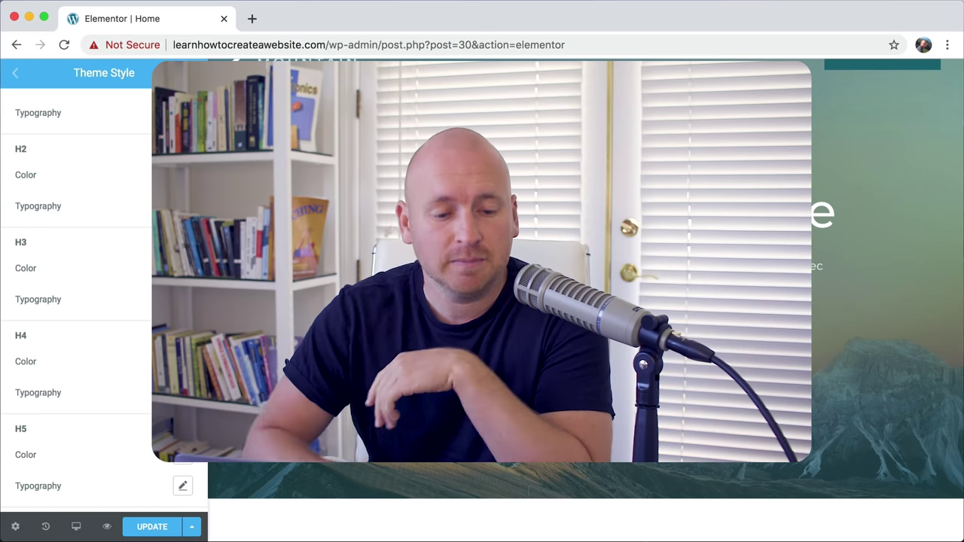
scroll(139, 166, "up", 5)
scroll(140, 168, "up", 4)
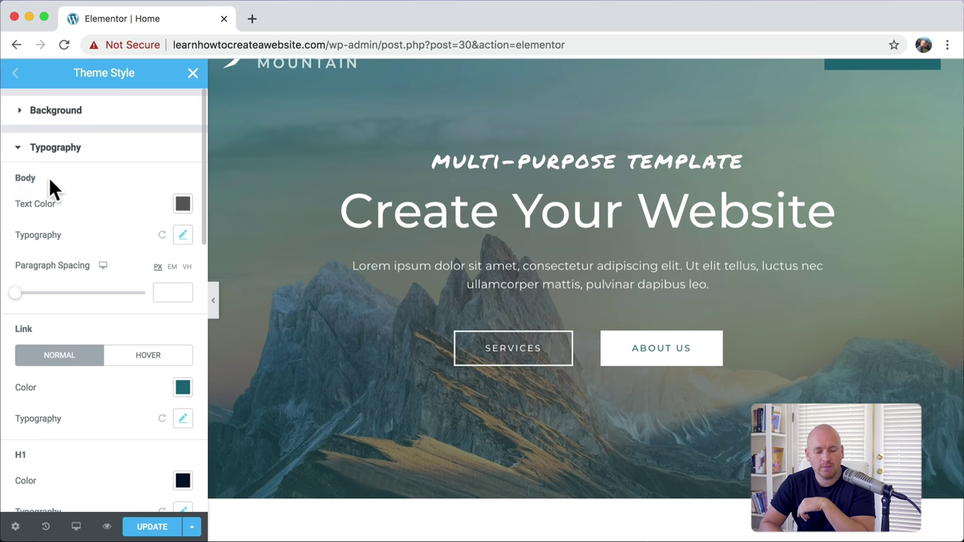
Step: Set the body font to Russo One and inspect the hero and paragraph text
left_click(183, 236)
left_click(153, 279)
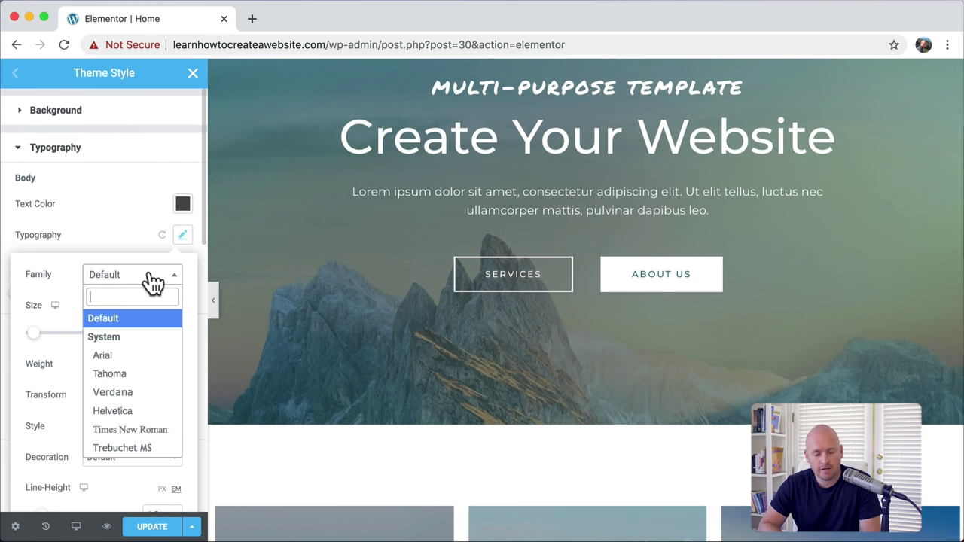
type("russ")
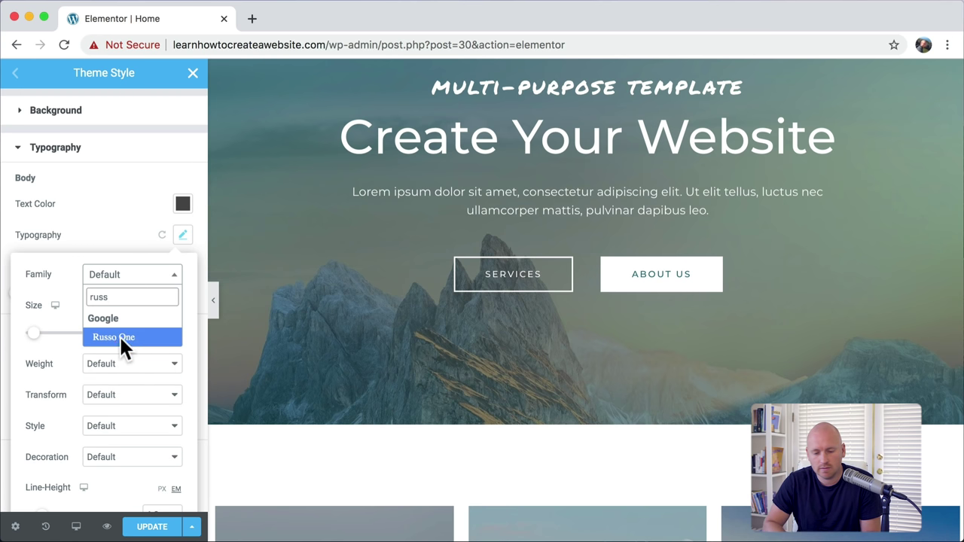
left_click(120, 337)
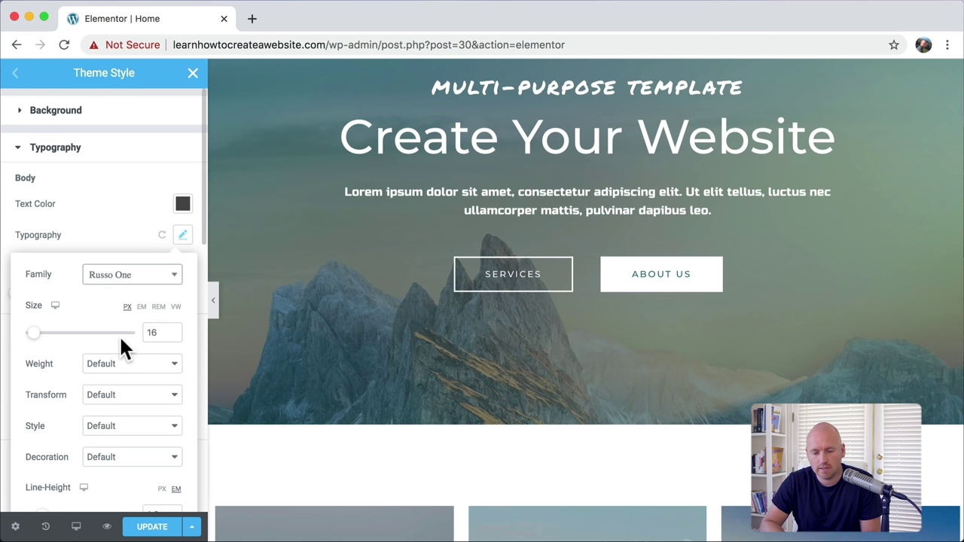
left_click_drag(345, 192, 752, 209)
left_click(717, 210)
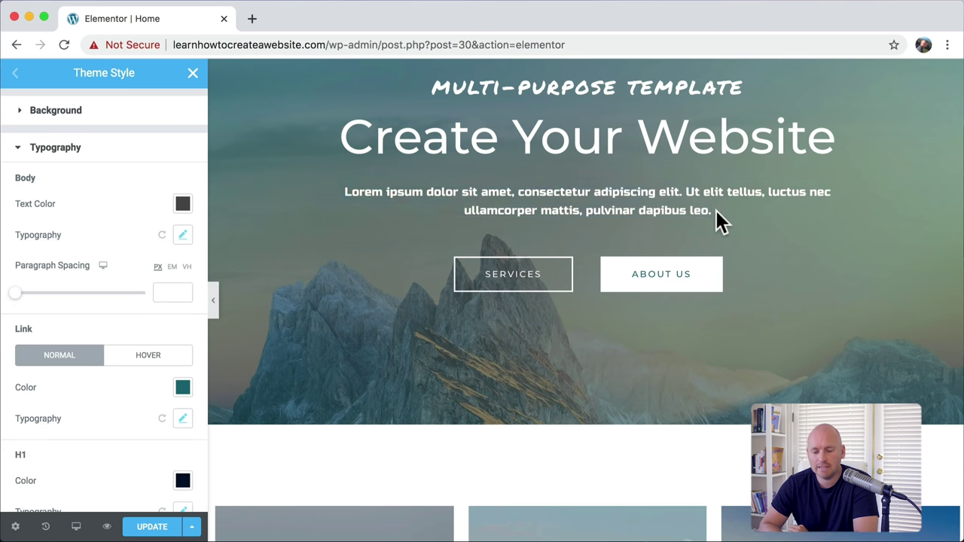
scroll(717, 211, "down", 10)
scroll(714, 208, "down", 1)
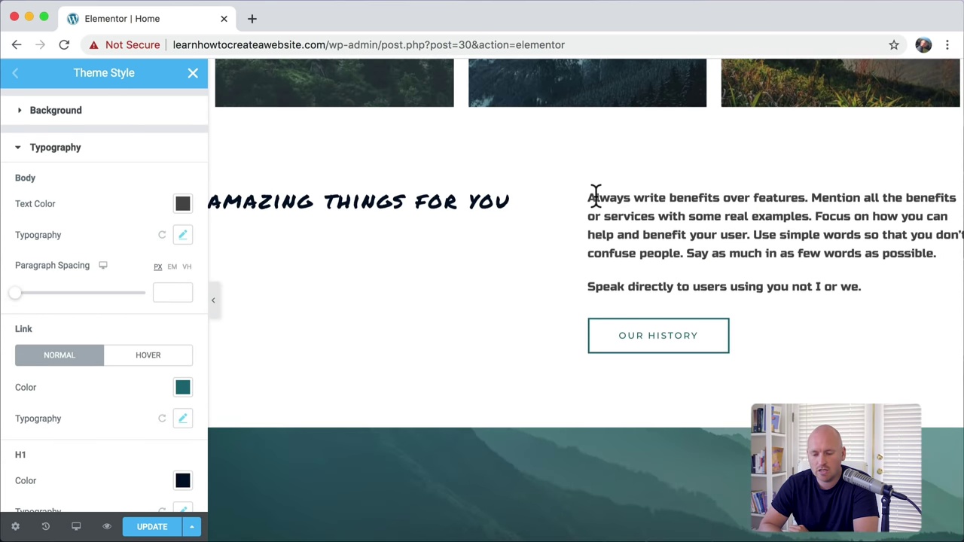
left_click_drag(596, 197, 851, 272)
scroll(849, 277, "down", 6)
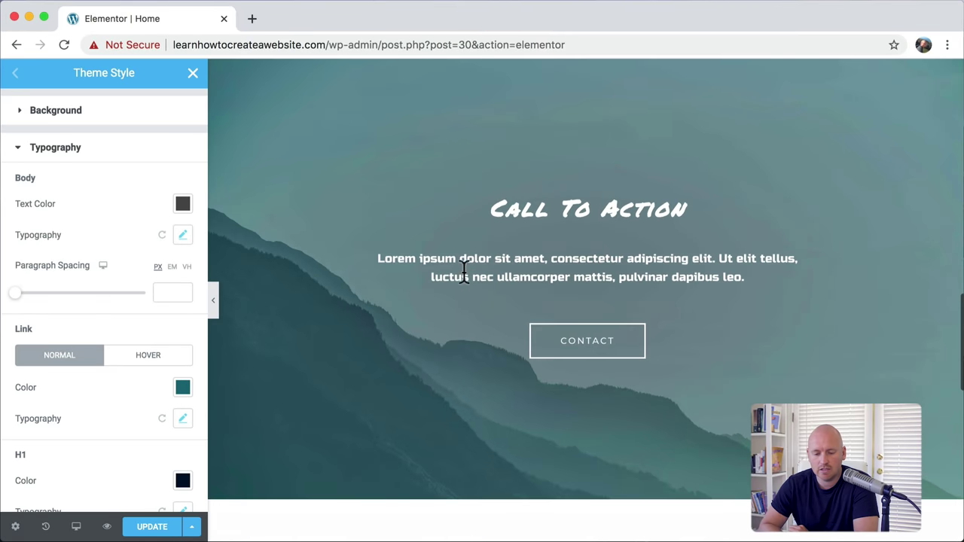
left_click_drag(465, 260, 716, 279)
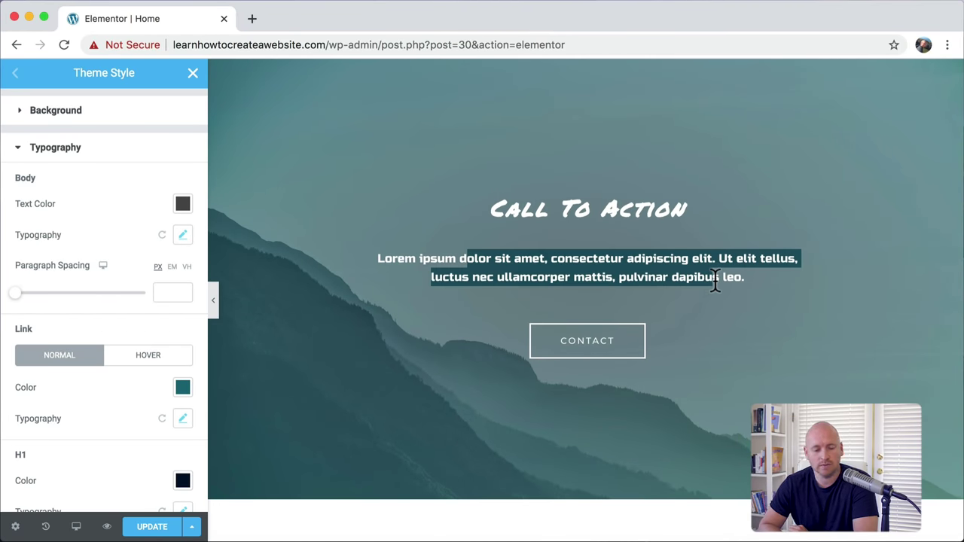
left_click(714, 279)
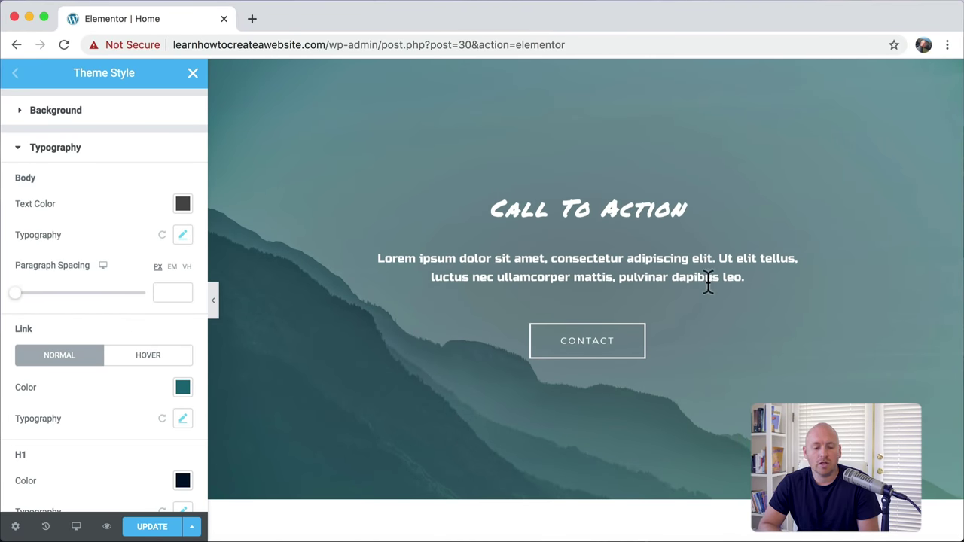
Step: Switch the body font to Roboto and check the paragraphs render in it
left_click(182, 235)
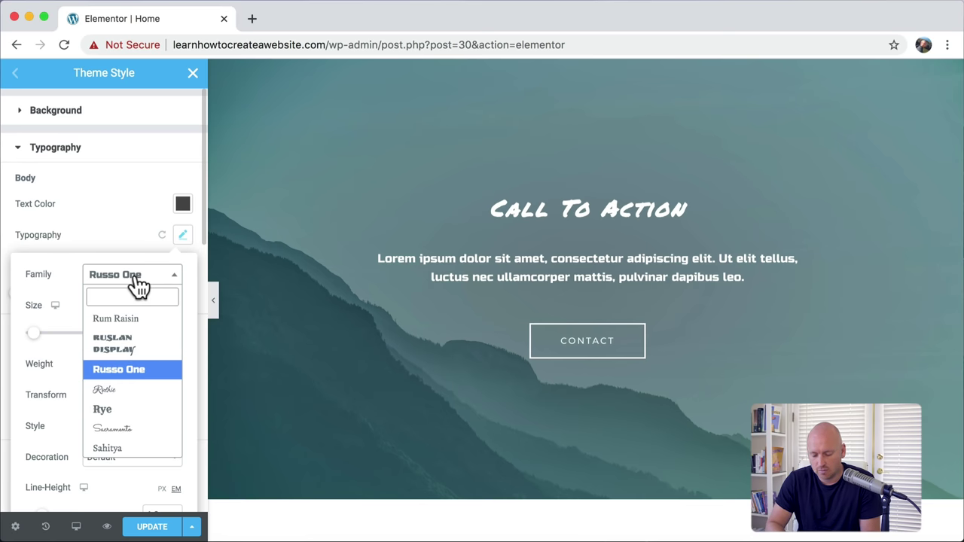
type("robo")
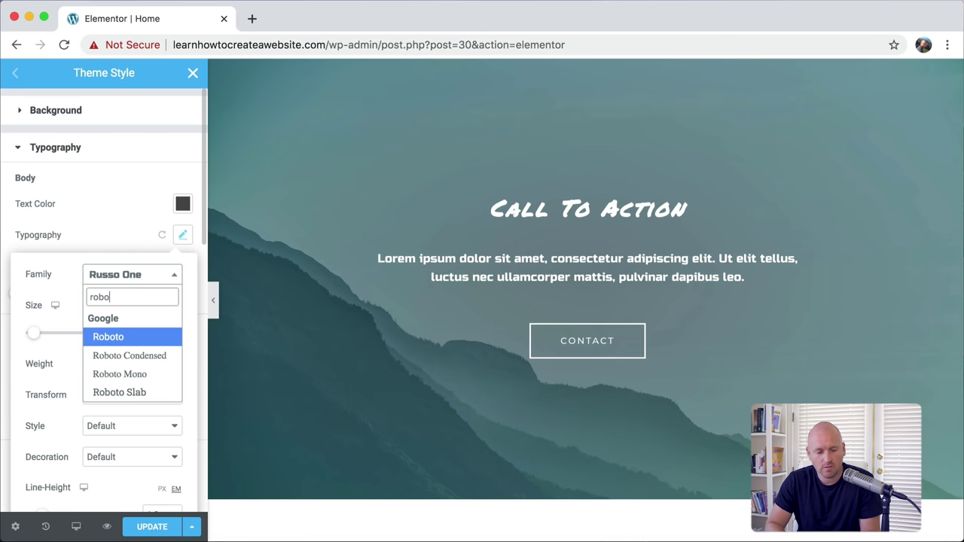
left_click(124, 337)
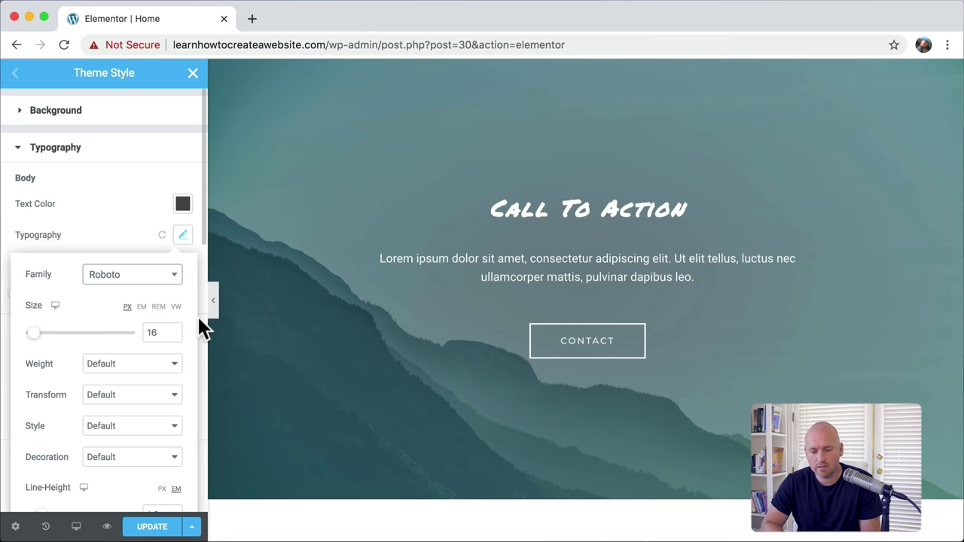
left_click_drag(447, 253, 696, 279)
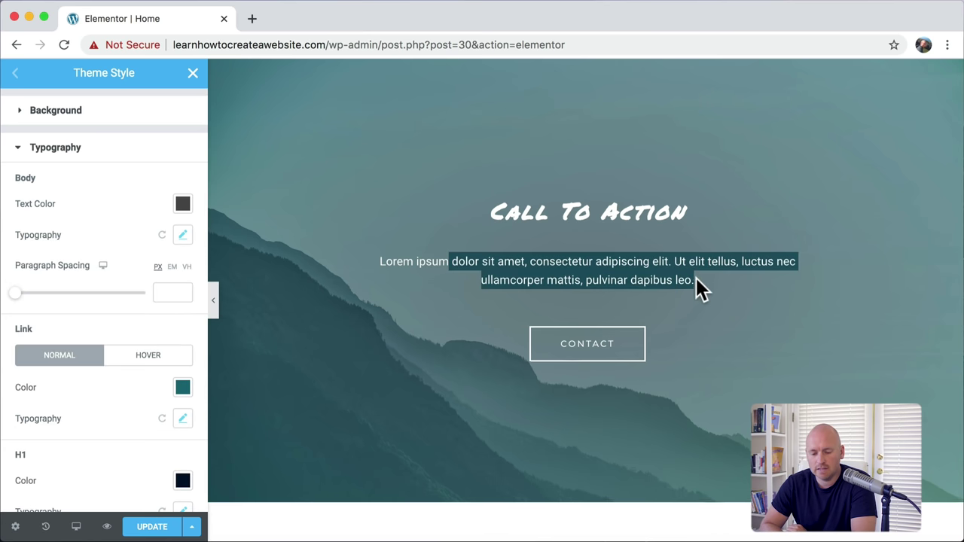
scroll(695, 276, "down", 8)
left_click_drag(631, 275, 770, 355)
scroll(771, 355, "up", 10)
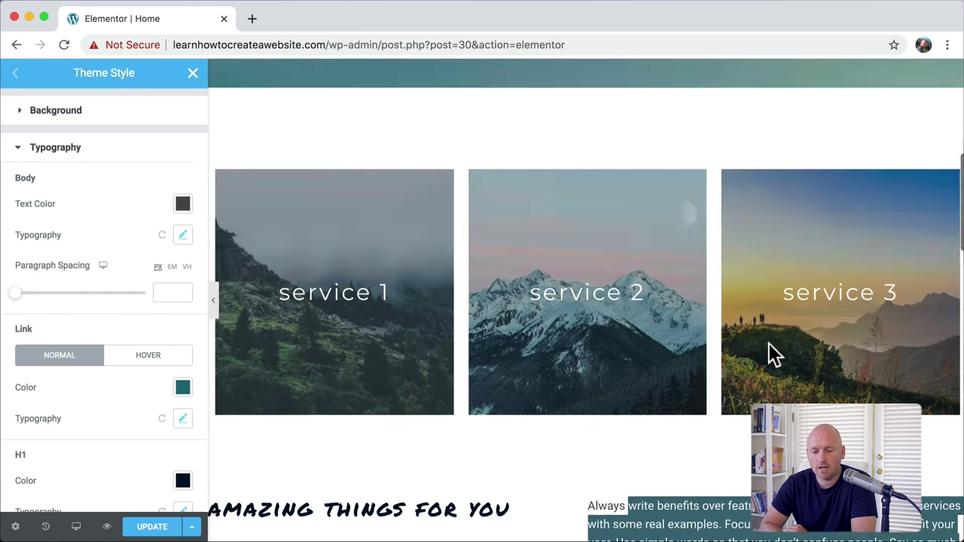
left_click_drag(581, 249, 661, 268)
left_click(626, 261)
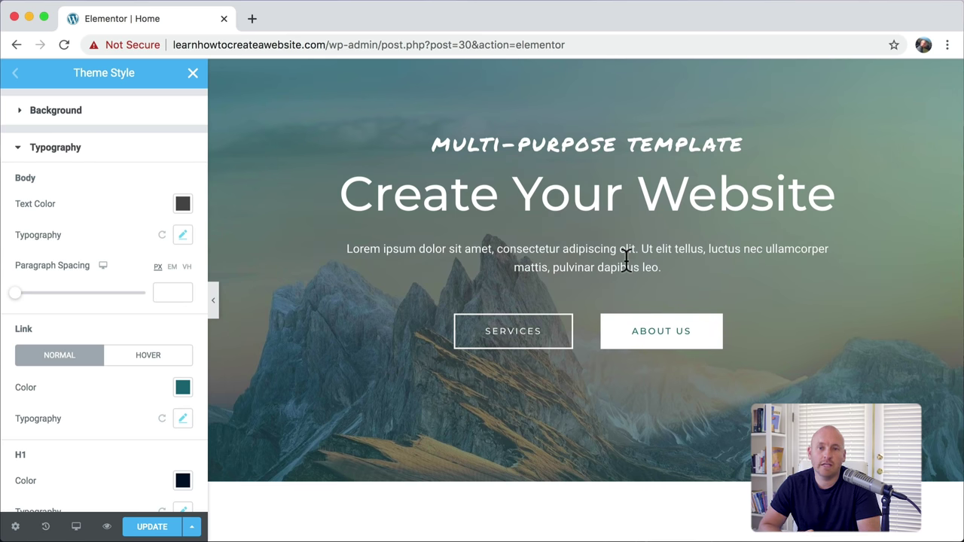
scroll(627, 261, "down", 5)
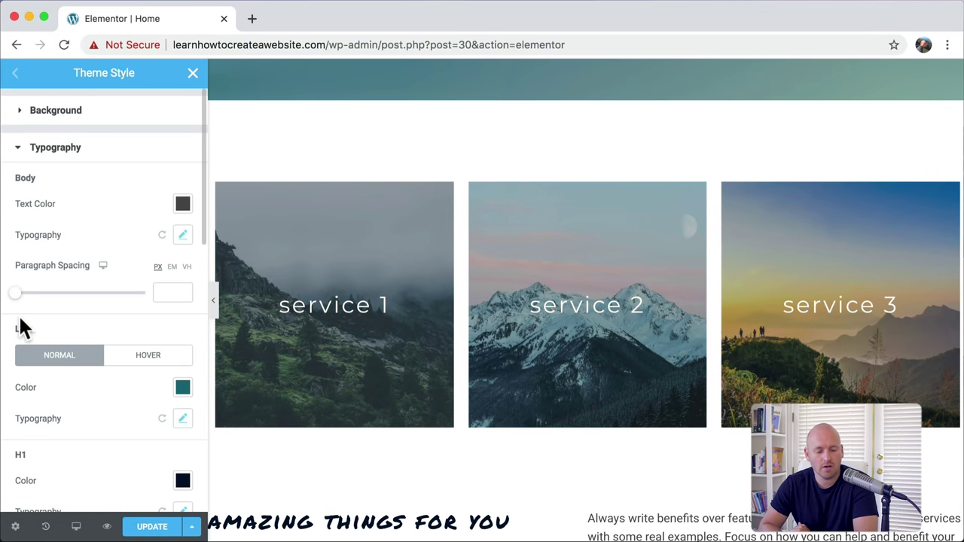
scroll(21, 324, "down", 3)
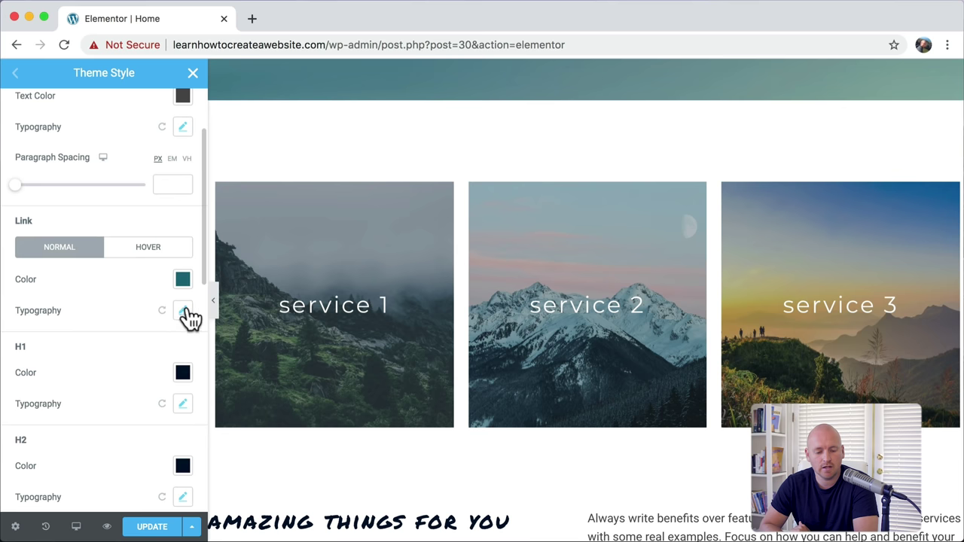
Step: Set the Link typography family to Permanent Marker and review the Home preview
left_click(183, 311)
scroll(168, 317, "down", 2)
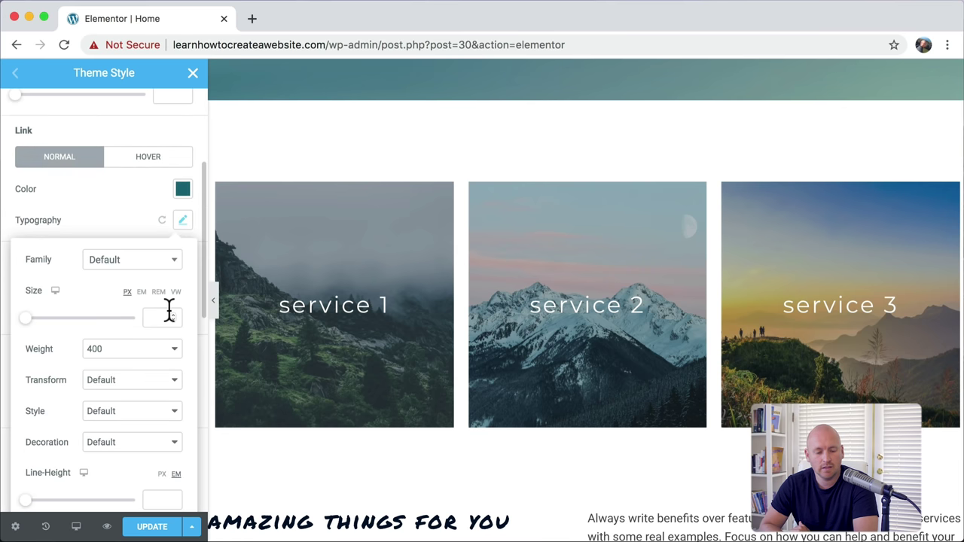
left_click(138, 270)
type("perm")
left_click(124, 354)
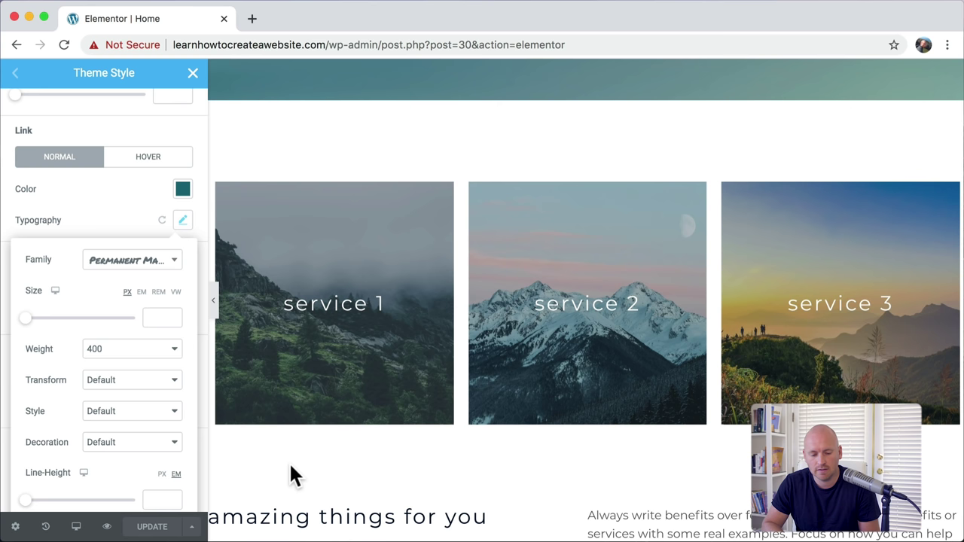
scroll(418, 397, "up", 5)
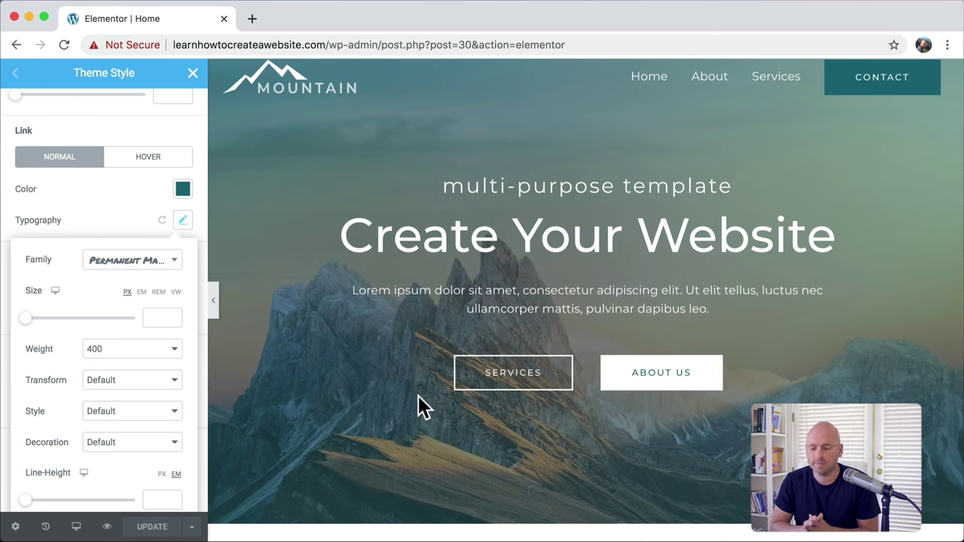
left_click(182, 220)
scroll(396, 339, "down", 5)
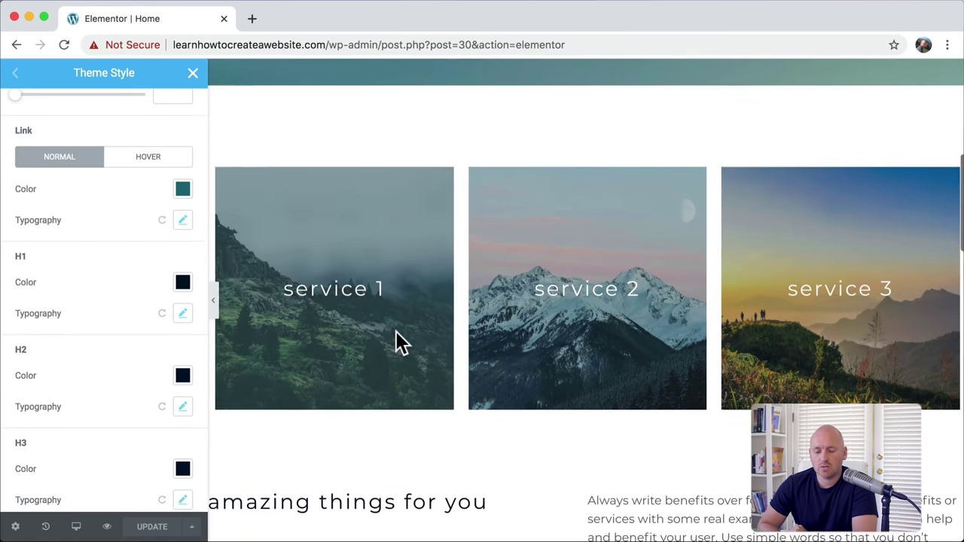
scroll(396, 340, "down", 5)
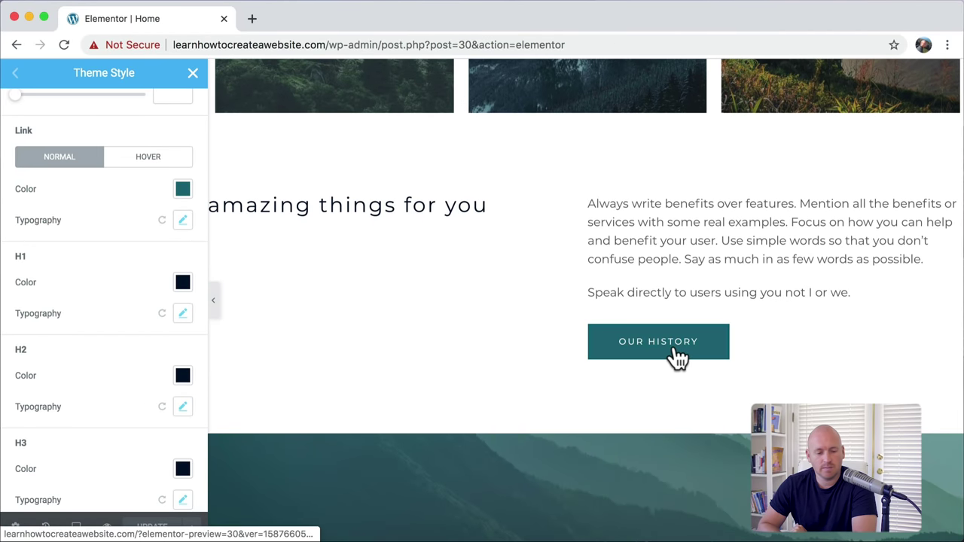
scroll(81, 241, "down", 6)
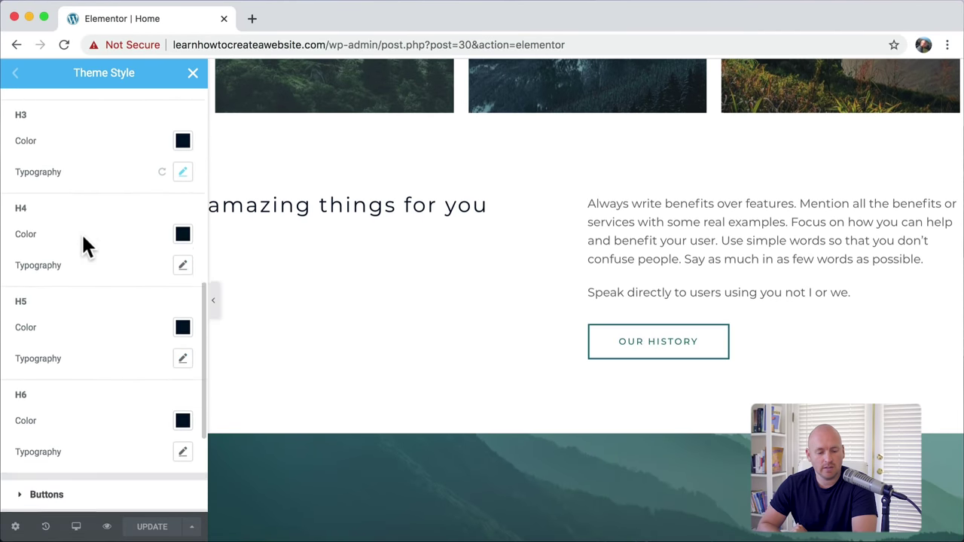
scroll(82, 238, "down", 2)
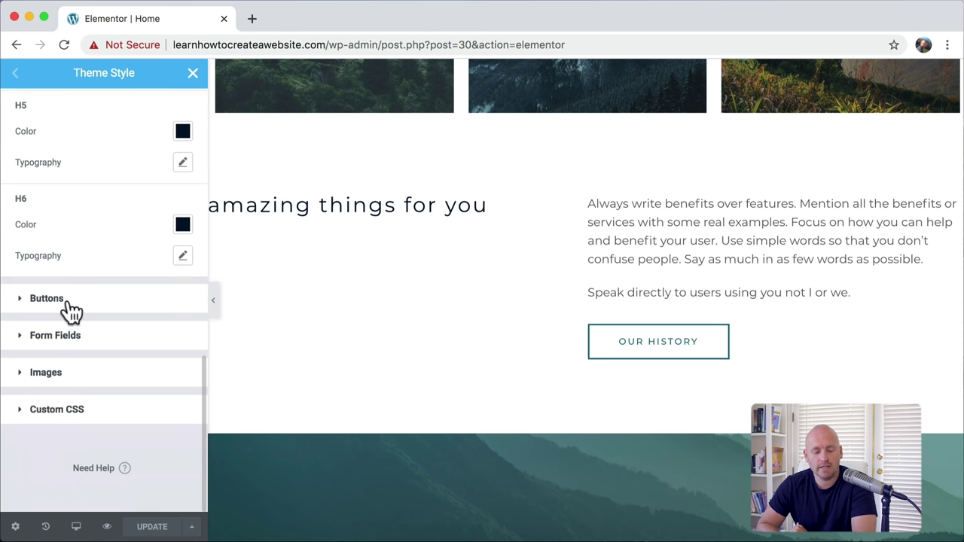
Step: Set the button text colour to bright magenta
left_click(66, 299)
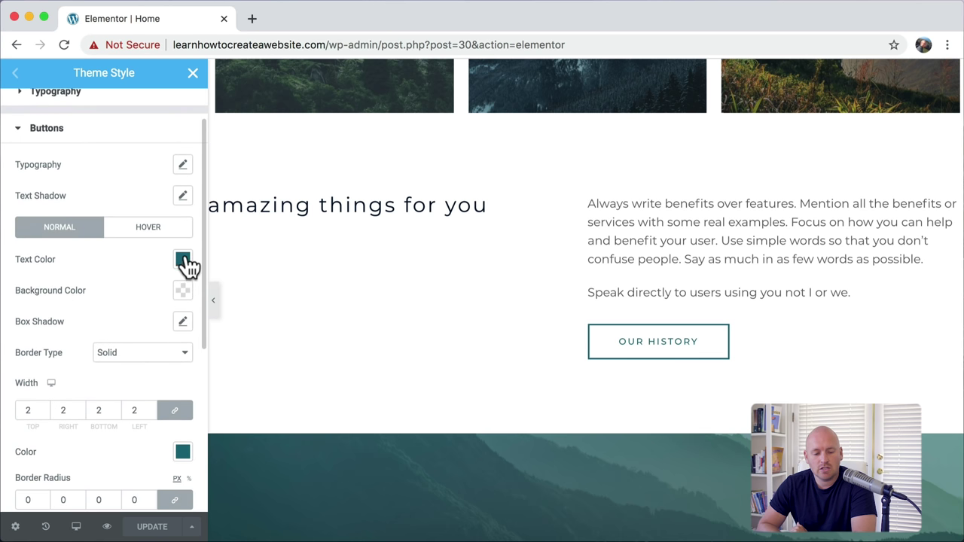
left_click(183, 261)
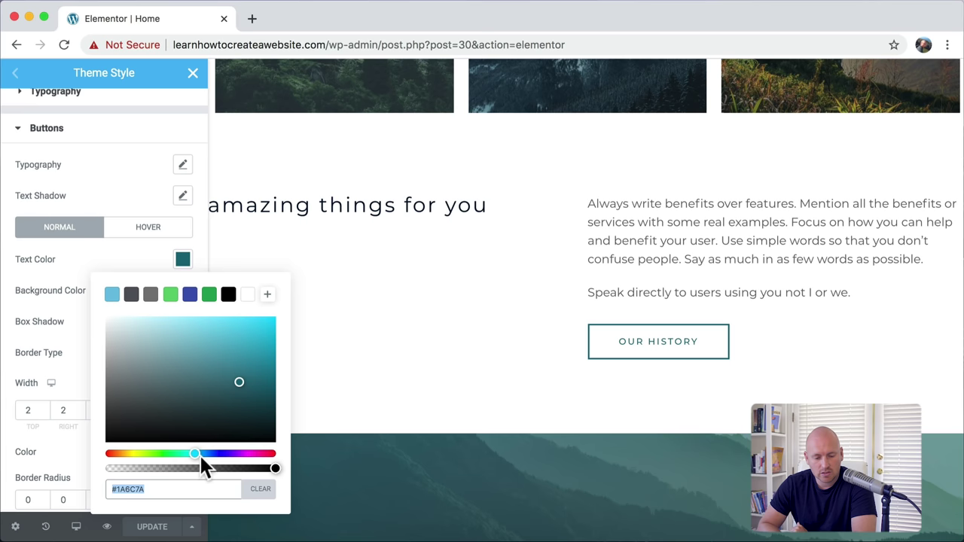
left_click_drag(199, 456, 249, 453)
left_click(248, 327)
left_click(183, 260)
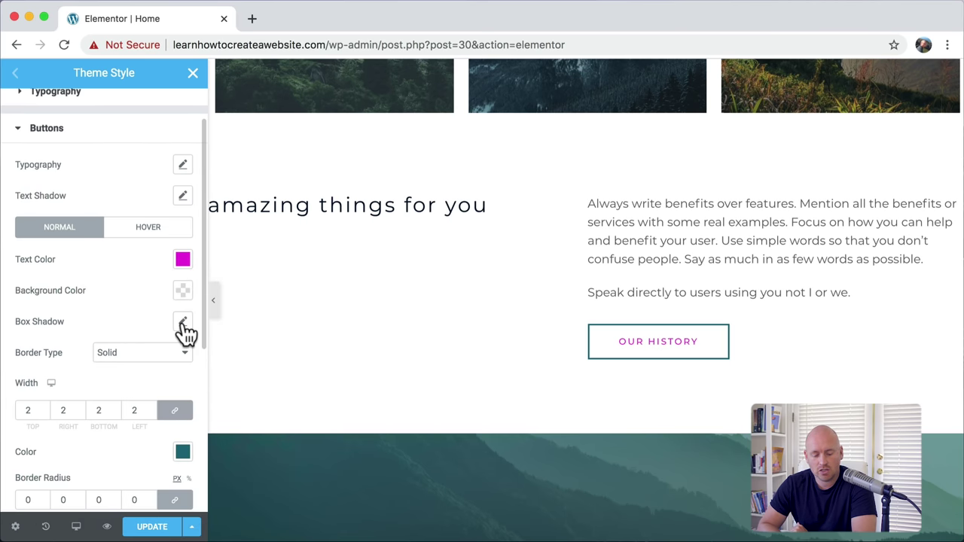
Step: Add a button box shadow offset horizontally and downward with some blur
left_click(183, 324)
scroll(183, 387, "down", 4)
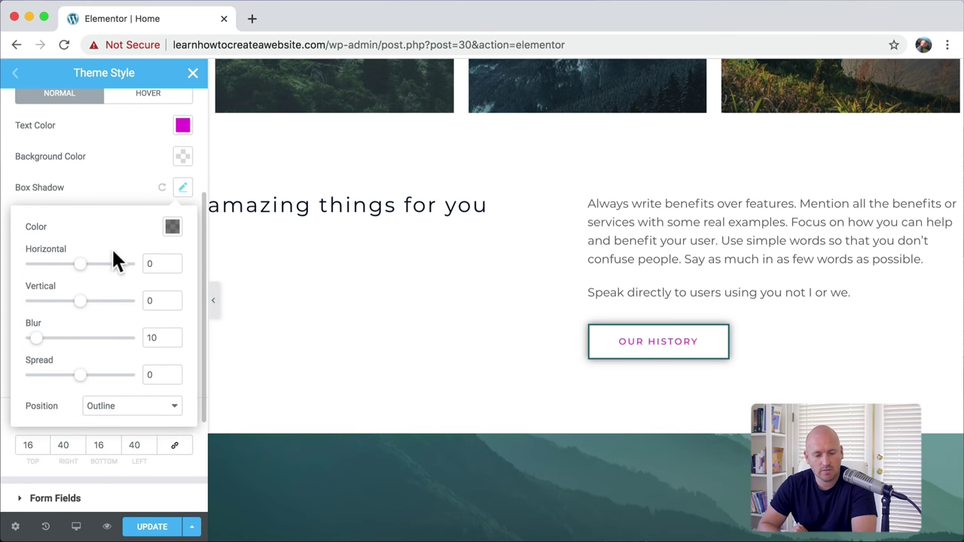
left_click_drag(78, 269, 81, 274)
left_click_drag(85, 308, 86, 309)
left_click_drag(38, 345, 16, 354)
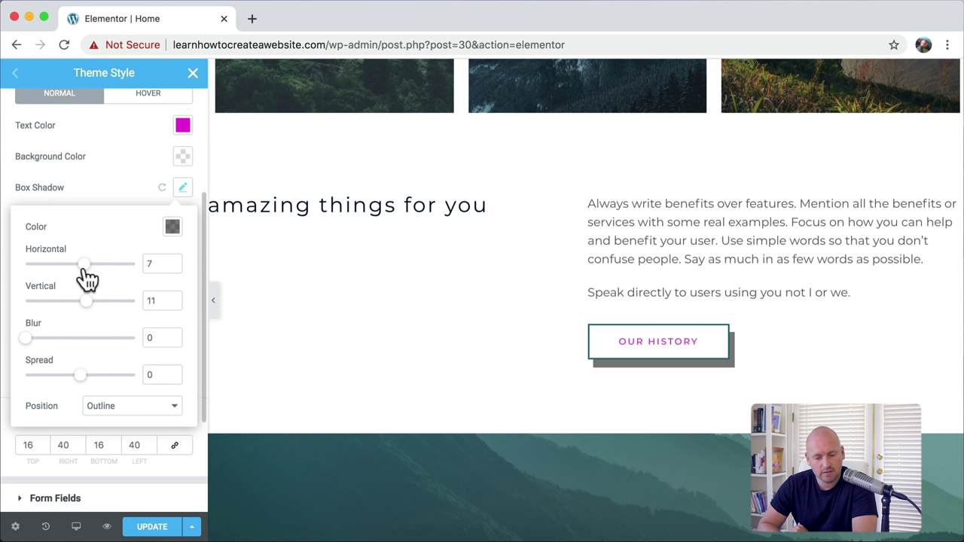
left_click_drag(85, 271, 78, 318)
left_click(176, 202)
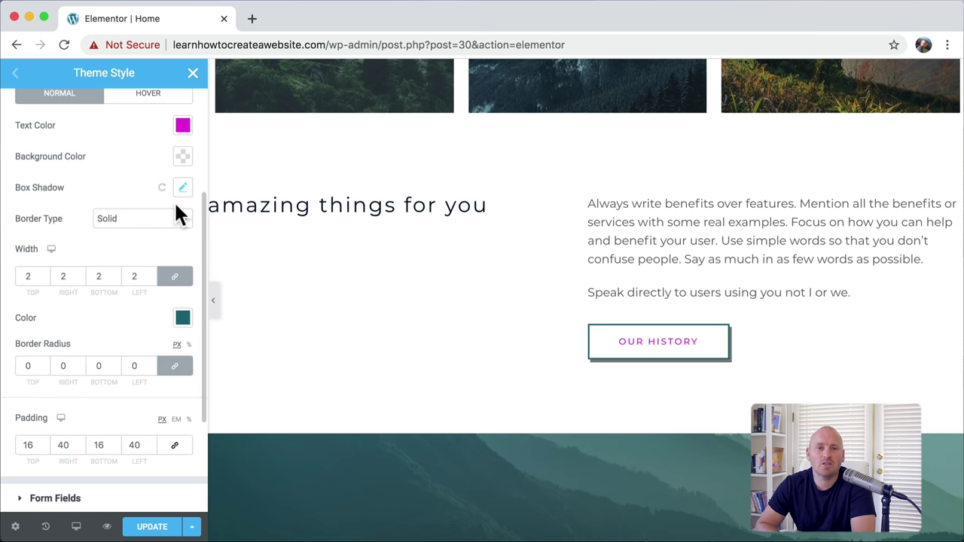
Step: Set the button border colour to magenta
left_click(183, 319)
left_click_drag(197, 244, 203, 114)
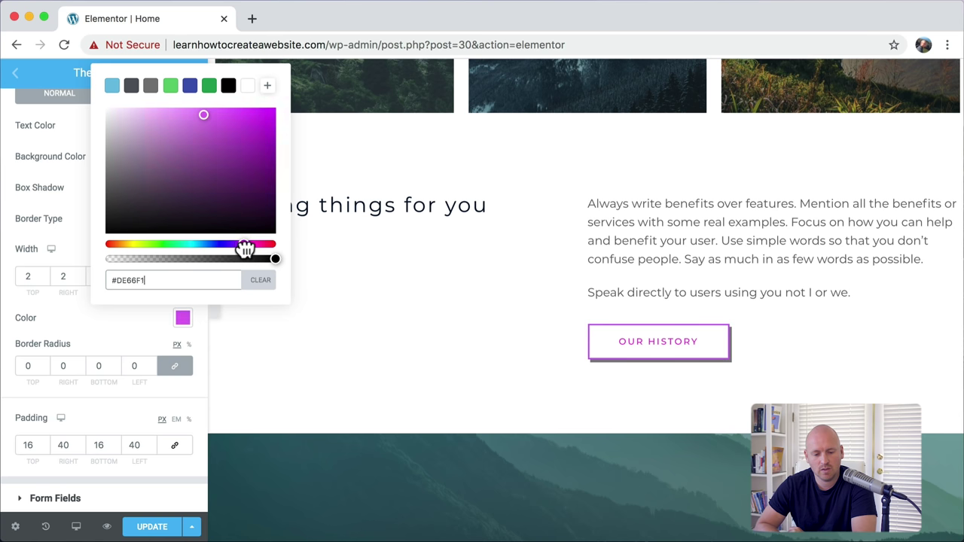
left_click(183, 321)
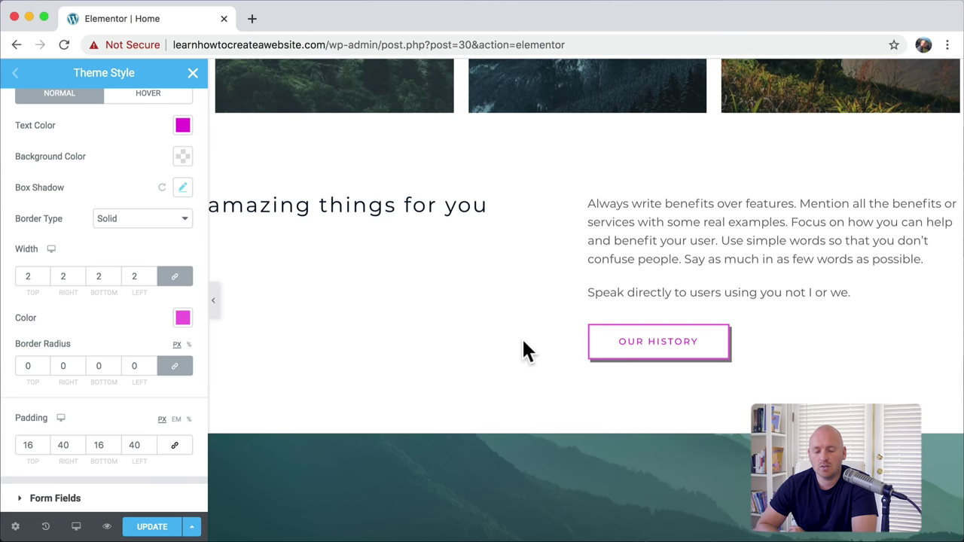
scroll(523, 343, "up", 1)
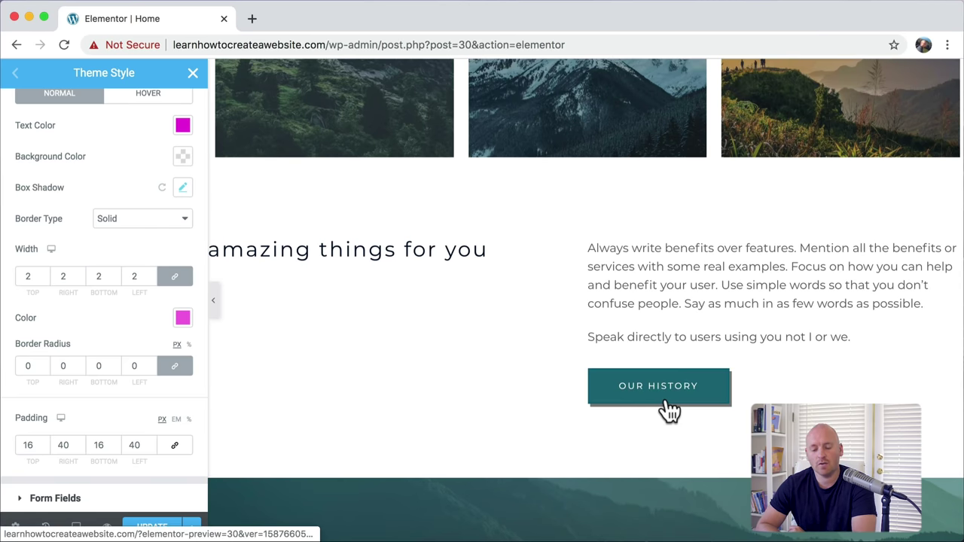
scroll(297, 336, "up", 1)
scroll(179, 223, "up", 1)
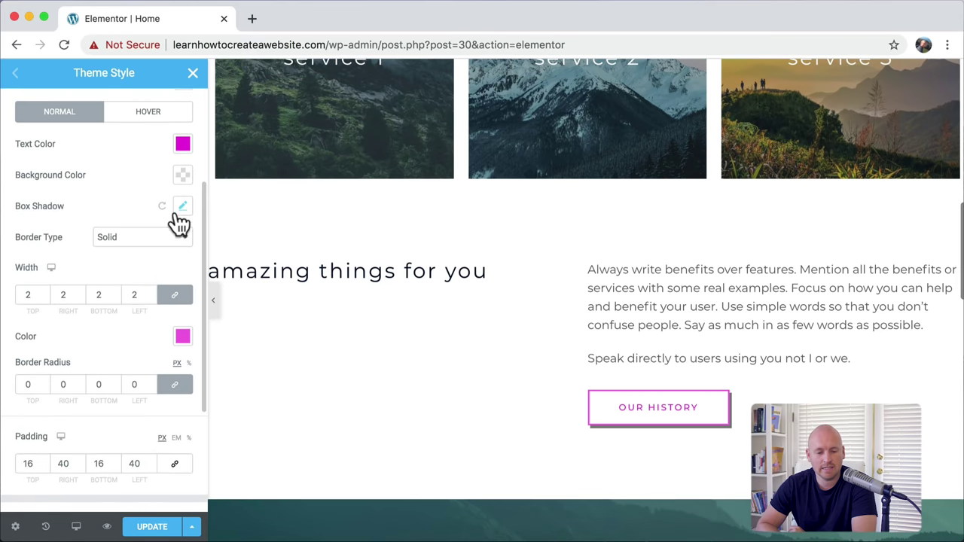
left_click(150, 117)
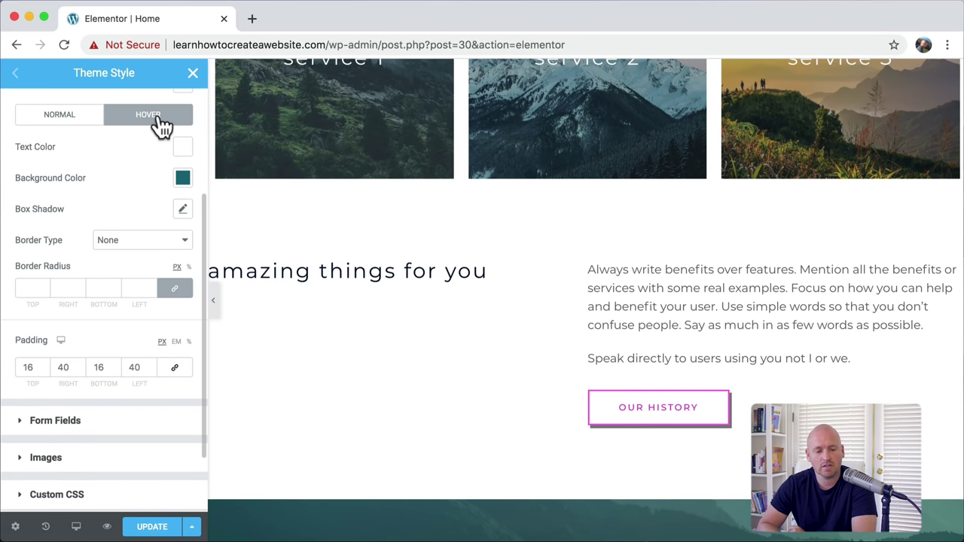
Step: Make the button hover background bright magenta
left_click(183, 185)
mouse_move(218, 376)
left_mouse_down()
mouse_move(201, 375)
mouse_move(254, 372)
left_mouse_up()
left_click_drag(239, 301, 239, 259)
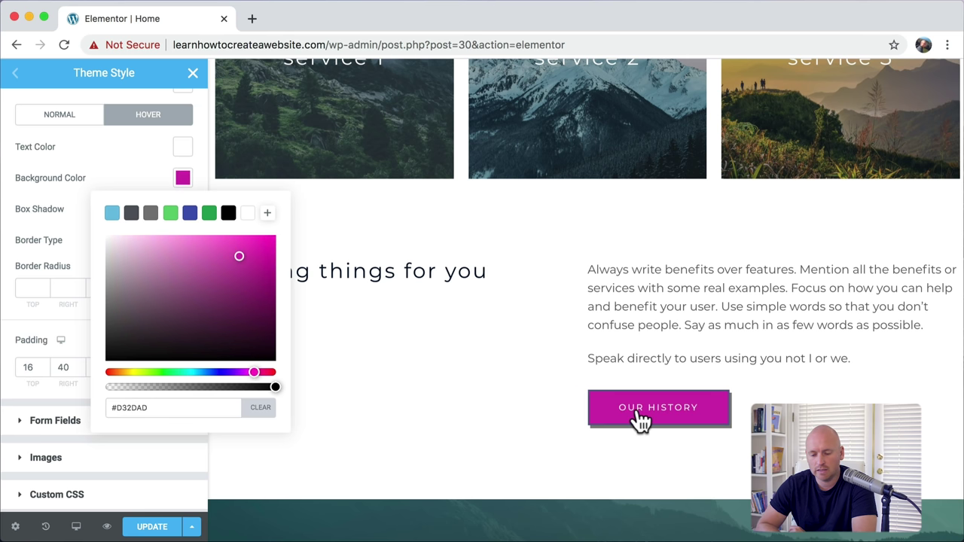
left_click(183, 180)
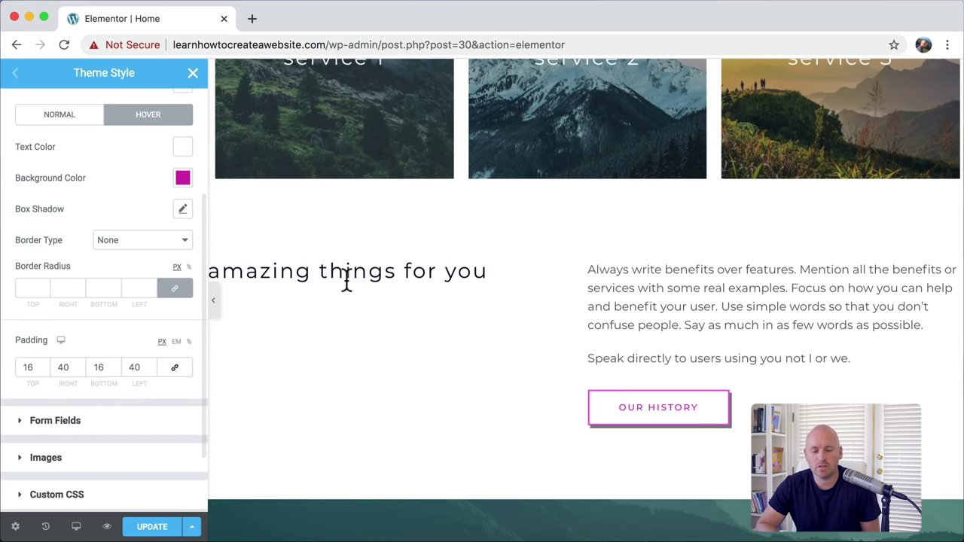
Step: Close the Theme Style panel, bringing up the Save Changes prompt
scroll(344, 279, "up", 7)
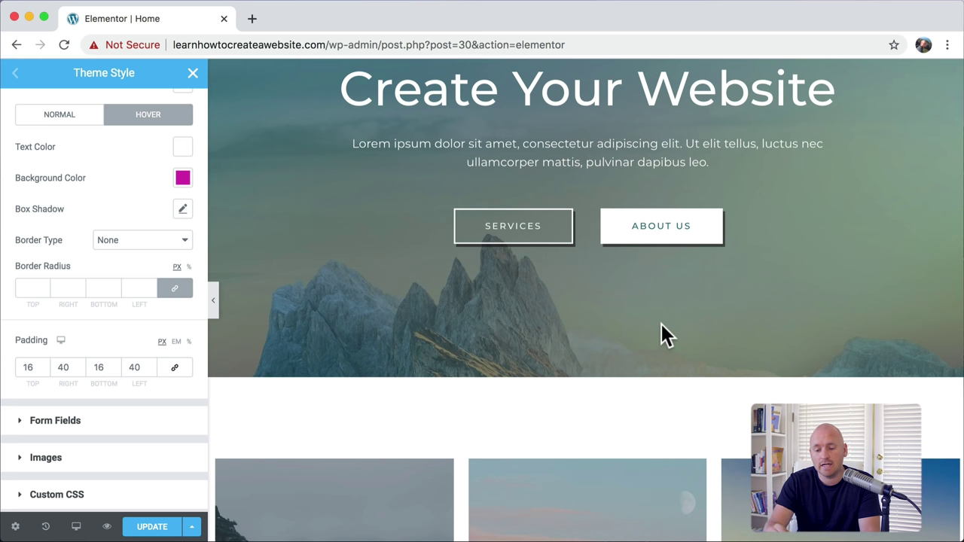
scroll(661, 324, "down", 1)
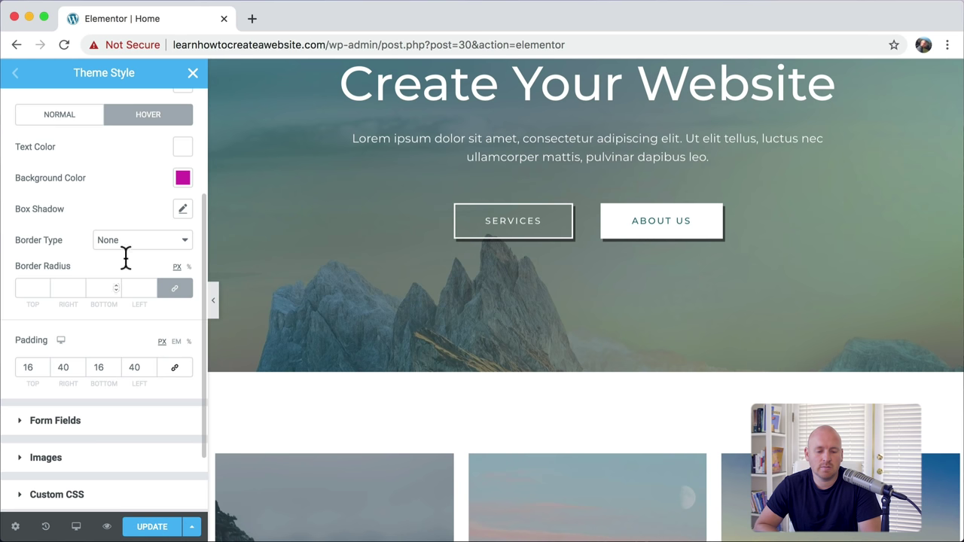
left_click(193, 72)
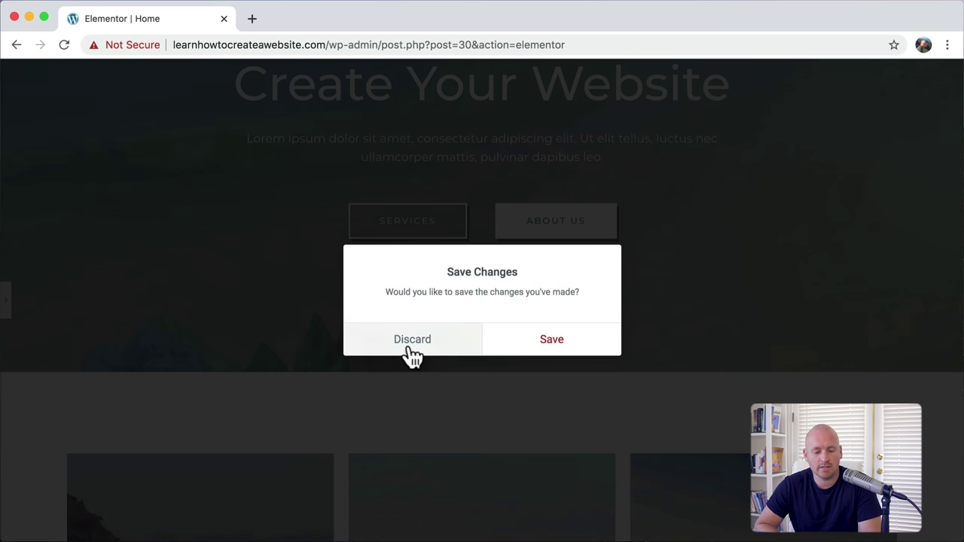
Step: Discard the theme style edits and leave the editor for the site's home address
left_click(412, 350)
left_click_drag(329, 44, 674, 53)
key("BackSpace")
key("Return")
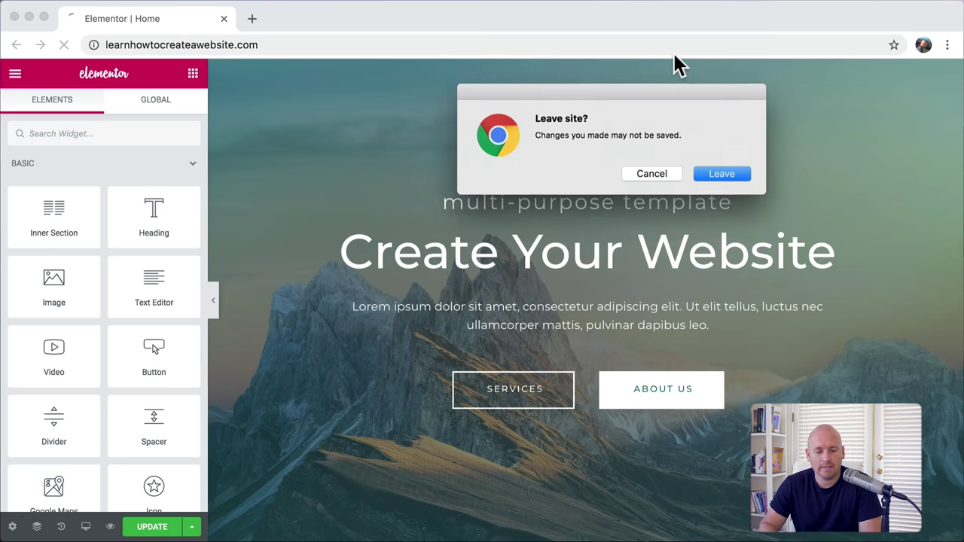
left_click(723, 175)
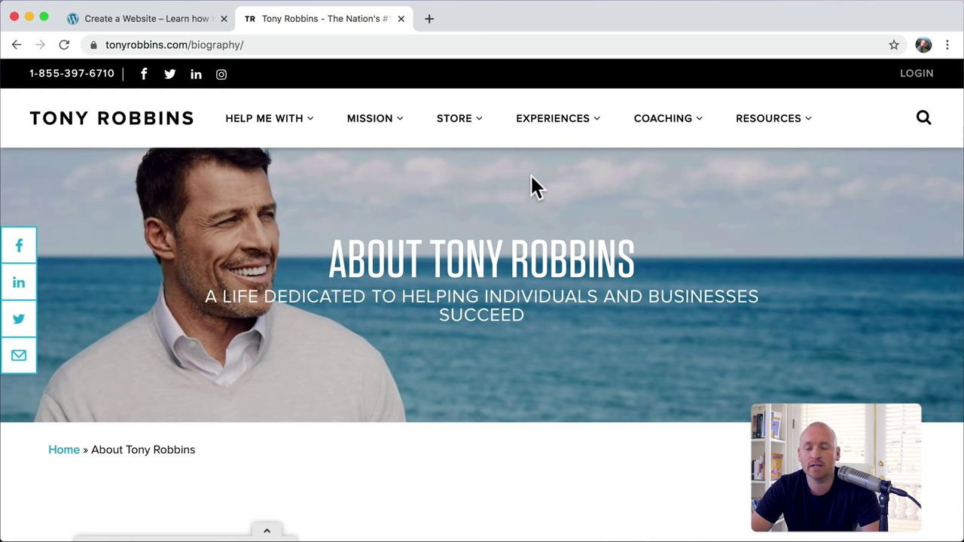
Step: Browse the coaching site's About page for ideas, then return to the Mountain homepage
mouse_move(458, 145)
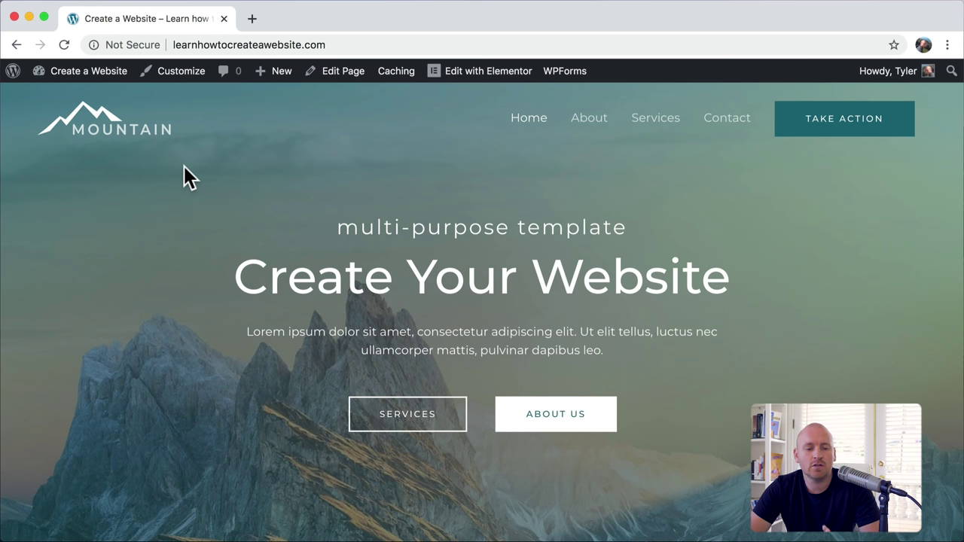
Step: View the Sample Page on the live site from the Pages list
mouse_move(96, 72)
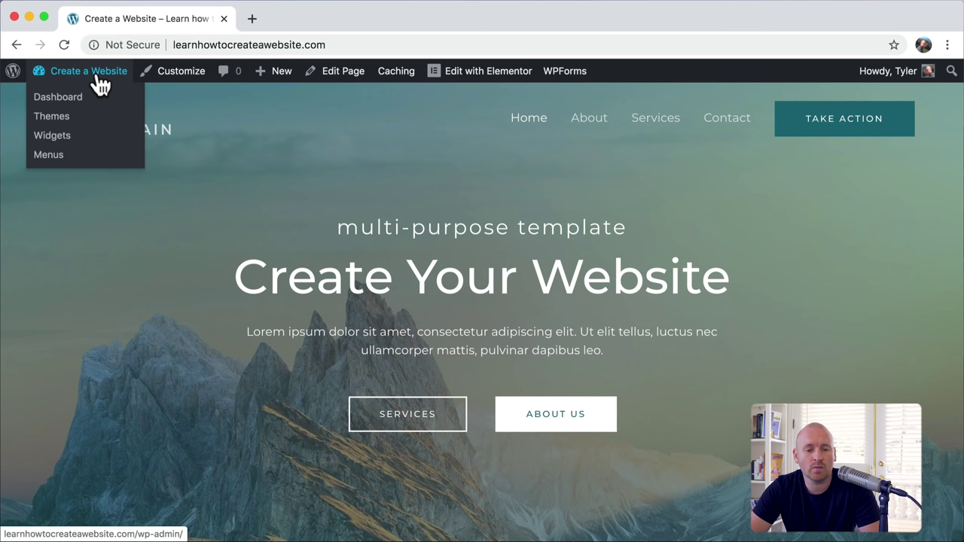
left_click(60, 98)
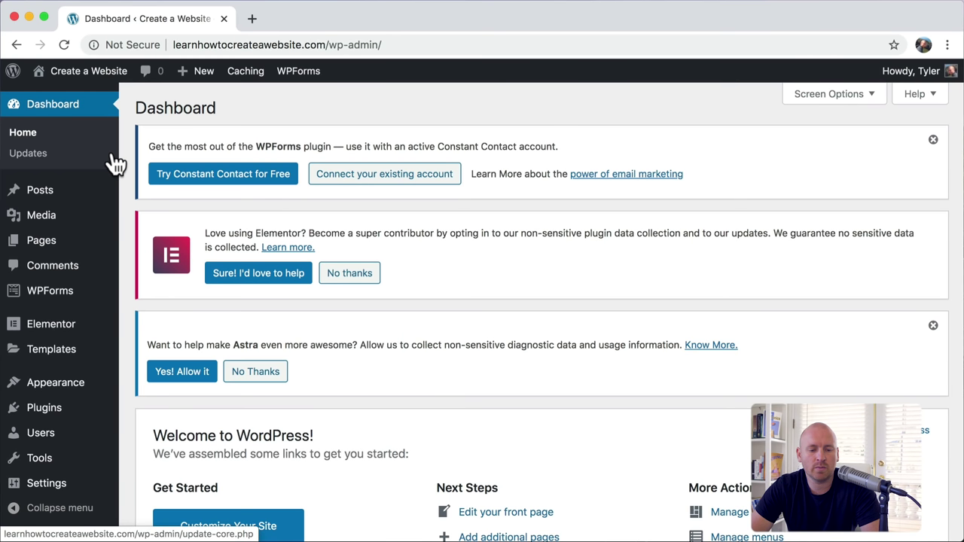
left_click(61, 255)
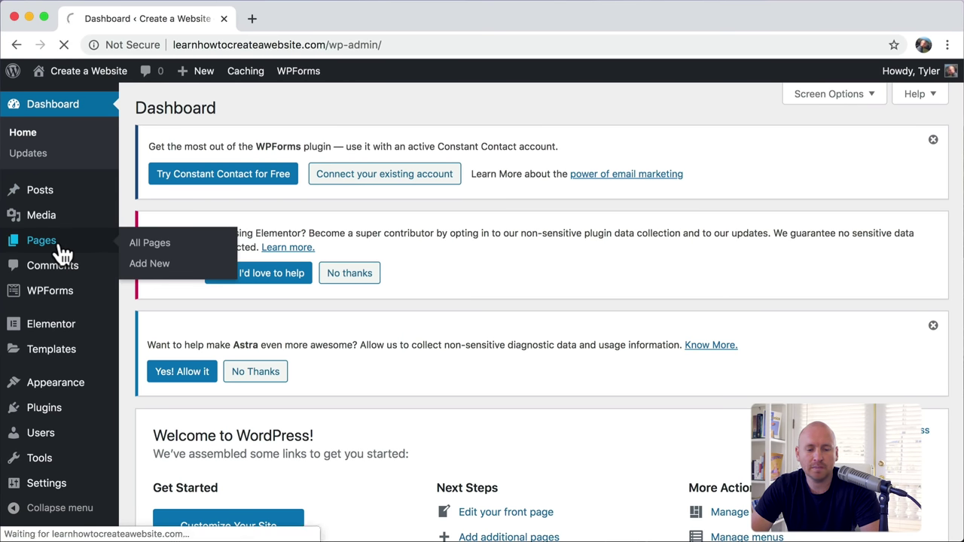
scroll(224, 297, "down", 3)
scroll(225, 297, "down", 5)
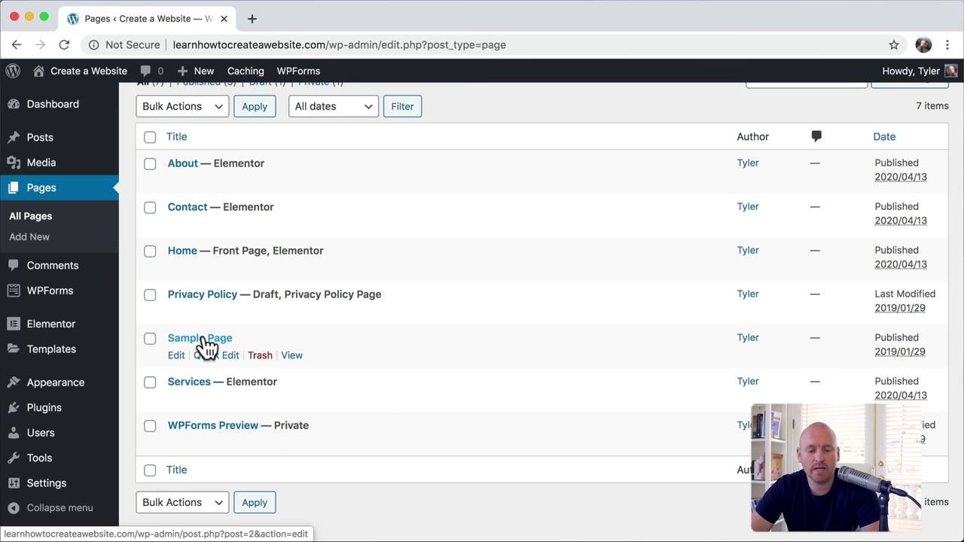
left_click(295, 359)
scroll(295, 366, "down", 6)
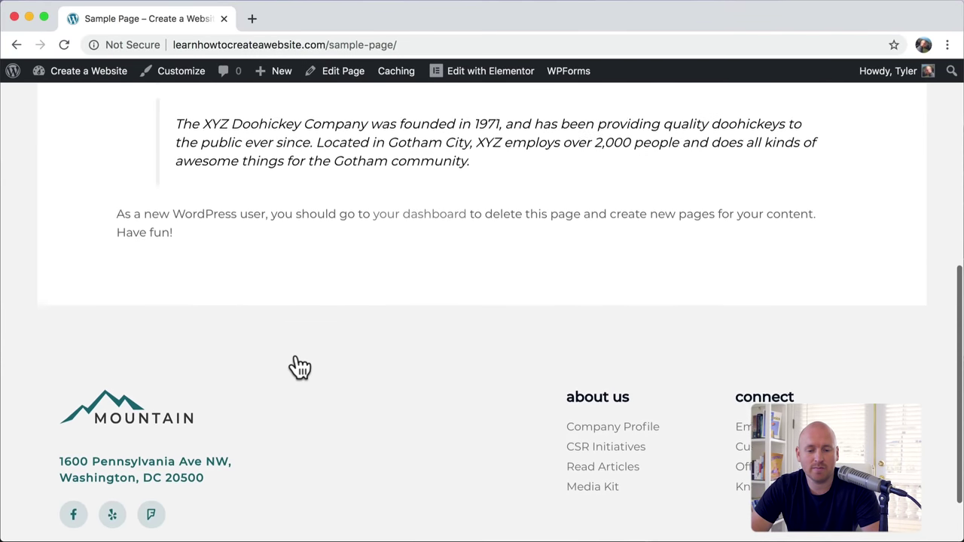
scroll(299, 367, "up", 10)
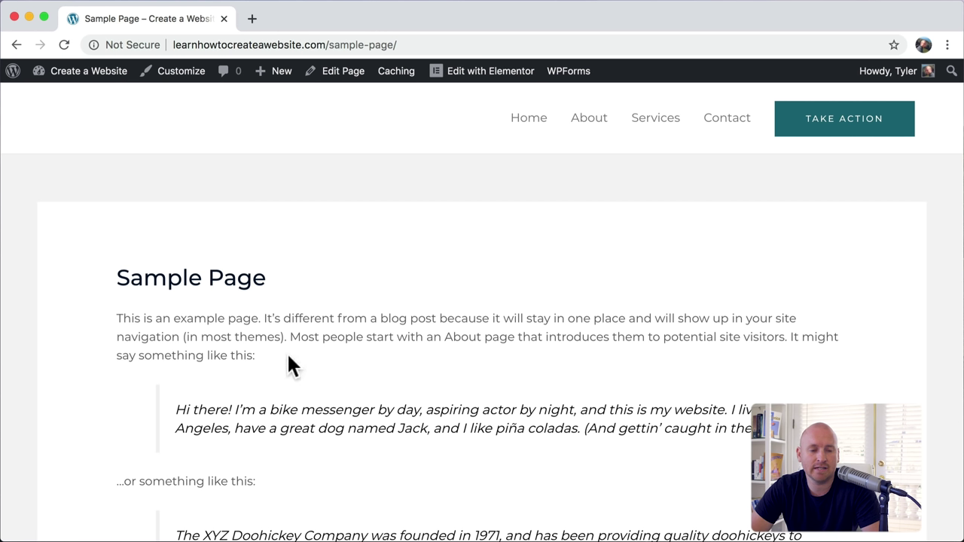
left_click(16, 45)
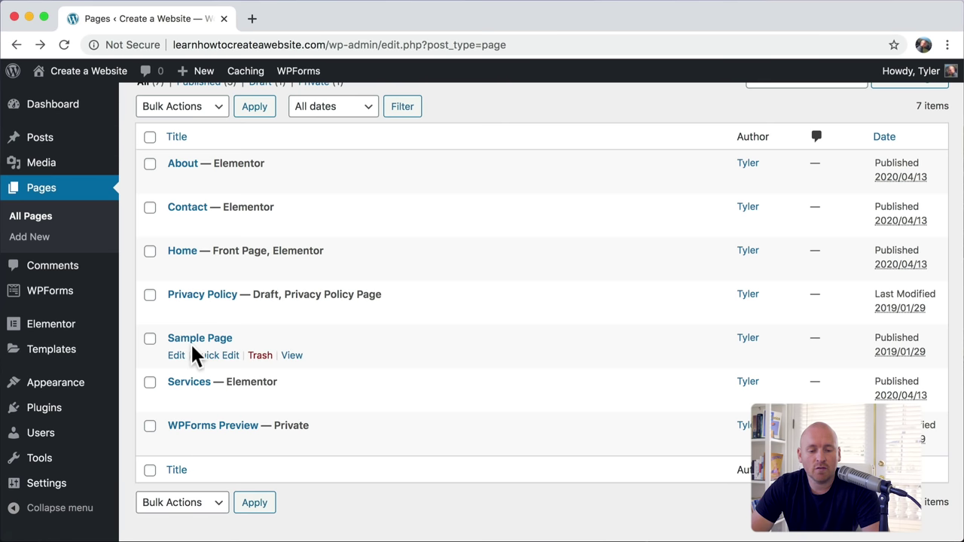
Step: Trash the Sample Page, delete it permanently, and start a new page
left_click(261, 356)
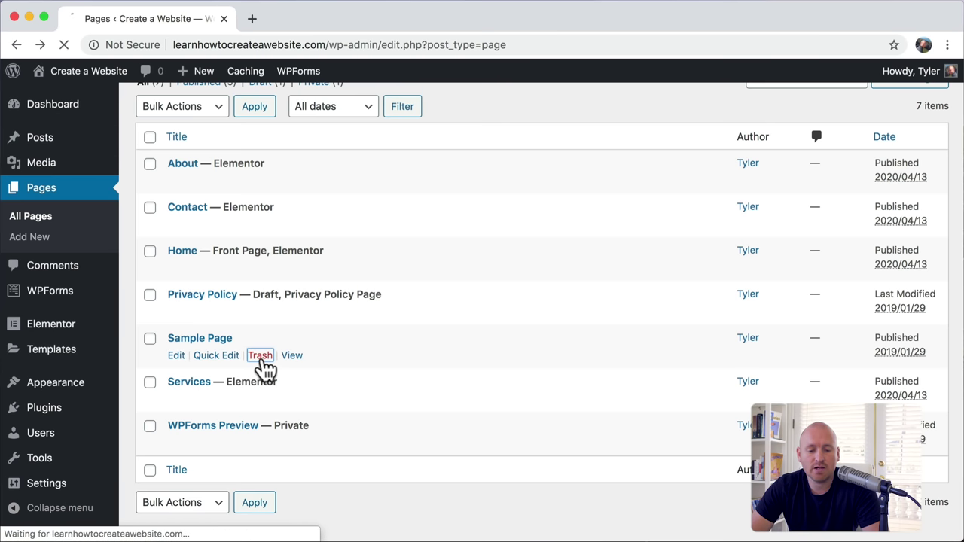
scroll(260, 369, "down", 5)
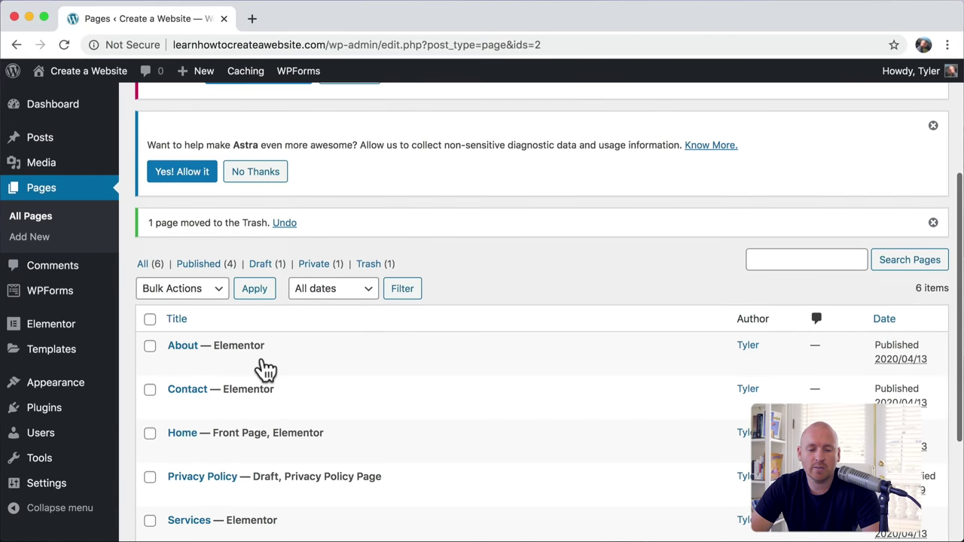
left_click(372, 265)
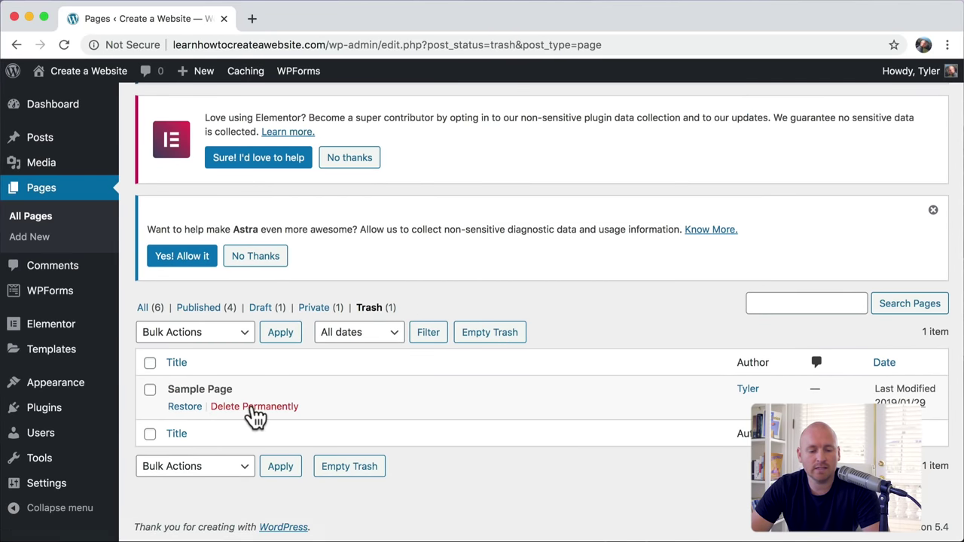
left_click(253, 407)
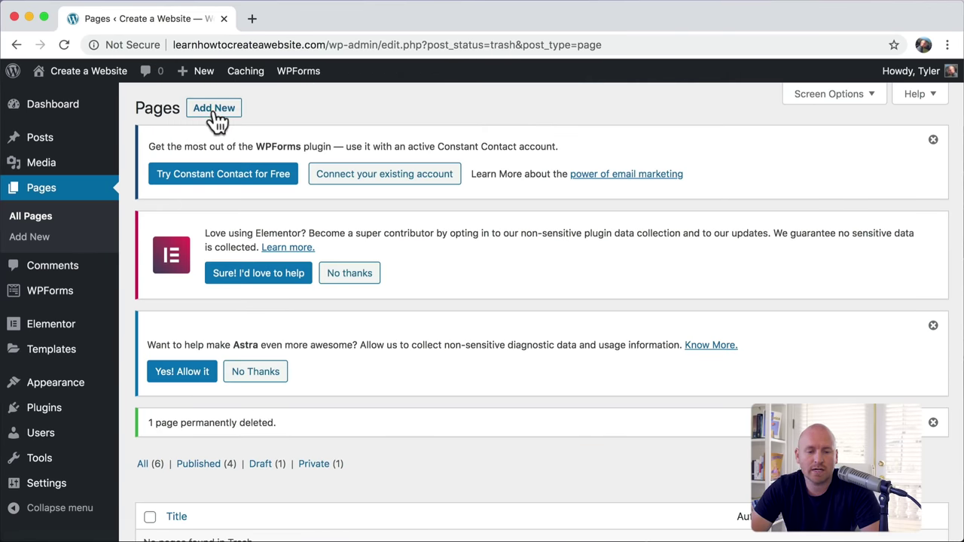
left_click(214, 109)
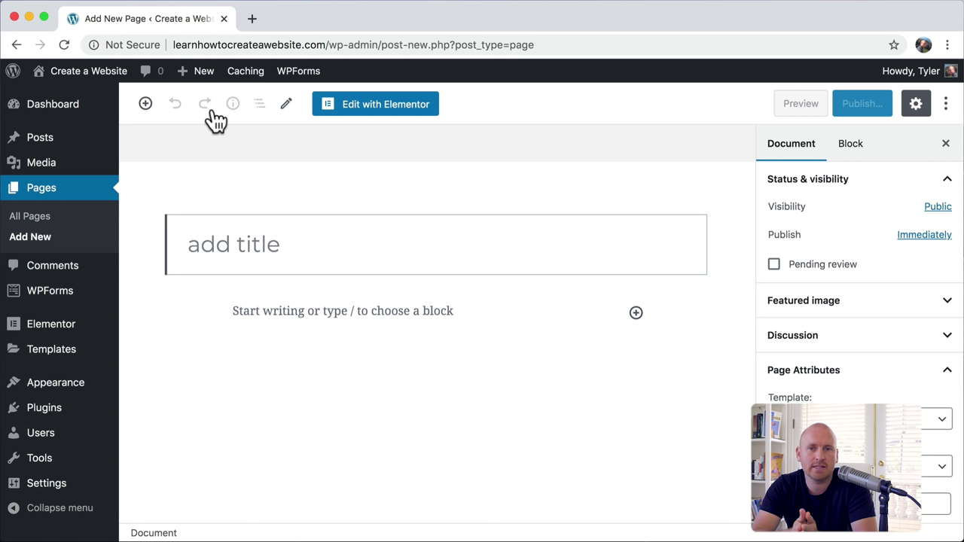
Step: Title the new page 'why us' and set Astra's Transparent Header to Enabled
key("BackSpace")
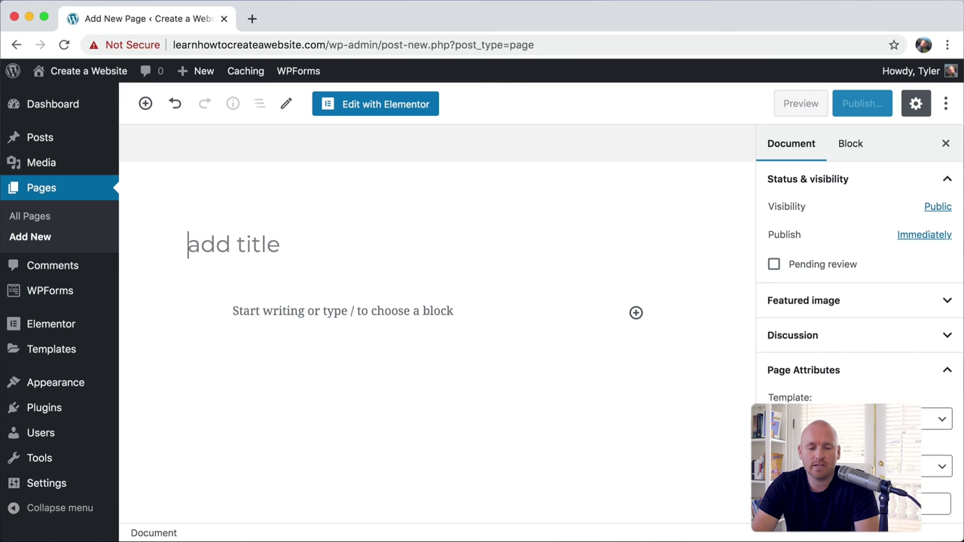
type("why us")
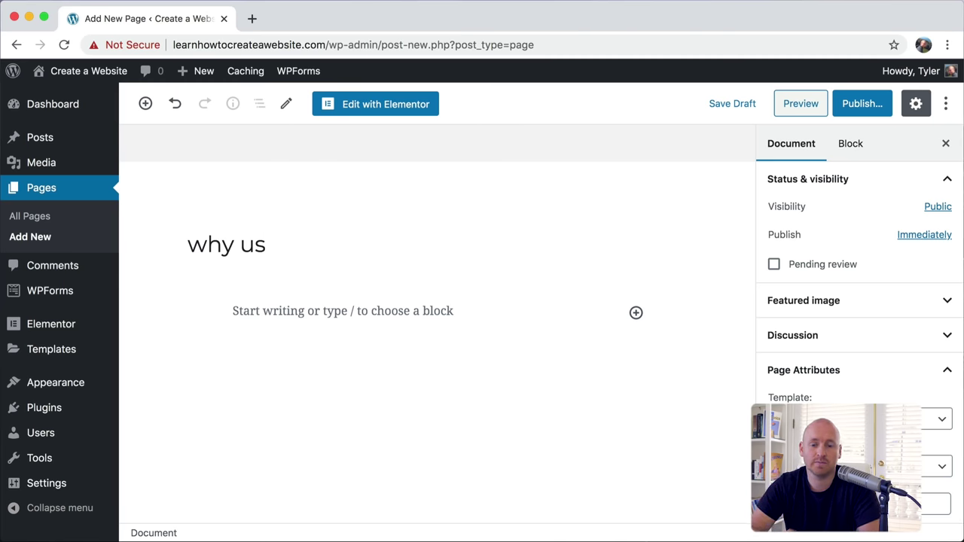
scroll(673, 268, "down", 2)
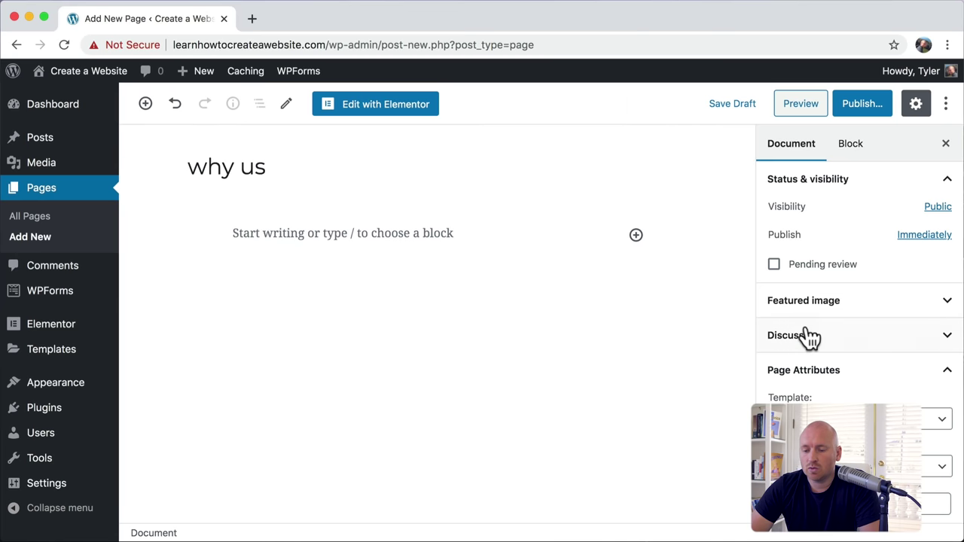
scroll(807, 338, "down", 2)
scroll(807, 335, "down", 5)
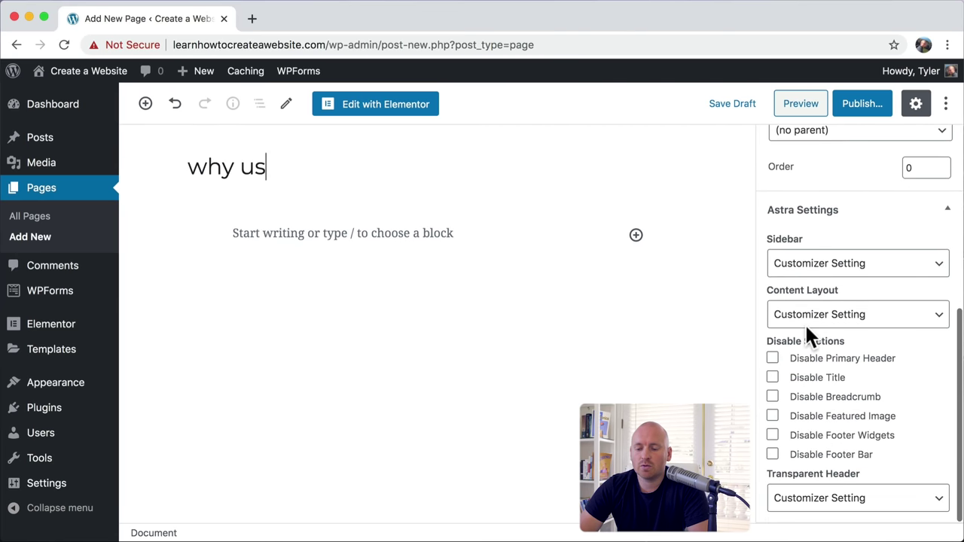
left_click(885, 506)
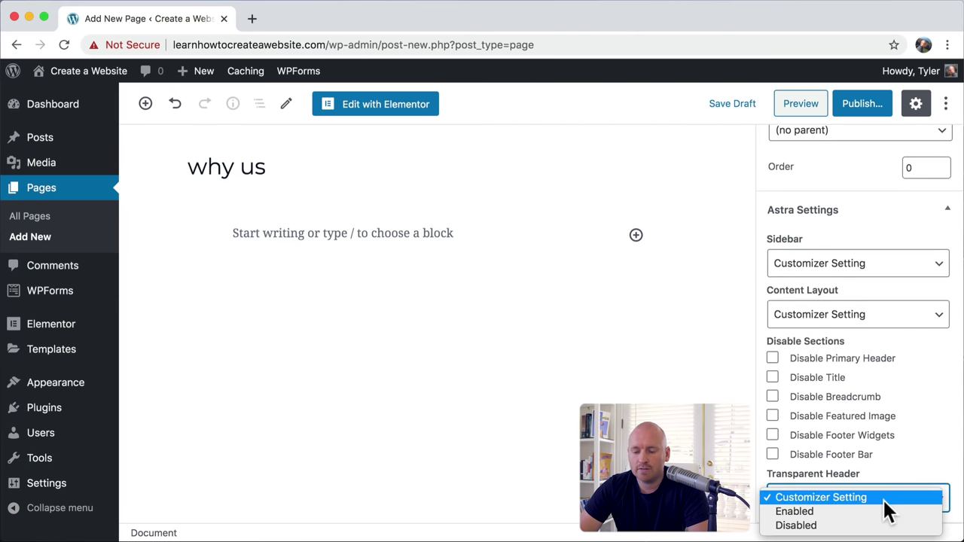
left_click(855, 512)
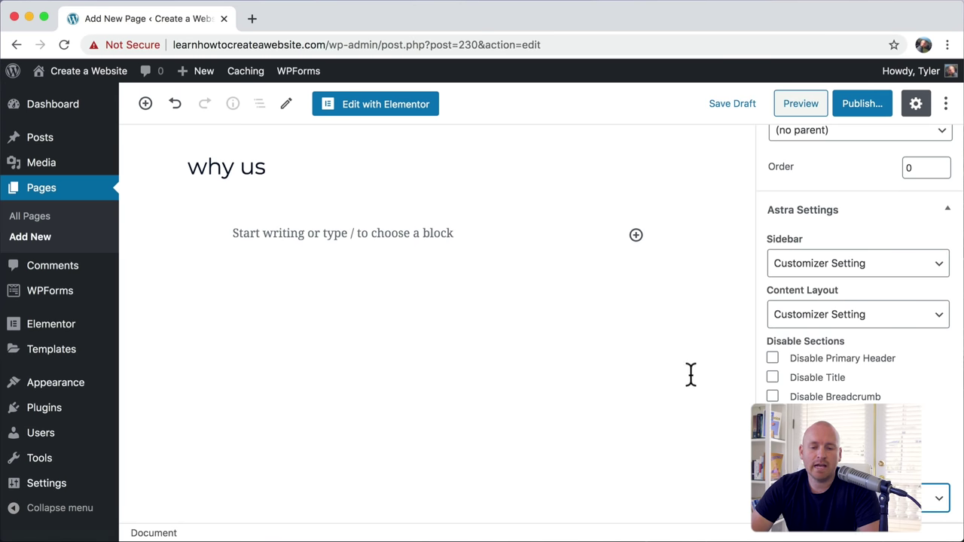
Step: Open the new page in Elementor and filter the Astra template library to free templates
left_click(384, 112)
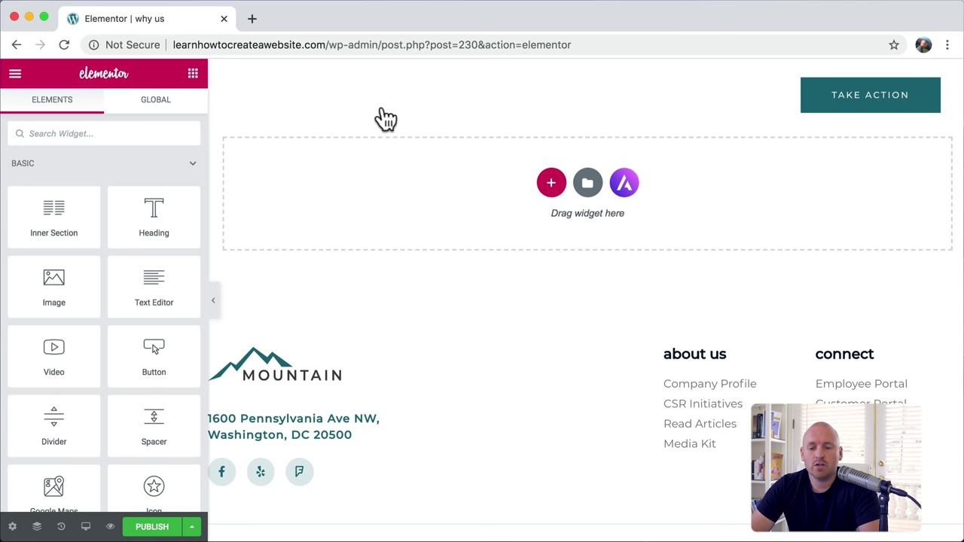
left_click(625, 183)
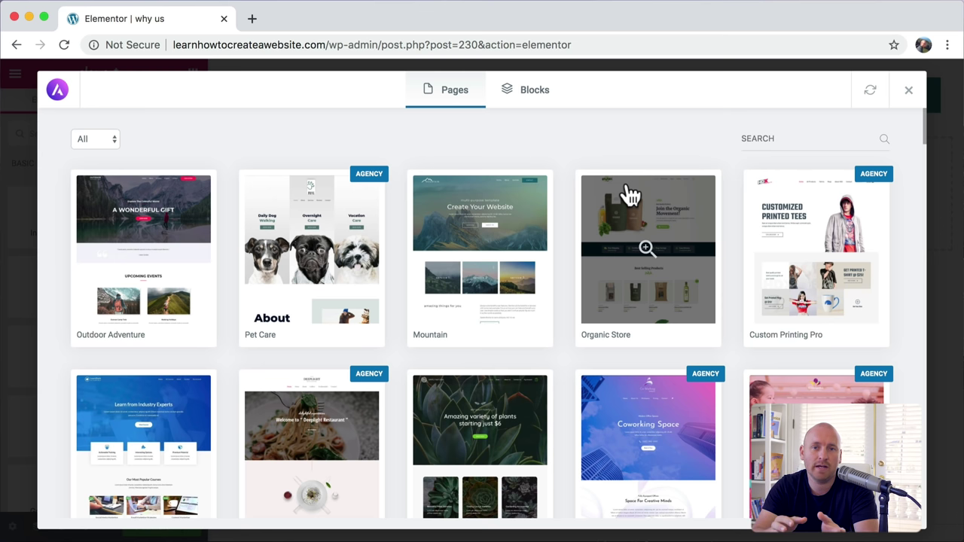
left_click(109, 139)
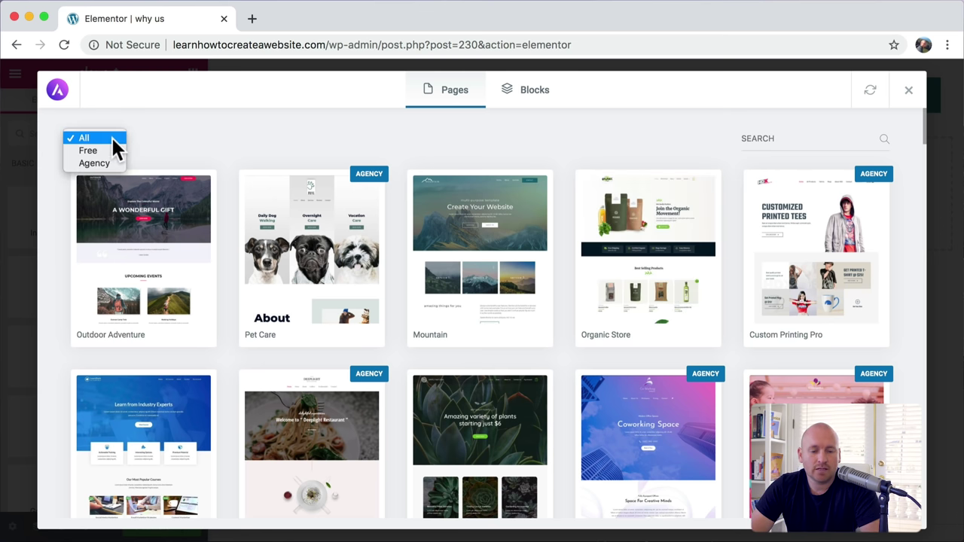
left_click(104, 151)
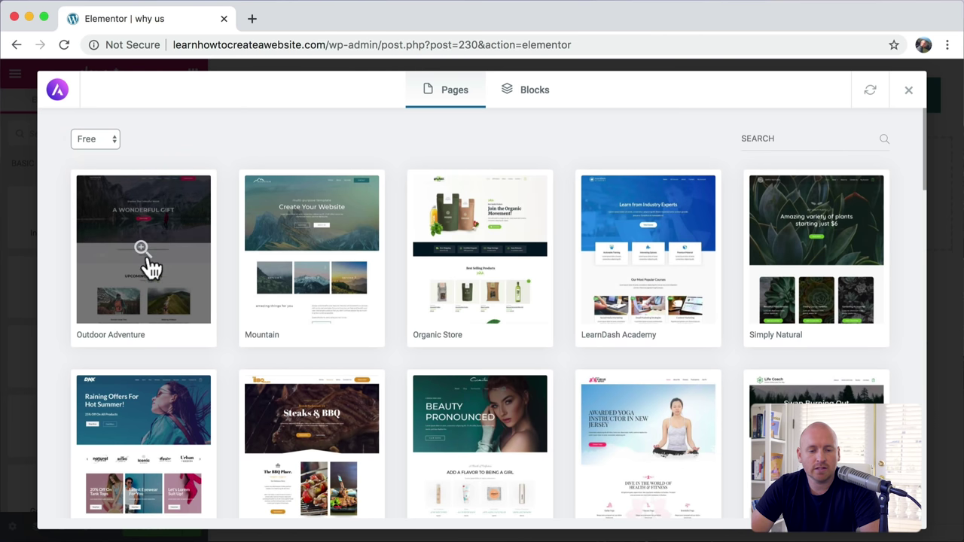
Step: Preview the Outdoor Adventure template's About page and import it into the page
left_click(162, 214)
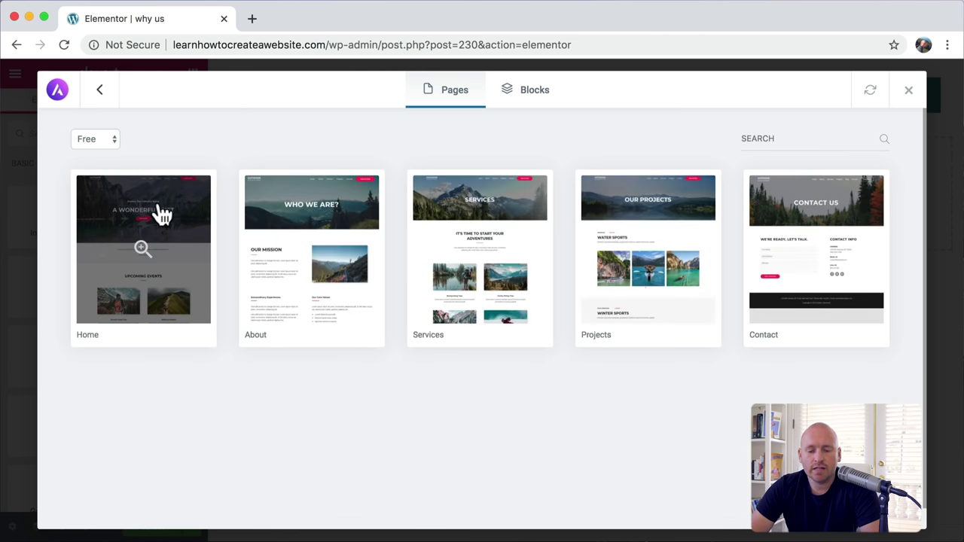
left_click(305, 228)
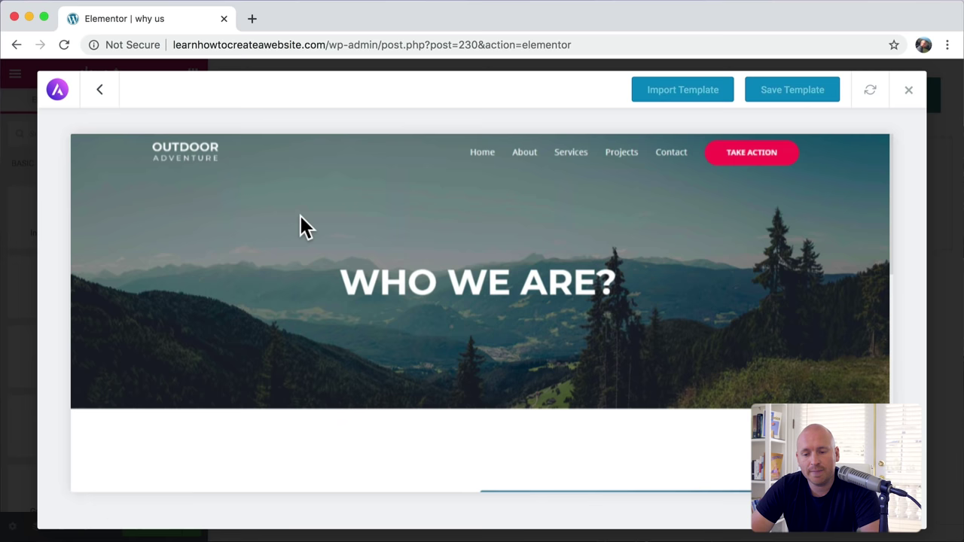
scroll(414, 299, "down", 10)
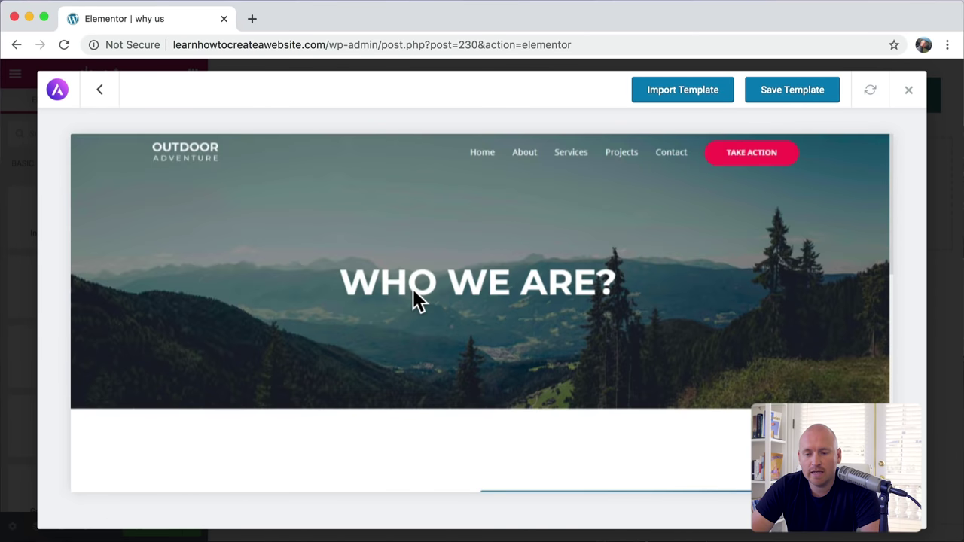
left_click(683, 90)
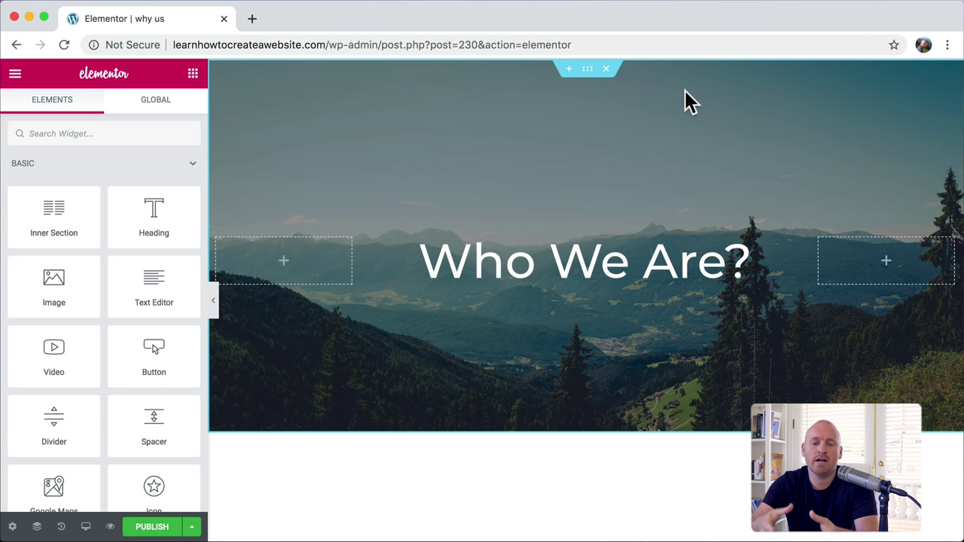
Step: Replace the mountain hero heading 'Who We Are?' with 'Why Us?'
left_click(541, 251)
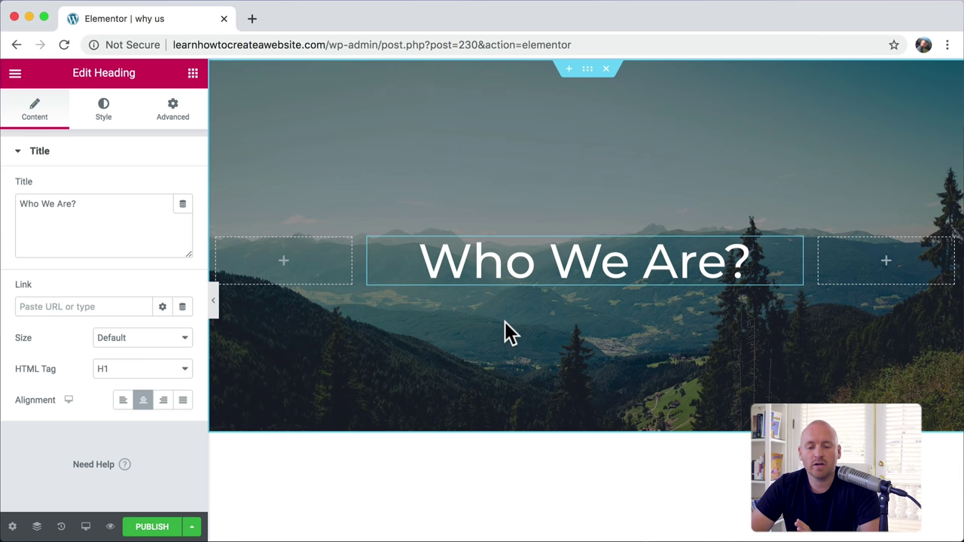
scroll(505, 322, "down", 5)
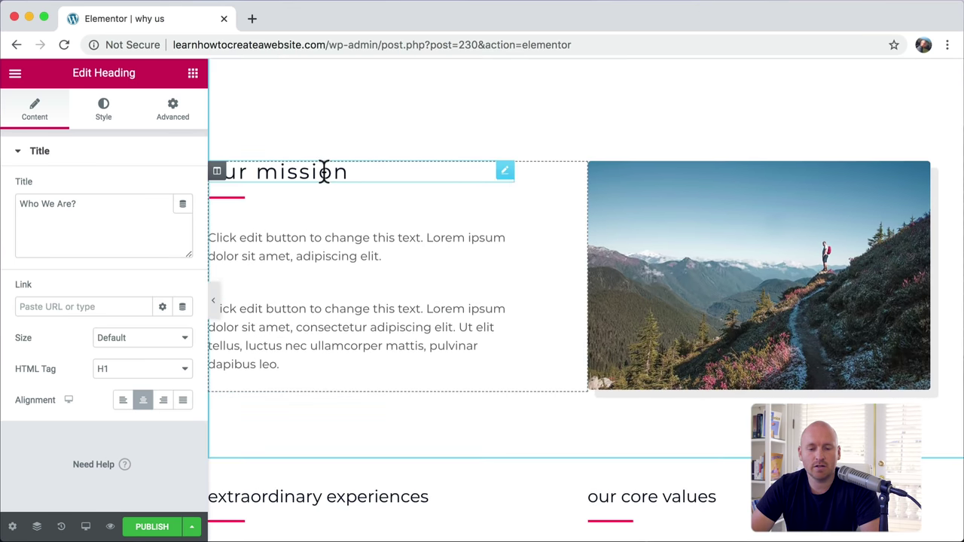
scroll(431, 276, "down", 5)
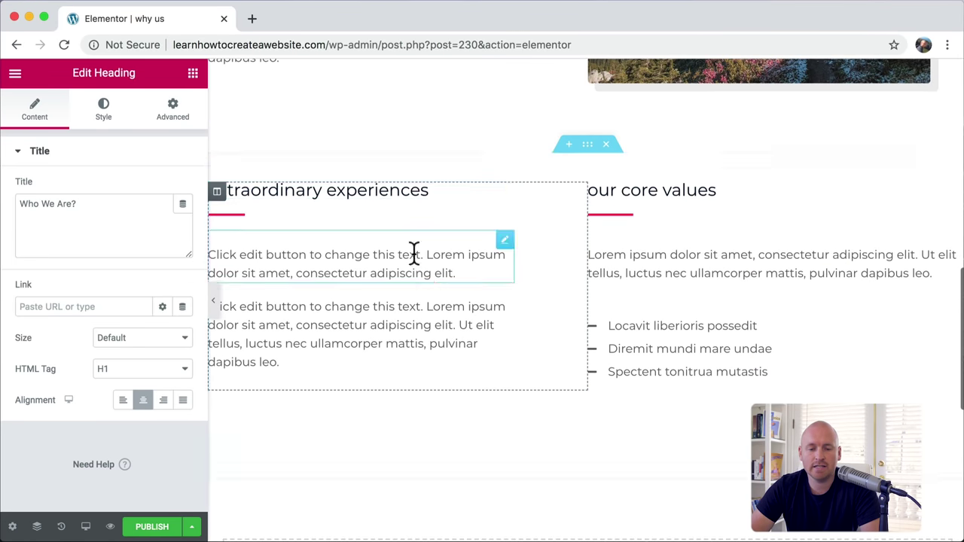
scroll(612, 308, "up", 10)
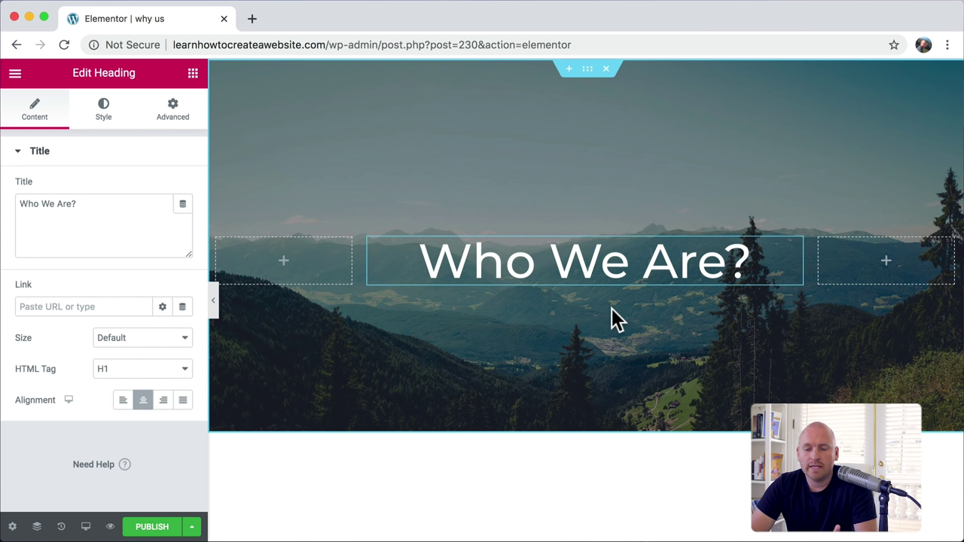
triple_click(583, 256)
type("Why Us")
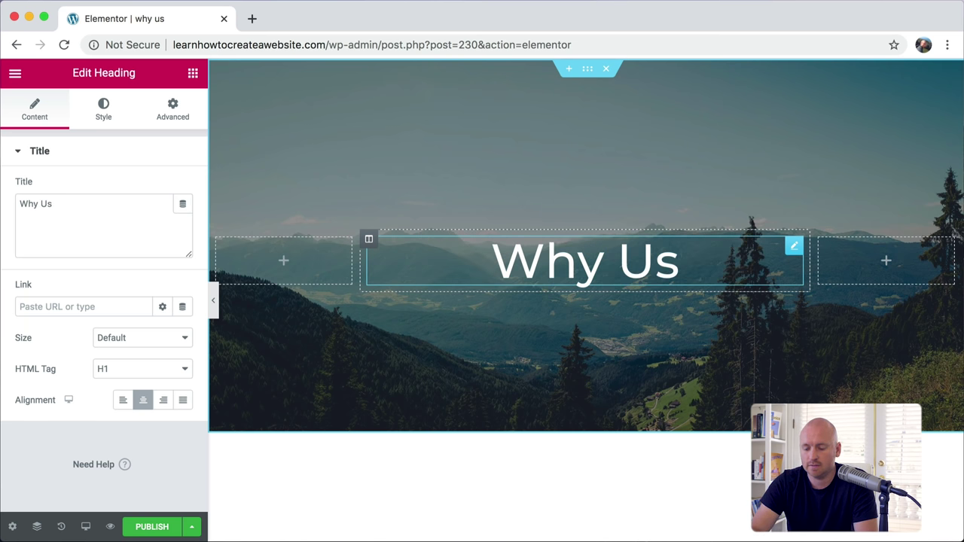
type("?")
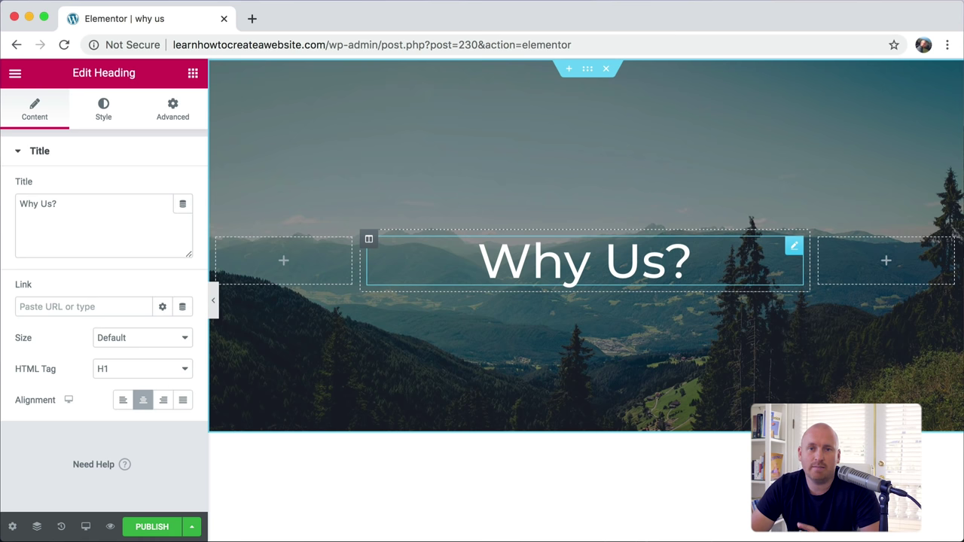
Step: In the Astra library, preview Car Wash's Wash Menu page down to its Basic, Ultimate and Super Wash cards
scroll(586, 302, "down", 15)
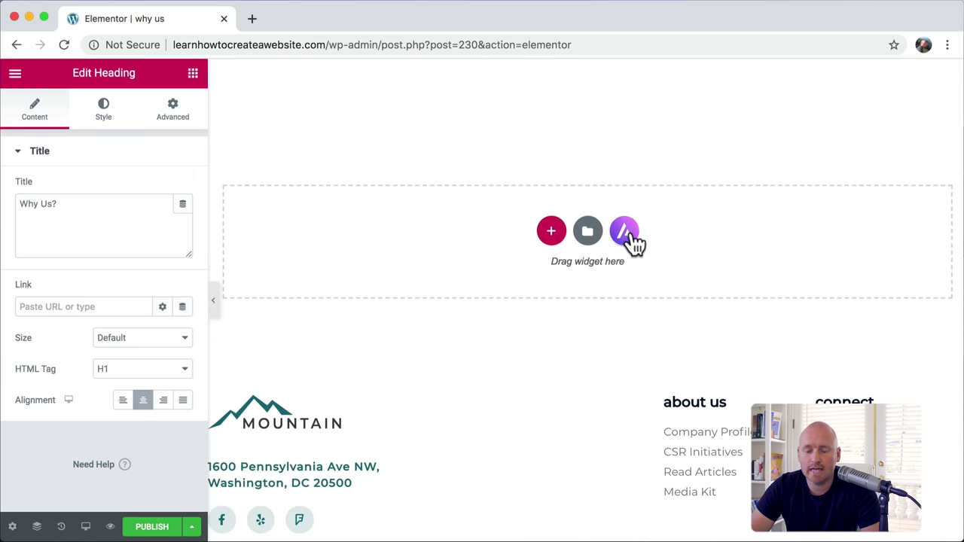
left_click(624, 232)
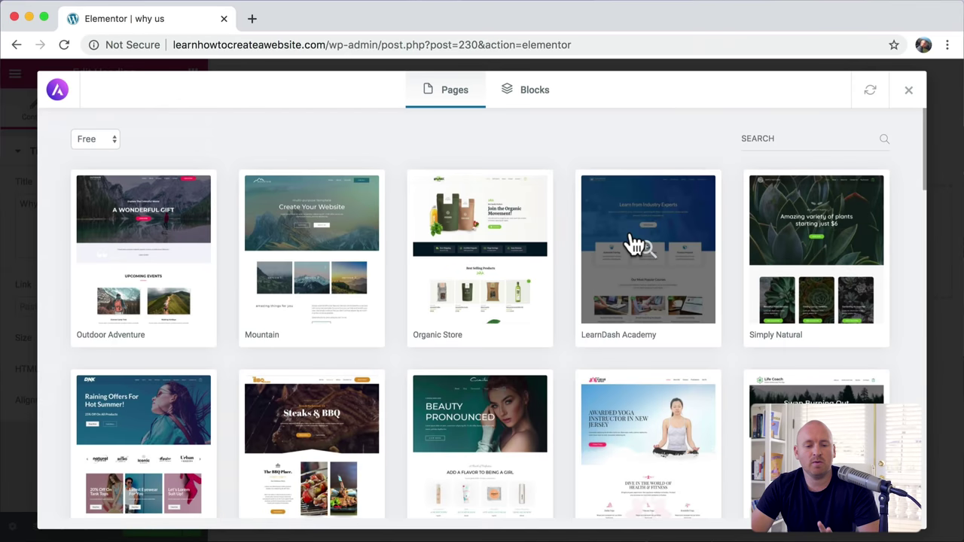
scroll(635, 244, "down", 5)
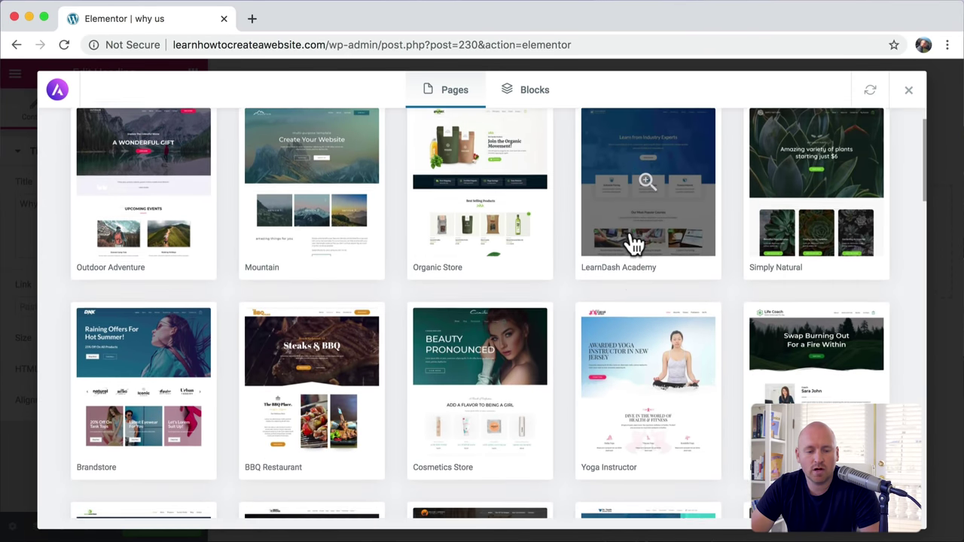
scroll(635, 243, "down", 8)
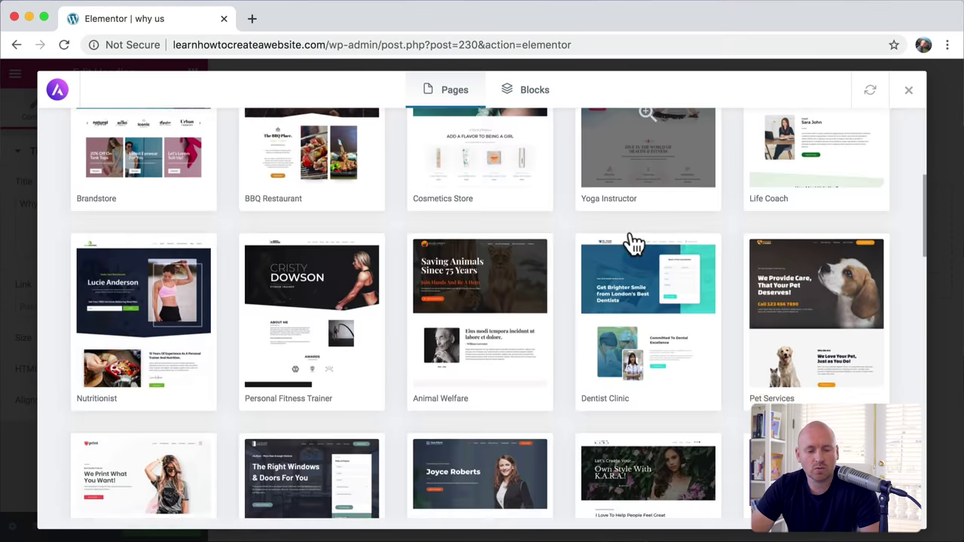
scroll(635, 244, "down", 6)
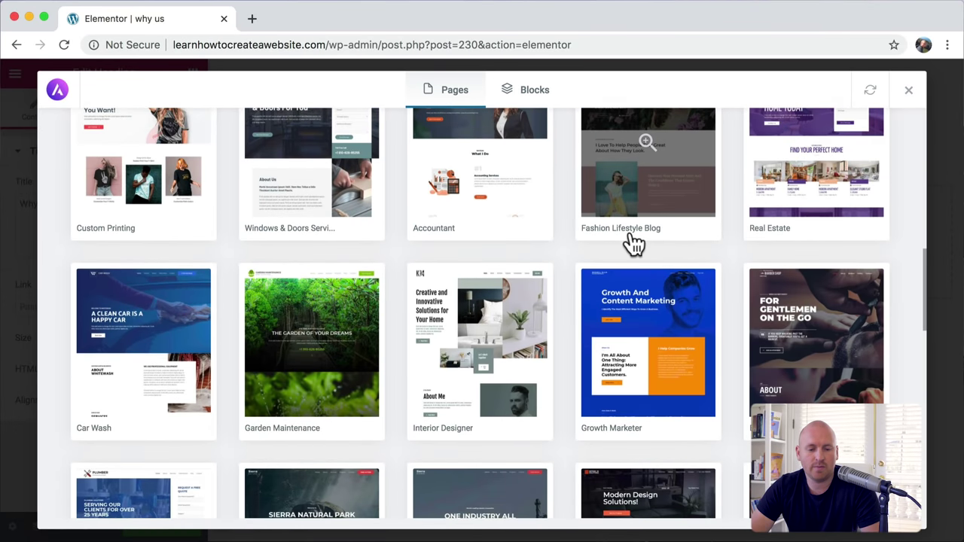
scroll(636, 245, "down", 3)
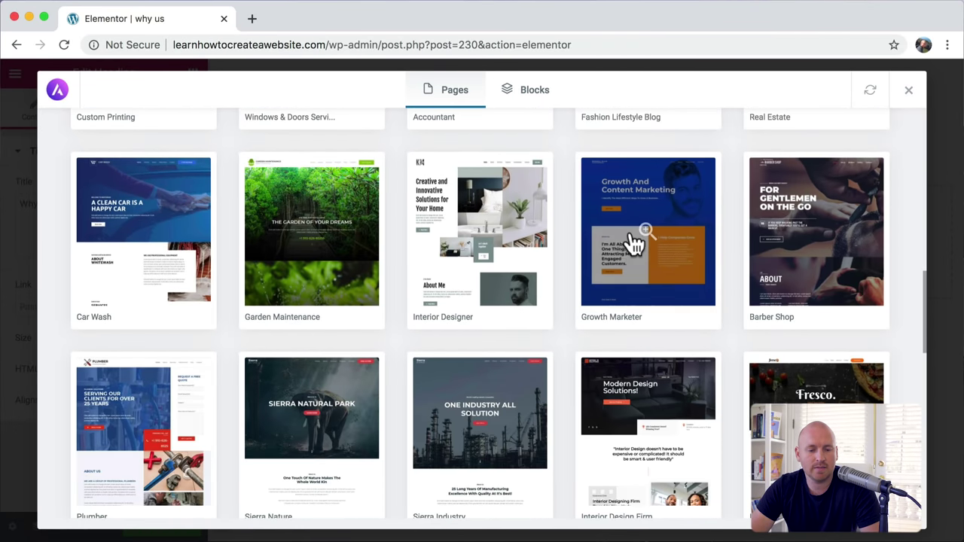
left_click(179, 209)
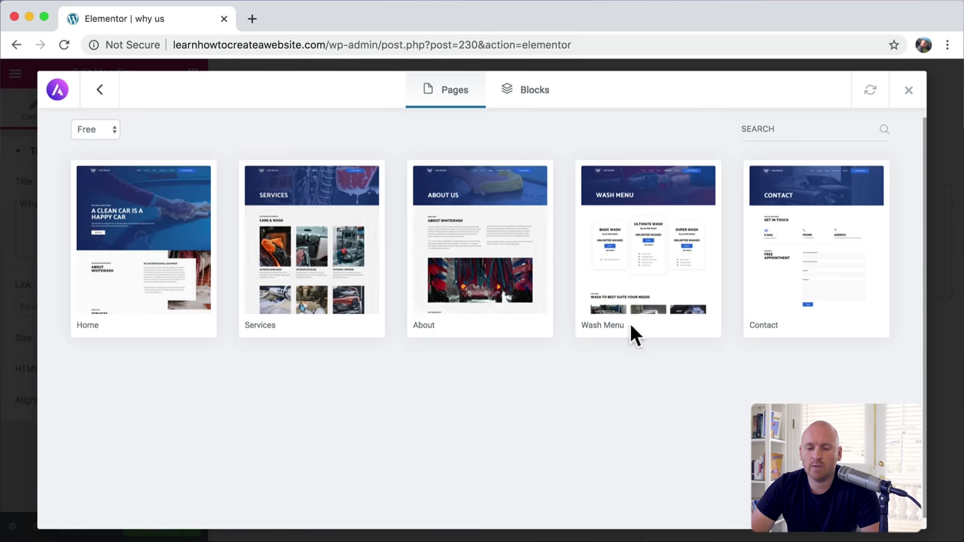
left_click(678, 222)
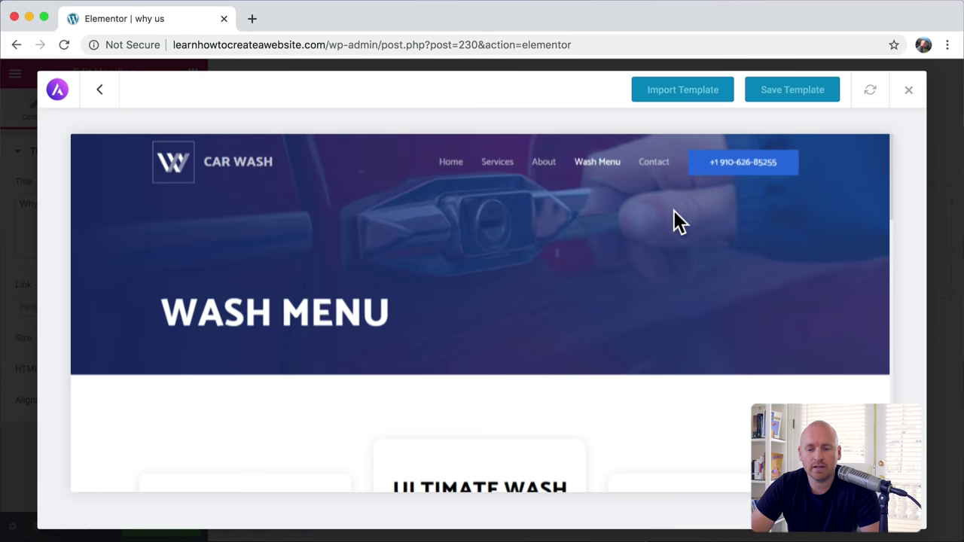
scroll(673, 210, "down", 5)
scroll(674, 212, "down", 1)
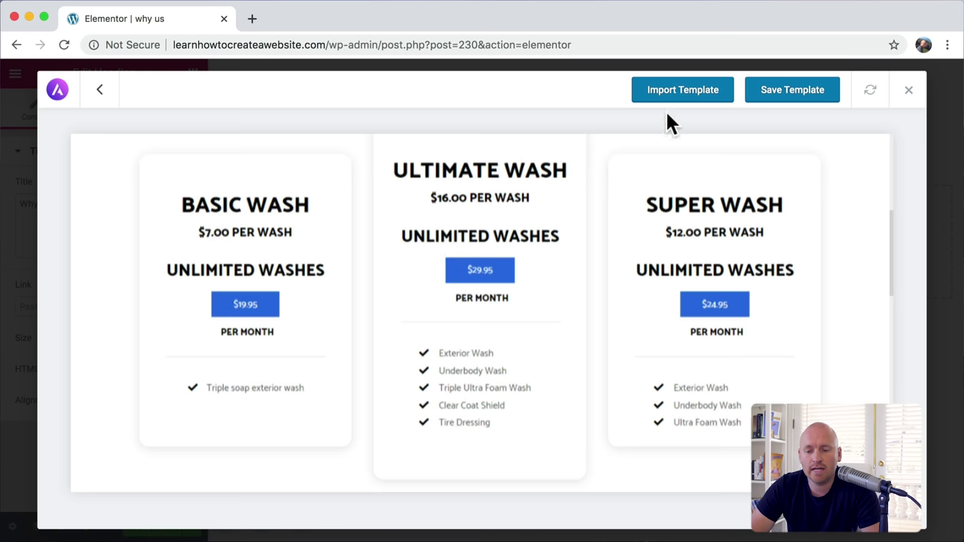
Step: Import the Car Wash Wash Menu template into the 'why us' page
left_click(681, 92)
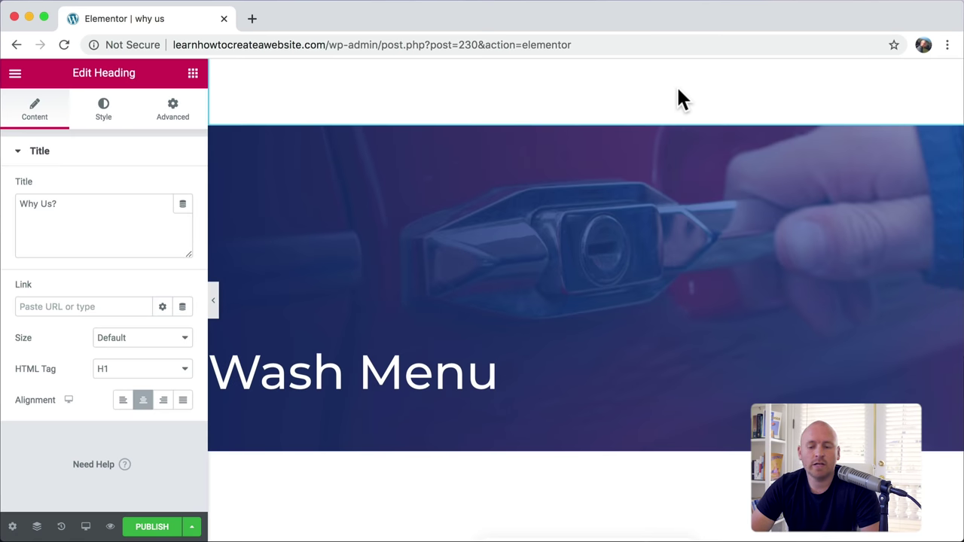
scroll(619, 233, "down", 6)
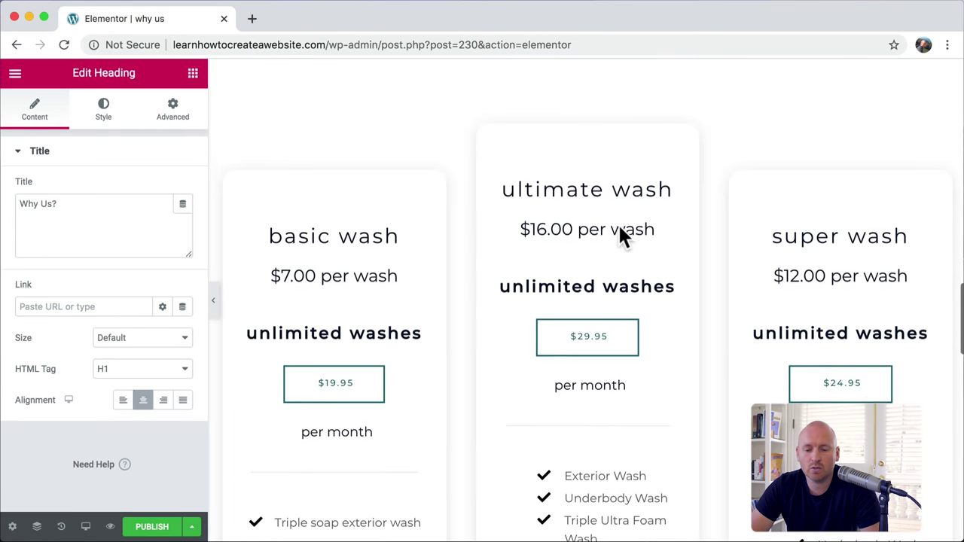
scroll(618, 234, "down", 5)
scroll(618, 241, "up", 2)
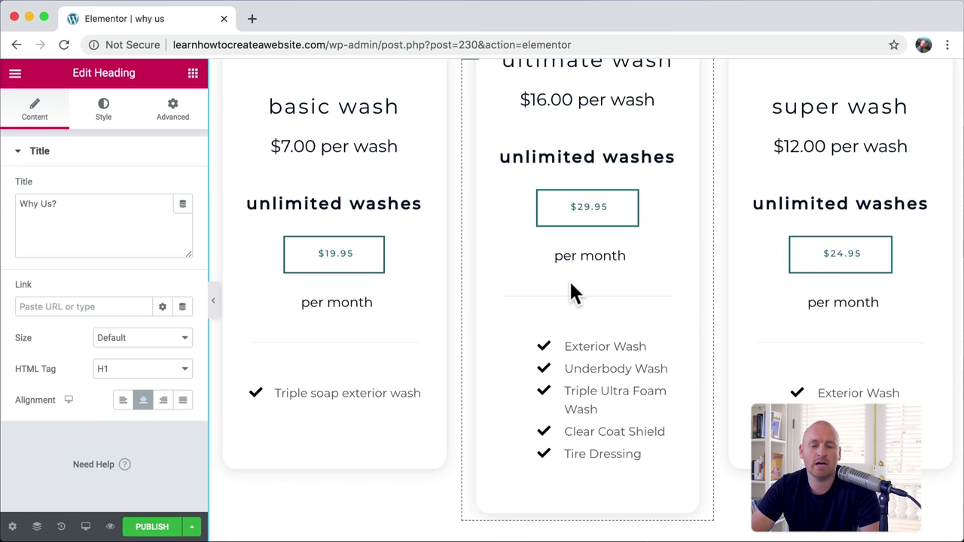
scroll(570, 286, "up", 2)
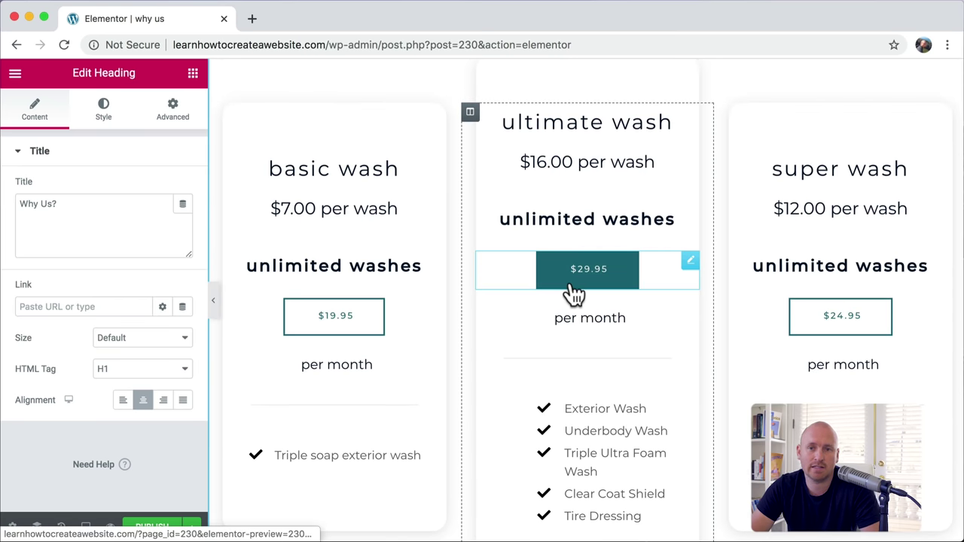
scroll(572, 293, "up", 10)
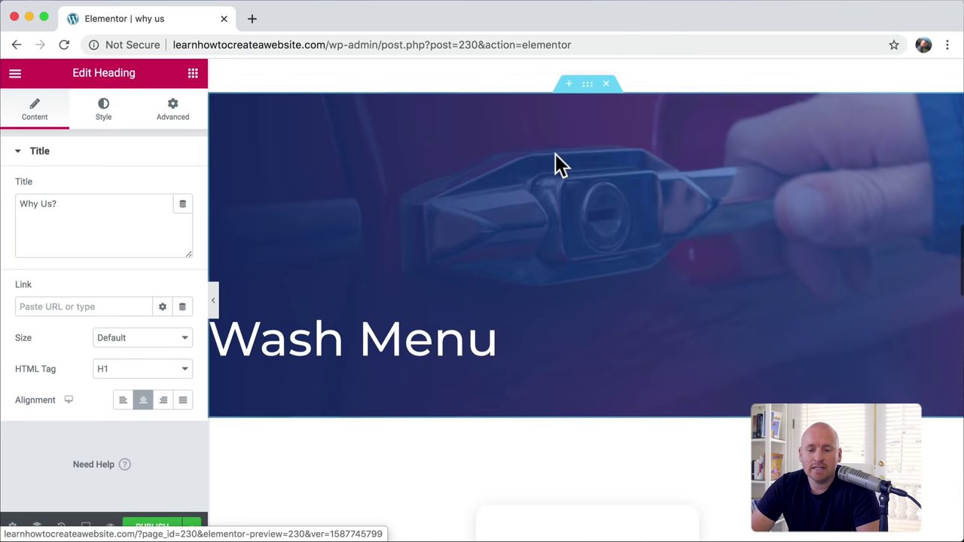
scroll(575, 147, "up", 1)
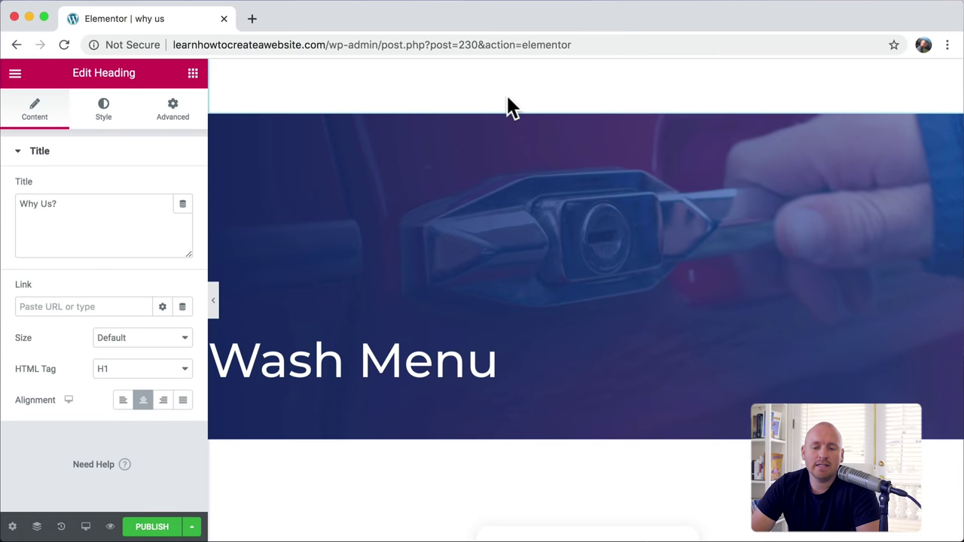
Step: Delete the Wash Menu header section and the car photo section below the pricing cards
mouse_move(519, 166)
left_click(607, 106)
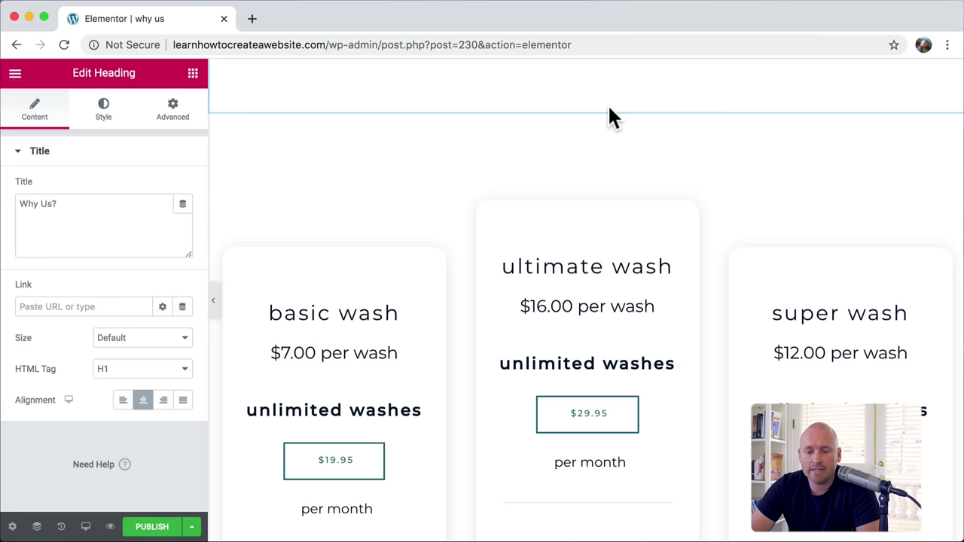
scroll(607, 264, "down", 10)
scroll(607, 265, "down", 5)
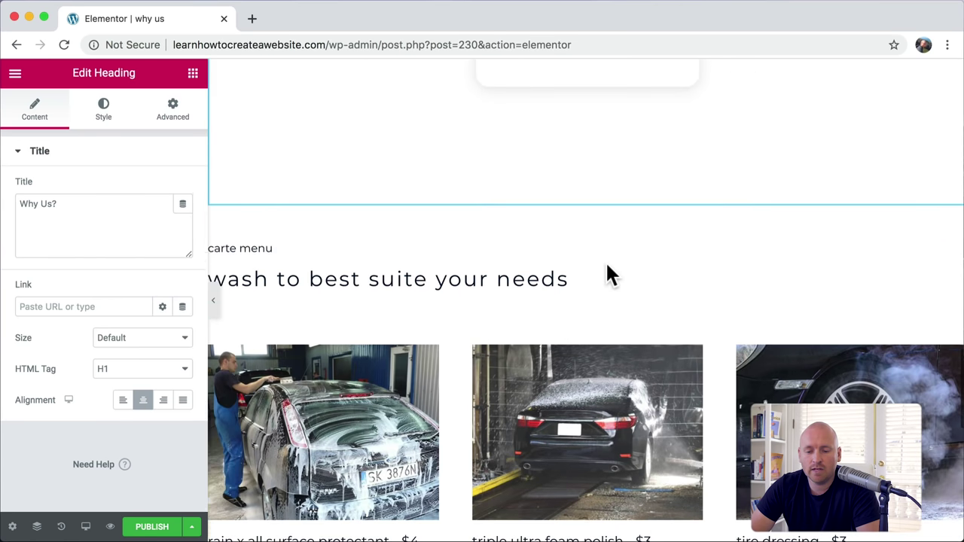
mouse_move(600, 233)
left_click(607, 198)
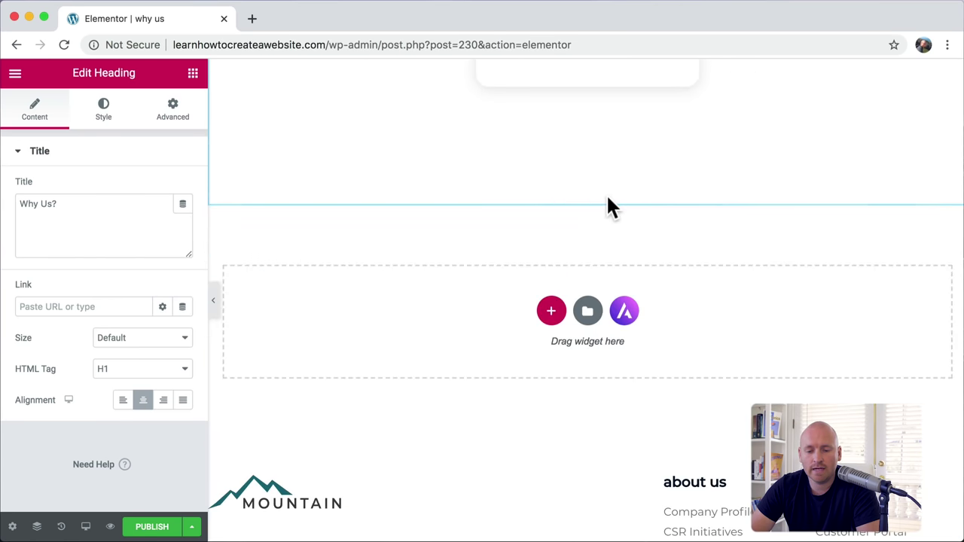
scroll(584, 220, "up", 10)
scroll(584, 220, "up", 5)
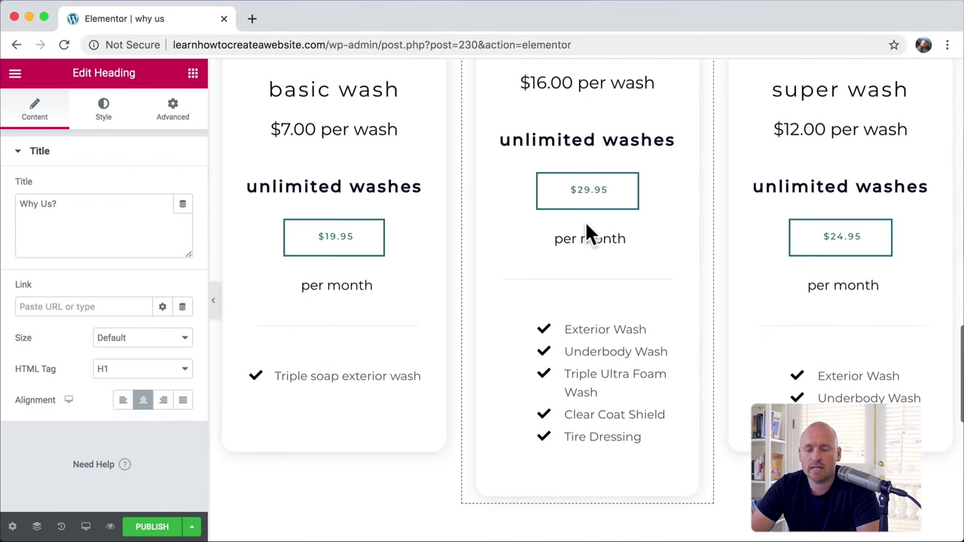
scroll(586, 224, "up", 2)
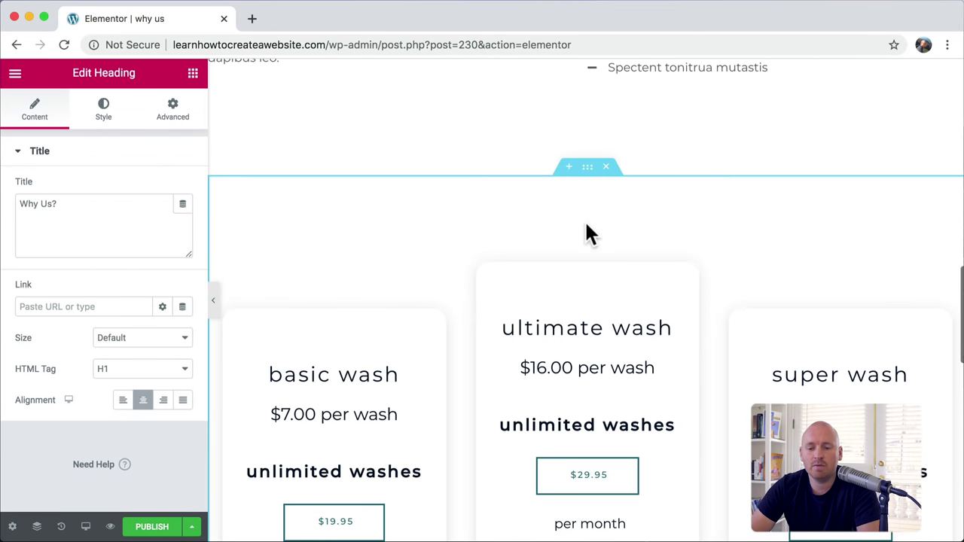
Step: Drag the pricing cards section between the hero and the Our Mission section
left_click_drag(588, 175, 558, 398)
scroll(556, 392, "down", 15)
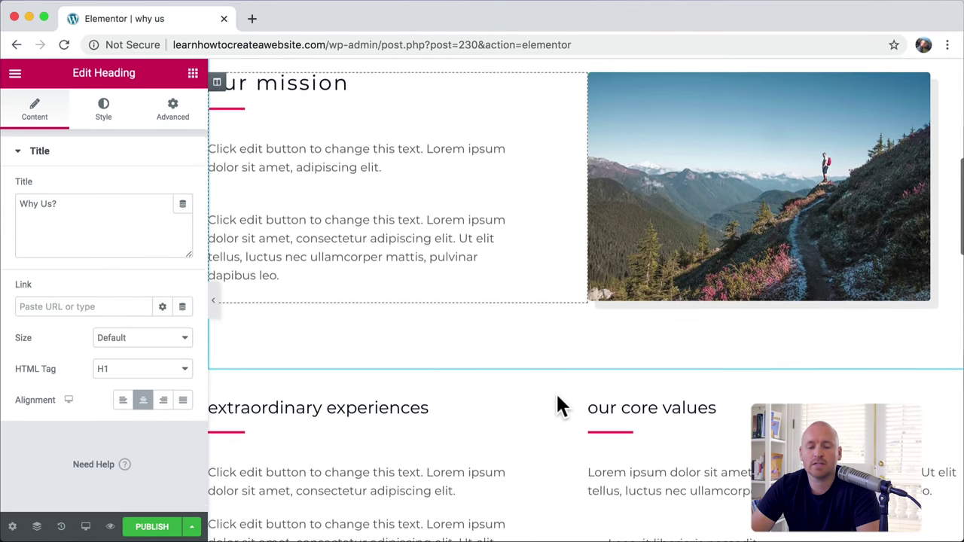
scroll(558, 403, "up", 4)
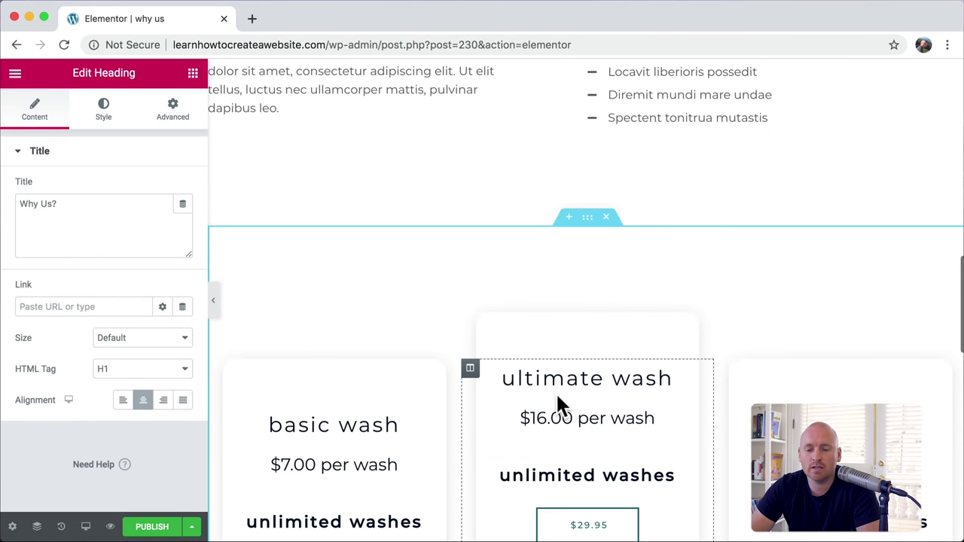
left_click_drag(589, 227, 500, 396)
Step: Change the hero heading to 'Pricing', then undo so it reads 'Who We Are?' again
scroll(724, 360, "down", 4)
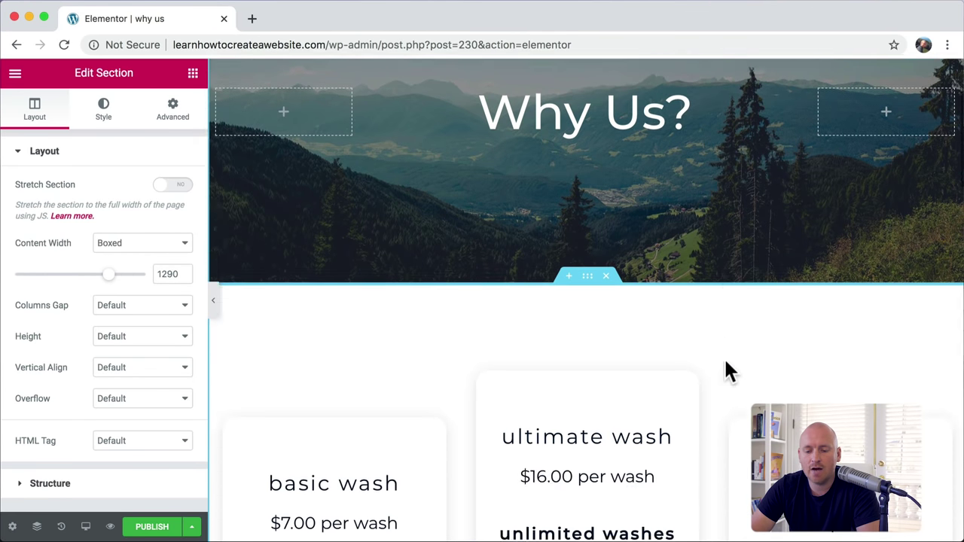
scroll(737, 209, "up", 5)
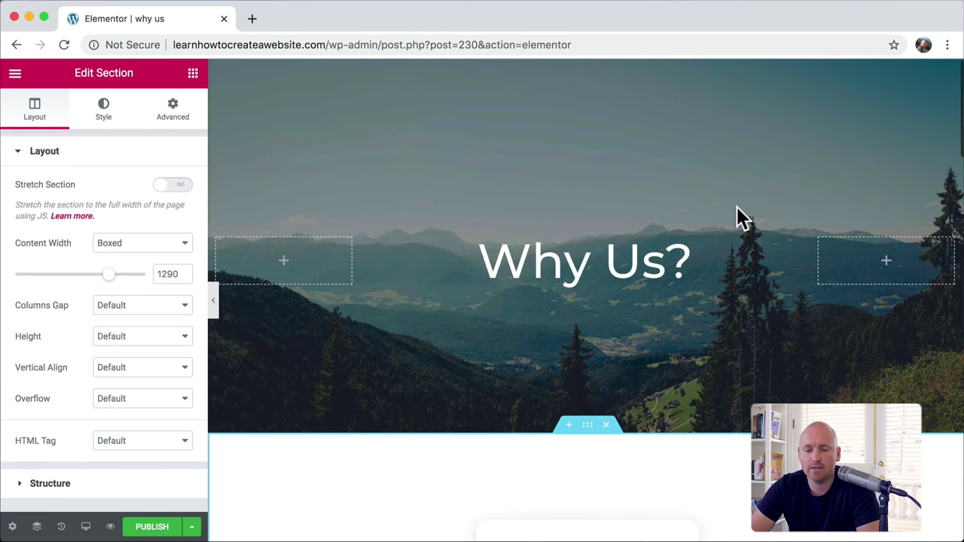
triple_click(535, 267)
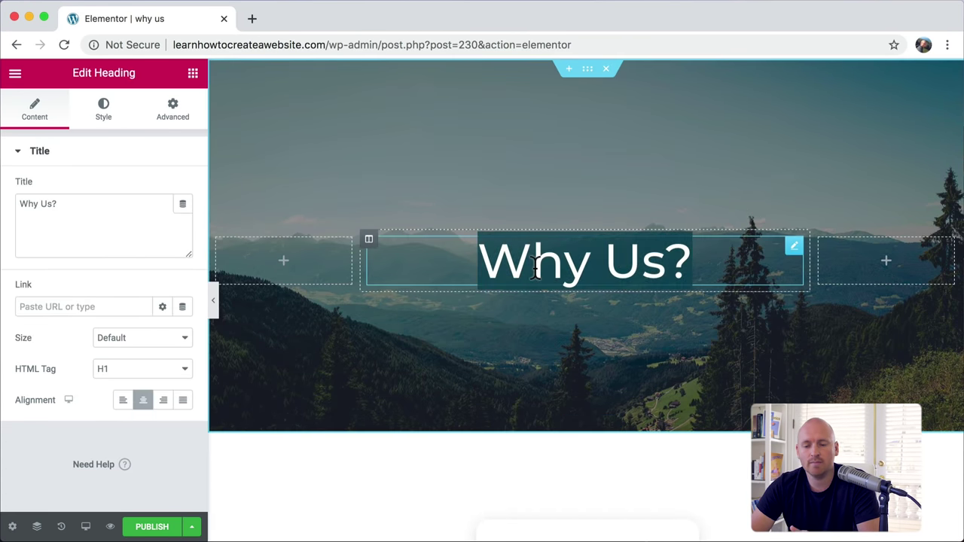
type("Pricing")
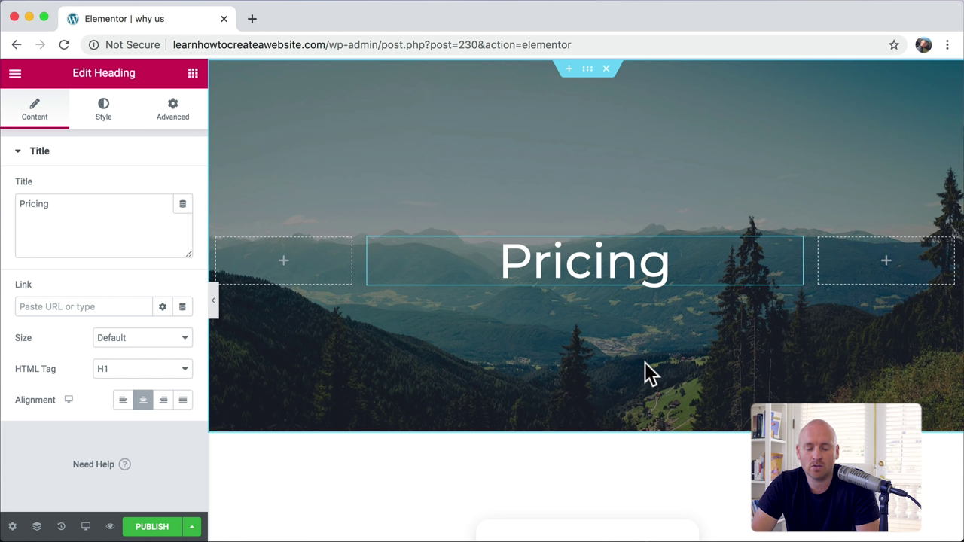
key("super+z")
key("super+z")
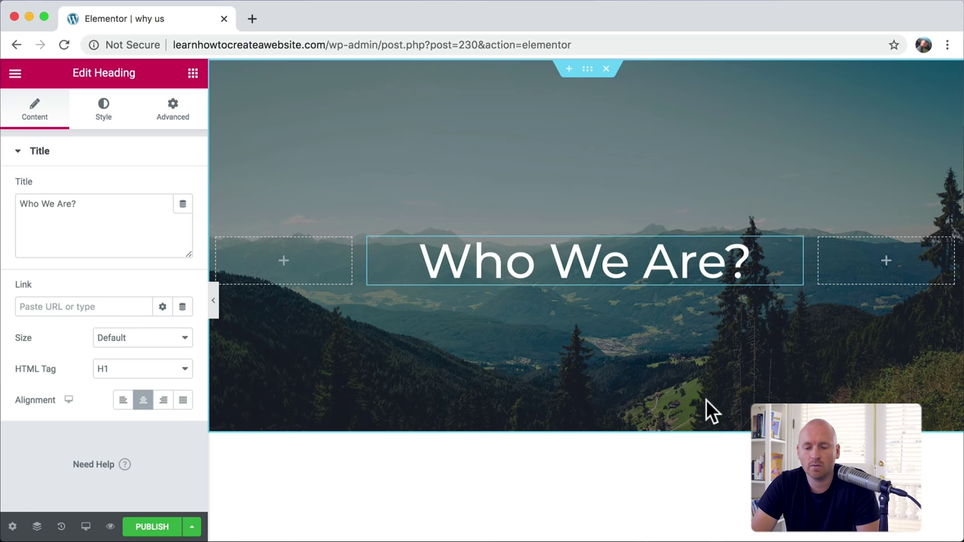
scroll(706, 302, "down", 5)
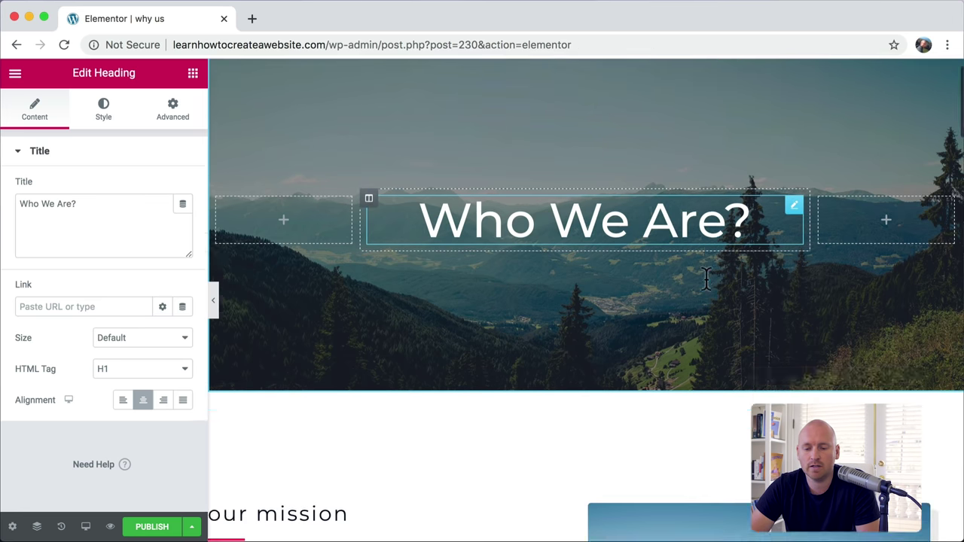
scroll(707, 278, "down", 10)
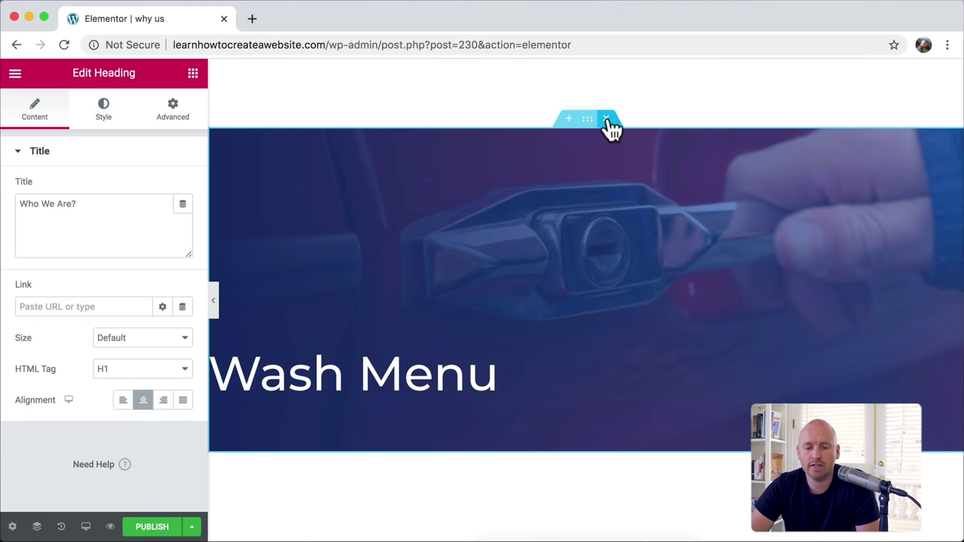
Step: Delete the leftover Wash Menu and à la carte menu template sections
left_click(607, 119)
left_click(607, 119)
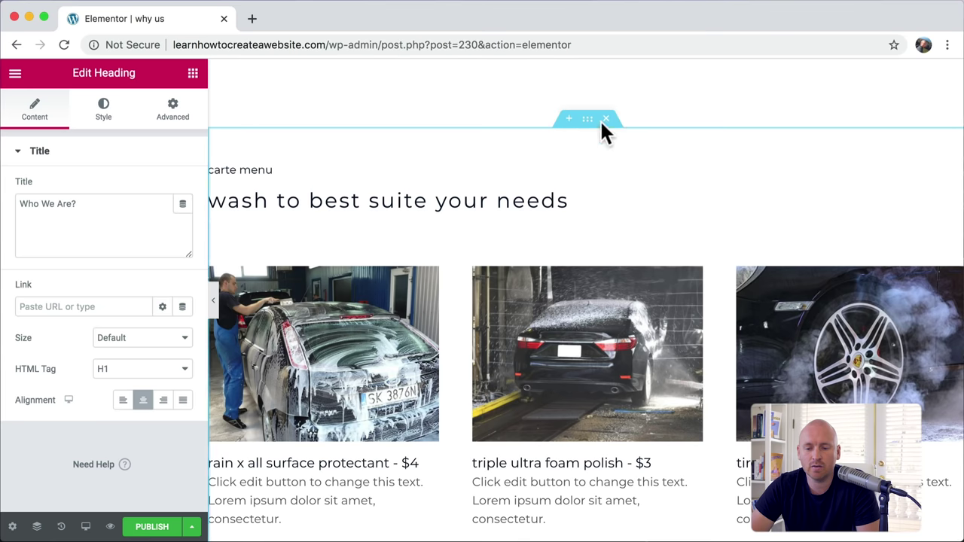
left_click(606, 119)
Step: Retype the hero heading as 'Why Us?'
scroll(622, 107, "up", 15)
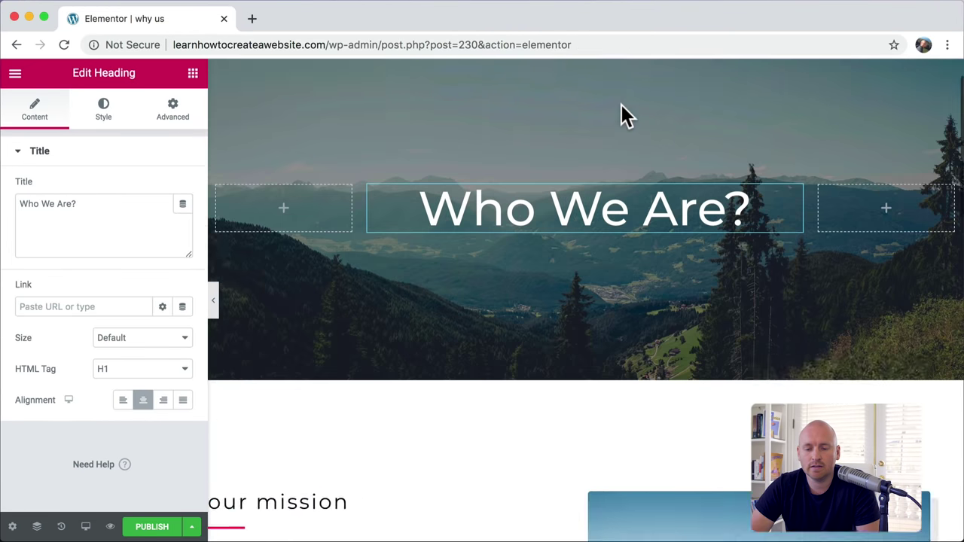
triple_click(555, 248)
type("Why ")
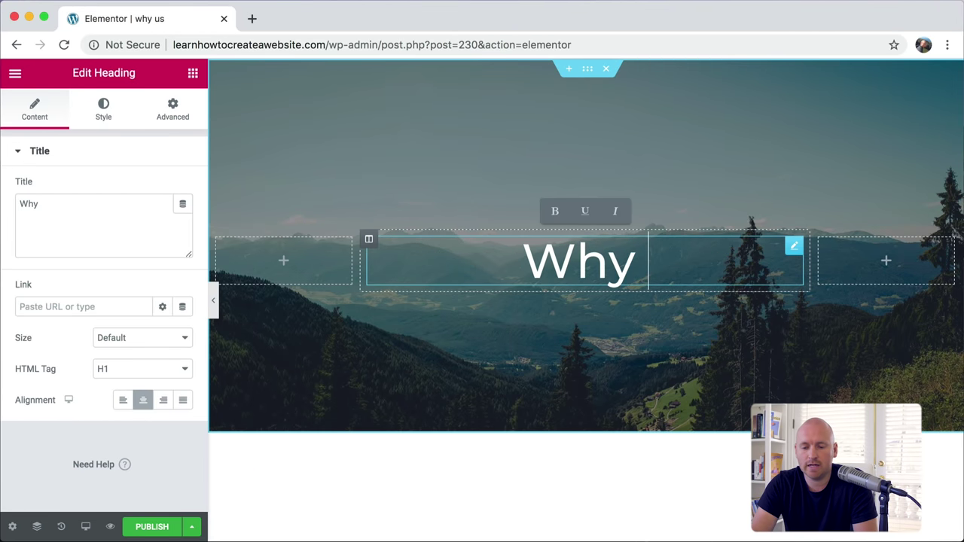
type("Us?")
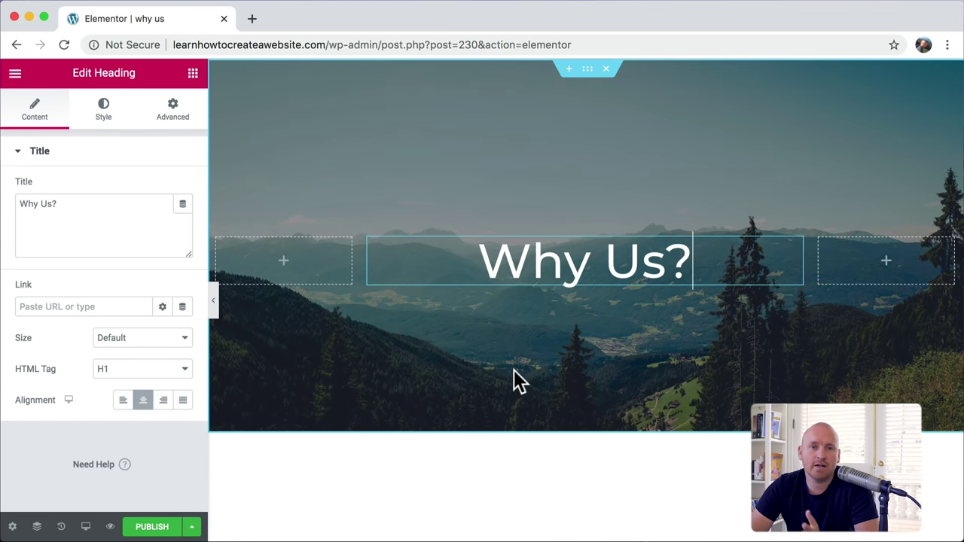
scroll(514, 369, "down", 10)
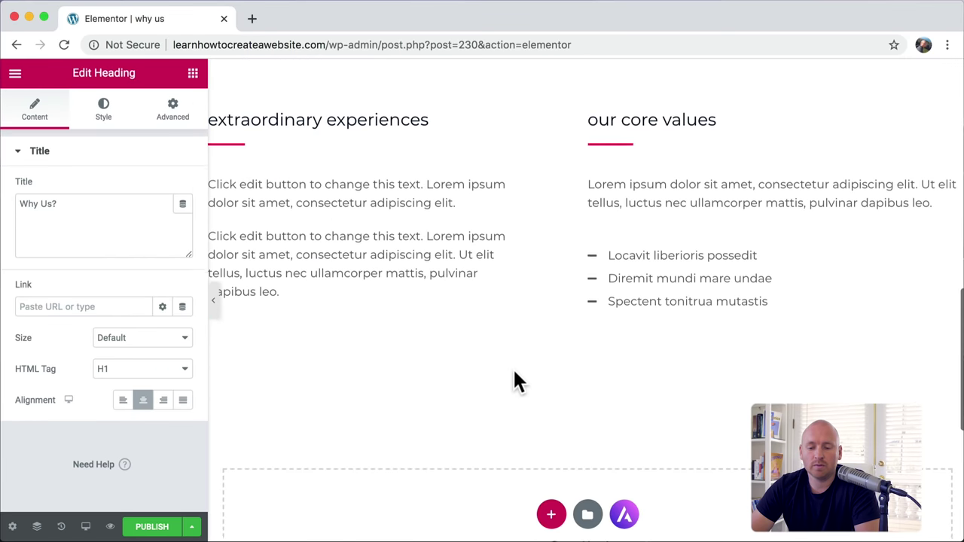
scroll(514, 369, "up", 10)
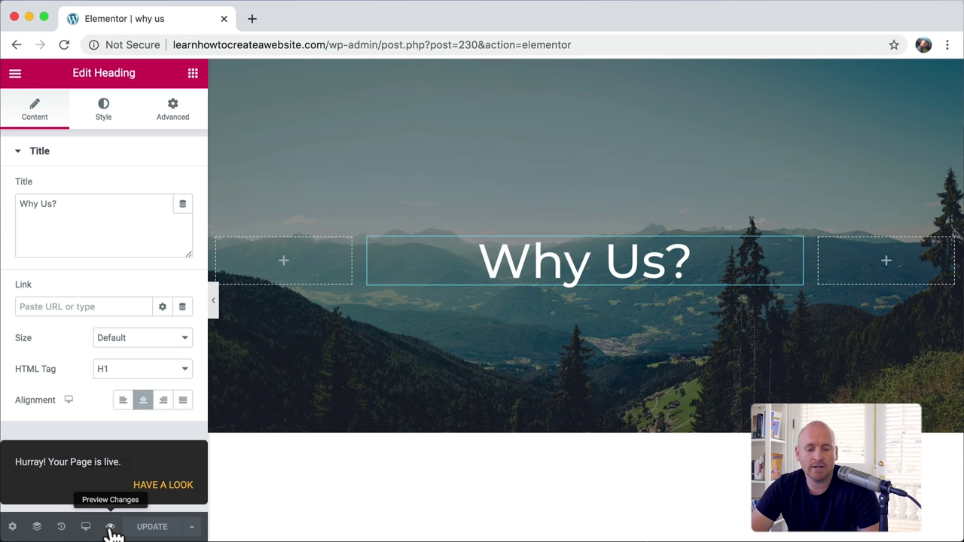
Step: Preview the 'why us' page in a new browser tab
left_click(110, 528)
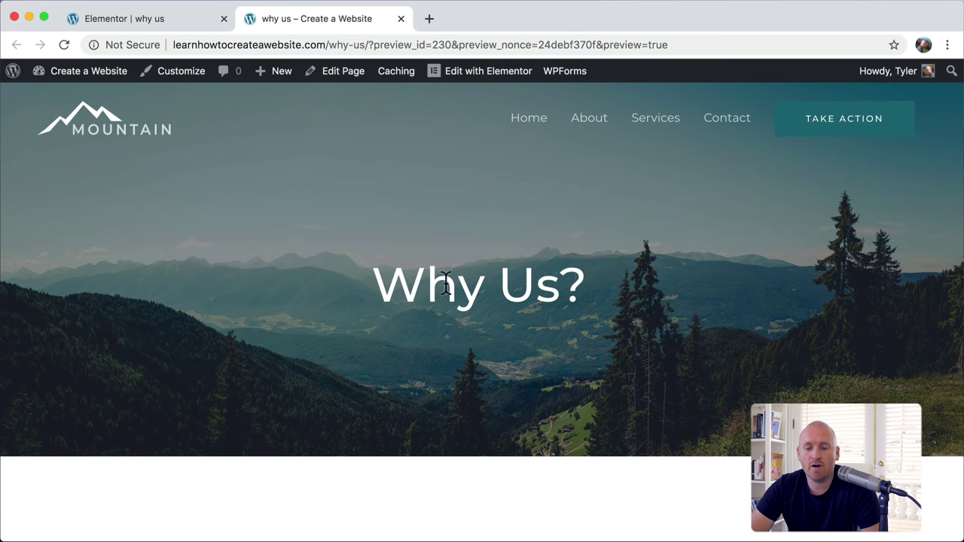
scroll(590, 234, "down", 6)
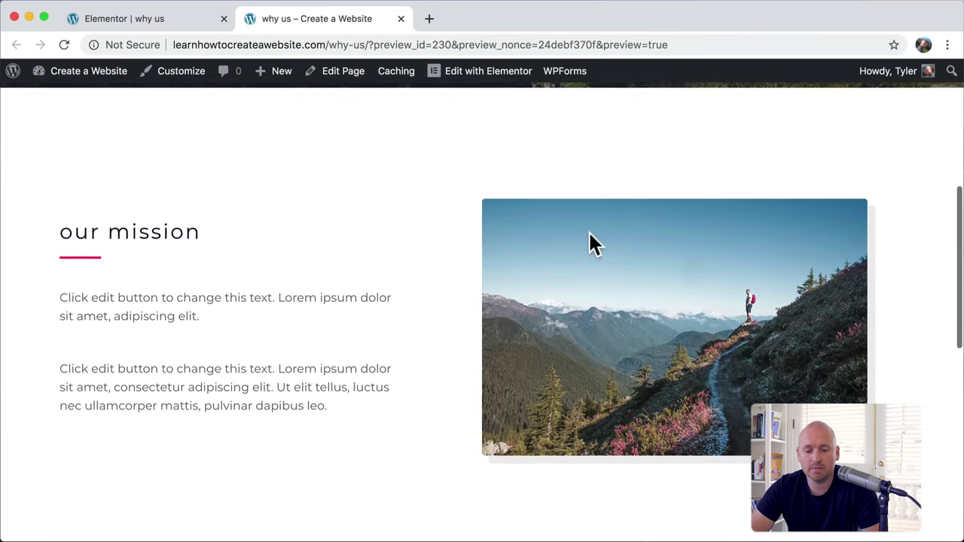
scroll(589, 233, "down", 5)
scroll(589, 232, "up", 15)
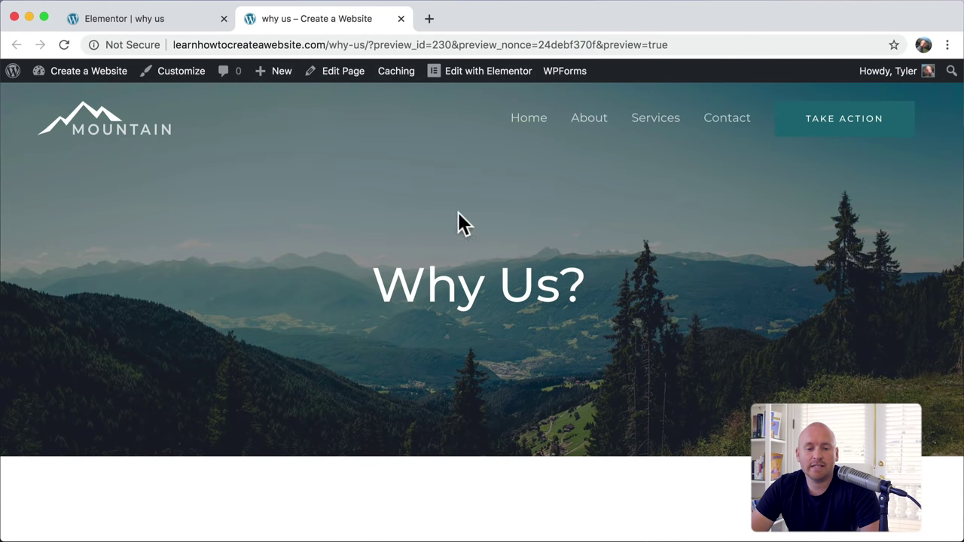
Step: Strip the preview parameters from the address and load the plain /why-us/ page
left_click_drag(199, 45, 725, 45)
left_click(405, 45)
key("BackSpace")
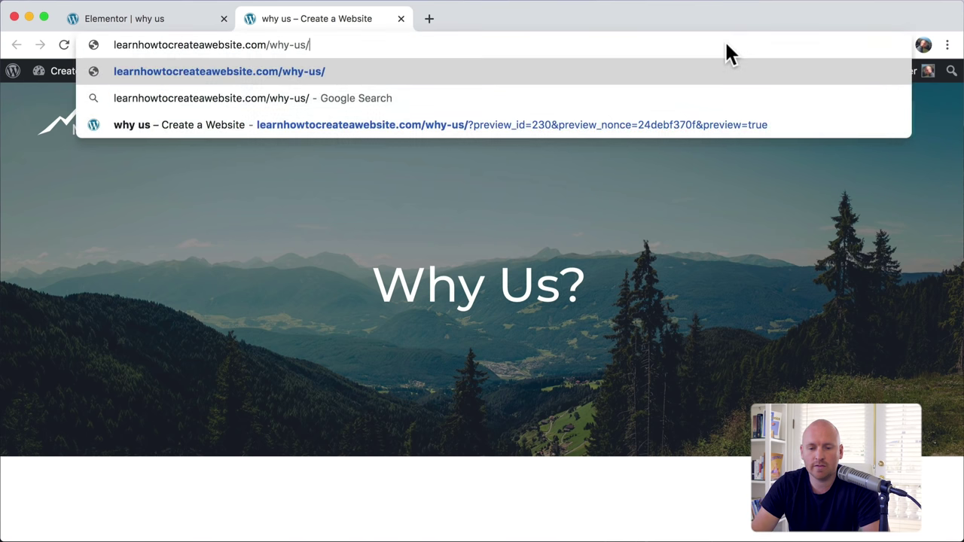
key("Return")
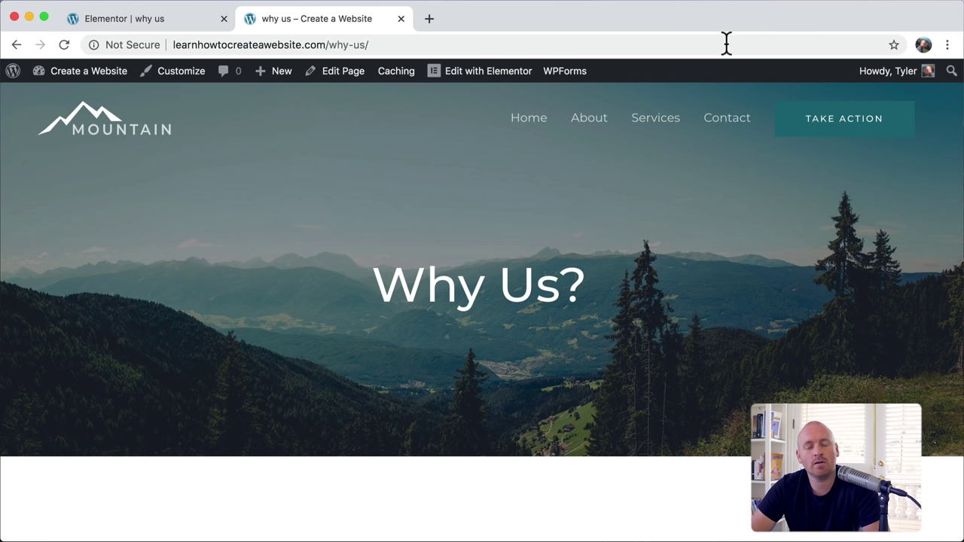
left_click_drag(329, 45, 363, 45)
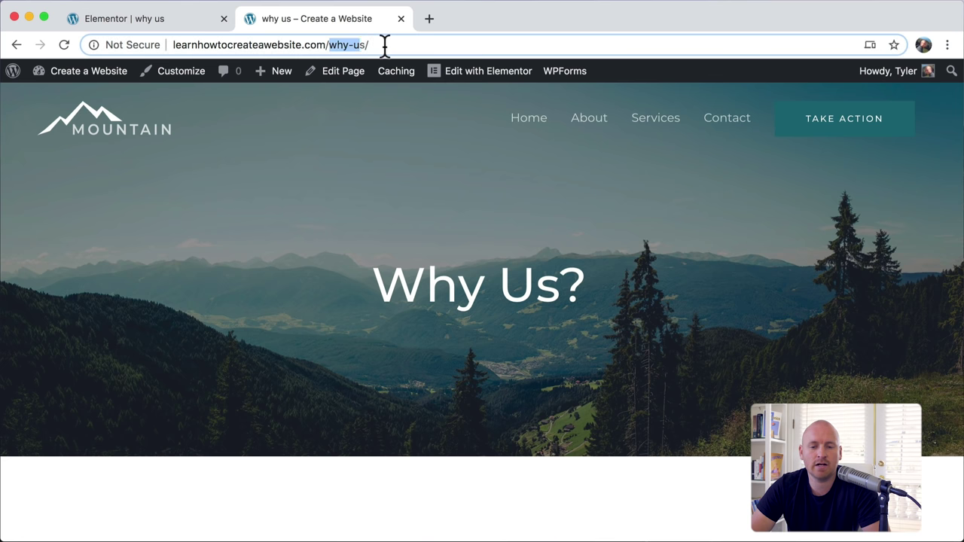
Step: Deselect the why-us slug and switch to the Slack website tab
left_click(393, 45)
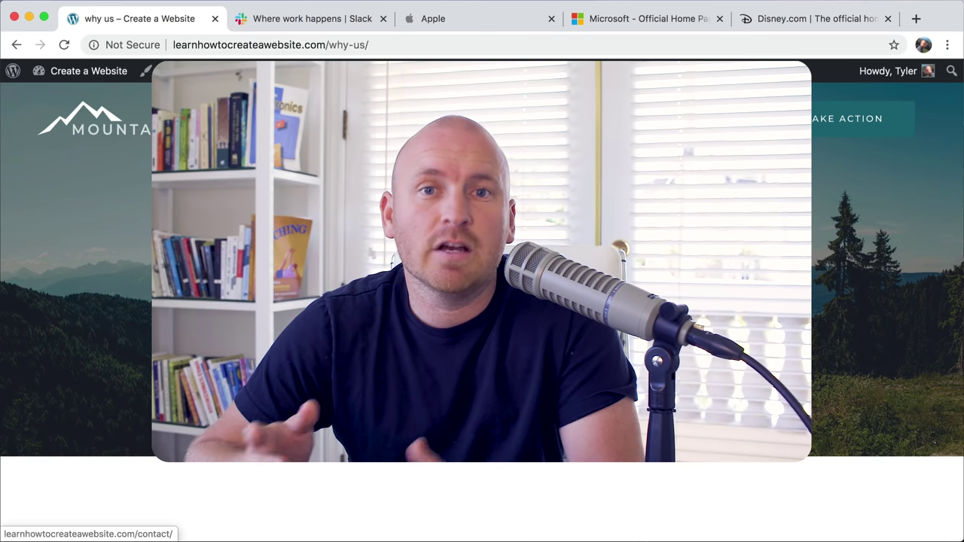
left_click(304, 21)
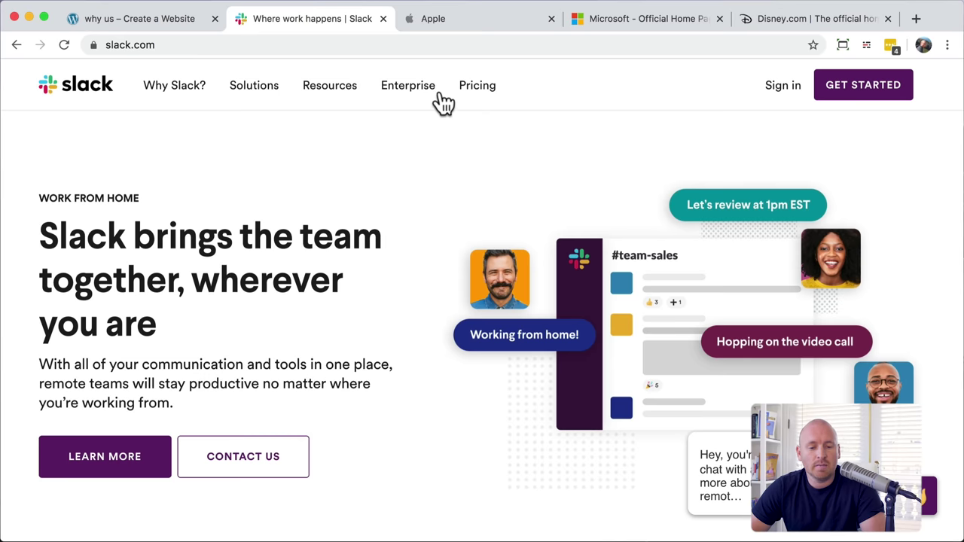
Step: Visit the Apple, Microsoft and finally Disney website tabs in turn
left_click(482, 18)
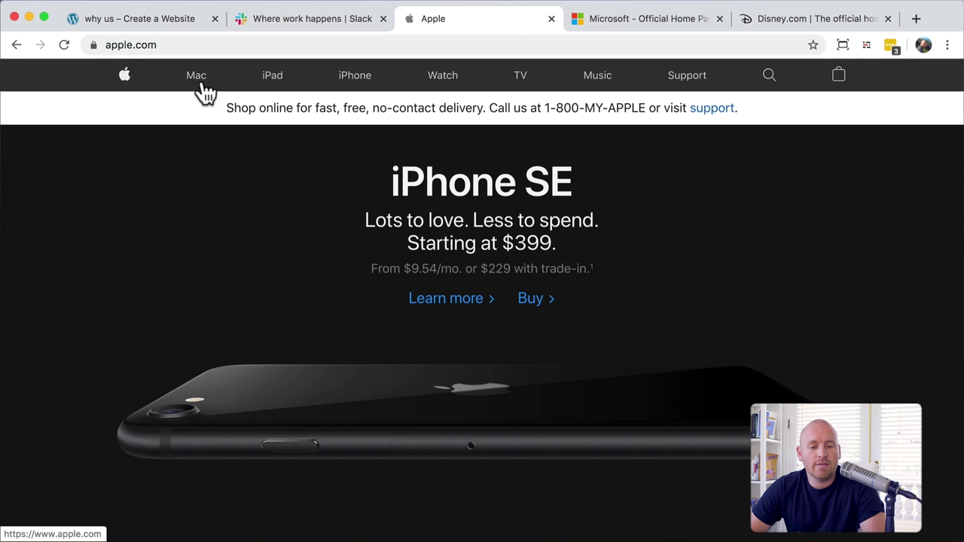
left_click(636, 23)
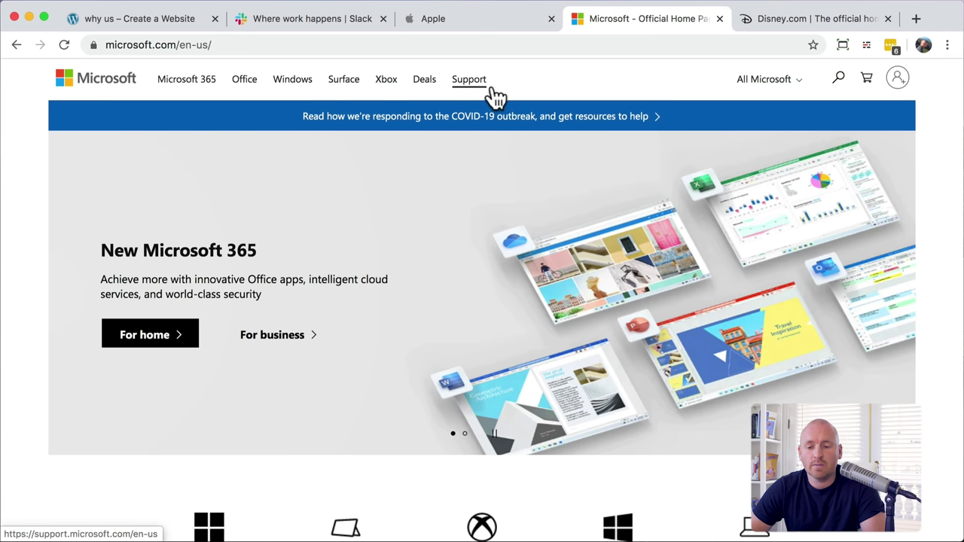
left_click(800, 29)
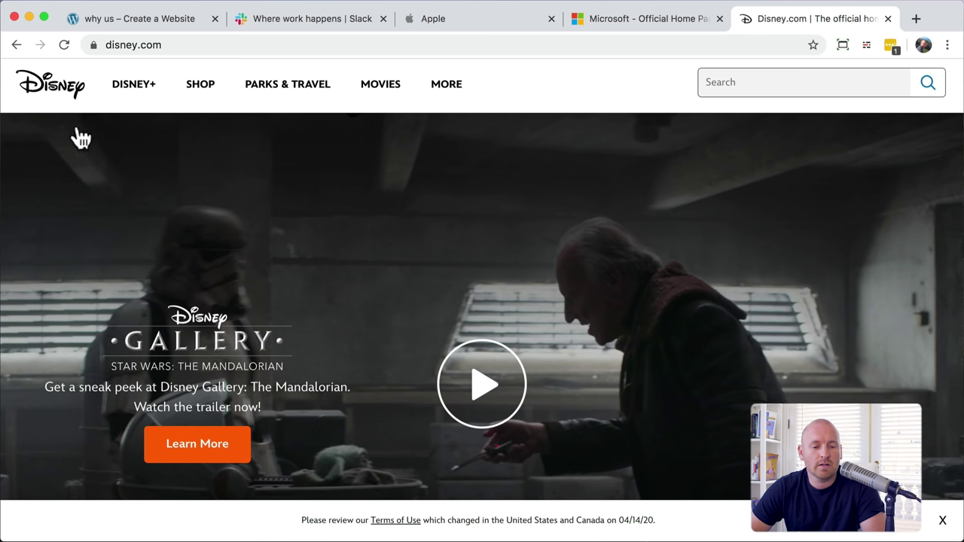
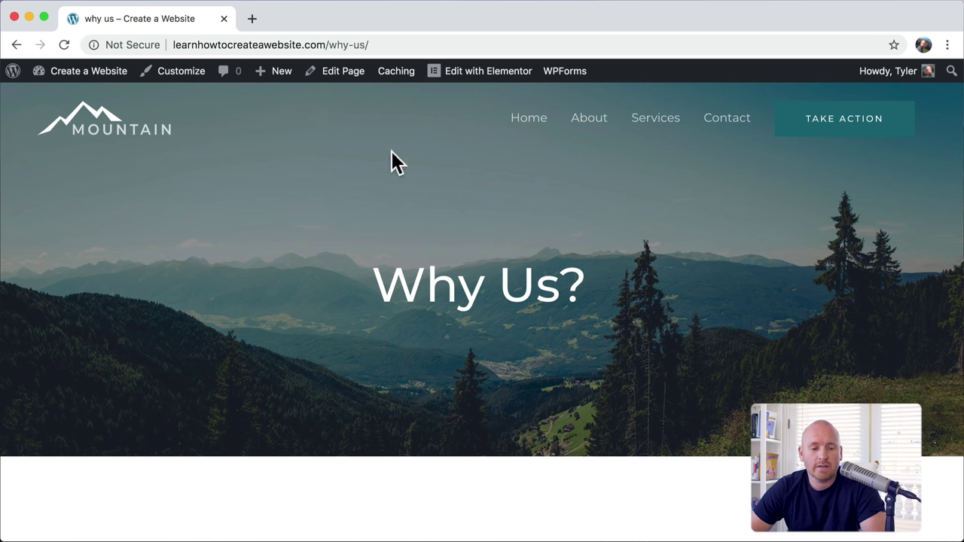
Step: In the Customizer, open the Navigation menu under Menus and list the pages available to add
left_click(180, 71)
scroll(116, 277, "down", 2)
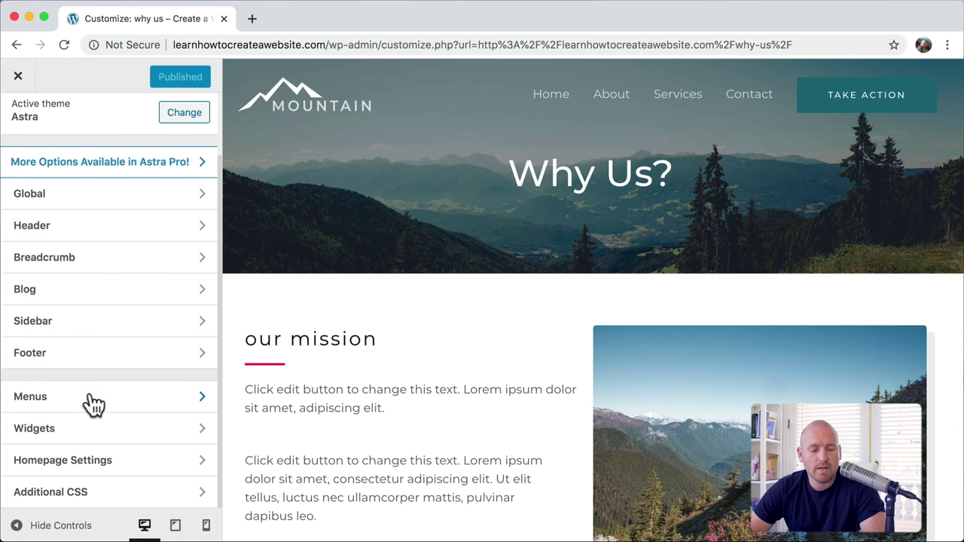
left_click(106, 412)
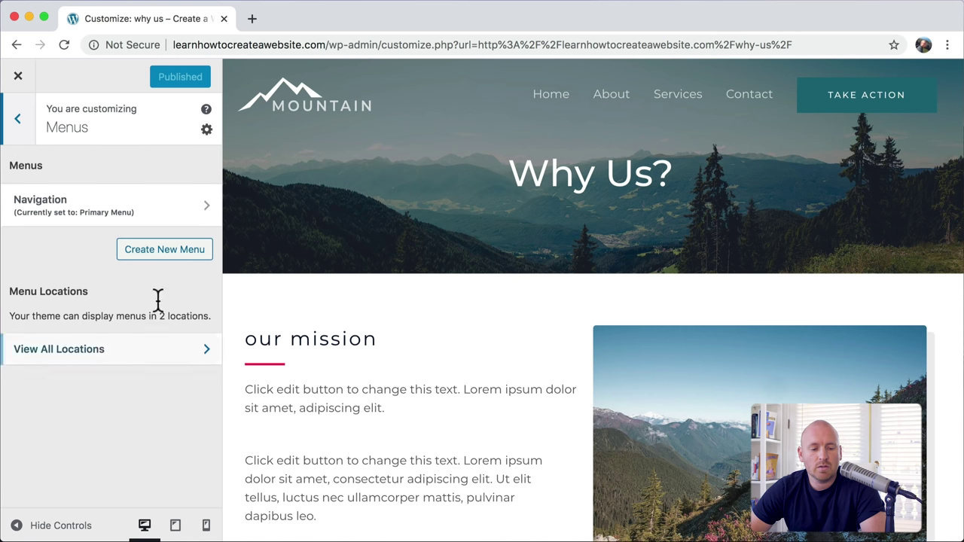
left_click(134, 214)
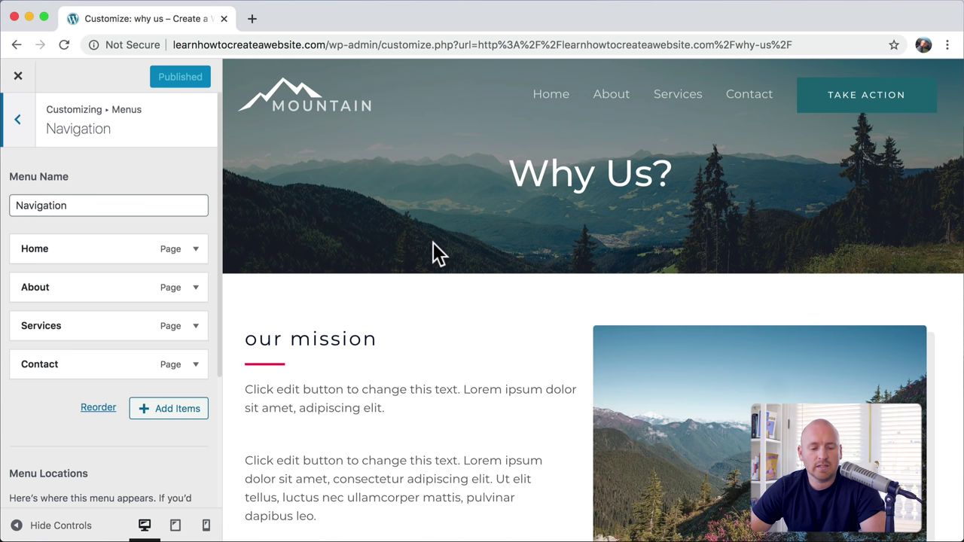
left_click(177, 410)
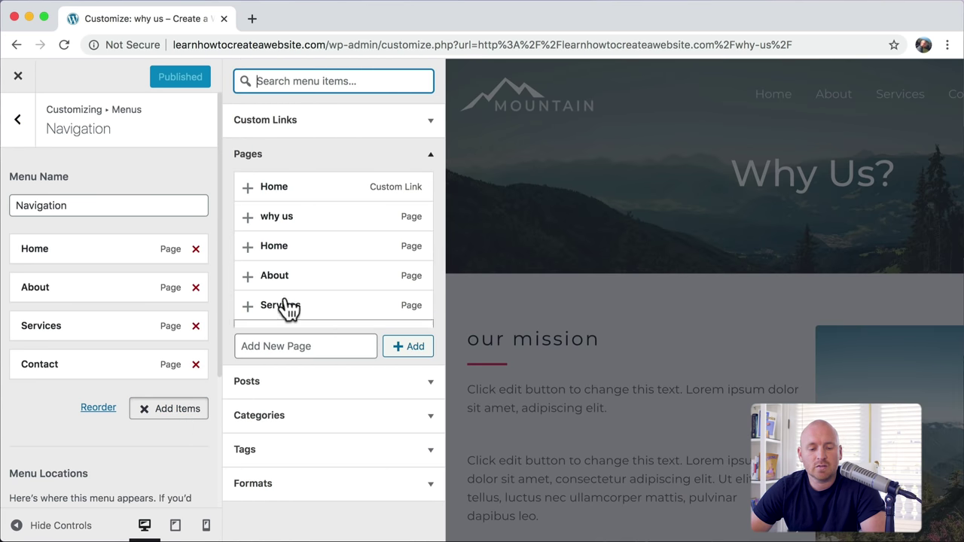
Step: Add the 'why us' page to the Navigation menu with the navigation label 'Why Us'
left_click(249, 220)
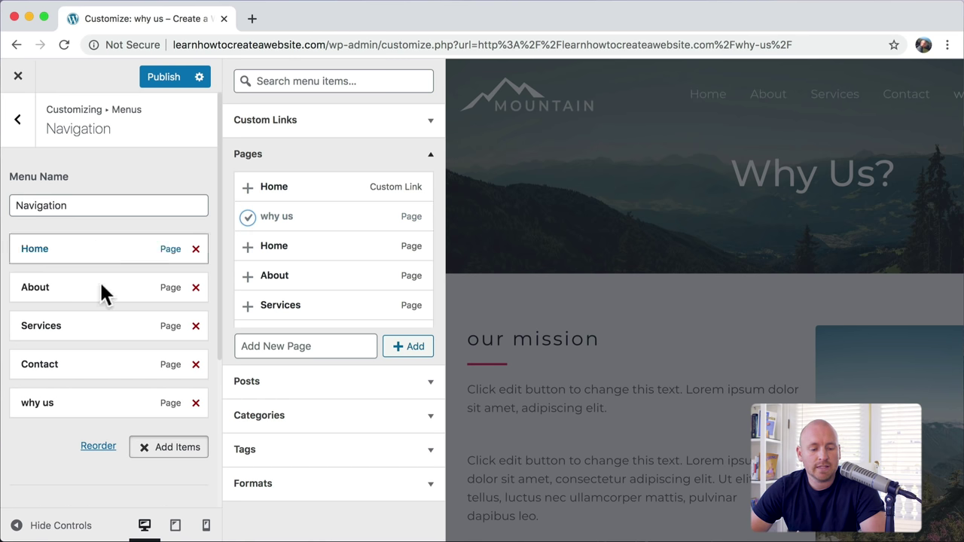
left_click(69, 407)
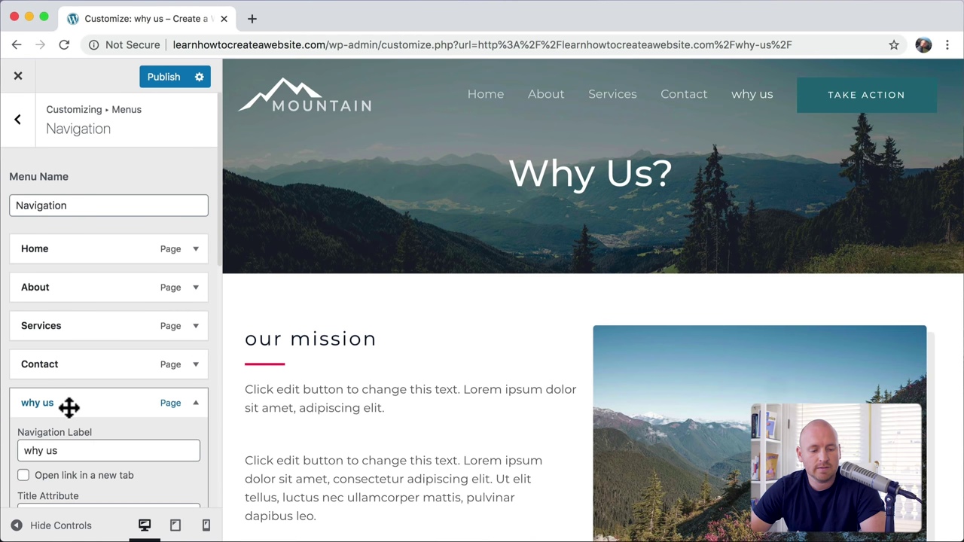
scroll(68, 405, "down", 3)
left_click(66, 336)
key("super+a")
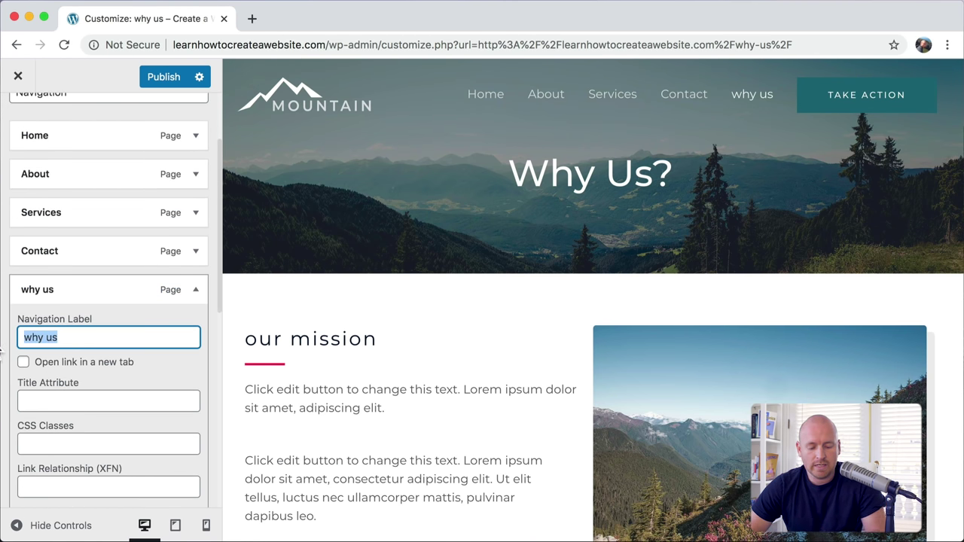
type("Wh")
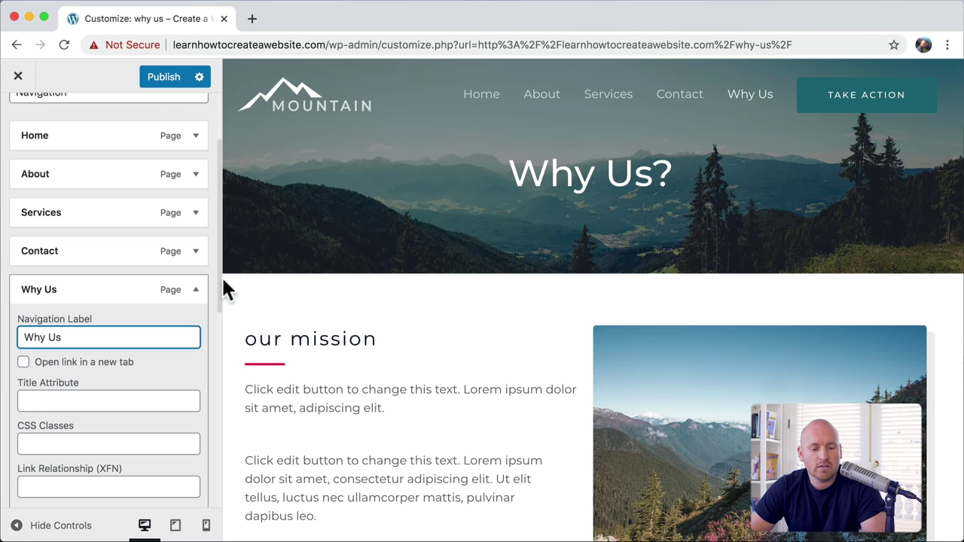
left_click(195, 291)
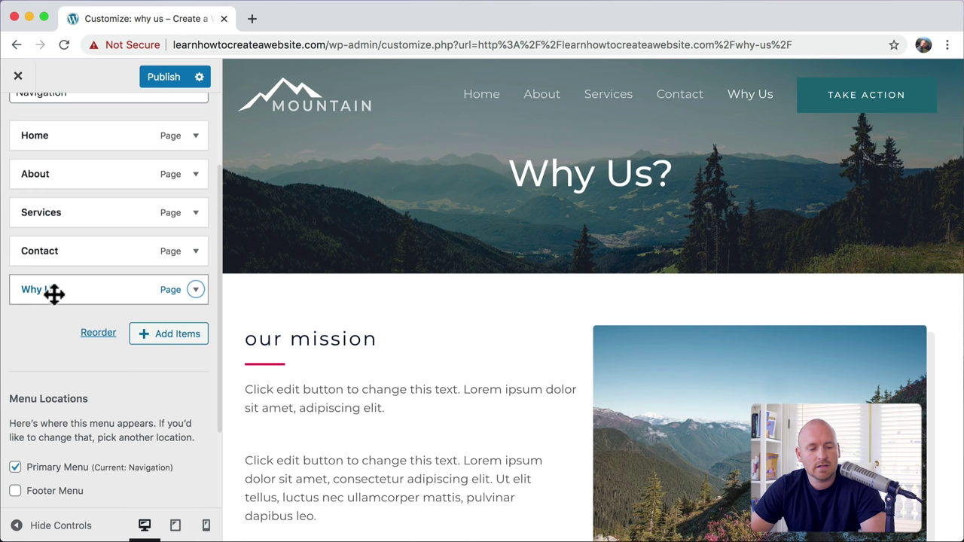
Step: Nest Why Us under About as a sub-item, then remove it from the Navigation menu
left_click_drag(54, 294, 52, 208)
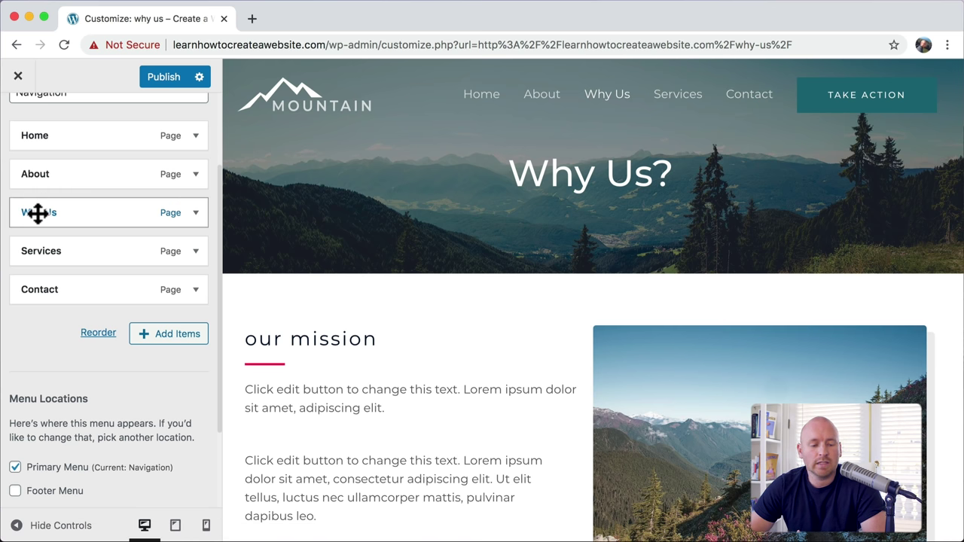
left_click_drag(38, 213, 71, 206)
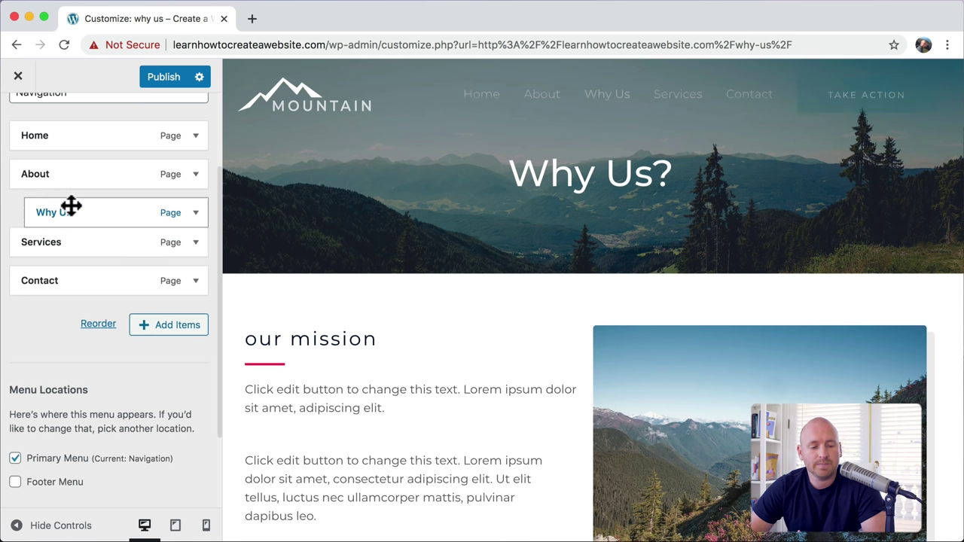
mouse_move(605, 108)
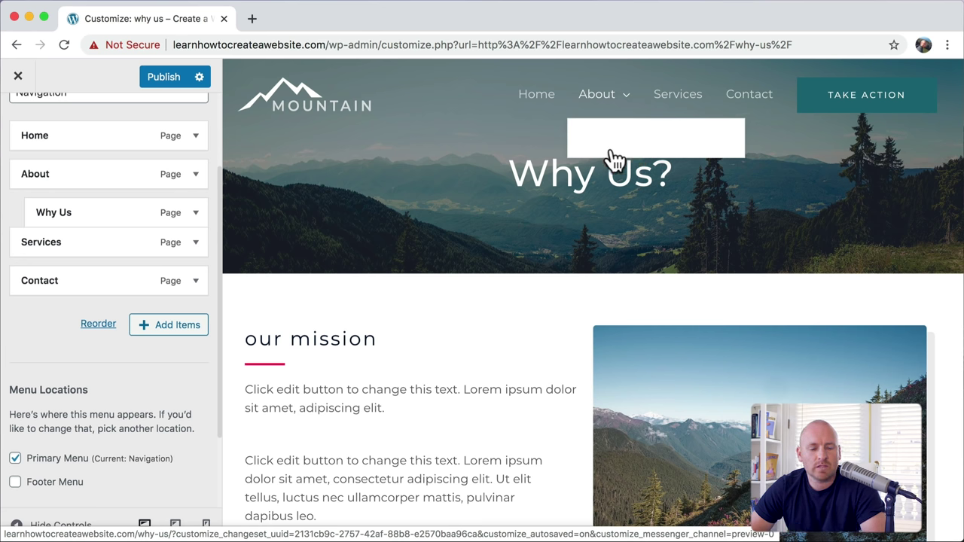
left_click(196, 217)
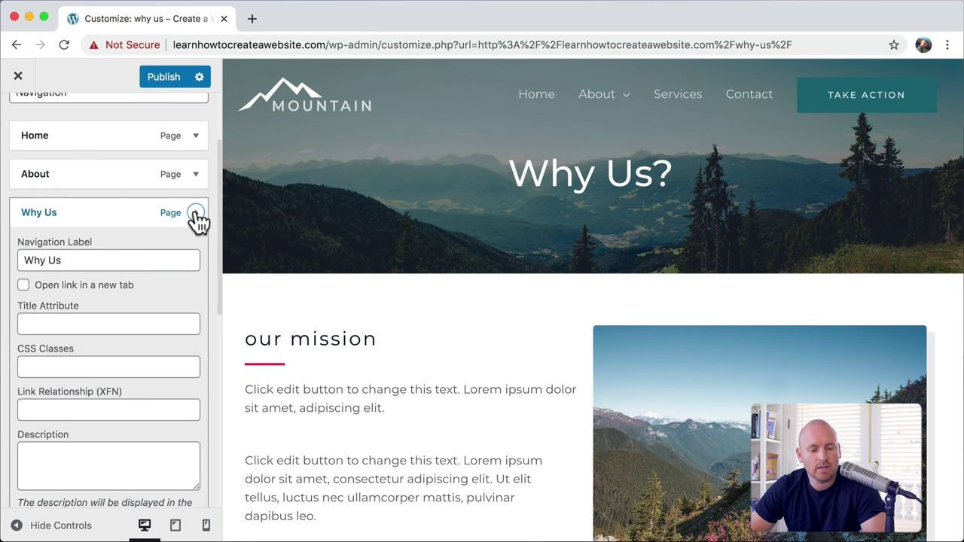
scroll(185, 278, "down", 5)
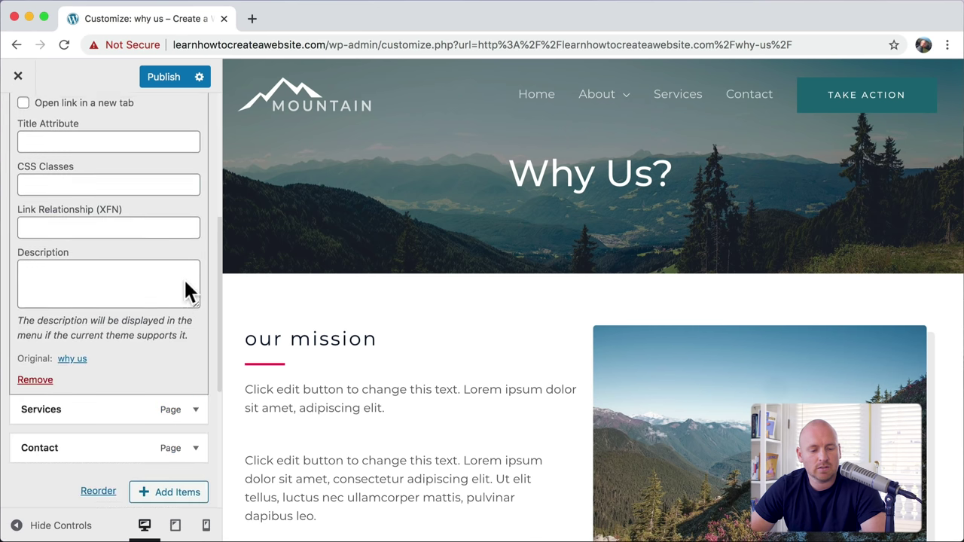
left_click(36, 369)
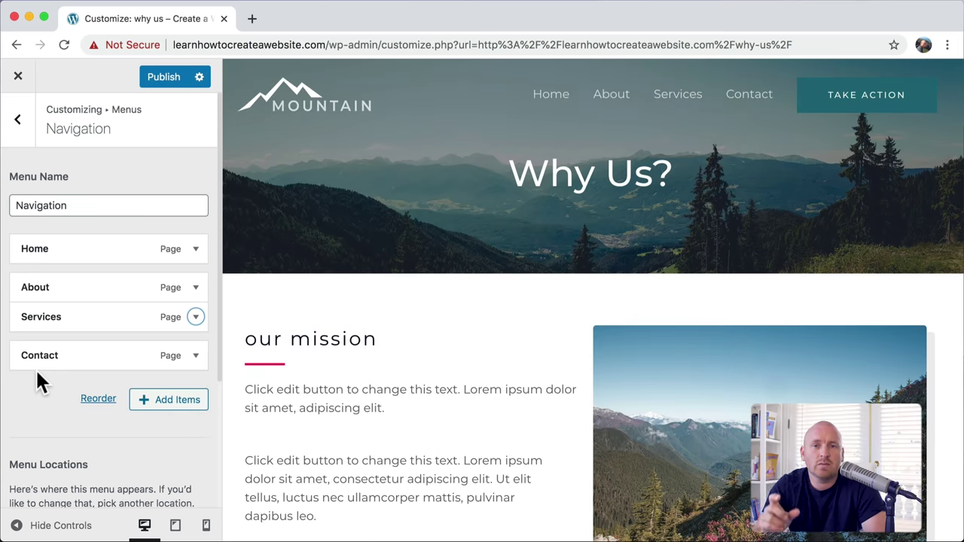
left_click(18, 123)
Step: Open the Header's Transparent Header settings from the main Customizer panel
left_click(18, 121)
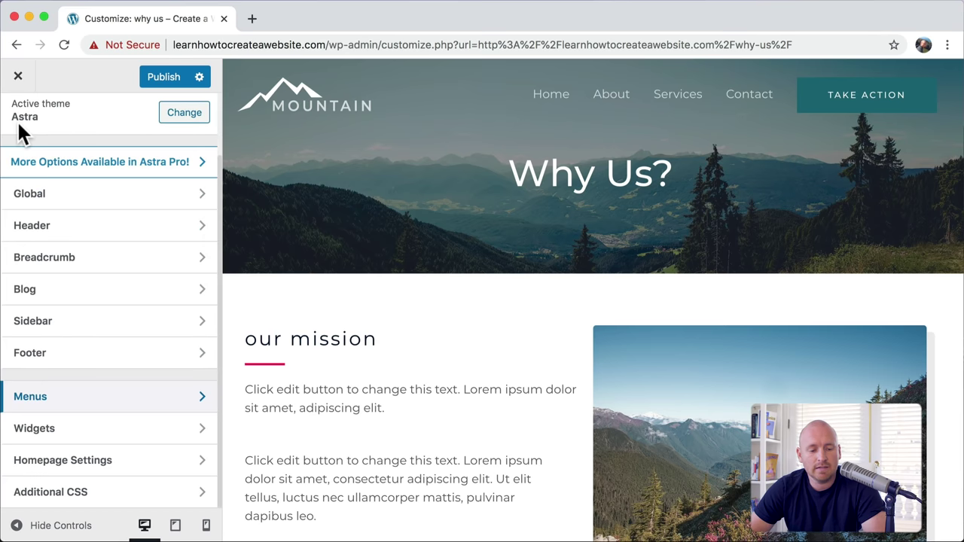
left_click(78, 235)
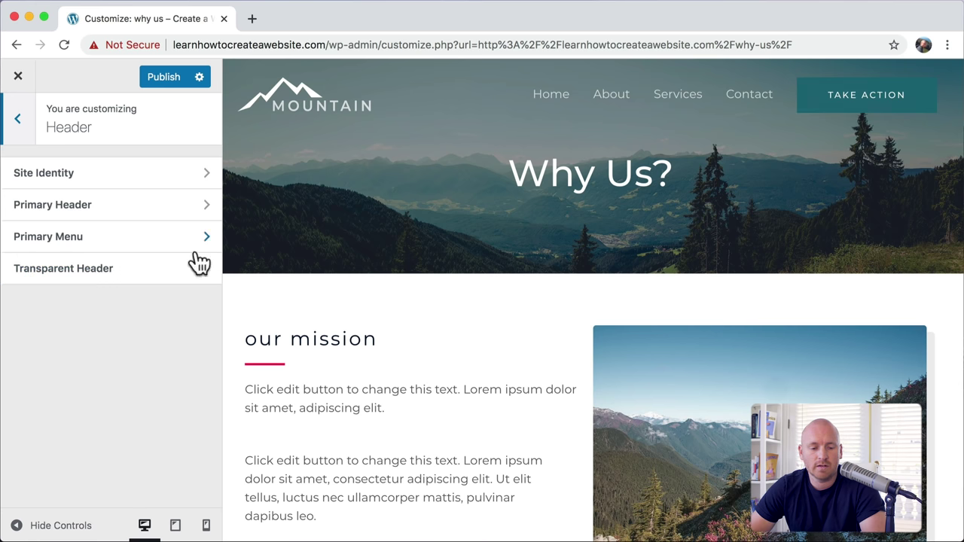
left_click(121, 270)
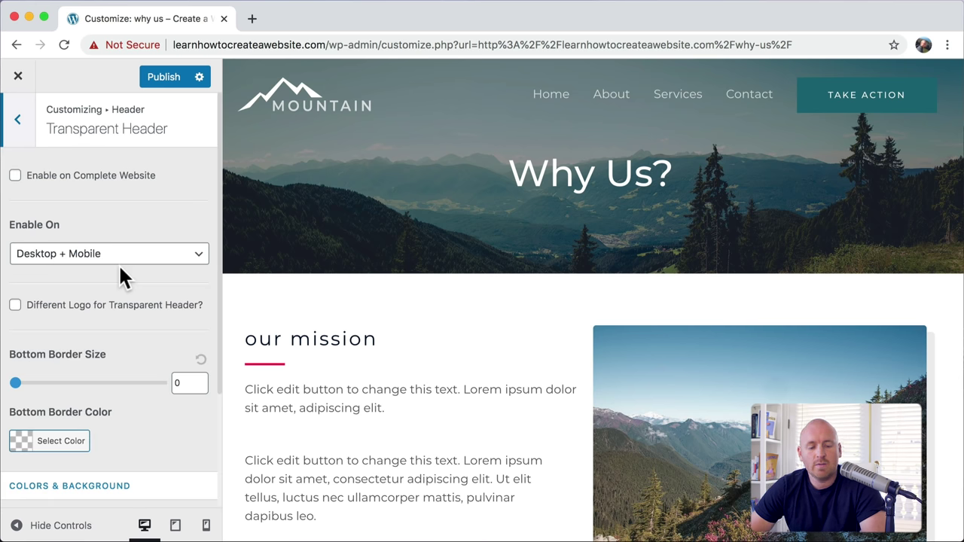
scroll(121, 271, "down", 4)
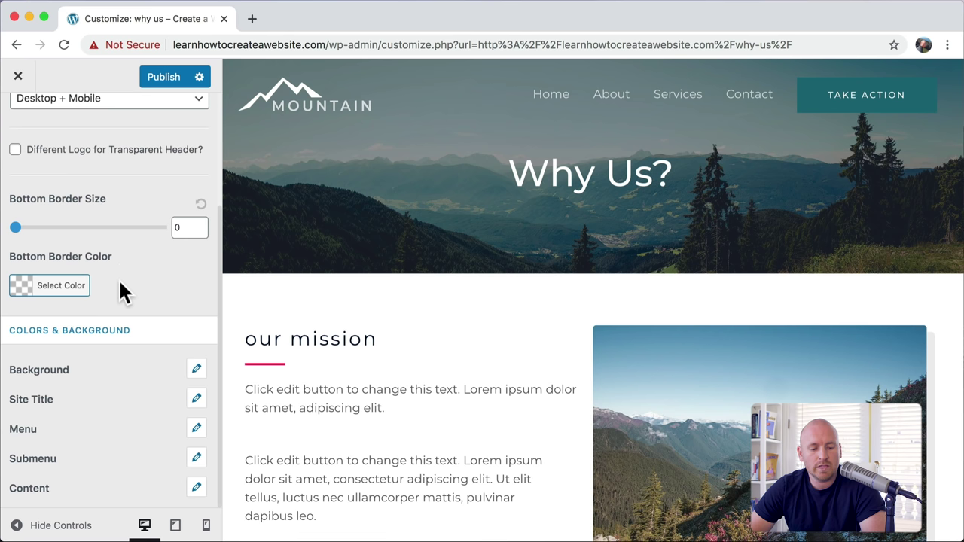
Step: Try a blue header background overlay, clear it back to none, and inspect the submenu colours
left_click(197, 372)
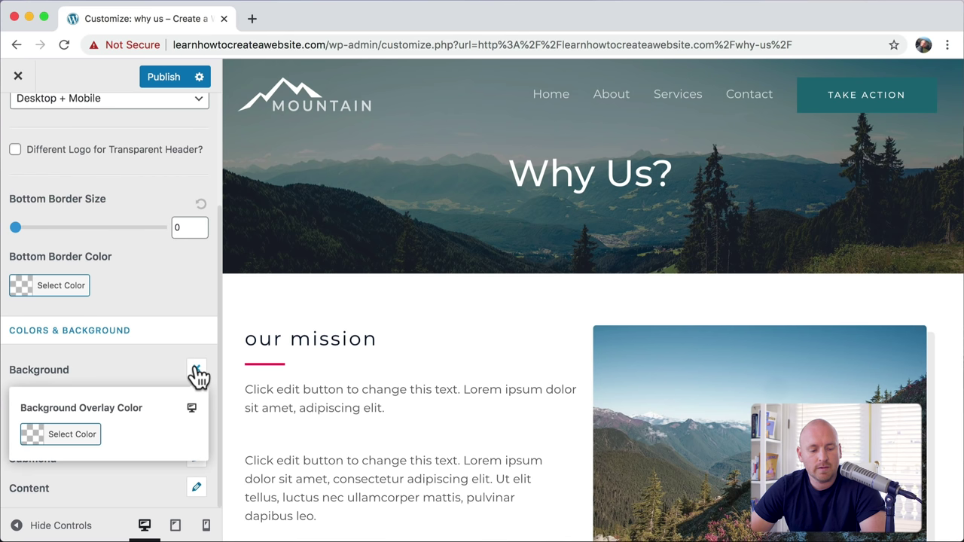
left_click(66, 441)
scroll(161, 443, "down", 4)
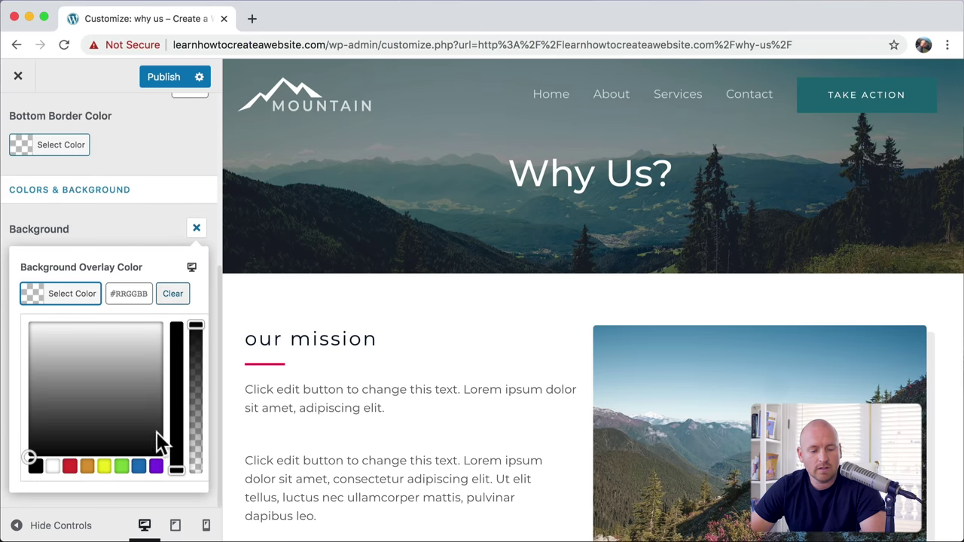
left_click(140, 467)
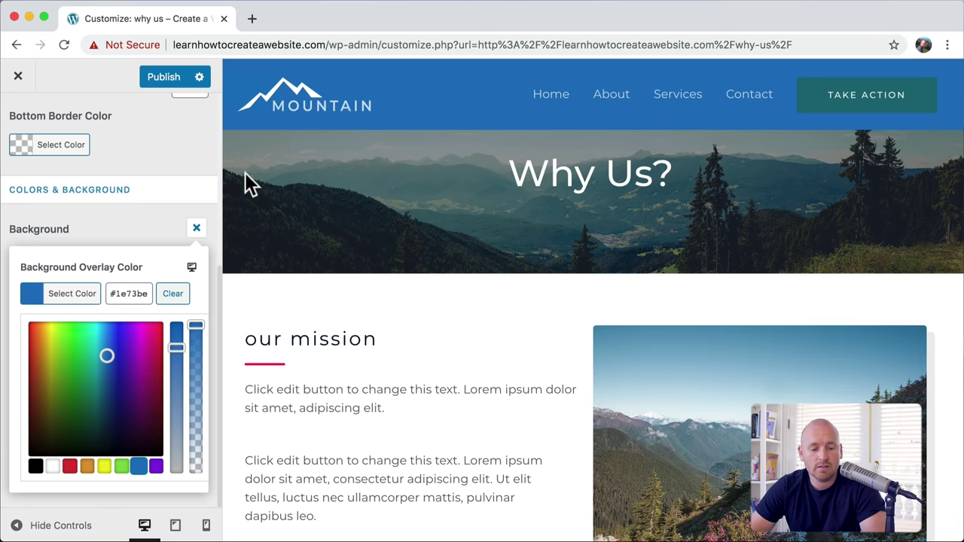
left_click(176, 299)
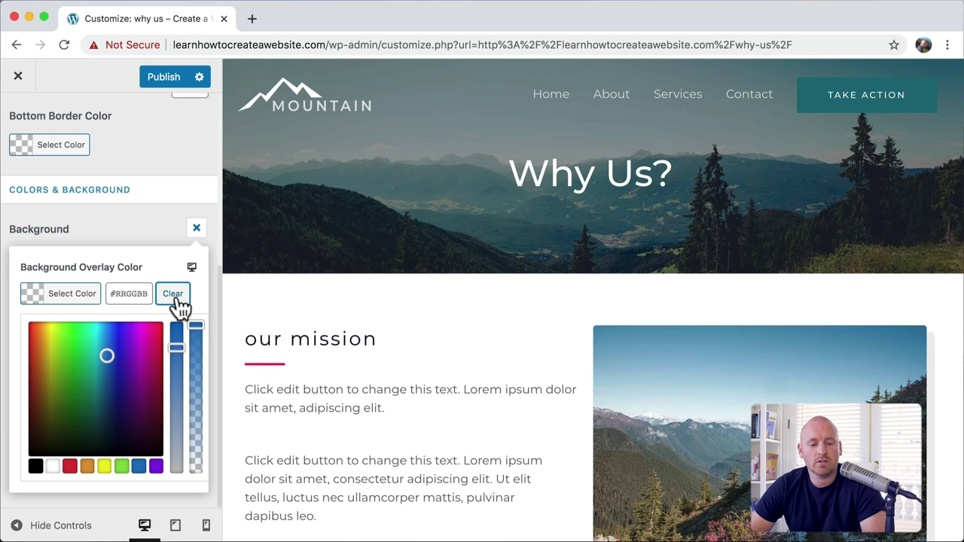
left_click(162, 221)
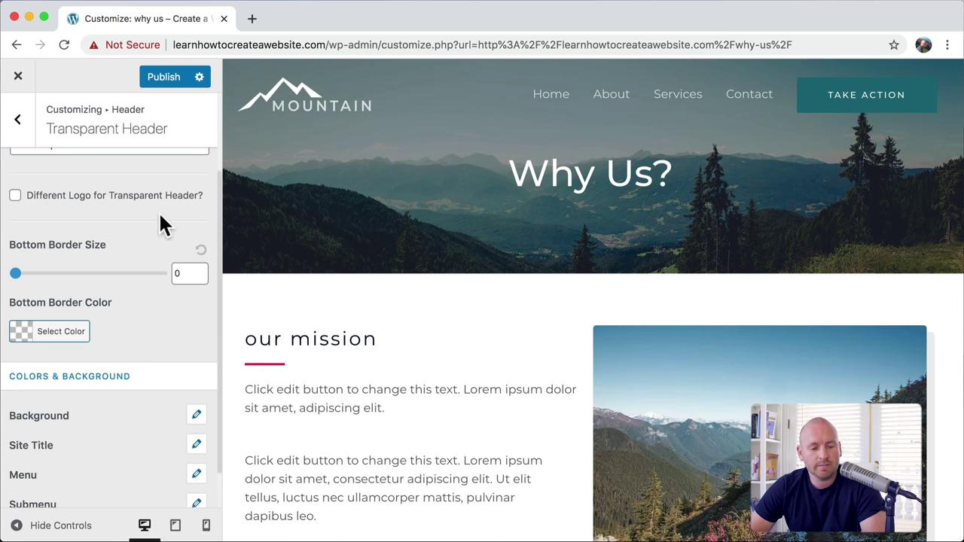
scroll(164, 361, "down", 2)
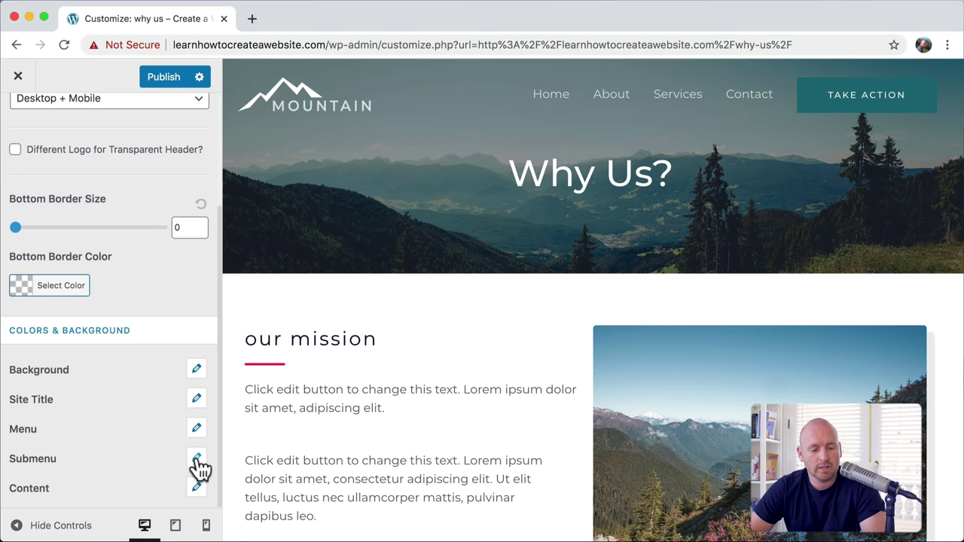
left_click(197, 459)
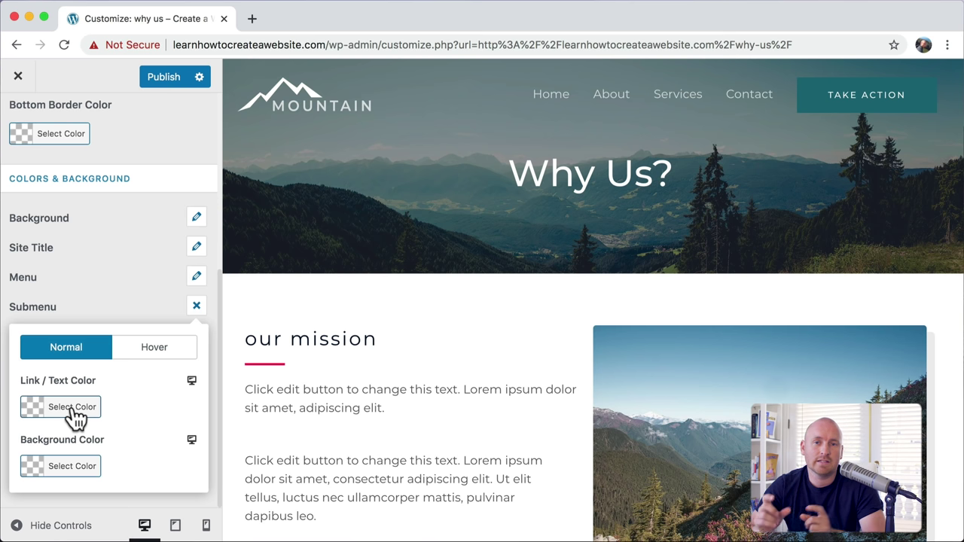
left_click(195, 305)
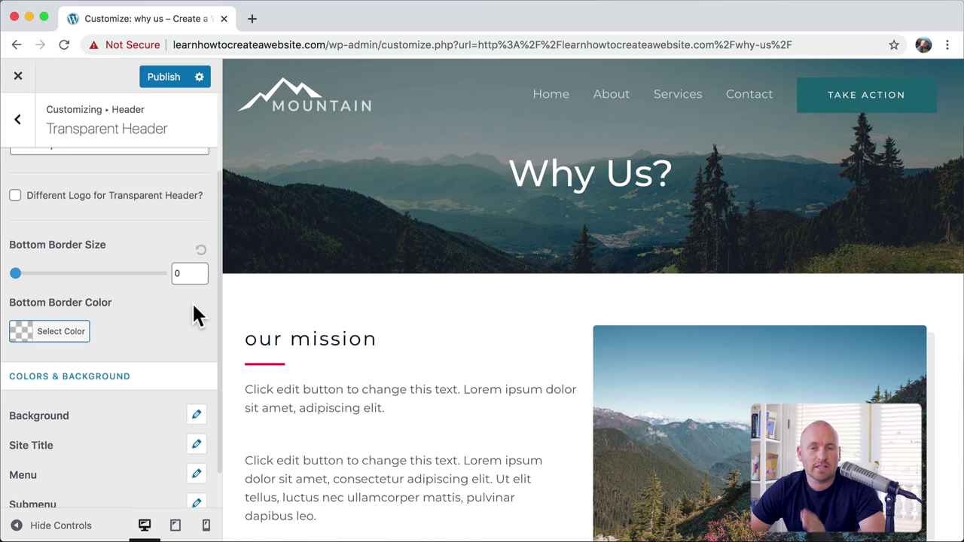
Step: Set the Primary Header layout to logo on the left with the menu on the right
left_click(20, 122)
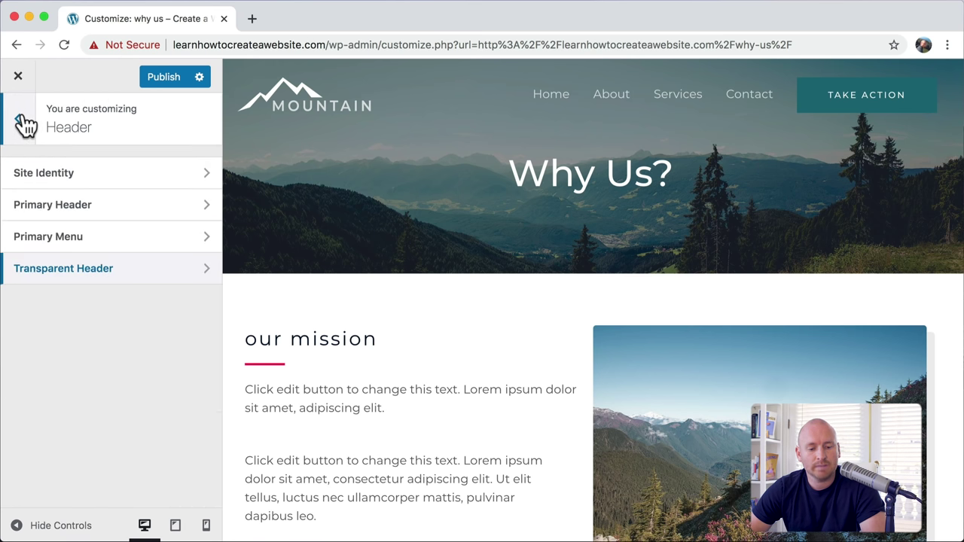
left_click(108, 206)
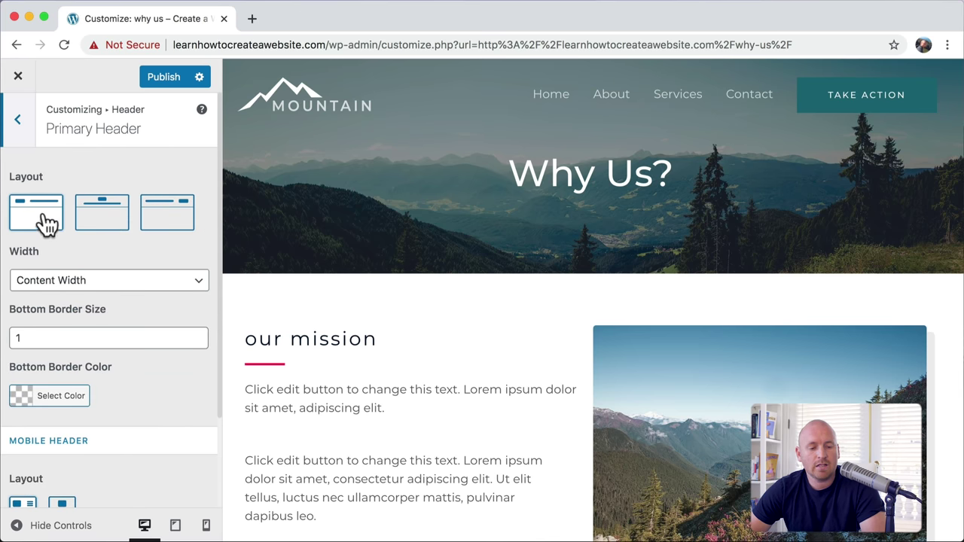
left_click(104, 218)
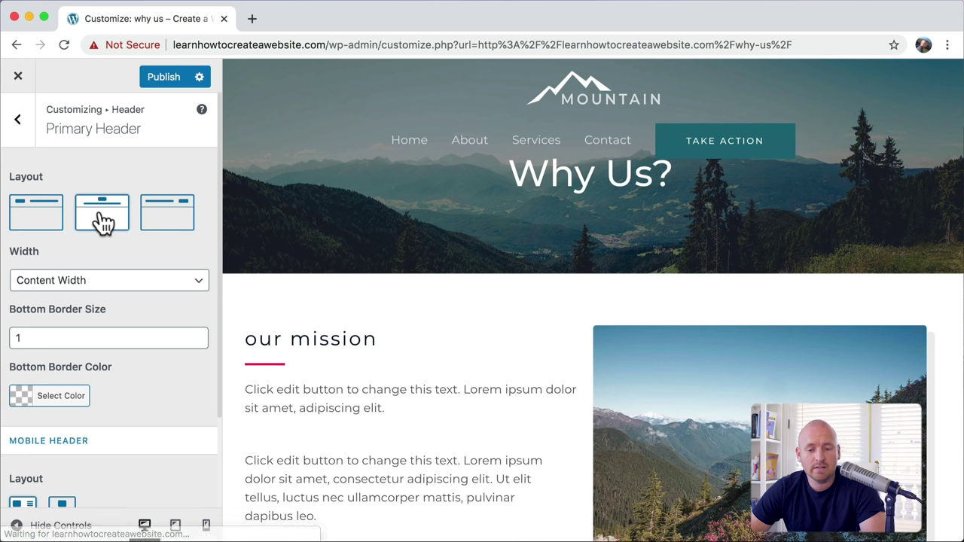
left_click(184, 221)
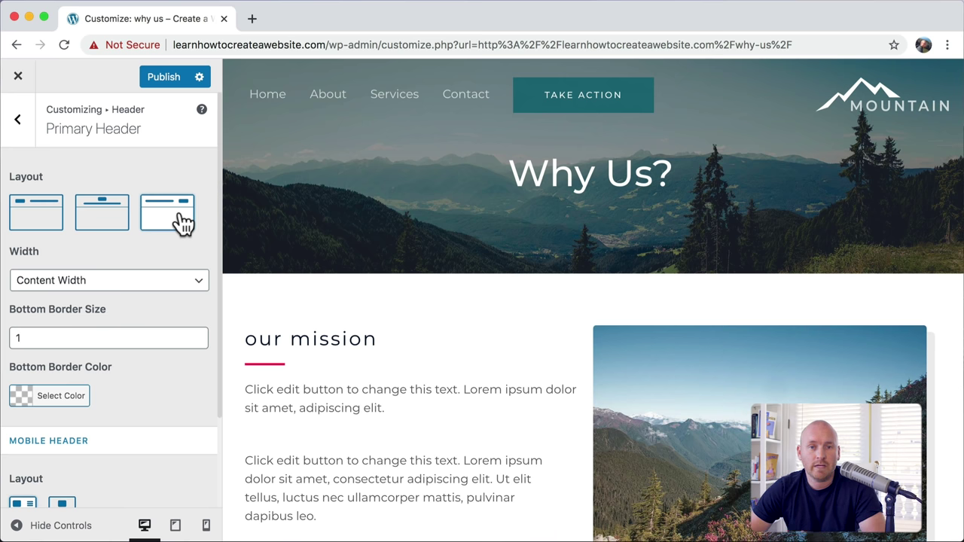
left_click(38, 224)
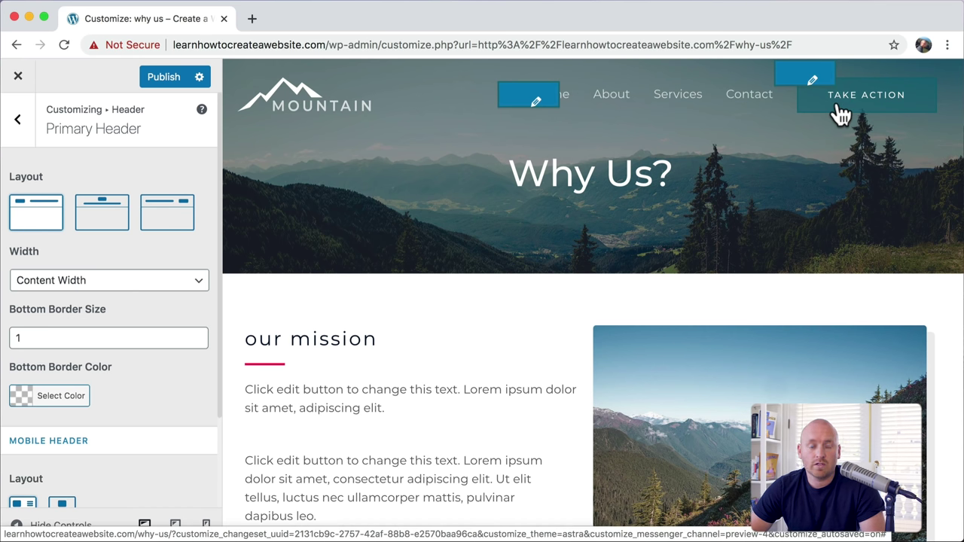
left_click(18, 126)
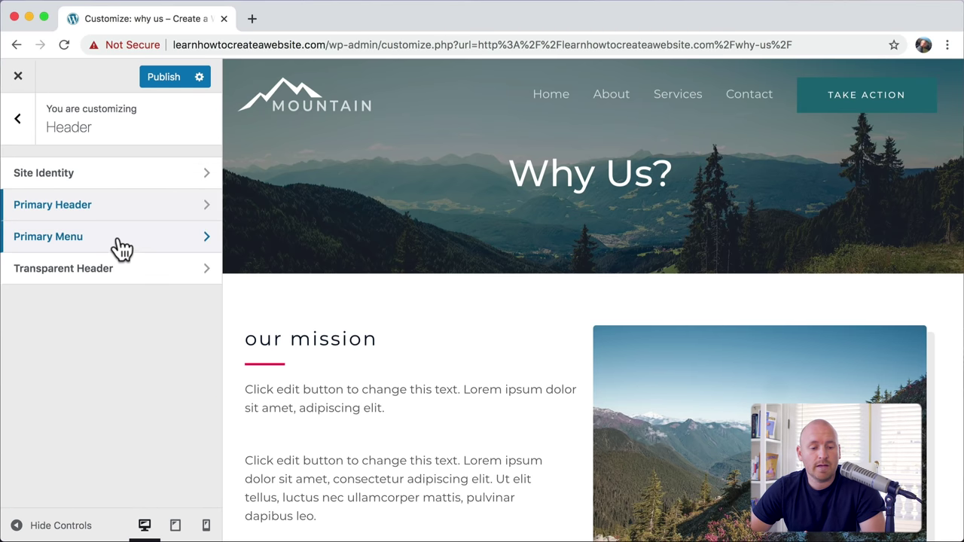
Step: In Primary Menu, set the Last Item in Menu option to Button
left_click(120, 247)
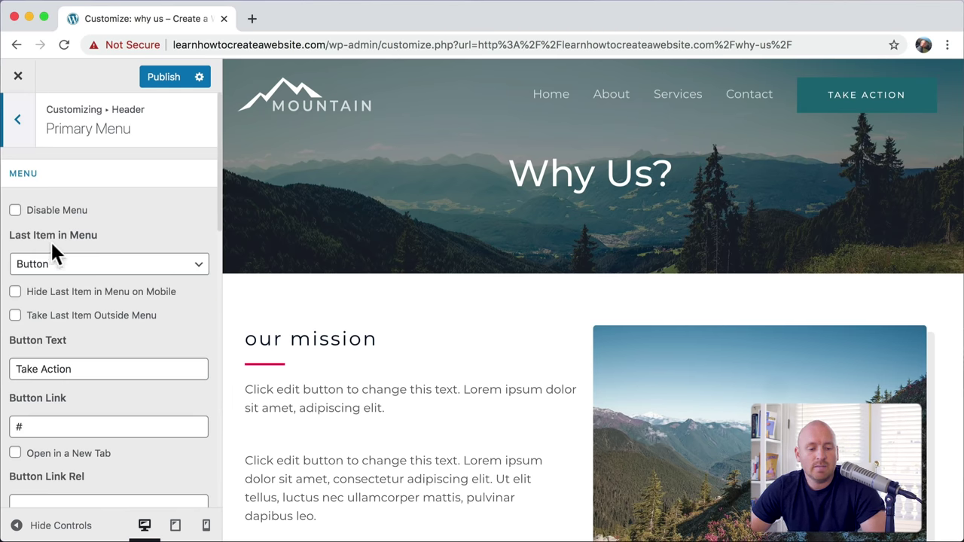
left_click(196, 263)
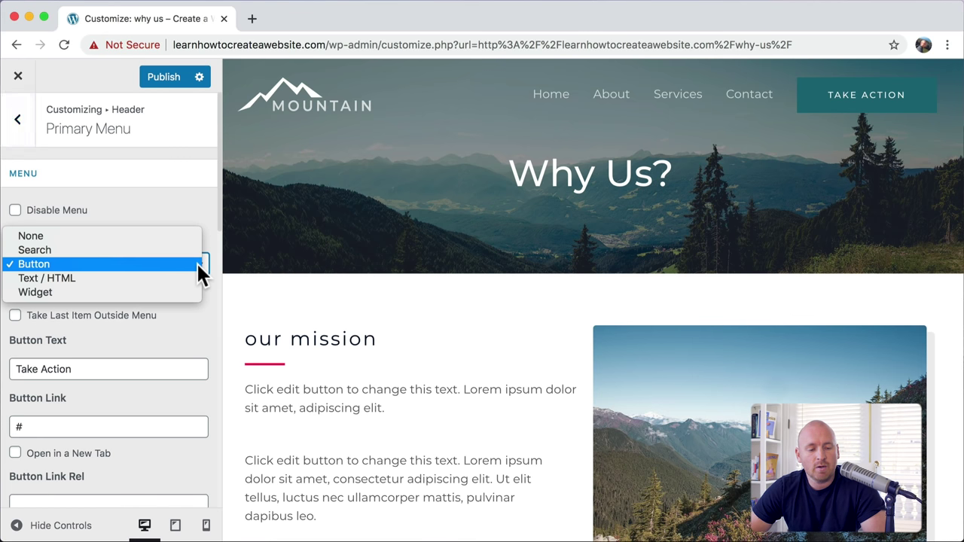
left_click(149, 250)
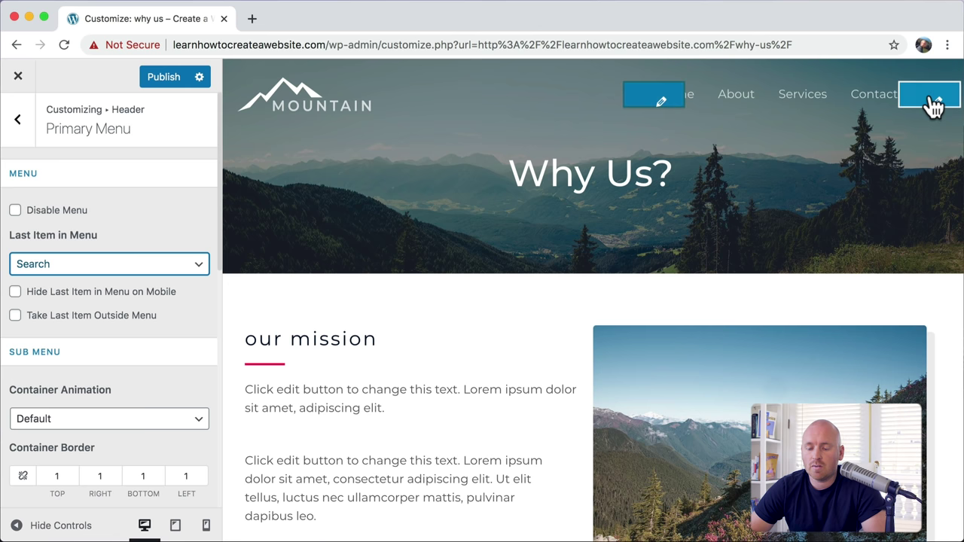
left_click(181, 264)
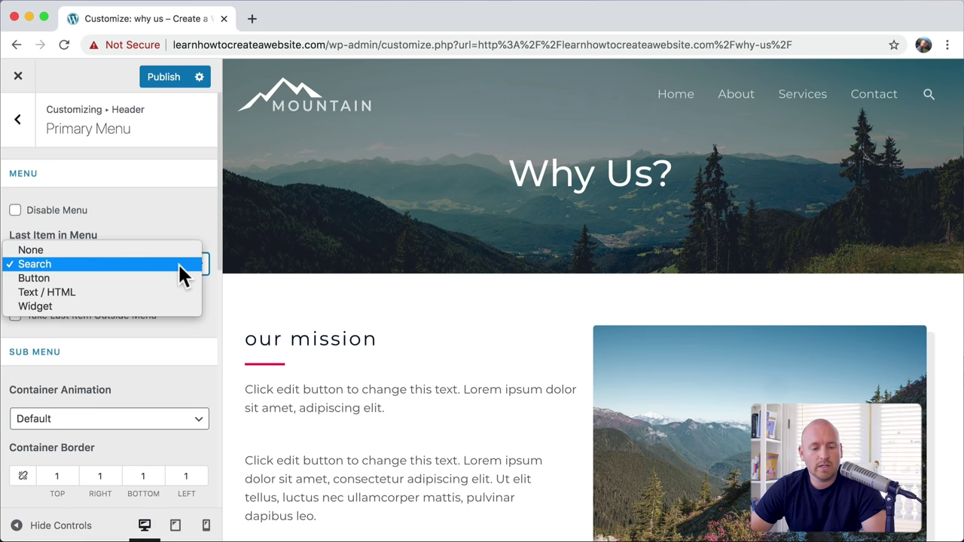
left_click(166, 252)
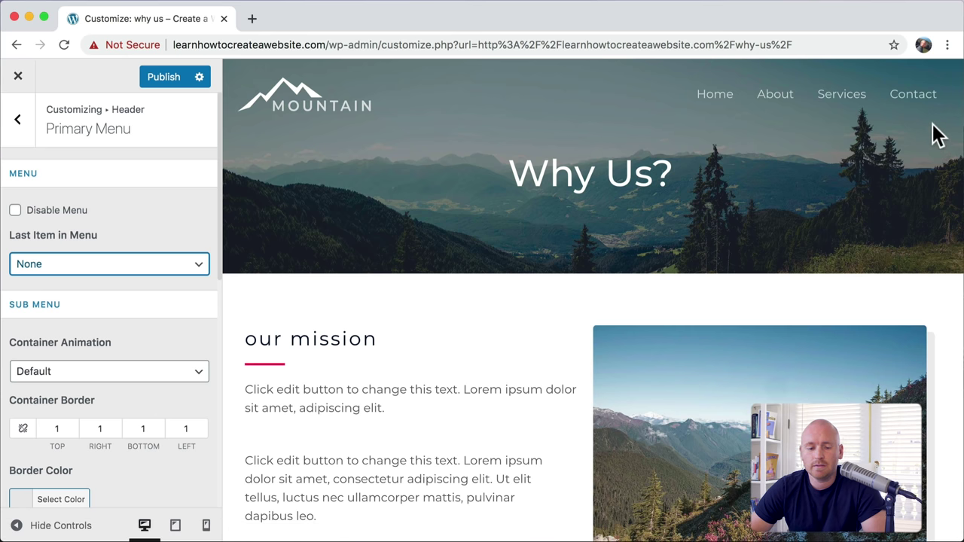
left_click(196, 268)
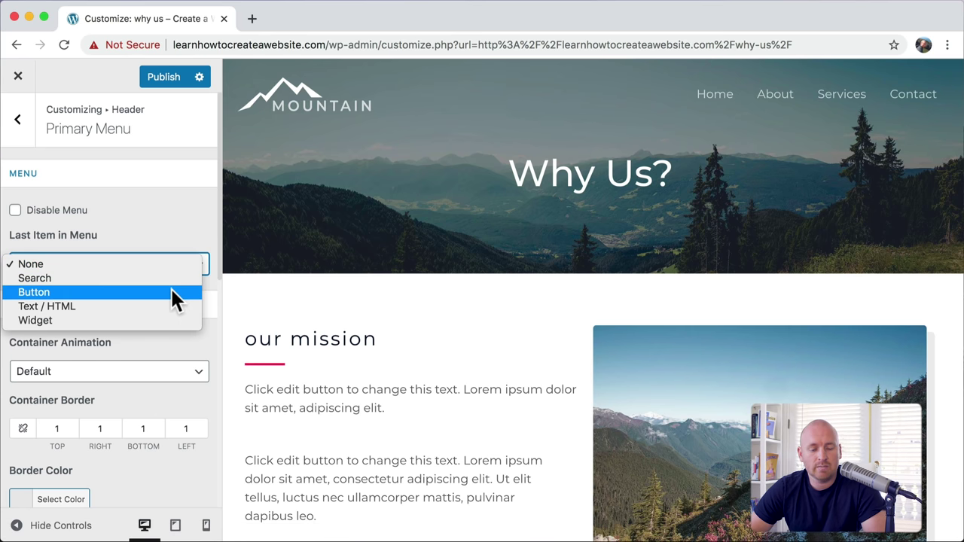
left_click(173, 294)
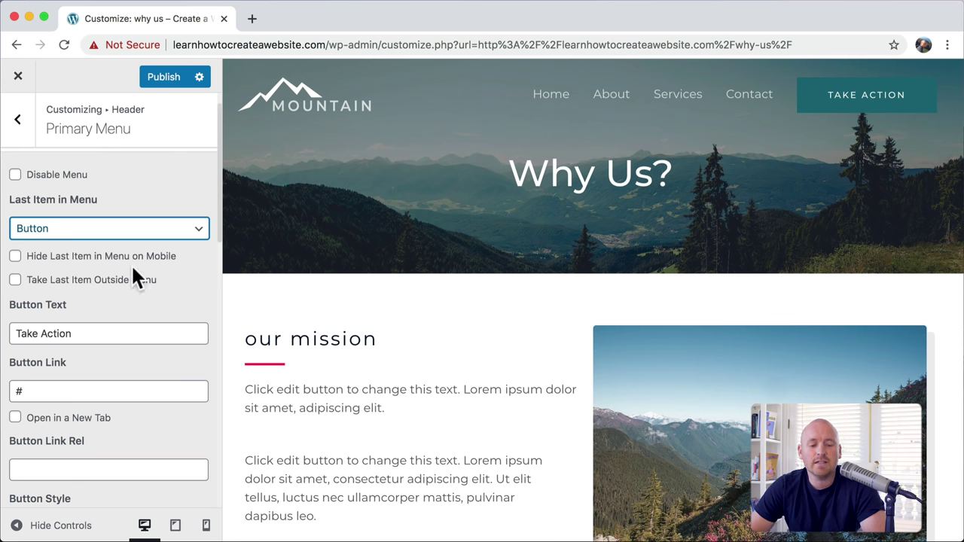
Step: Set the button link to /contact and its text to Contact, then open Customize Button Style
scroll(133, 269, "down", 3)
double_click(44, 303)
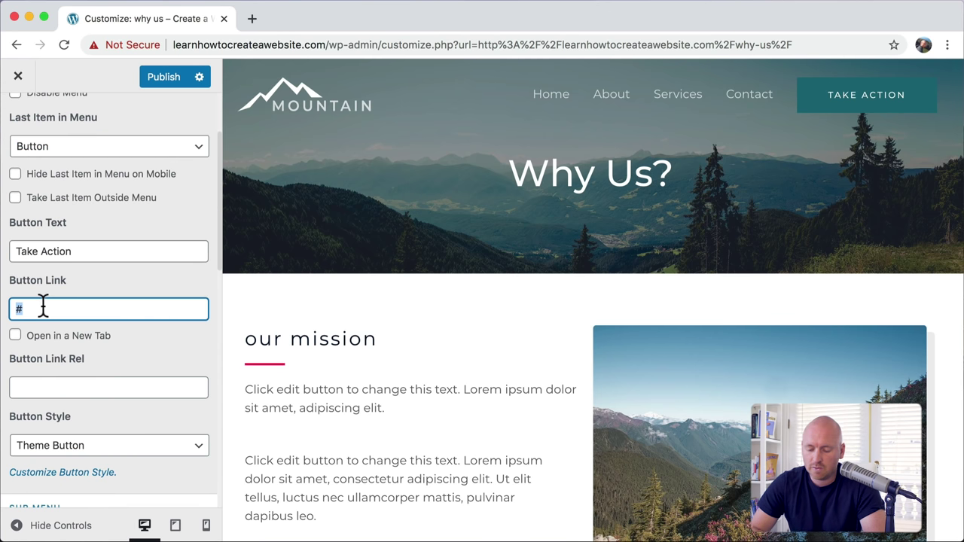
type("/contac")
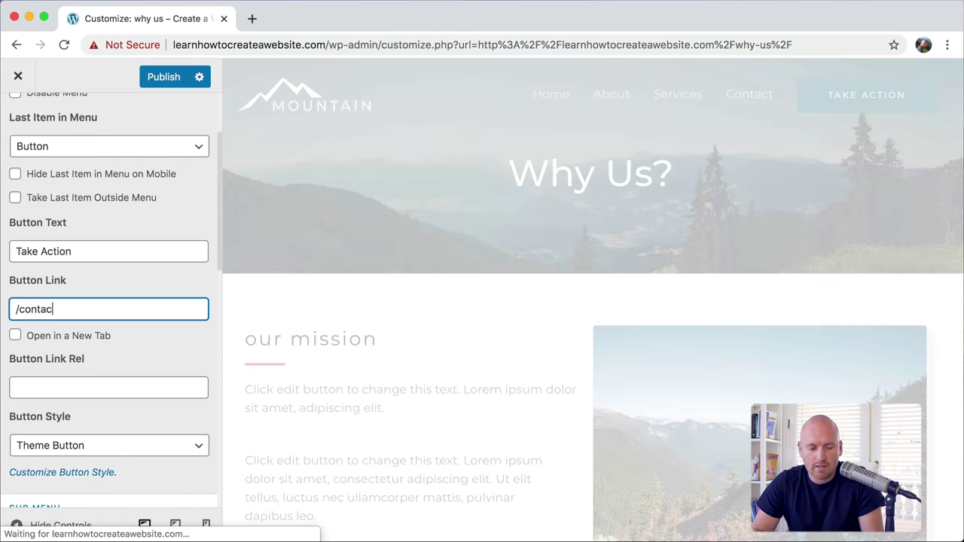
type("t")
left_click(93, 253)
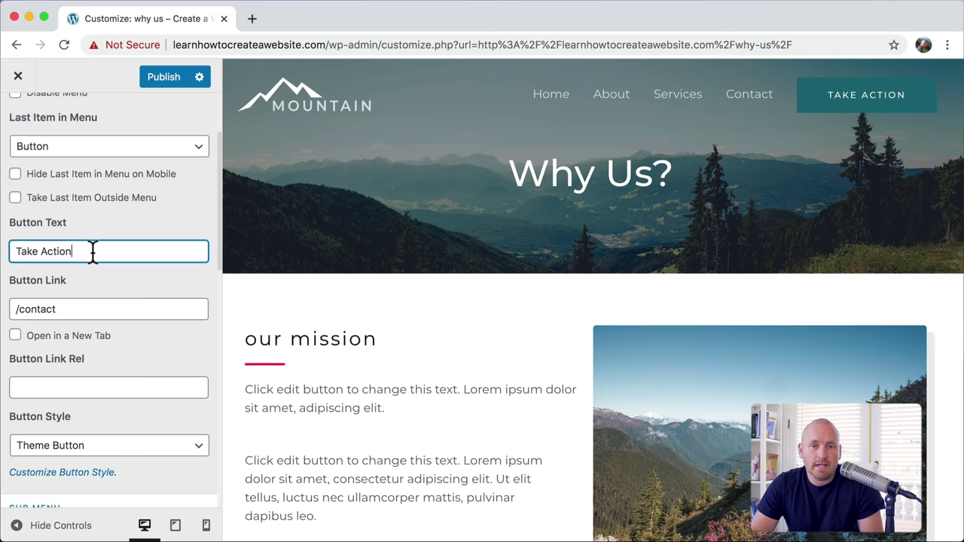
key("super+a")
type("Contac")
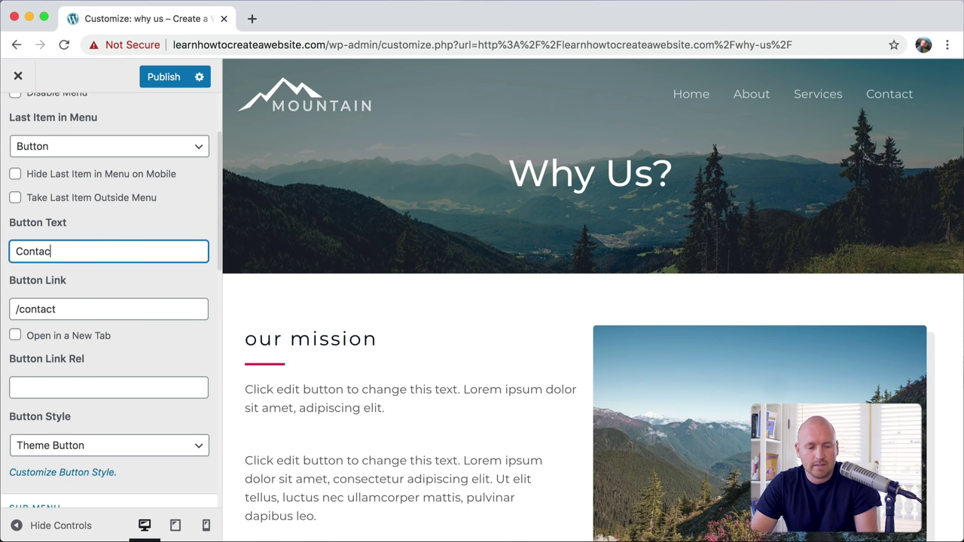
type("t")
key("Tab")
scroll(136, 217, "down", 5)
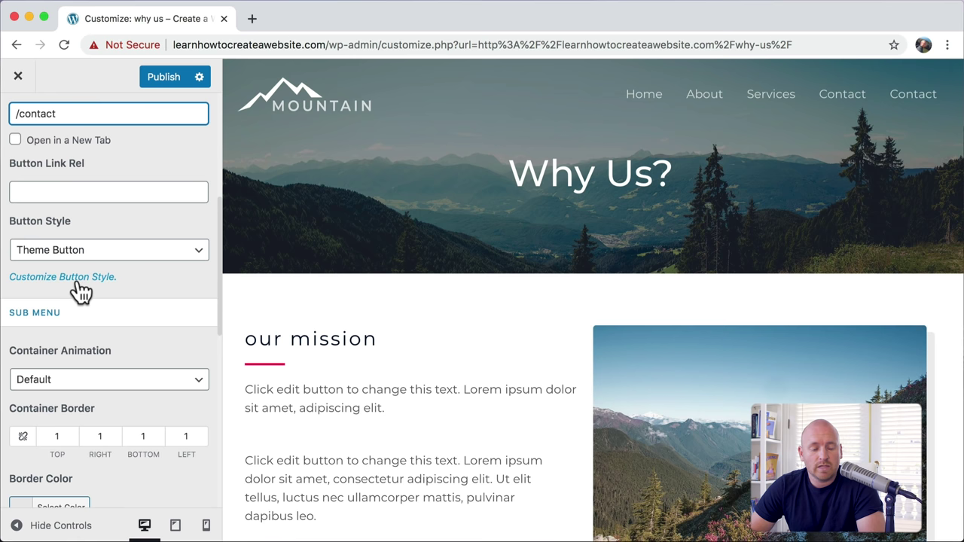
left_click(78, 279)
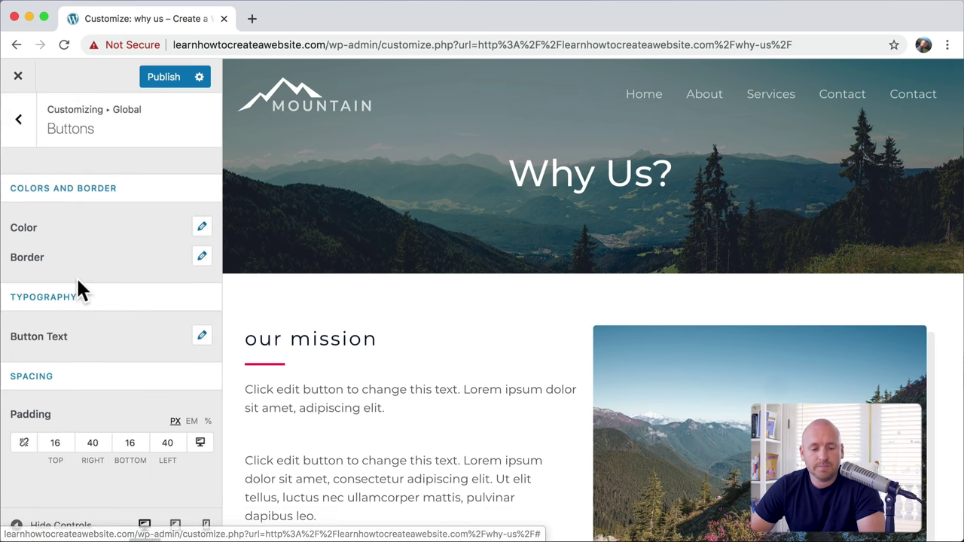
Step: Give site buttons a blue background colour, publish, and exit to the live page
left_click(206, 234)
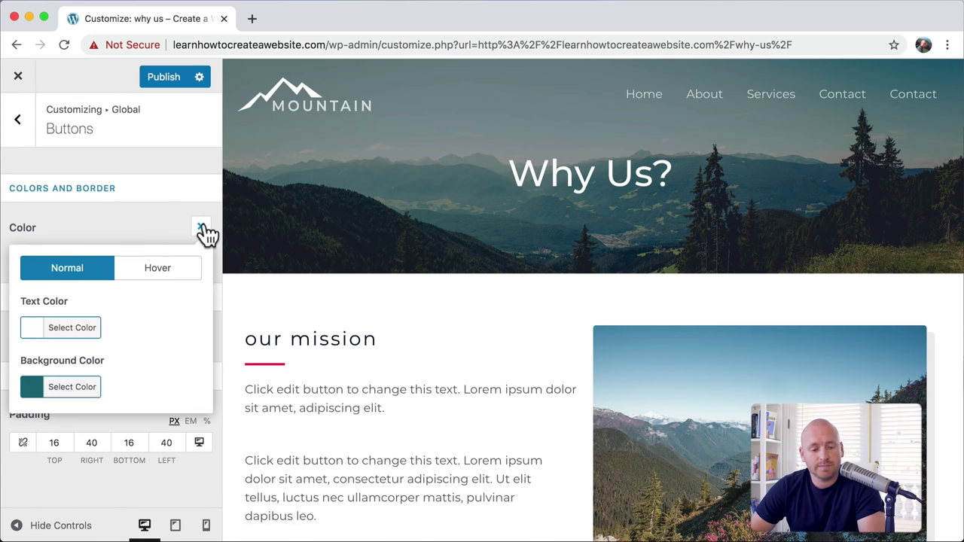
left_click(79, 394)
left_click_drag(112, 459, 90, 458)
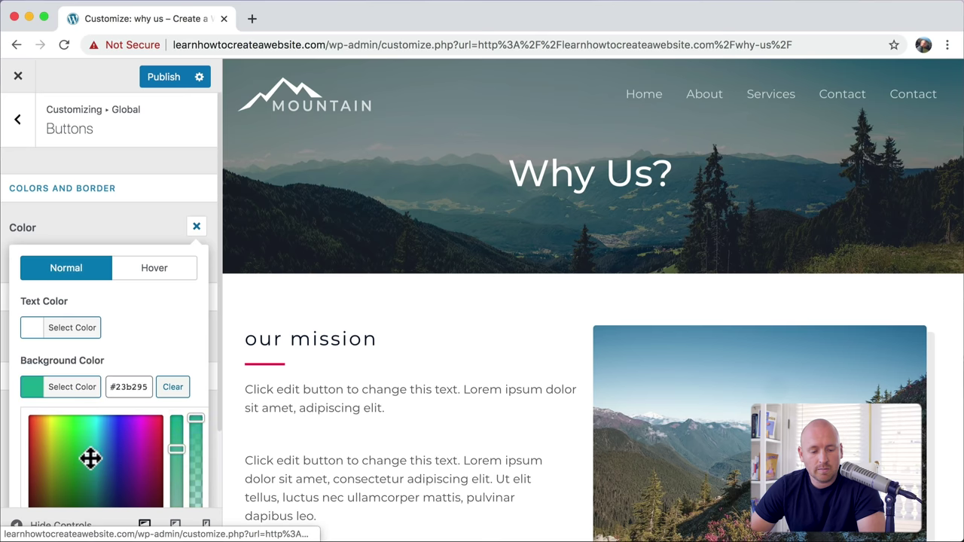
left_click(154, 235)
left_click(166, 84)
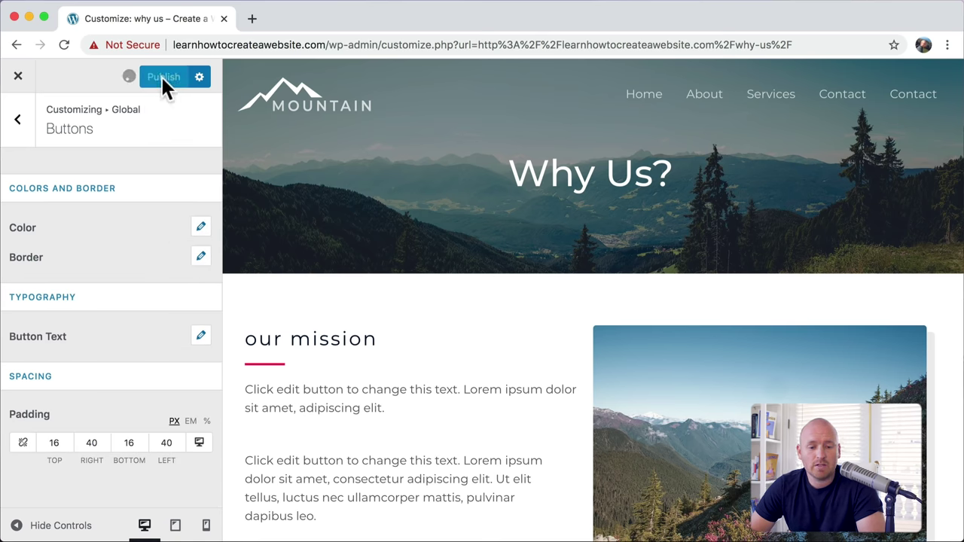
left_click(20, 81)
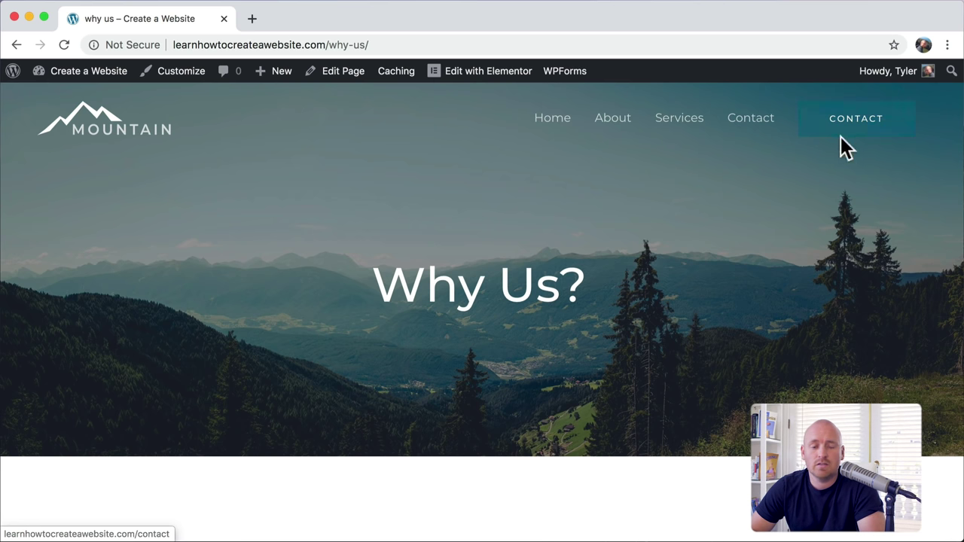
Step: Remove the Contact text link from the Navigation menu, publish, and exit the Customizer
left_click(178, 78)
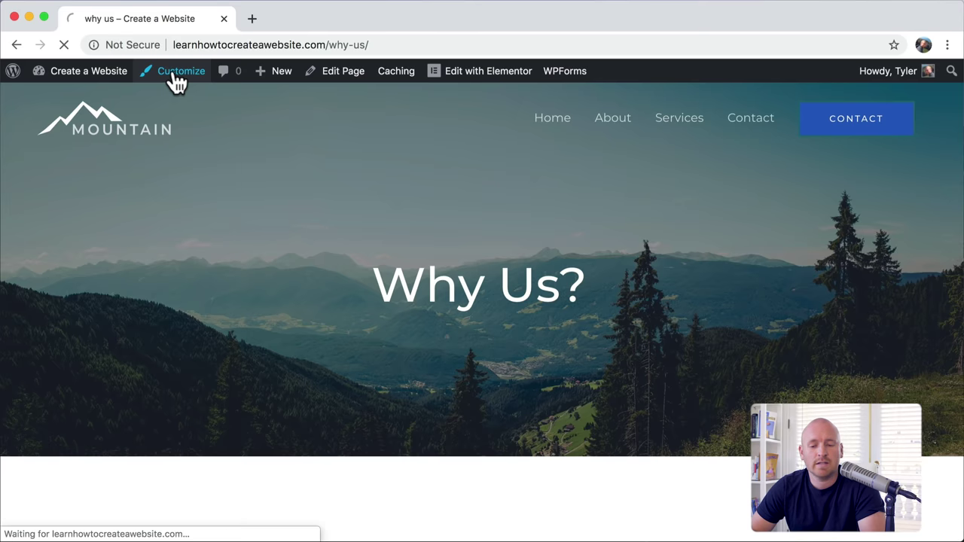
left_click(124, 406)
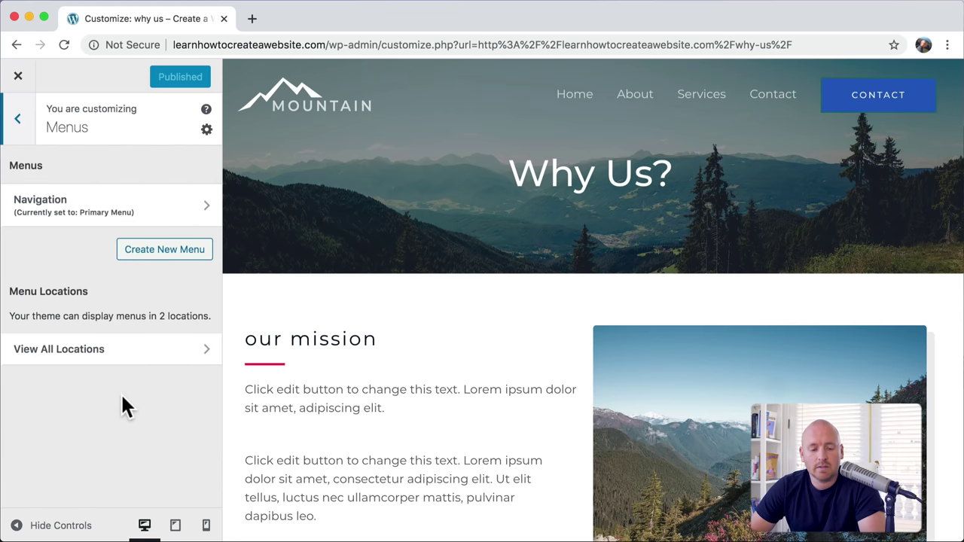
left_click(159, 218)
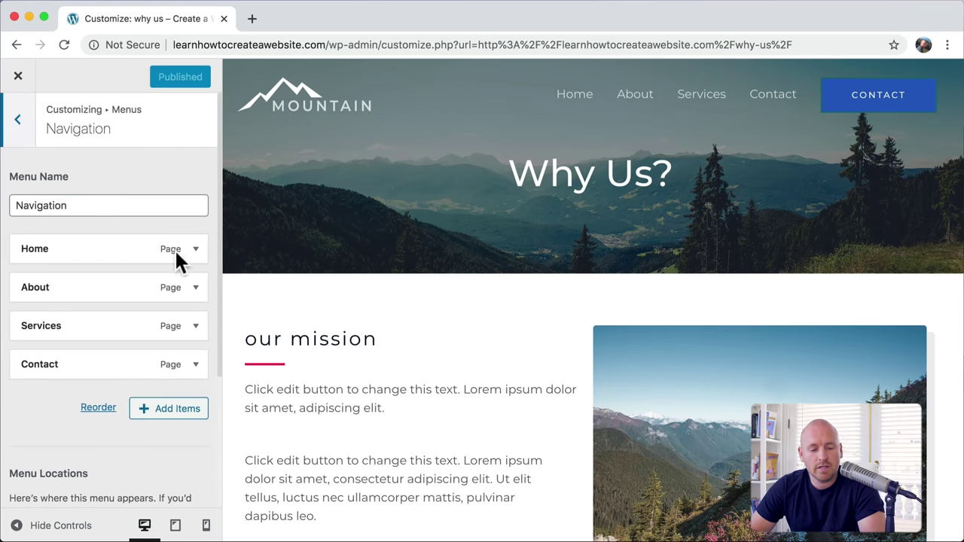
left_click(193, 368)
scroll(195, 373, "down", 4)
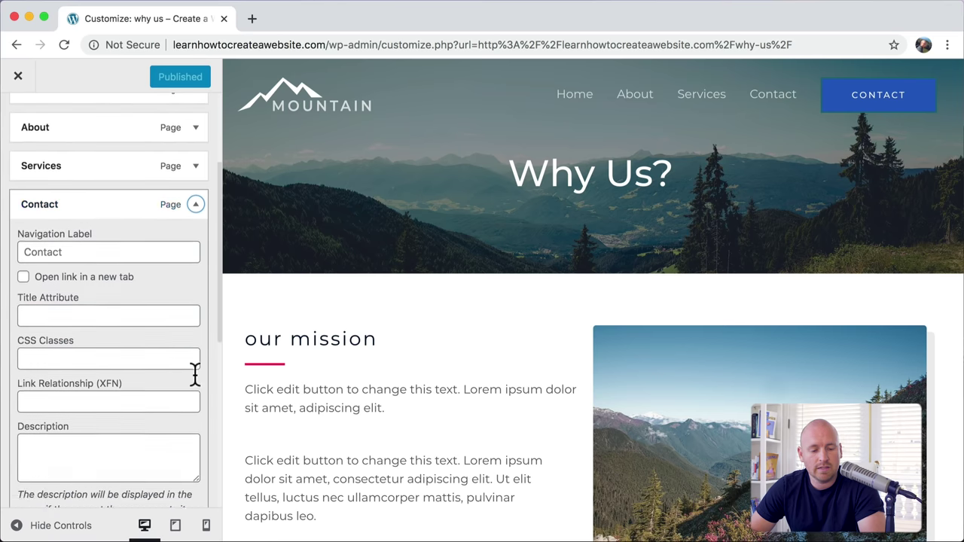
scroll(195, 373, "down", 2)
left_click(34, 374)
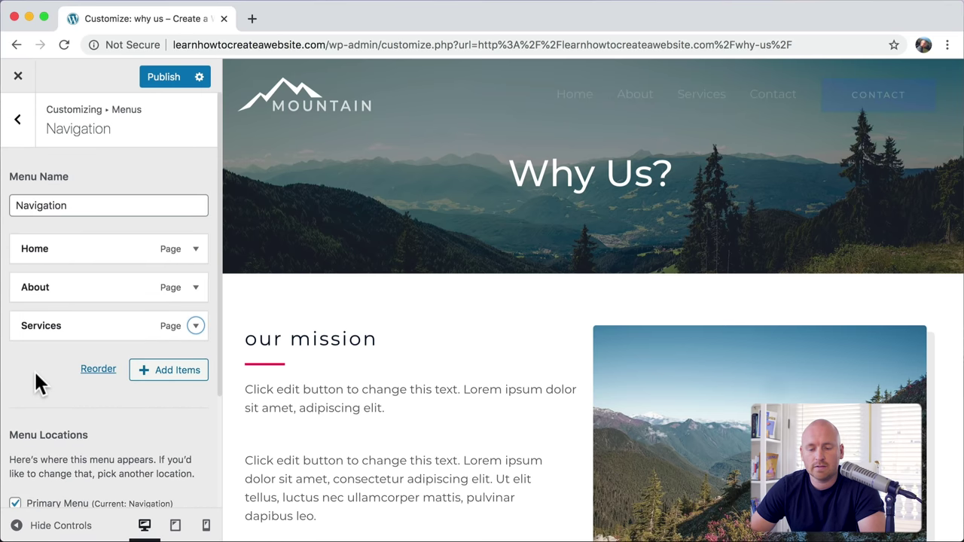
left_click(159, 76)
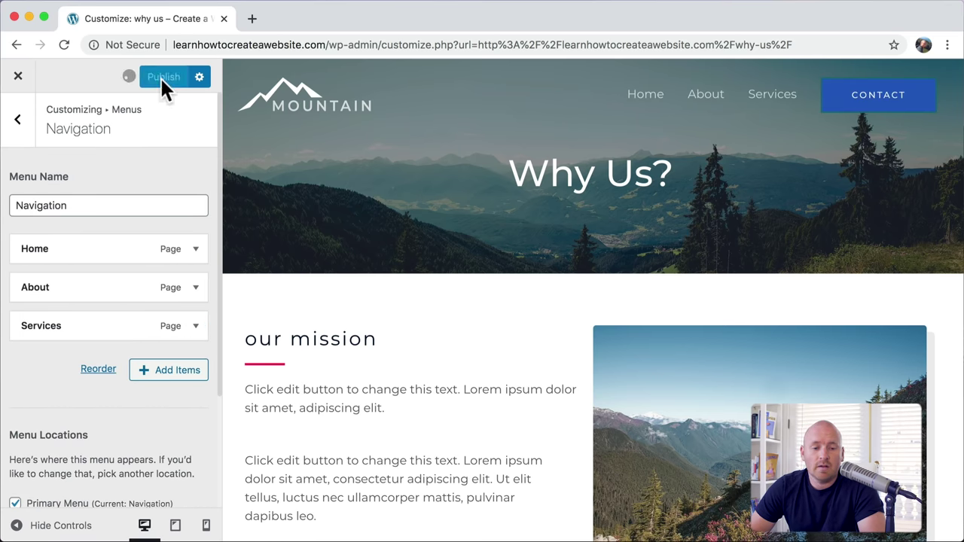
left_click(19, 79)
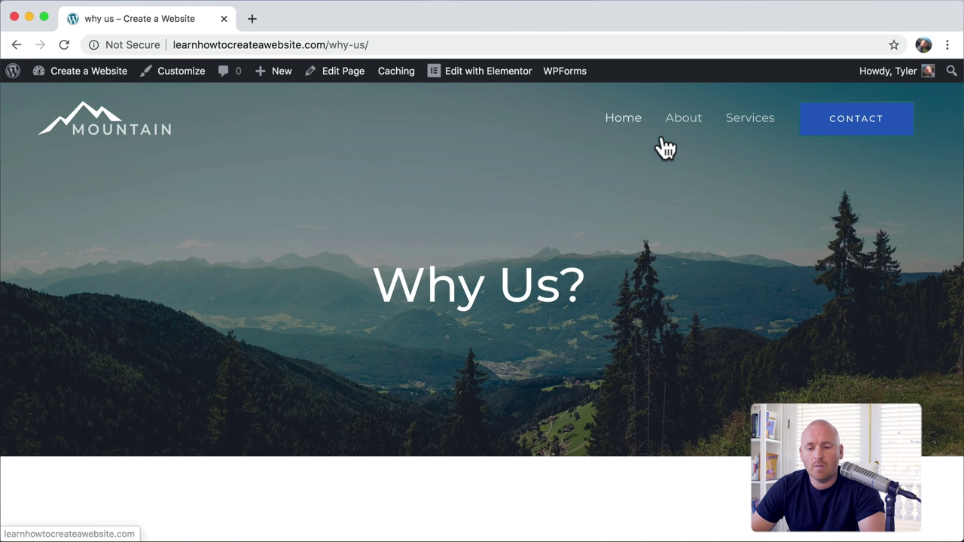
Step: Confirm the header Contact button opens the Contact page, then return home via the Mountain logo
left_click(887, 128)
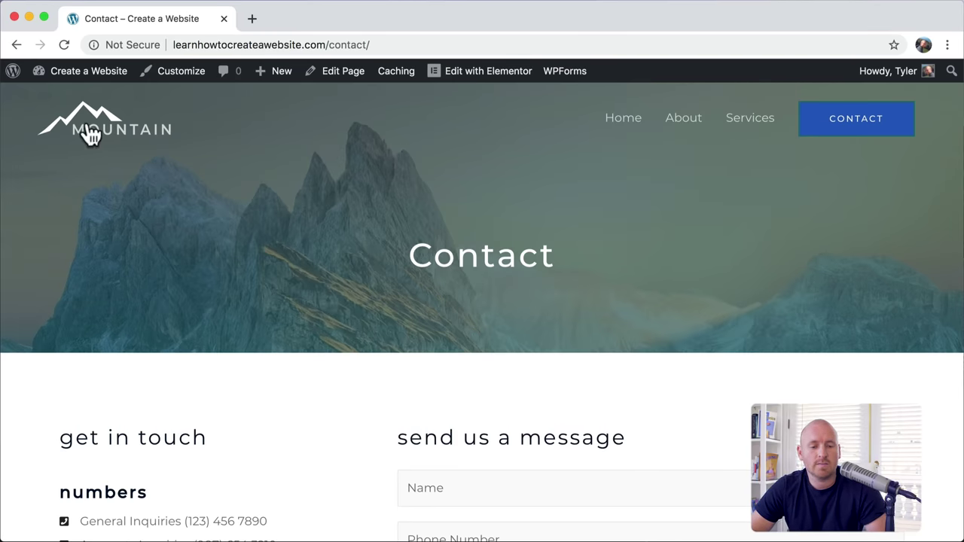
left_click(89, 133)
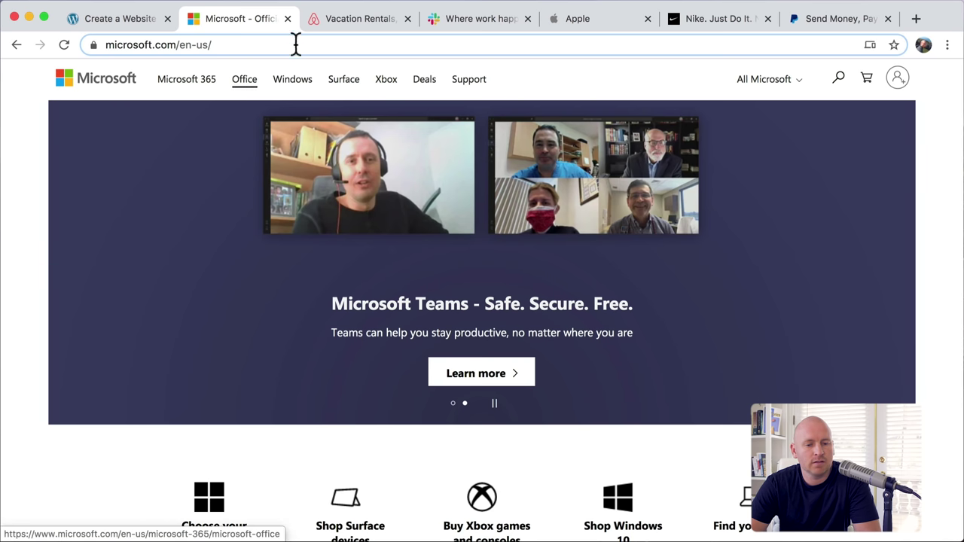
Step: Flip through the Airbnb, Slack, Apple, Nike and PayPal example site tabs
left_click(351, 27)
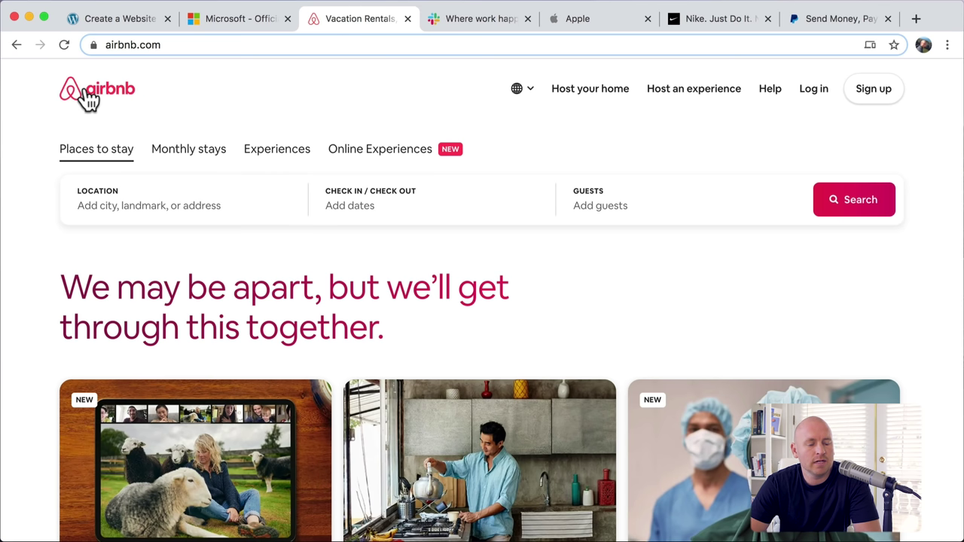
left_click(474, 22)
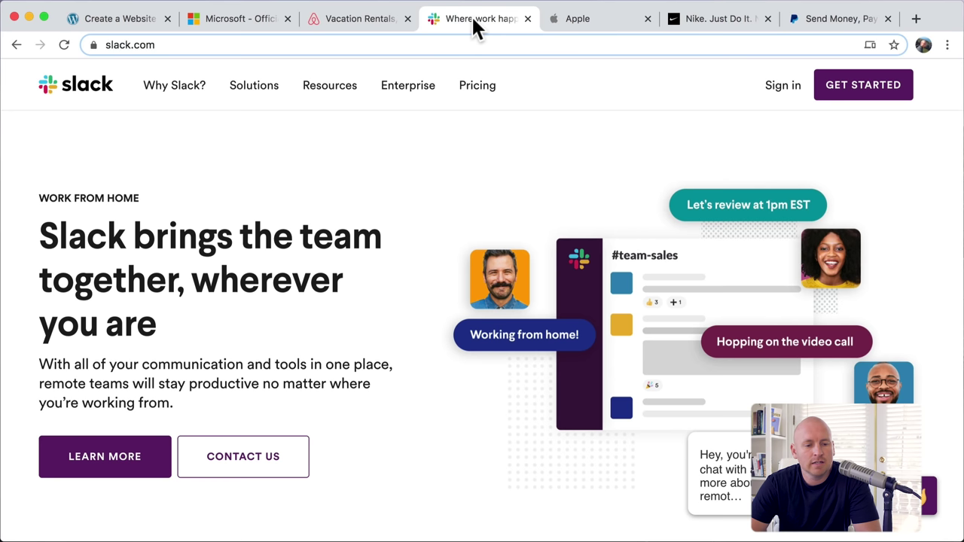
mouse_move(157, 99)
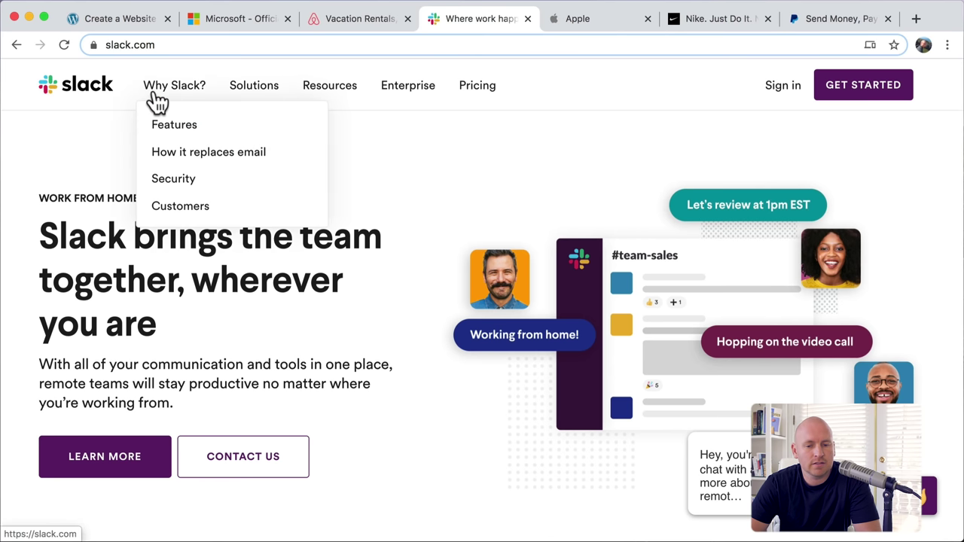
left_click(609, 21)
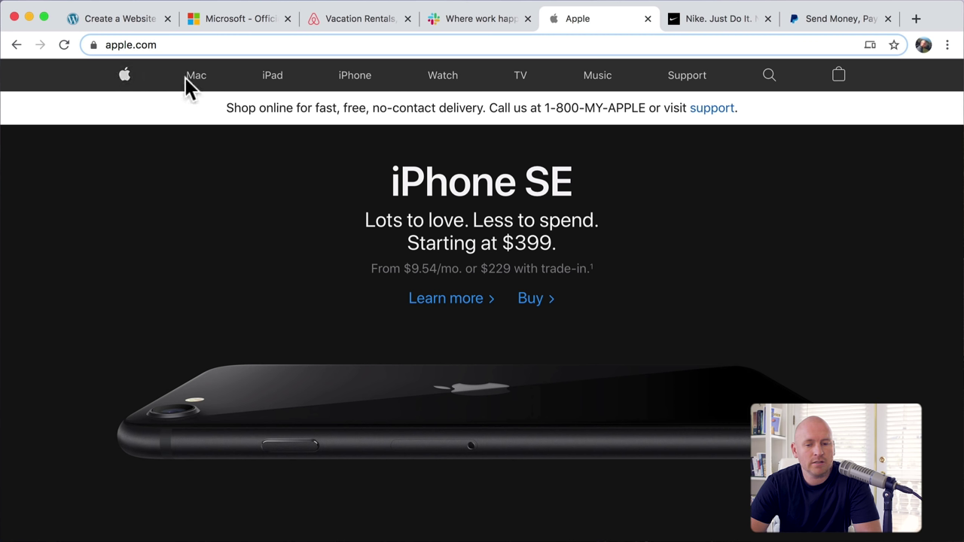
left_click(716, 20)
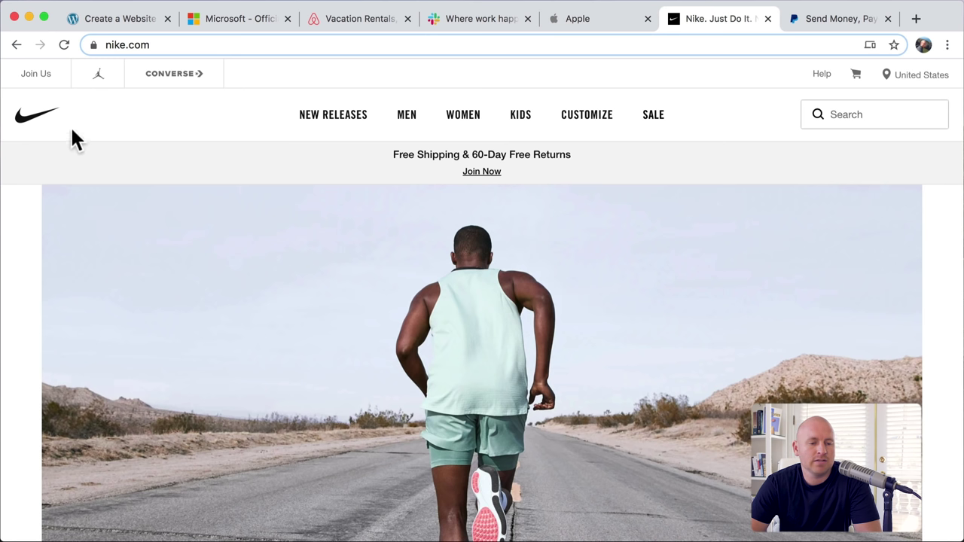
left_click(813, 21)
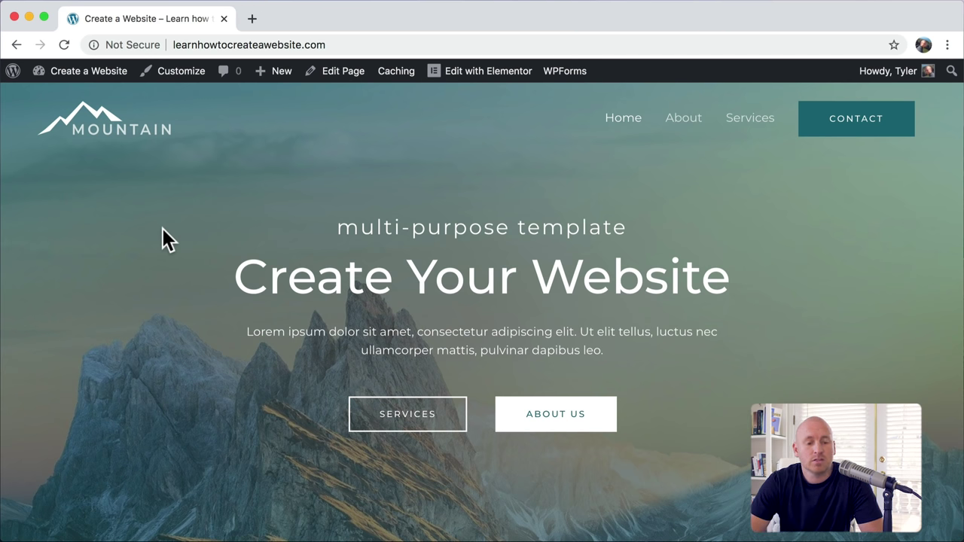
Step: Open the Customizer's Header > Site Identity logo upload window, plus a new blank browser tab
left_click(182, 75)
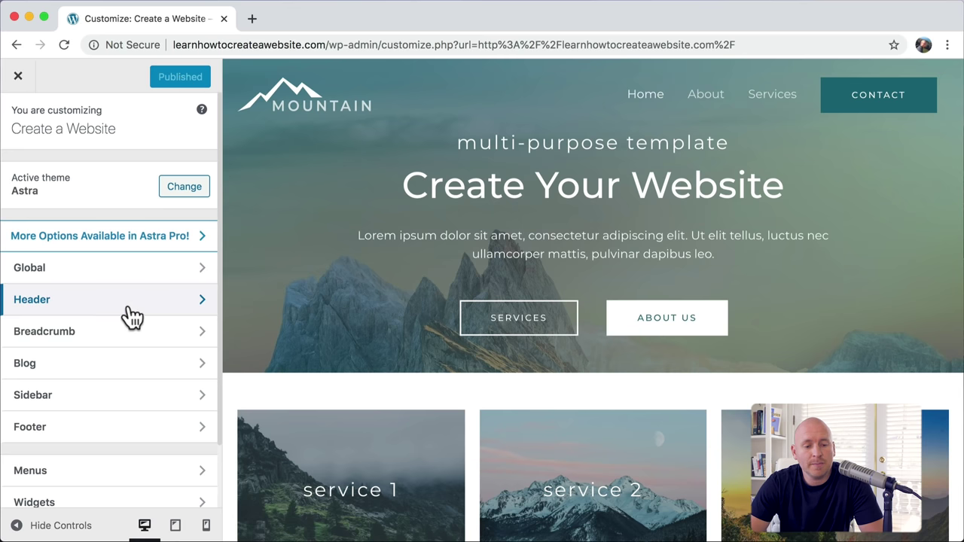
left_click(129, 317)
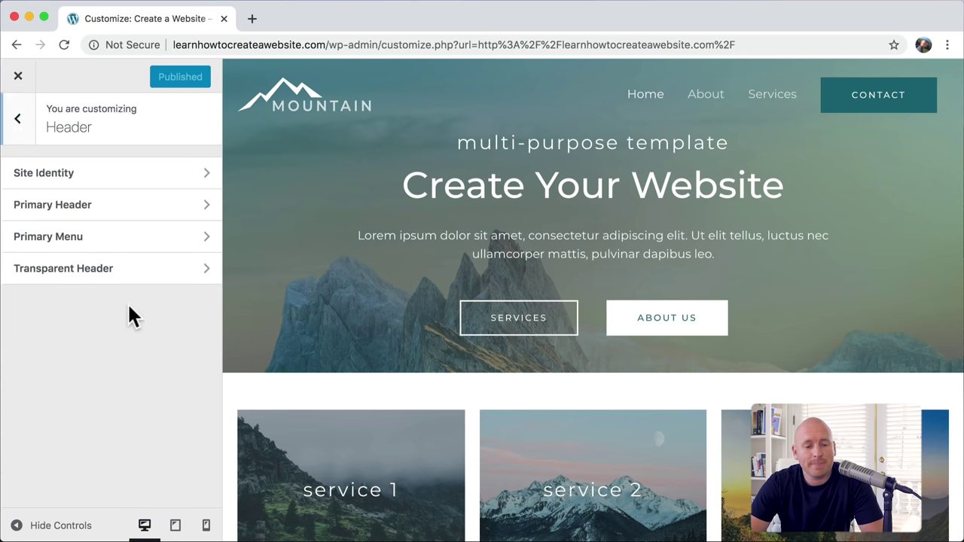
left_click(170, 184)
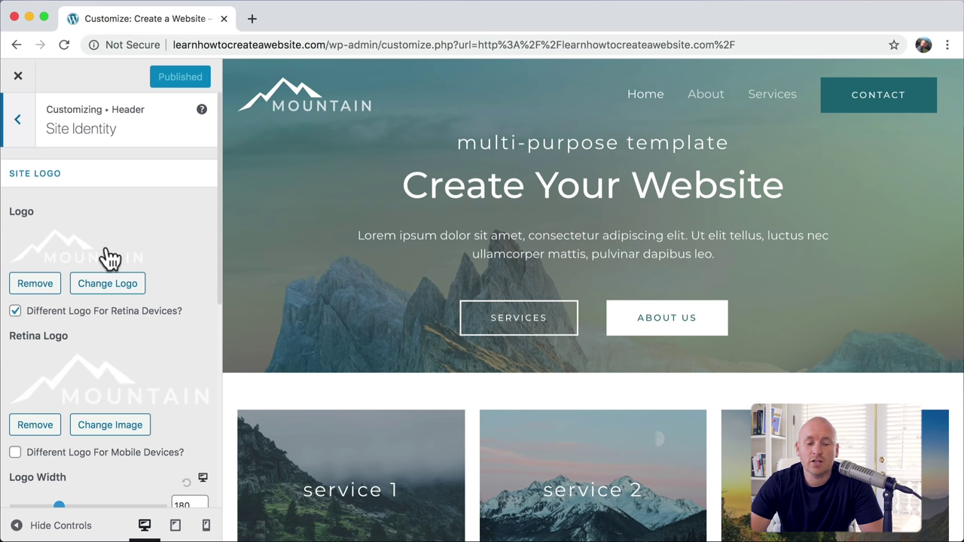
left_click(104, 285)
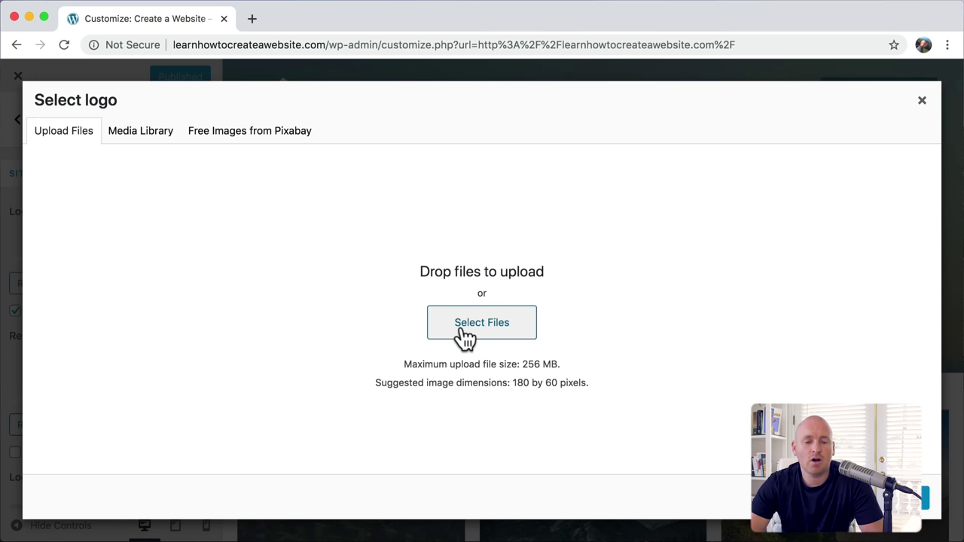
left_click(251, 19)
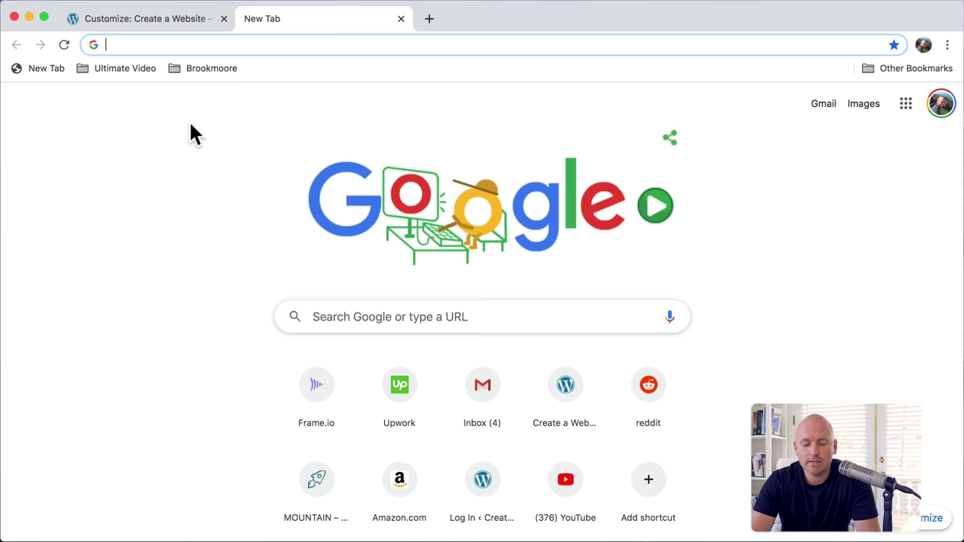
Step: Load photopea.com in the new tab
type("ph")
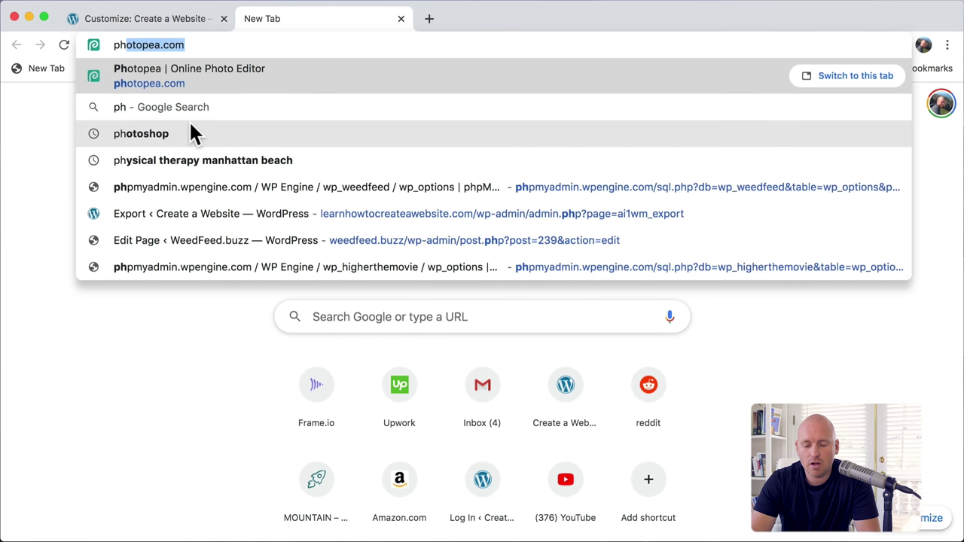
type("otope")
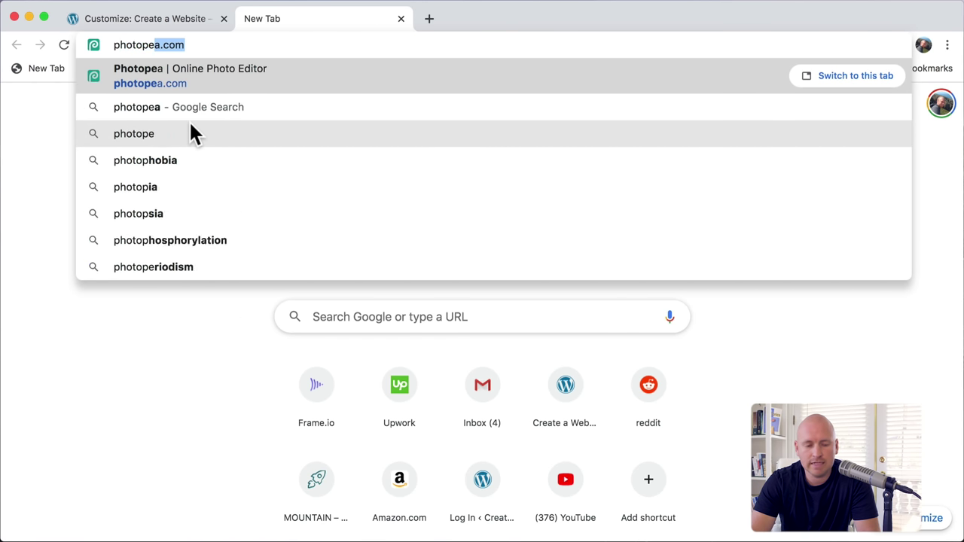
type("a.com")
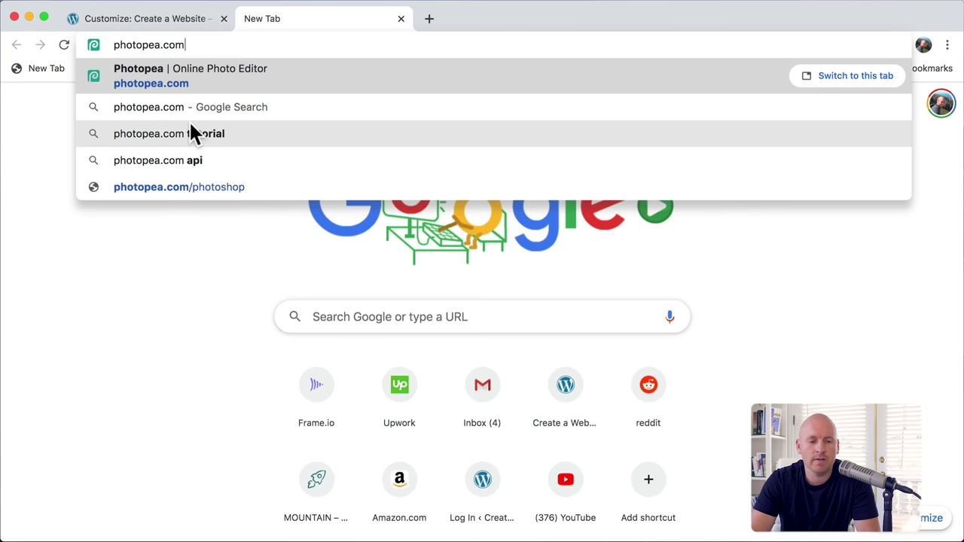
key("Return")
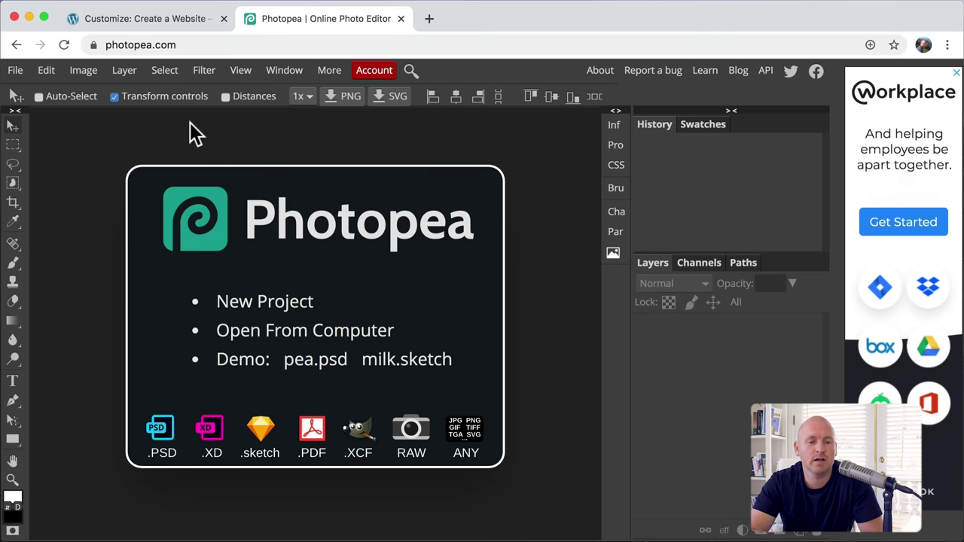
Step: Create a new Photopea document named Logo with a transparent background
left_click(15, 72)
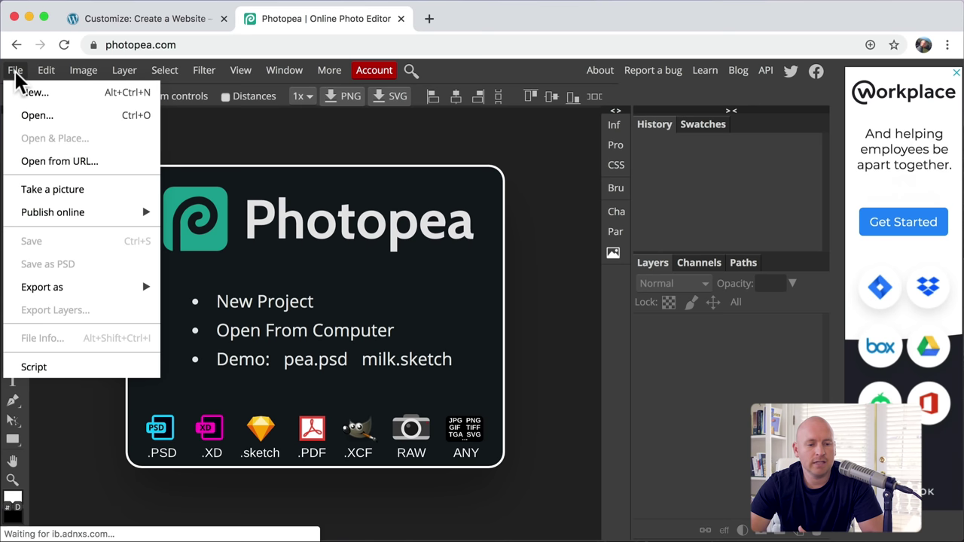
left_click(47, 94)
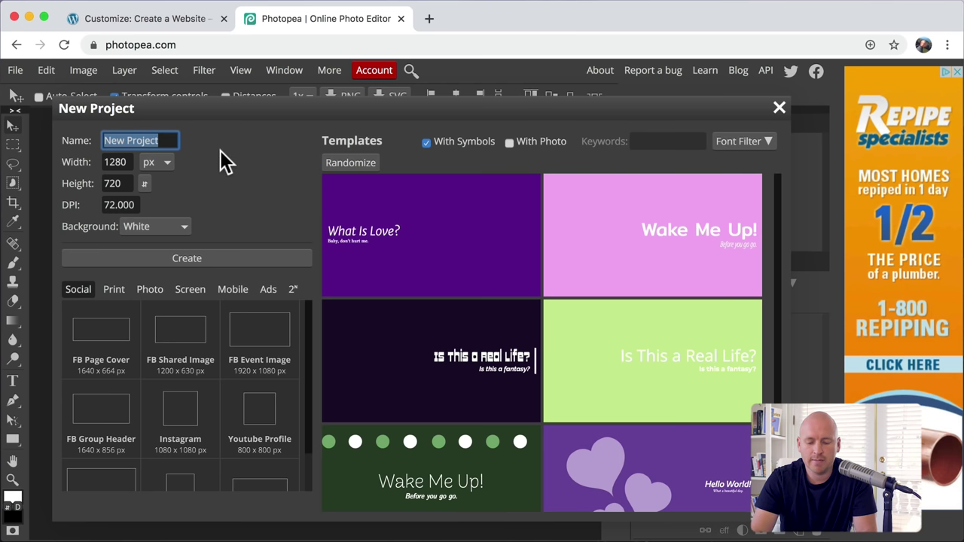
type("Logo")
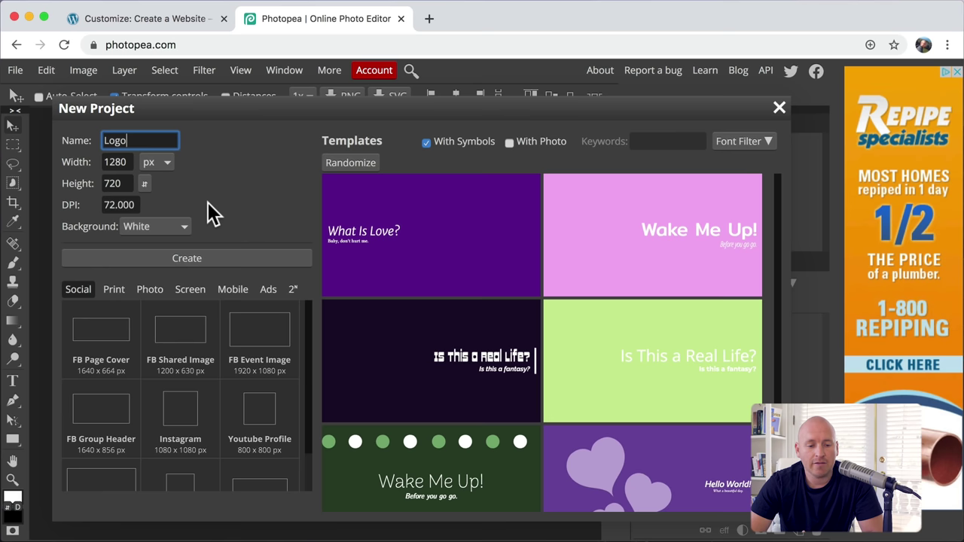
left_click(178, 226)
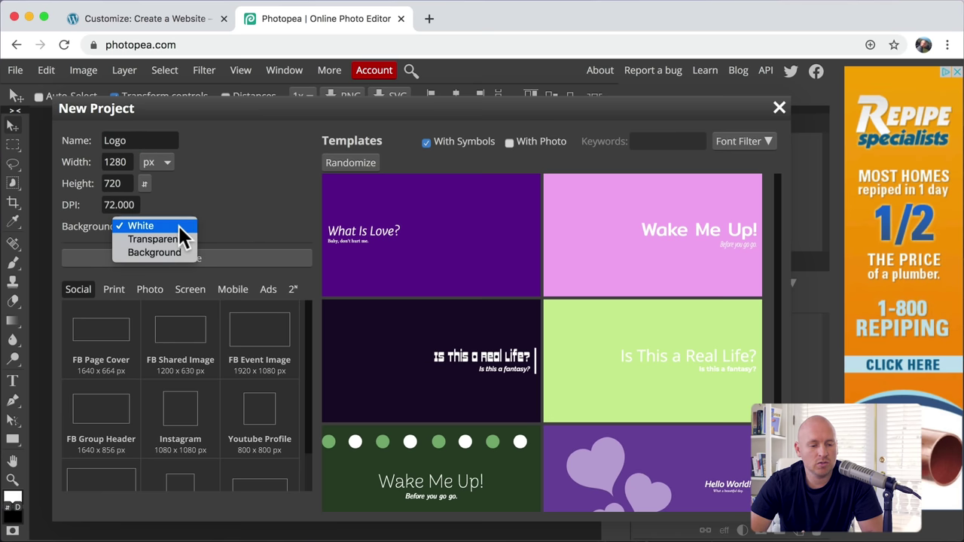
left_click(171, 239)
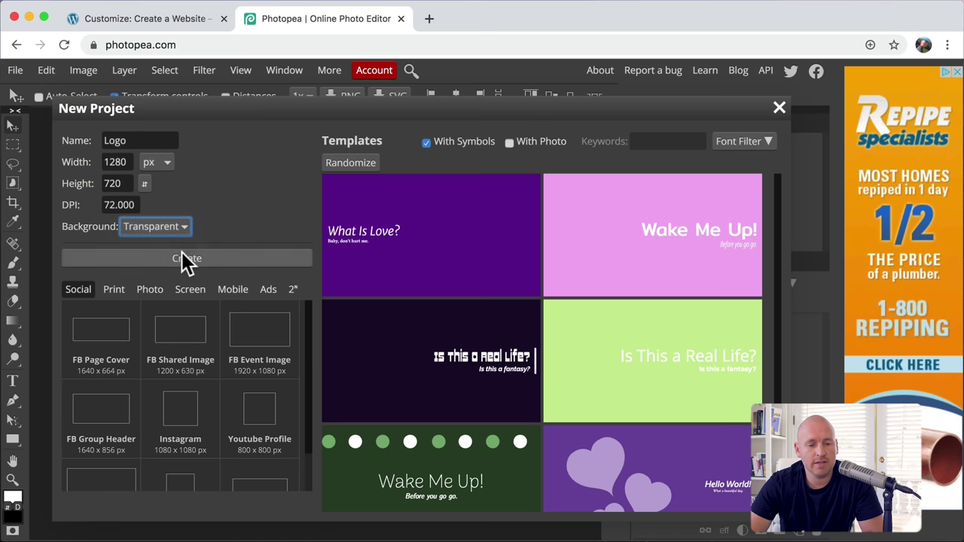
left_click(187, 259)
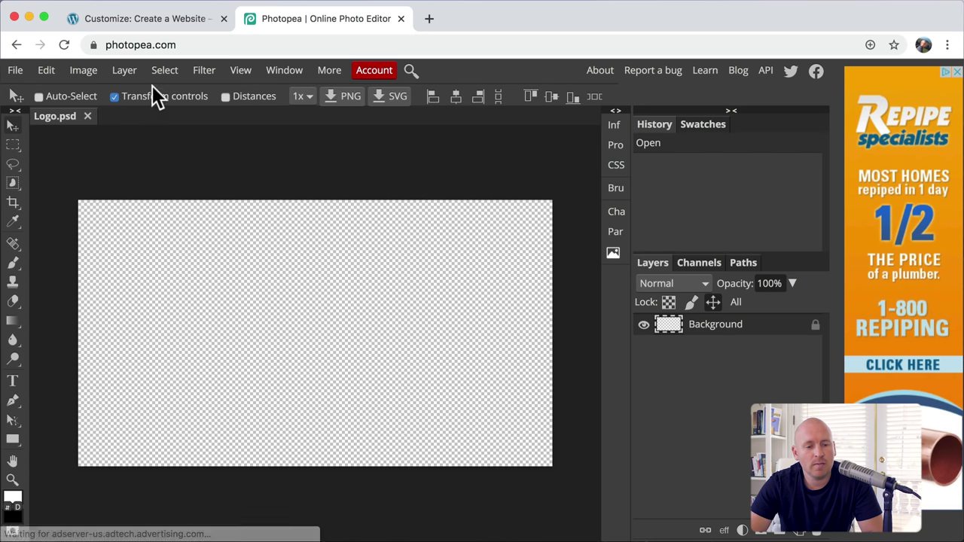
Step: Close the Customizer's logo upload window, then start a text layer on the Logo canvas
left_click(165, 21)
key("Escape")
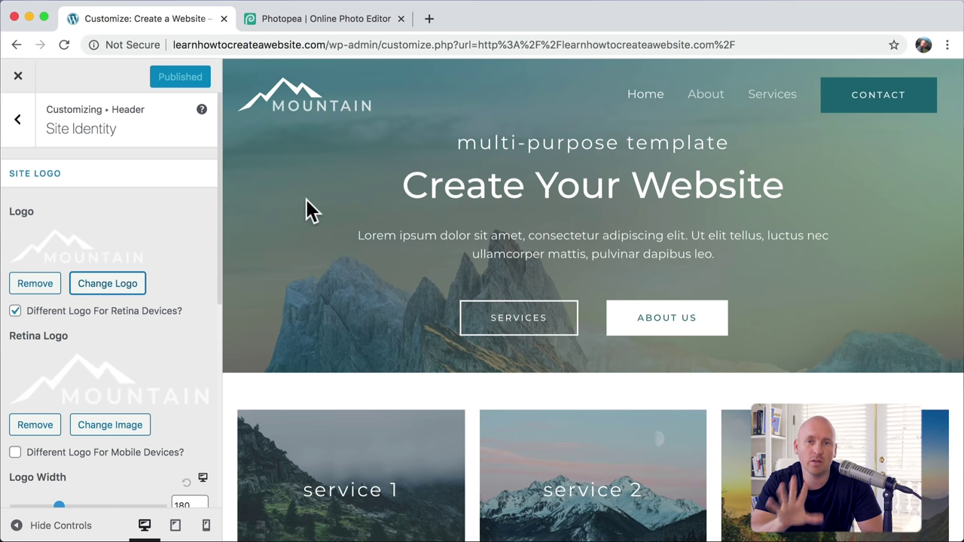
left_click(352, 21)
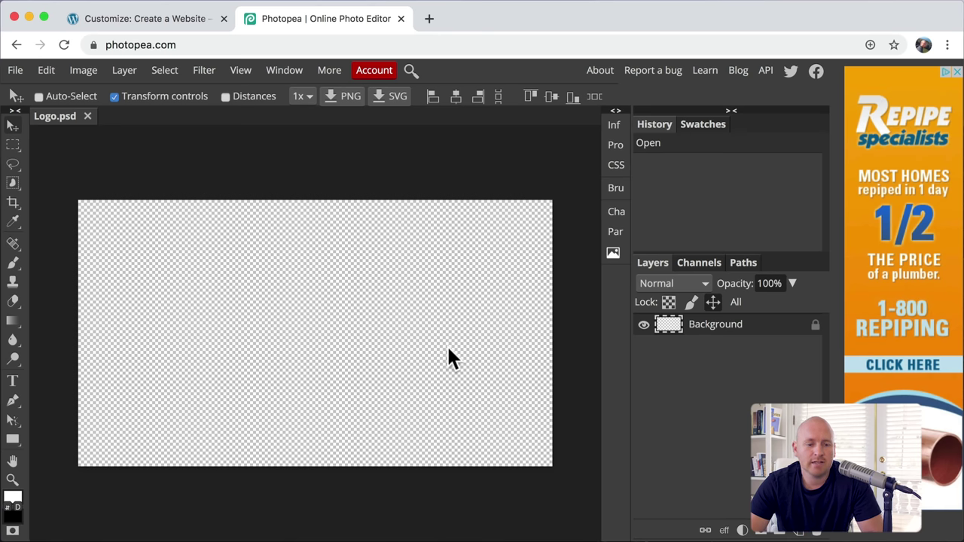
left_click(12, 382)
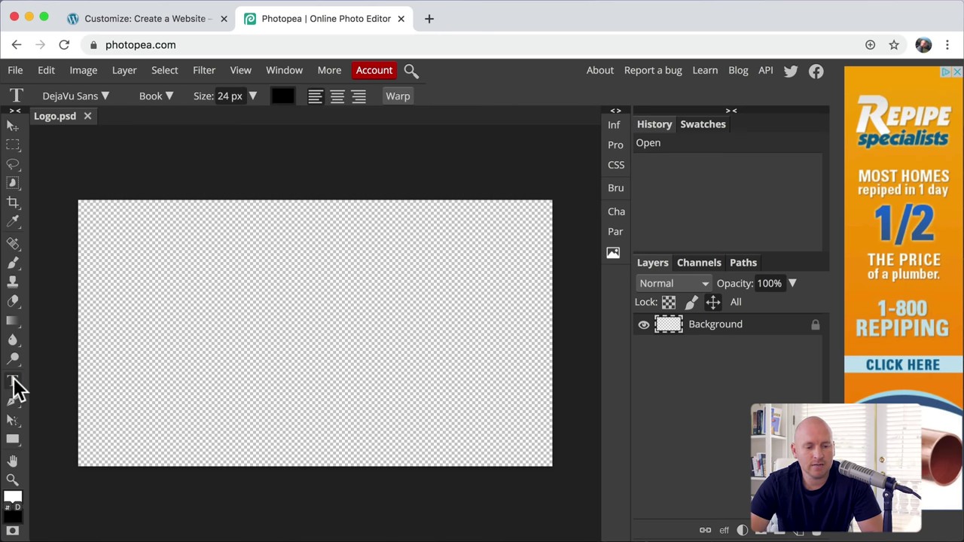
left_click(214, 314)
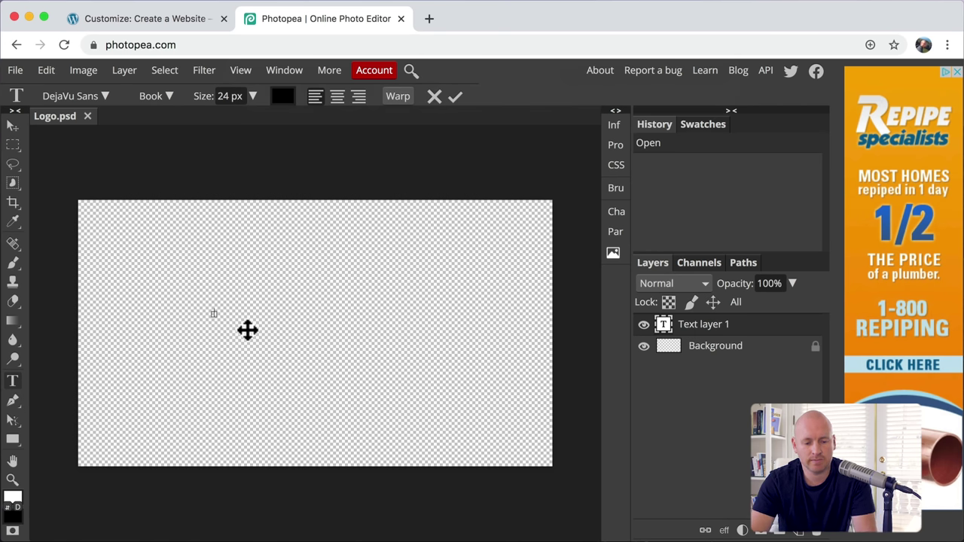
Step: Type MOUNTAIN, enlarge it to 120 px, and commit the text layer
type("MOUNTAIN")
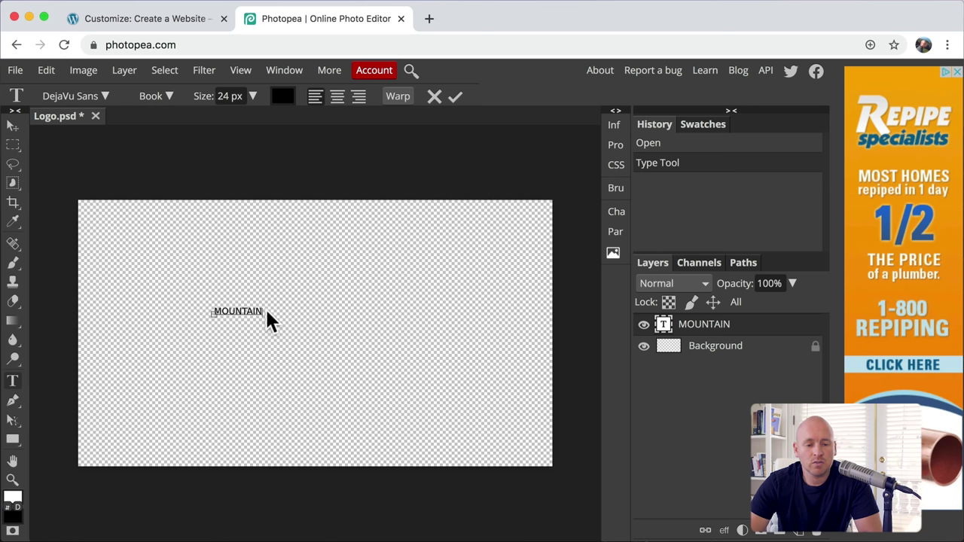
left_click_drag(261, 309, 190, 313)
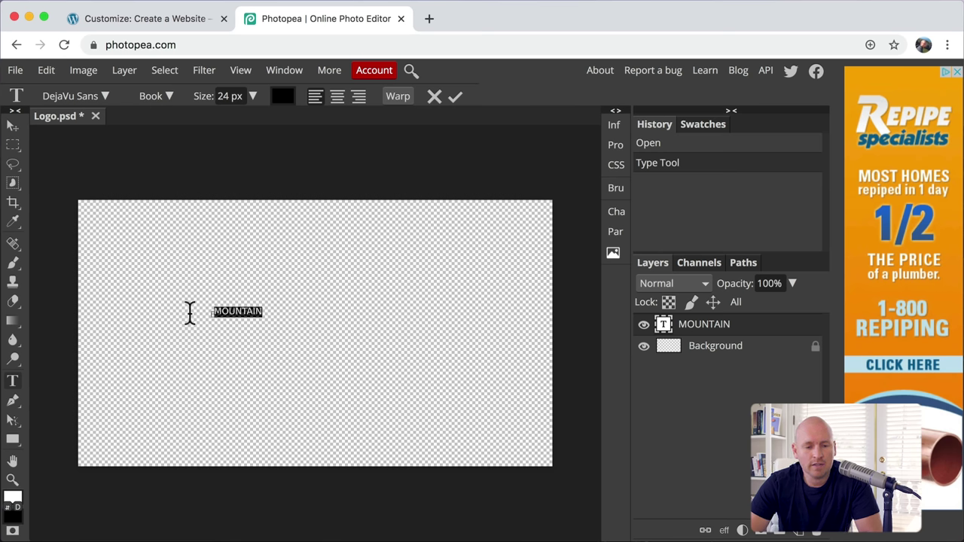
left_click(253, 96)
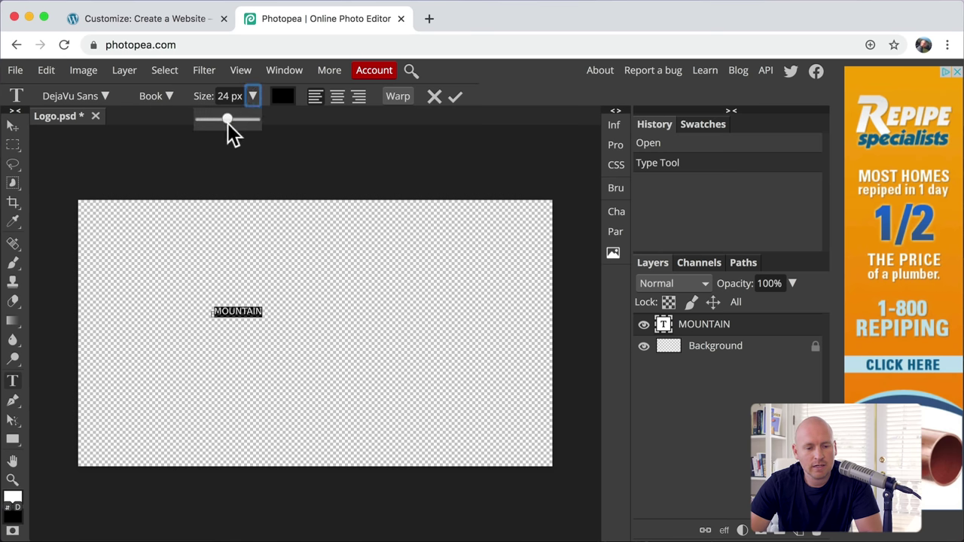
left_click_drag(227, 123, 250, 121)
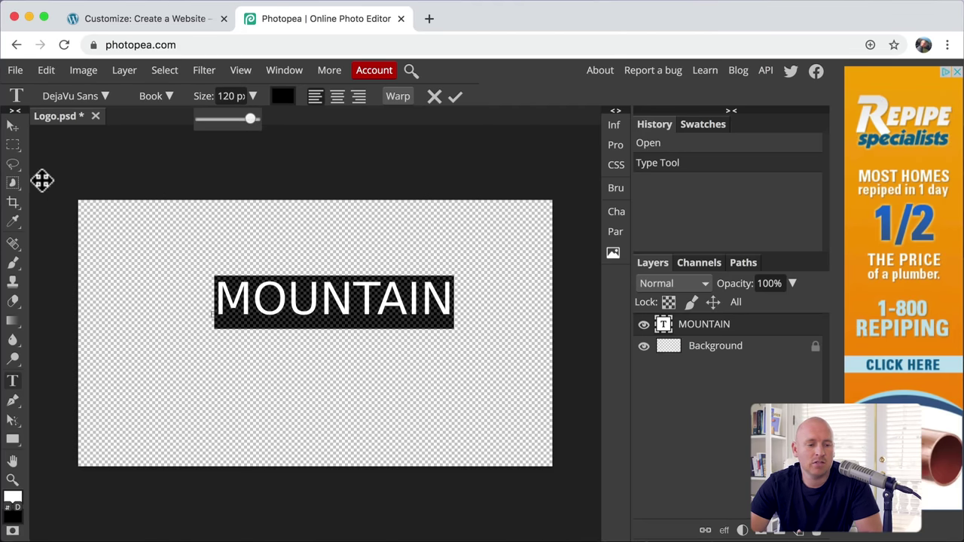
left_click(12, 127)
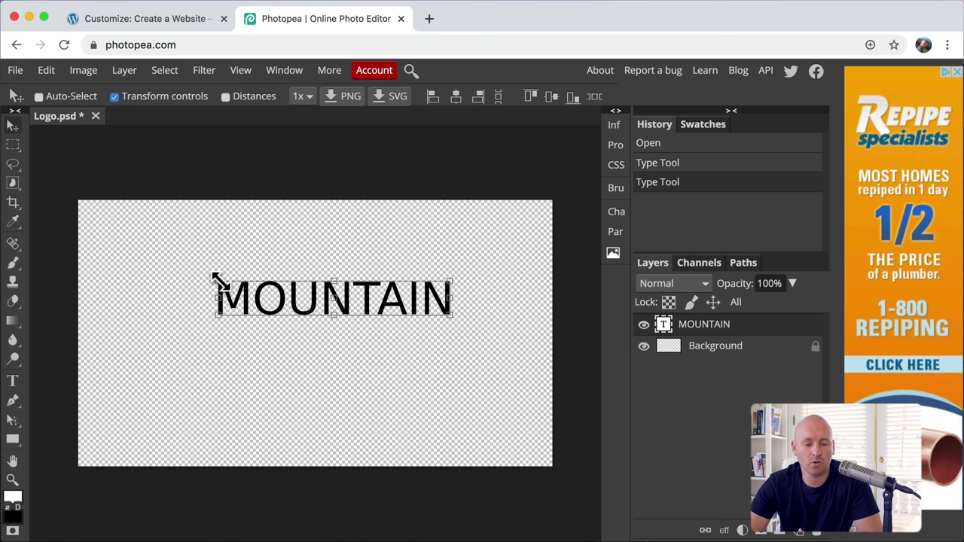
Step: Scale MOUNTAIN up to 147 px, move it toward the canvas centre, and ready the Type tool
left_click_drag(217, 280, 169, 238)
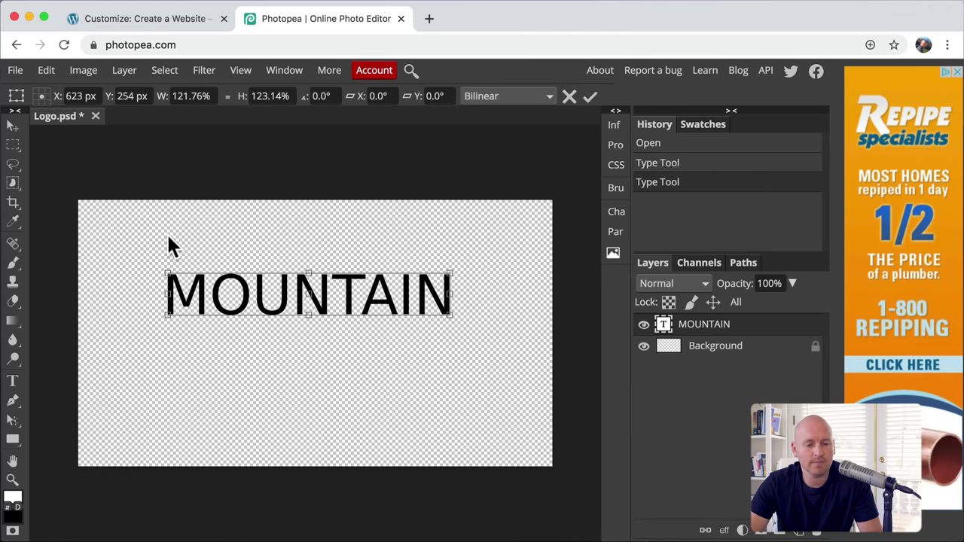
left_click(13, 128)
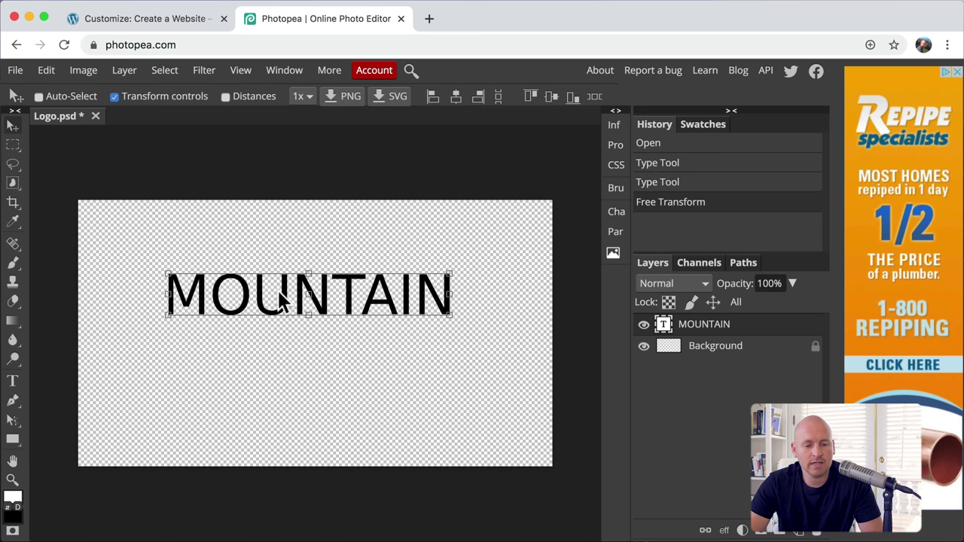
left_click_drag(262, 305, 313, 338)
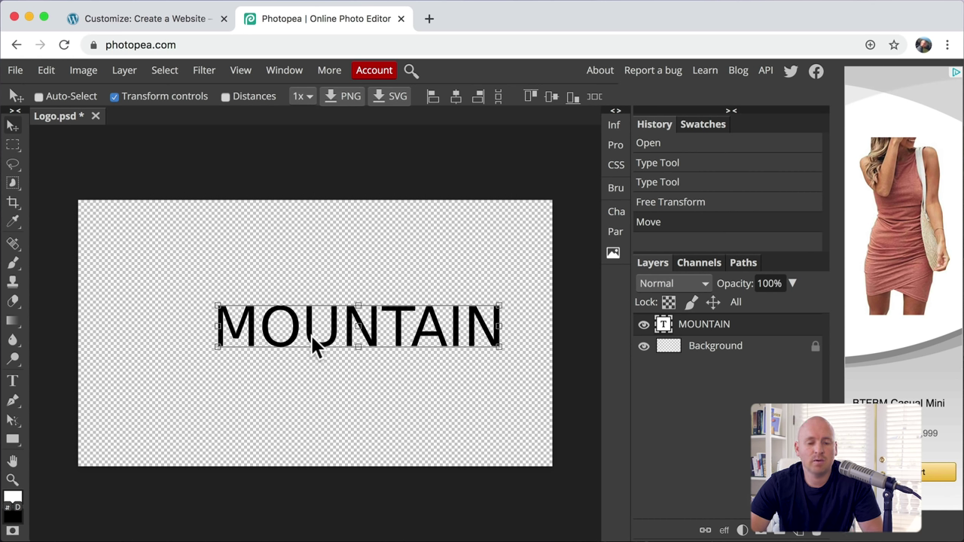
left_click(160, 17)
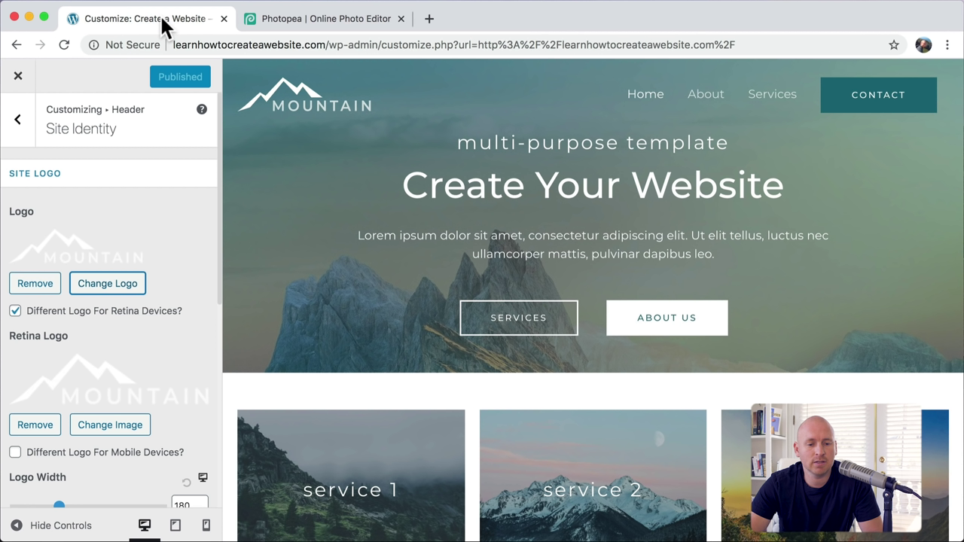
left_click(317, 21)
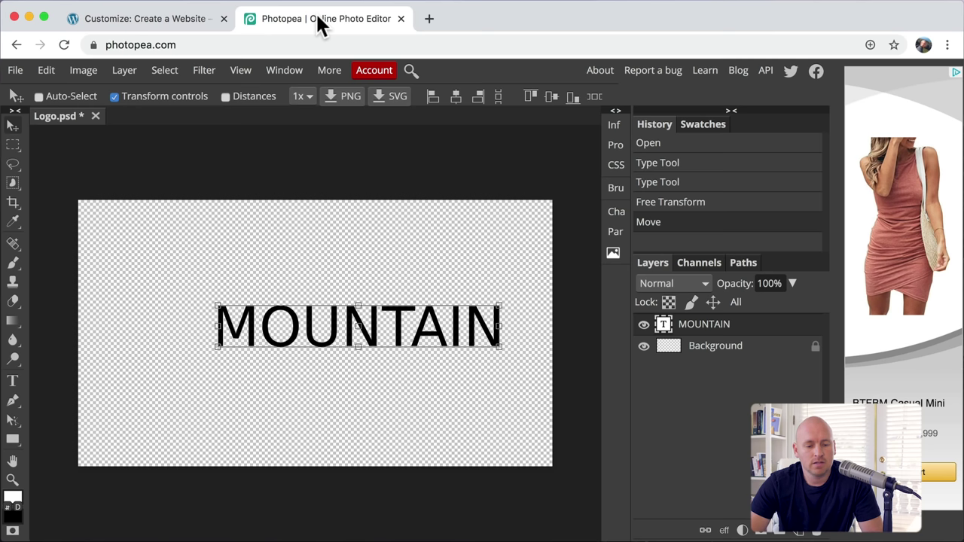
left_click(12, 381)
Step: Change the MOUNTAIN text colour to white (ffffff)
left_click_drag(217, 322, 627, 322)
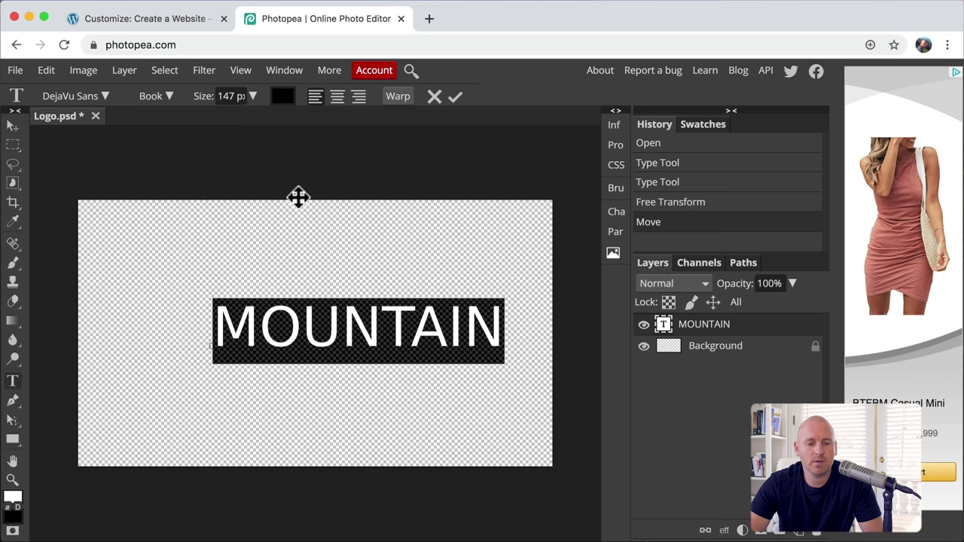
left_click(284, 108)
left_click_drag(202, 262, 93, 189)
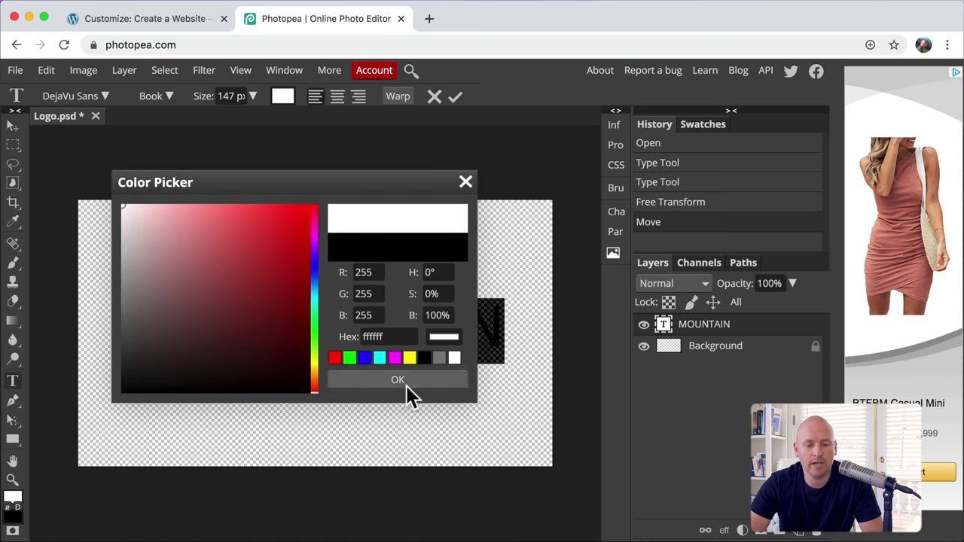
left_click(407, 383)
Step: Reselect and deselect MOUNTAIN to verify it is white, then open another browser tab
left_click(496, 324)
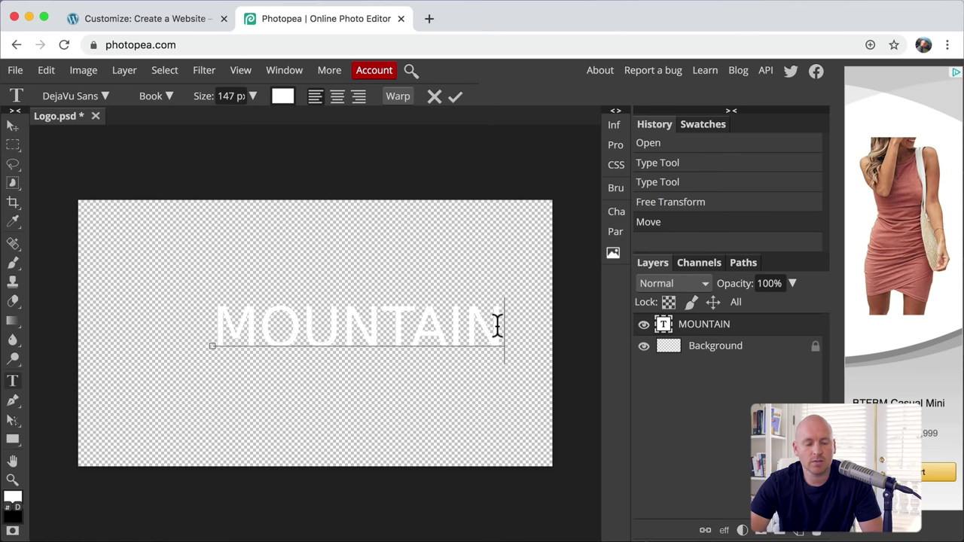
left_click_drag(497, 325, 156, 337)
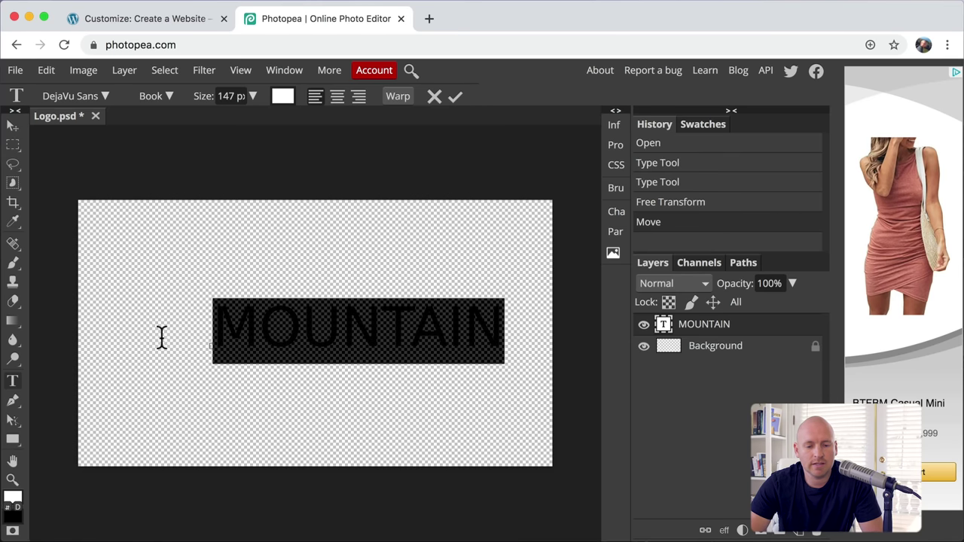
left_click(517, 340)
left_click_drag(517, 339, 191, 325)
left_click(512, 336)
left_click_drag(512, 336, 504, 334)
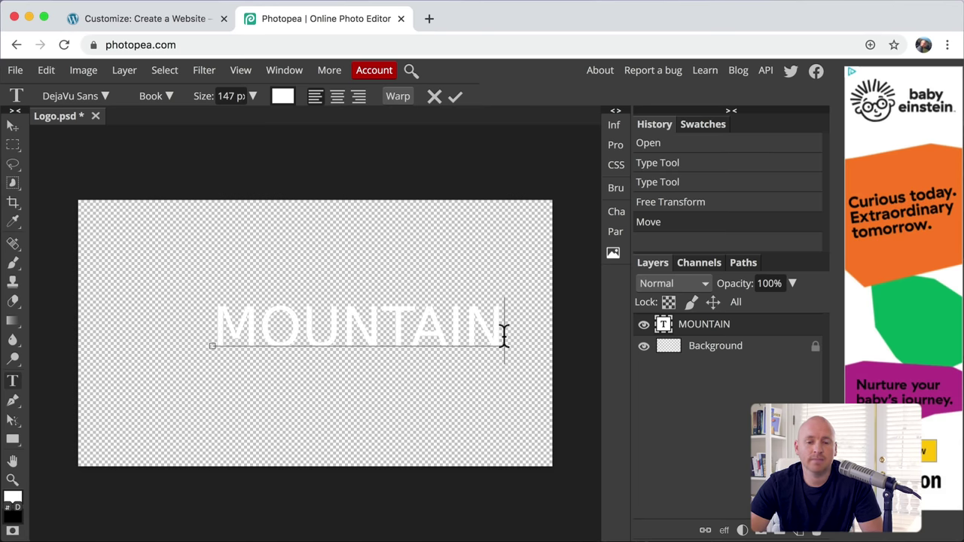
left_click(428, 19)
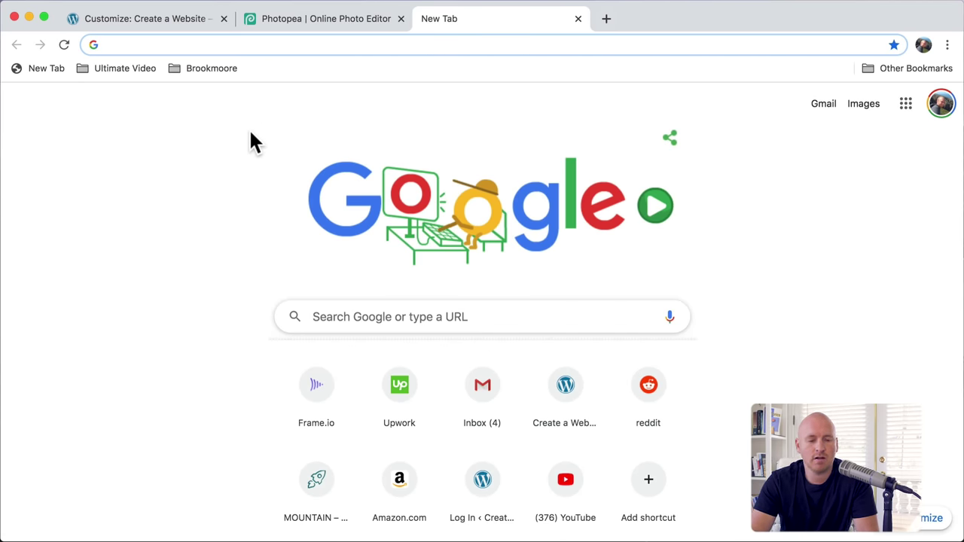
Step: Search Iconfinder for free mountain icons
type("ICON")
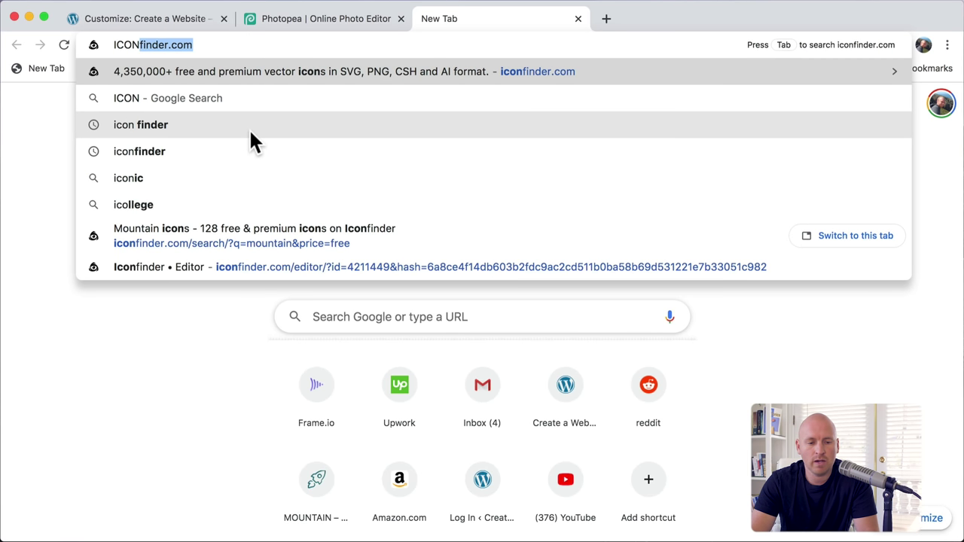
type("FINDE")
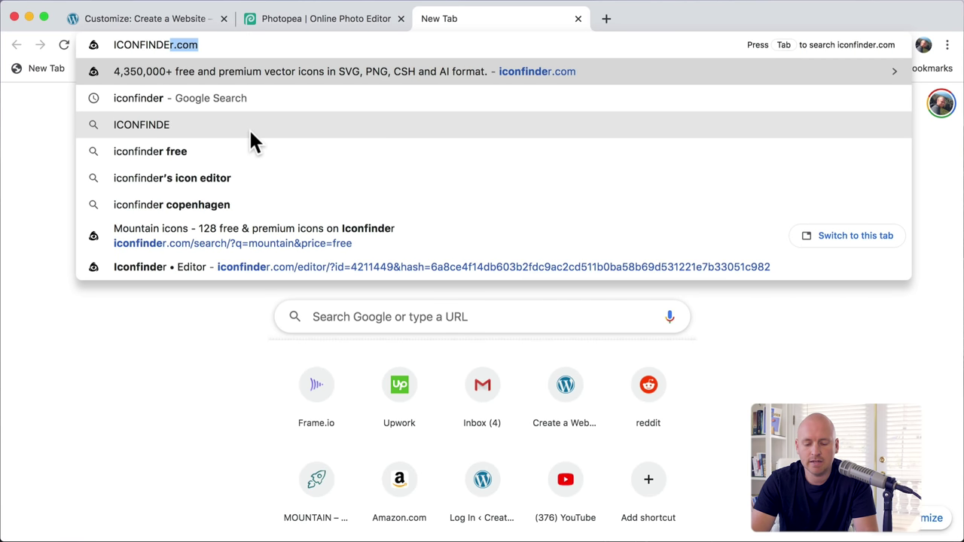
type("R.COM")
key("Return")
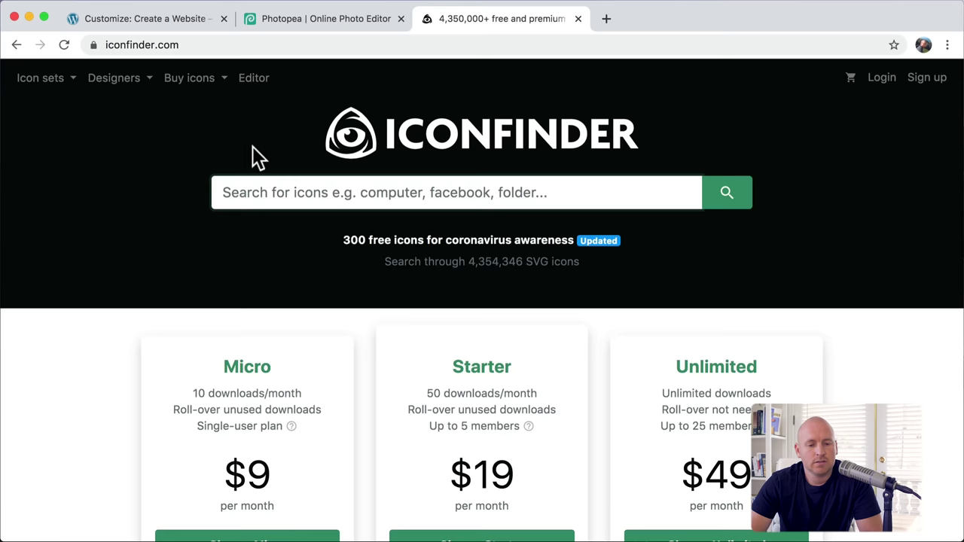
left_click(243, 192)
type("mo")
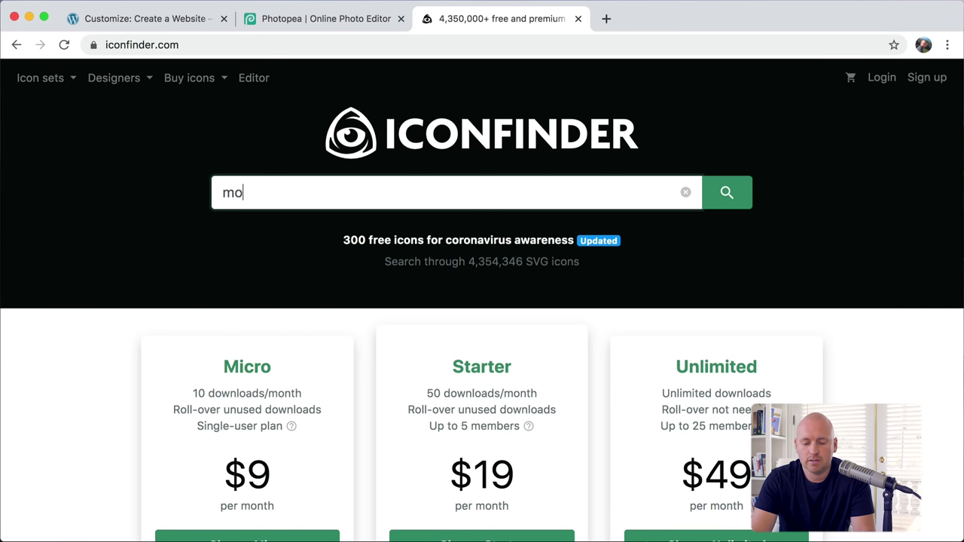
type("untains")
key("Return")
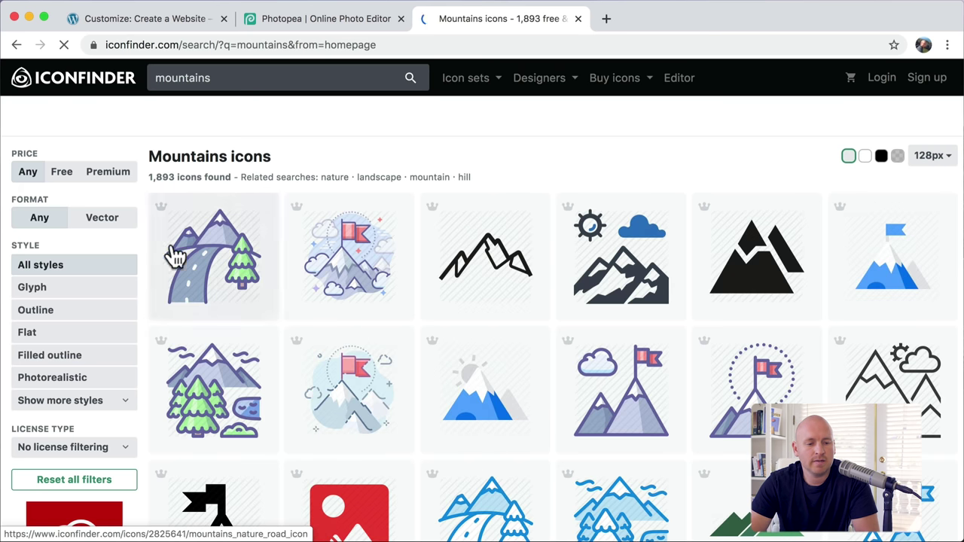
left_click(63, 176)
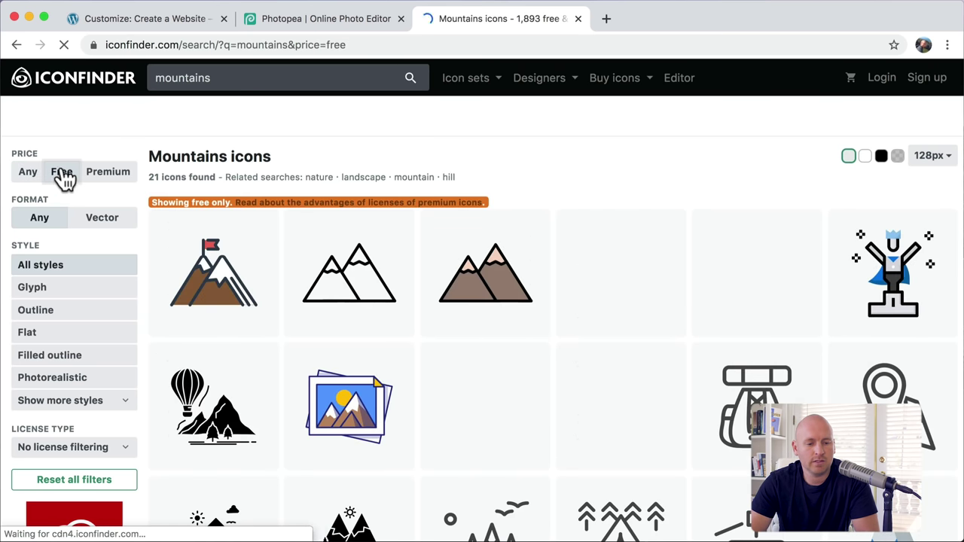
left_click(238, 78)
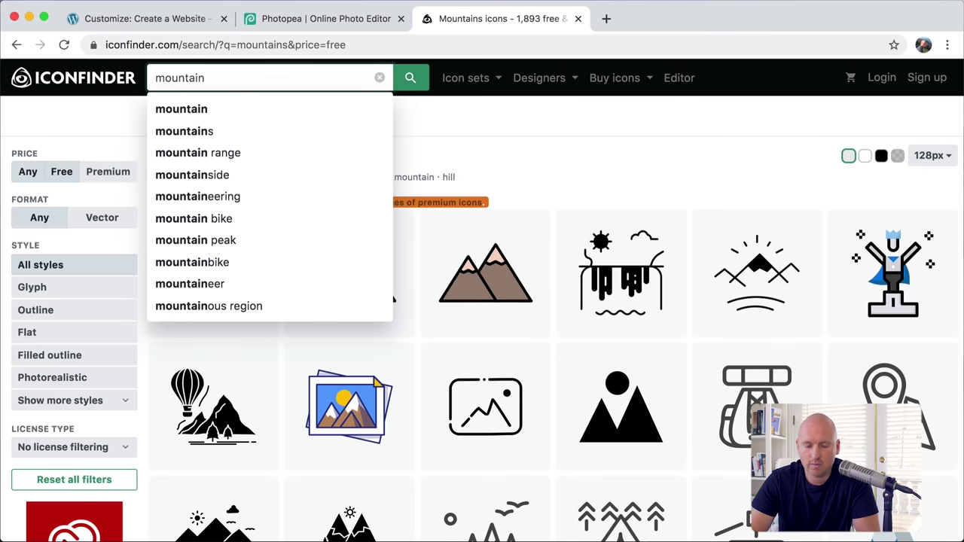
key("Return")
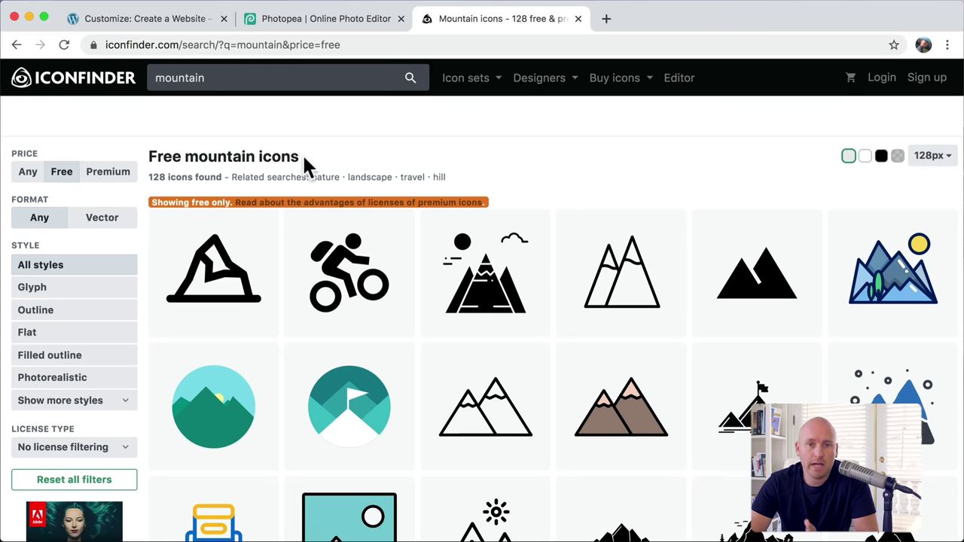
Step: Download the first mountain icon as SVG and return to the Photopea logo
scroll(305, 164, "down", 5)
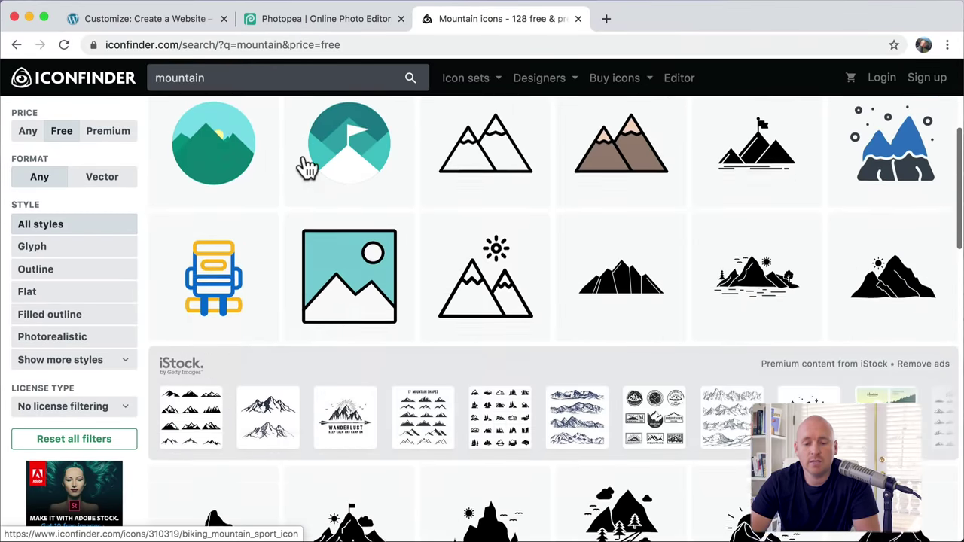
scroll(303, 167, "down", 5)
scroll(303, 162, "up", 15)
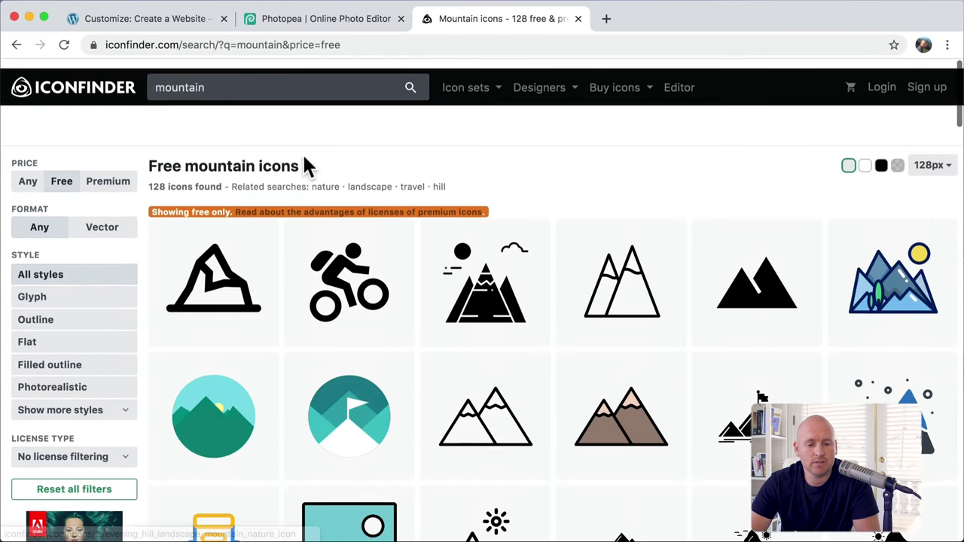
left_click(222, 280)
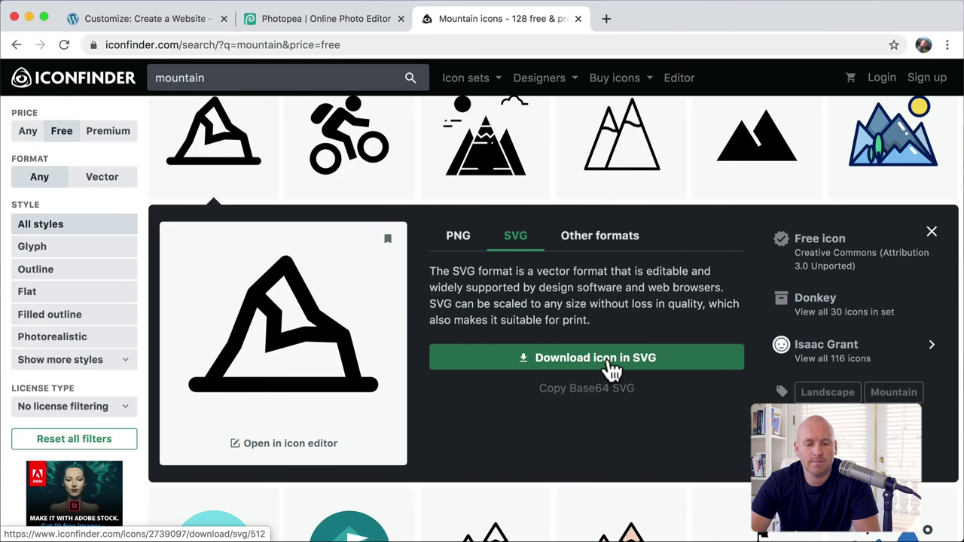
left_click(611, 370)
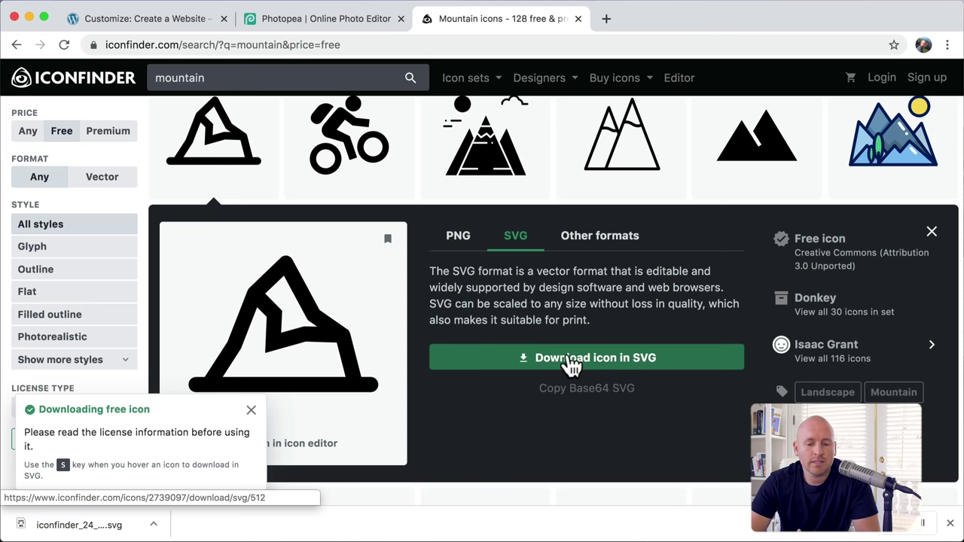
left_click(327, 23)
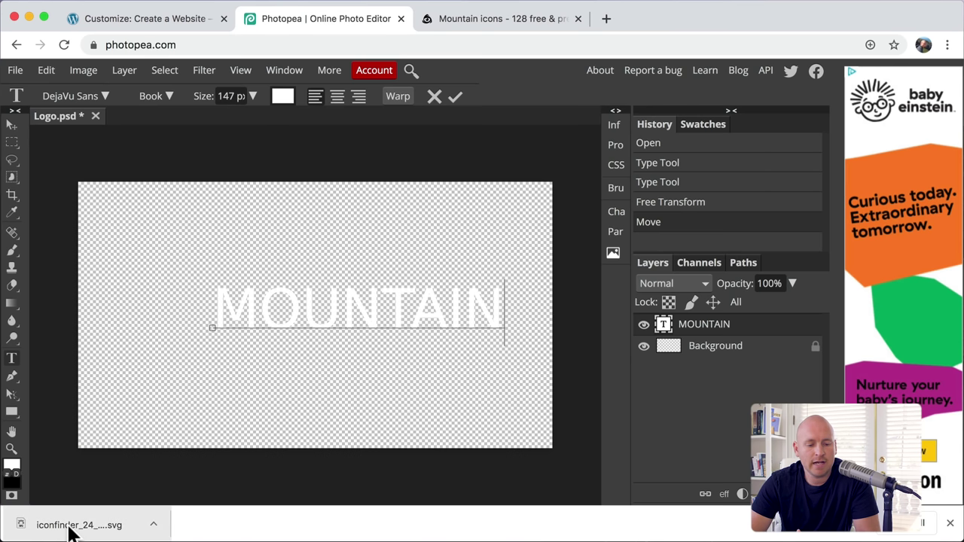
Step: Drop the mountain SVG onto the Logo canvas, scale it to about 33%, and place it left of MOUNTAIN
left_click_drag(72, 531, 183, 313)
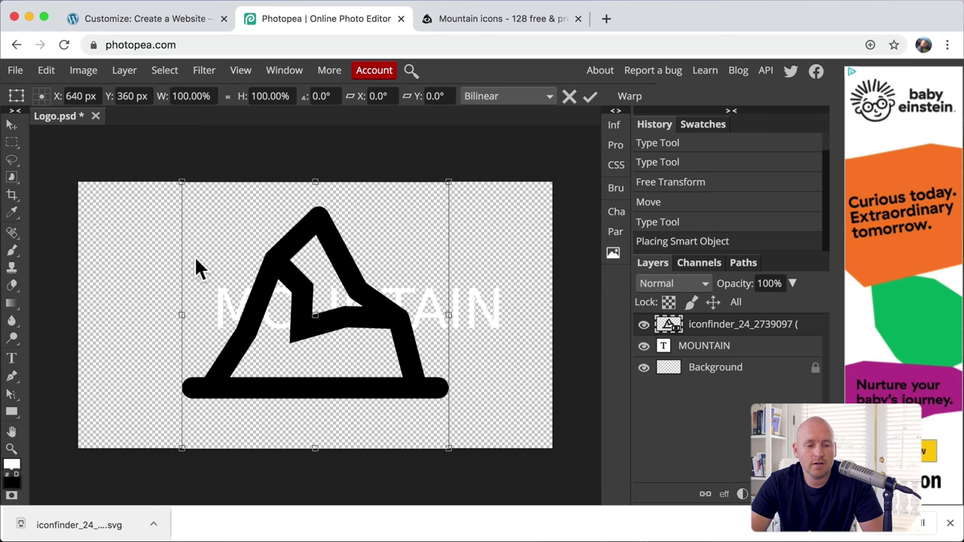
left_click_drag(181, 183, 366, 323)
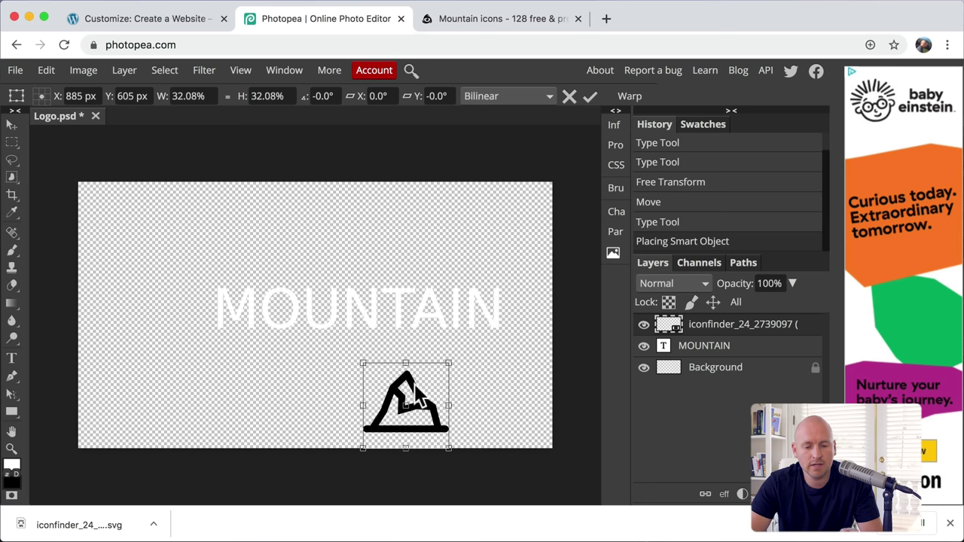
left_click_drag(417, 393, 165, 292)
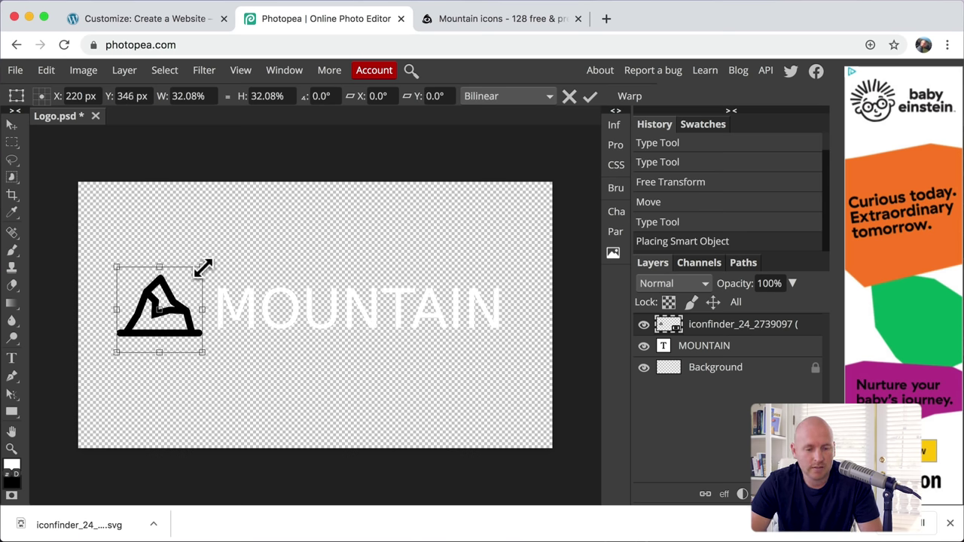
left_click_drag(204, 267, 208, 263)
left_click_drag(188, 305, 176, 309)
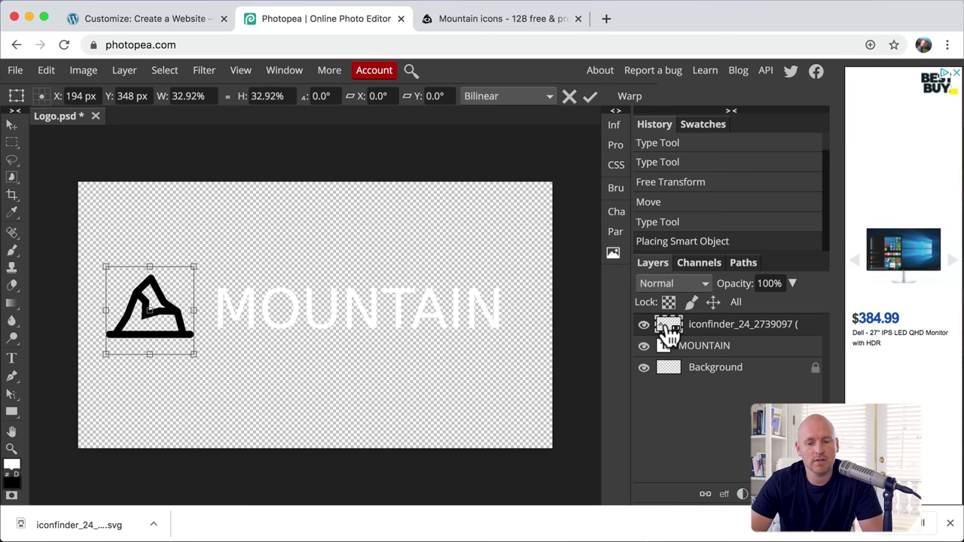
Step: Change the mountain icon's fill colour to white
double_click(667, 328)
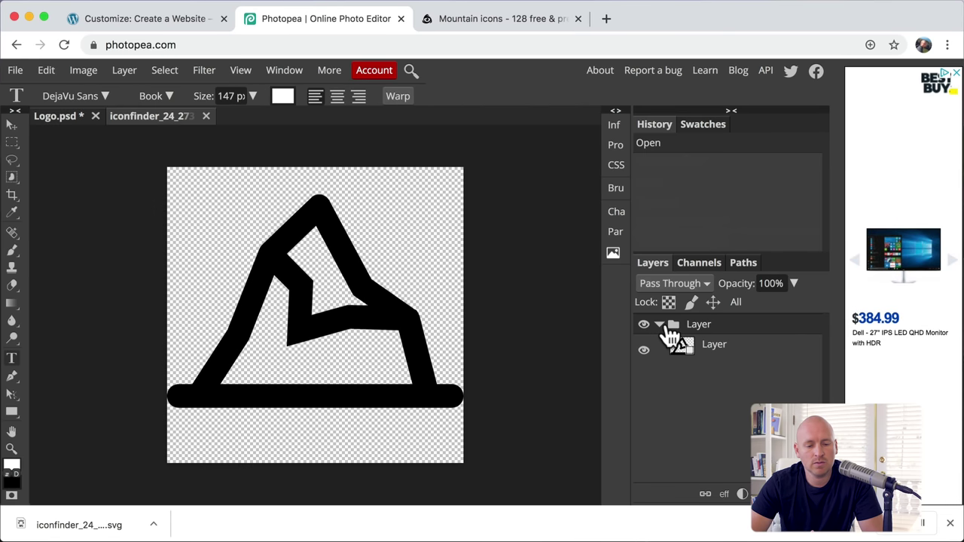
double_click(681, 349)
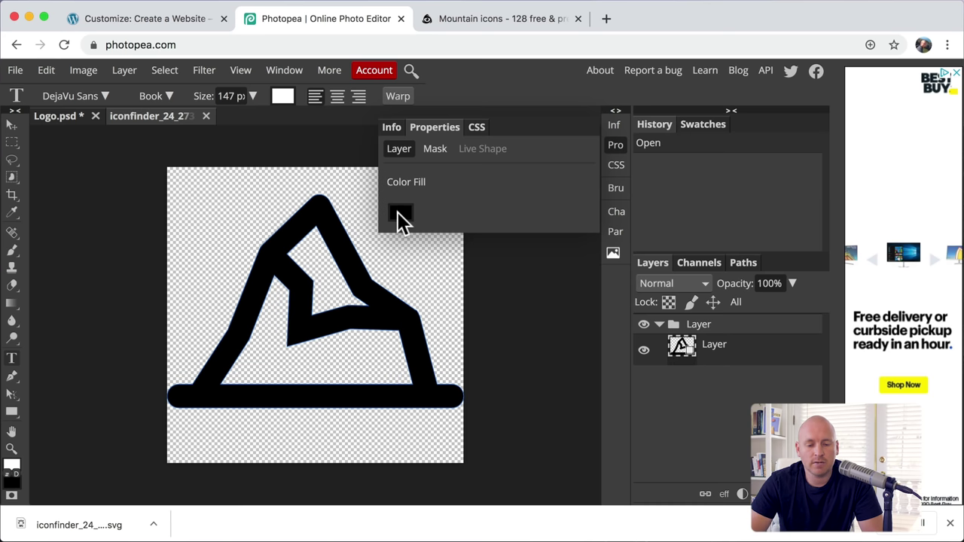
left_click(397, 213)
left_click_drag(222, 260, 68, 177)
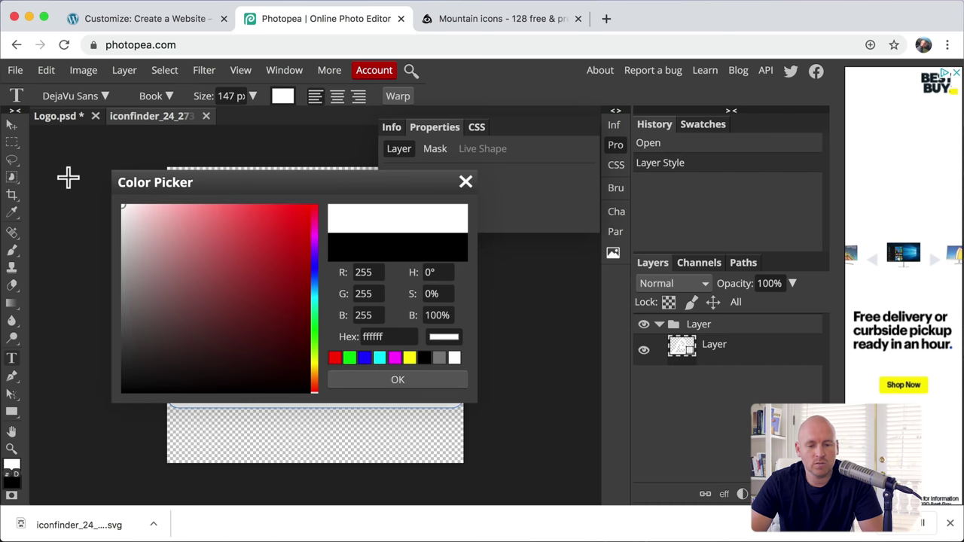
left_click(414, 381)
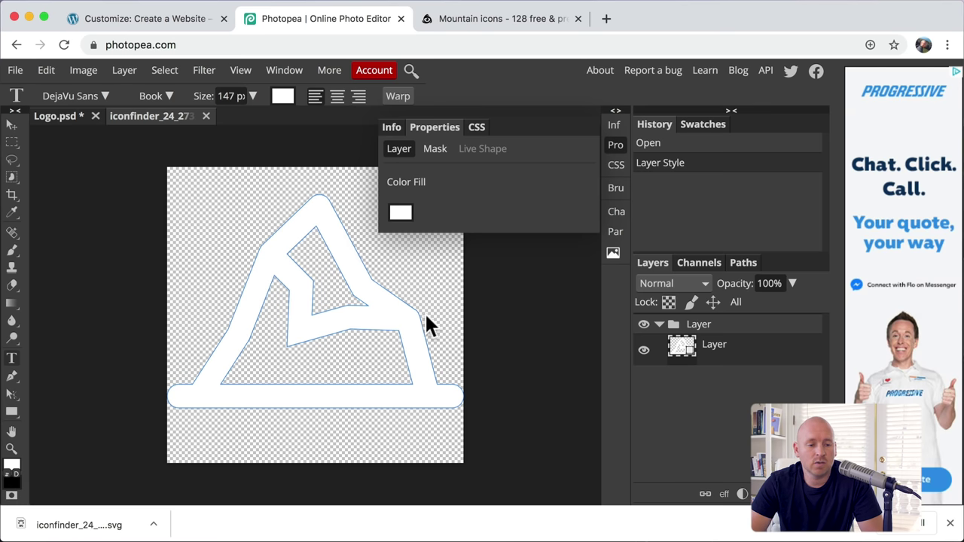
Step: Save the white icon back into the Logo document and hide the layer properties panel
left_click(13, 70)
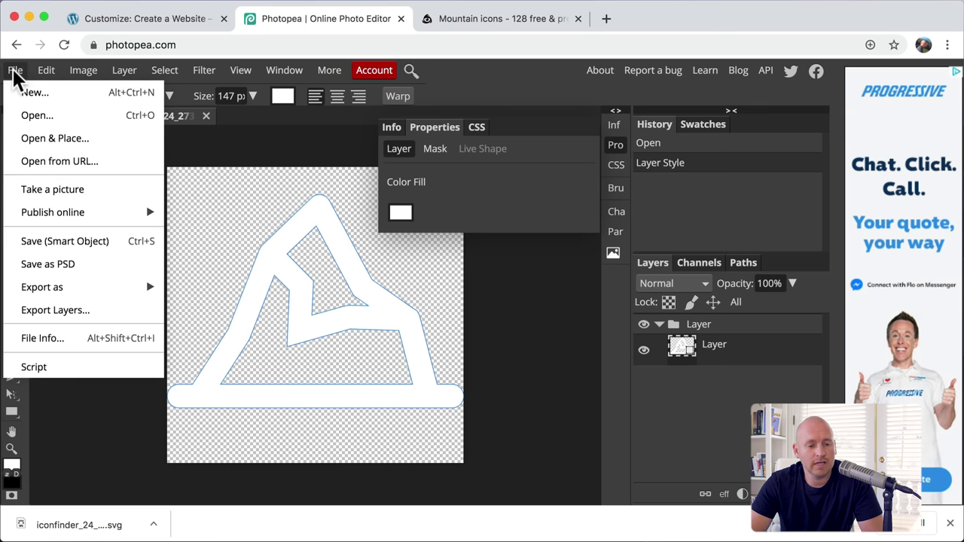
left_click(113, 243)
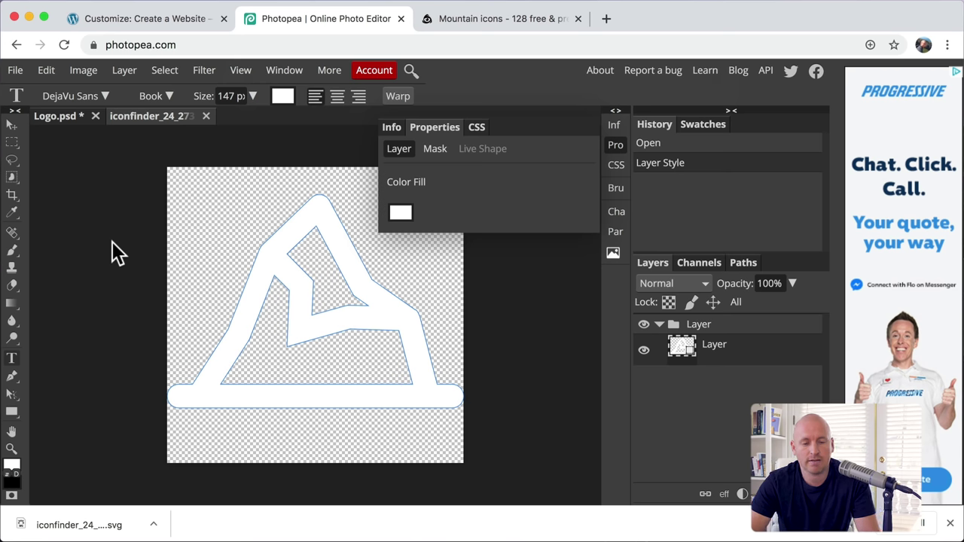
key("super+s")
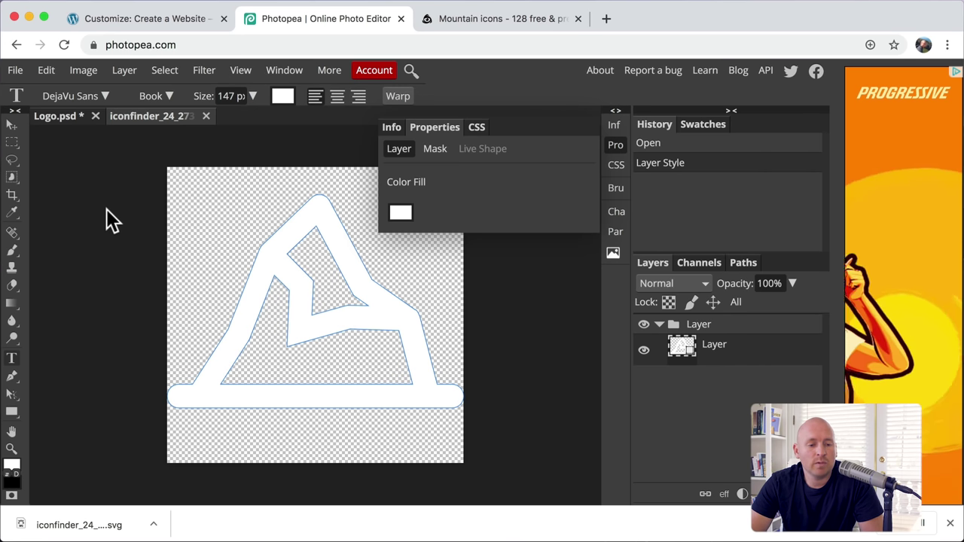
left_click(64, 115)
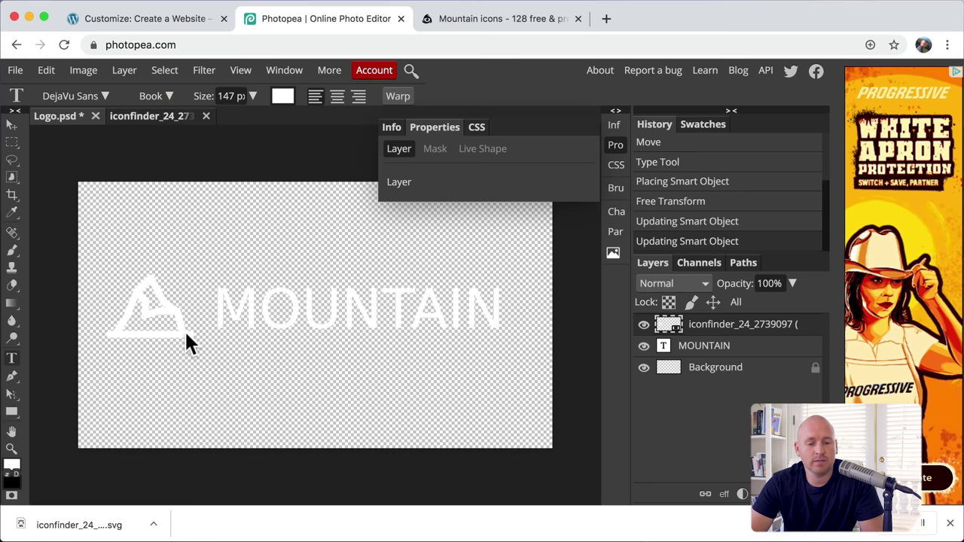
left_click(423, 378)
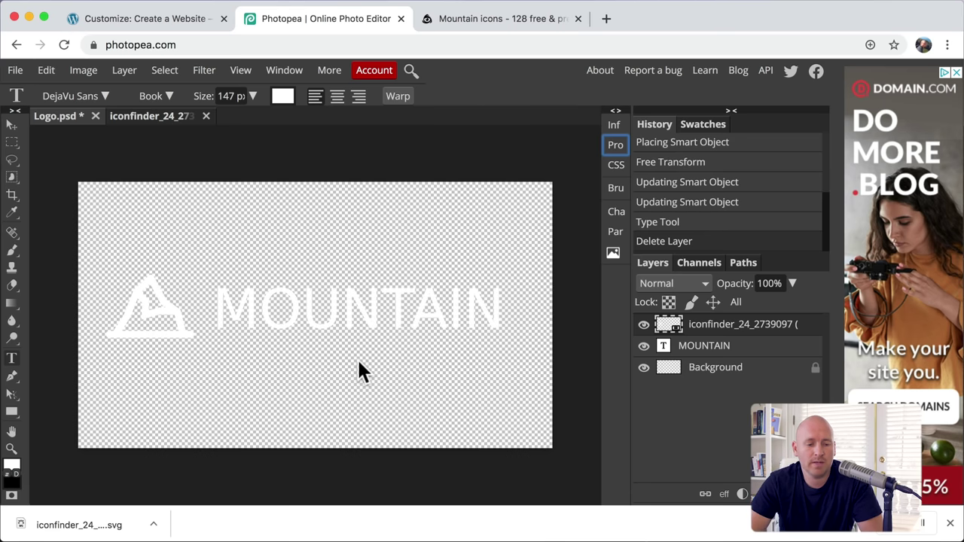
Step: Draw a crop box around the icon and MOUNTAIN text, tighten all four edges, and apply it
left_click(11, 194)
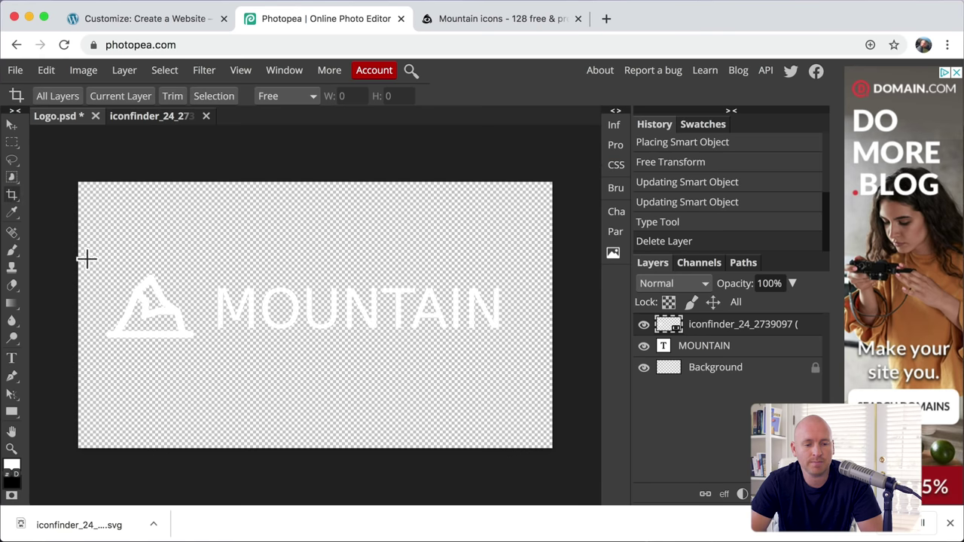
left_click_drag(89, 262, 517, 354)
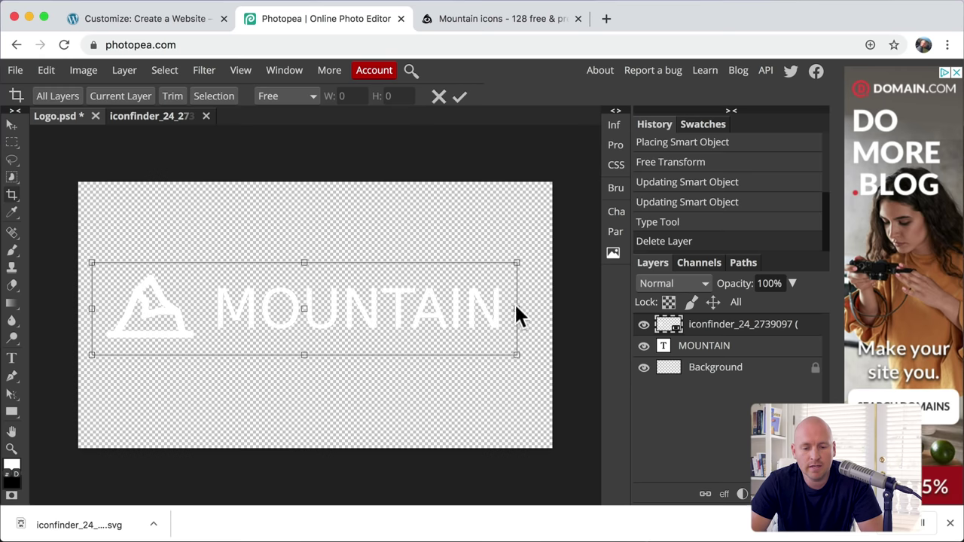
left_click_drag(517, 308, 510, 308)
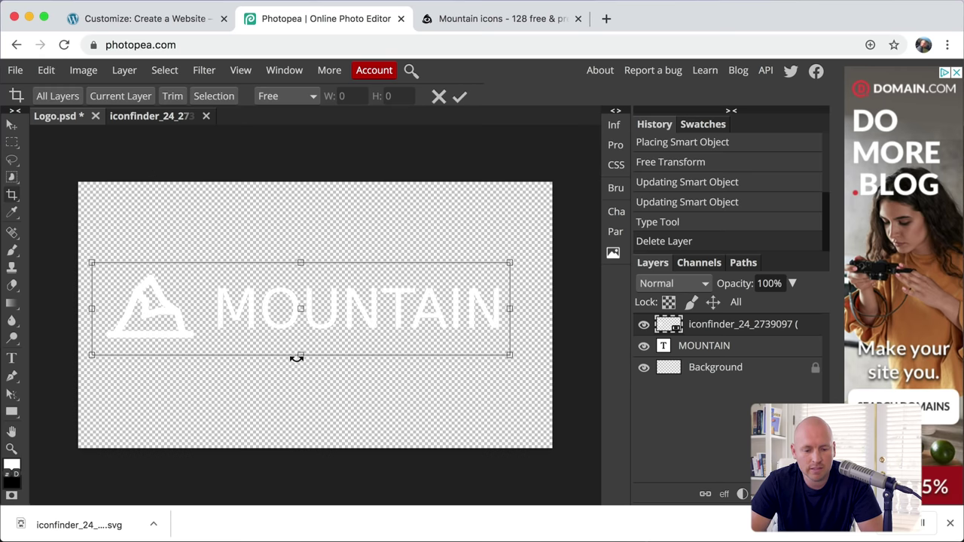
left_click_drag(299, 357, 299, 350)
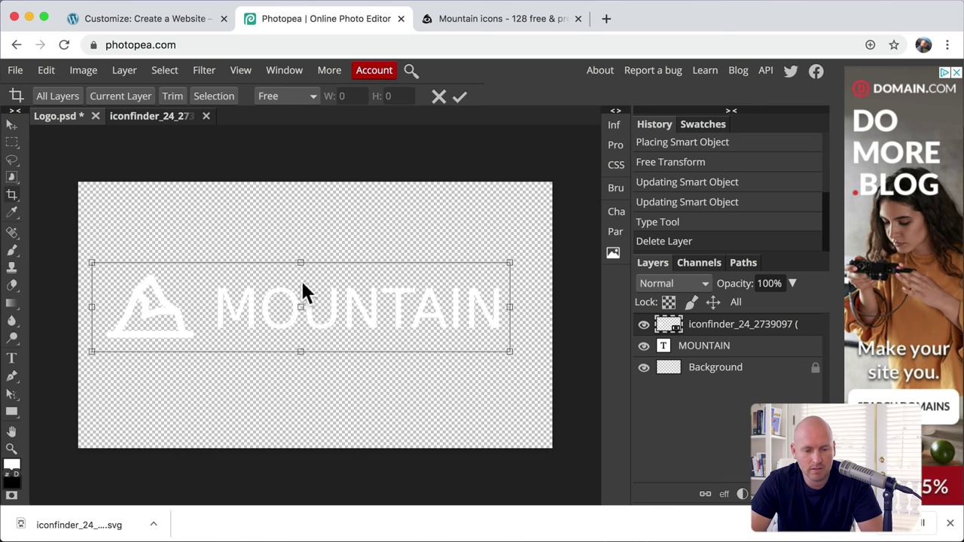
left_click_drag(301, 263, 301, 266)
left_click_drag(92, 310, 100, 310)
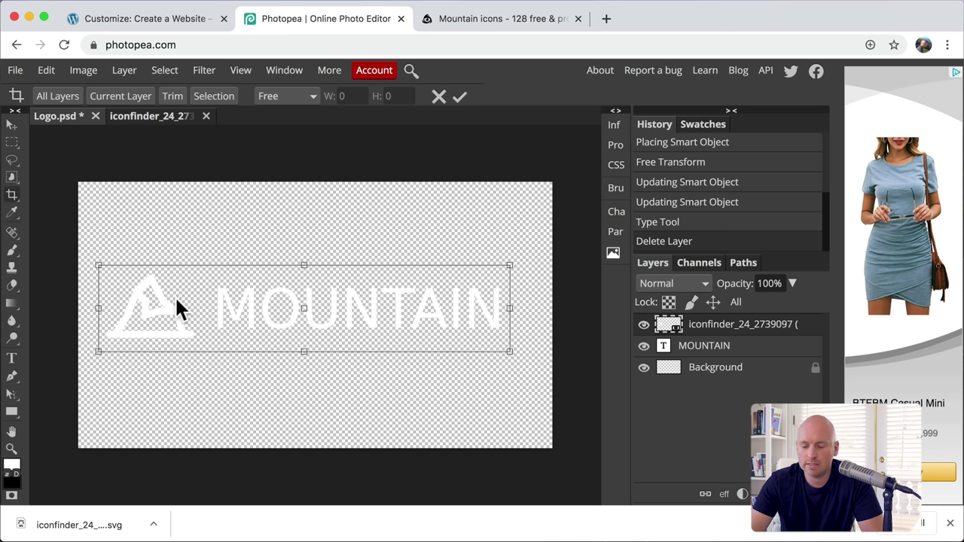
key("Return")
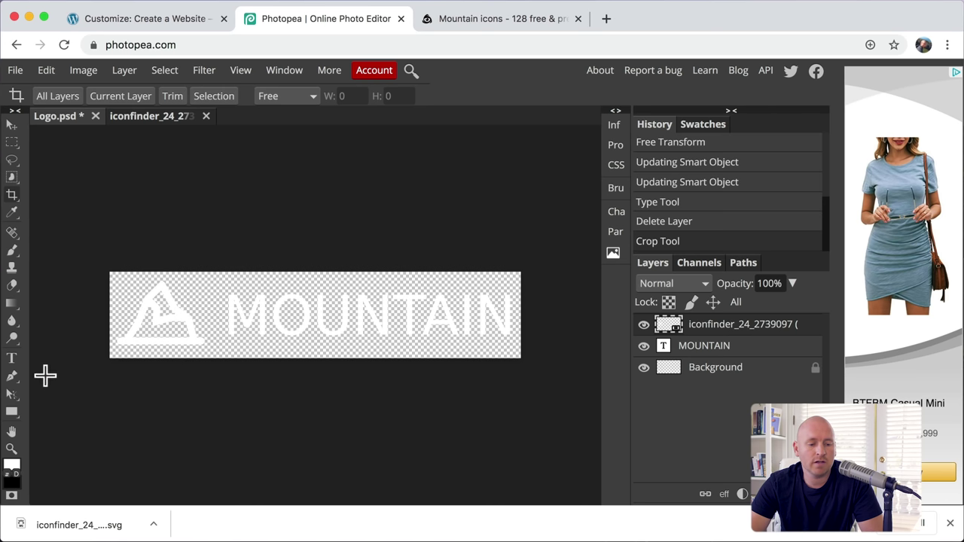
Step: Set the MOUNTAIN text's font to Montserrat Regular, keeping the Regular weight
left_click(13, 361)
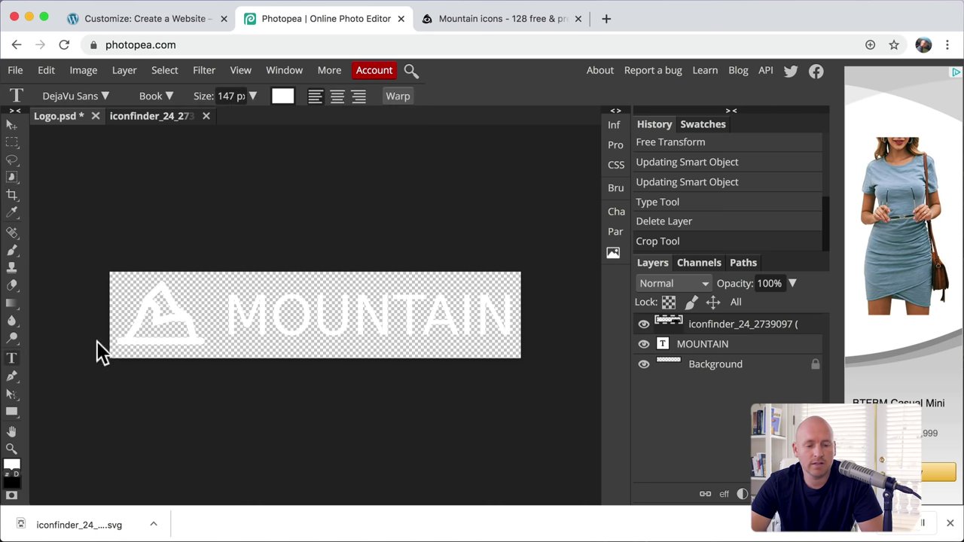
left_click(243, 308)
left_click_drag(243, 309, 564, 321)
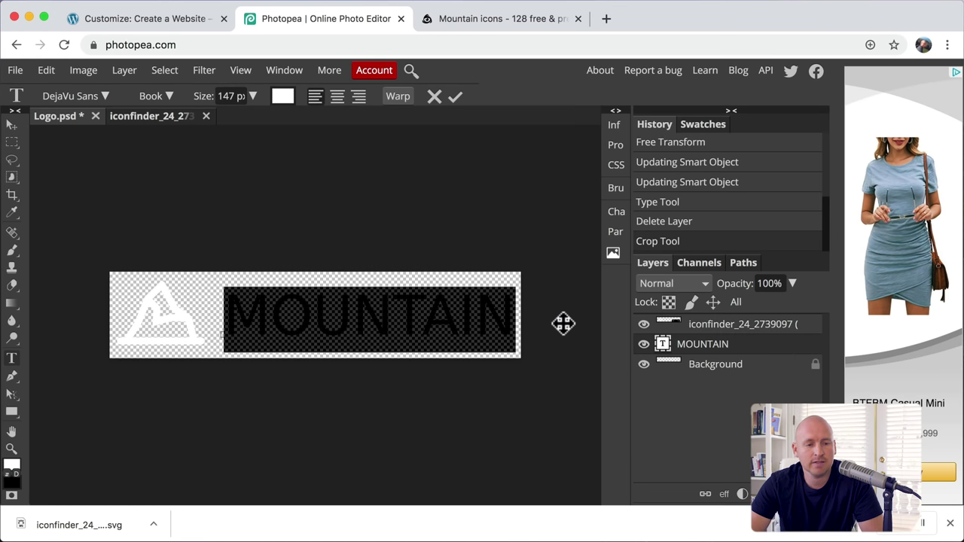
left_click(106, 97)
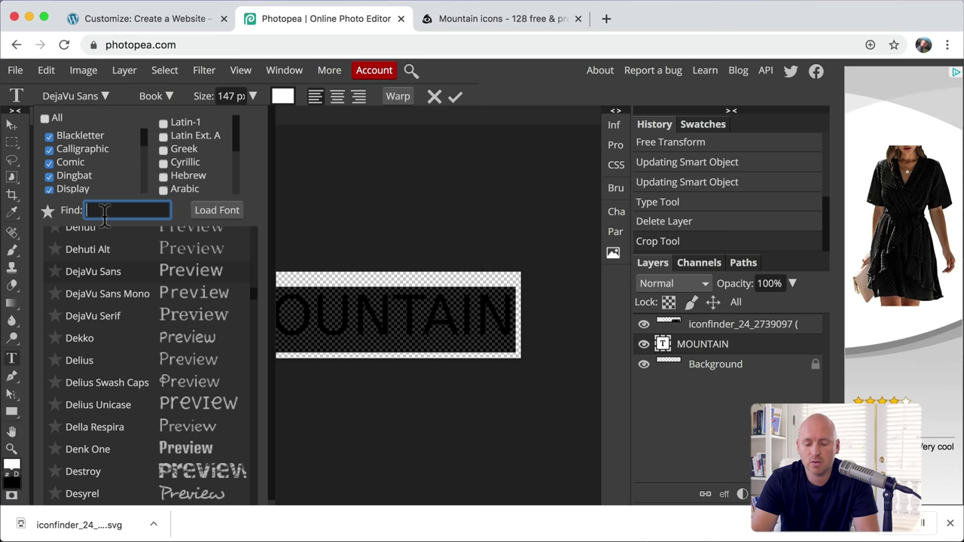
type("mont")
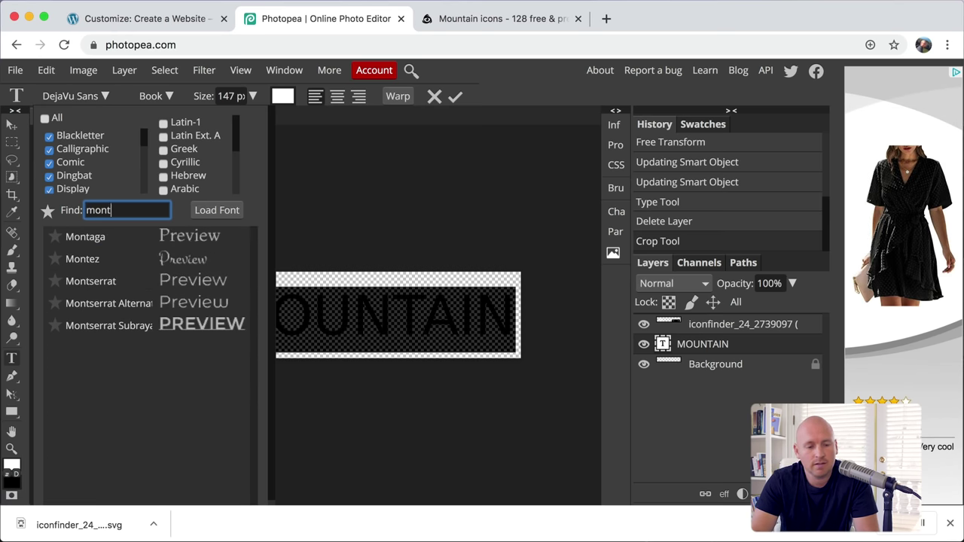
left_click(109, 281)
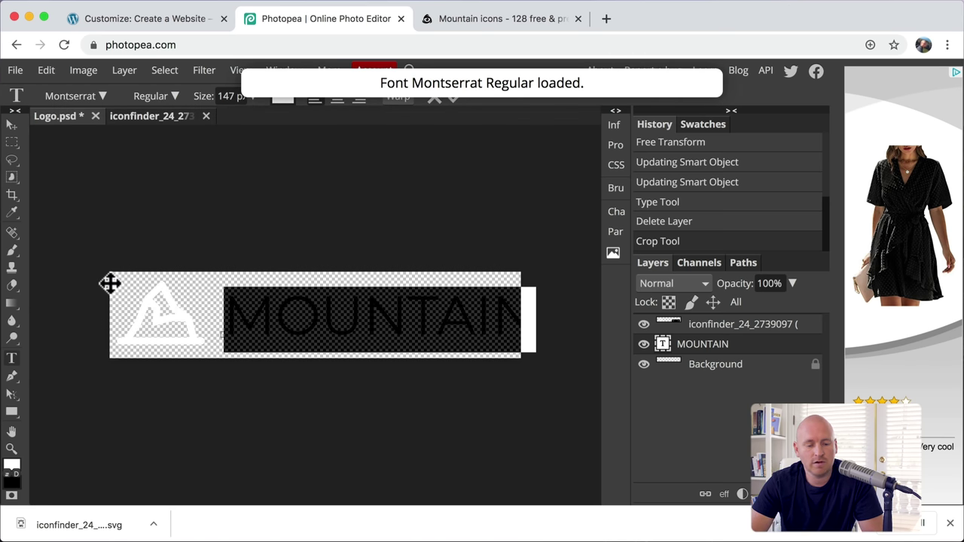
left_click(178, 96)
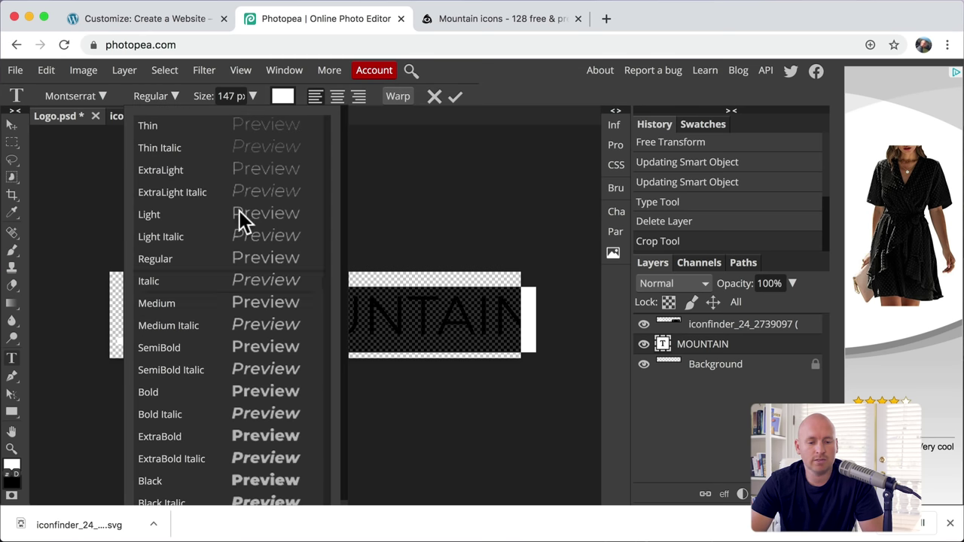
left_click(390, 142)
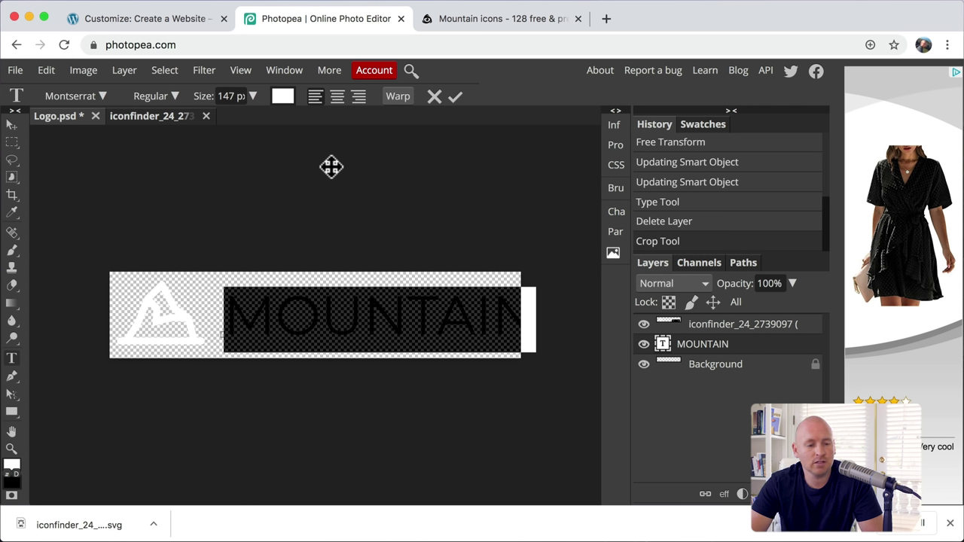
left_click(10, 196)
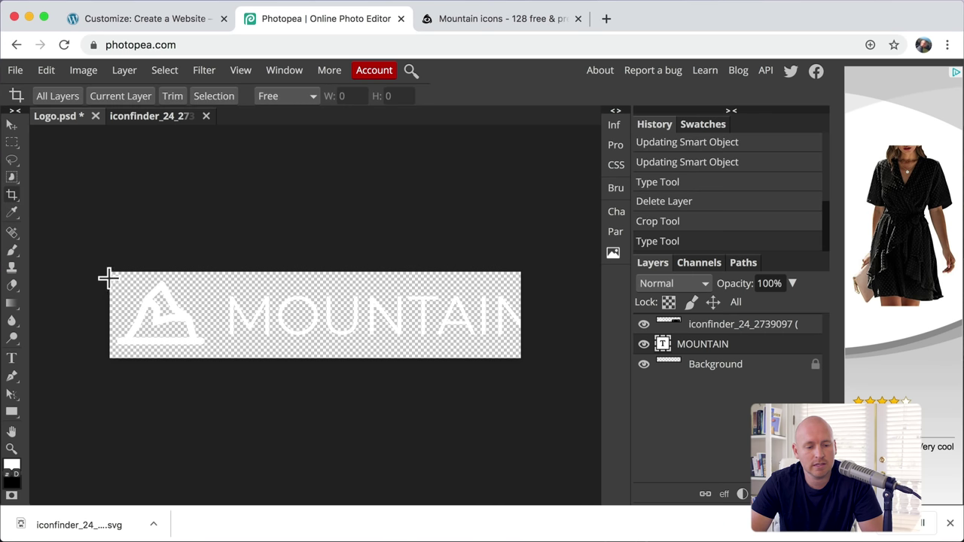
Step: Widen the logo canvas with a crop extending past its right edge
left_click_drag(108, 278, 160, 340)
left_click_drag(309, 343, 548, 359)
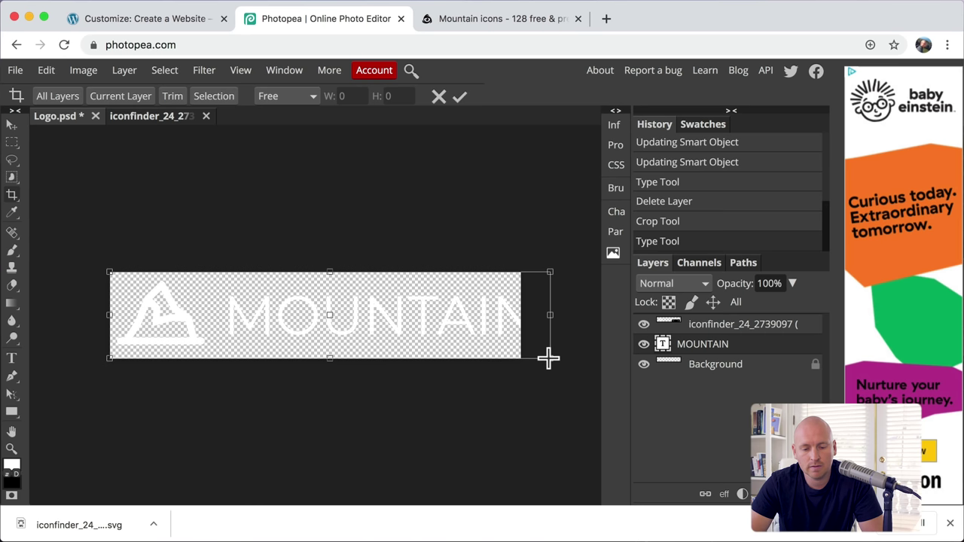
key("Return")
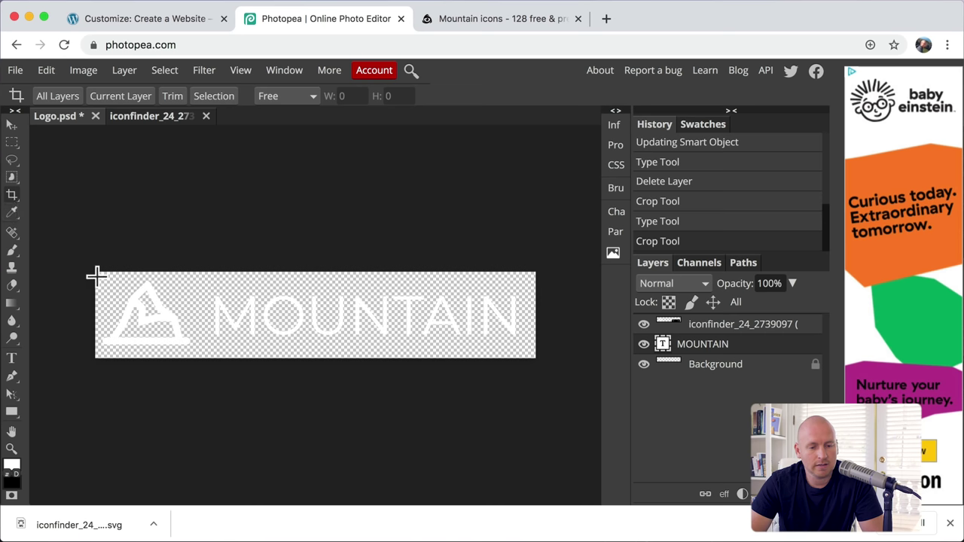
Step: Re-crop the canvas into a tight strip around the icon and MOUNTAIN text
left_click_drag(95, 273, 534, 357)
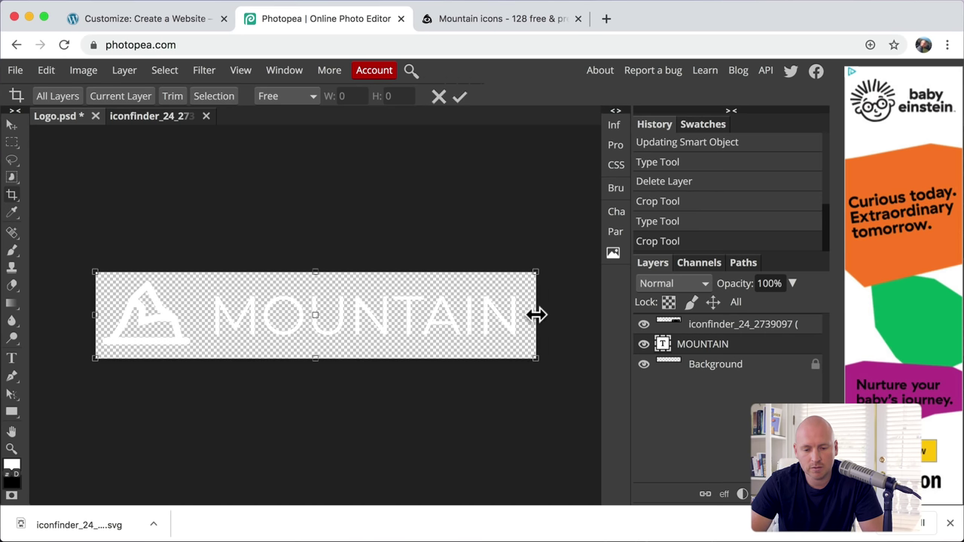
left_click_drag(537, 315, 532, 315)
key("Return")
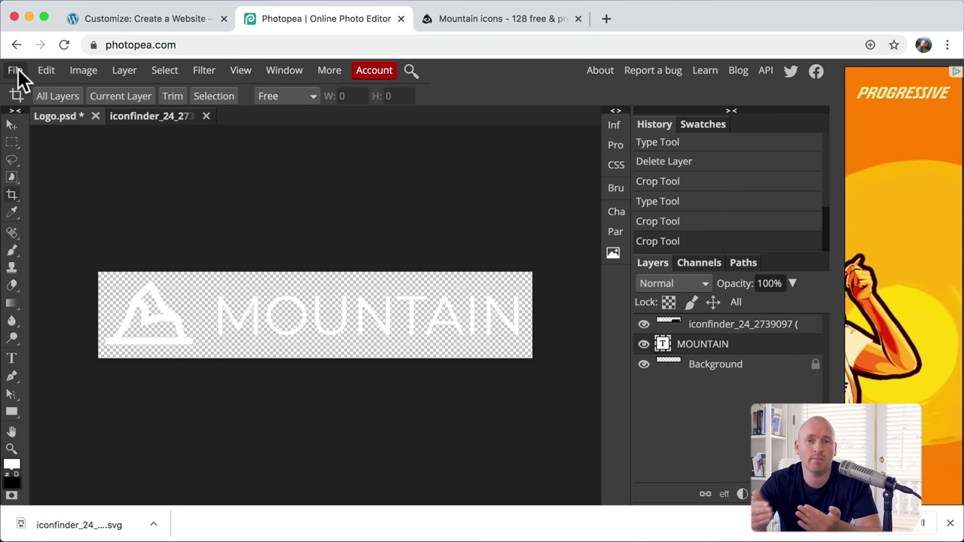
Step: Export the logo as the 1172×234 PNG Logo.png, then close the Mountain icons tab
left_click(15, 70)
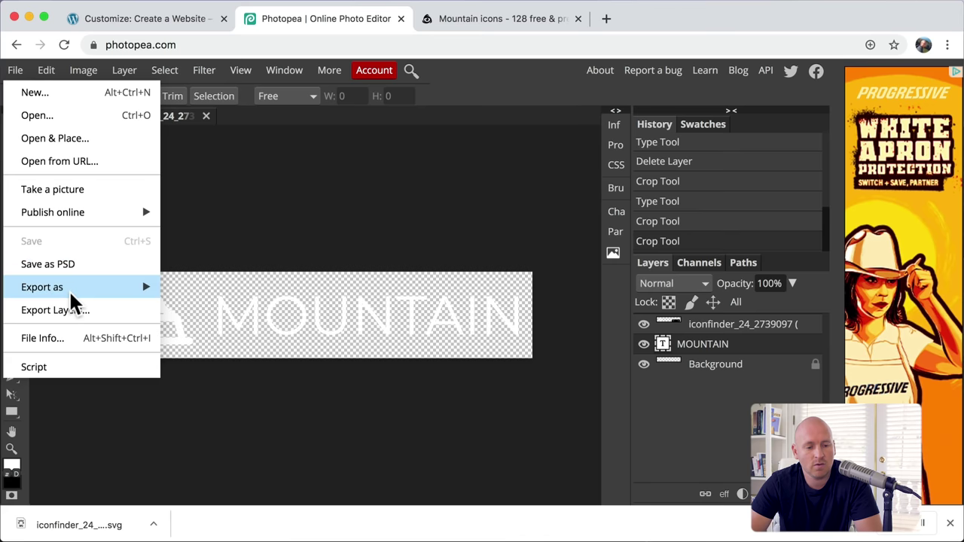
mouse_move(70, 294)
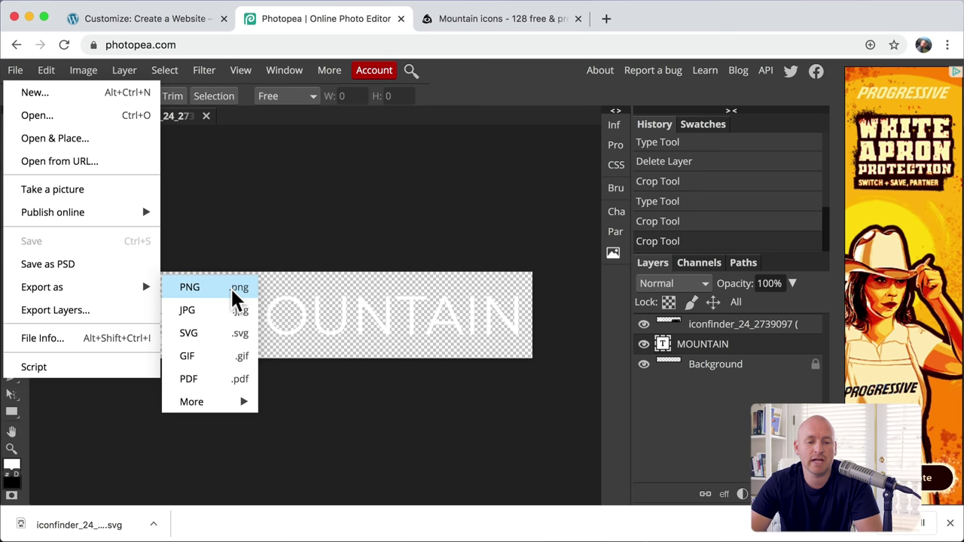
left_click(233, 292)
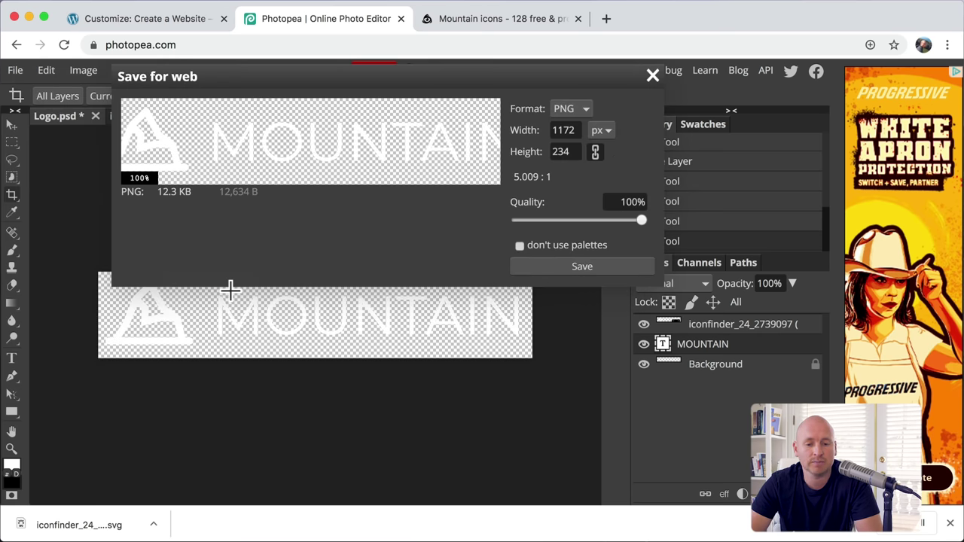
left_click(592, 266)
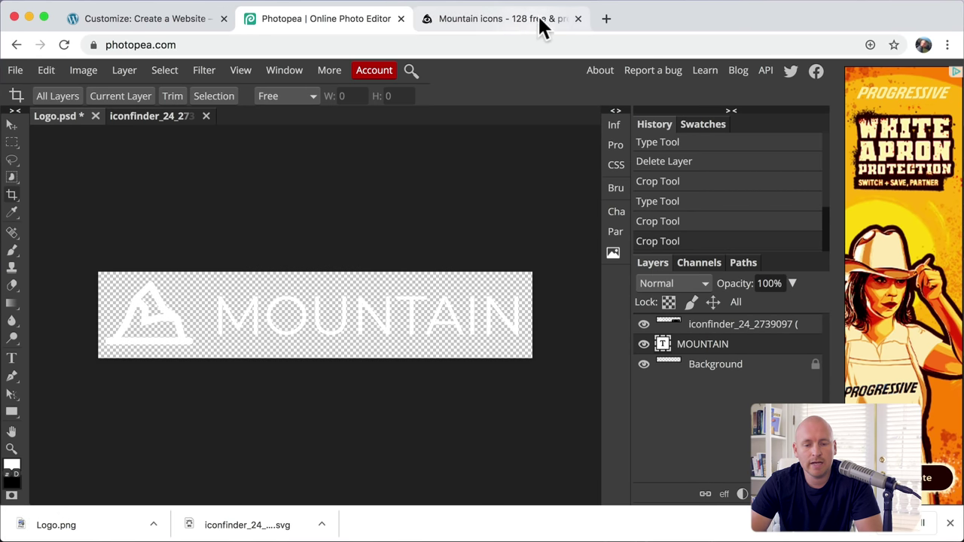
left_click(578, 19)
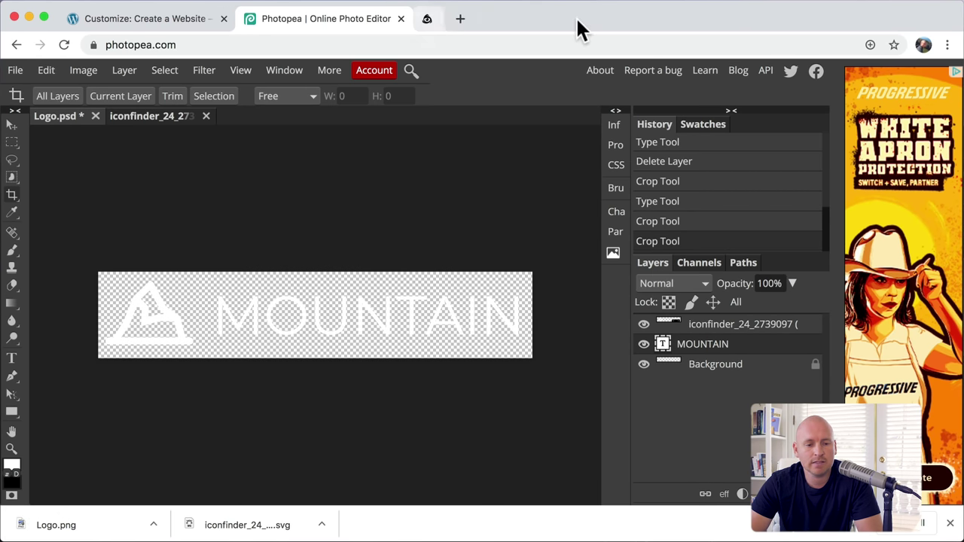
Step: Upload Logo.png as the uncropped site logo and turn off Different Logo For Retina Devices
left_click(139, 22)
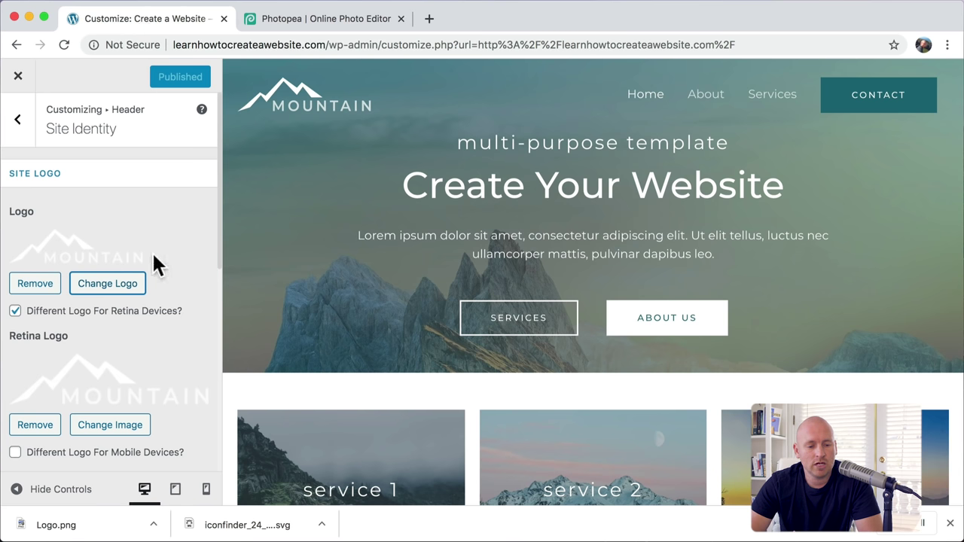
left_click(108, 284)
left_click_drag(47, 525, 454, 315)
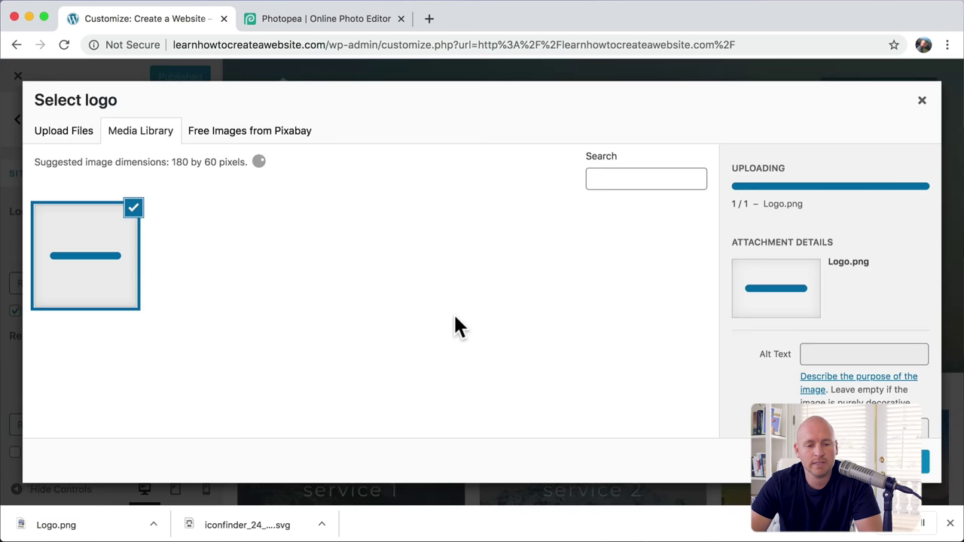
left_click(912, 467)
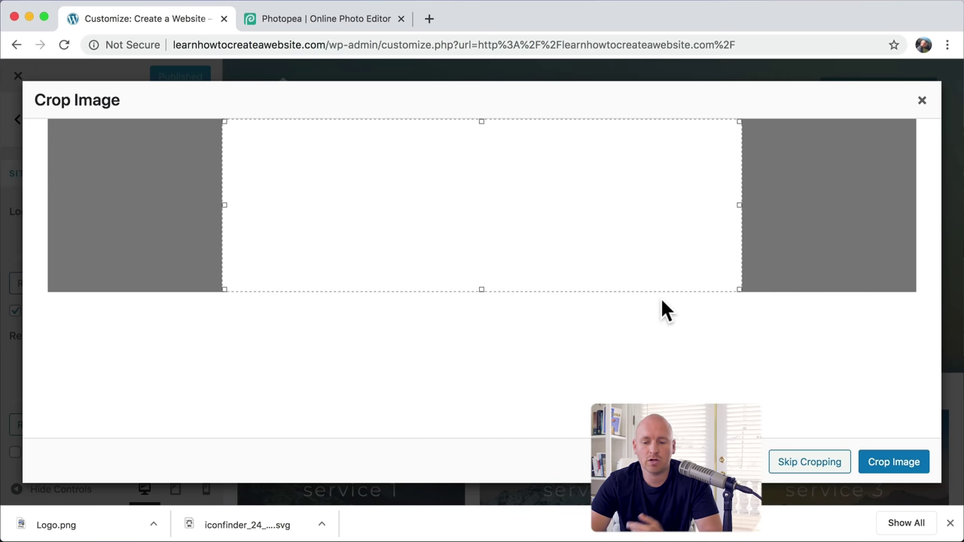
left_click(804, 462)
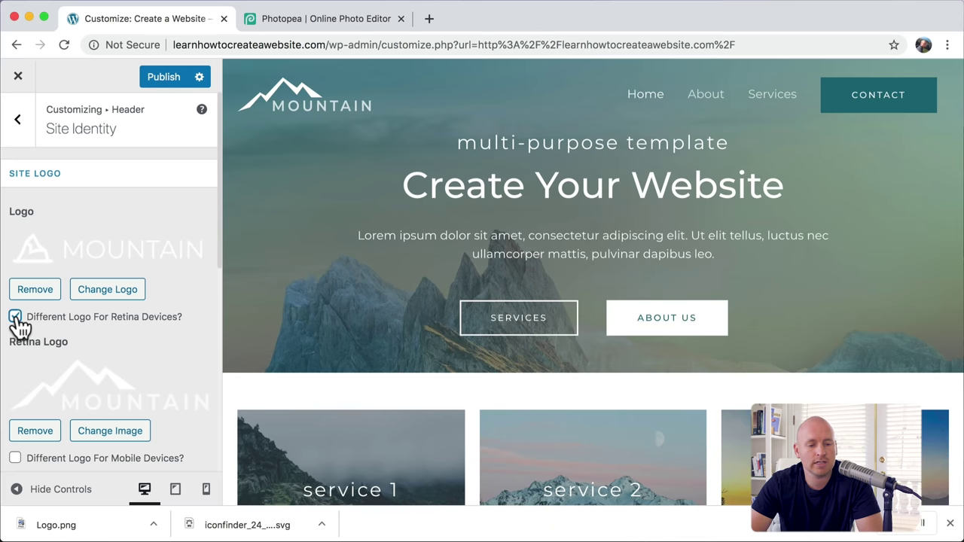
left_click(15, 317)
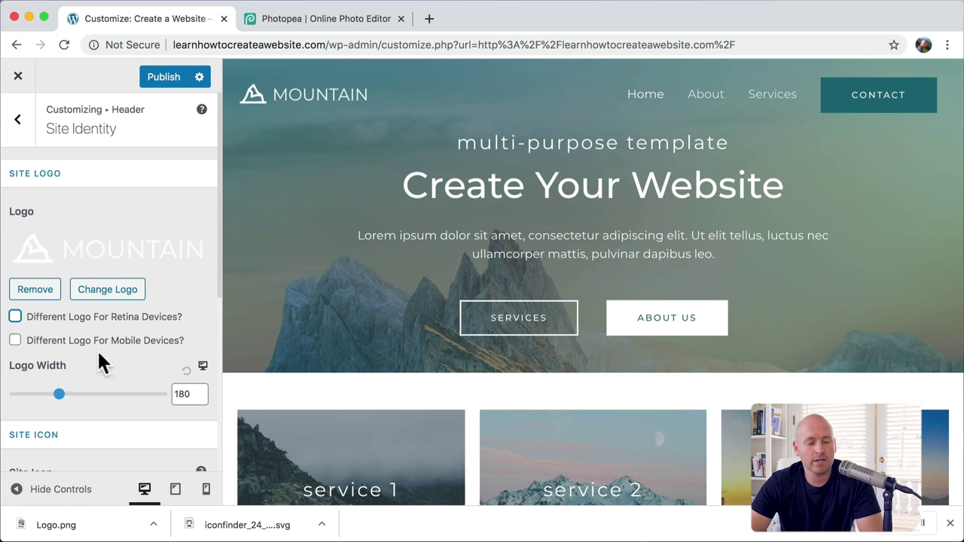
Step: Raise the Logo Width slider from 180 to 211 to enlarge the header logo
left_click_drag(59, 394, 71, 394)
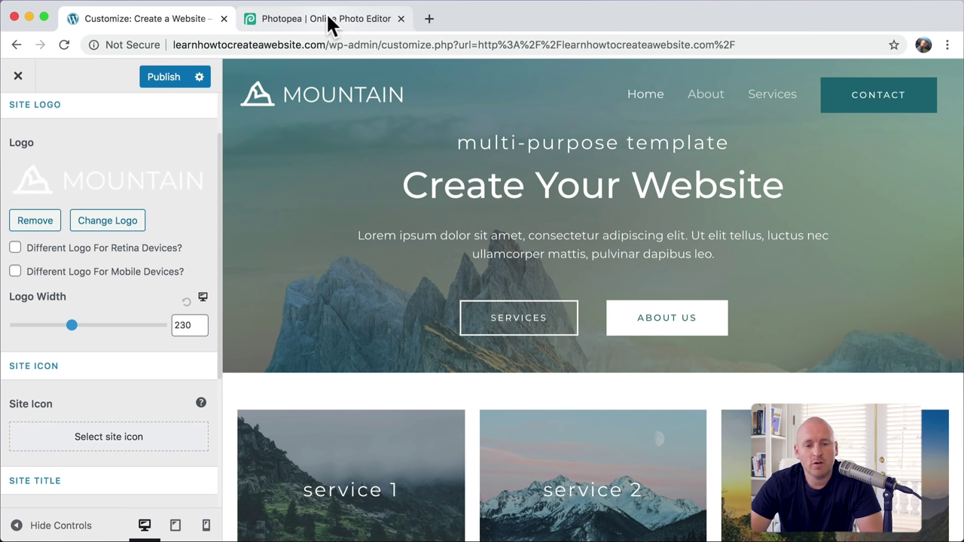
Step: Change the mountain icon layer's Color Fill from white to dark grey 323232
left_click(331, 22)
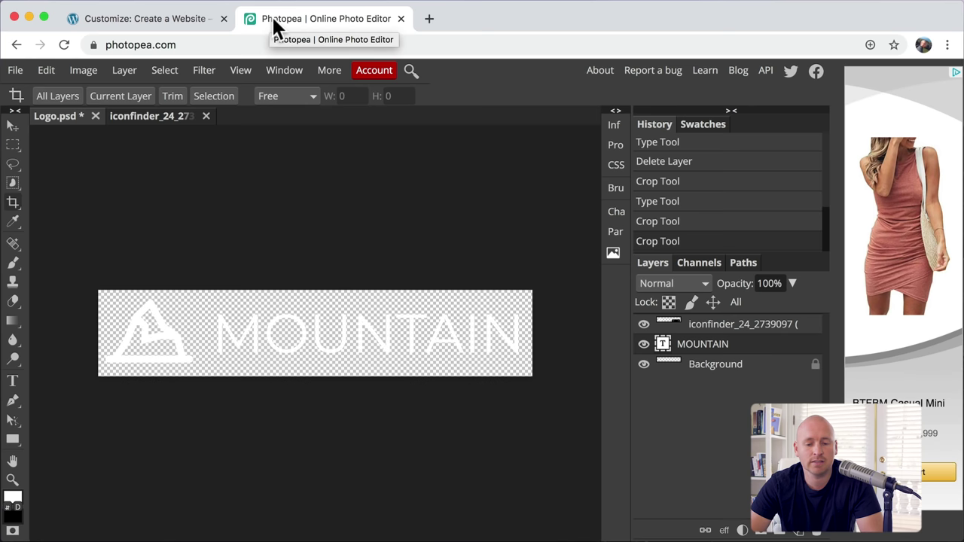
double_click(672, 332)
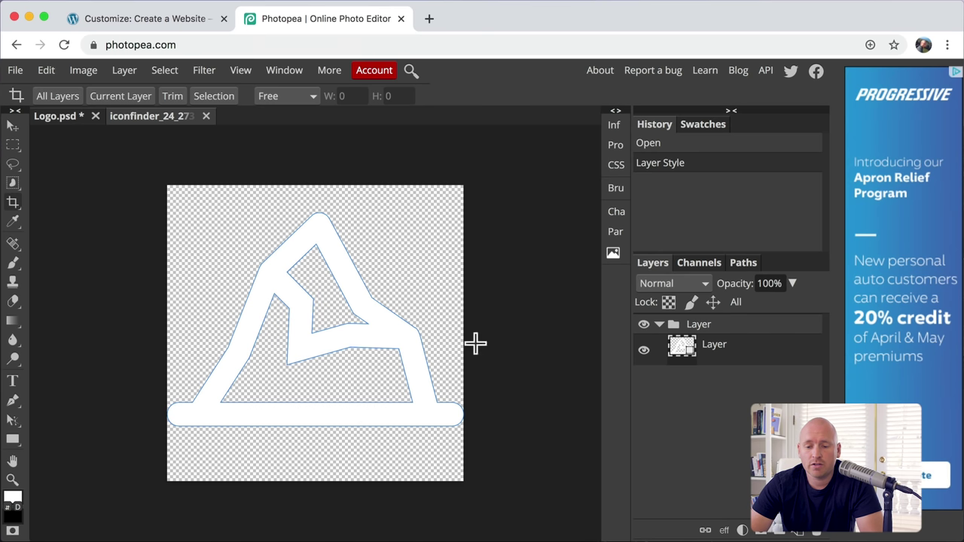
double_click(681, 350)
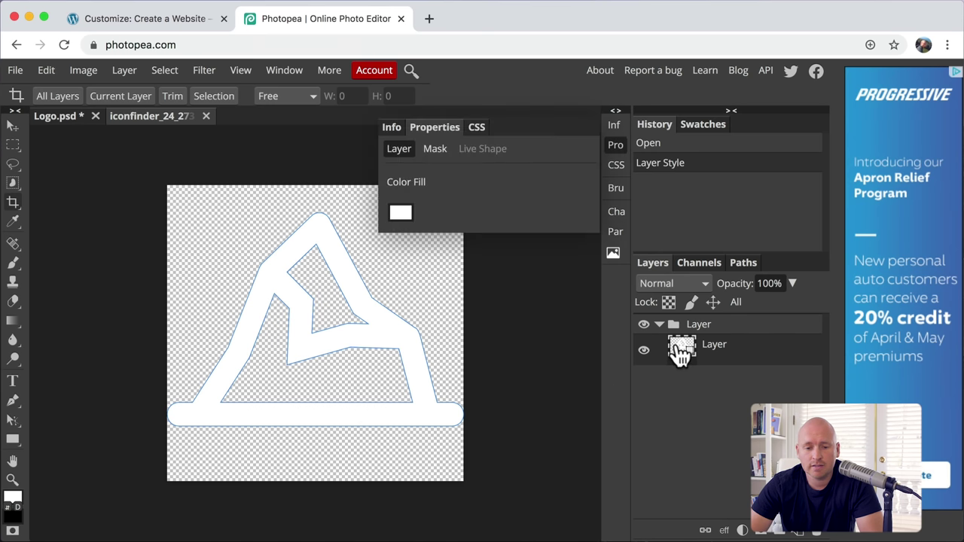
left_click(401, 217)
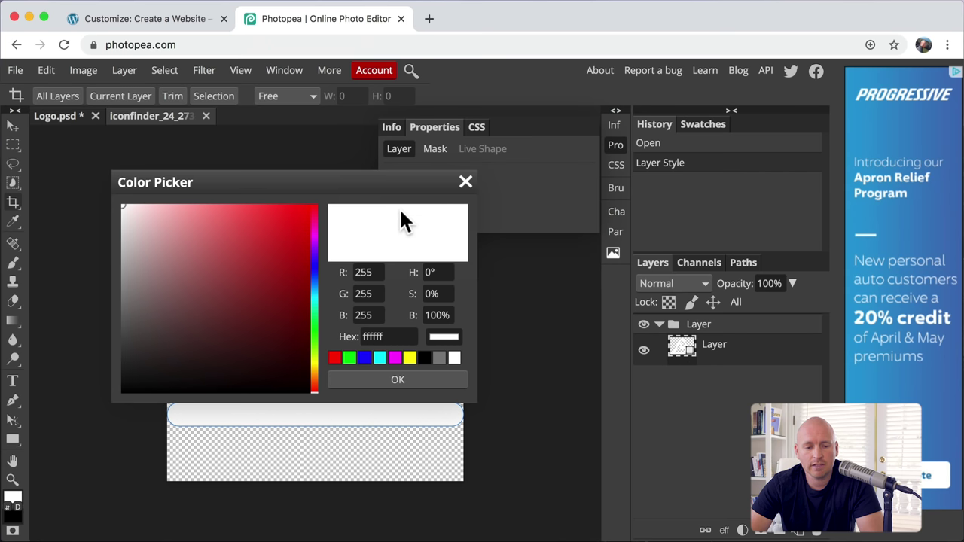
left_click_drag(178, 260, 99, 359)
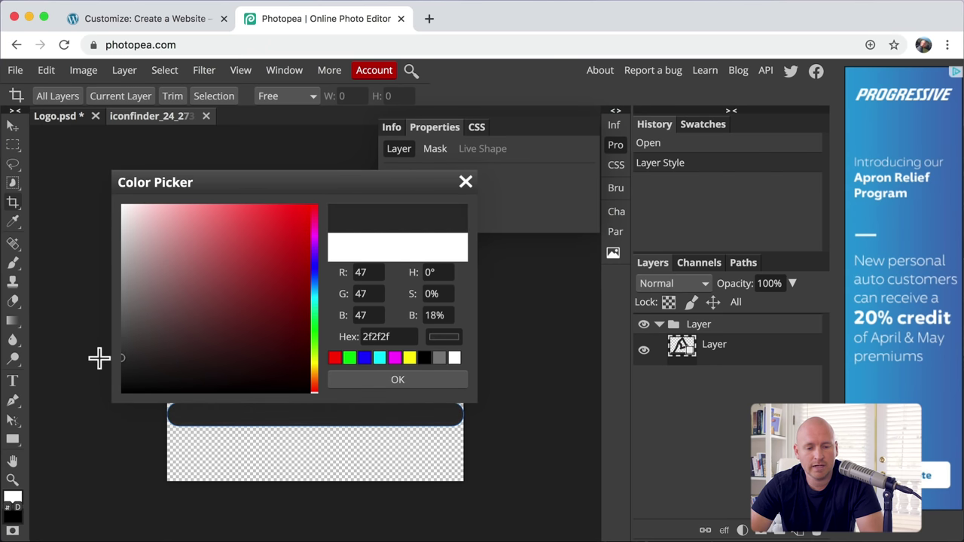
left_click(402, 382)
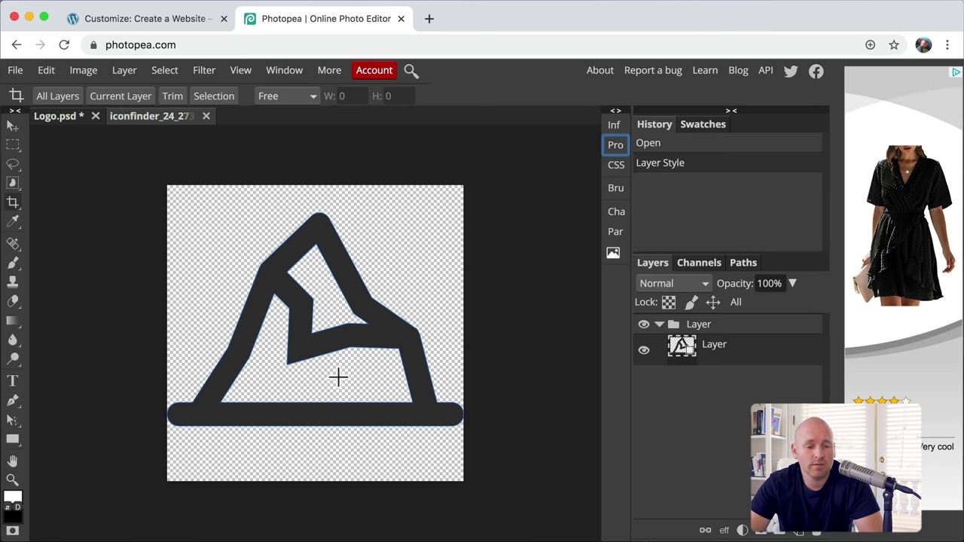
Step: Resize the icon canvas to 512 × 512 px
left_click(84, 72)
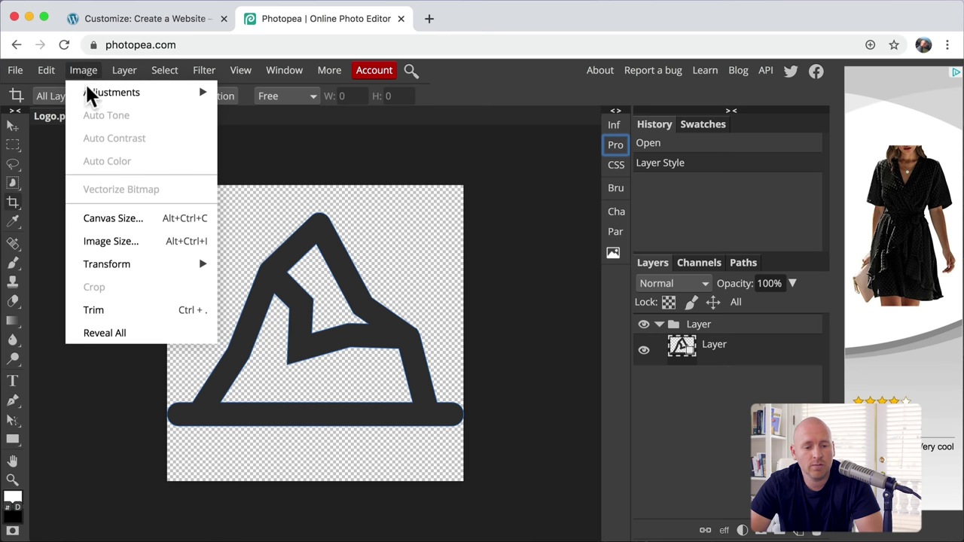
left_click(140, 220)
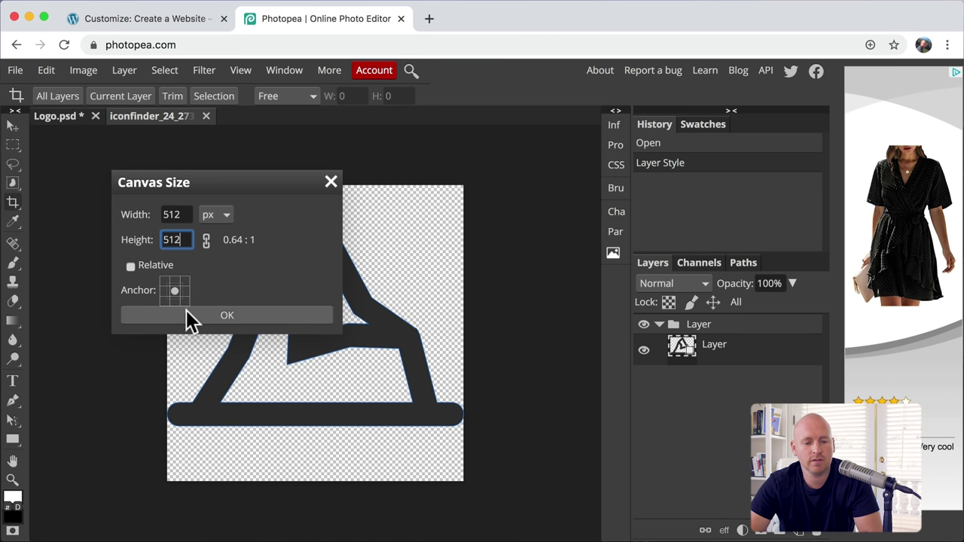
left_click(236, 316)
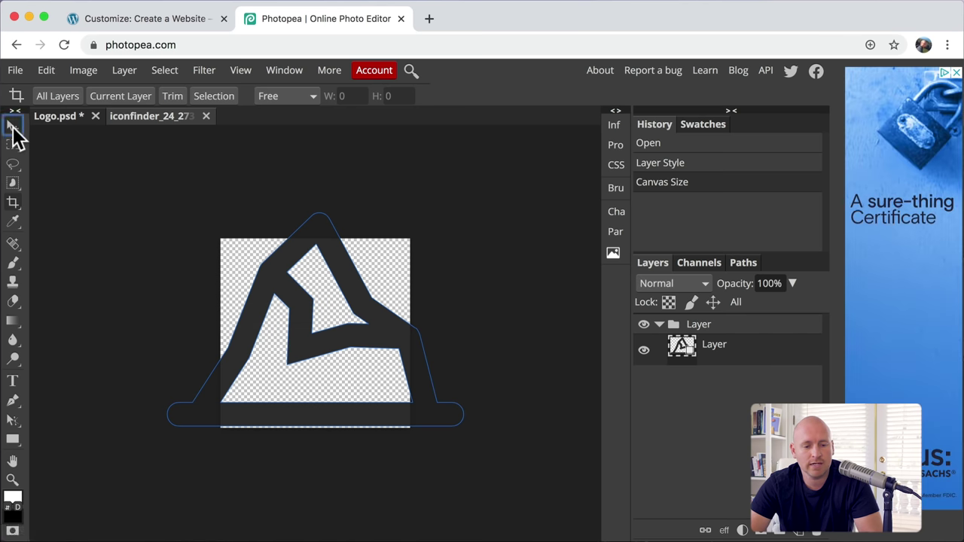
Step: Scale the mountain down to 64% and centre it on the canvas
left_click(13, 126)
left_click_drag(168, 214, 241, 253)
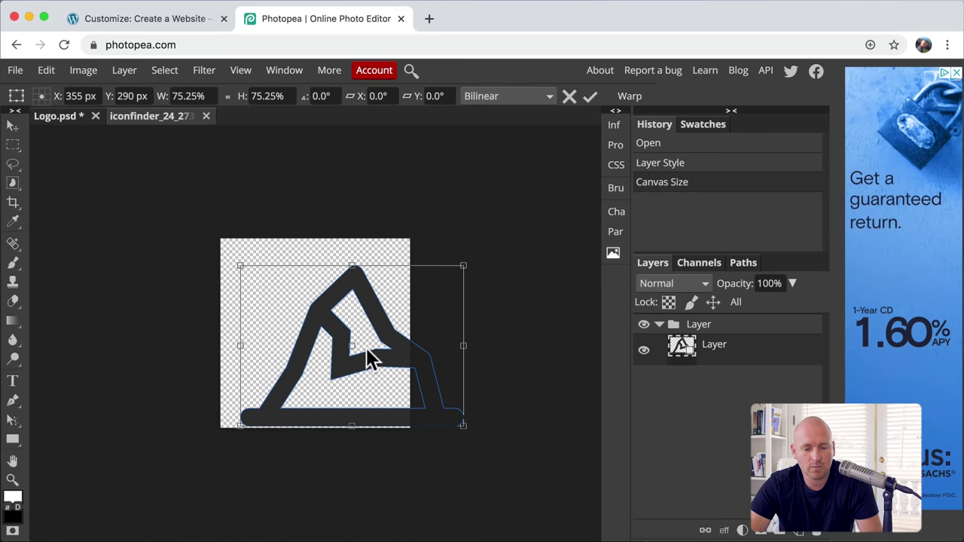
left_click_drag(388, 349, 367, 337)
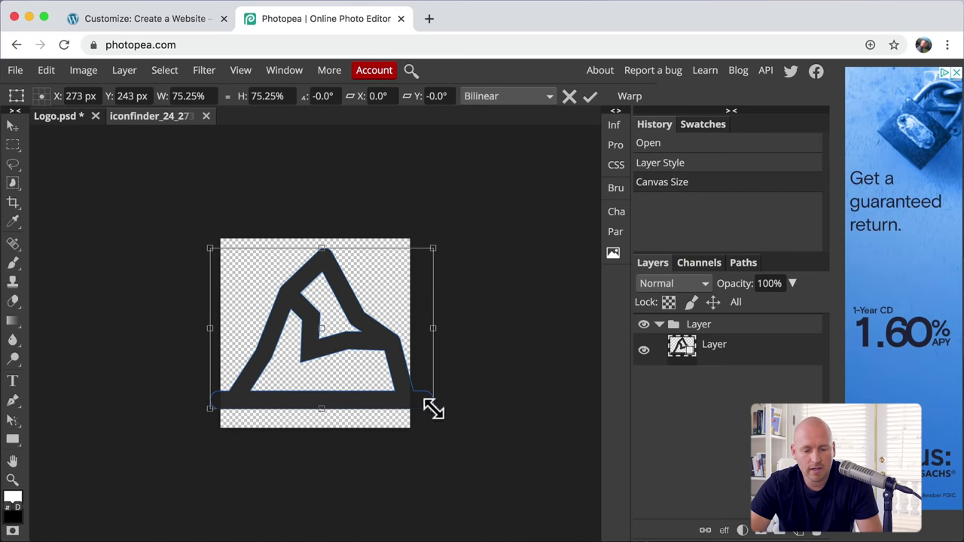
left_click_drag(434, 409, 403, 399)
left_click_drag(360, 377, 409, 405)
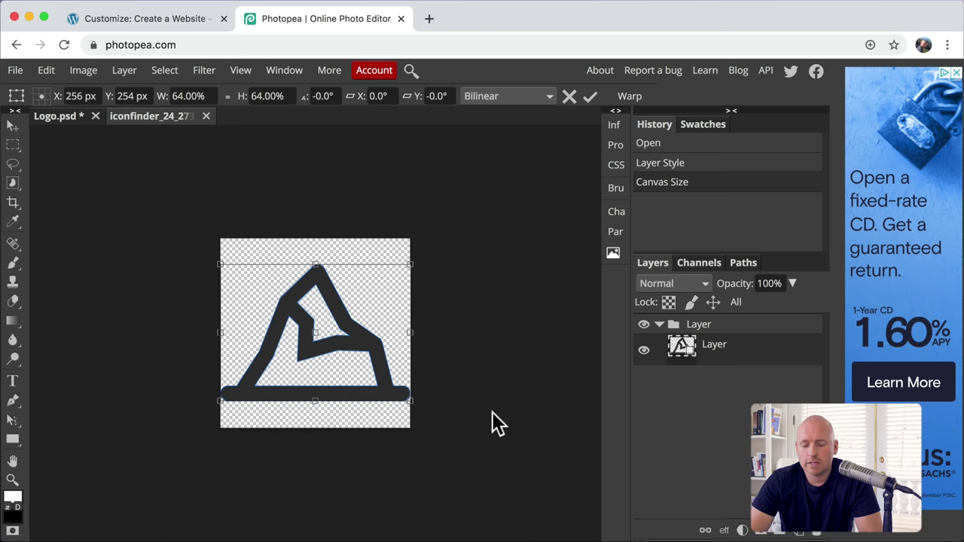
key("Return")
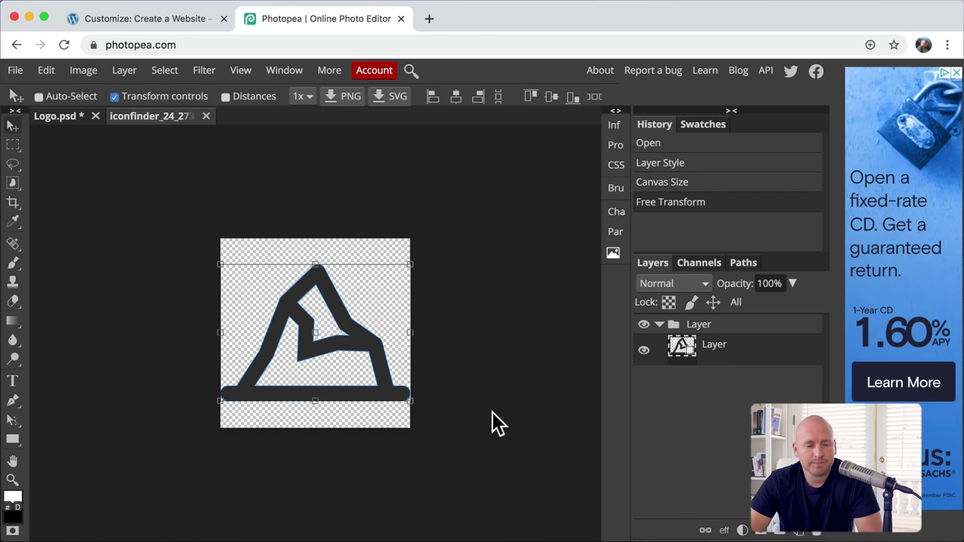
Step: Export the dark grey mountain icon as a 512×512 PNG to downloads
left_click(15, 72)
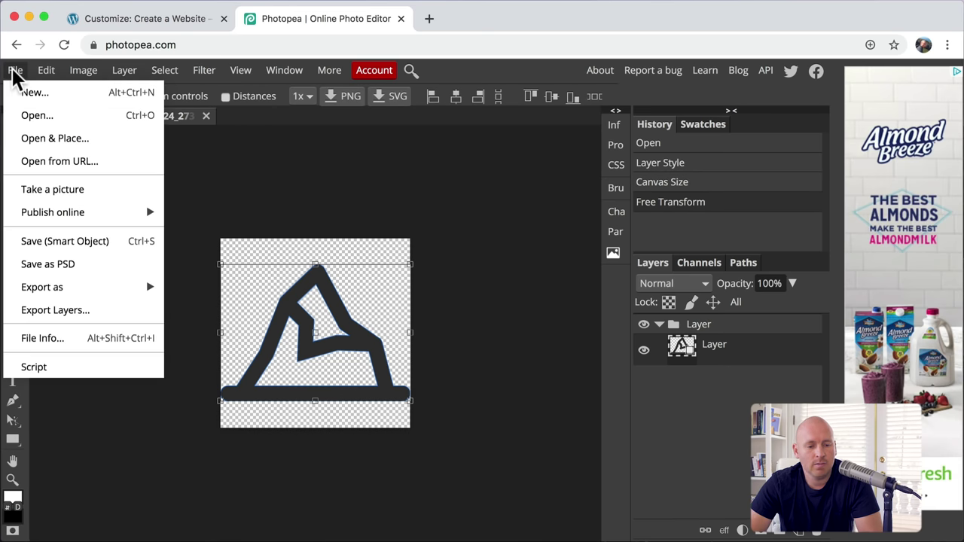
mouse_move(105, 287)
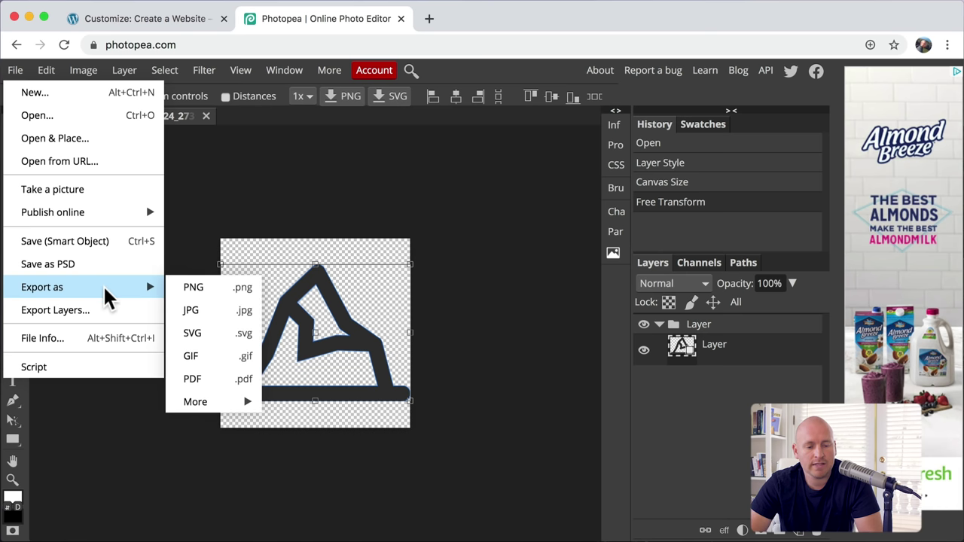
left_click(217, 292)
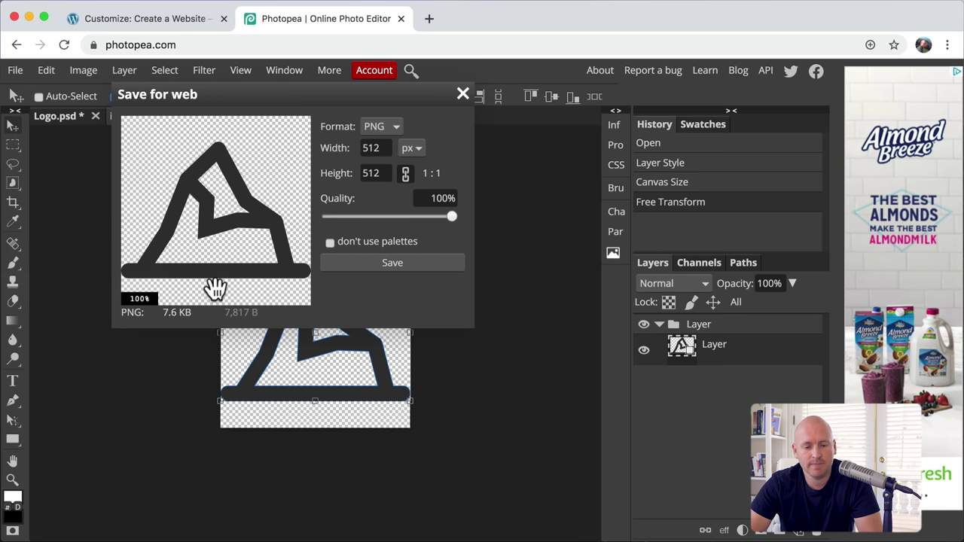
left_click(391, 263)
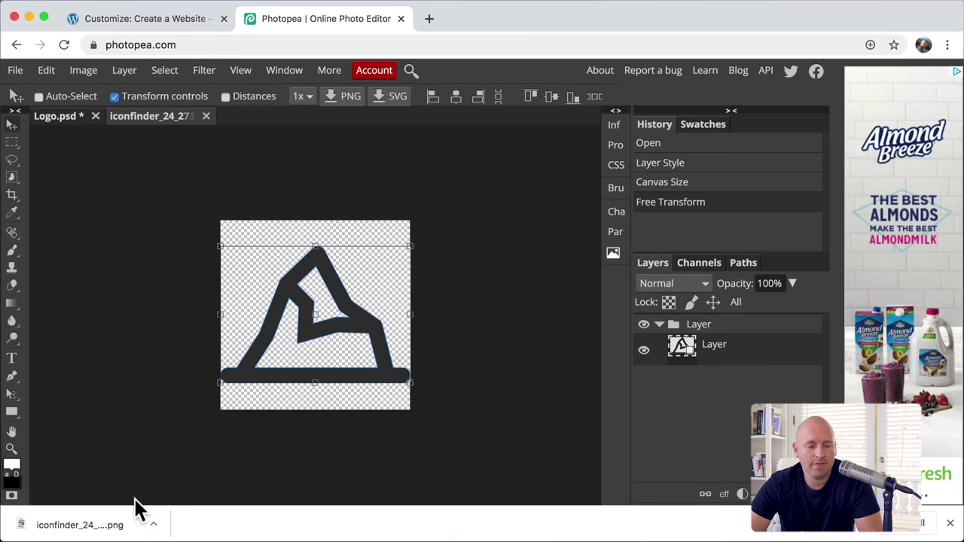
Step: Upload the downloaded mountain PNG and select it as the site icon
left_click(162, 17)
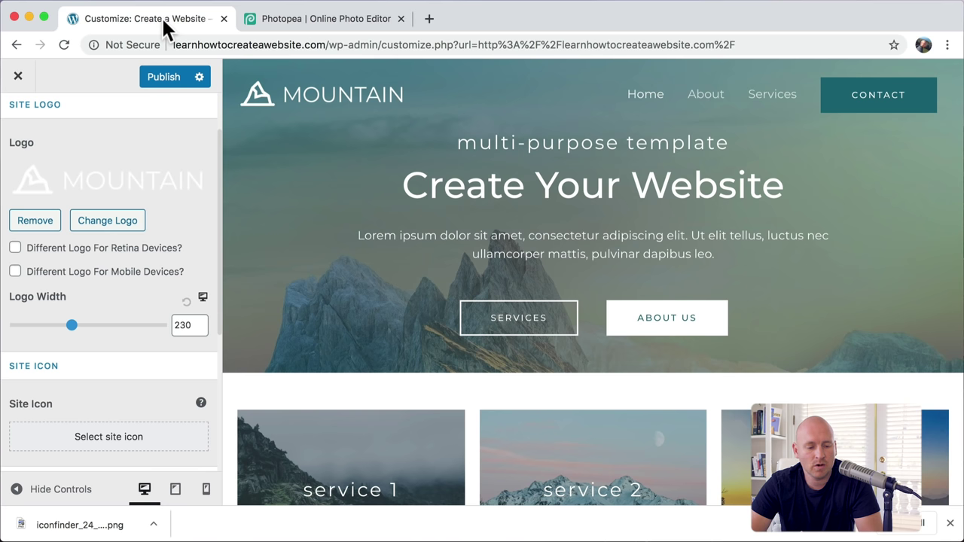
scroll(158, 271, "down", 4)
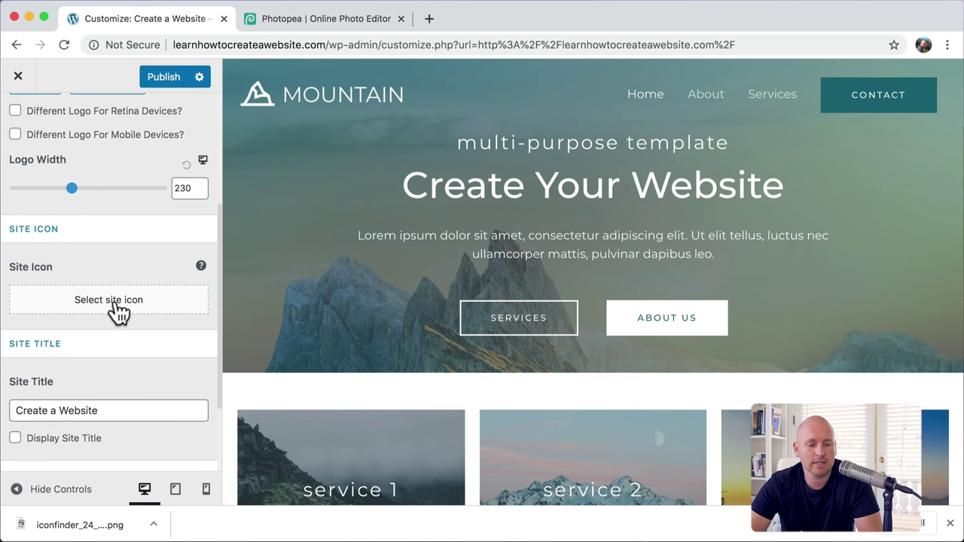
left_click(113, 301)
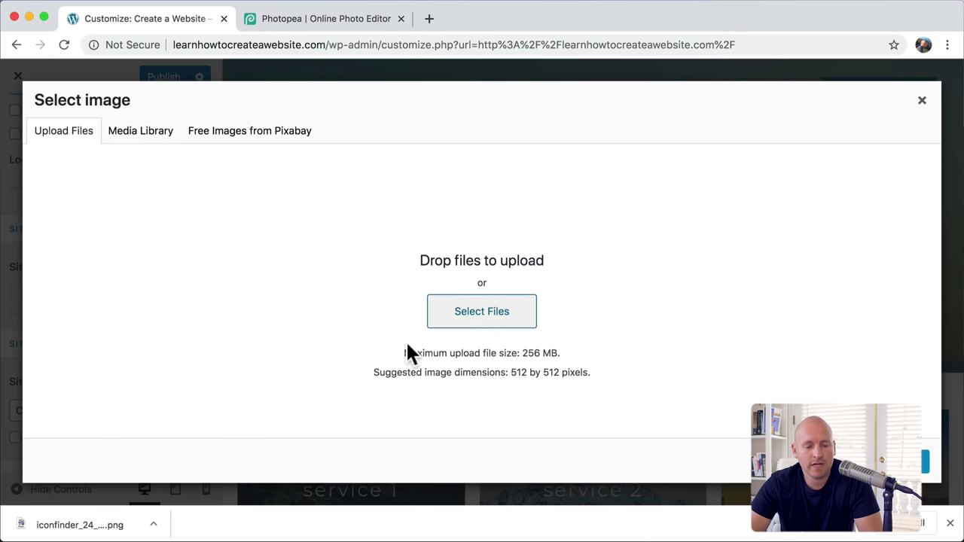
left_click_drag(71, 521, 463, 292)
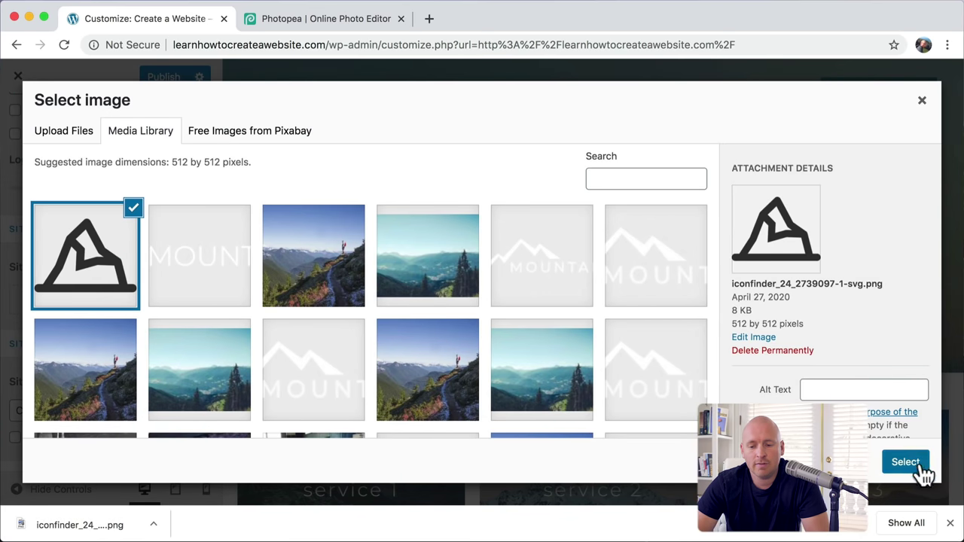
left_click(906, 463)
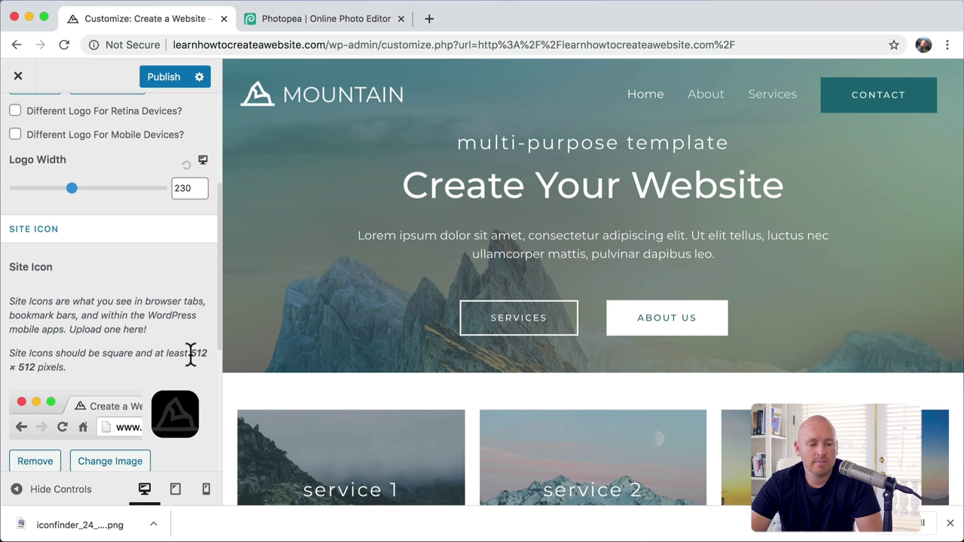
Step: Publish the site icon change and close the Customizer to view the live site
left_click_drag(190, 354, 139, 365)
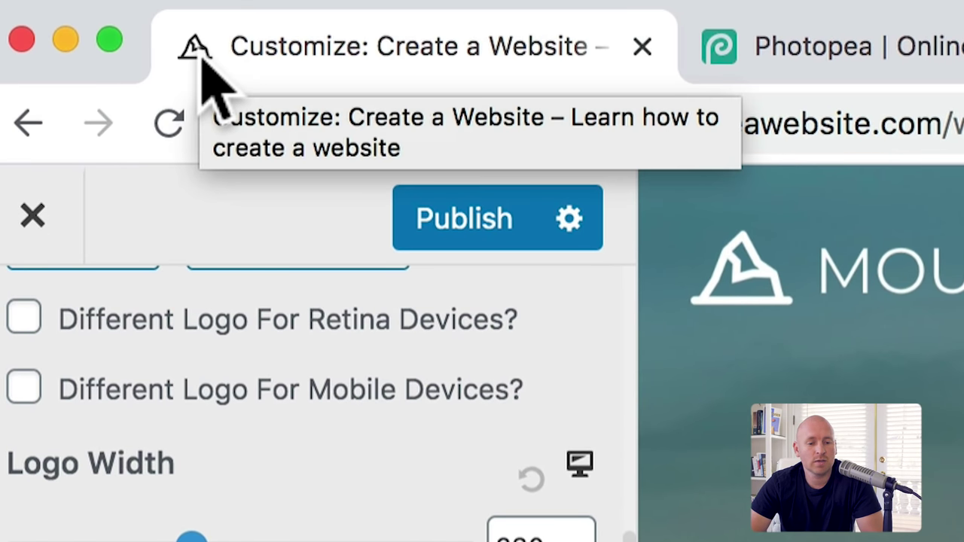
left_click(456, 230)
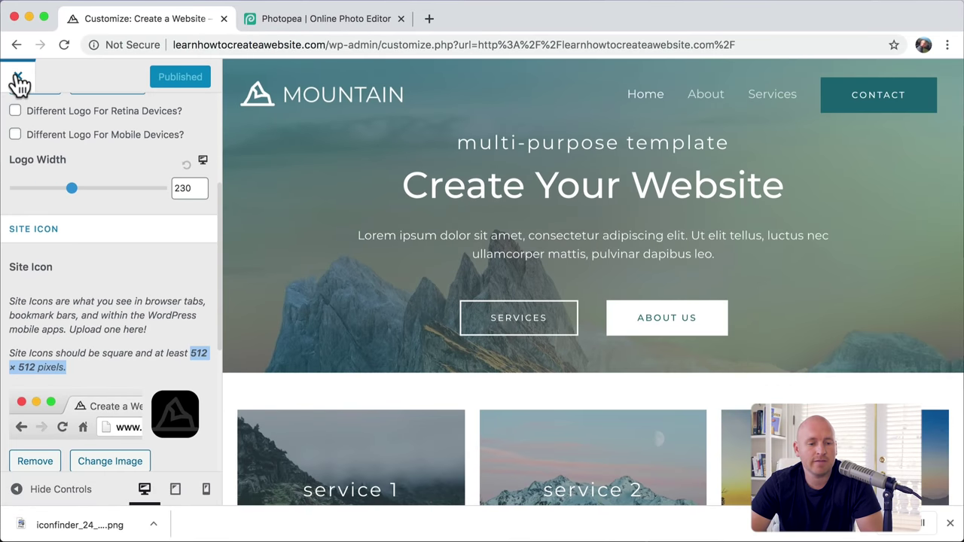
left_click(19, 78)
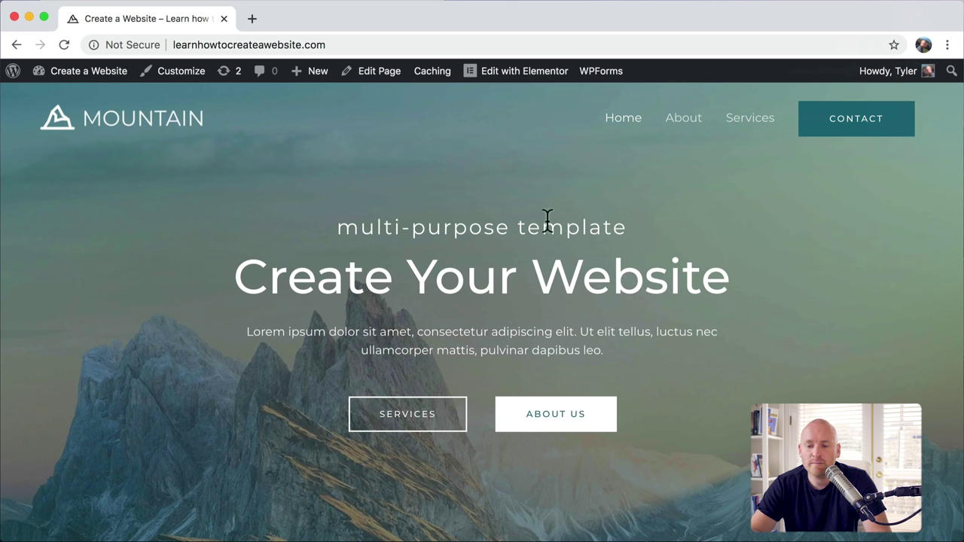
Step: Open the About page in Elementor, scroll it, and go back to the live page
left_click(688, 121)
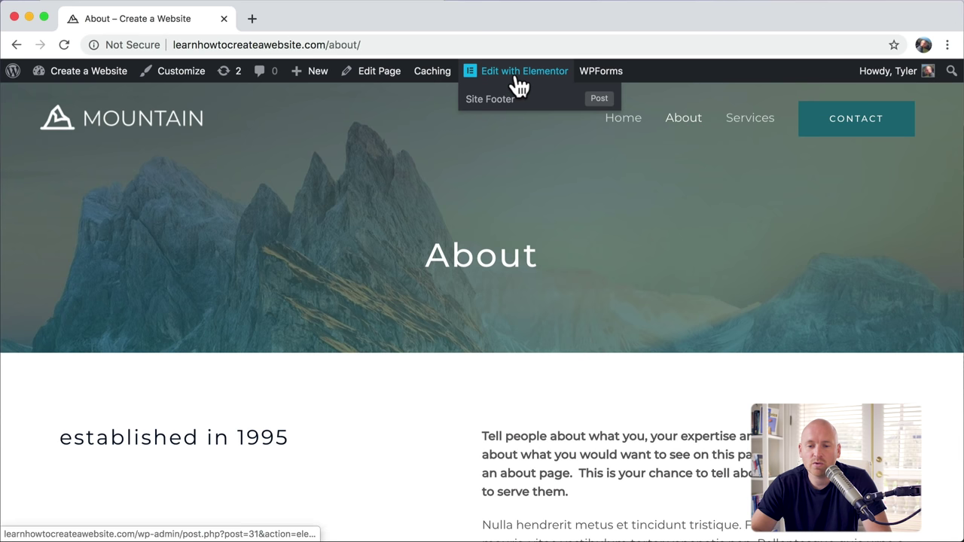
left_click(520, 87)
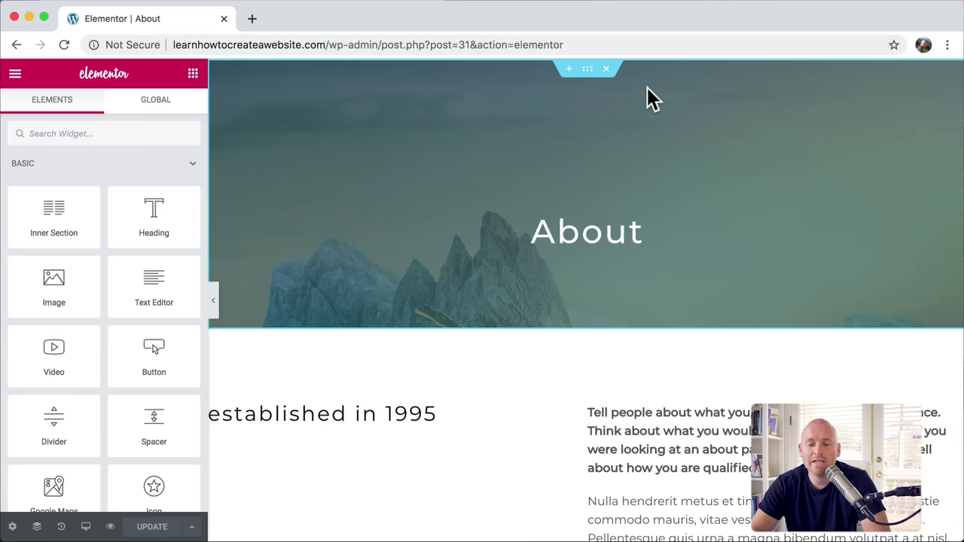
scroll(647, 97, "down", 4)
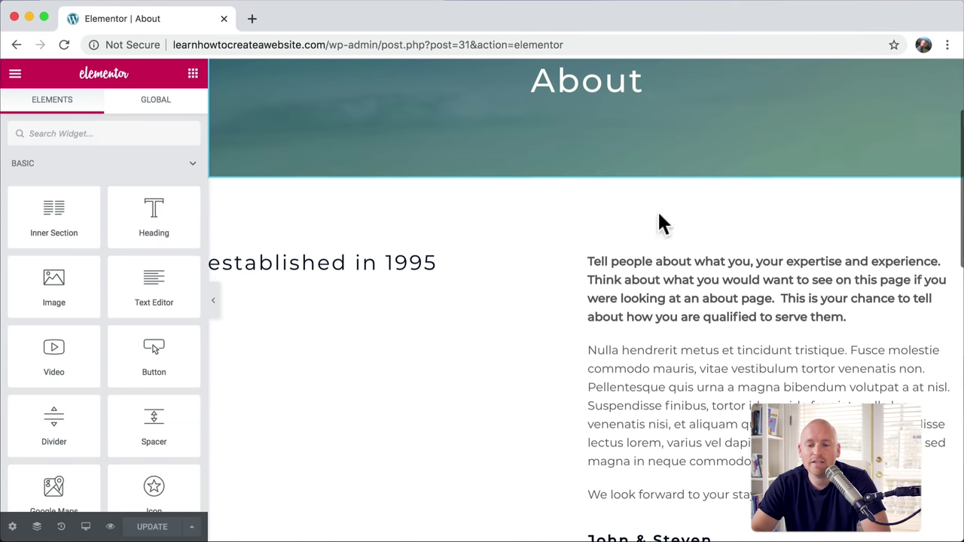
scroll(394, 256, "down", 5)
left_click(17, 47)
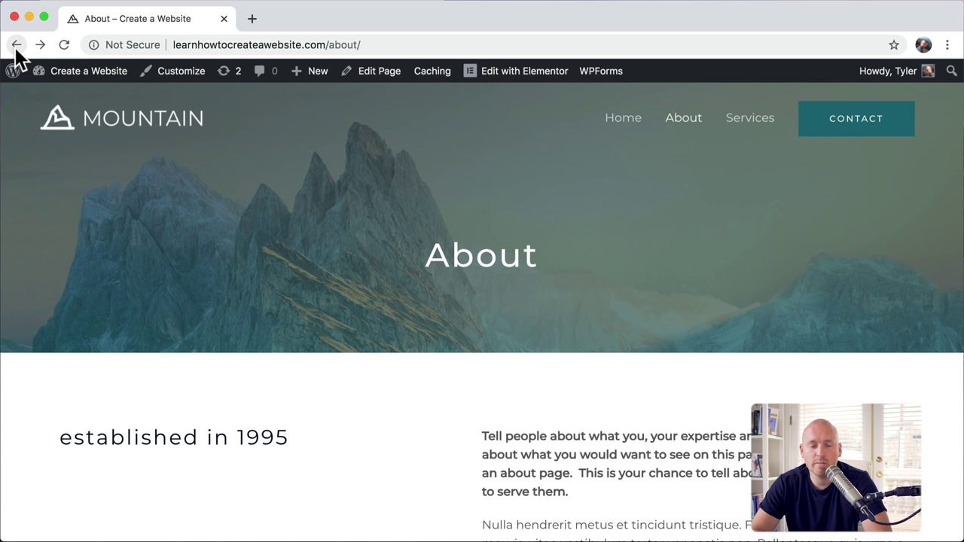
Step: Open the Services page in Elementor, go back, then navigate to the Home page
left_click(751, 129)
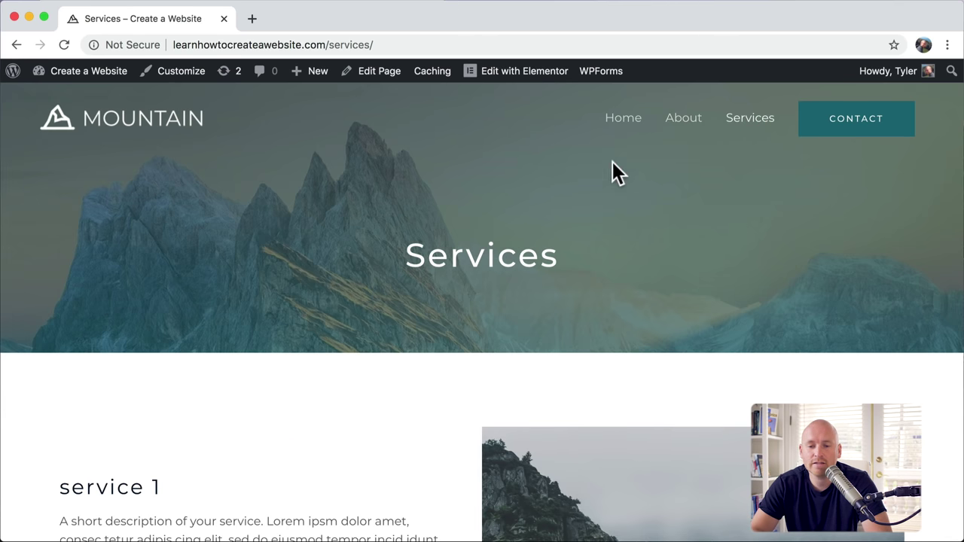
left_click(510, 86)
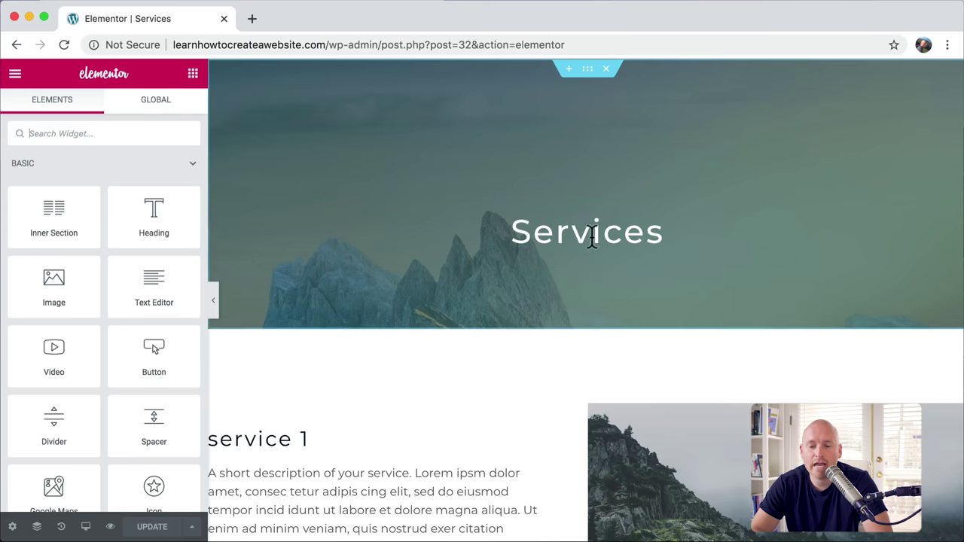
scroll(512, 334, "down", 8)
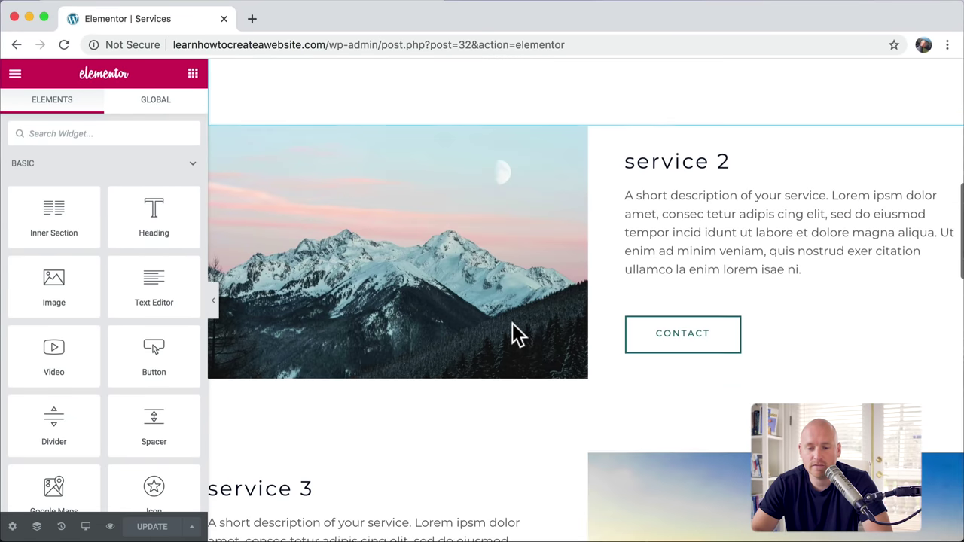
scroll(512, 333, "up", 8)
left_click(15, 45)
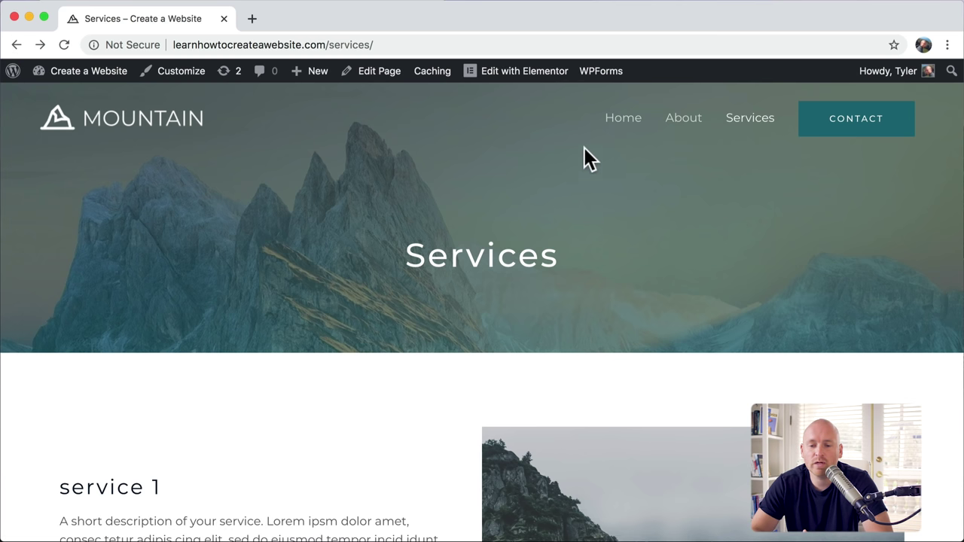
left_click(624, 123)
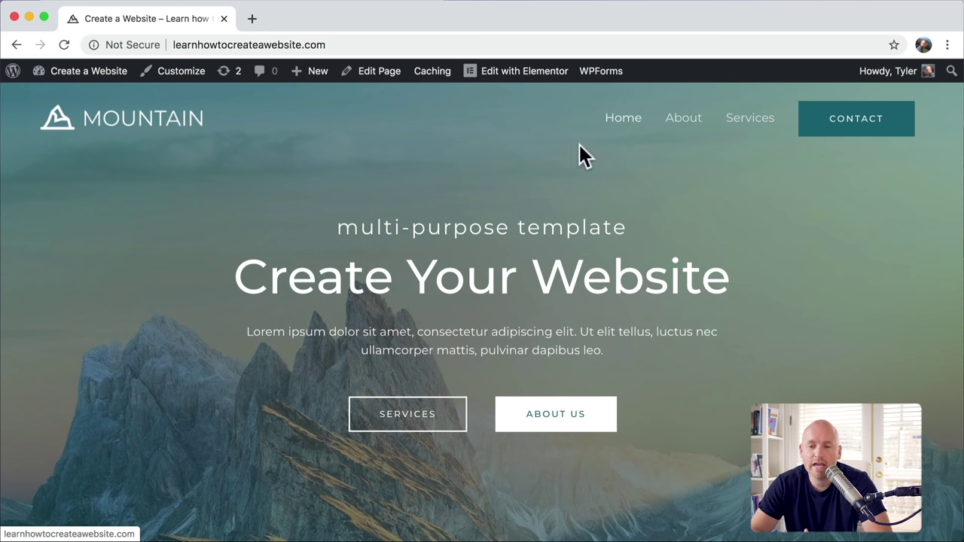
Step: Open the Home page in the Elementor editor via 'Edit with Elementor' in the admin bar
mouse_move(502, 80)
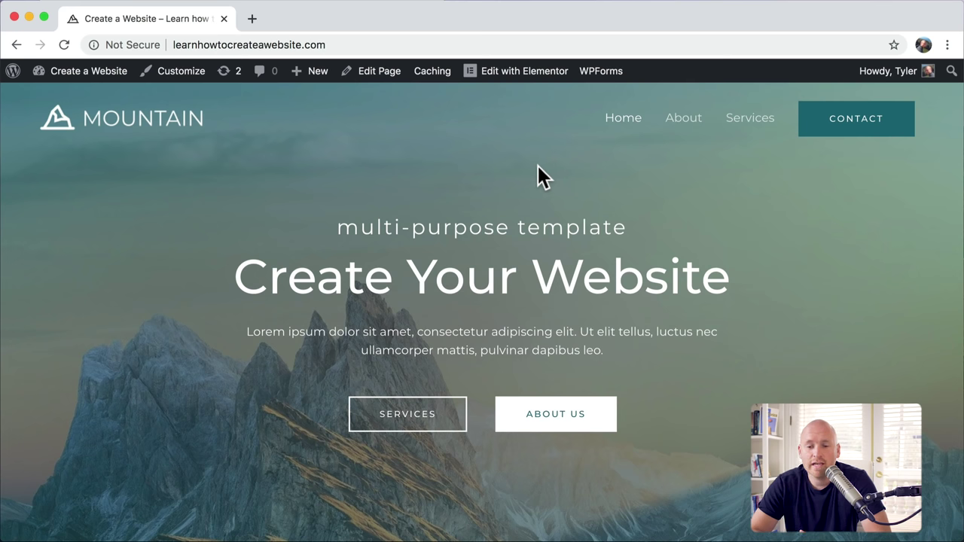
left_click(507, 71)
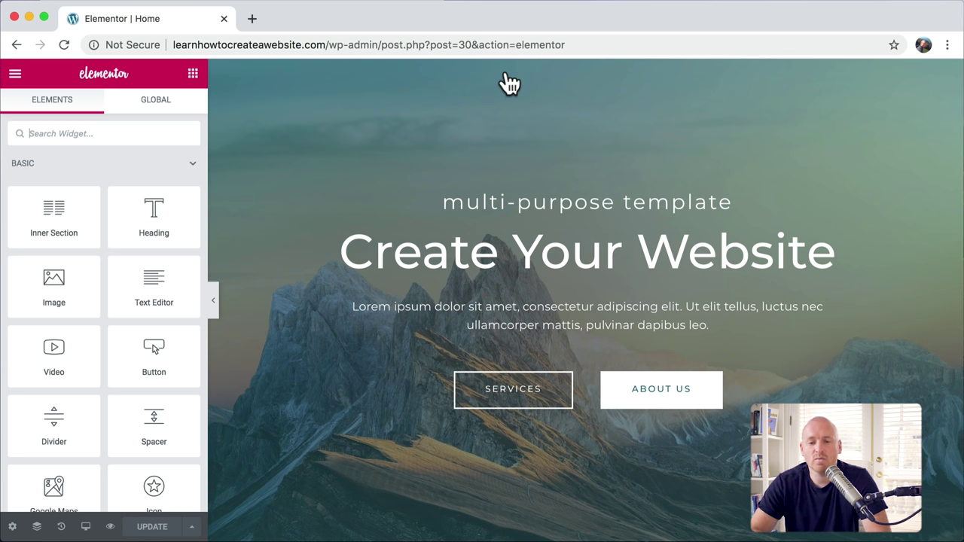
Step: Inspect the hero's headings, paragraph, Services button and section layout, dismissing the right-click tip
left_click(560, 202)
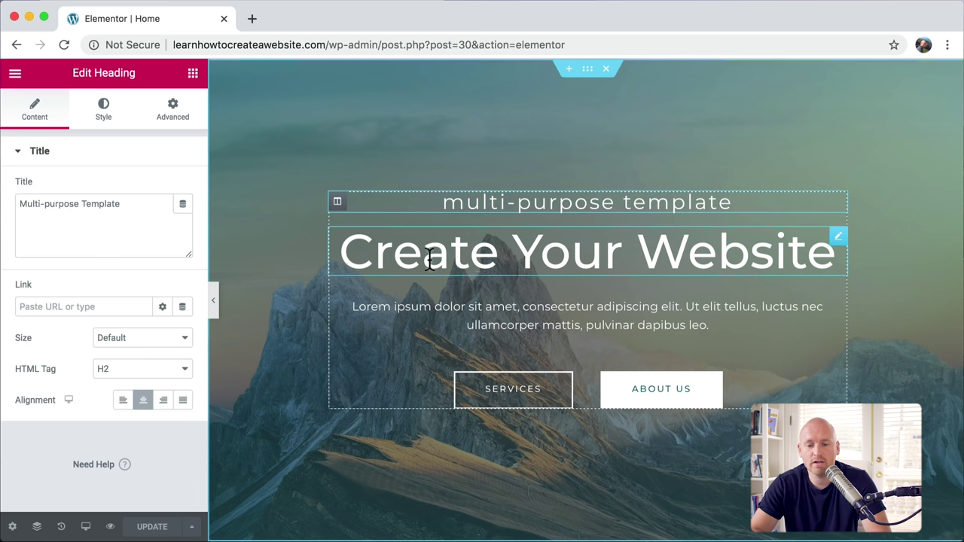
left_click(495, 255)
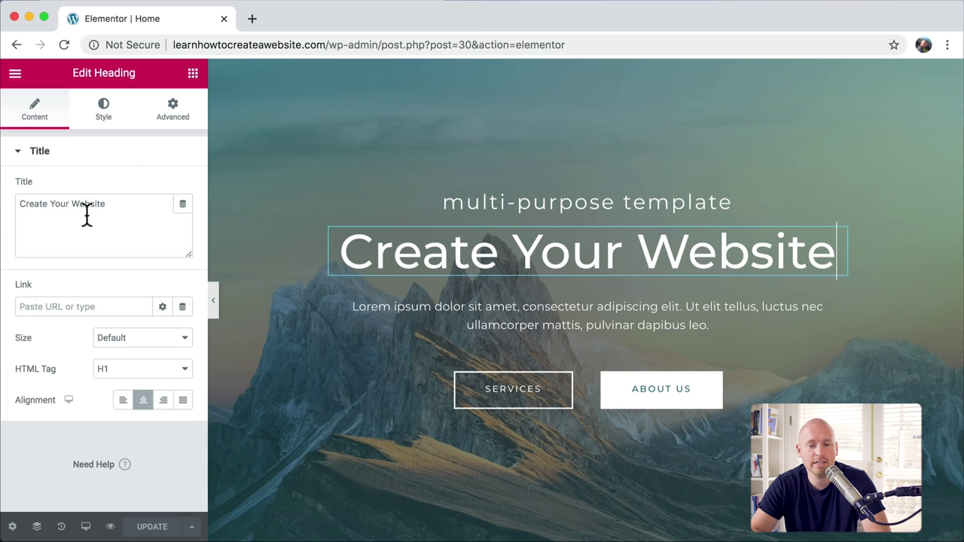
left_click(533, 323)
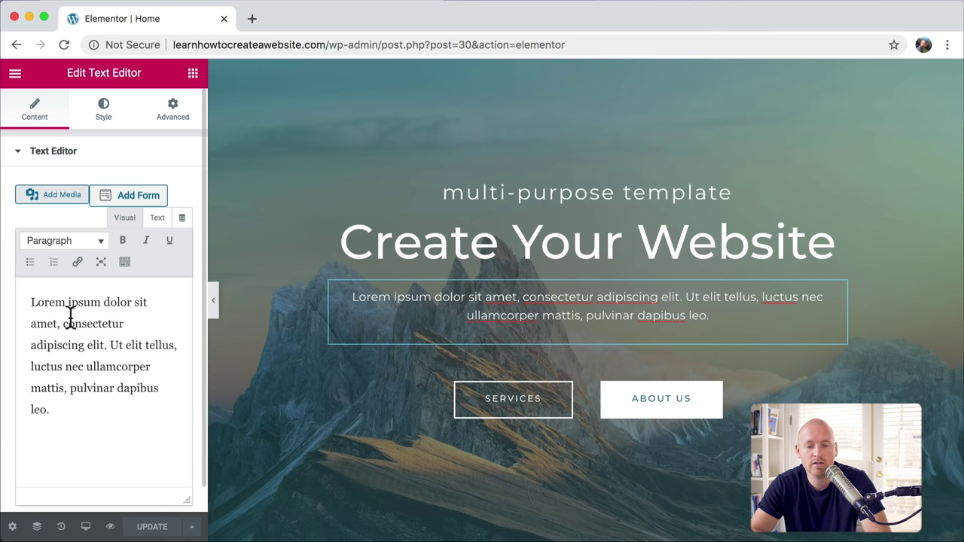
left_click(532, 414)
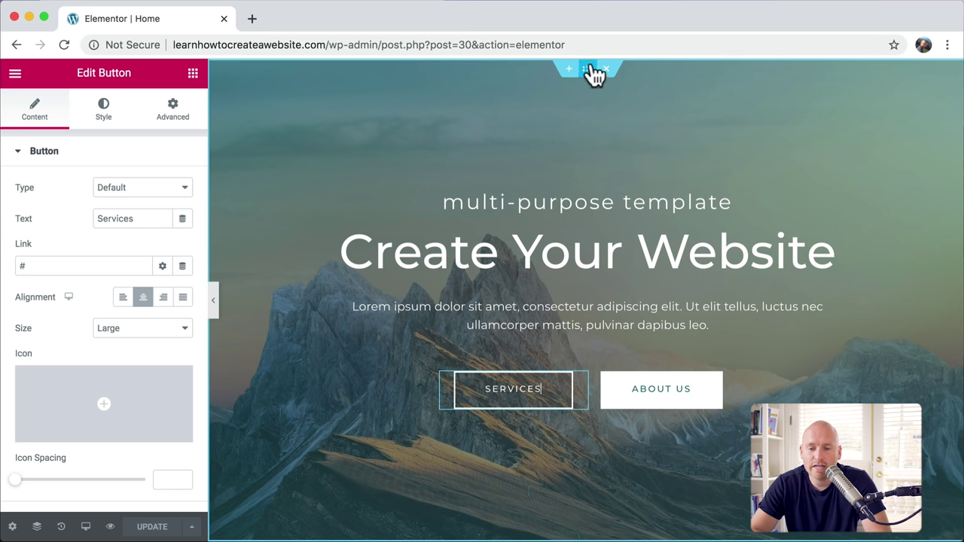
left_click(588, 70)
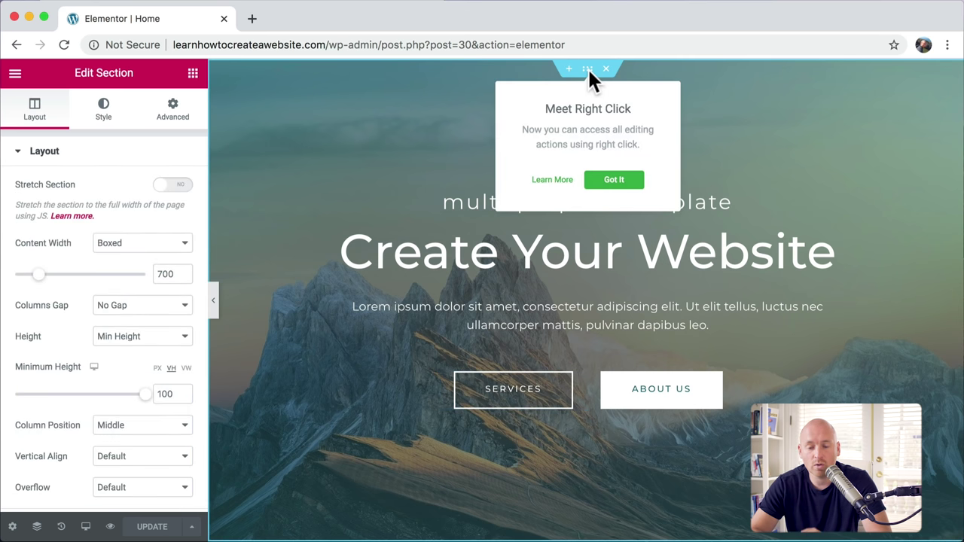
left_click(614, 180)
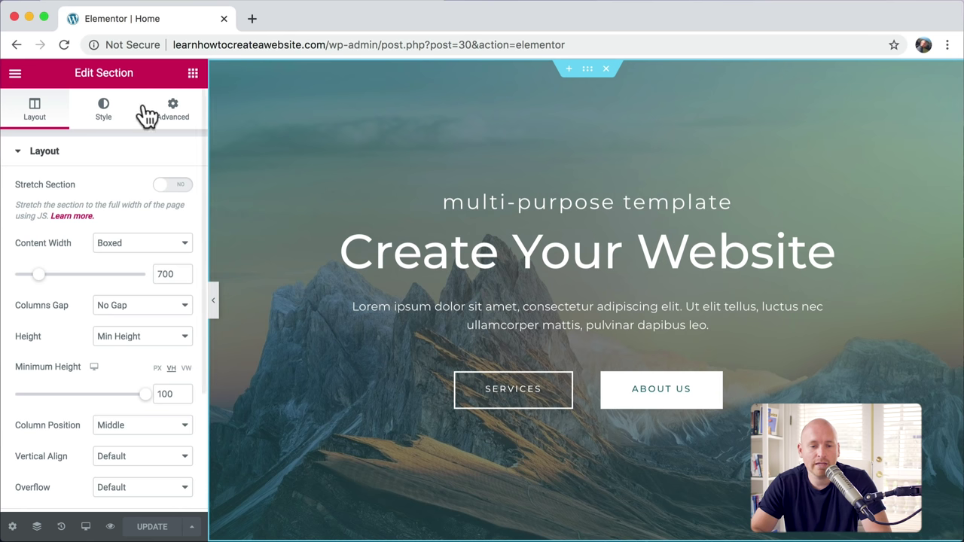
Step: Inspect the Amazing Things for You heading, text and OUR HISTORY button, then open that section's layout settings
scroll(310, 323, "down", 10)
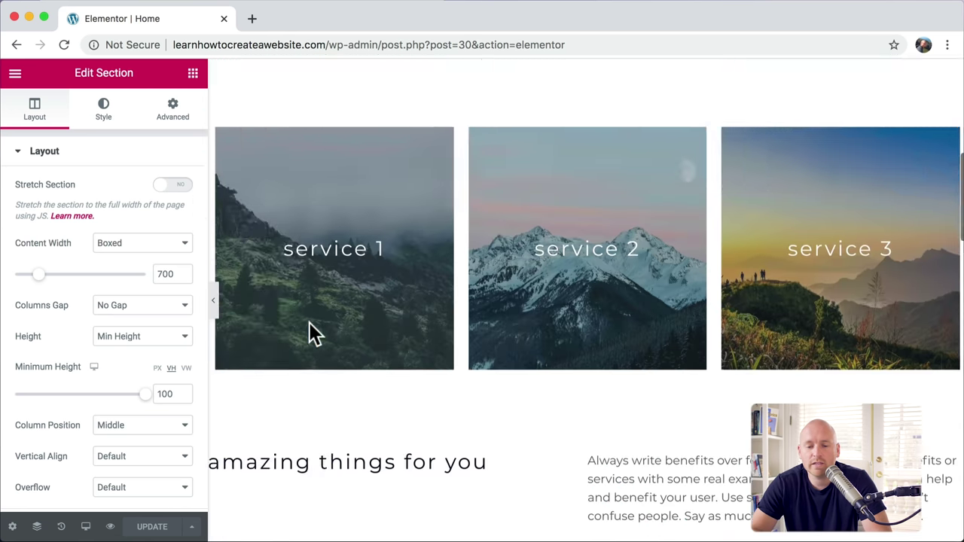
scroll(309, 325, "up", 1)
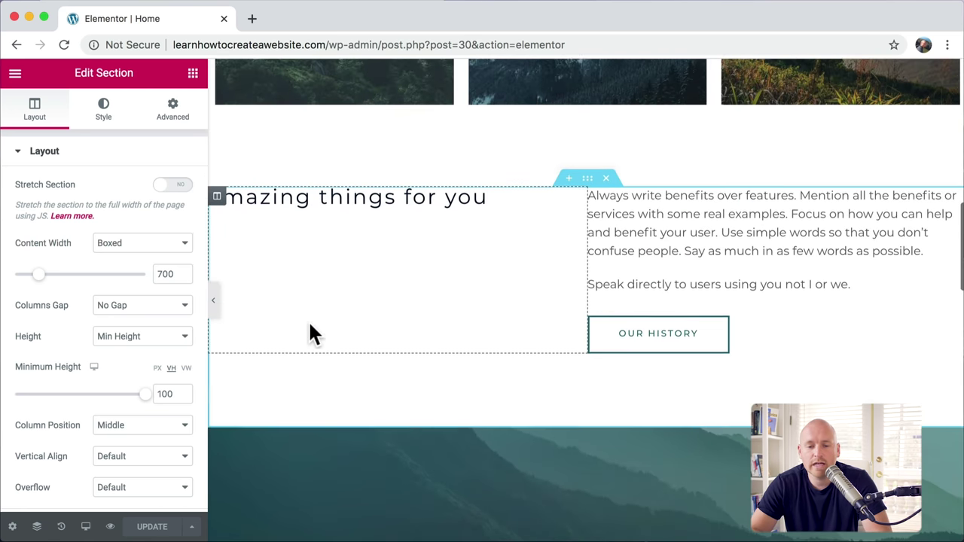
left_click(372, 202)
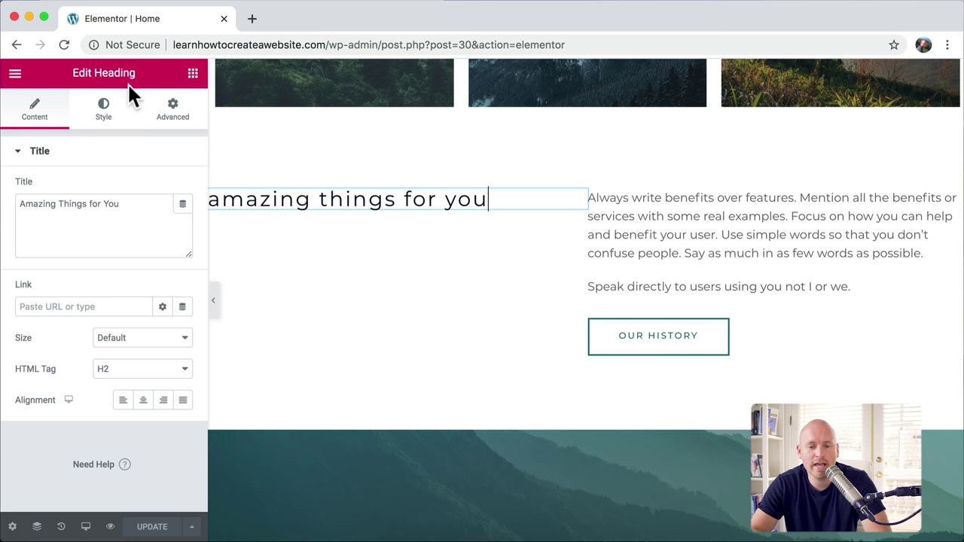
left_click(694, 218)
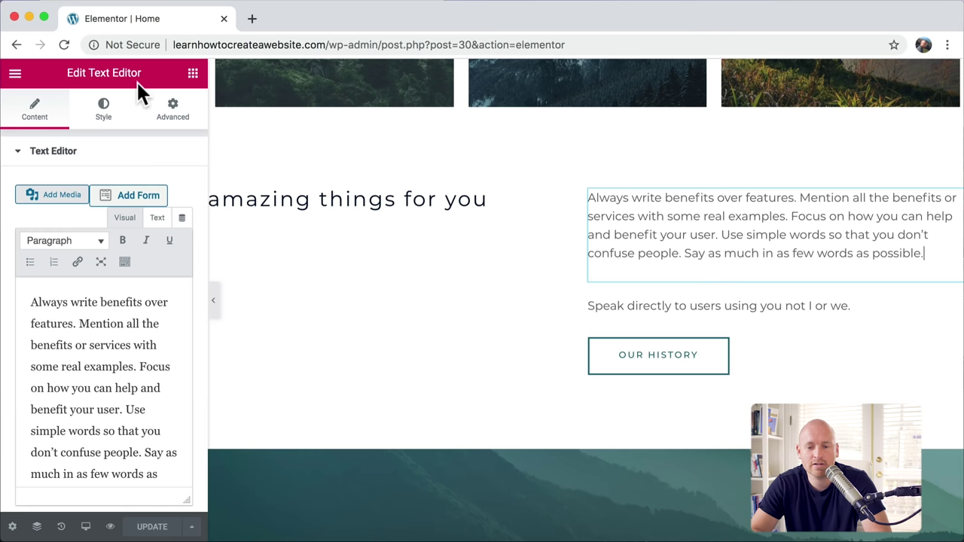
left_click(666, 369)
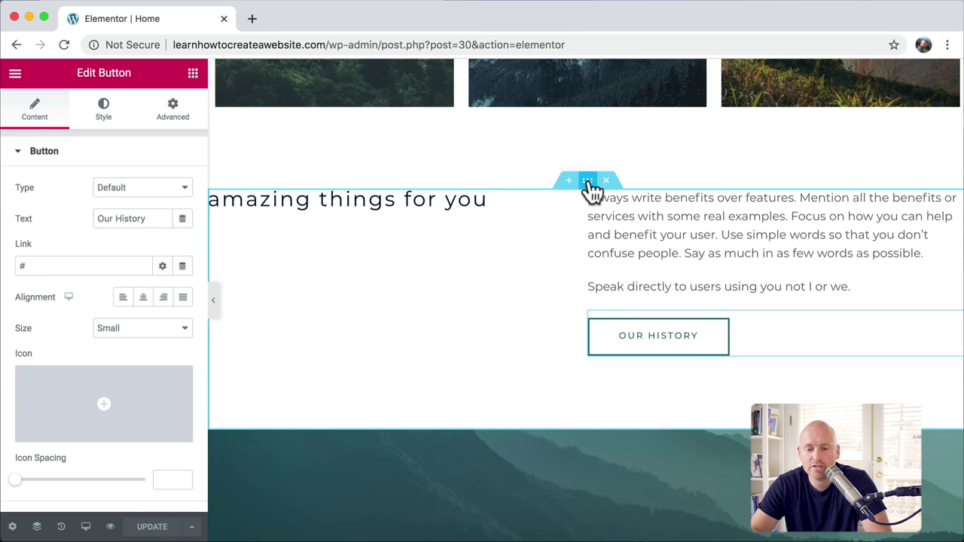
left_click(589, 183)
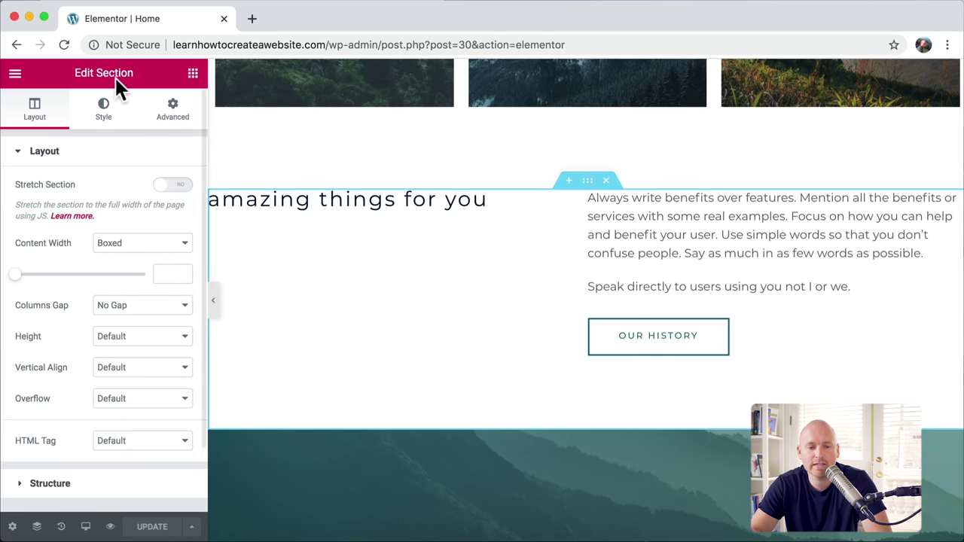
scroll(495, 183, "up", 5)
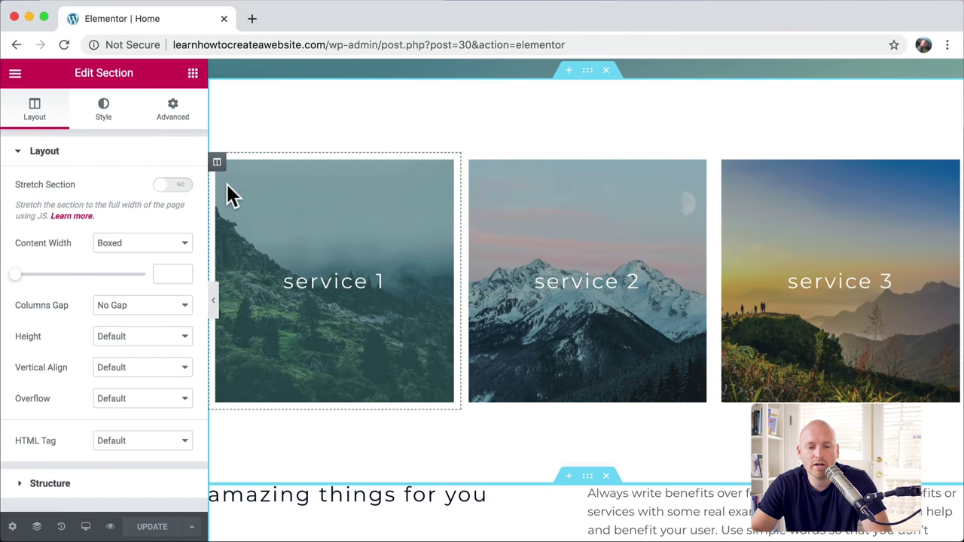
left_click(217, 162)
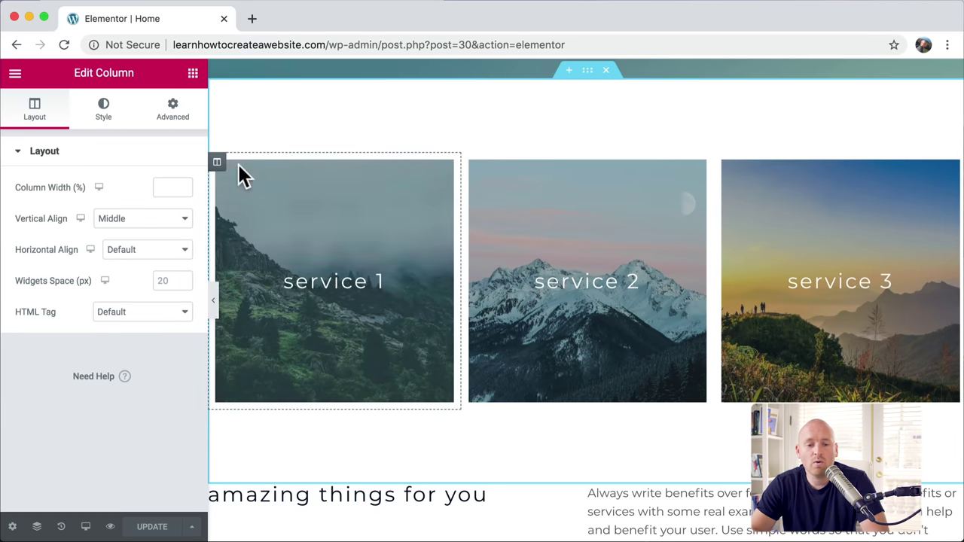
left_click_drag(226, 170, 833, 205)
left_click_drag(725, 167, 268, 169)
scroll(269, 170, "down", 3)
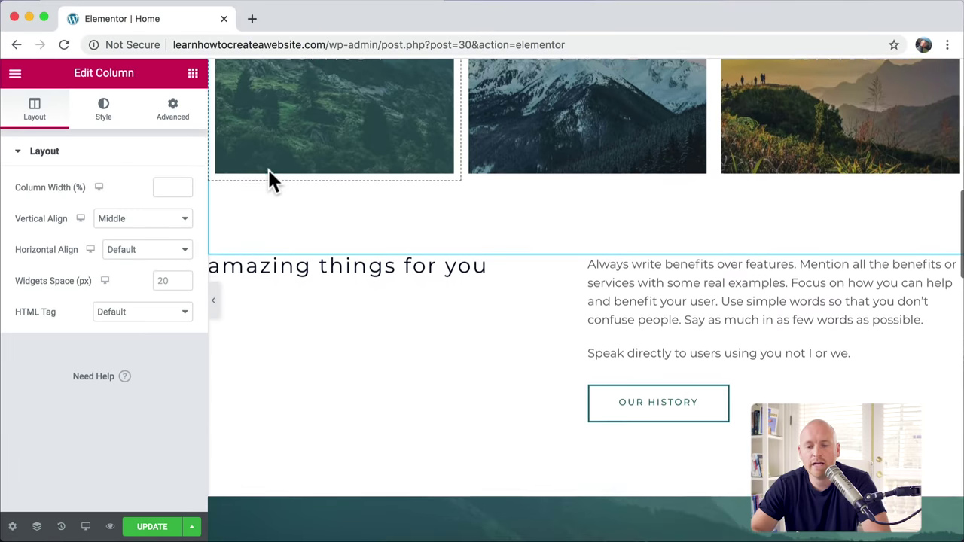
left_click_drag(590, 199, 560, 168)
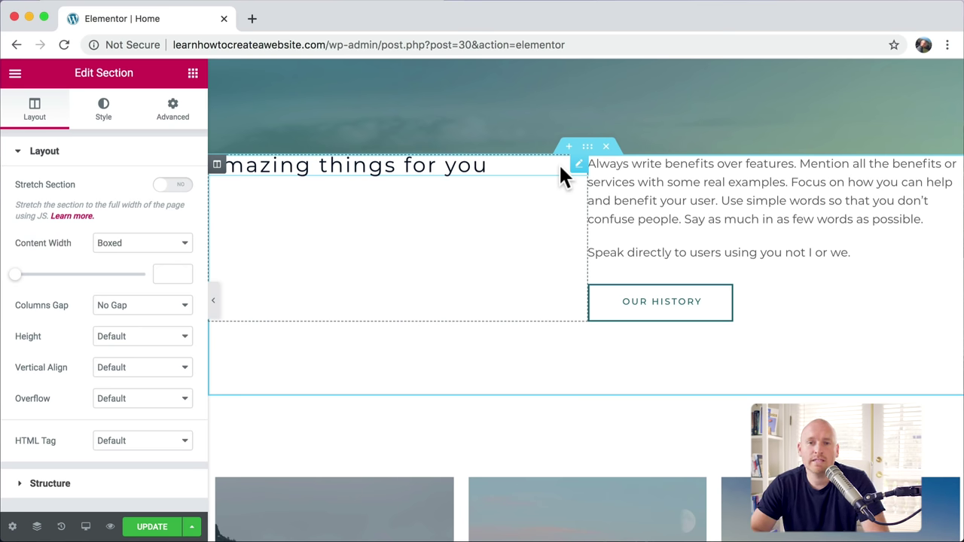
key("ctrl+z")
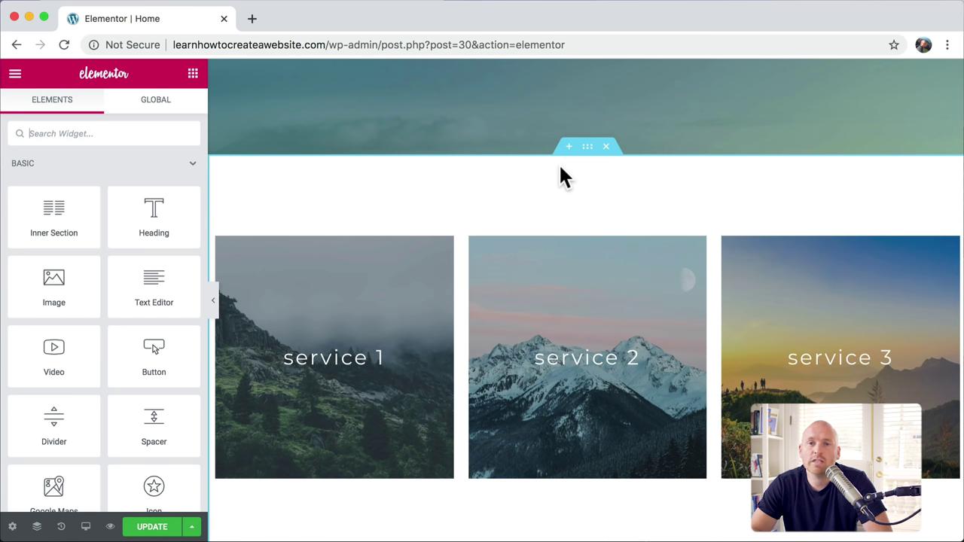
scroll(558, 163, "down", 5)
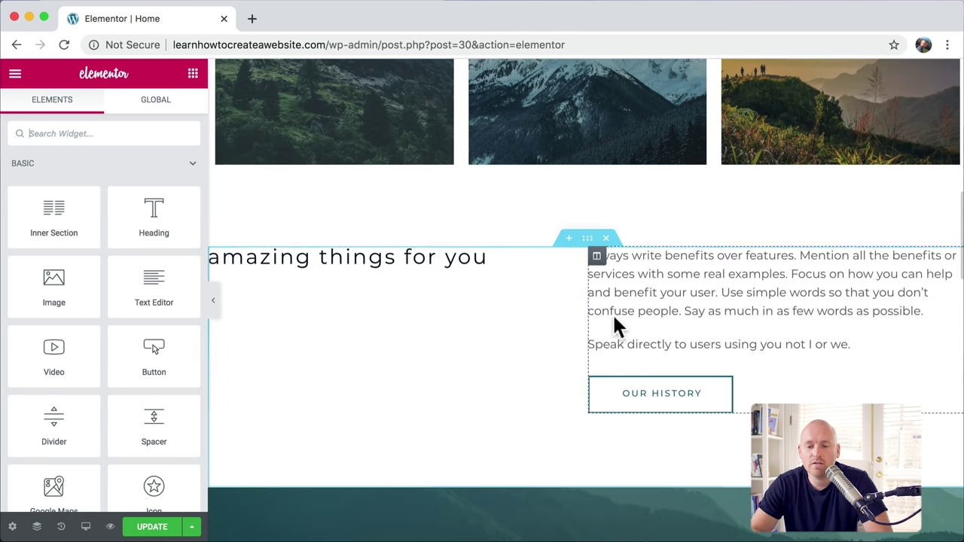
left_click(606, 239)
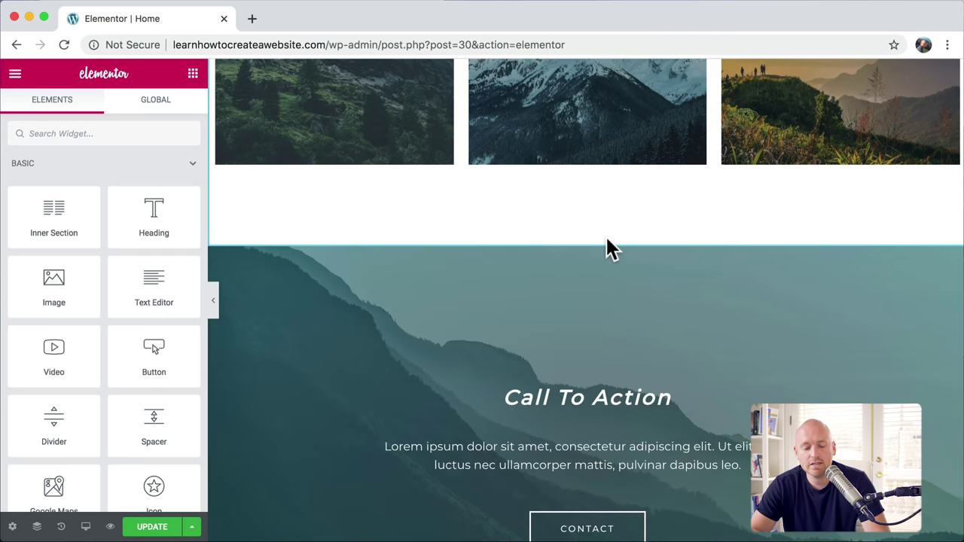
key("super+z")
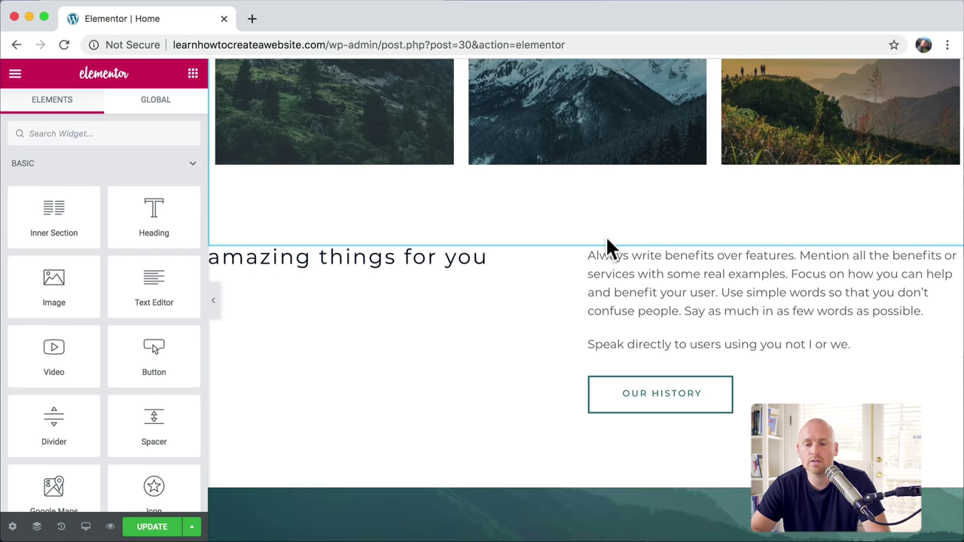
scroll(609, 249, "up", 5)
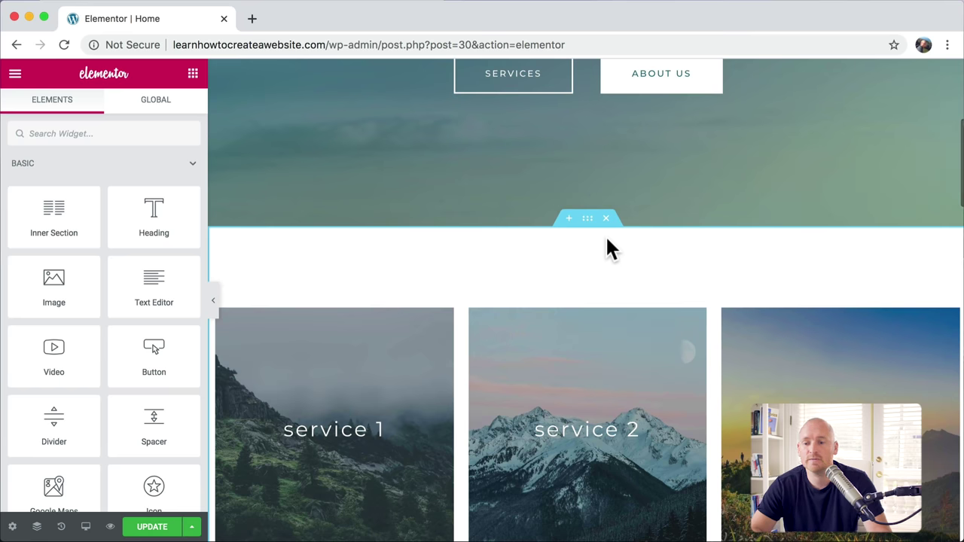
scroll(607, 245, "up", 5)
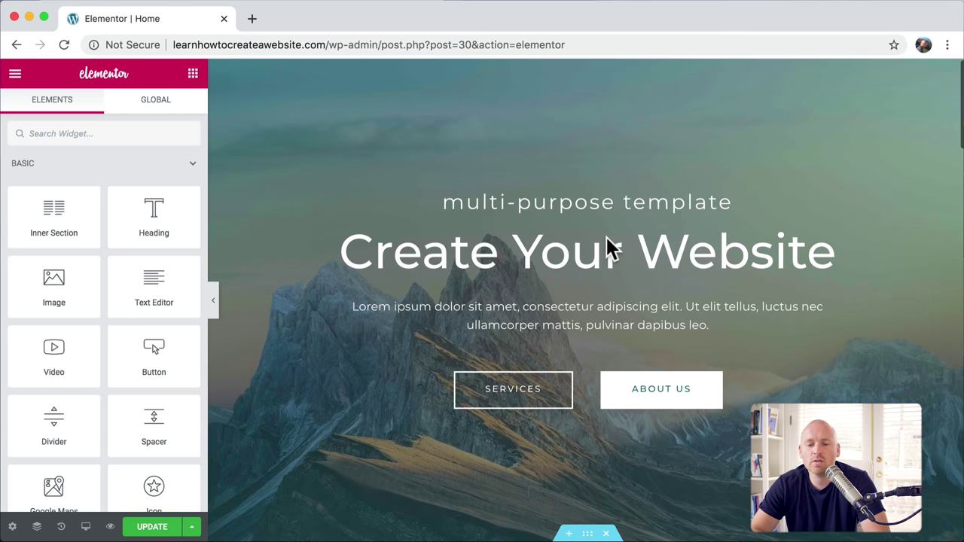
left_click(539, 255)
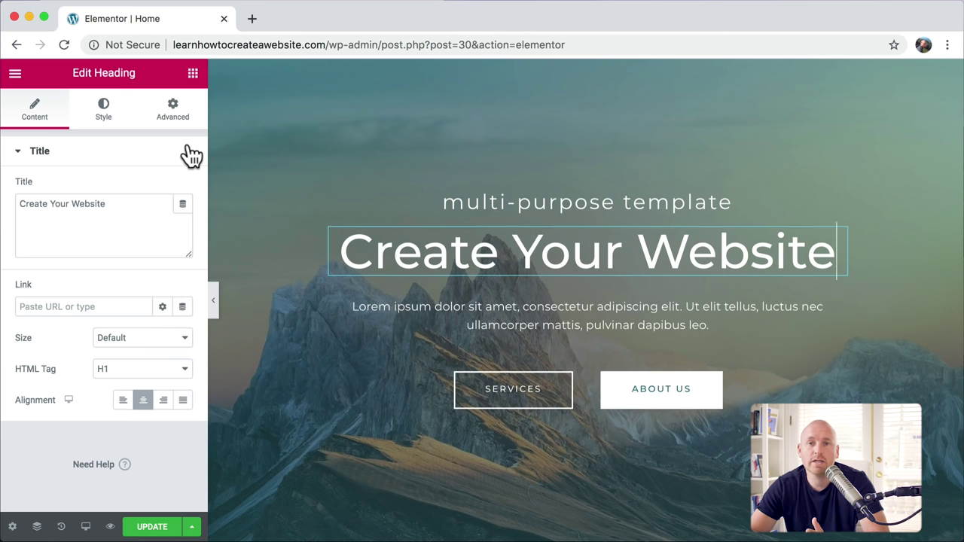
Step: Select the hero's Services button and review its Style and Advanced settings
left_click(531, 397)
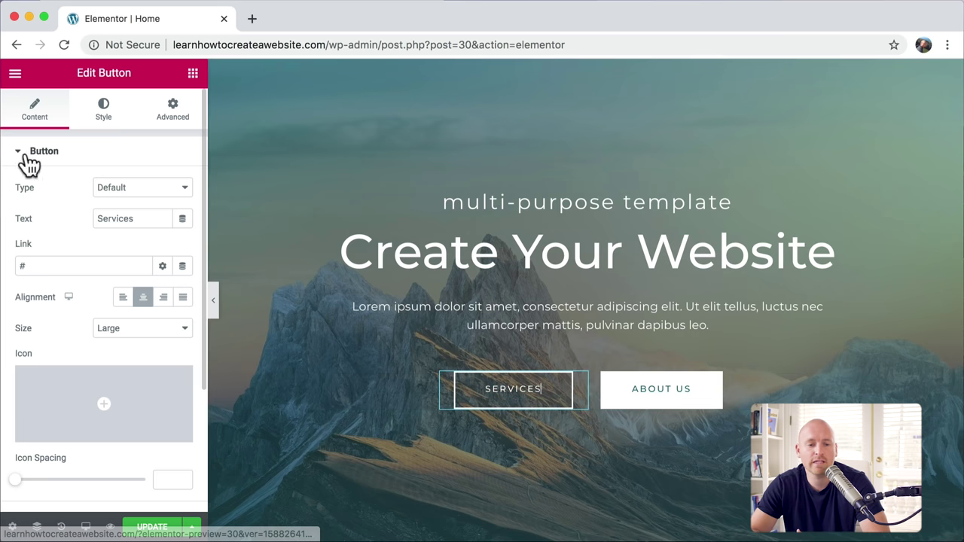
left_click(105, 123)
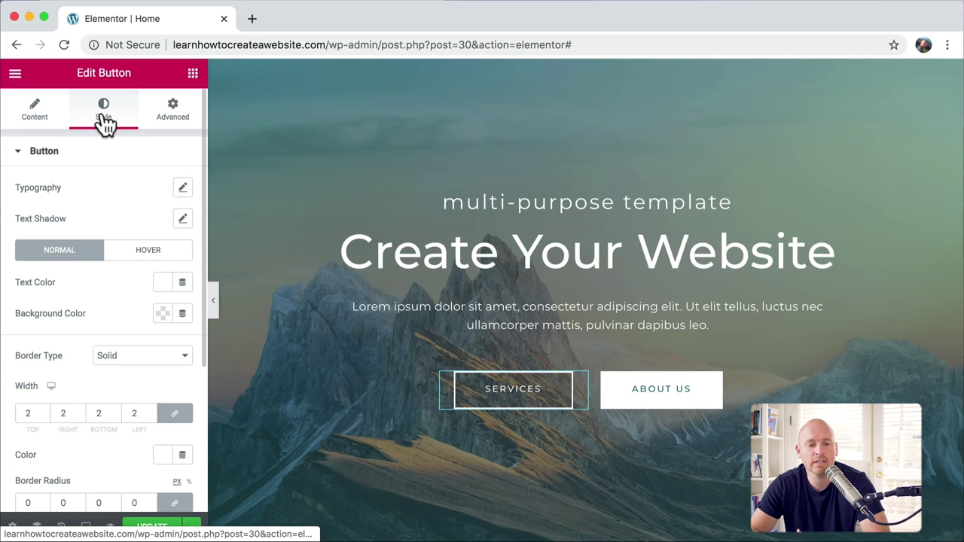
left_click(167, 123)
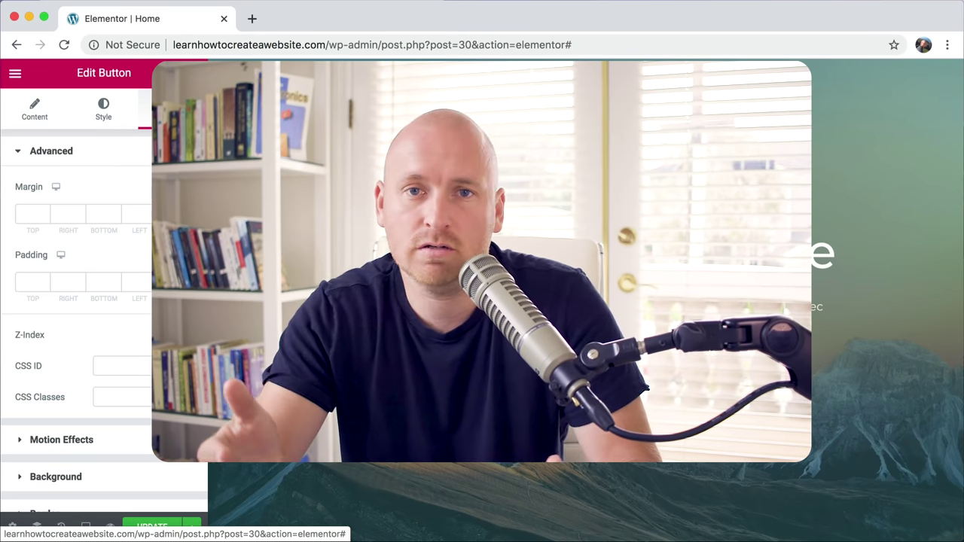
scroll(381, 263, "down", 15)
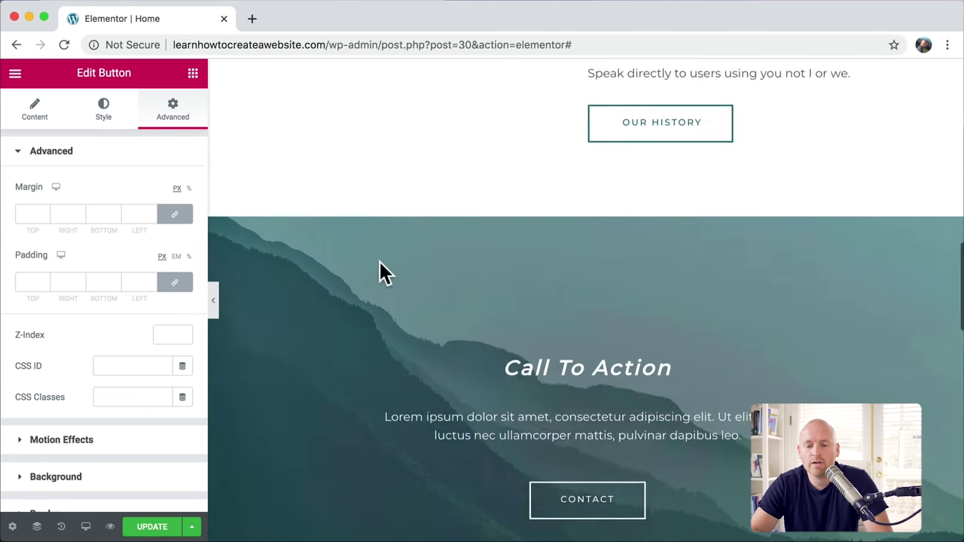
Step: Show the Select Your Structure column choices in the empty bottom section, then scroll the page
scroll(381, 265, "down", 10)
scroll(382, 265, "up", 2)
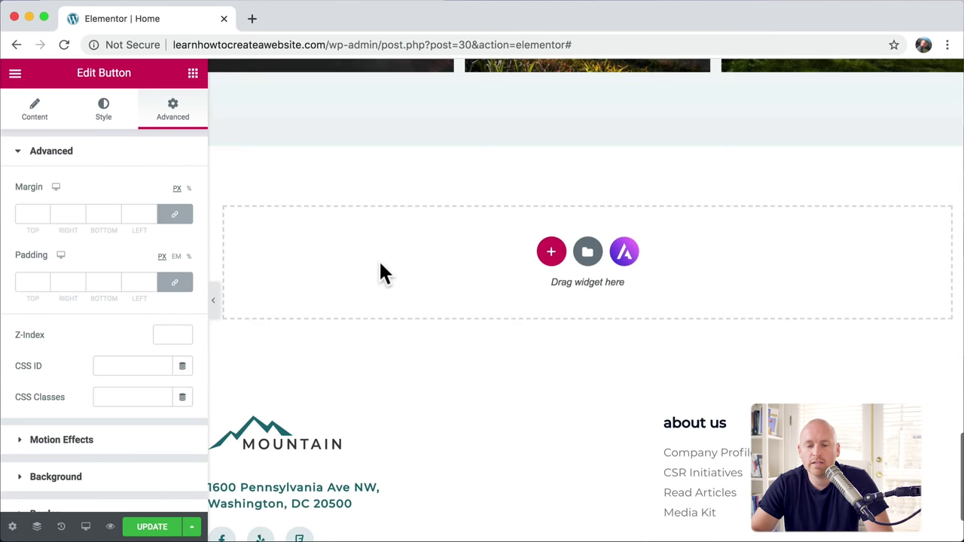
left_click(552, 253)
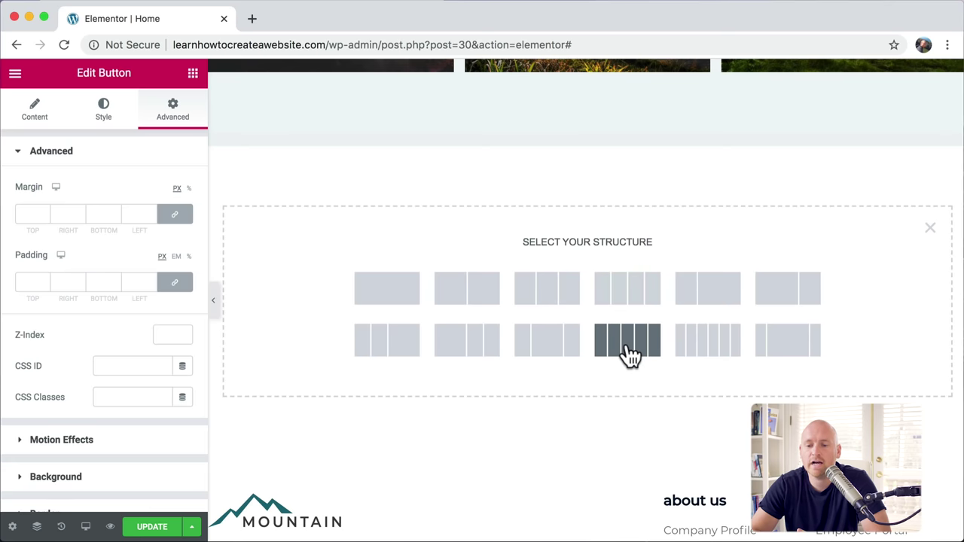
scroll(631, 183, "up", 20)
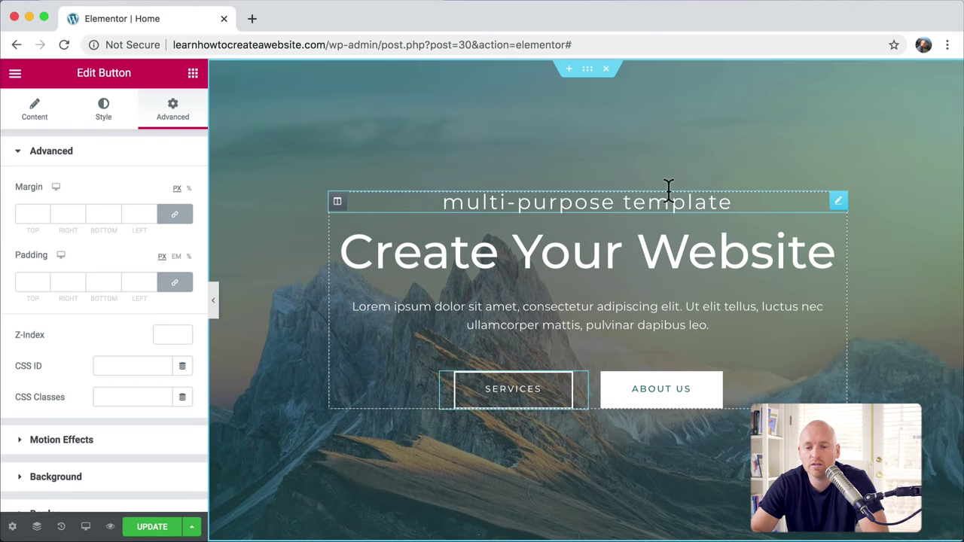
scroll(893, 215, "down", 6)
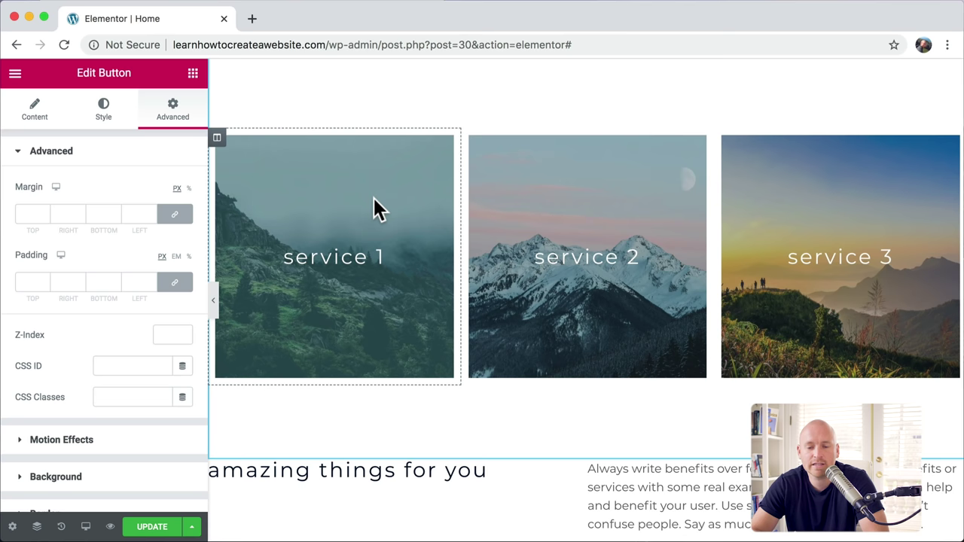
scroll(842, 303, "down", 4)
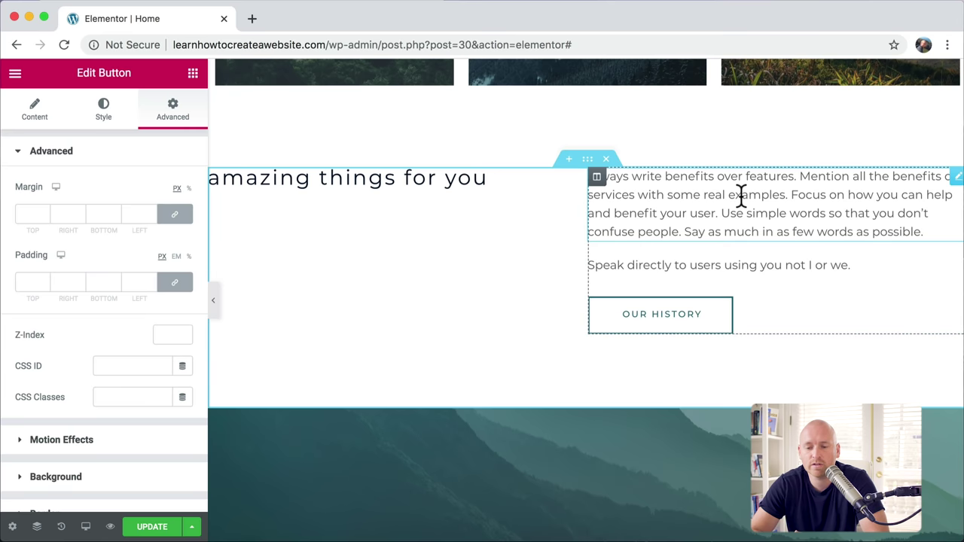
scroll(741, 194, "down", 5)
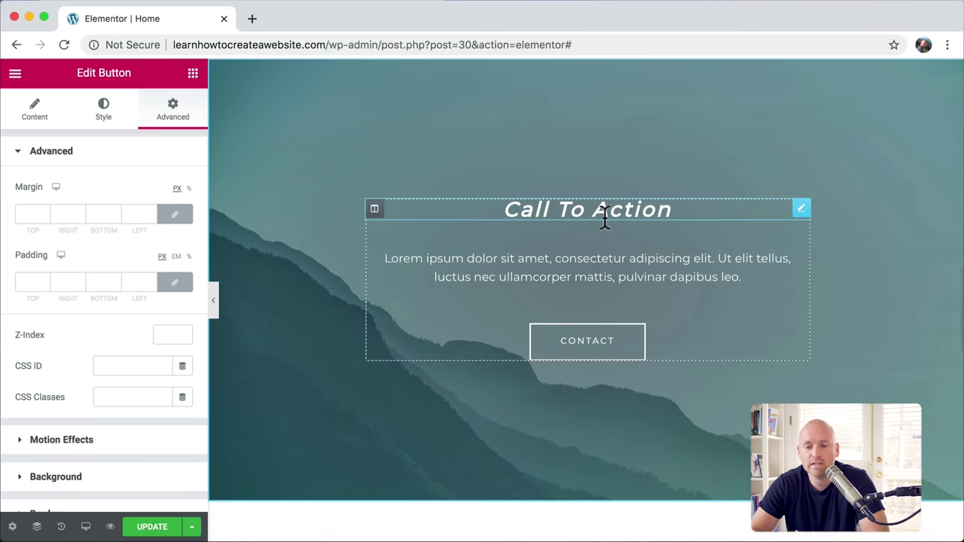
scroll(775, 216, "down", 6)
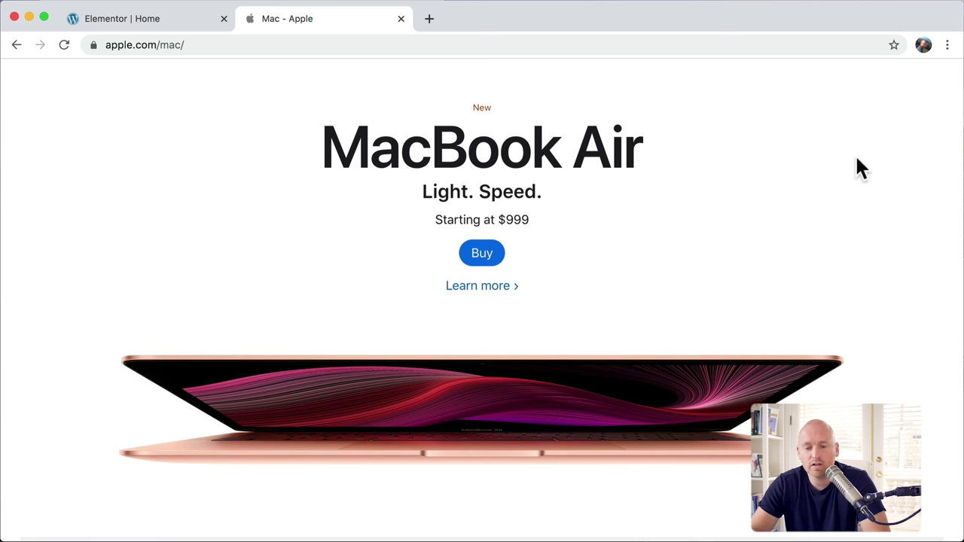
Step: Scroll the apple.com/mac page, then close its tab with Cmd+W to return to Elementor
scroll(857, 159, "down", 10)
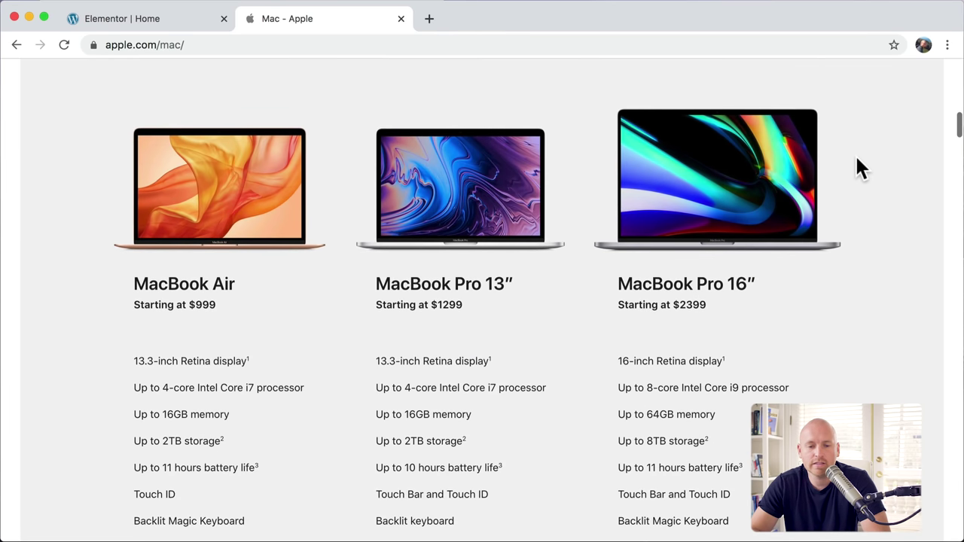
scroll(748, 208, "down", 10)
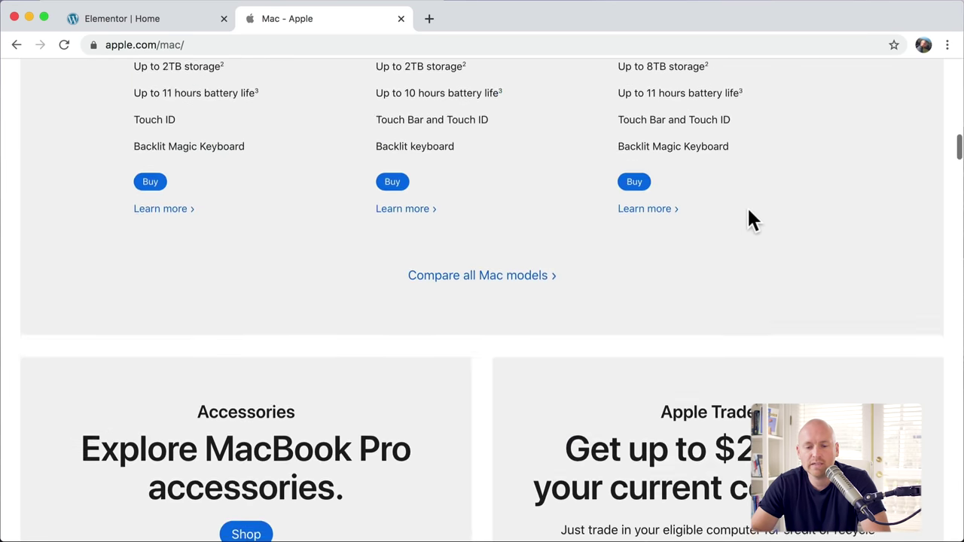
scroll(679, 230, "down", 10)
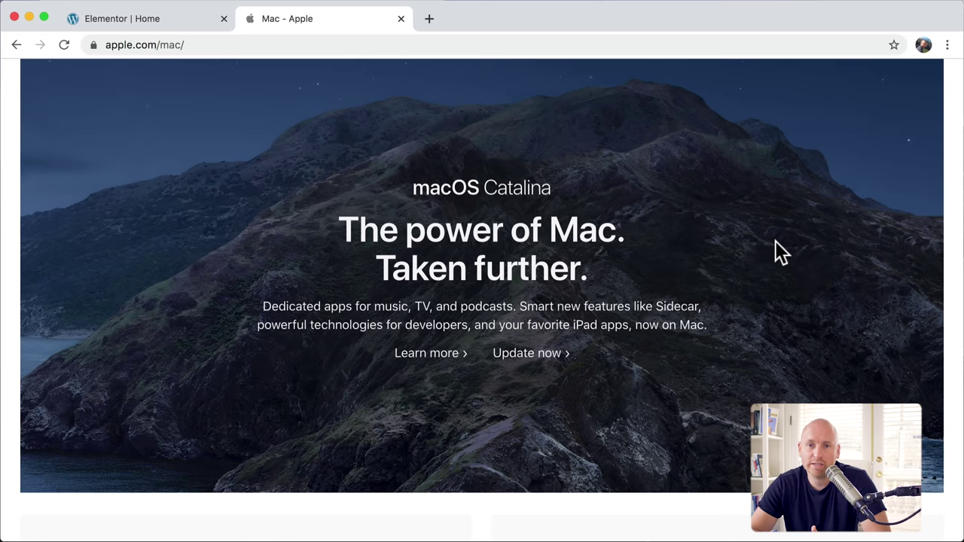
key("super+w")
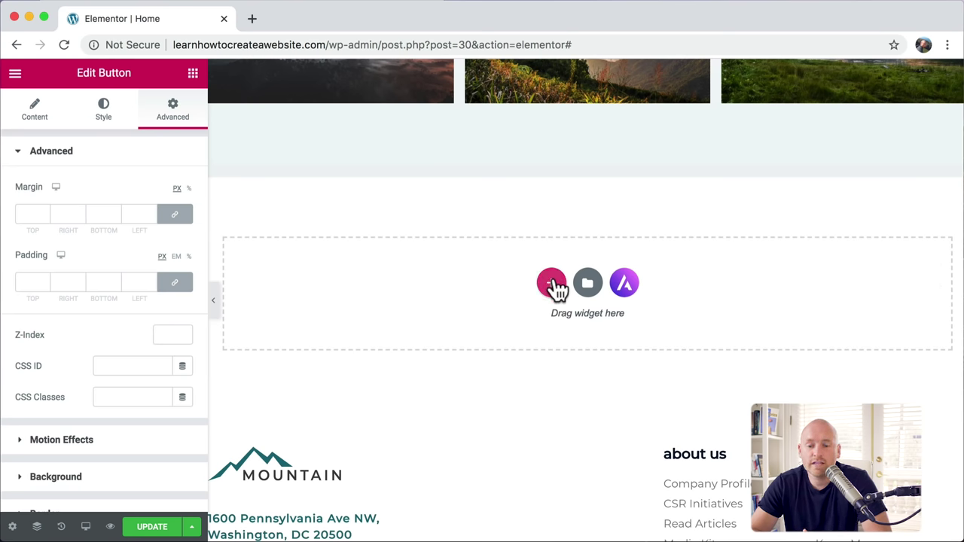
Step: Add a single-column section and drag a Heading widget into it
left_click(552, 284)
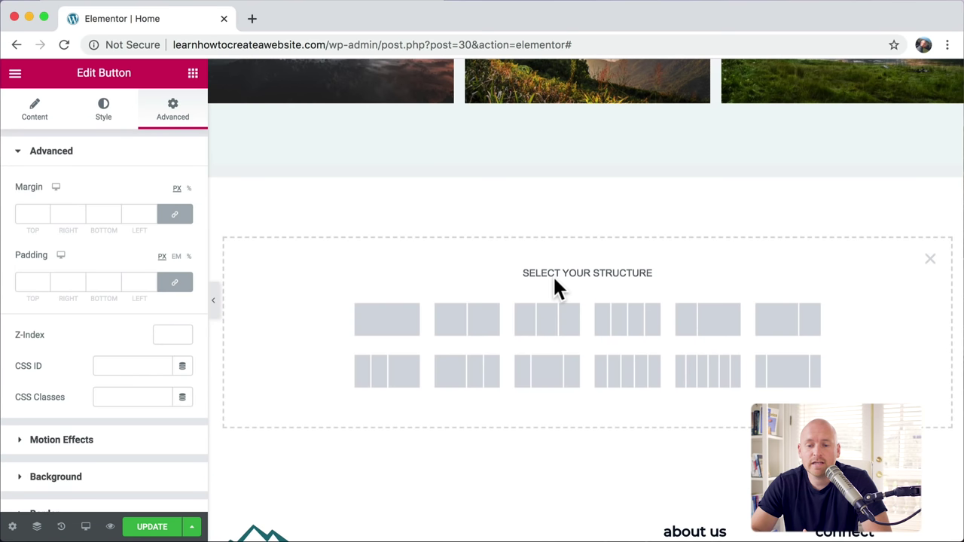
left_click(404, 327)
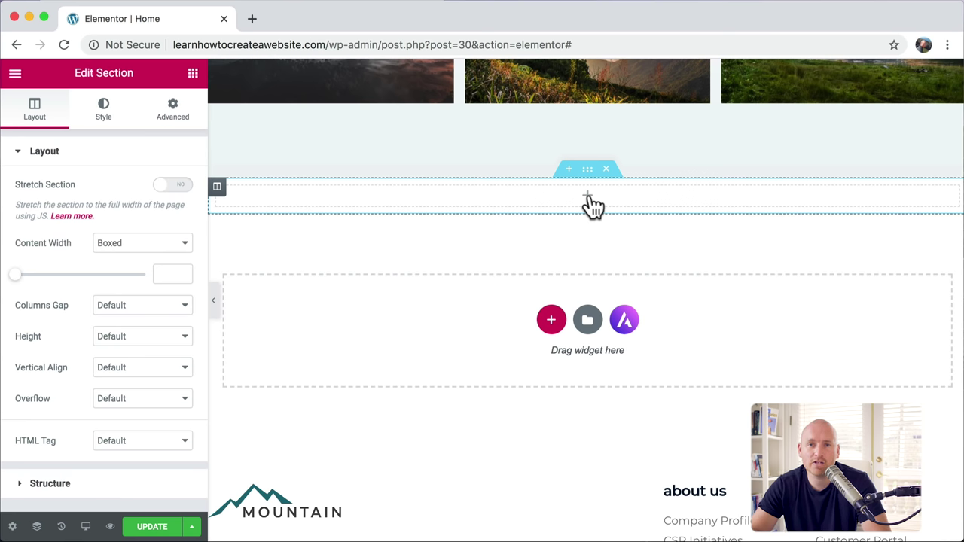
left_click(193, 75)
scroll(143, 200, "down", 10)
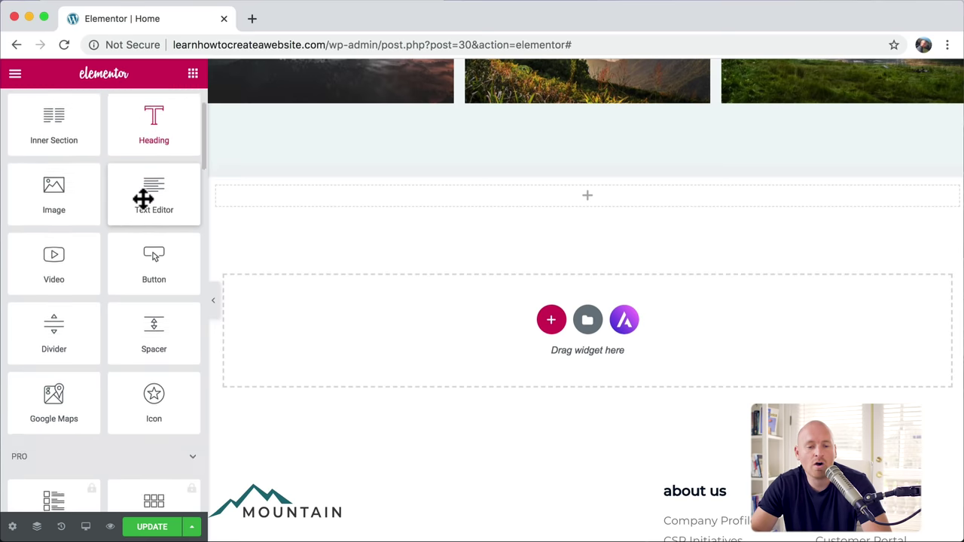
scroll(145, 207, "down", 13)
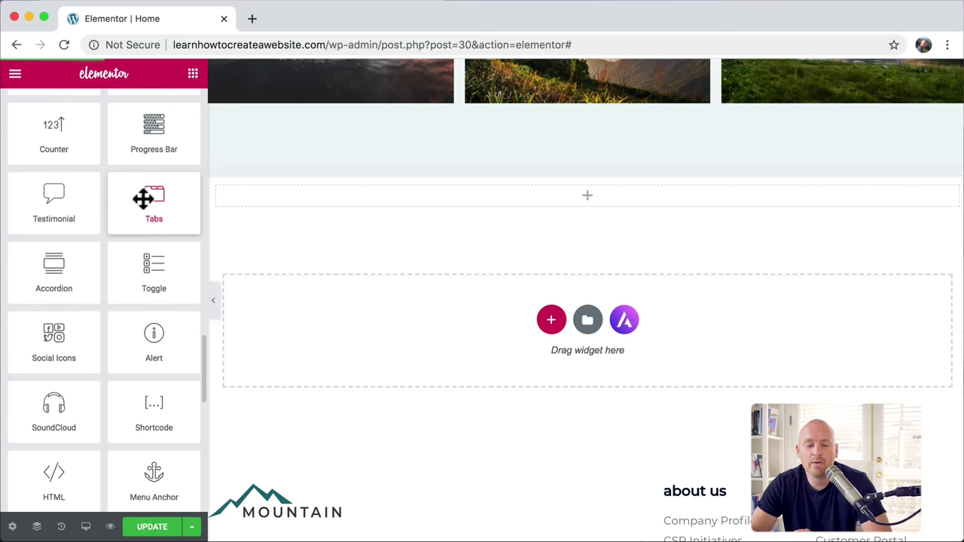
scroll(143, 198, "down", 5)
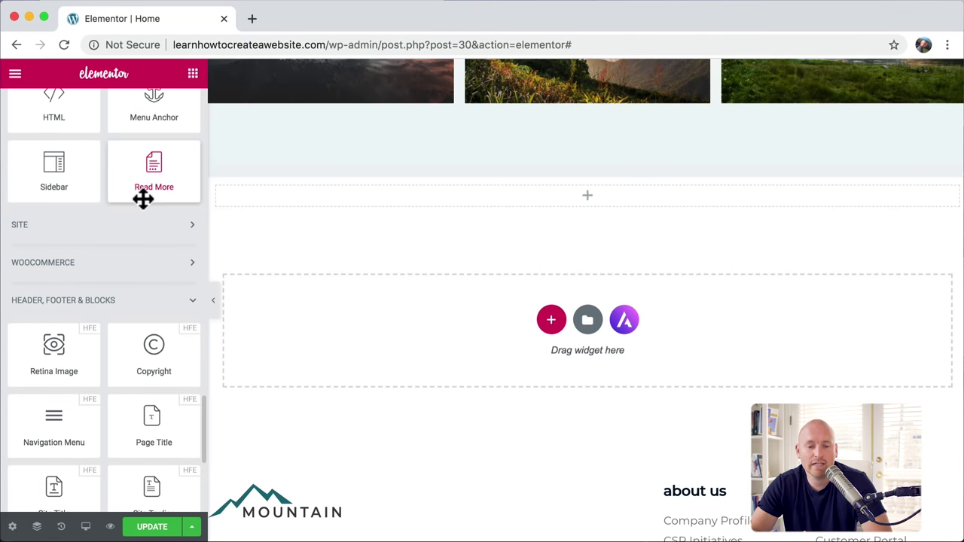
scroll(143, 198, "up", 20)
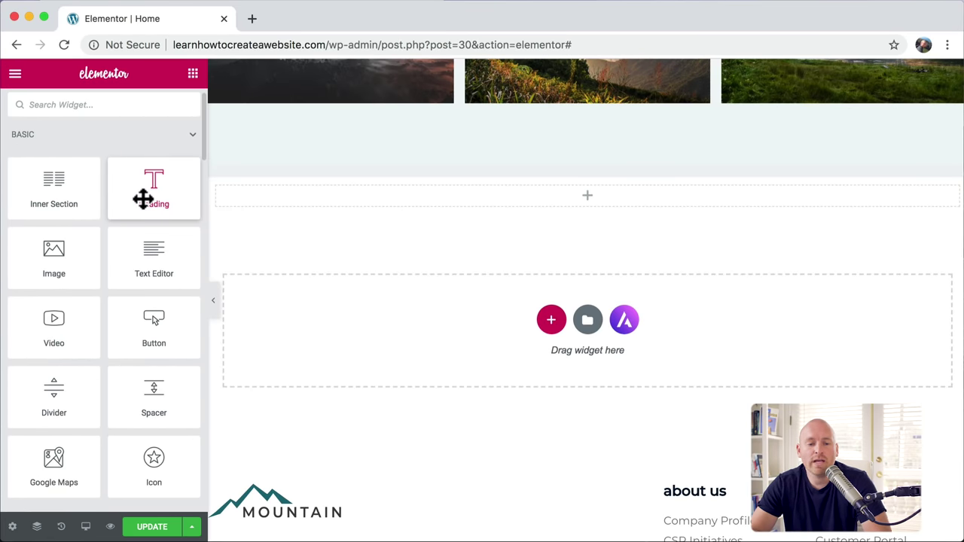
left_click_drag(155, 187, 441, 190)
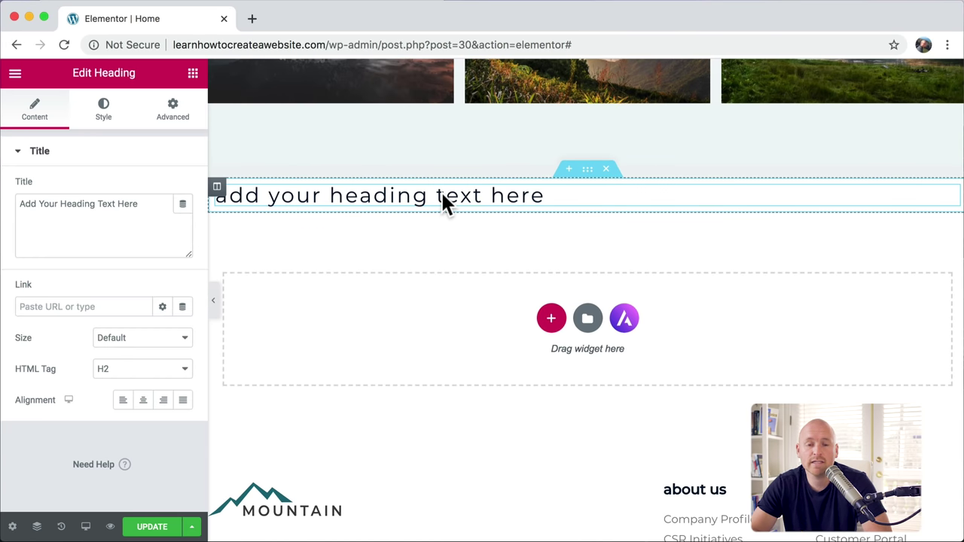
left_click(193, 74)
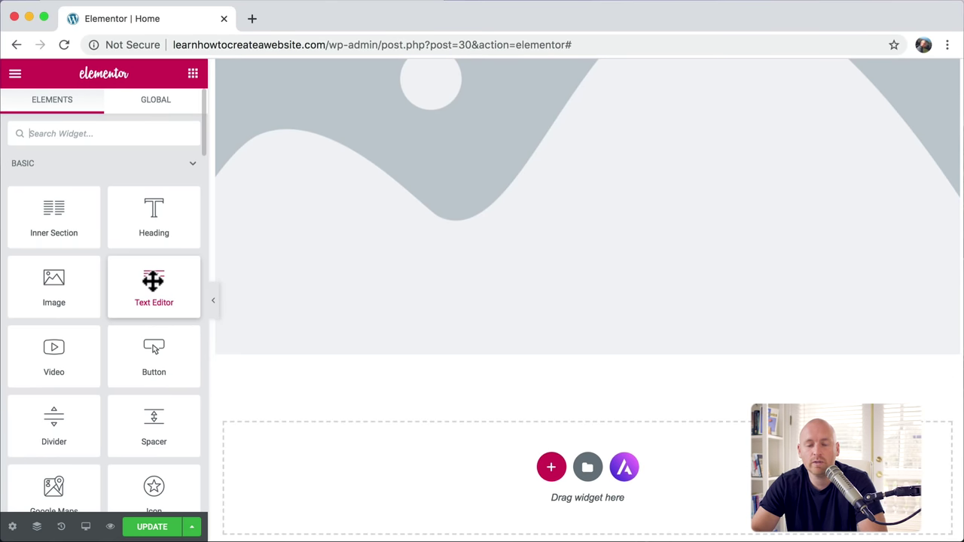
Step: Drag Text Editor, Video, Button, Divider, Spacer and Google Maps widgets into the new section
left_click_drag(153, 281, 309, 356)
left_click_drag(54, 354, 376, 394)
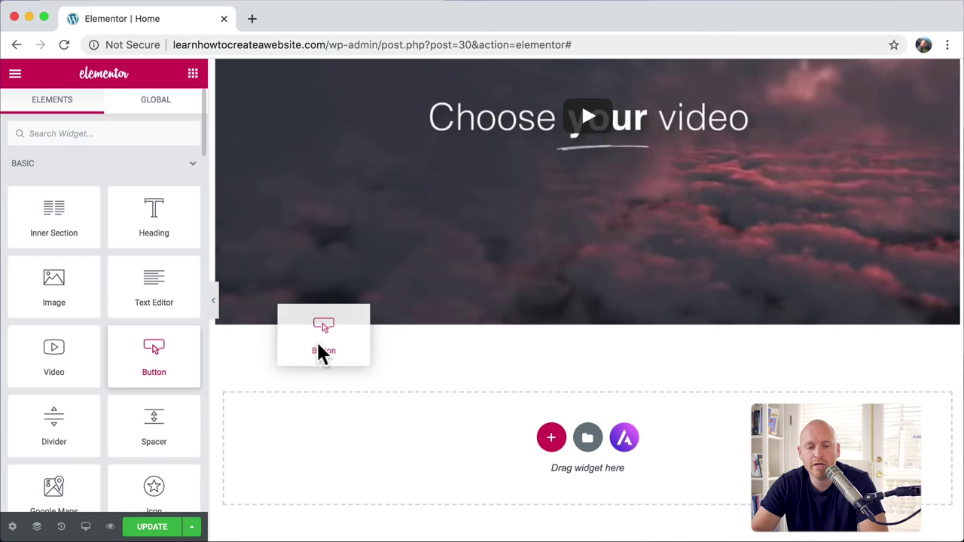
left_click_drag(318, 342, 344, 329)
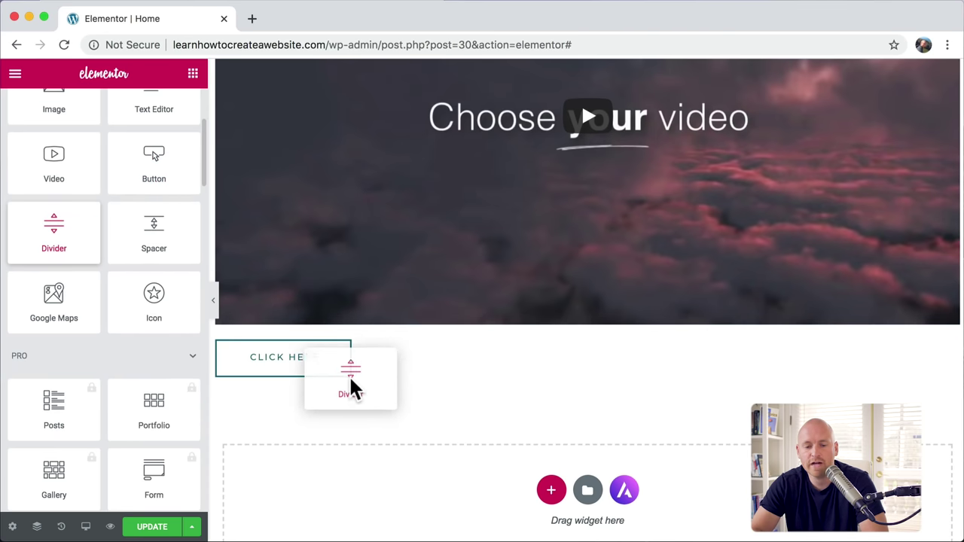
left_click_drag(351, 387, 369, 377)
left_click_drag(369, 377, 369, 378)
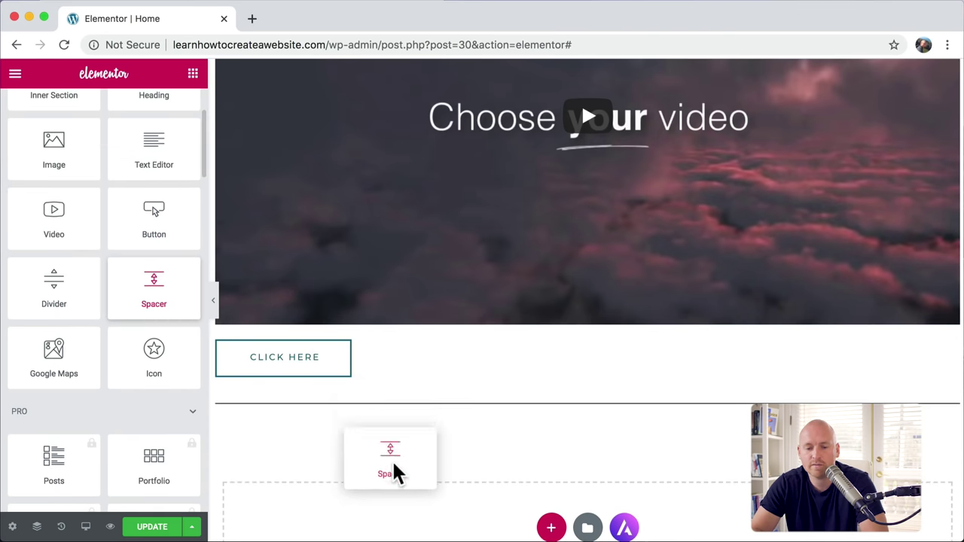
left_click_drag(394, 470, 402, 429)
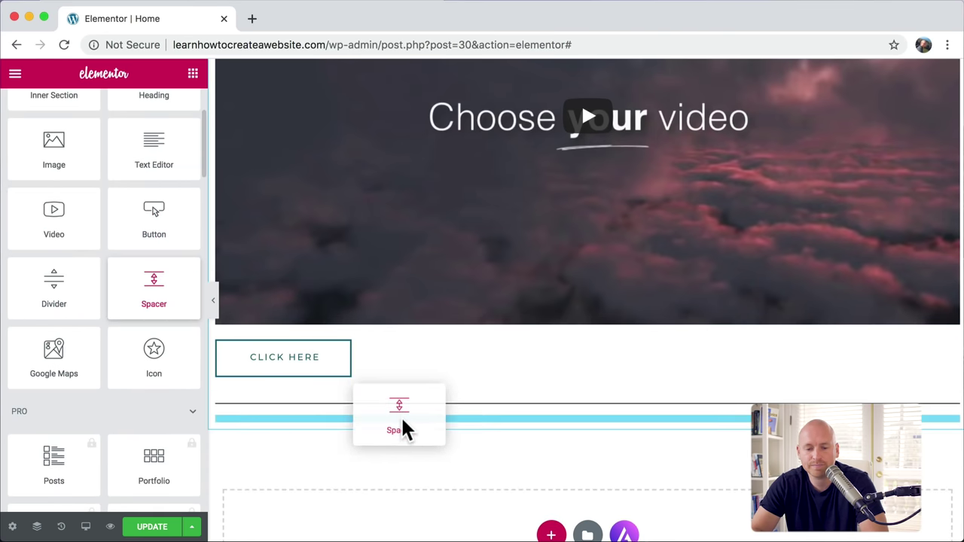
left_click_drag(402, 429, 402, 430)
left_click_drag(53, 301, 396, 452)
left_click_drag(396, 452, 396, 452)
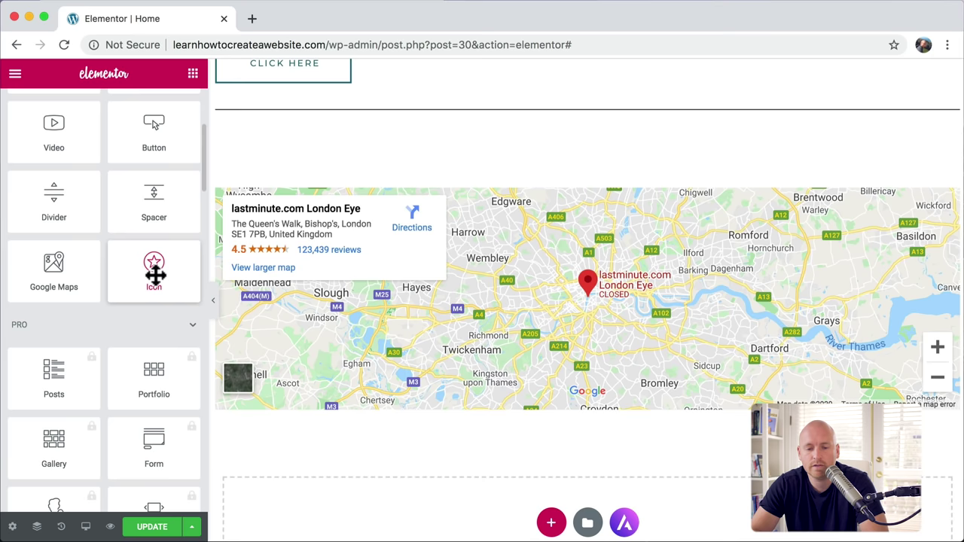
Step: Add a star Icon, Basic Gallery, 100 Counter, Social Icons and Progress Bar below the map
left_click_drag(153, 271, 323, 434)
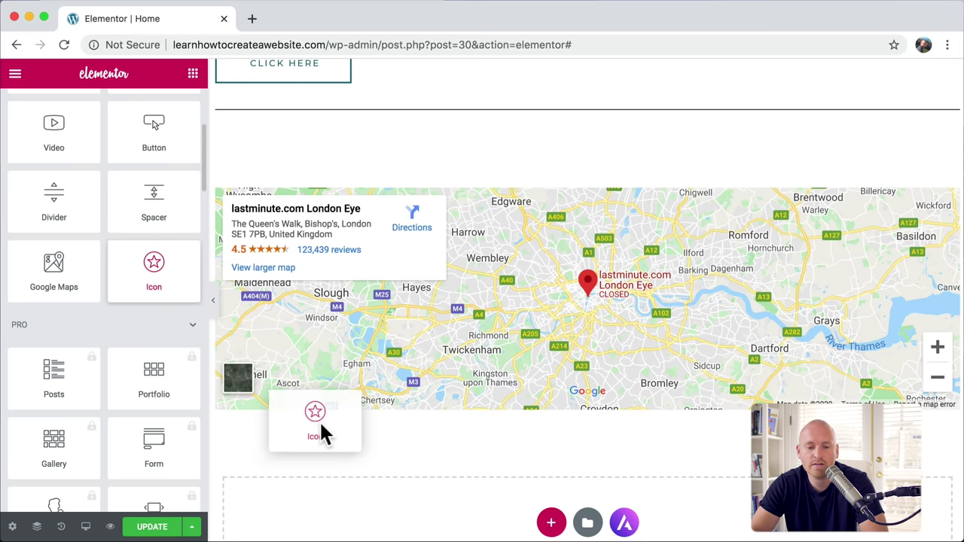
left_click_drag(323, 435, 323, 437)
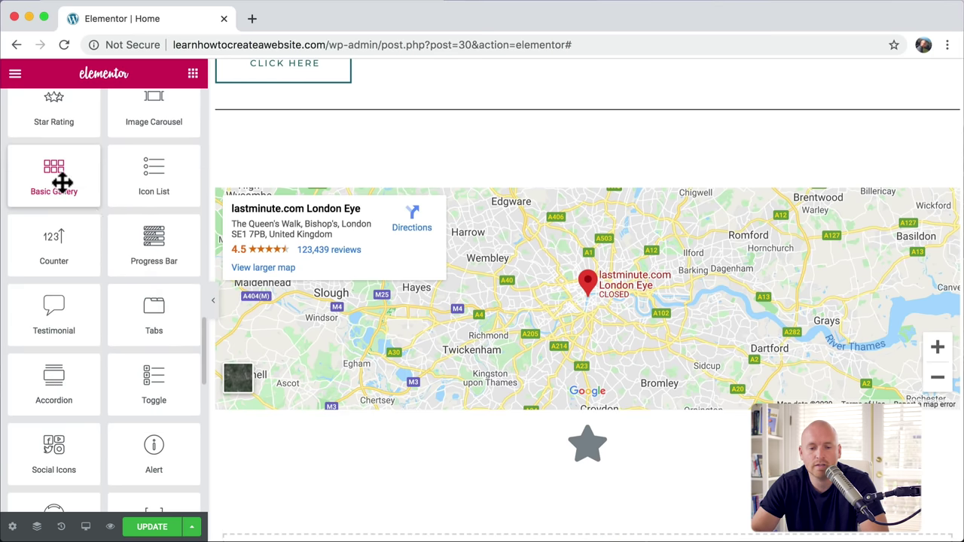
left_click_drag(61, 181, 483, 460)
left_click_drag(54, 309, 461, 284)
left_click_drag(461, 282, 461, 282)
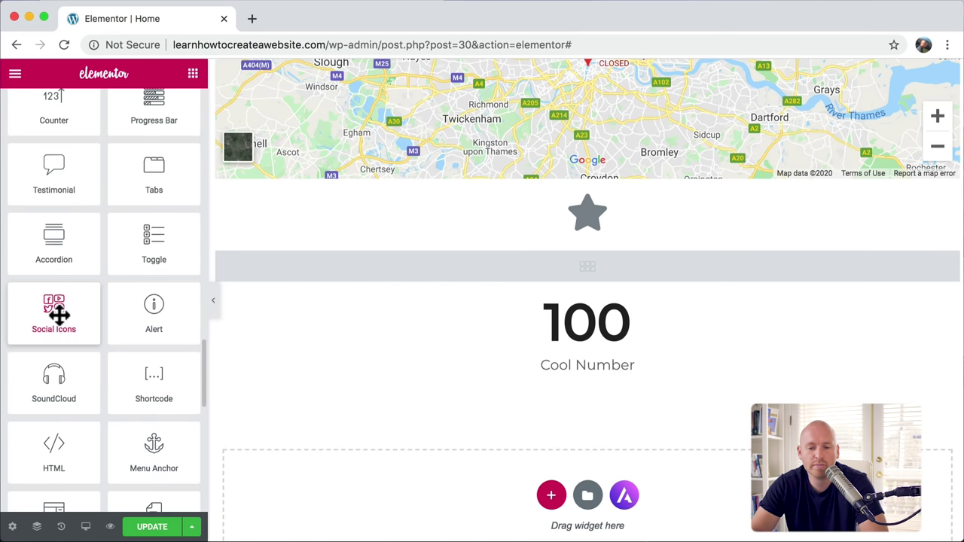
left_click_drag(58, 310, 487, 370)
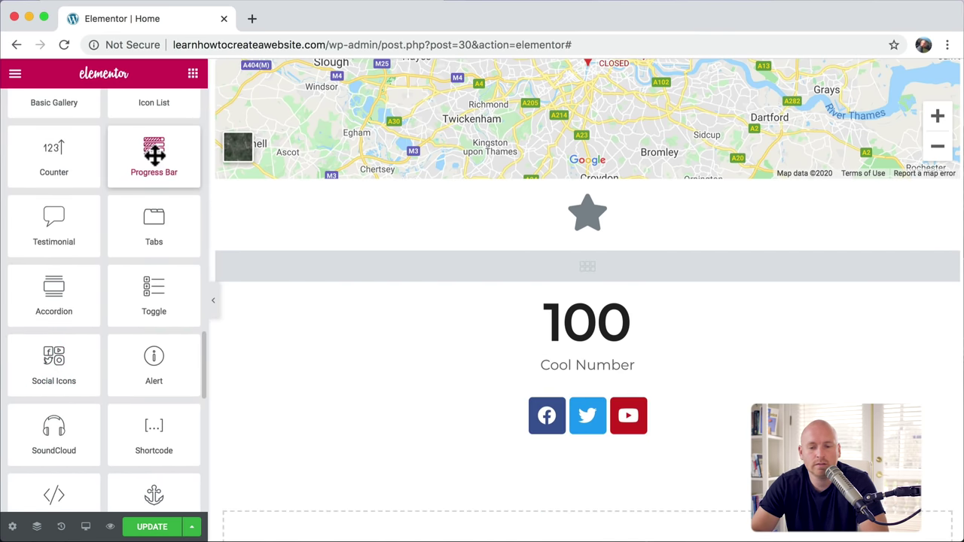
left_click_drag(155, 150, 533, 445)
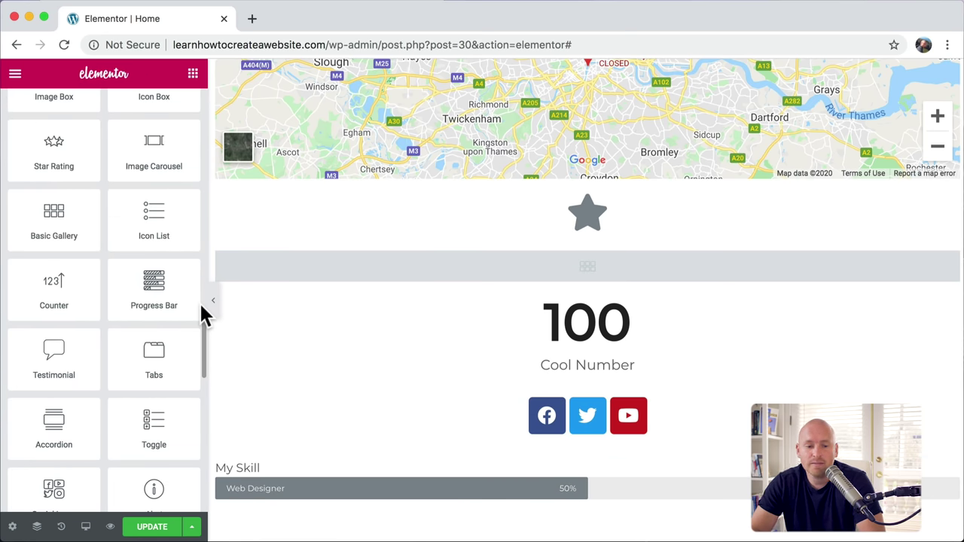
scroll(201, 306, "down", 3)
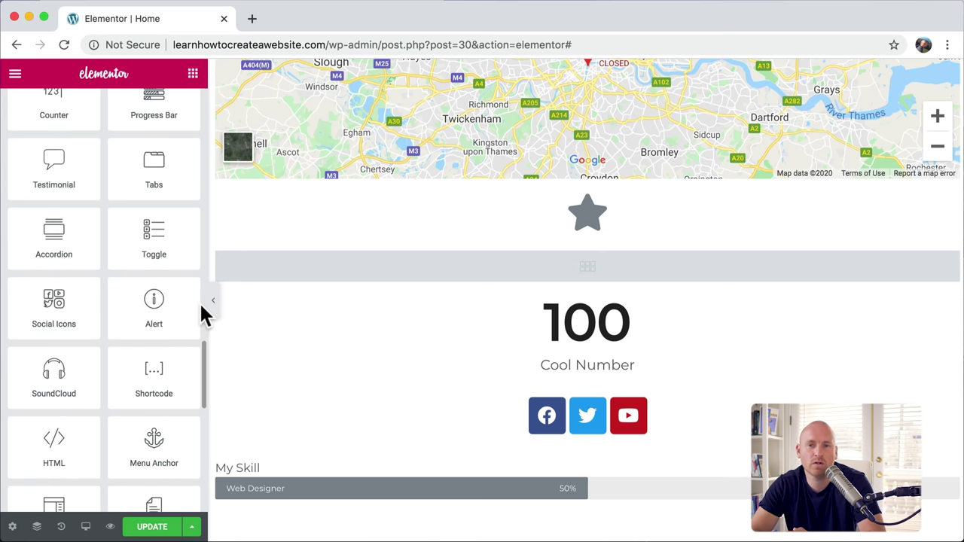
scroll(441, 148, "up", 10)
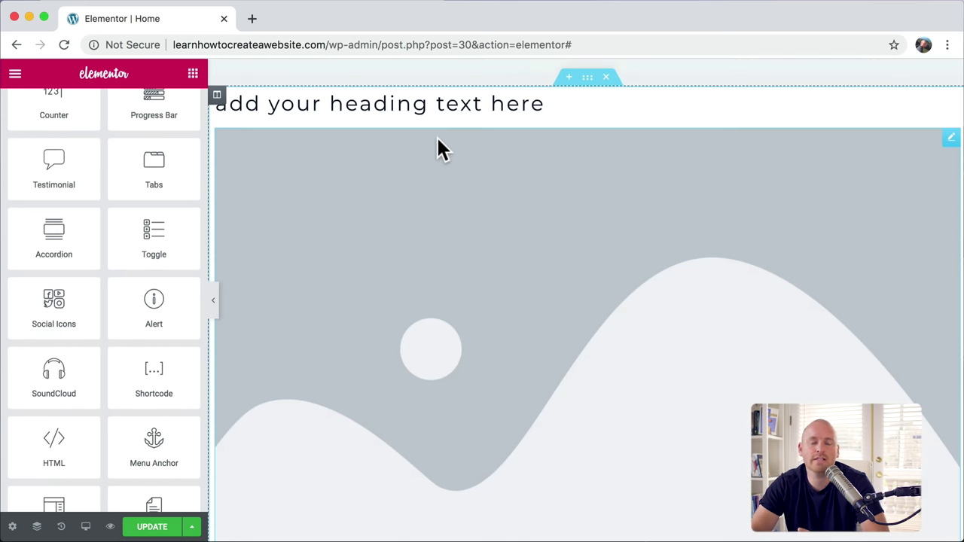
left_click(401, 103)
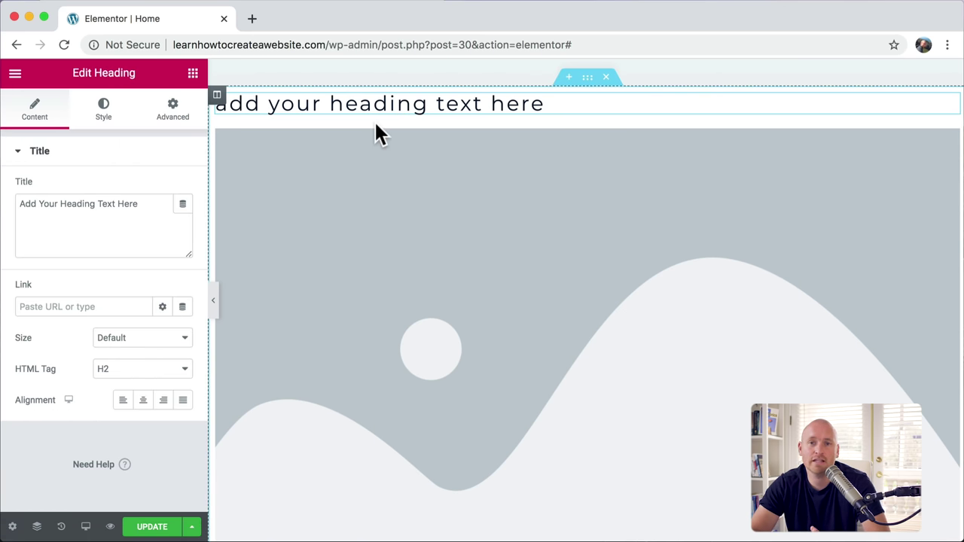
scroll(392, 121, "up", 20)
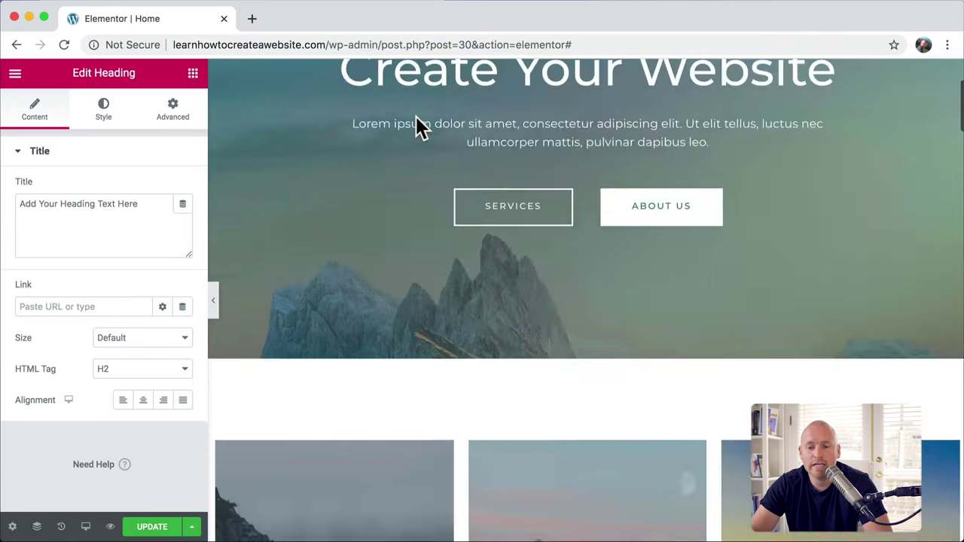
scroll(554, 295, "down", 1)
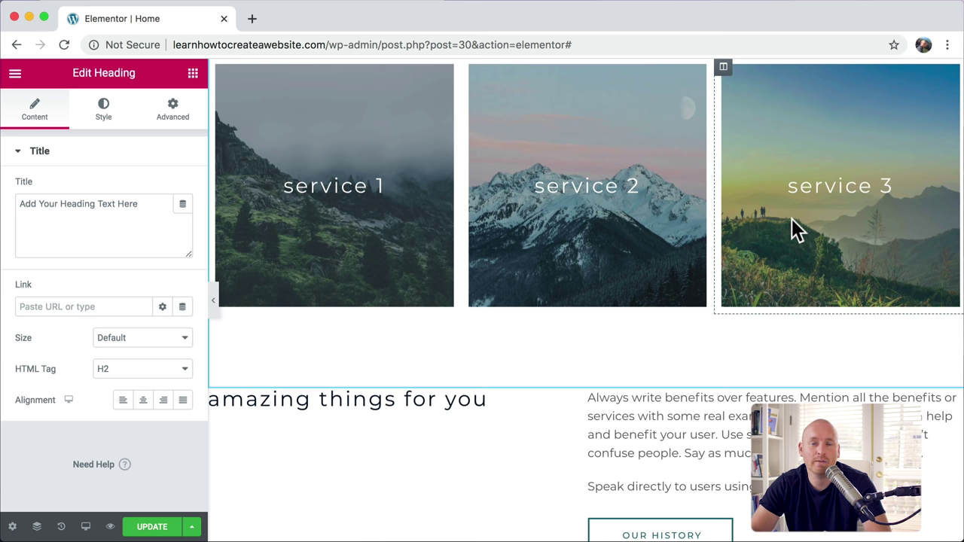
scroll(792, 218, "up", 1)
scroll(796, 229, "up", 10)
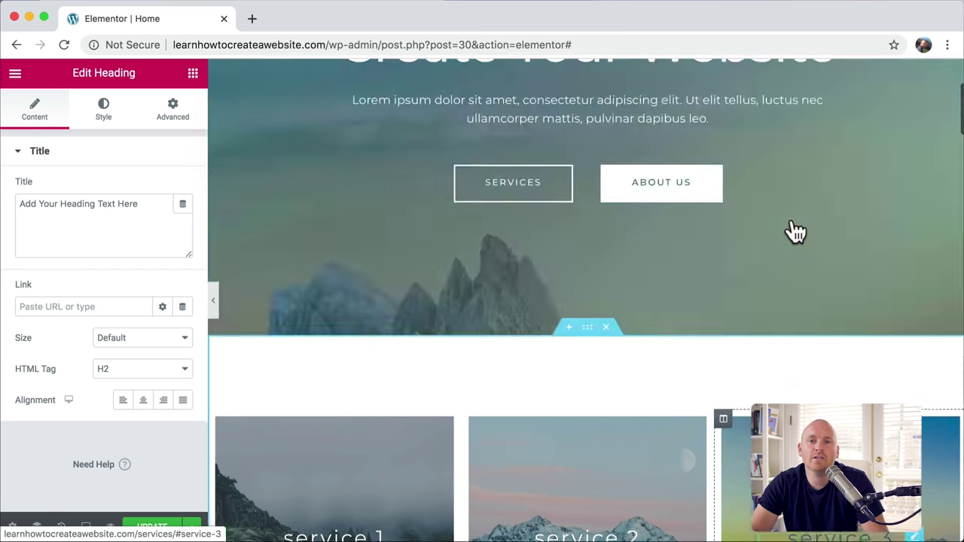
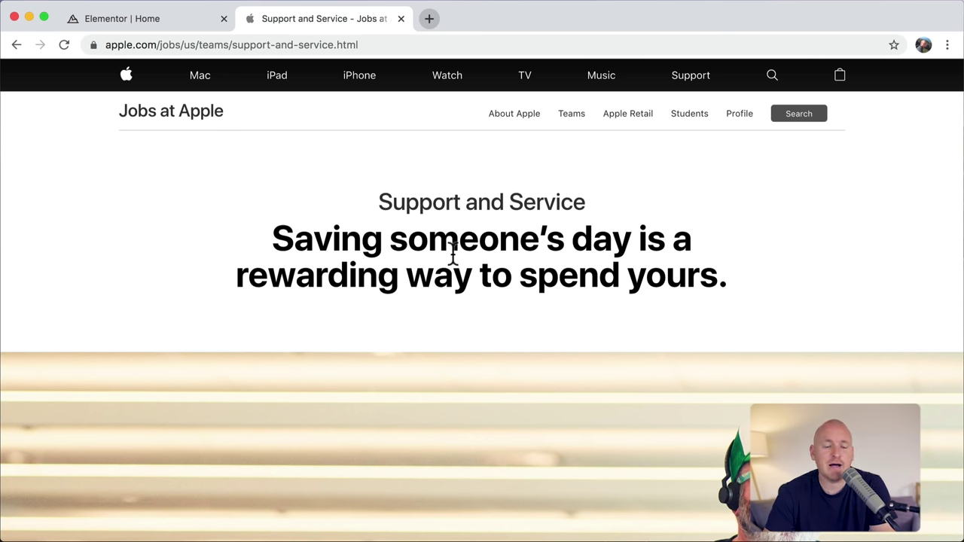
Step: Review the Apple headline and subheading, then insert a single-column section above the footer
left_click_drag(274, 238, 761, 312)
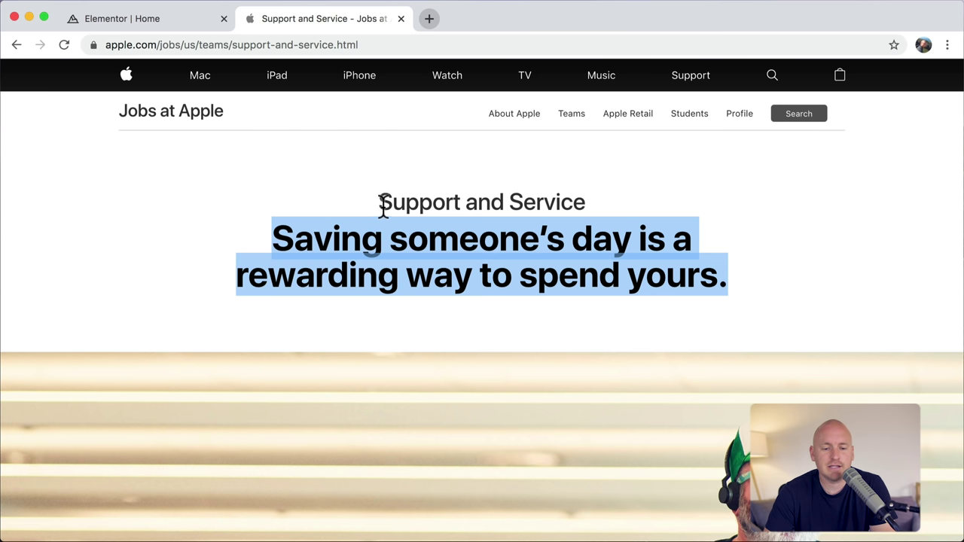
left_click_drag(380, 203, 597, 203)
key("ctrl+shift+Tab")
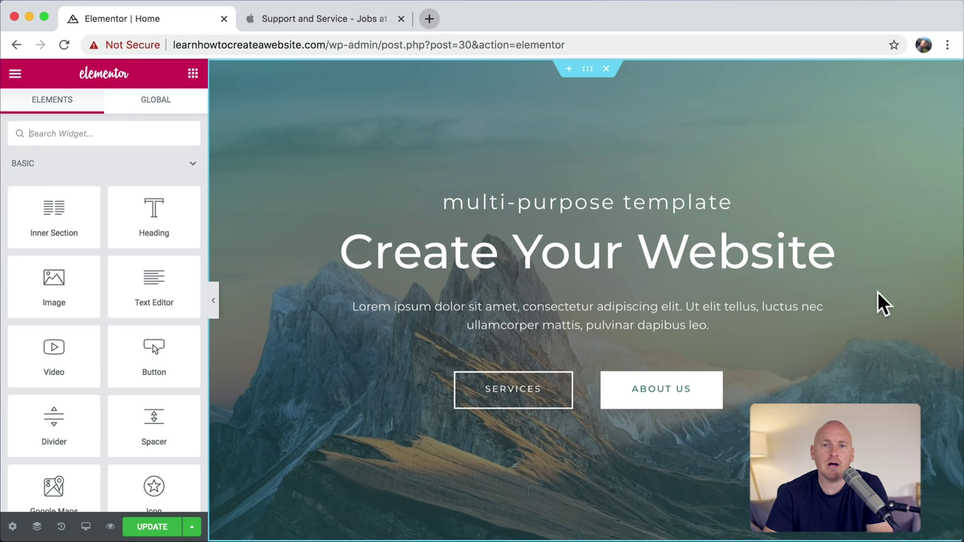
scroll(879, 293, "down", 20)
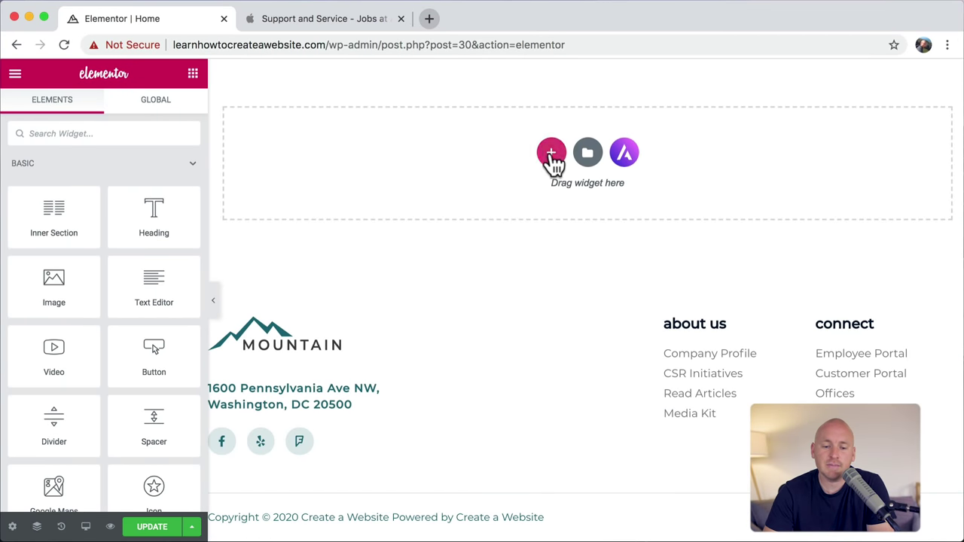
left_click(550, 153)
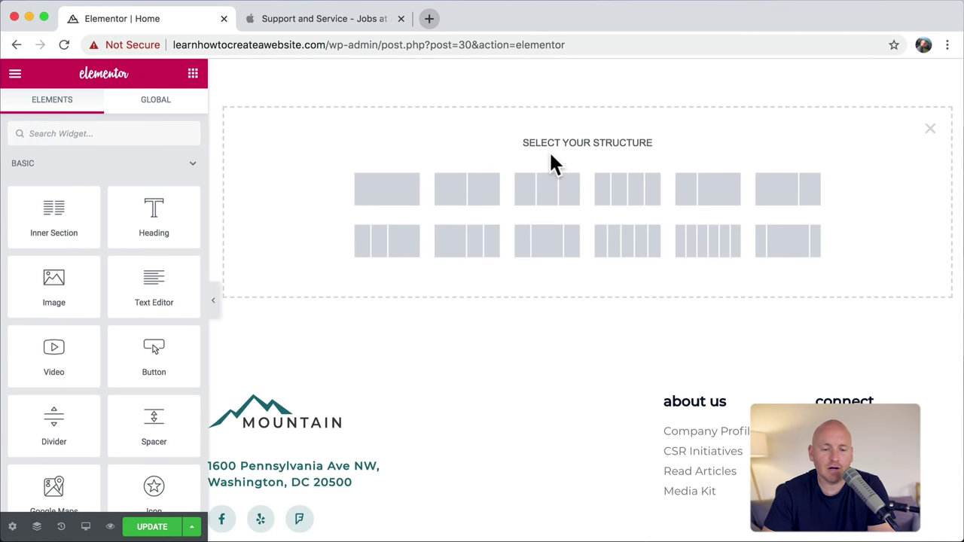
left_click(397, 197)
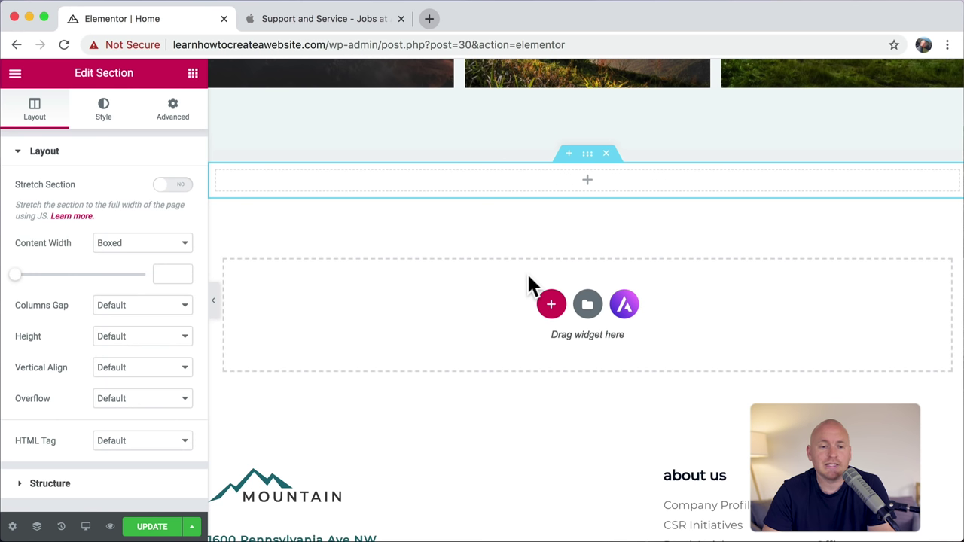
Step: Recheck the Apple headline for reference and bring up the widgets panel
left_click(336, 17)
left_click(323, 254)
left_click_drag(275, 239, 738, 297)
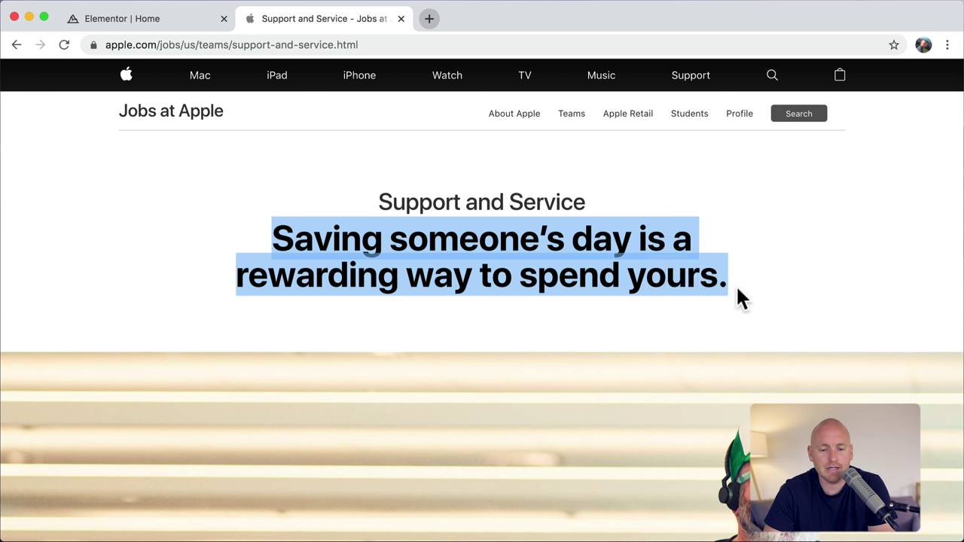
left_click(173, 23)
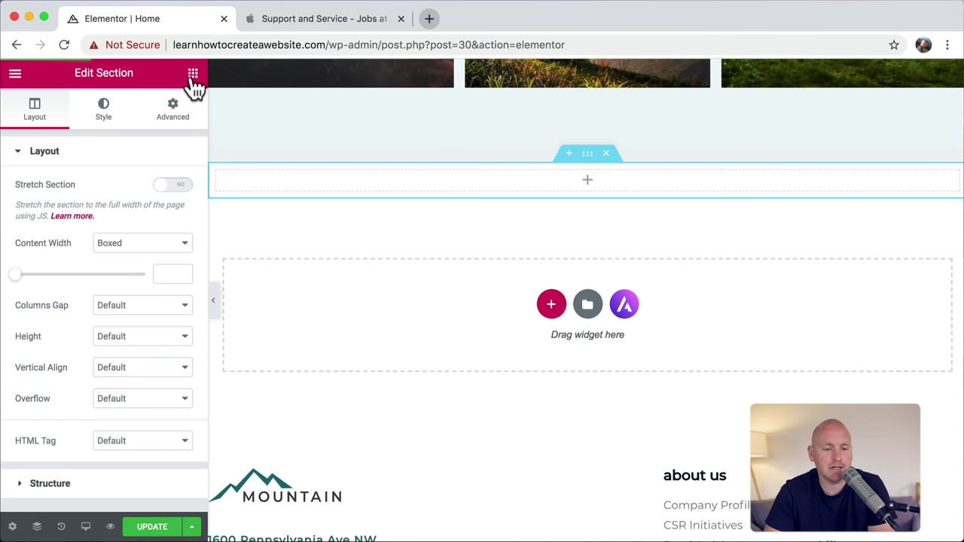
left_click(193, 74)
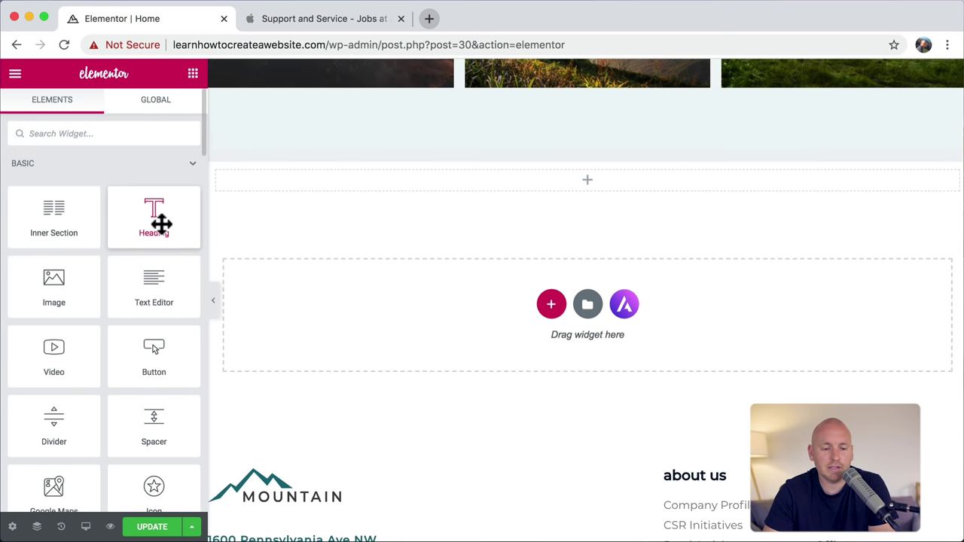
Step: Drop a Heading widget in, tag it H1, and type 'You are going To Do Something Amazing'
left_click_drag(161, 223, 584, 181)
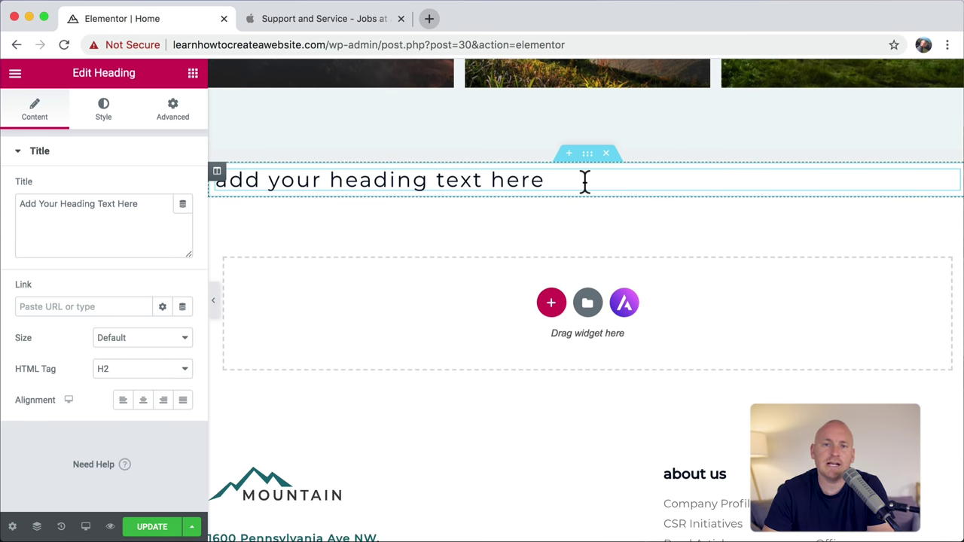
left_click(185, 375)
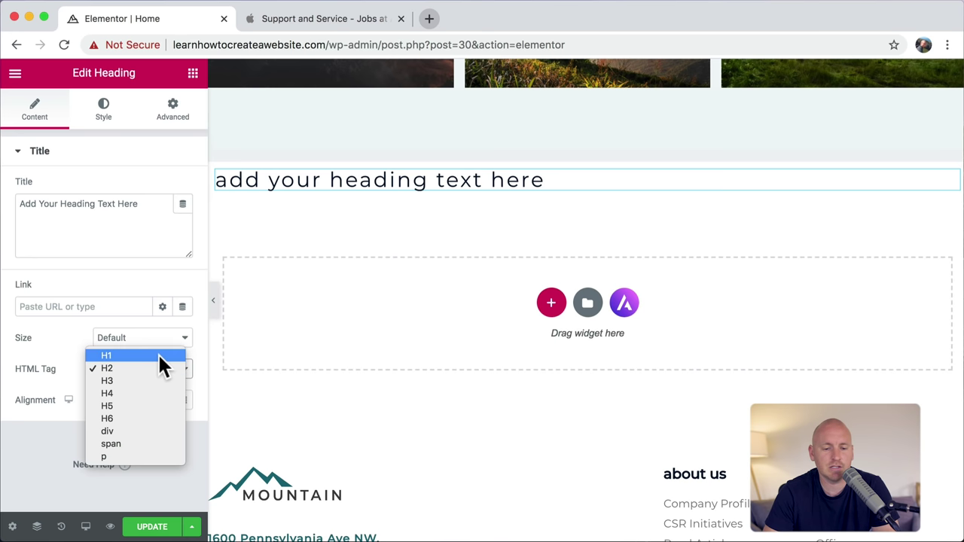
left_click(158, 357)
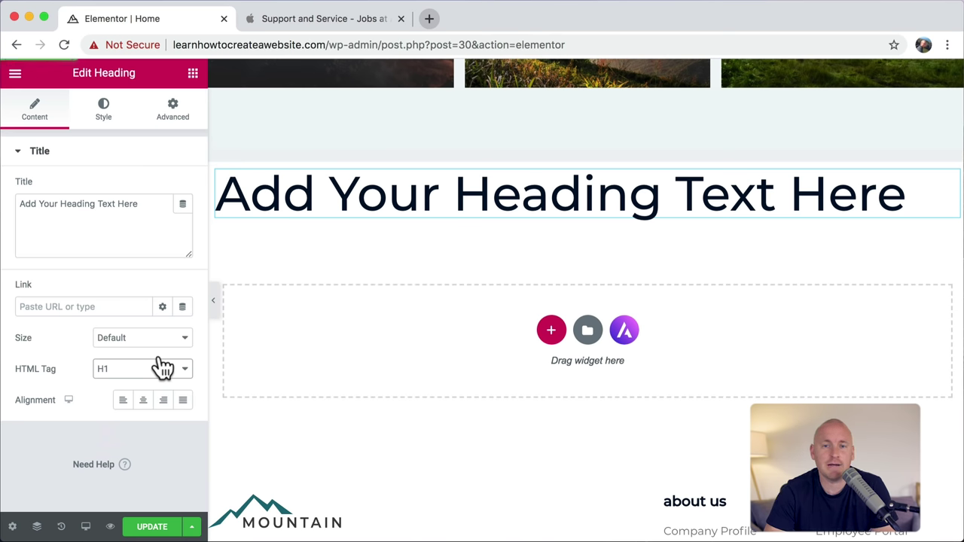
triple_click(339, 198)
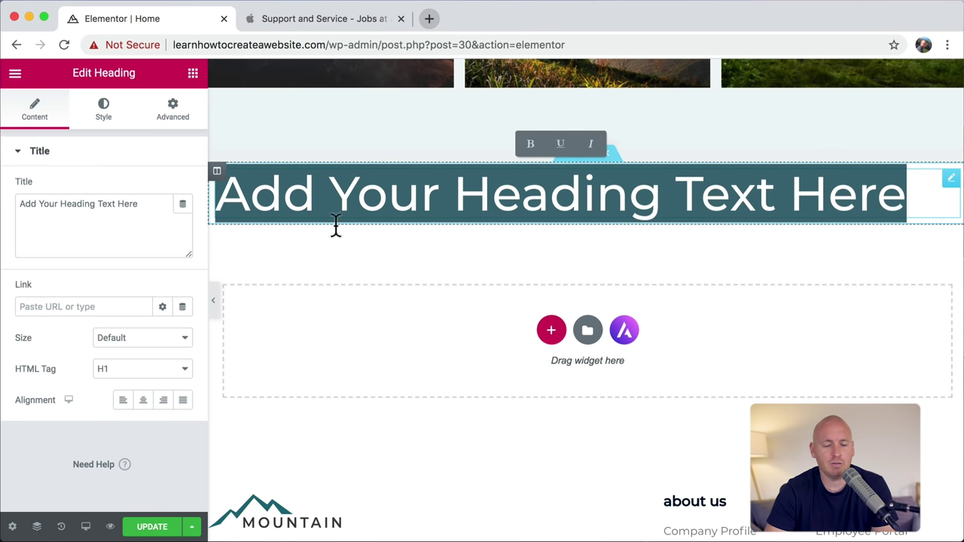
type("You are g")
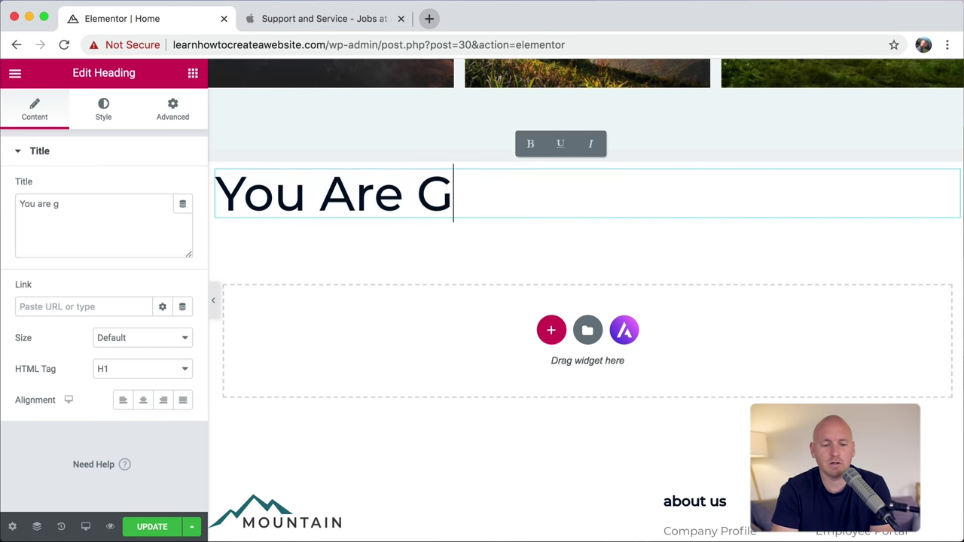
type("oing To")
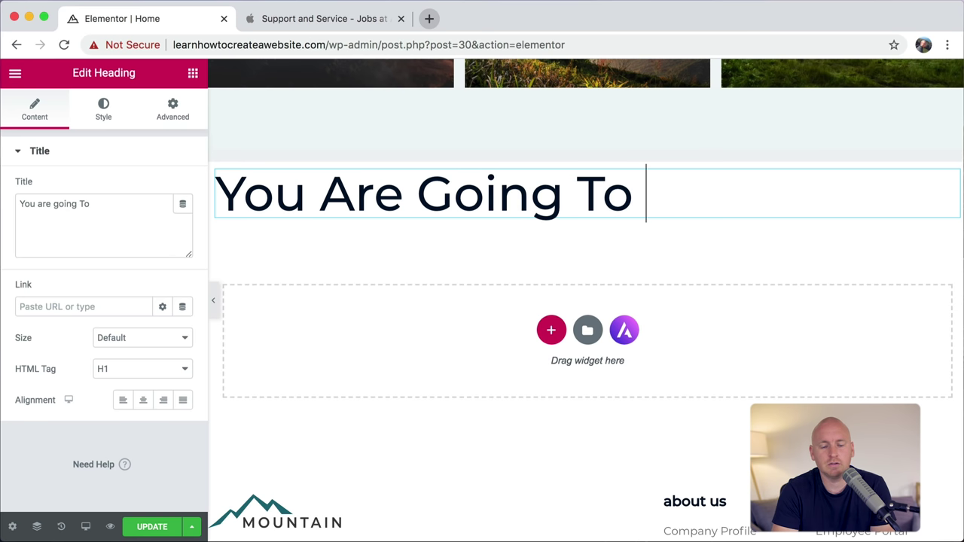
type(" Do Something A")
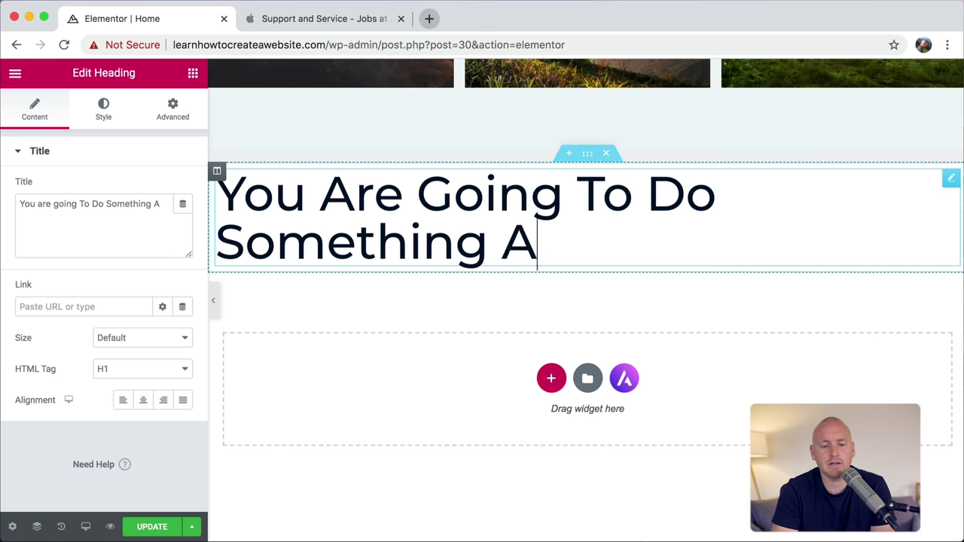
type("mazing")
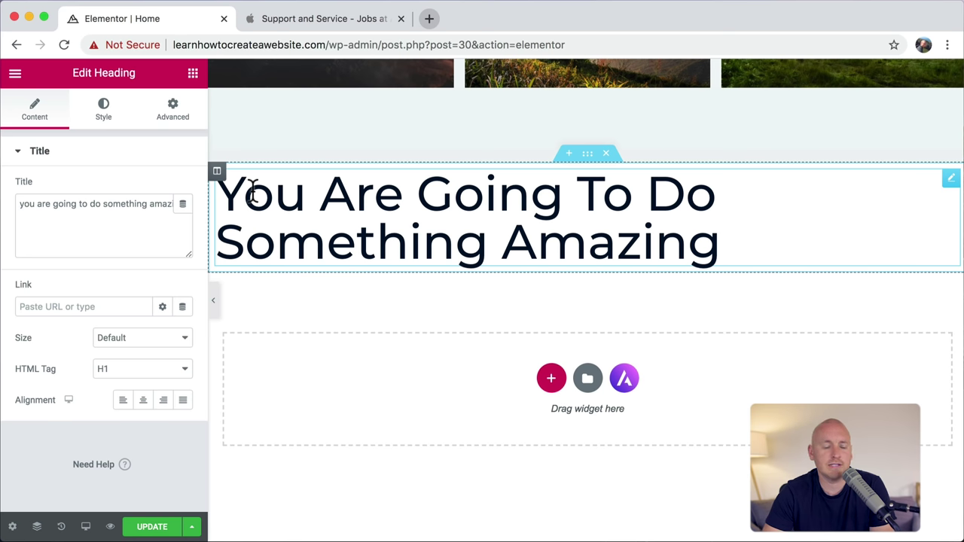
Step: Set the heading's text transform to Normal, comparing it against the Apple headline
left_click(107, 119)
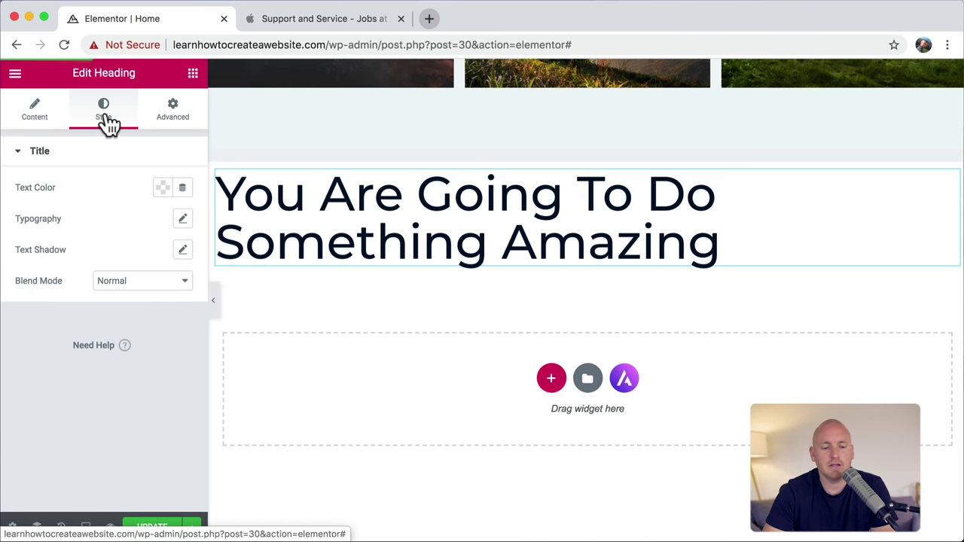
left_click(183, 220)
left_click(167, 378)
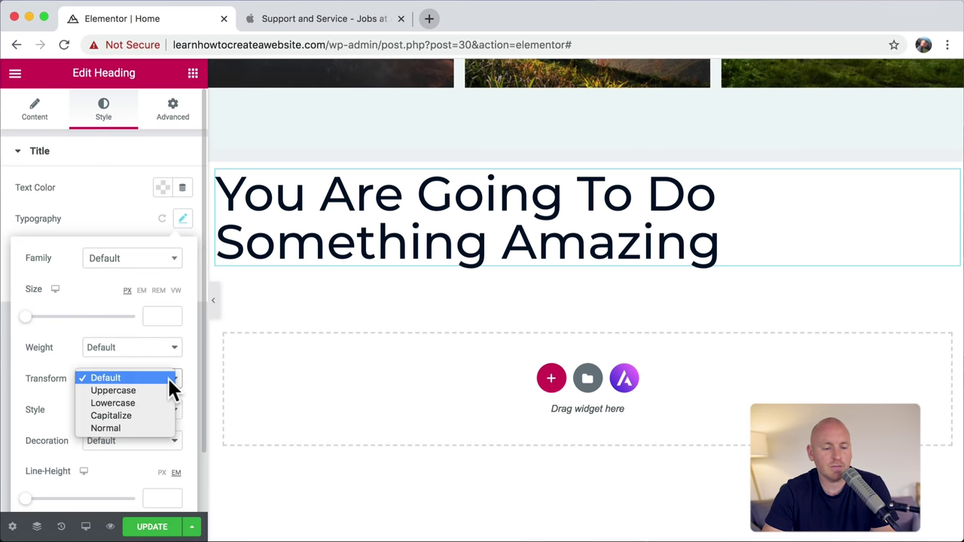
left_click(154, 426)
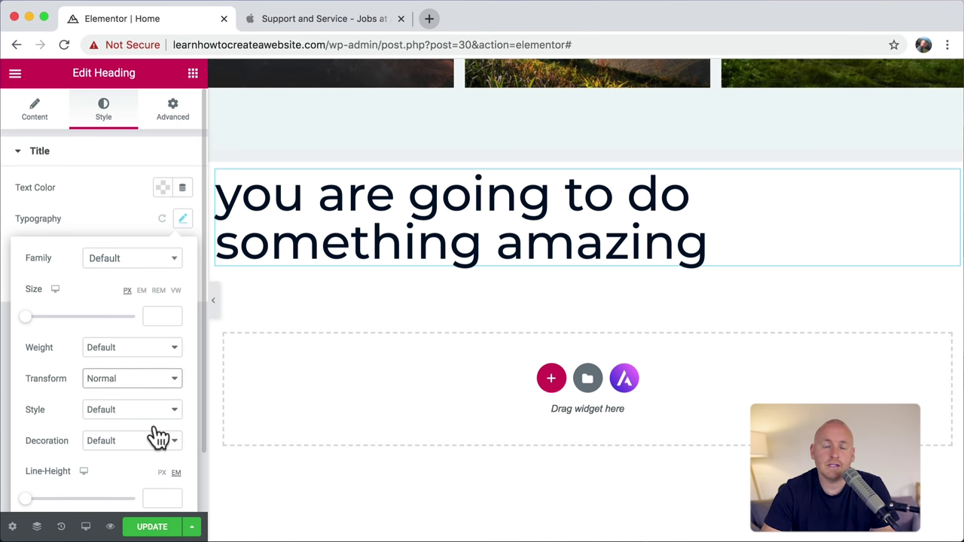
left_click(320, 21)
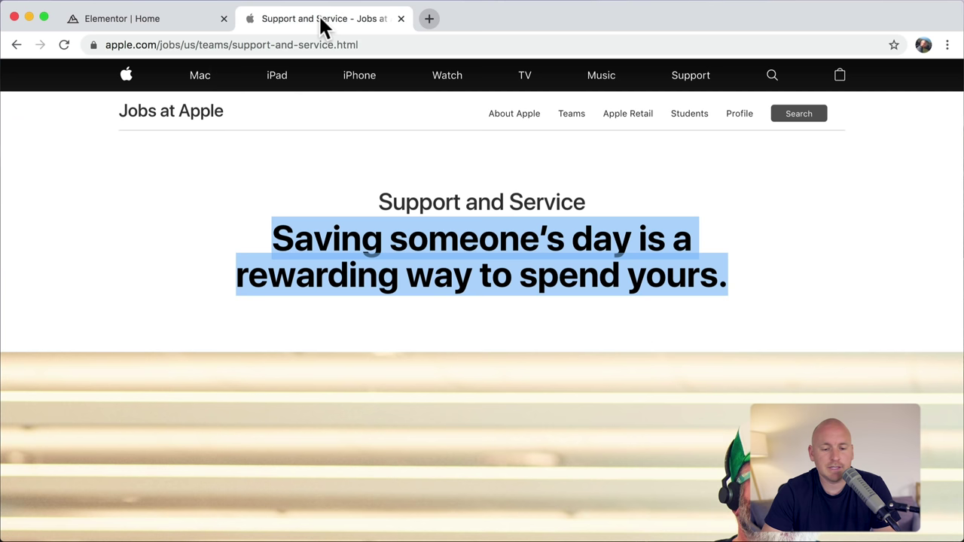
left_click_drag(270, 250, 758, 276)
left_click(742, 277)
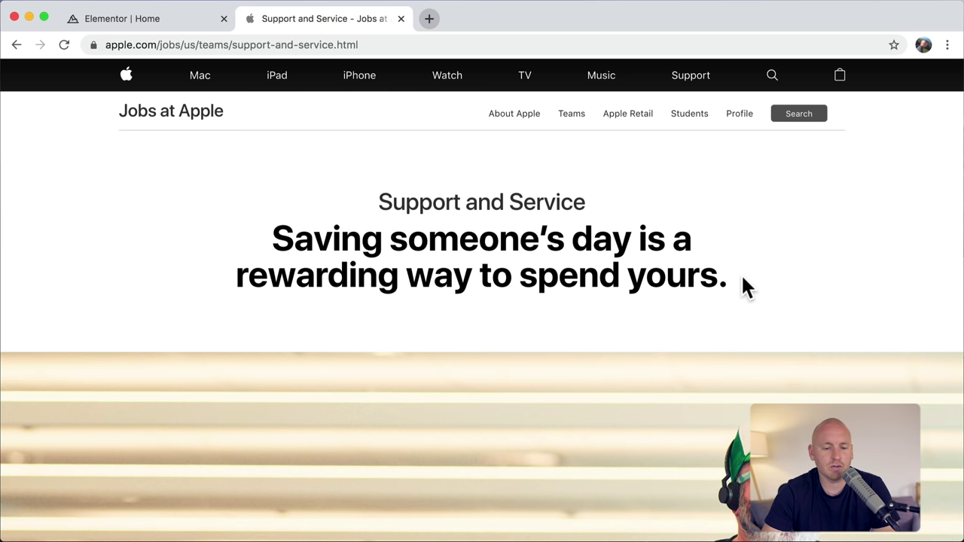
left_click(162, 11)
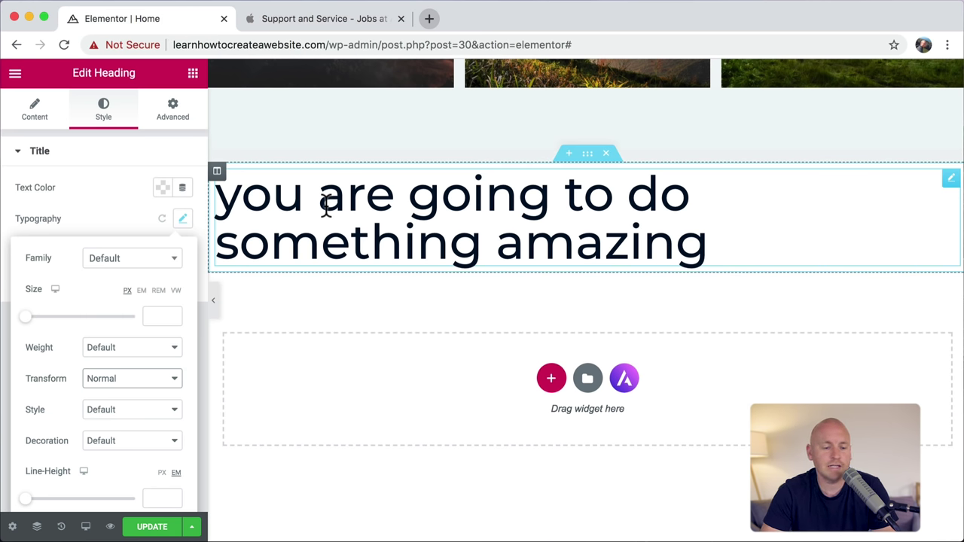
Step: Try font weights 600, 900 and 100, settle on 600, and centre the heading
left_click(153, 347)
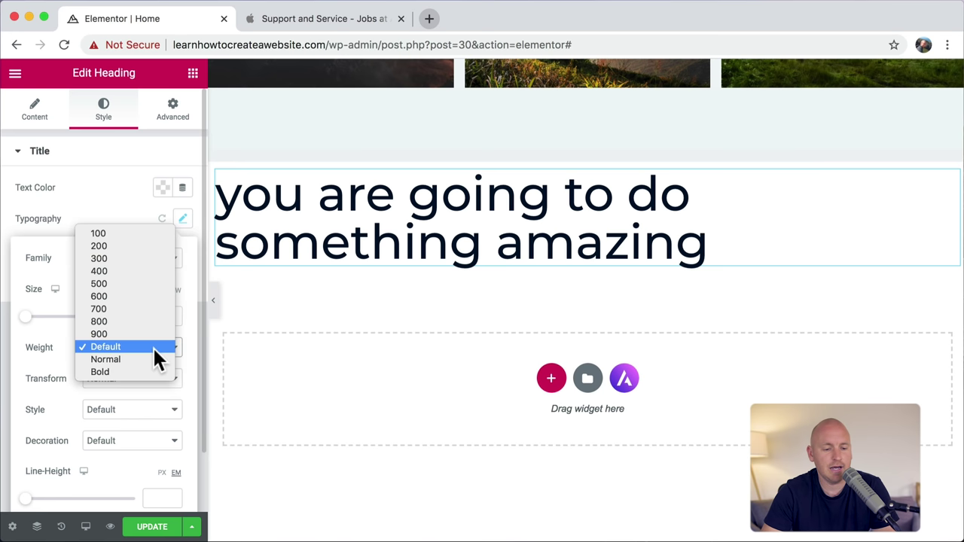
left_click(143, 296)
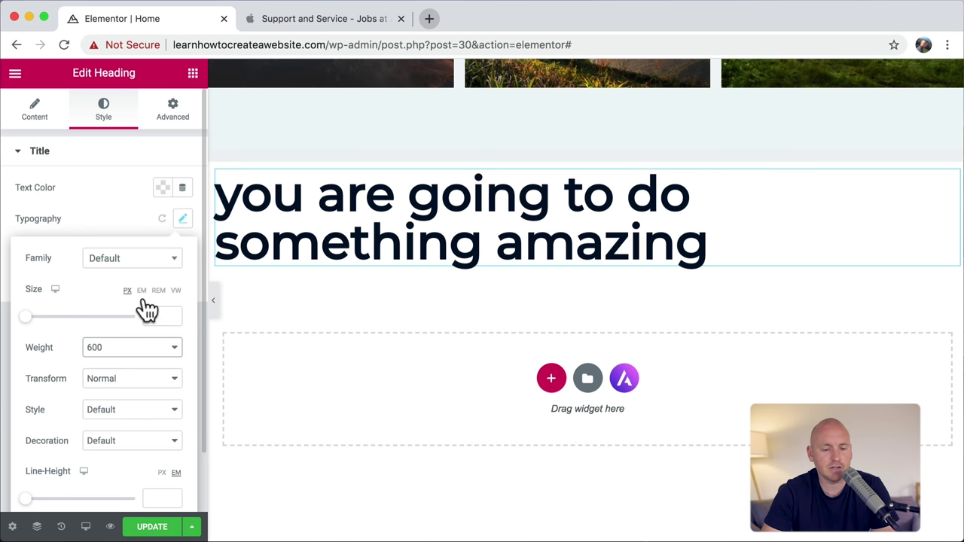
left_click(137, 345)
left_click(127, 383)
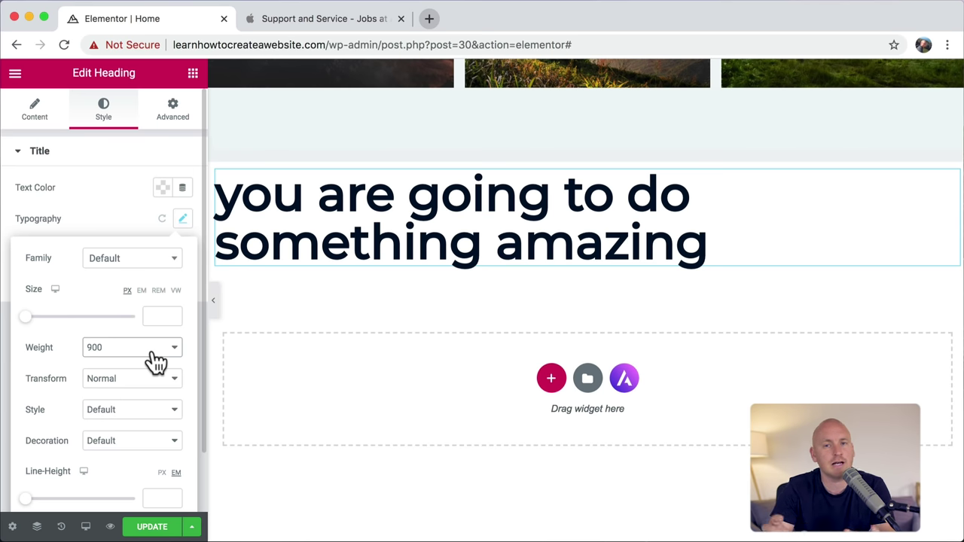
left_click(154, 361)
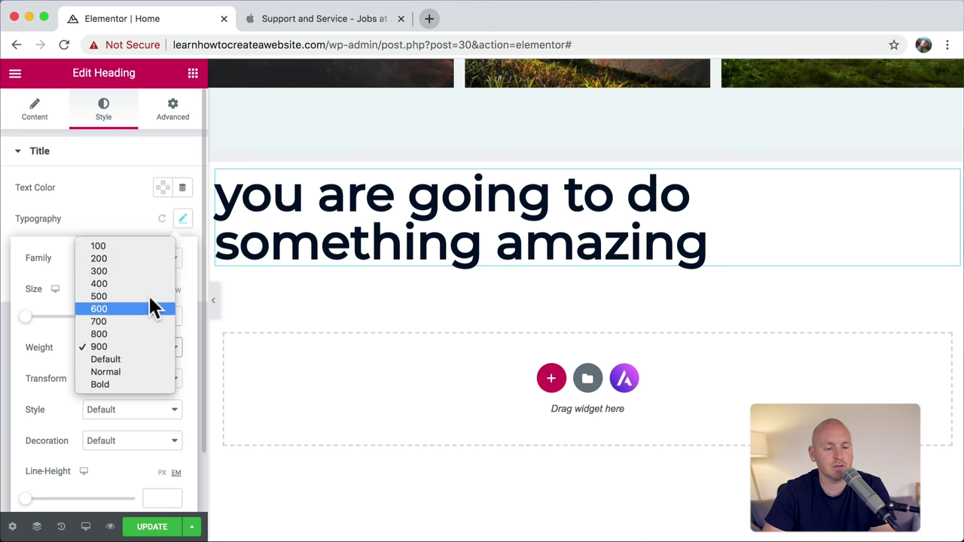
left_click(150, 245)
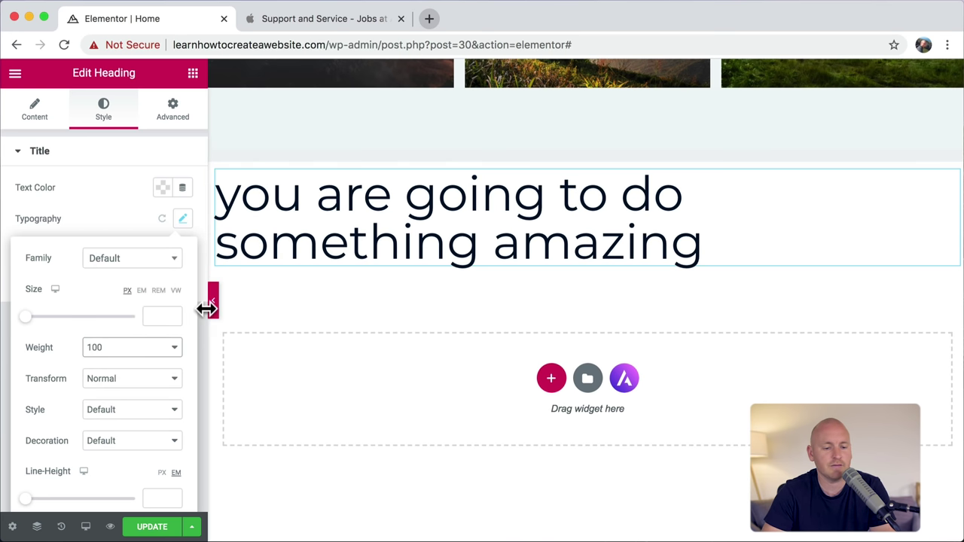
left_click(158, 348)
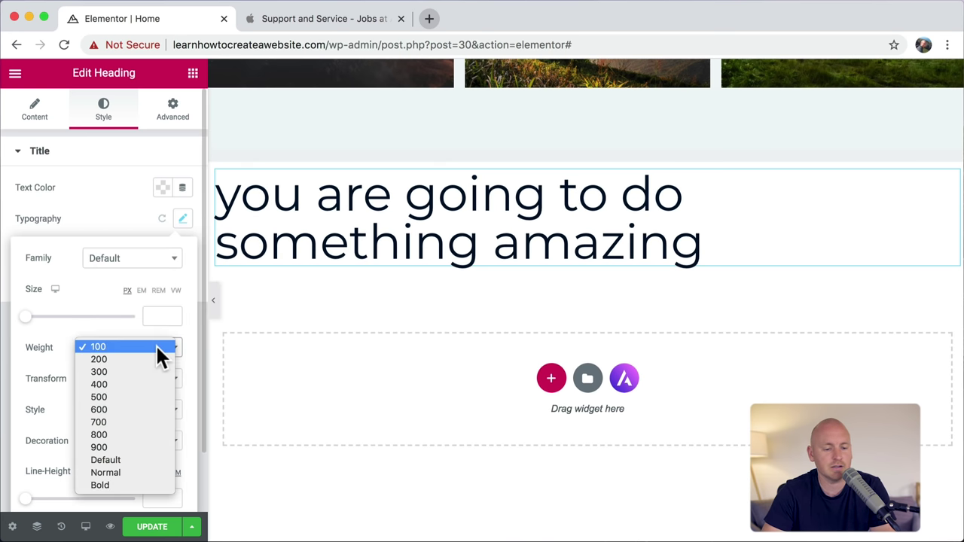
left_click(138, 408)
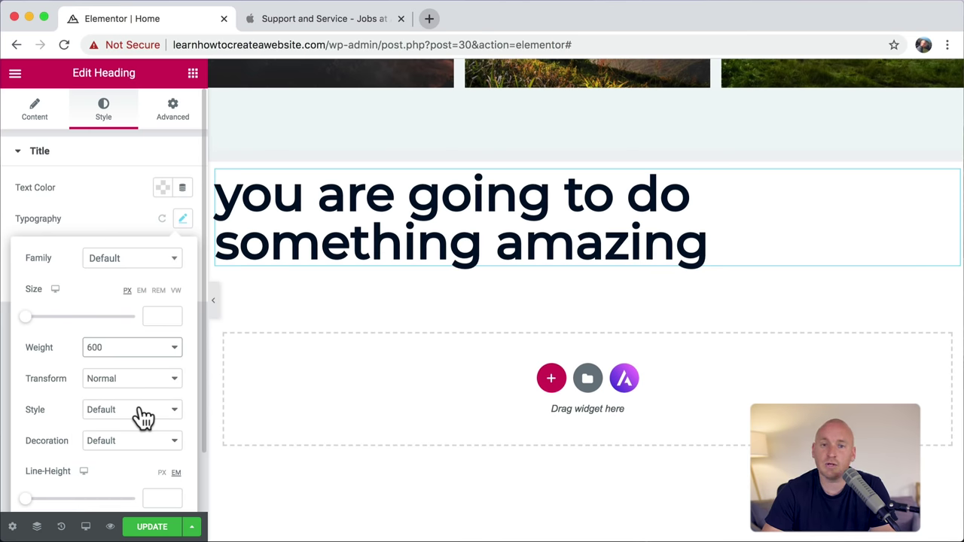
left_click(35, 120)
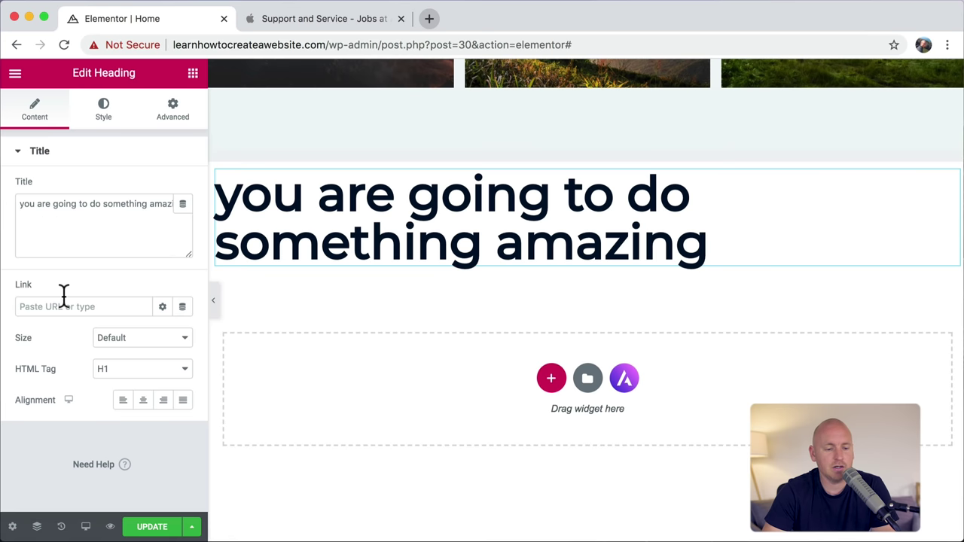
left_click(143, 400)
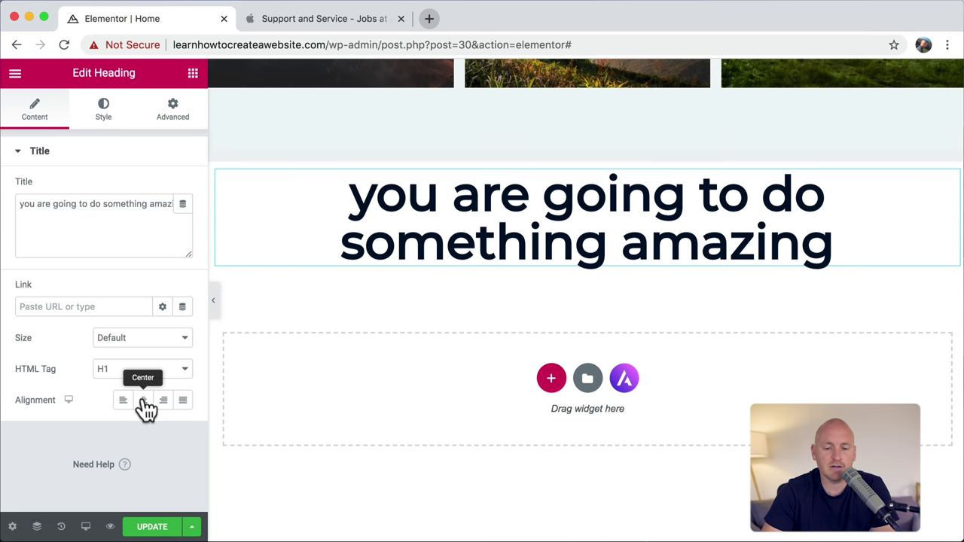
Step: Compare with the Apple heading and drag the H1 typography size down to 41 px
left_click(316, 21)
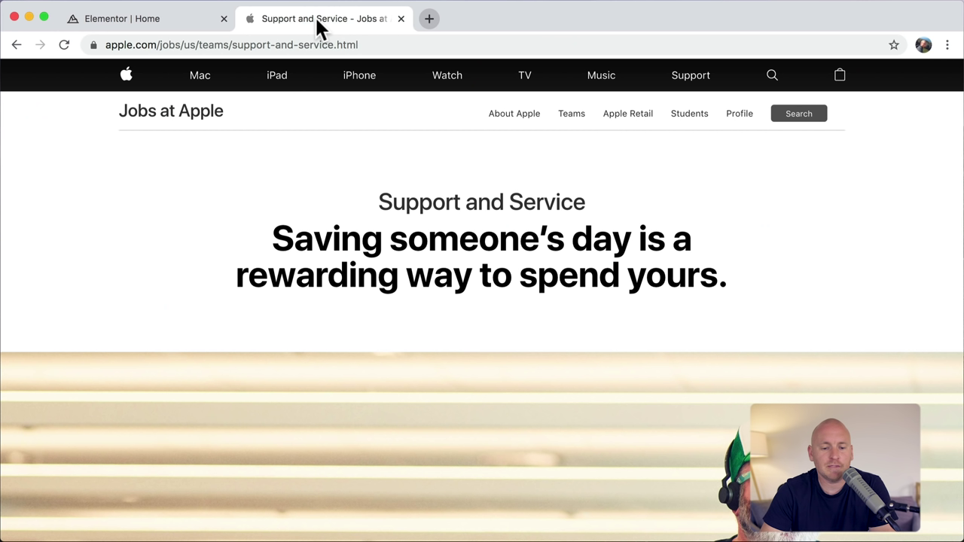
left_click_drag(274, 238, 708, 277)
left_click(619, 277)
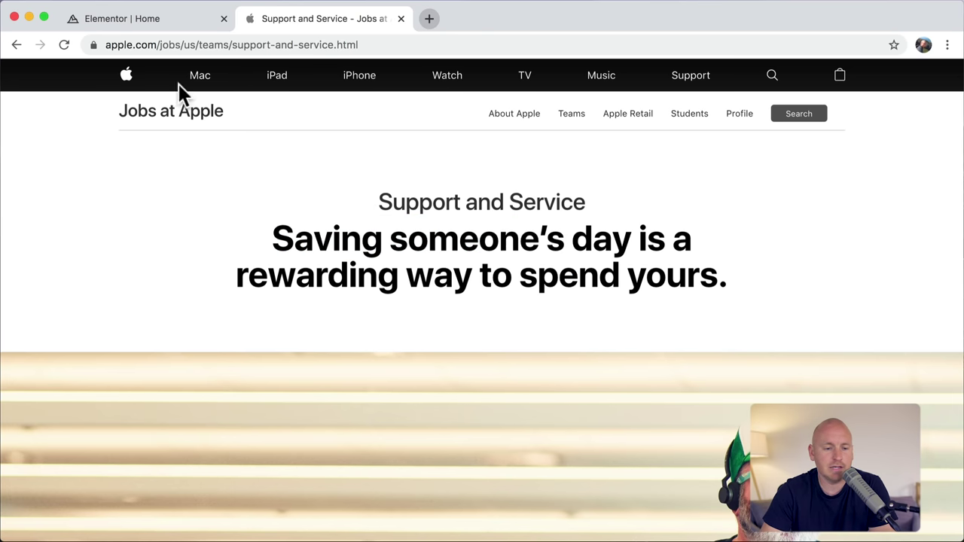
left_click(158, 29)
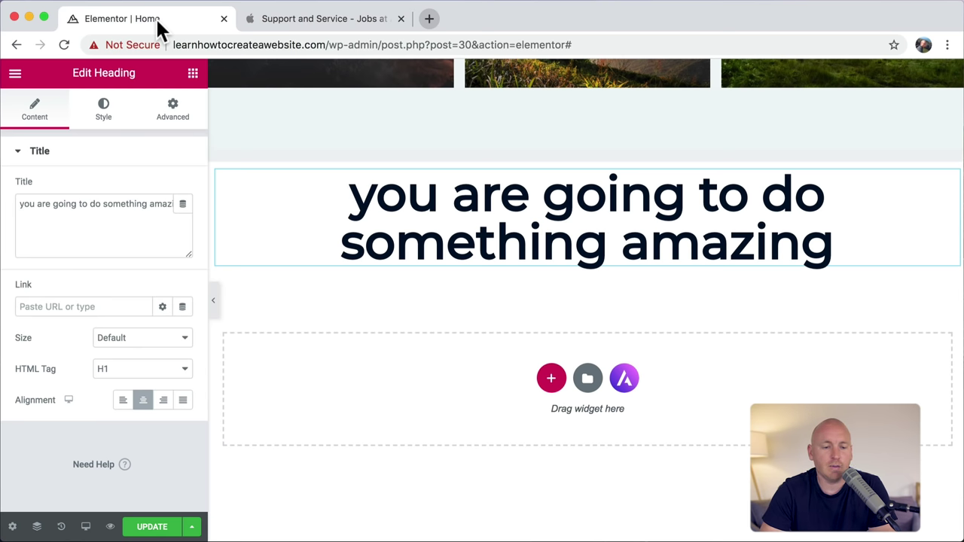
left_click(105, 119)
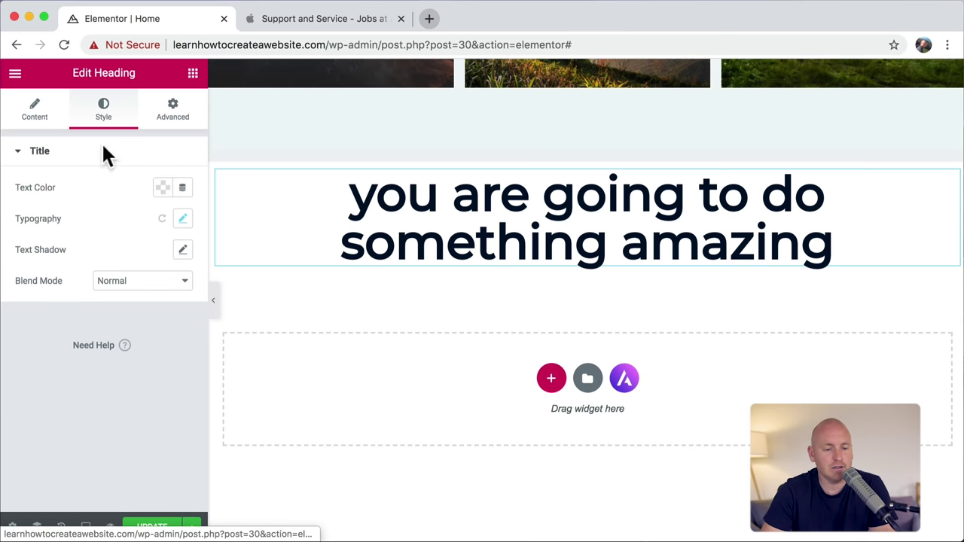
left_click(183, 219)
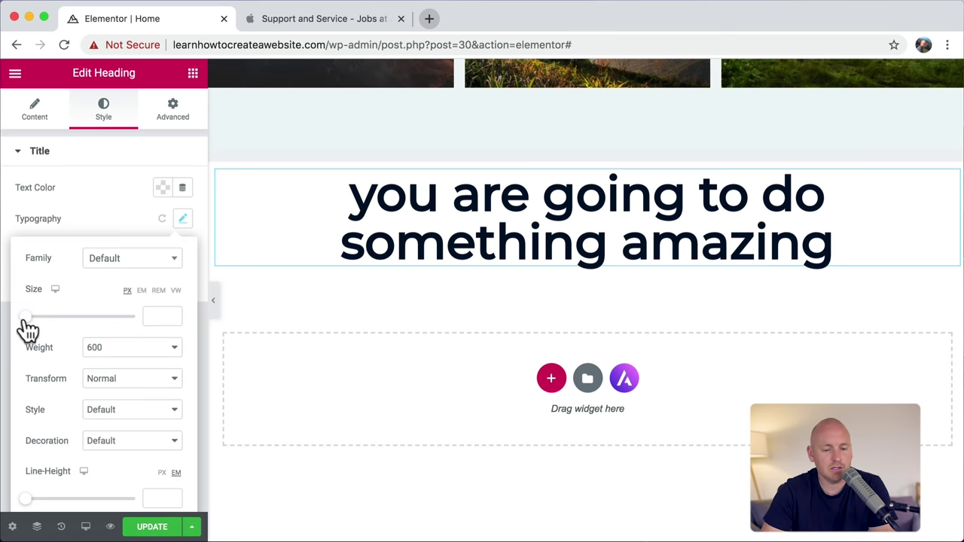
left_click_drag(27, 329, 43, 328)
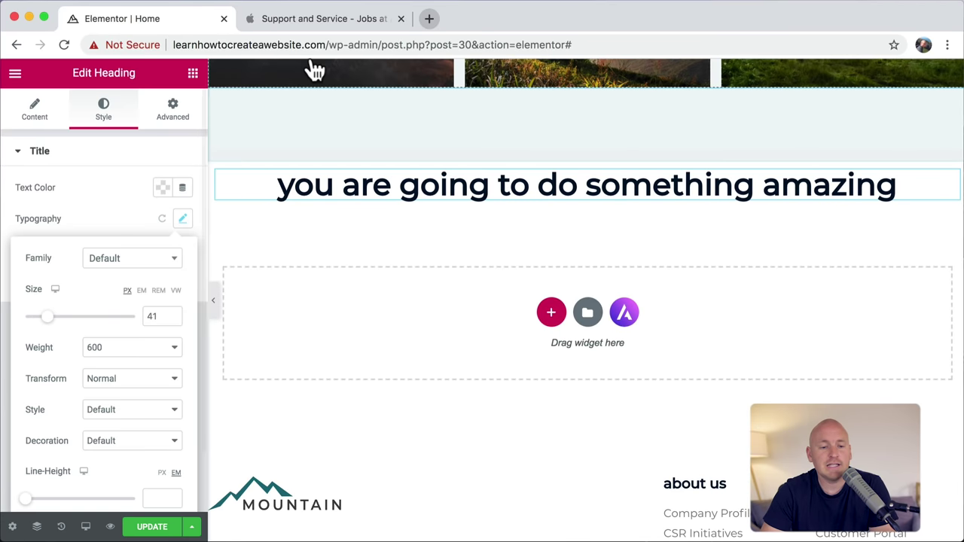
left_click(308, 18)
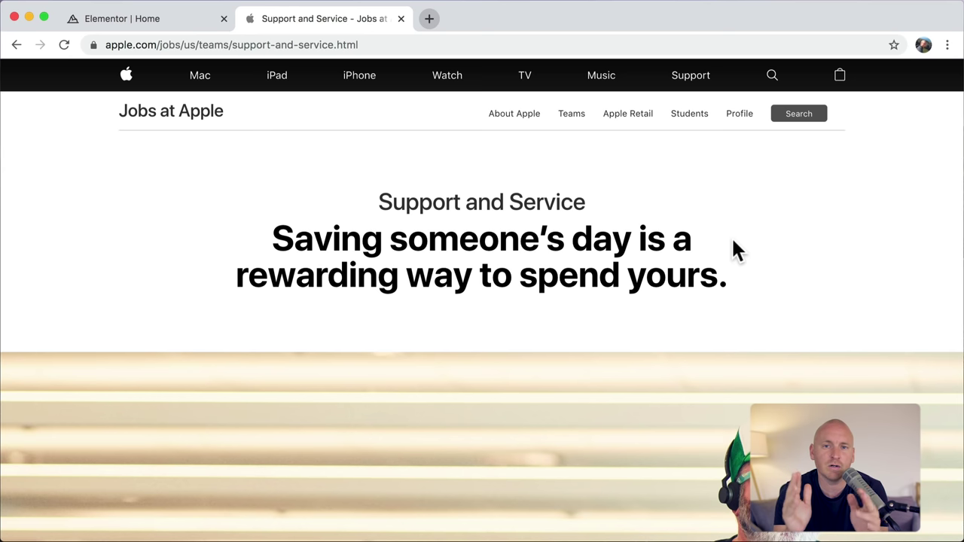
left_click(131, 25)
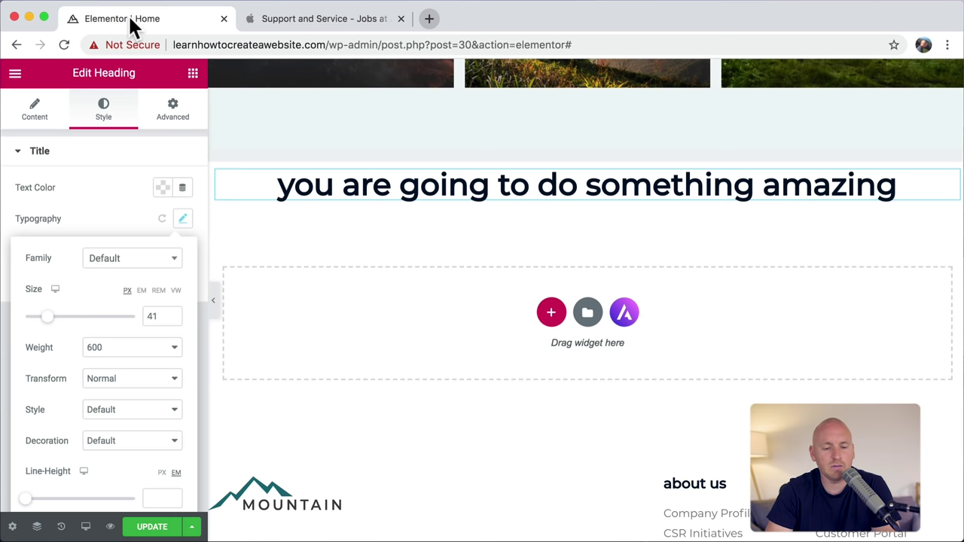
mouse_move(477, 188)
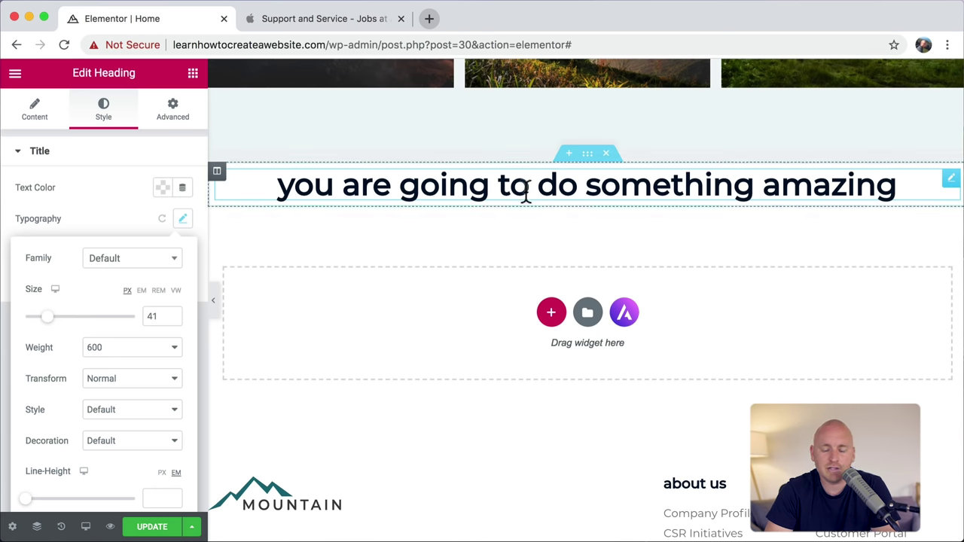
Step: Set the heading section's boxed content width to 600, after trying 700
left_click(588, 156)
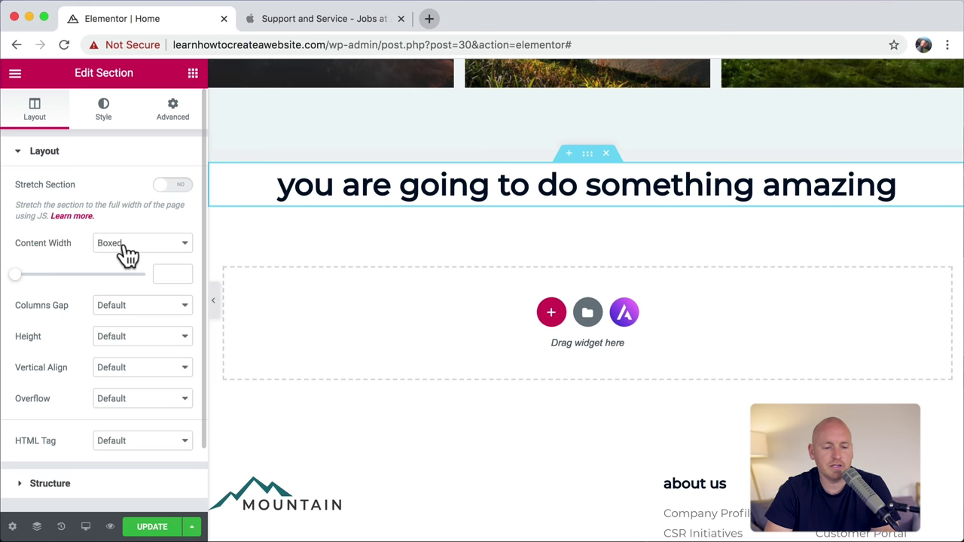
left_click_drag(38, 283, 50, 283)
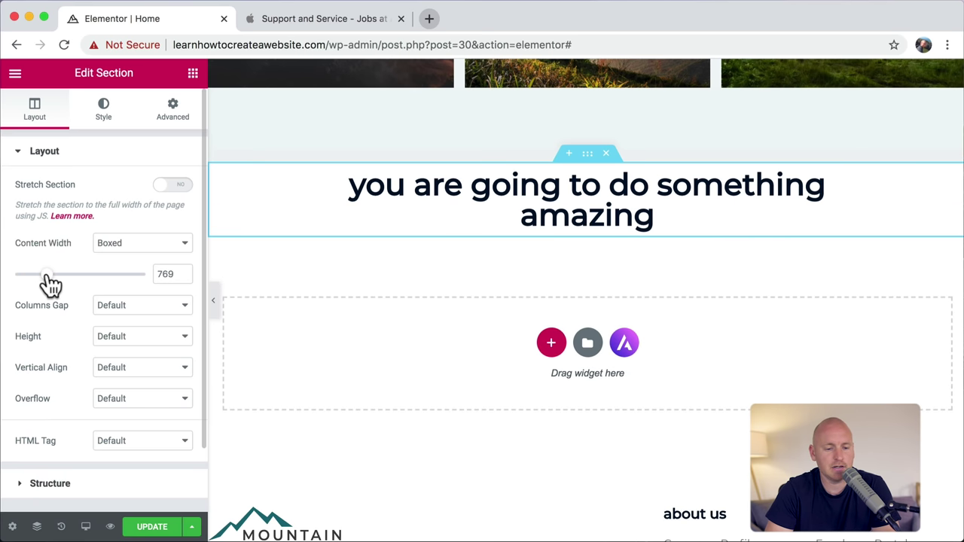
double_click(170, 273)
type("700")
double_click(161, 275)
type("600")
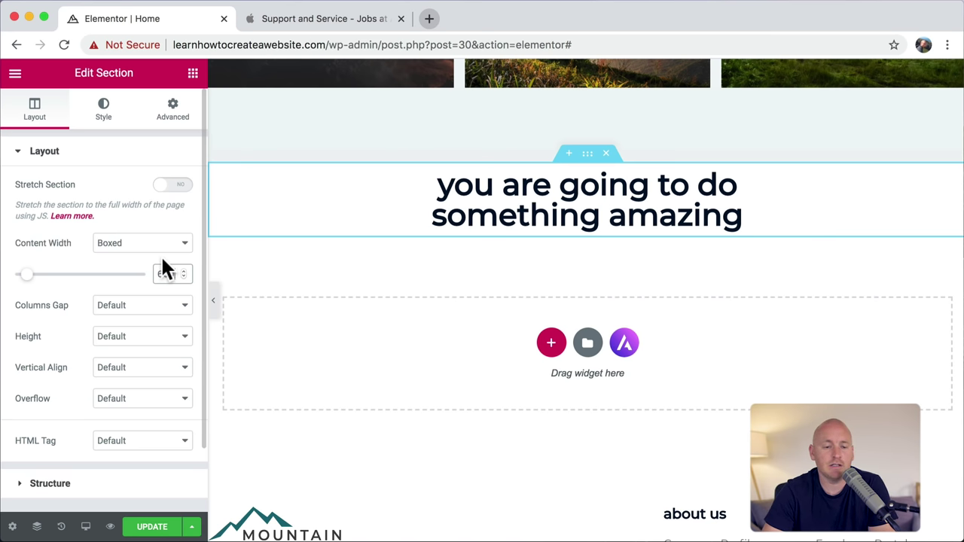
left_click(316, 21)
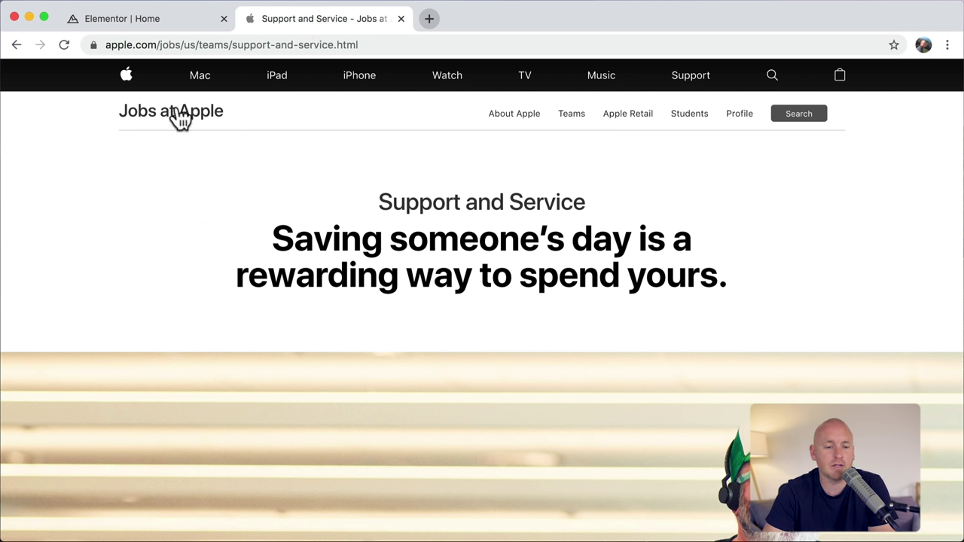
left_click(154, 18)
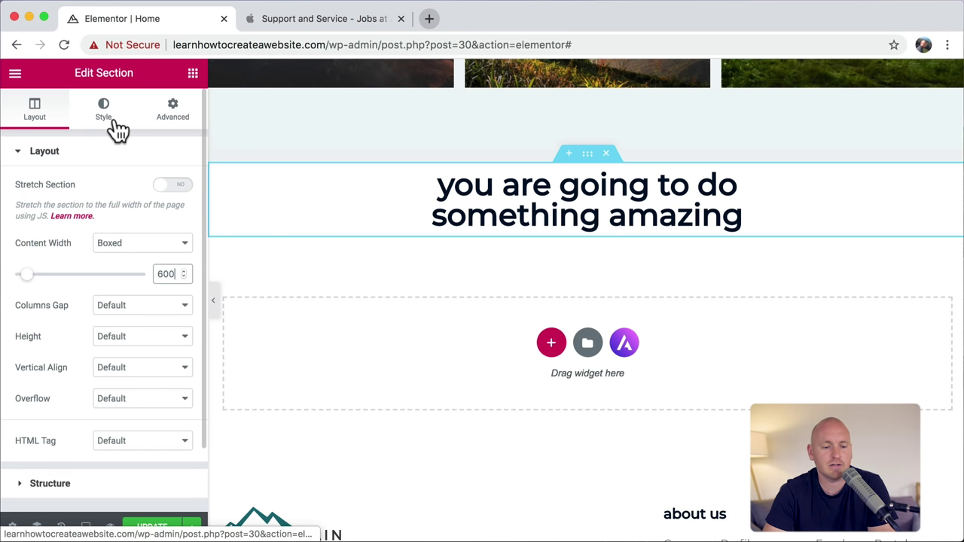
left_click(151, 336)
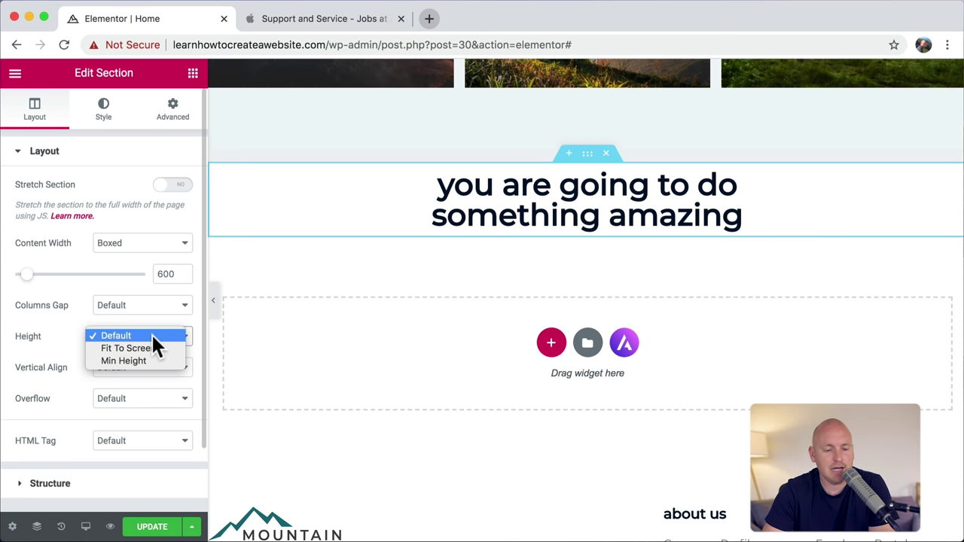
Step: Give the section Min Height 300 px, then check the Apple Jobs page
left_click(137, 359)
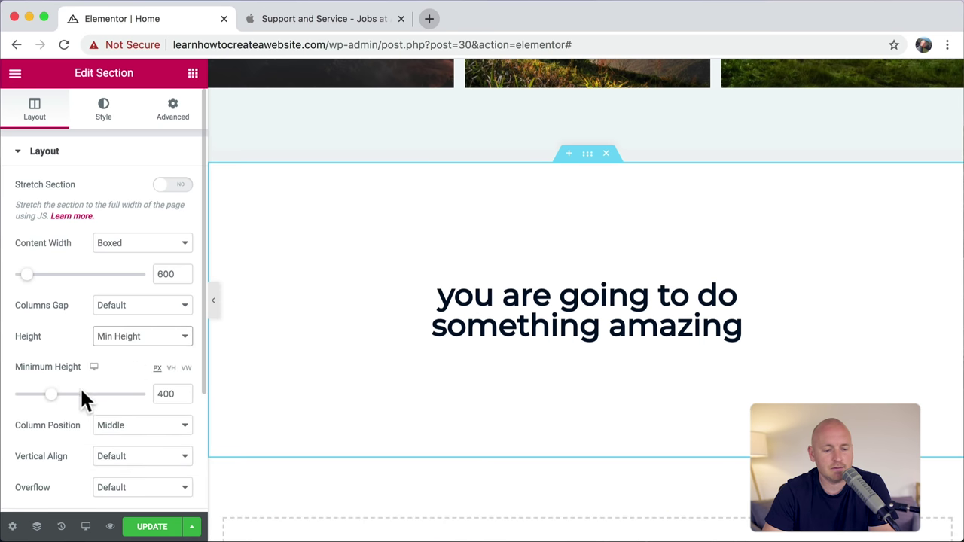
left_click_drag(55, 407, 46, 418)
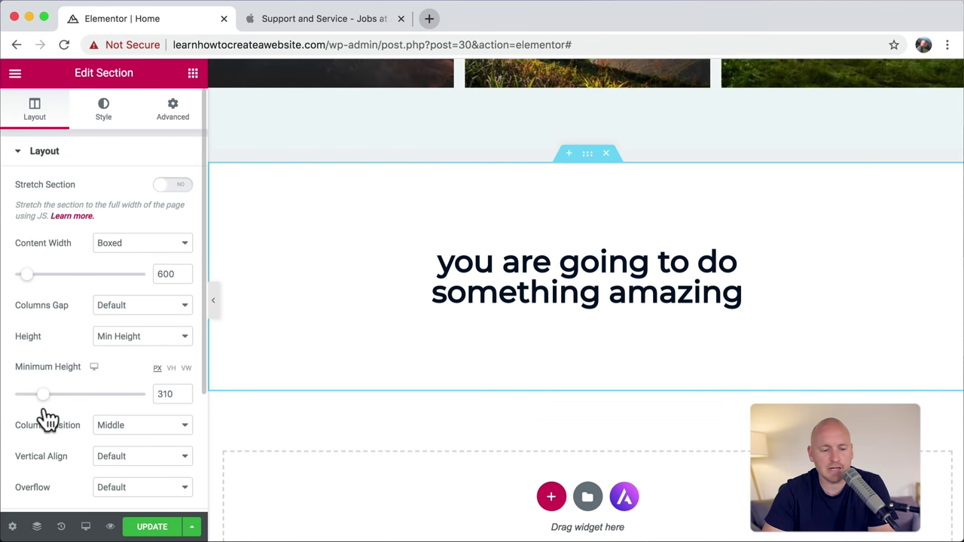
double_click(160, 394)
type("300")
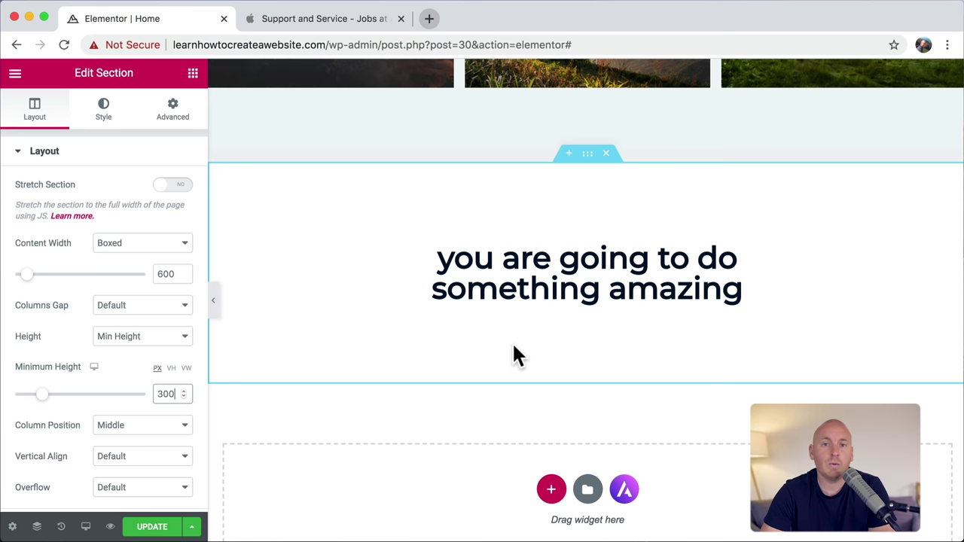
left_click(328, 18)
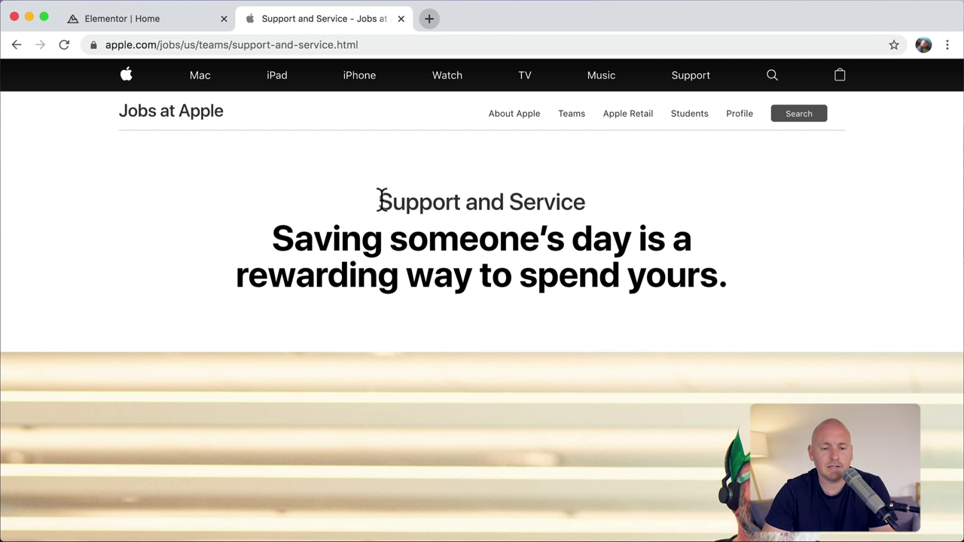
Step: Add a centred 'for real' Heading widget above the H1, modelled on Apple's Support and Service label
left_click_drag(379, 202, 591, 206)
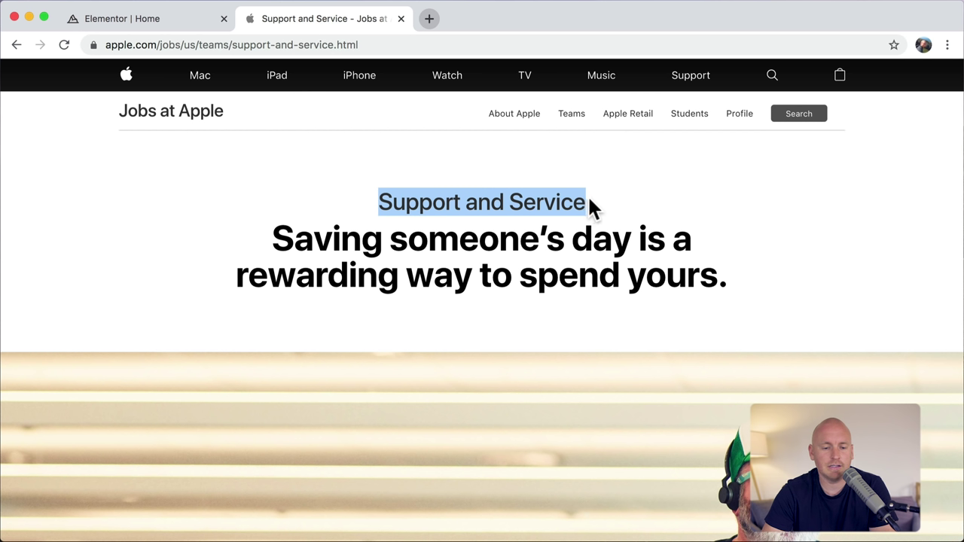
left_click(528, 200)
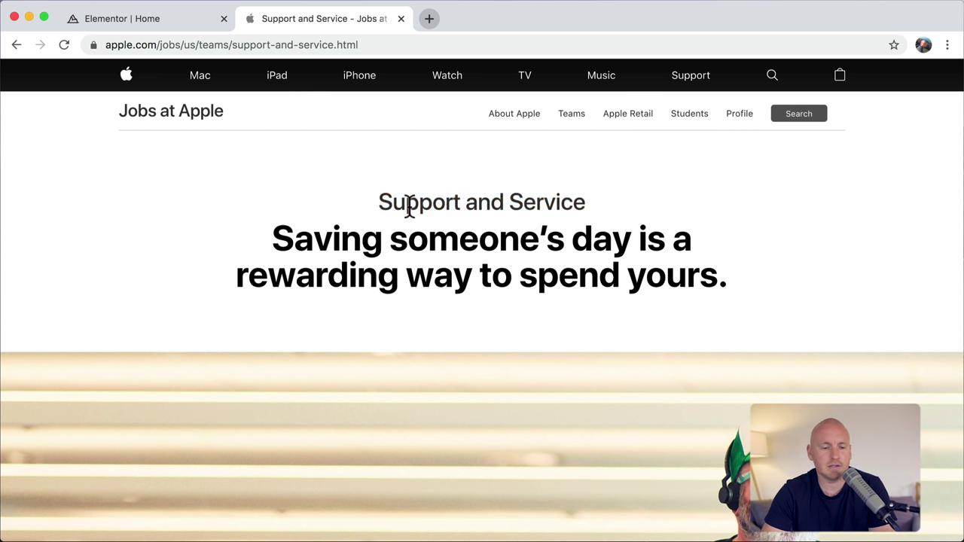
left_click(137, 23)
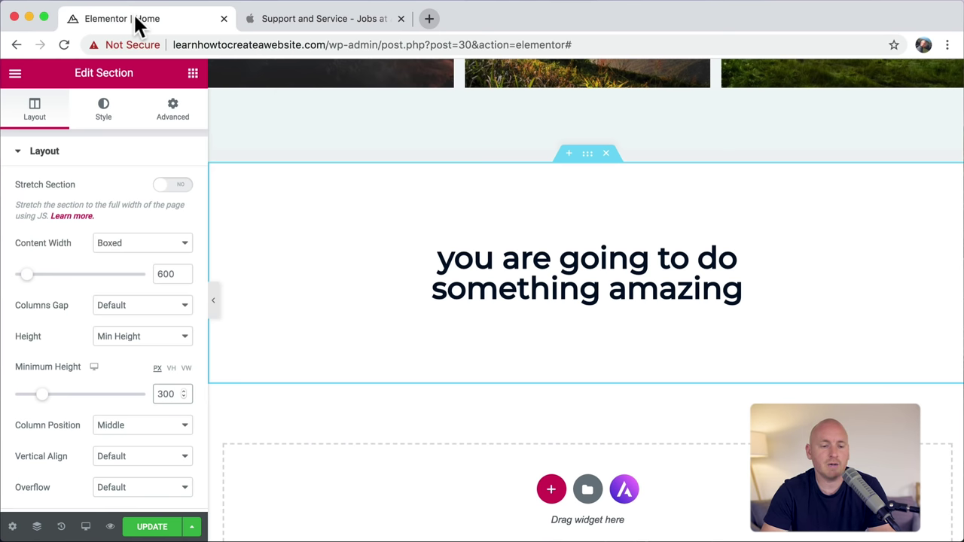
left_click(193, 75)
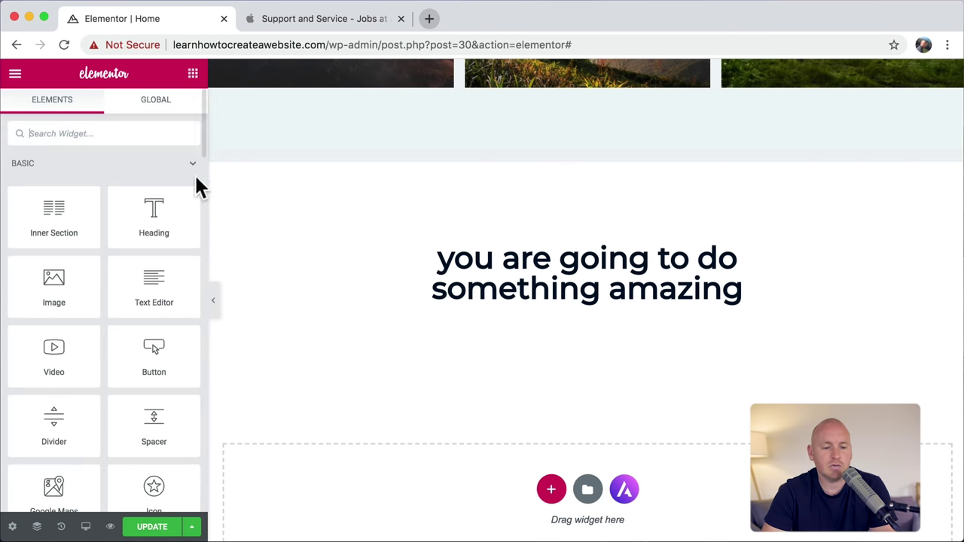
left_click_drag(157, 219, 577, 254)
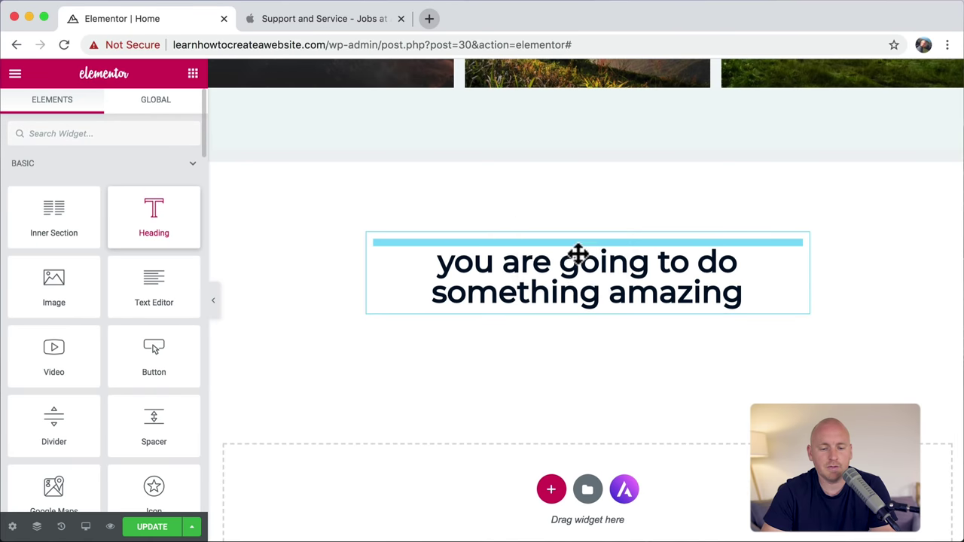
left_click_drag(143, 203, 4, 209)
type("for real")
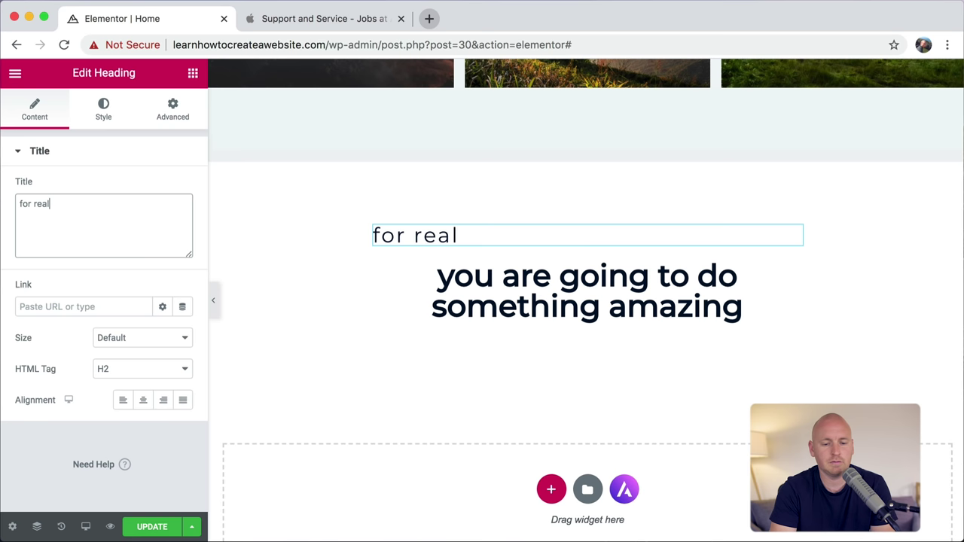
left_click(144, 400)
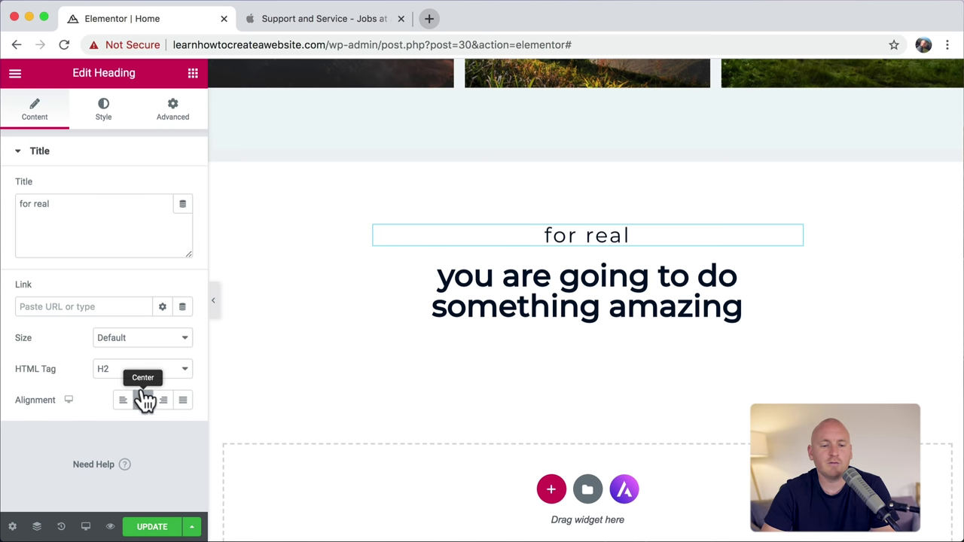
left_click(330, 20)
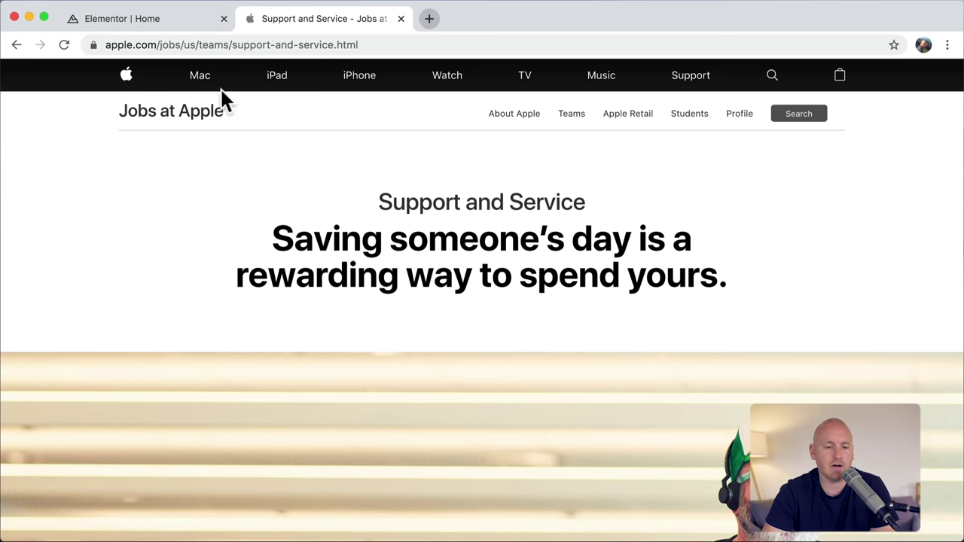
Step: Unlink the 'for real' heading's margins and set its bottom margin to -15 px
left_click(174, 23)
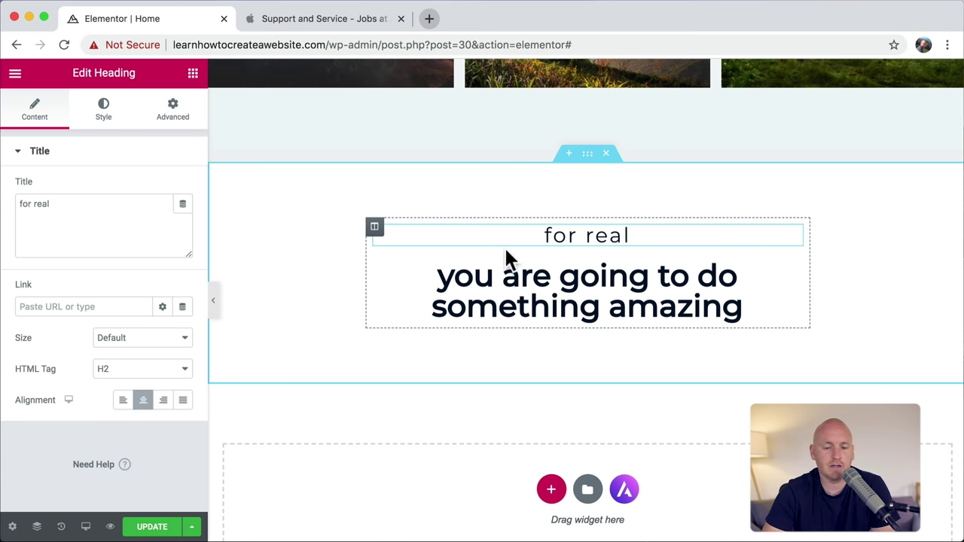
left_click(180, 119)
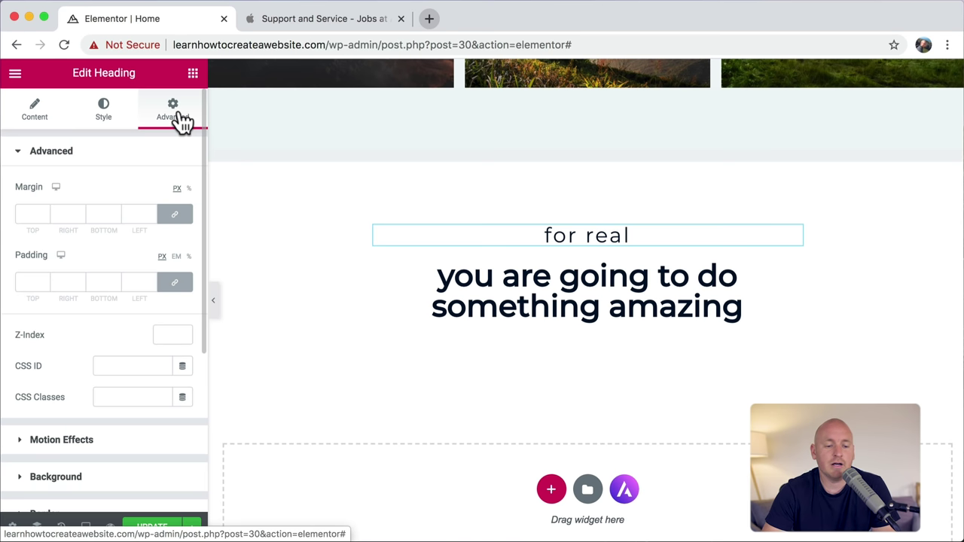
left_click(175, 217)
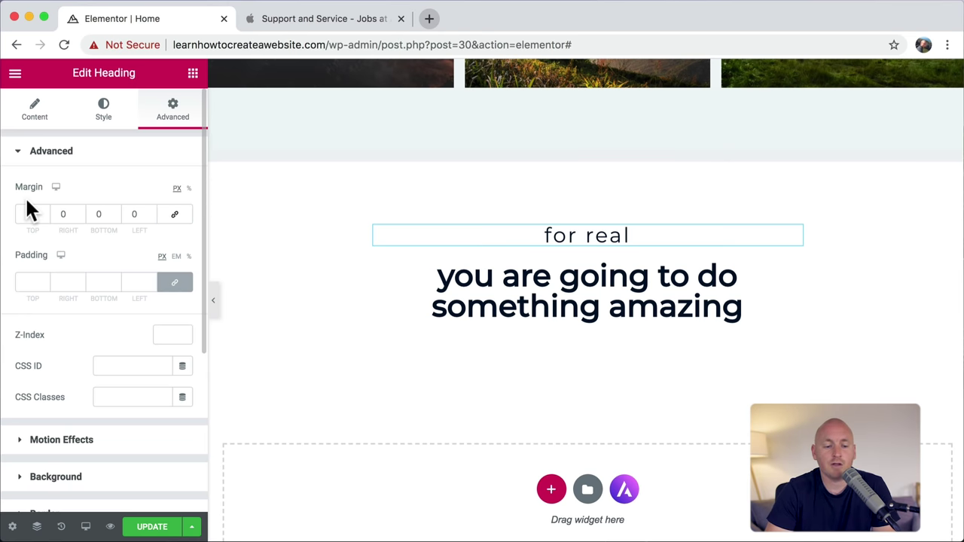
left_click(98, 214)
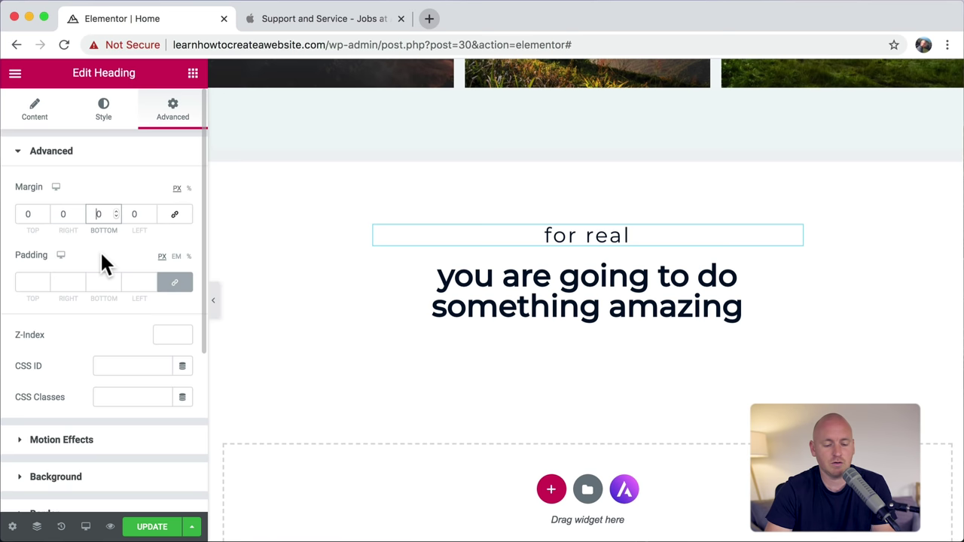
type("100")
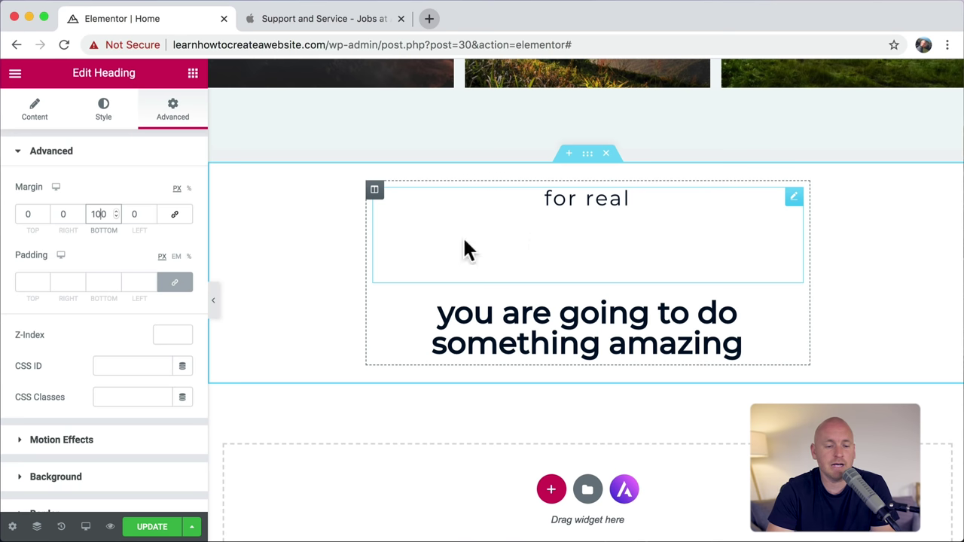
double_click(103, 214)
type("0")
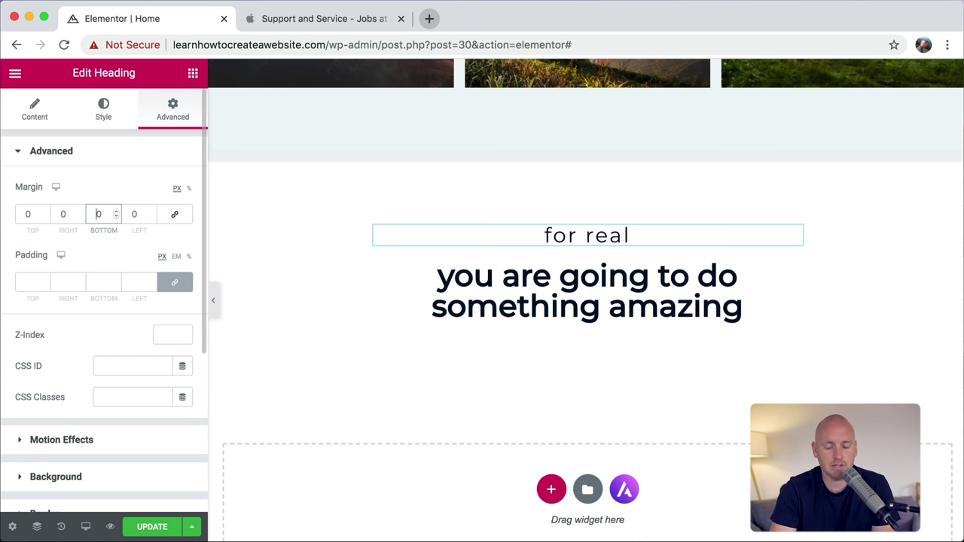
type("-1")
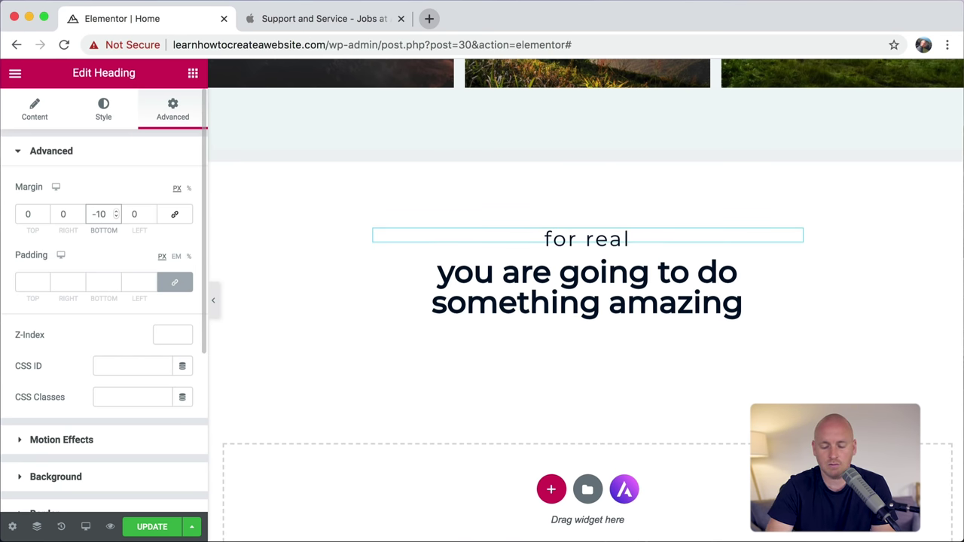
key("Down")
key("Down")
key("Down")
key("Down")
key("Down")
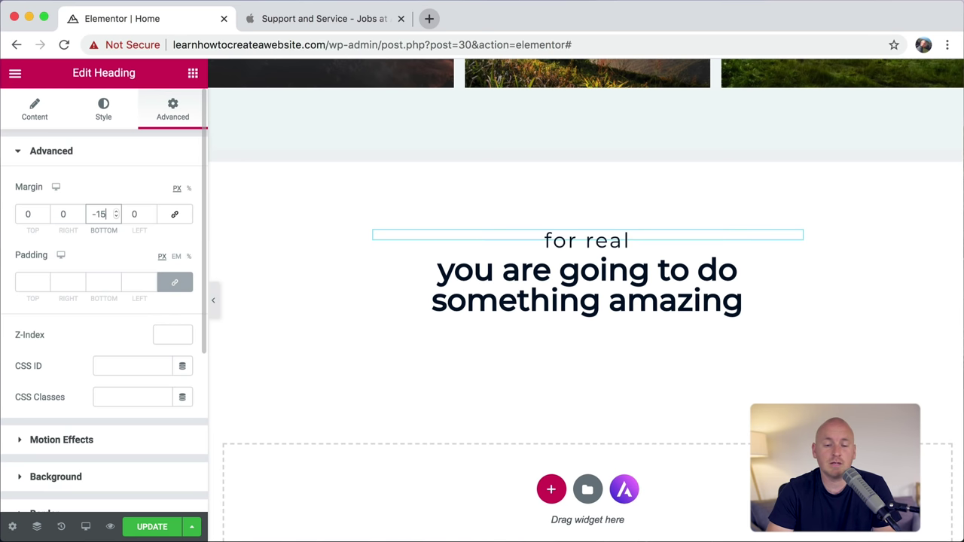
key("Down")
key("Down")
key("Down")
key("Down")
key("Down")
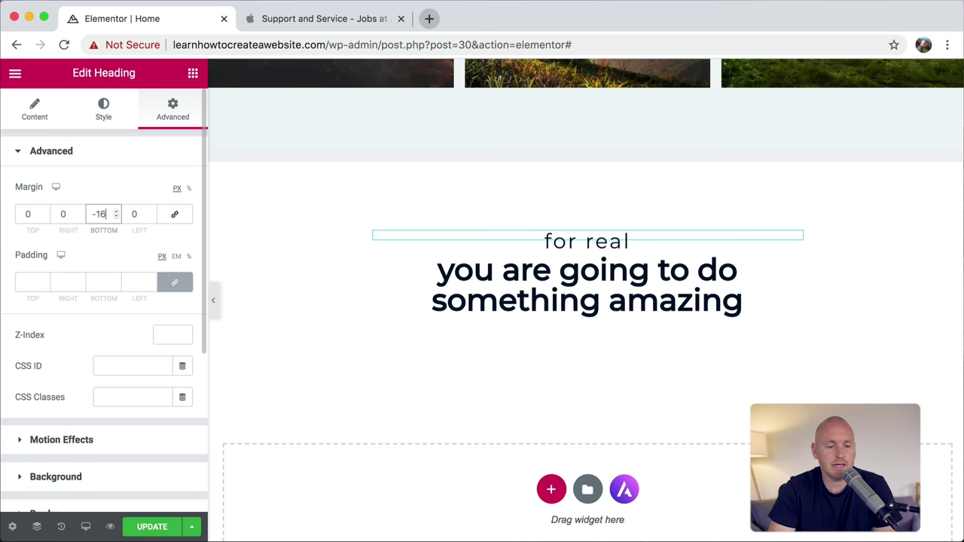
key("Up")
key("Up")
key("Up")
key("Up")
key("Up")
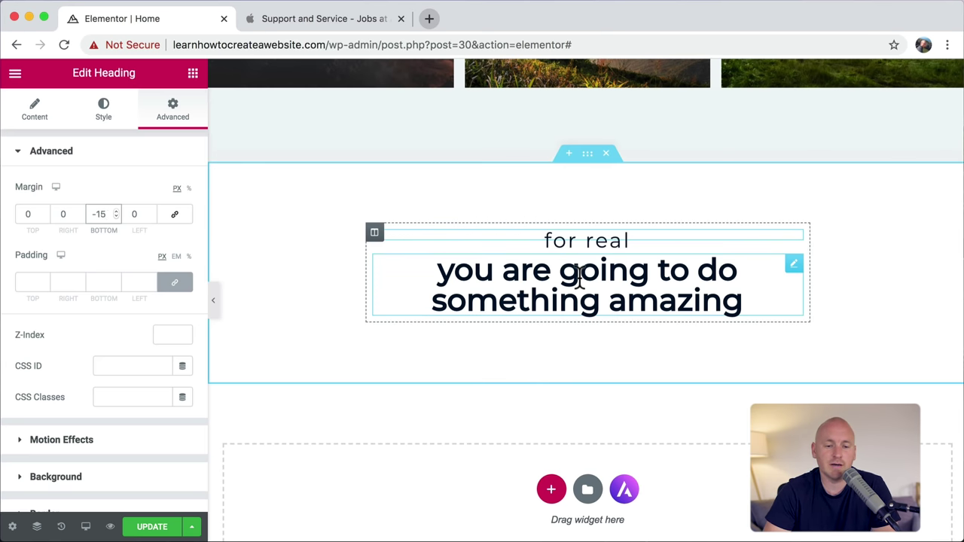
left_click(319, 19)
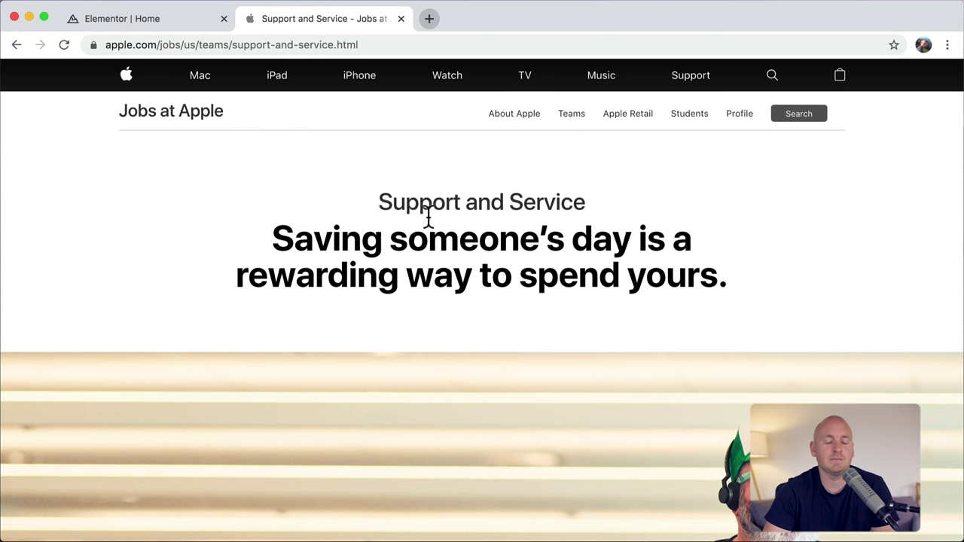
Step: Scroll through the Apple Jobs page, then return to the Elementor editor's headings
left_click(150, 19)
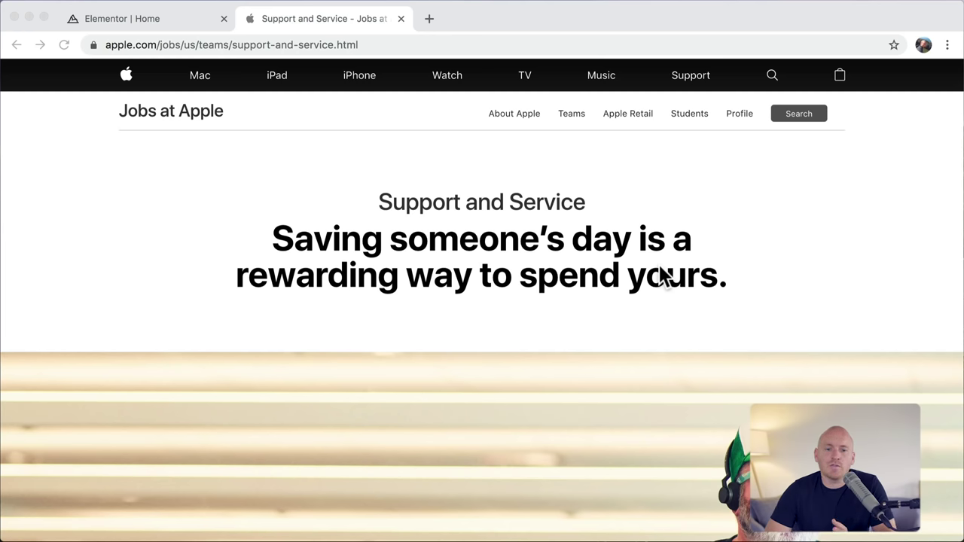
scroll(669, 331, "down", 3)
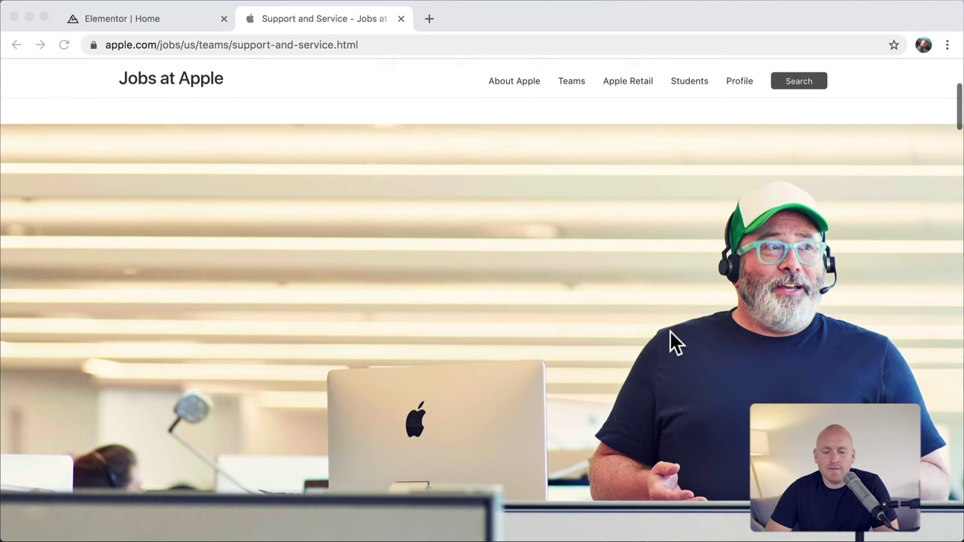
scroll(548, 317, "down", 3)
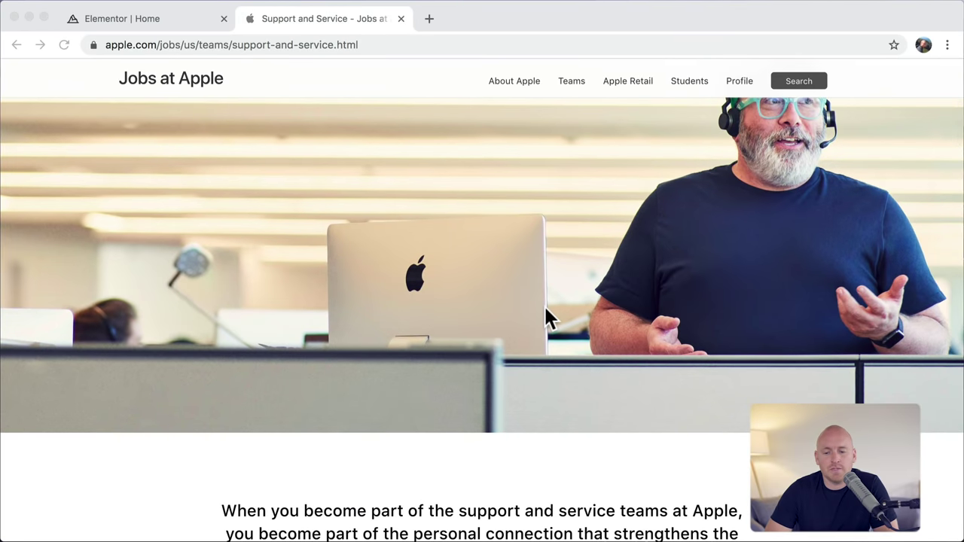
scroll(546, 319, "up", 2)
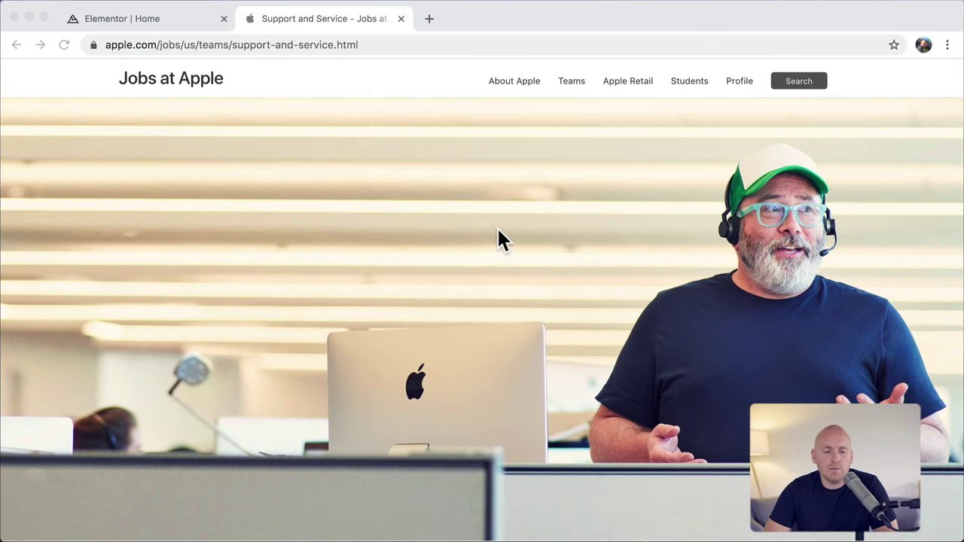
left_click(148, 20)
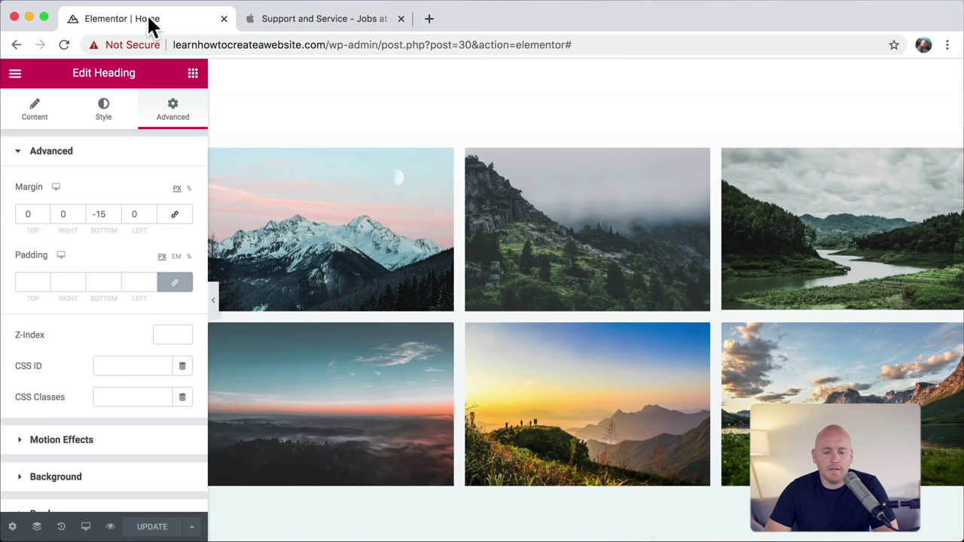
scroll(394, 229, "down", 15)
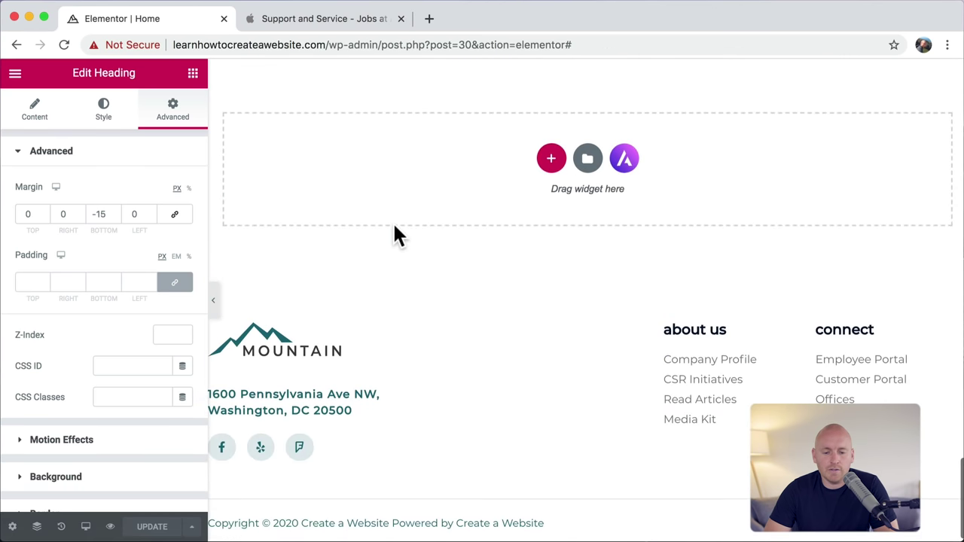
scroll(394, 226, "up", 3)
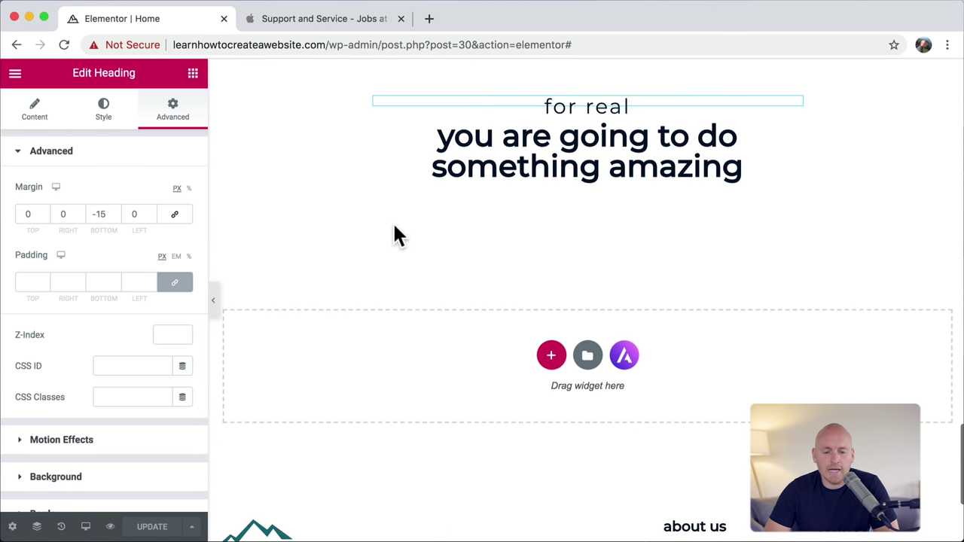
Step: Add a one-column section beneath the headings and set its Min Height to 500 px
left_click(551, 357)
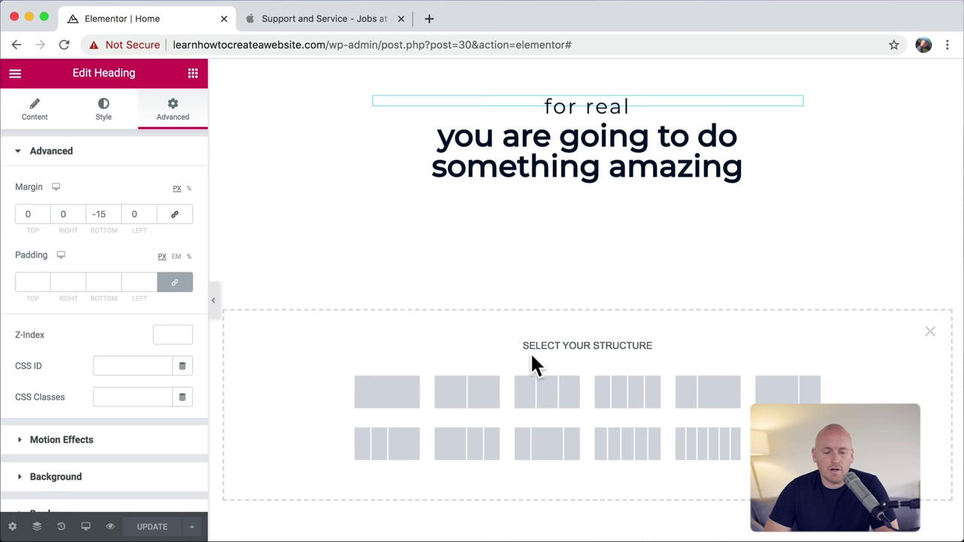
left_click(386, 395)
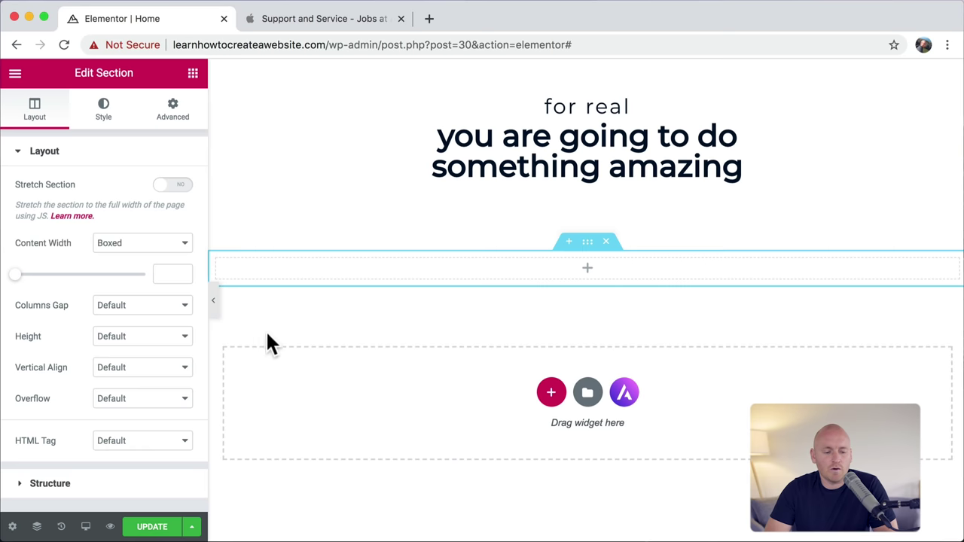
left_click(171, 337)
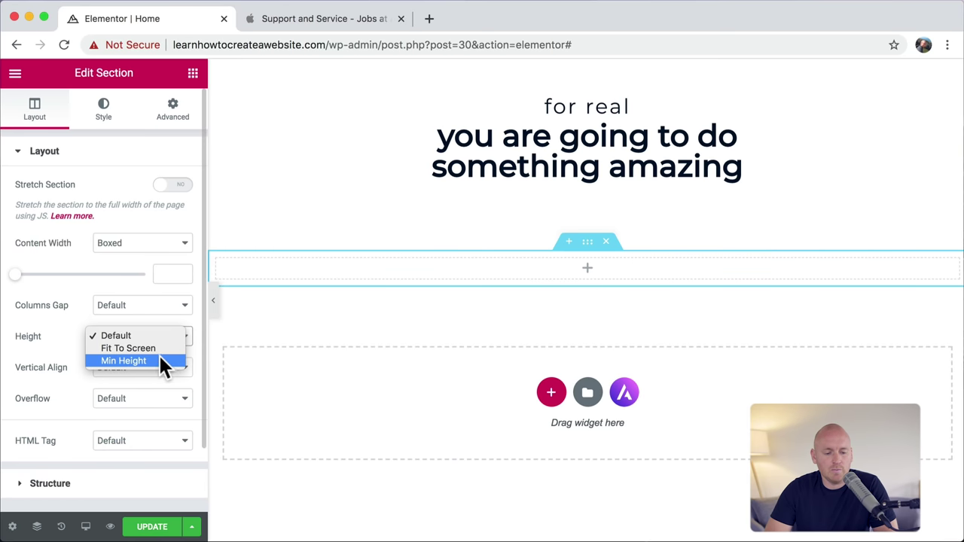
left_click(158, 360)
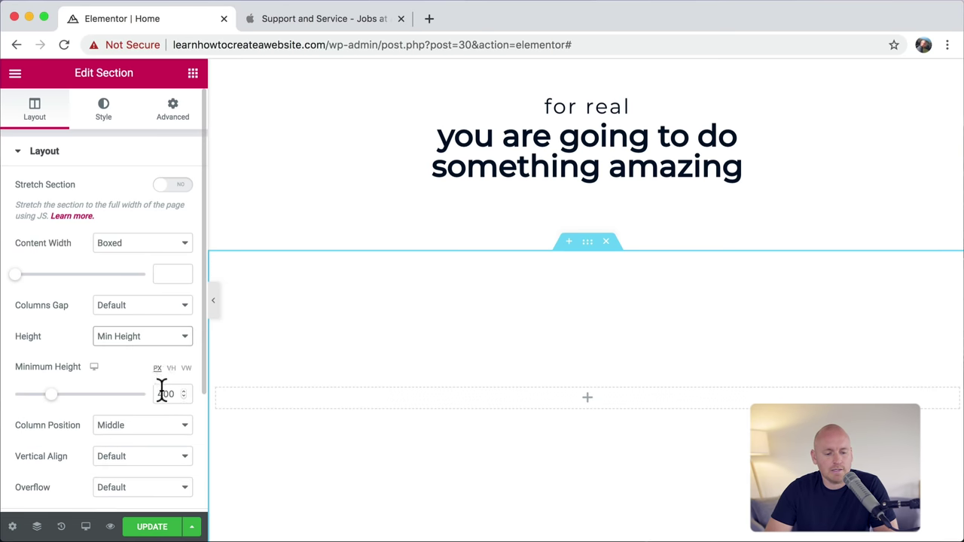
double_click(167, 394)
type("500")
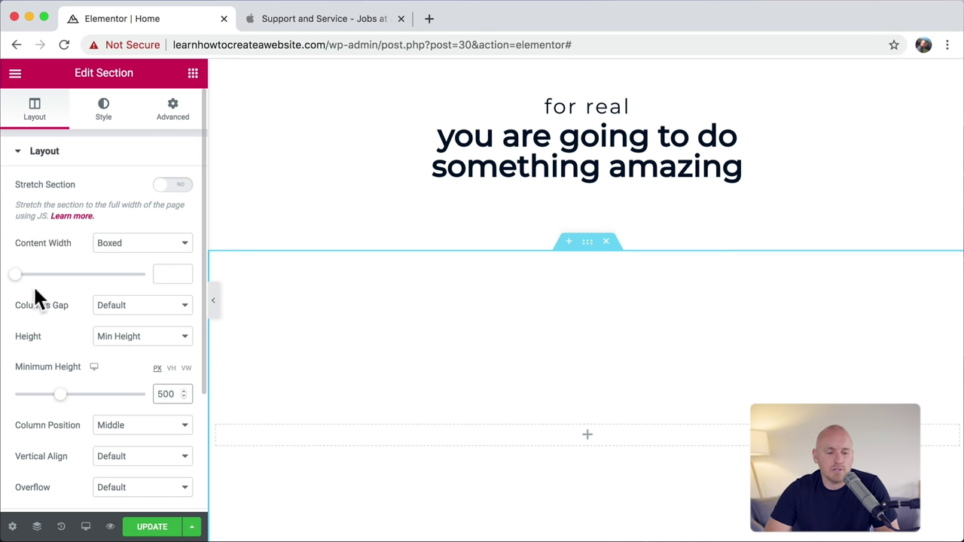
Step: Give the section a Classic background and browse the free Pixabay image library
left_click(104, 122)
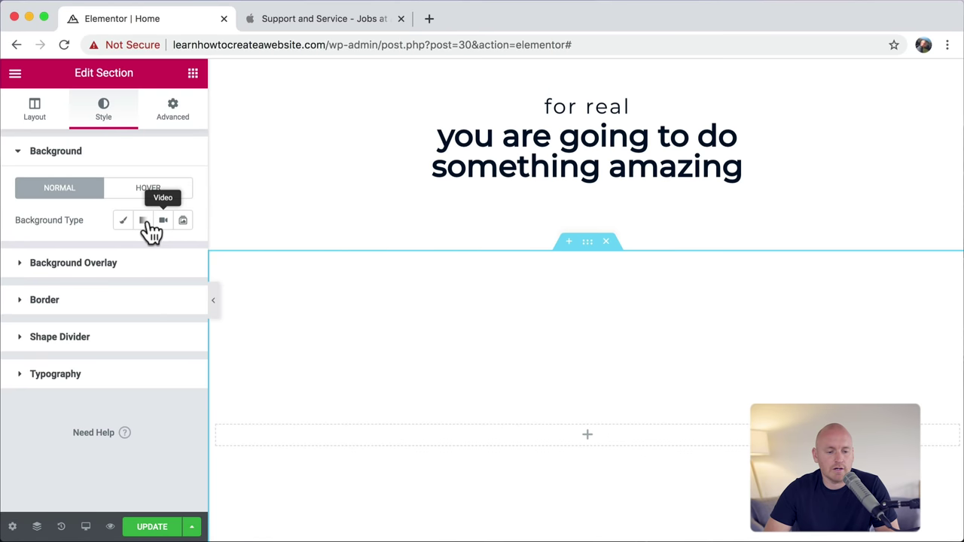
left_click(125, 222)
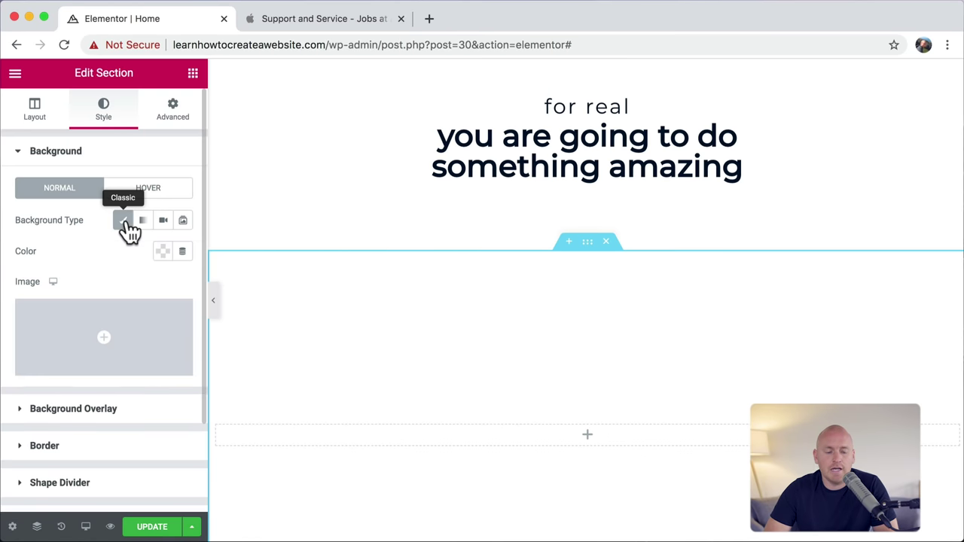
left_click(120, 342)
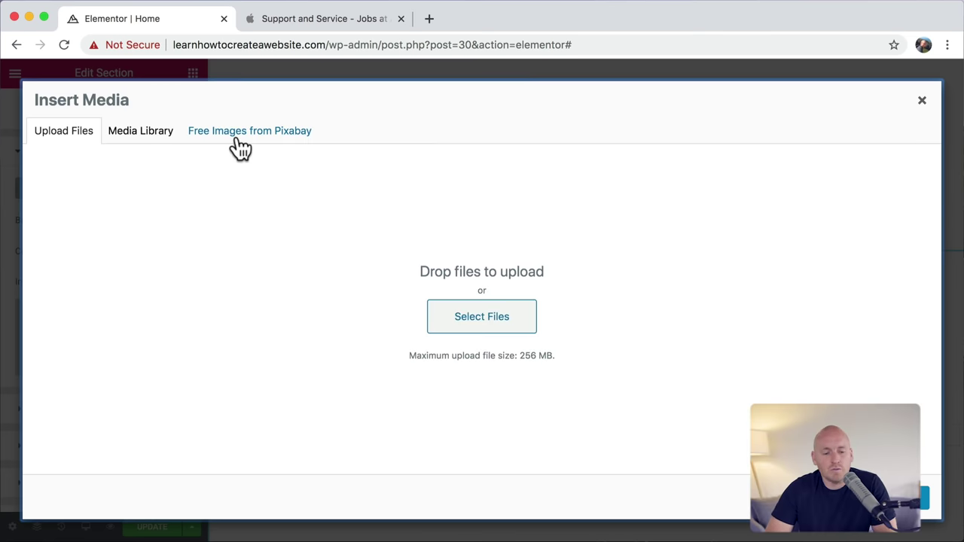
left_click(237, 140)
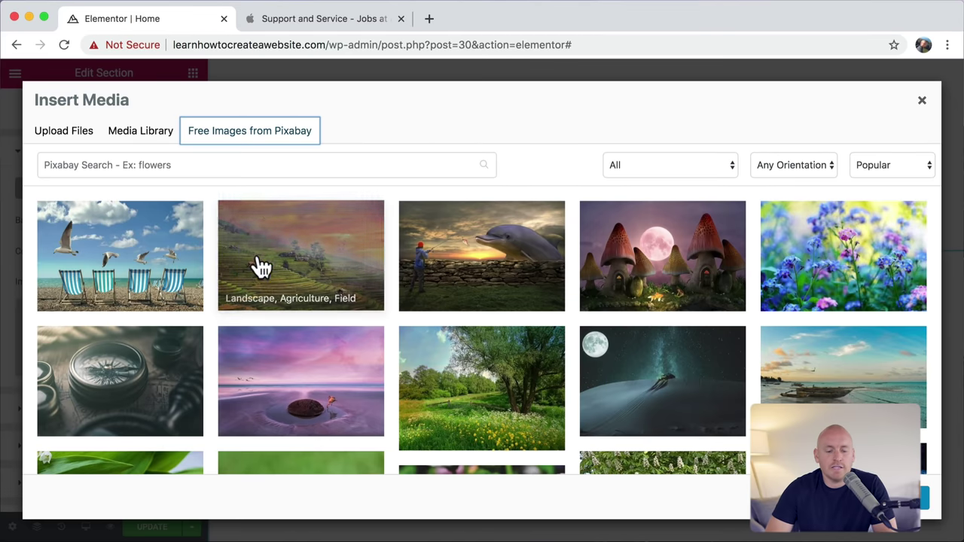
scroll(256, 264, "down", 10)
scroll(260, 267, "down", 5)
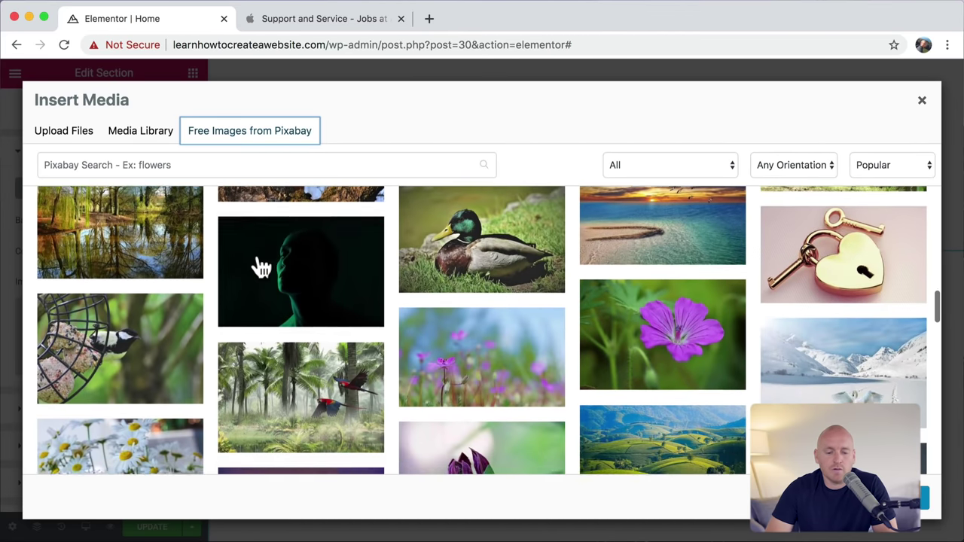
scroll(260, 267, "up", 8)
scroll(259, 267, "up", 5)
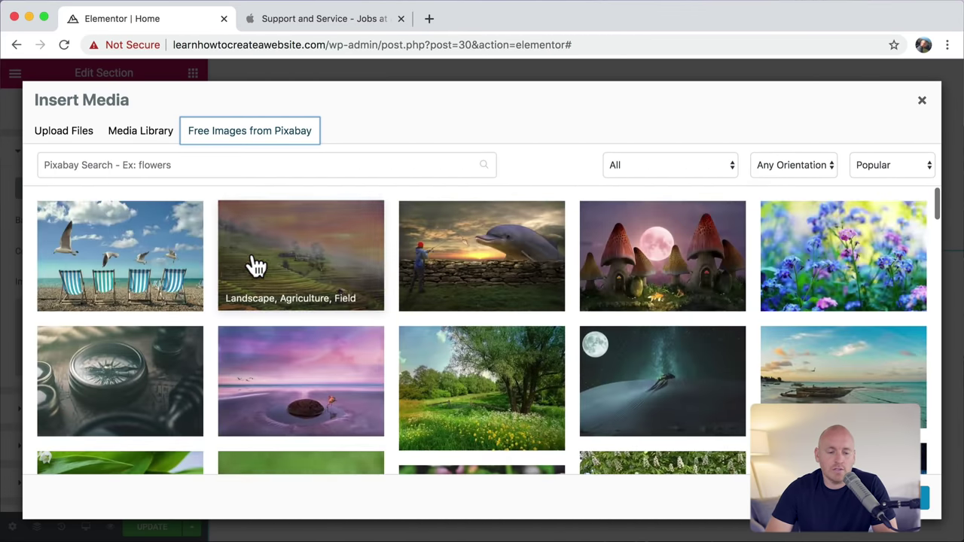
Step: Search Pixabay for 'nature man' and insert the sunset lake-and-boat photo as the background
left_click(195, 165)
type("nature man")
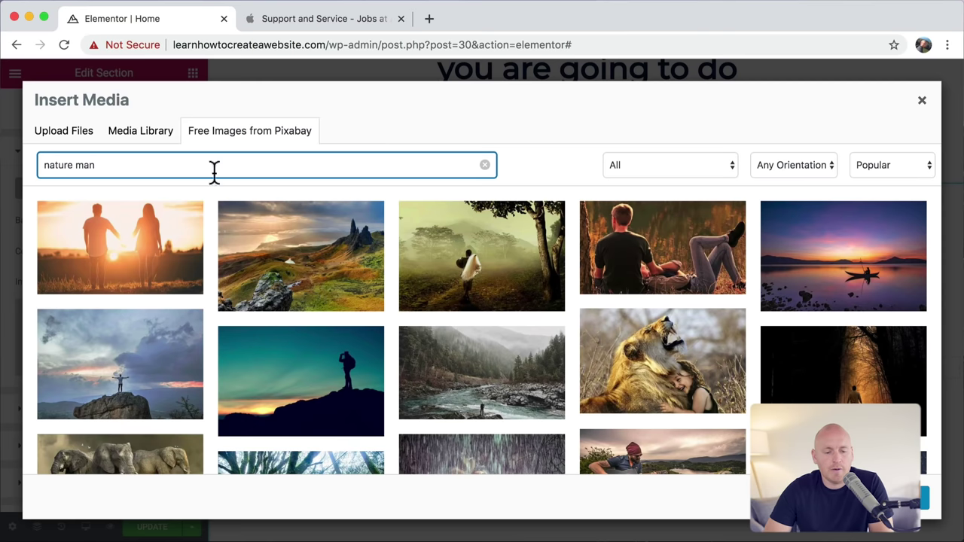
scroll(401, 324, "down", 5)
scroll(401, 326, "up", 5)
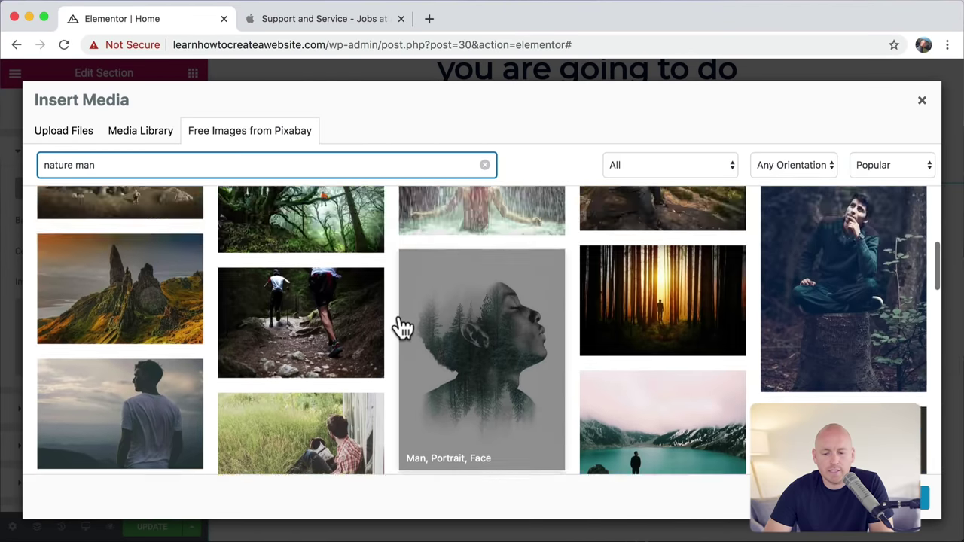
left_click(867, 269)
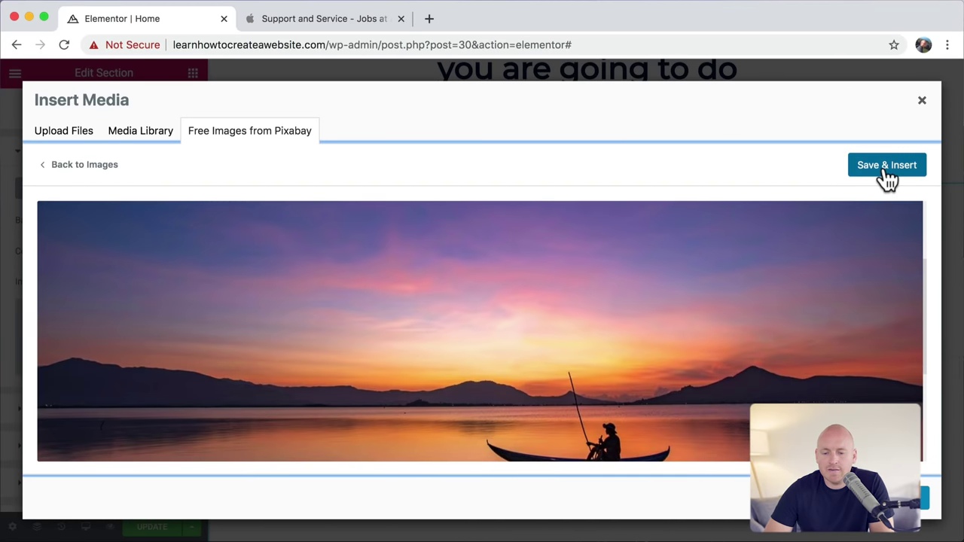
left_click(883, 174)
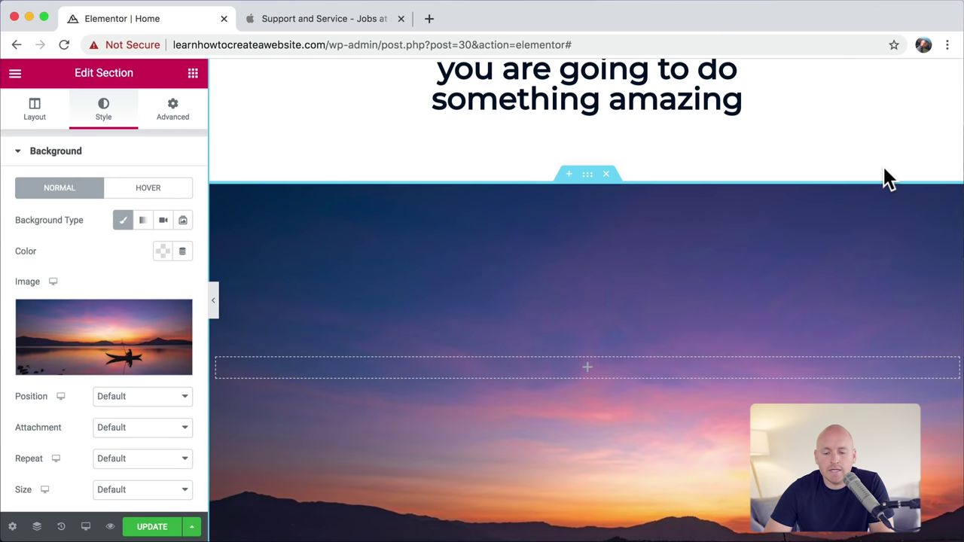
Step: Set the background image size to Cover
scroll(846, 260, "down", 4)
scroll(846, 260, "up", 2)
scroll(845, 256, "up", 1)
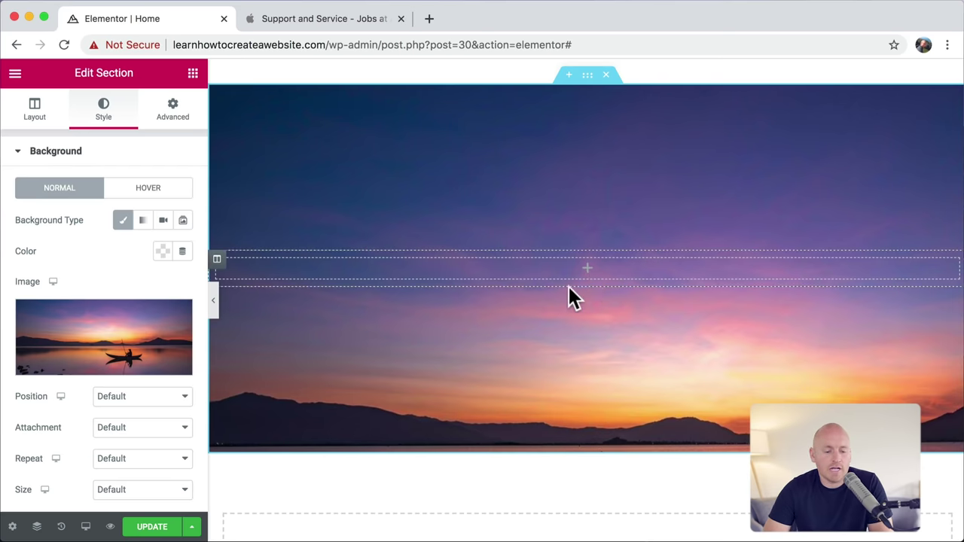
left_click(180, 489)
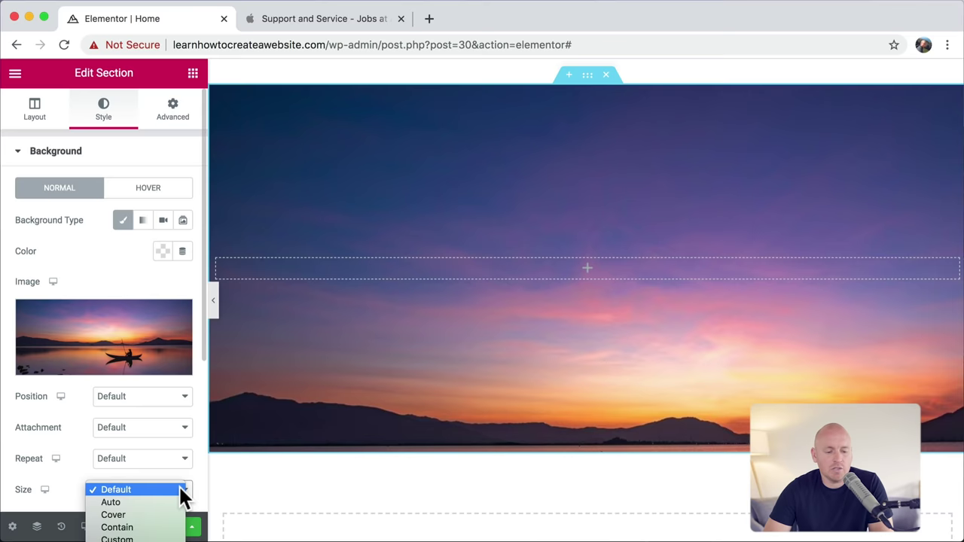
left_click(113, 514)
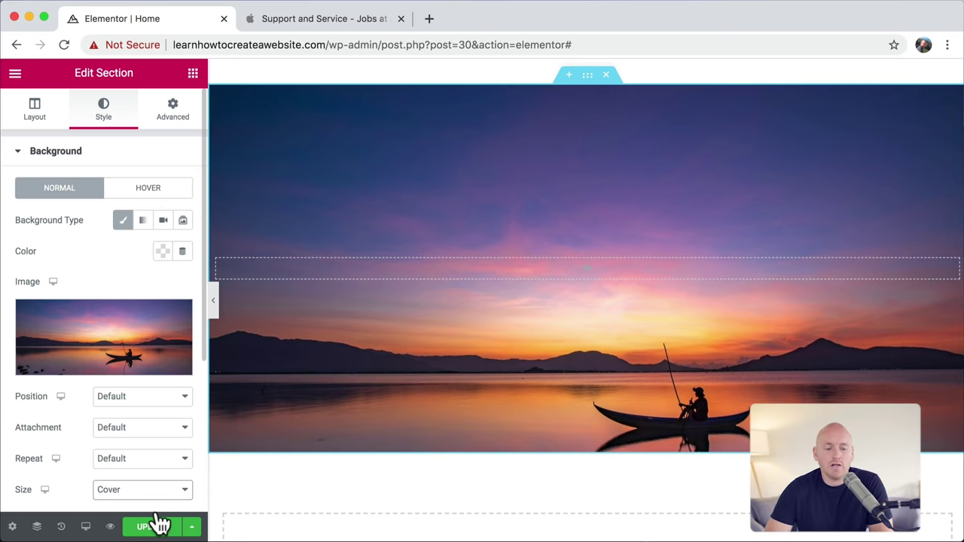
Step: Position the background at Center Center after briefly trying Bottom Center
left_click(183, 399)
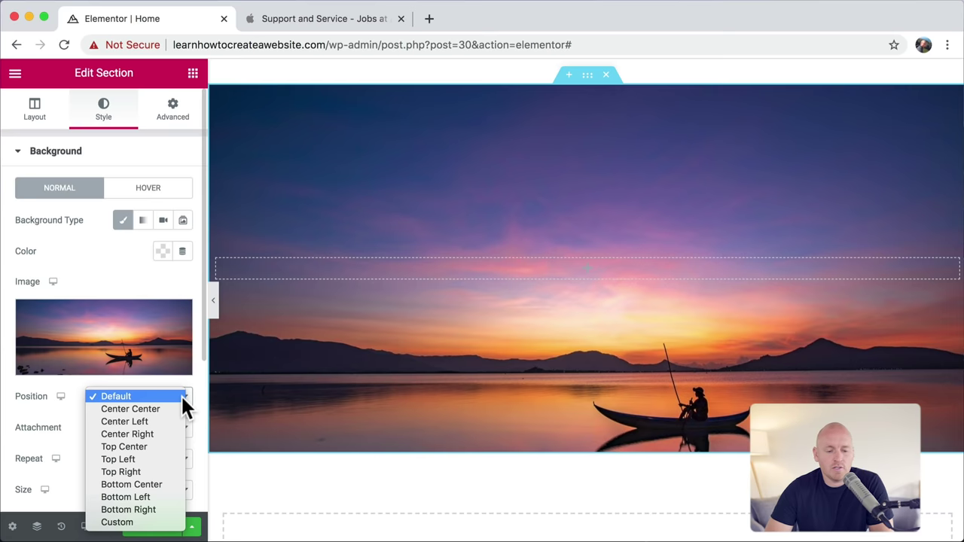
left_click(152, 484)
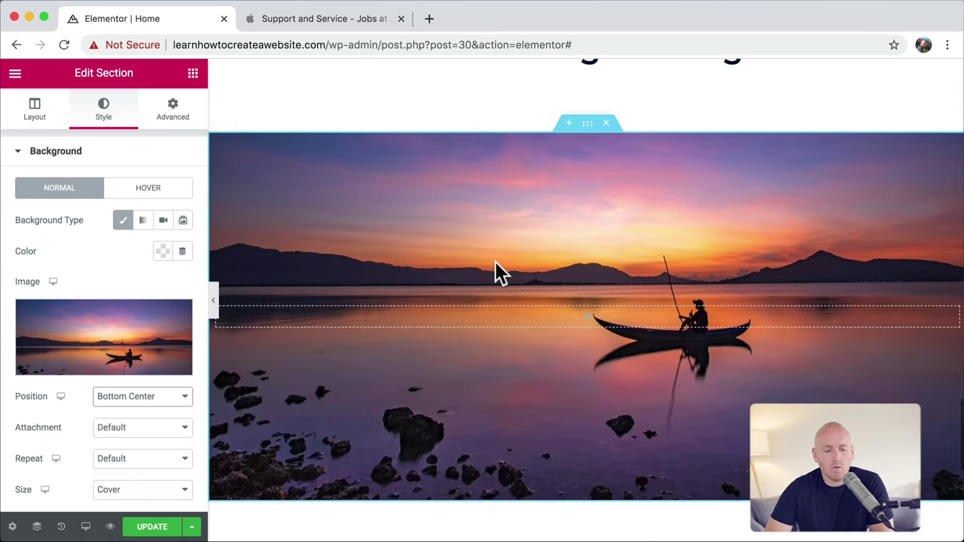
left_click(179, 399)
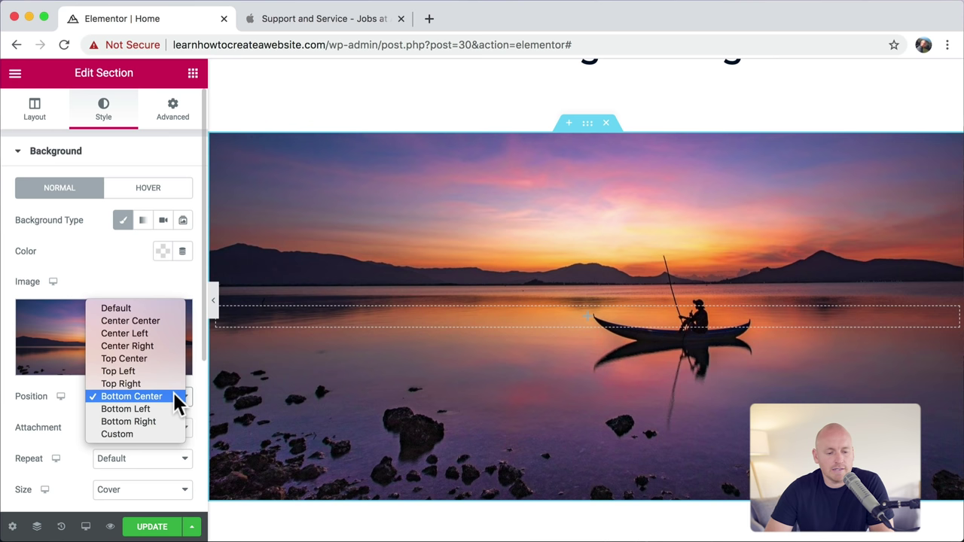
left_click(158, 320)
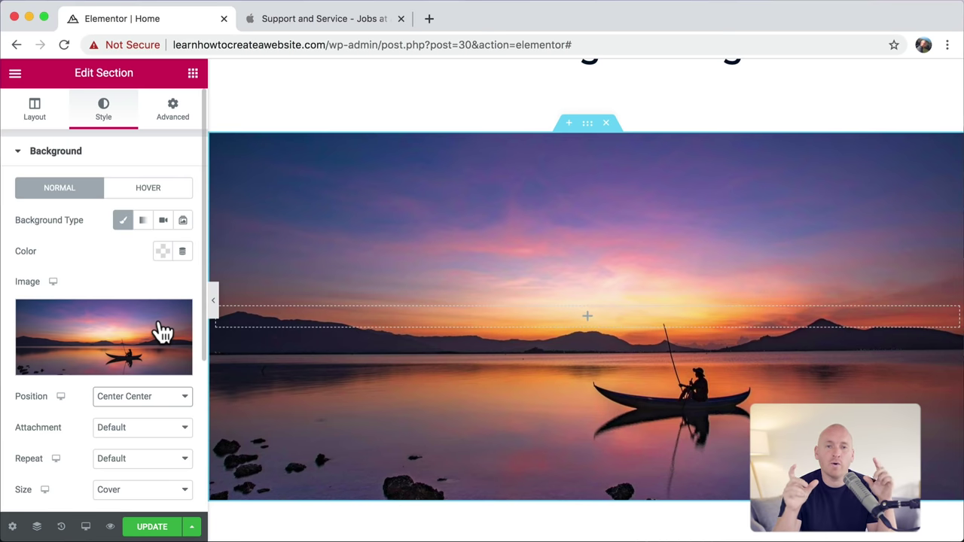
mouse_move(163, 341)
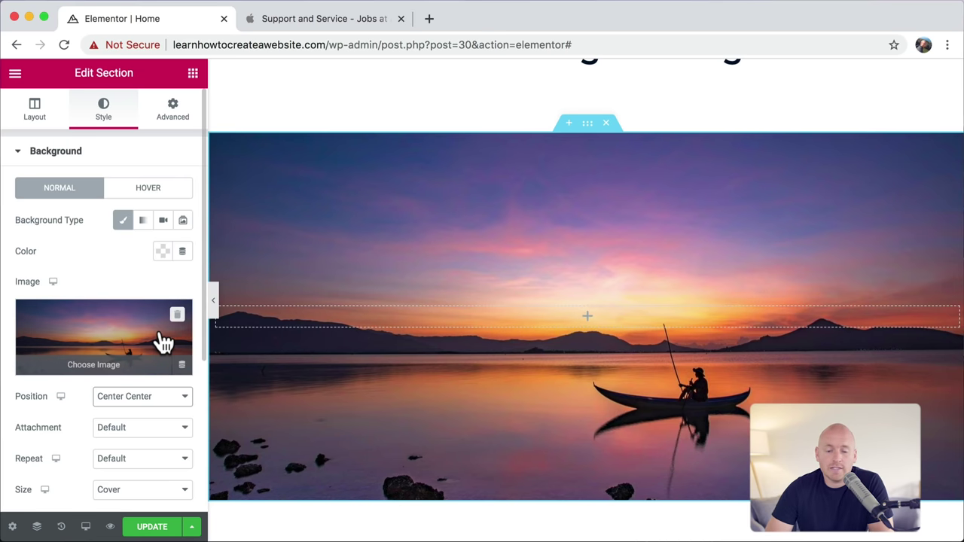
scroll(388, 317, "up", 5)
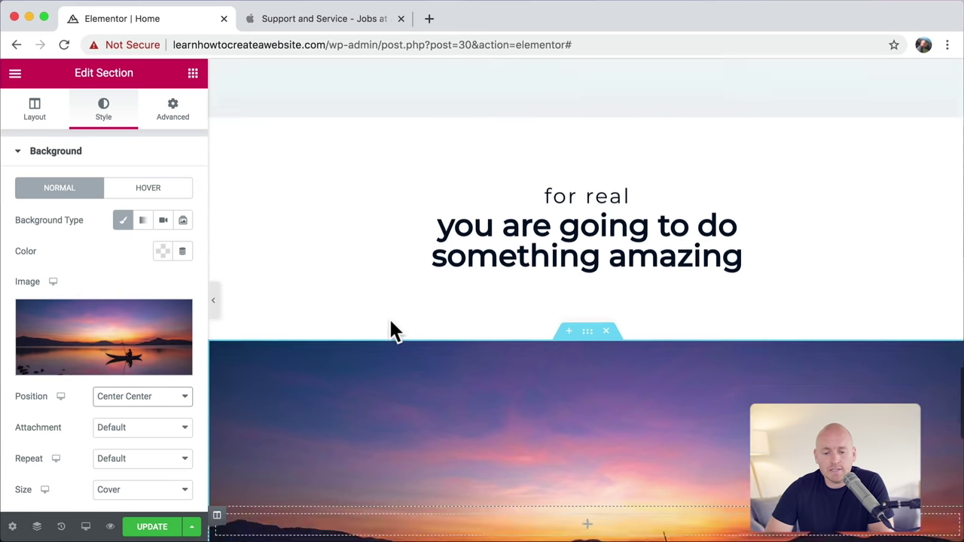
scroll(389, 318, "down", 5)
Step: On the Apple Jobs page, select and inspect the support-and-service intro paragraph
left_click(329, 21)
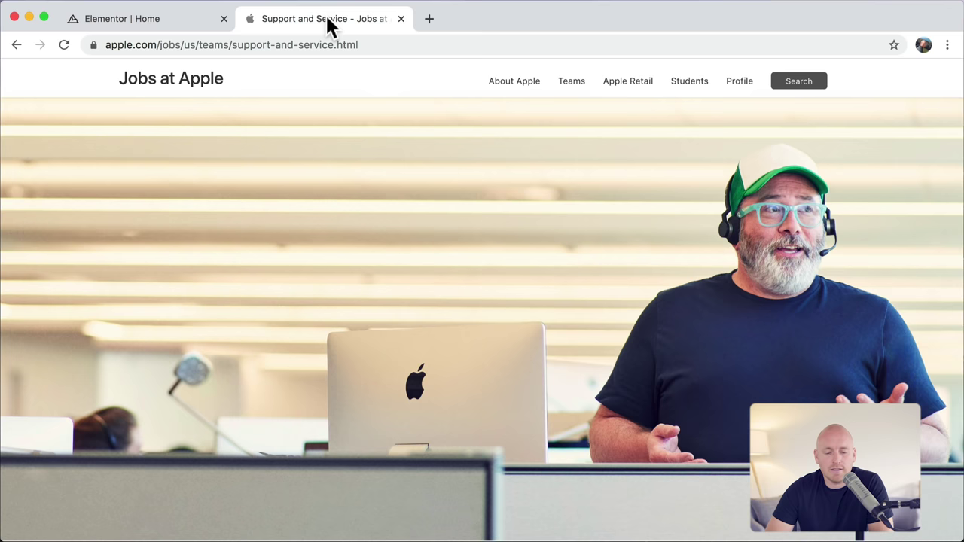
scroll(437, 271, "down", 10)
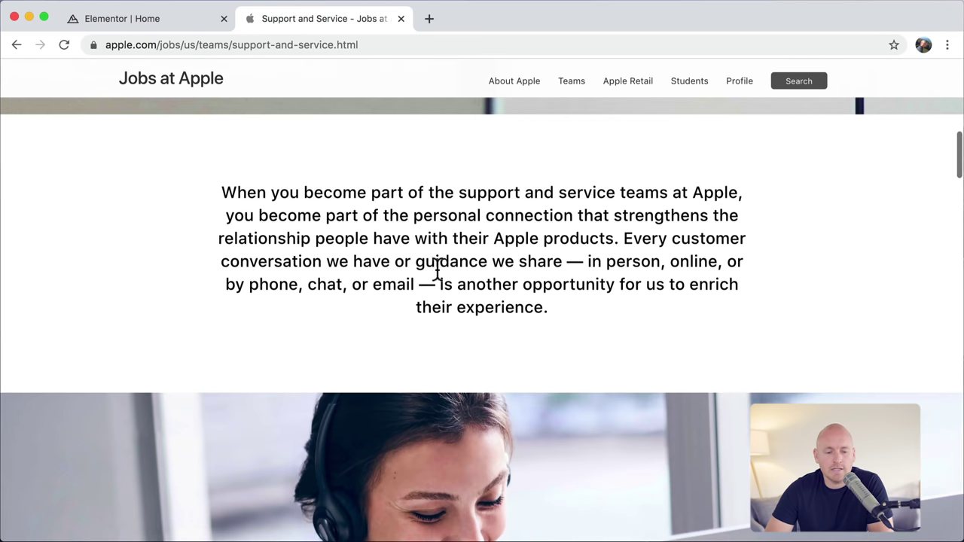
left_click_drag(223, 192, 606, 322)
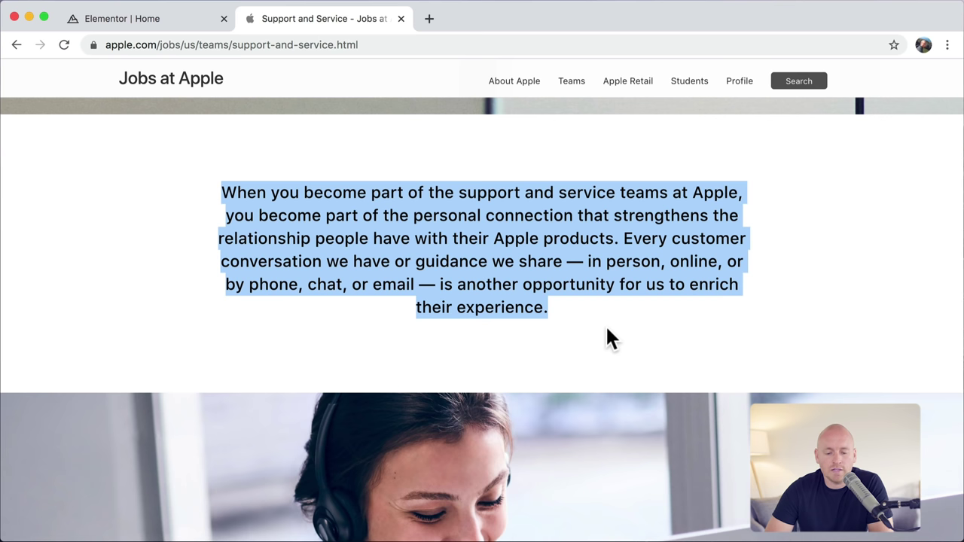
left_click(506, 274)
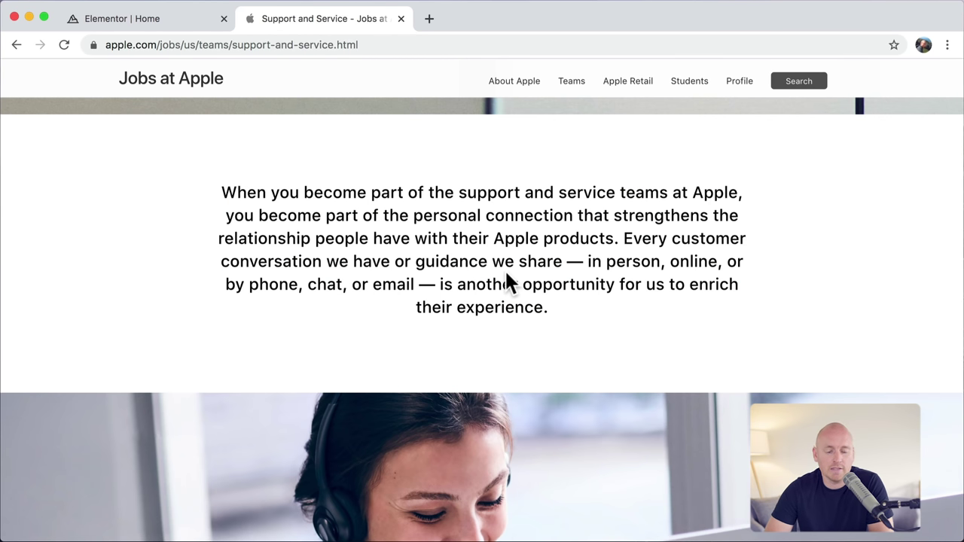
Step: Add a one-column section below the sunset banner containing a Text Editor widget
left_click(157, 19)
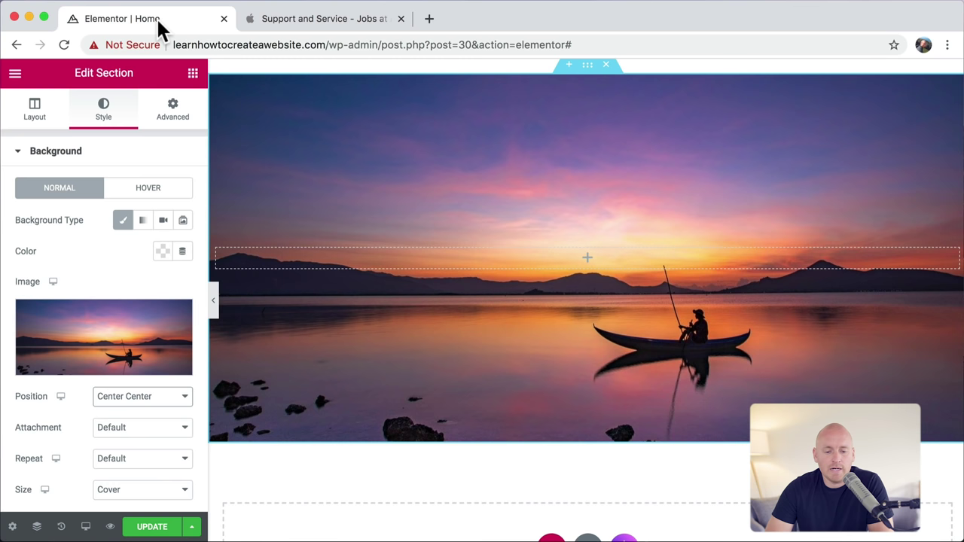
scroll(500, 300, "down", 5)
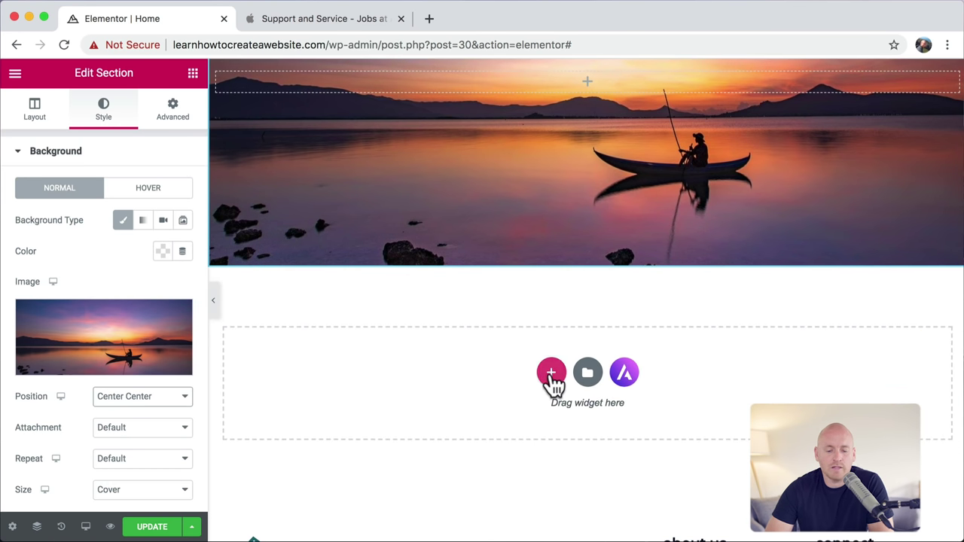
left_click(551, 376)
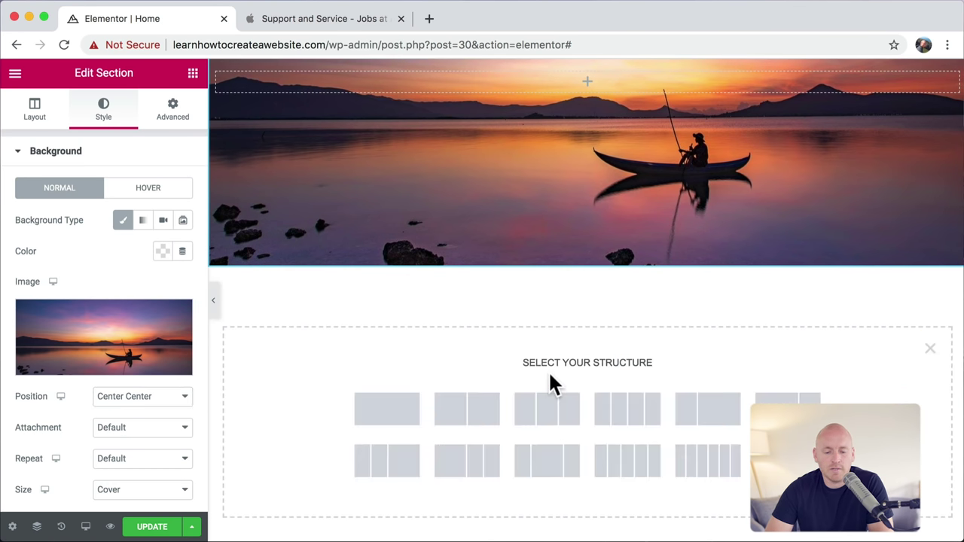
left_click(403, 411)
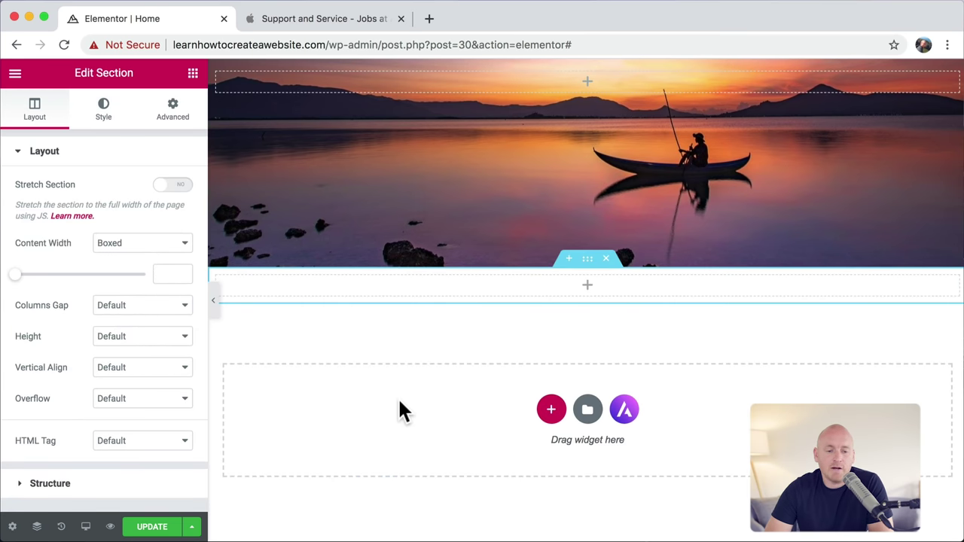
left_click(193, 75)
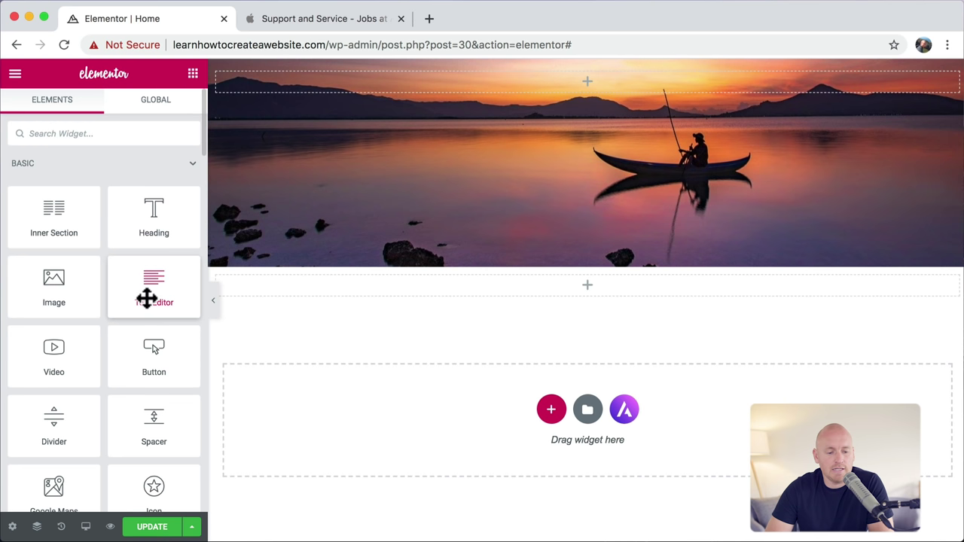
left_click_drag(147, 296, 538, 288)
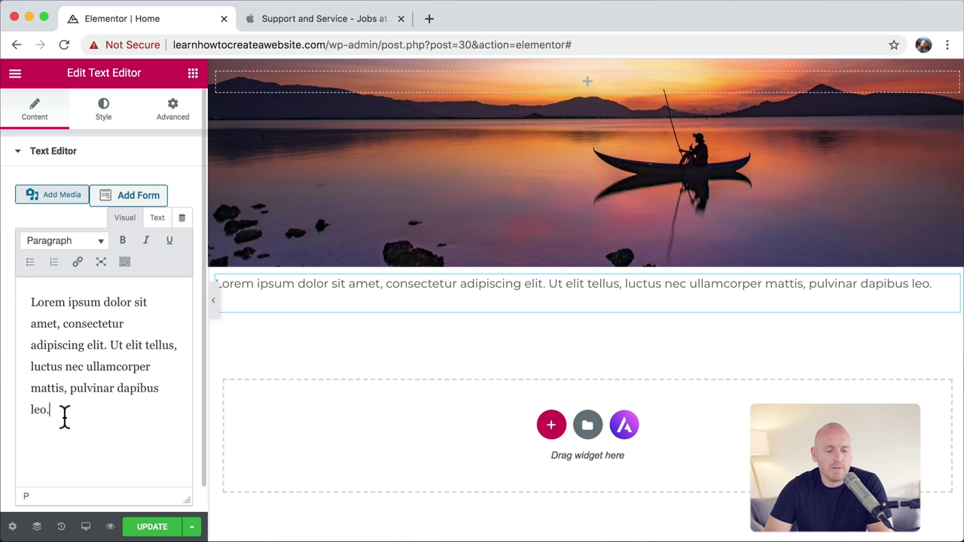
Step: Double the placeholder paragraph by copying it and pasting it after itself
left_click_drag(65, 417, 13, 286)
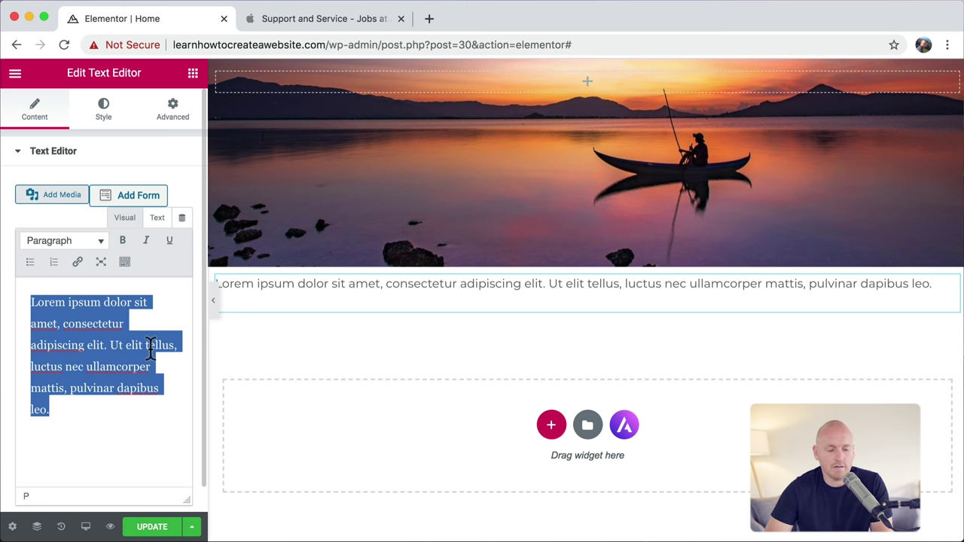
key("super+c")
key("Right")
key("super+v")
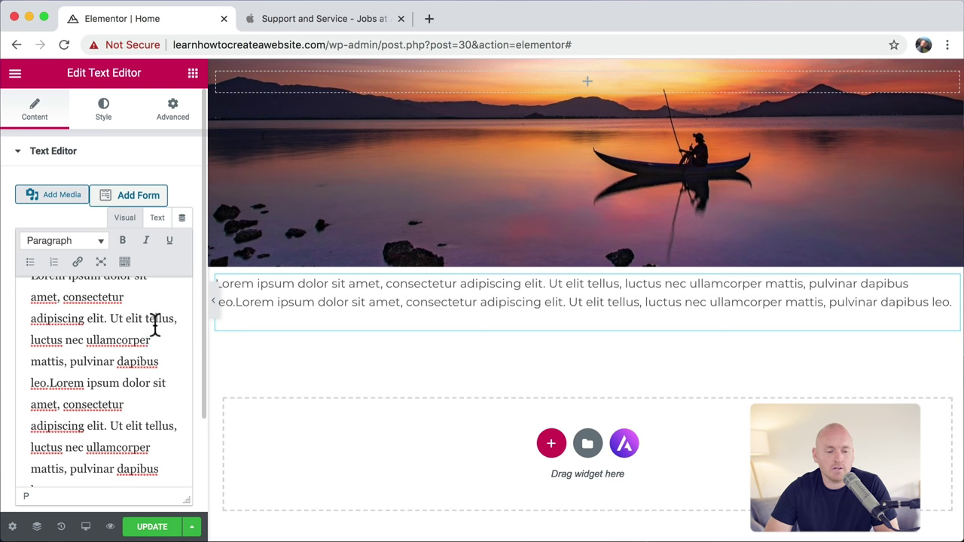
left_click(103, 111)
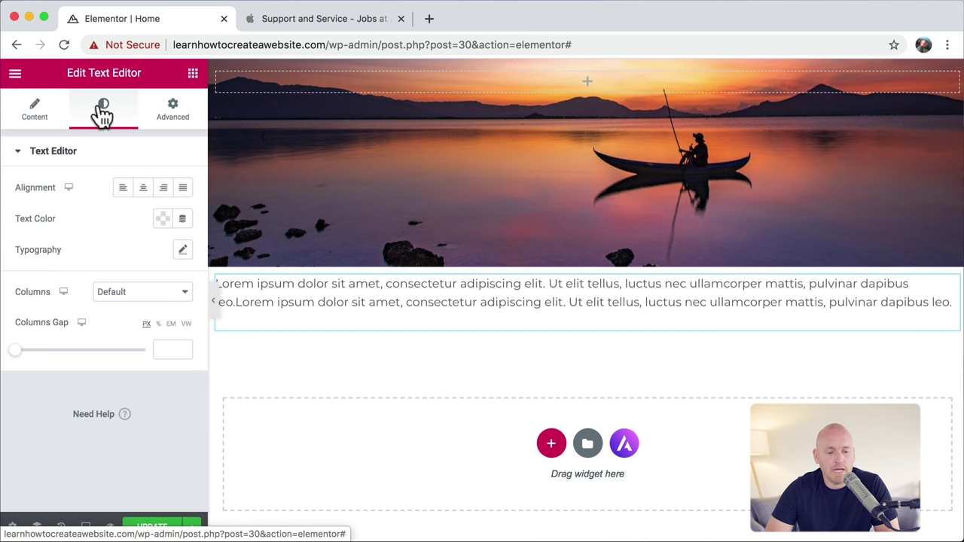
Step: Set the paragraph text colour to dark grey
left_click(162, 219)
left_click_drag(146, 312, 58, 371)
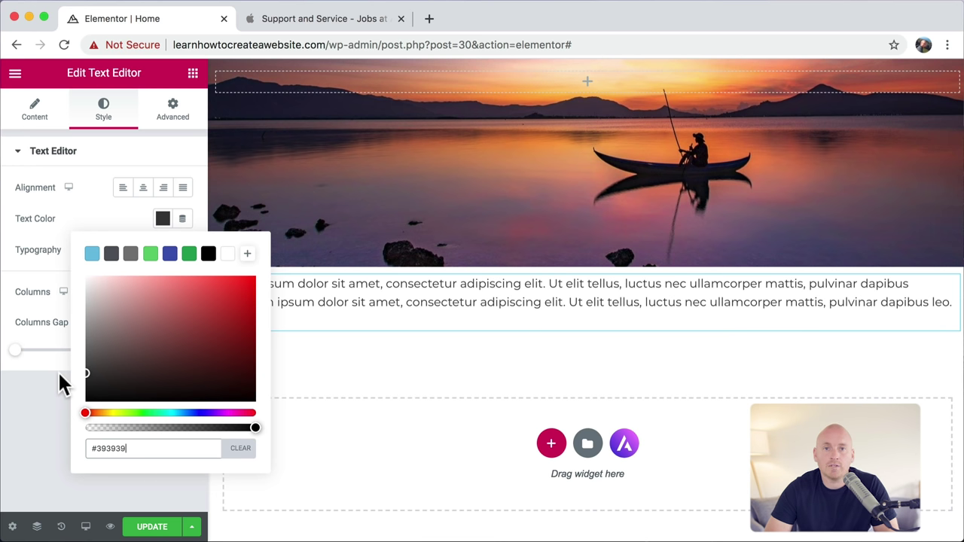
left_click(86, 211)
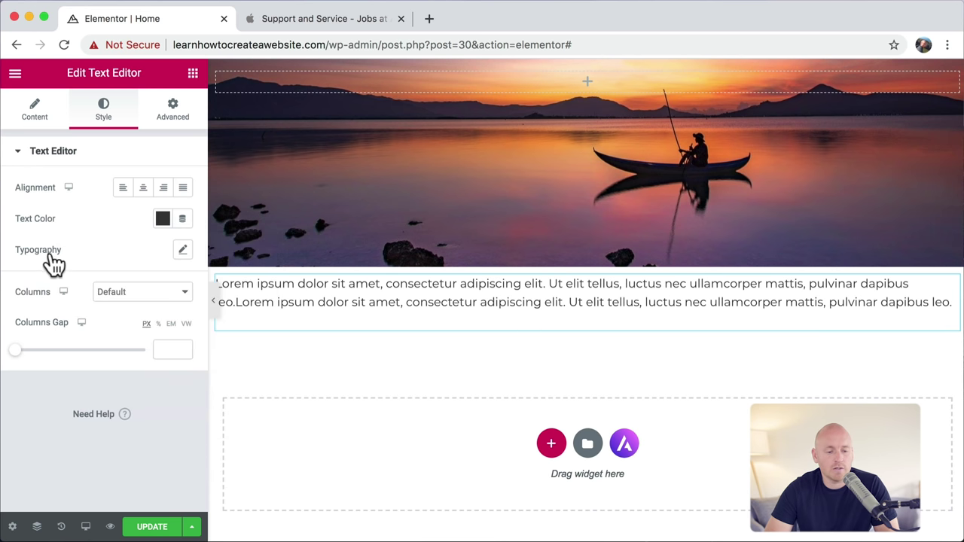
Step: Set the paragraph typography to 24 px, weight 500 and 1.6 em line height
left_click(182, 252)
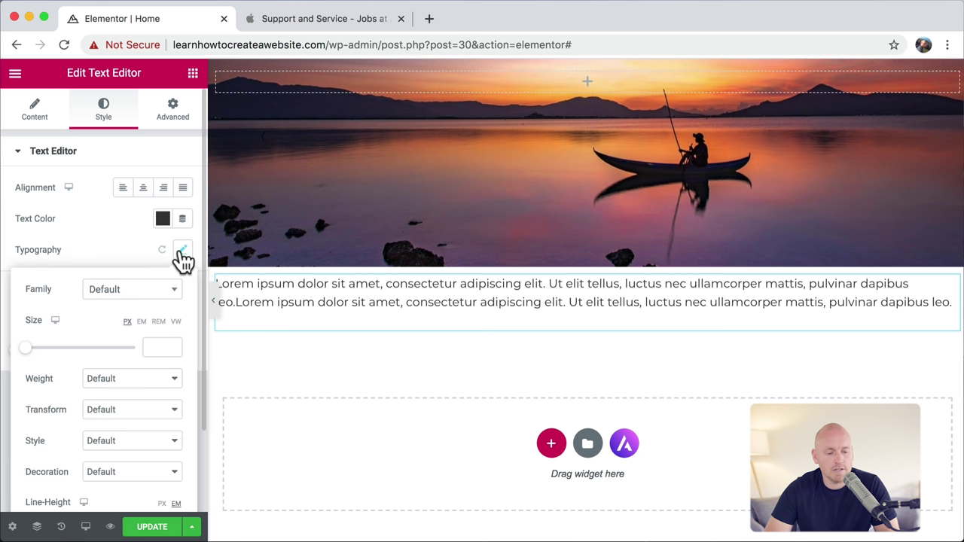
left_click_drag(27, 354, 42, 359)
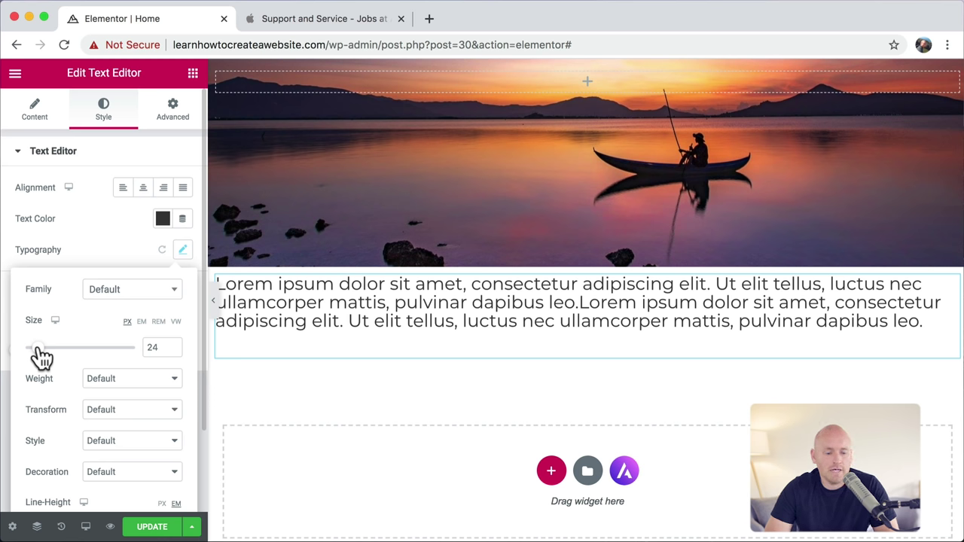
left_click(144, 377)
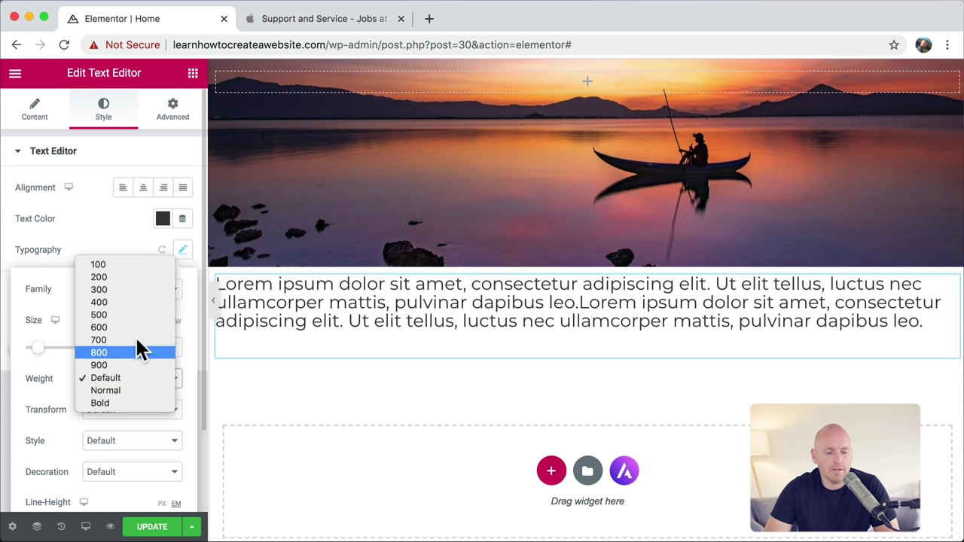
left_click(134, 314)
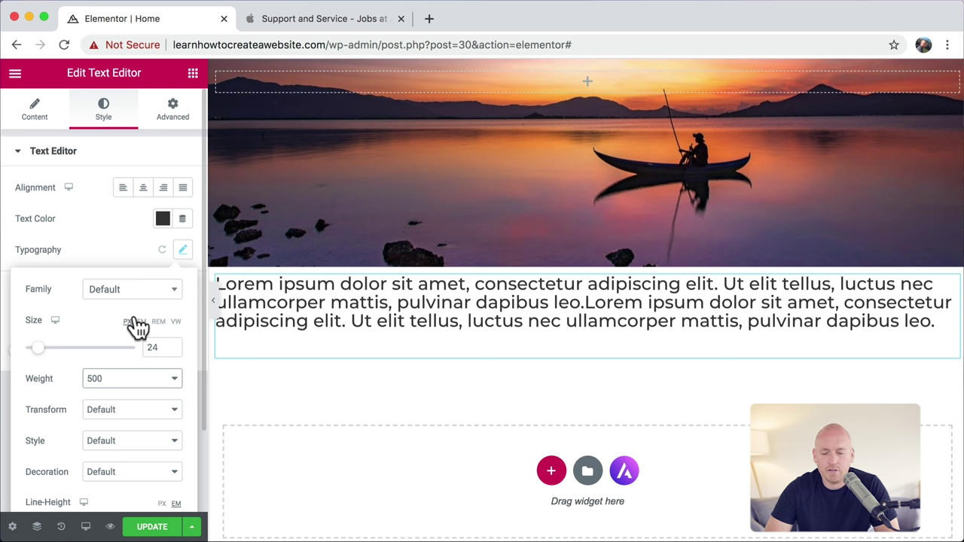
scroll(136, 325, "down", 2)
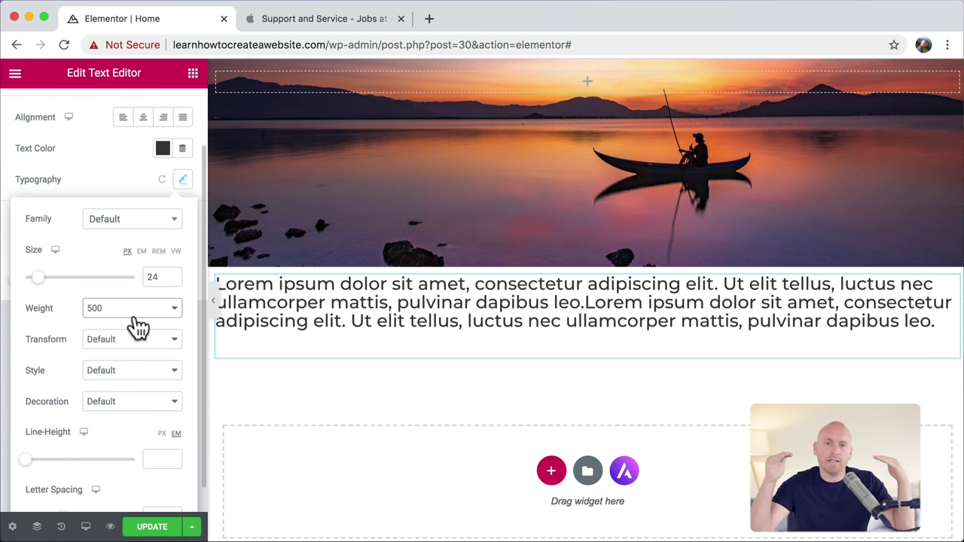
left_click_drag(28, 470, 45, 469)
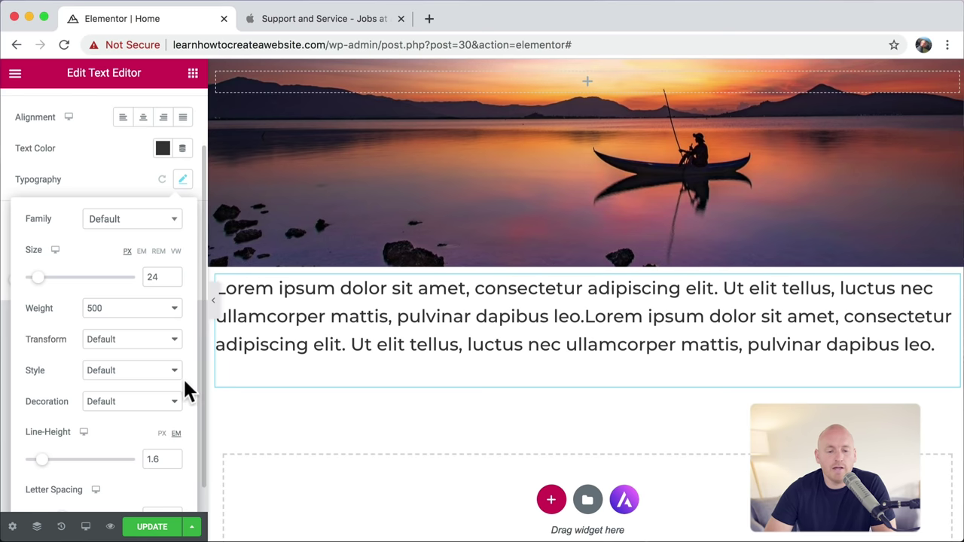
left_click(339, 22)
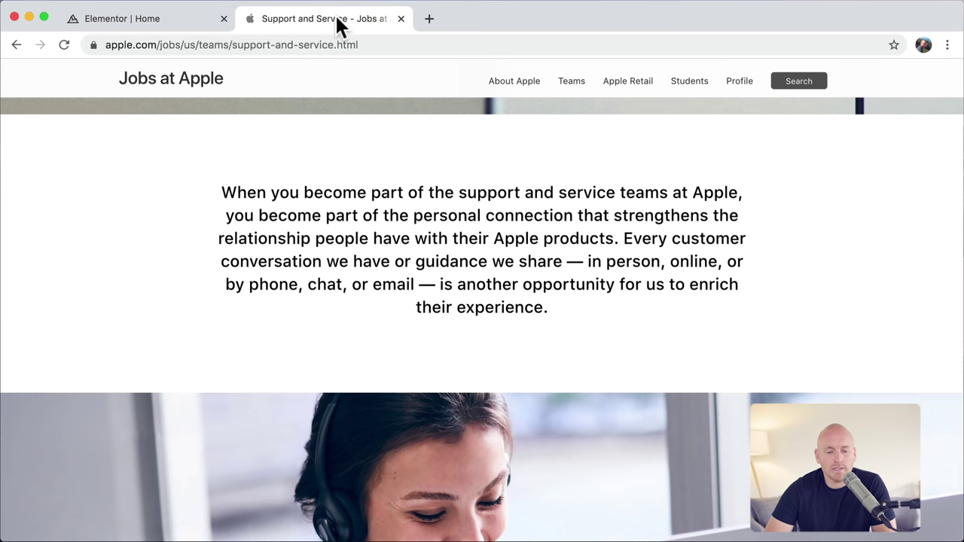
Step: Glance at the Apple Jobs paragraph, then go back to the Elementor editor
scroll(409, 241, "up", 2)
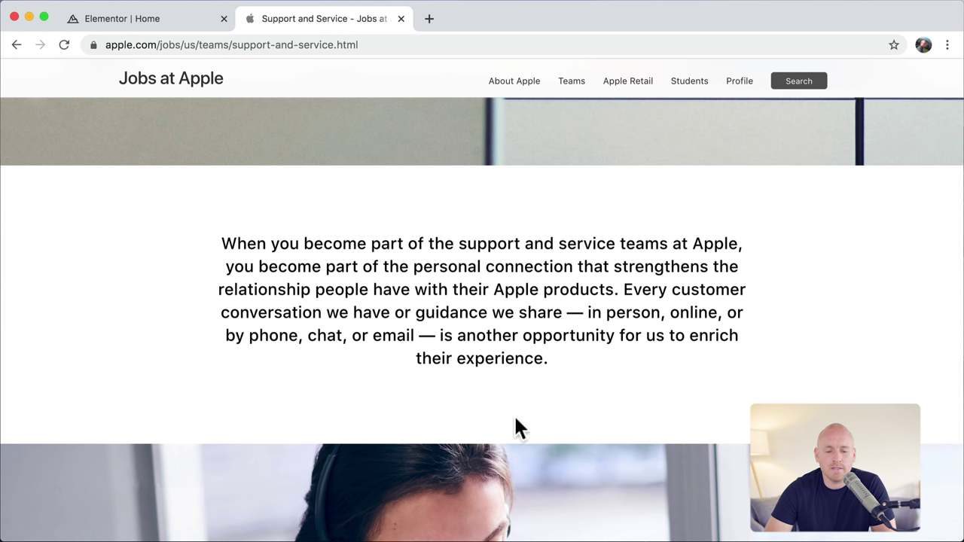
left_click(165, 20)
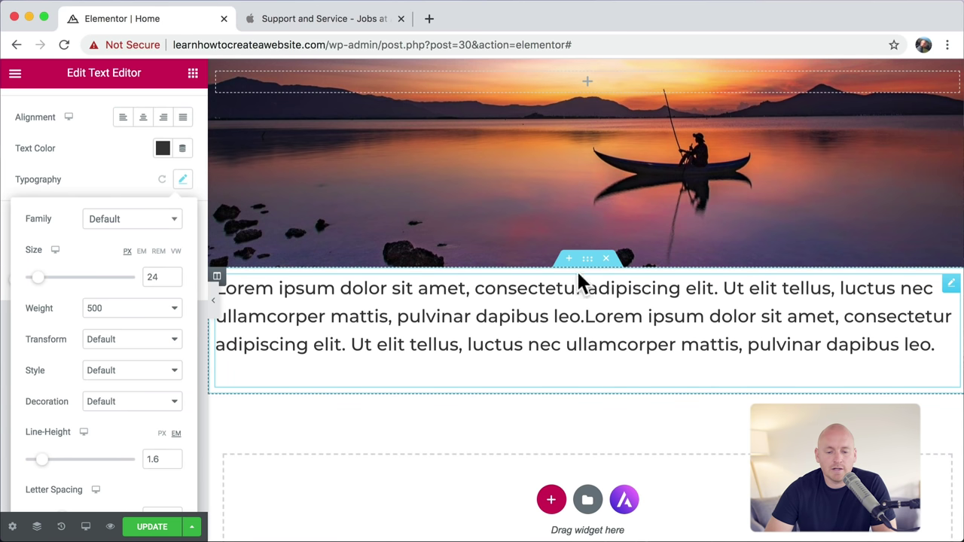
Step: Set the paragraph section's content width to 700 px, then show the text block's Advanced settings
left_click(589, 263)
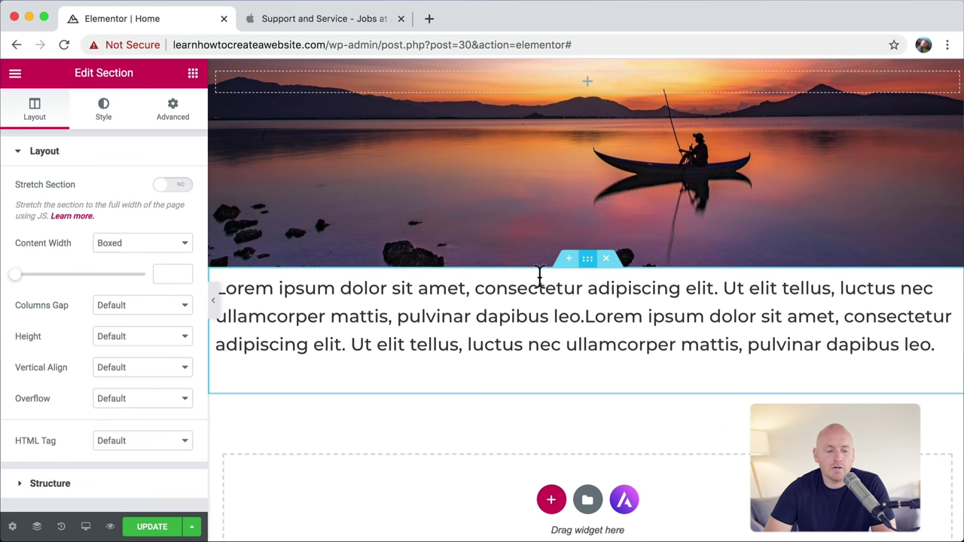
left_click_drag(18, 286, 43, 286)
double_click(164, 274)
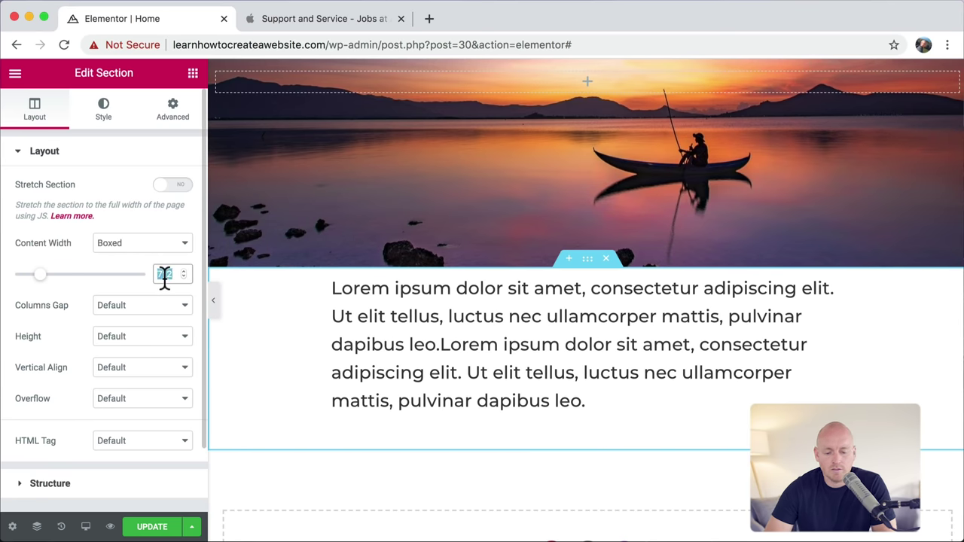
type("700")
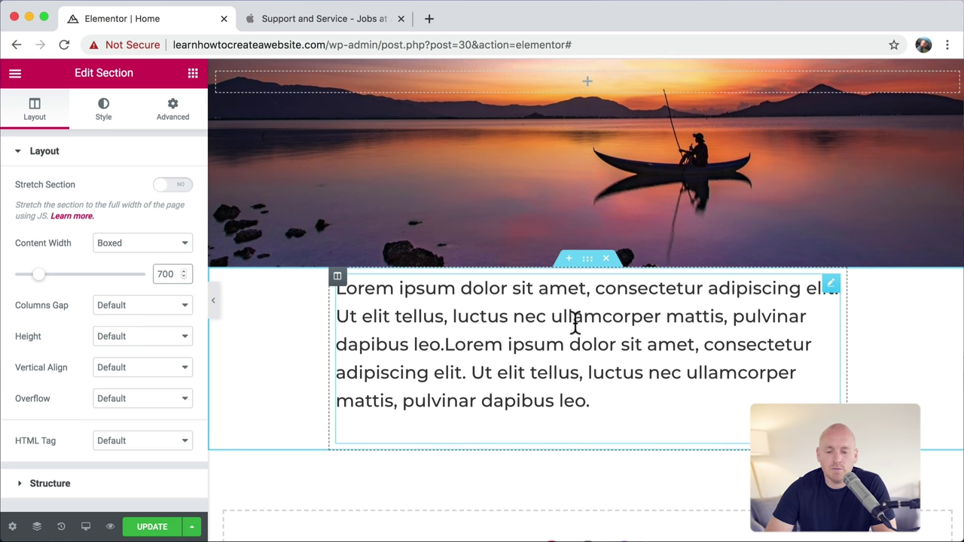
left_click(830, 292)
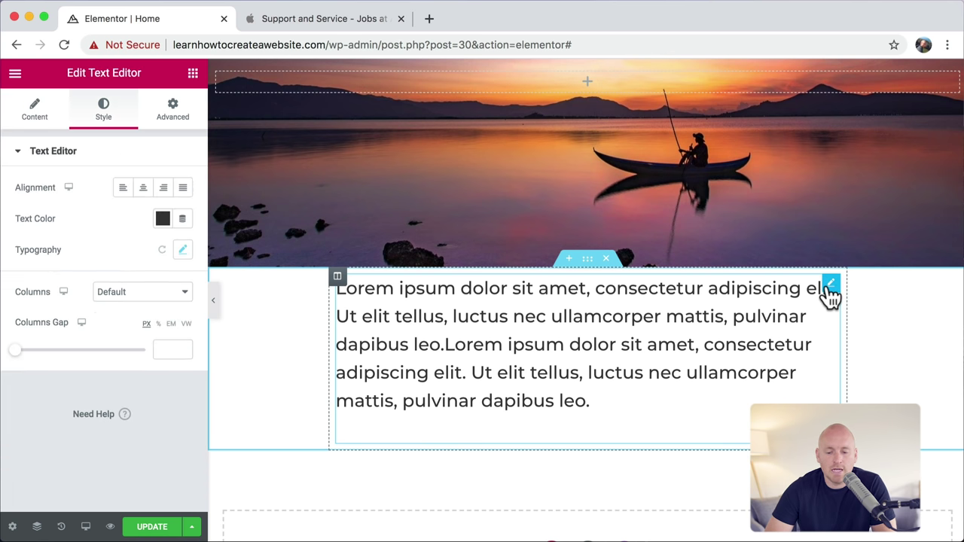
left_click(172, 121)
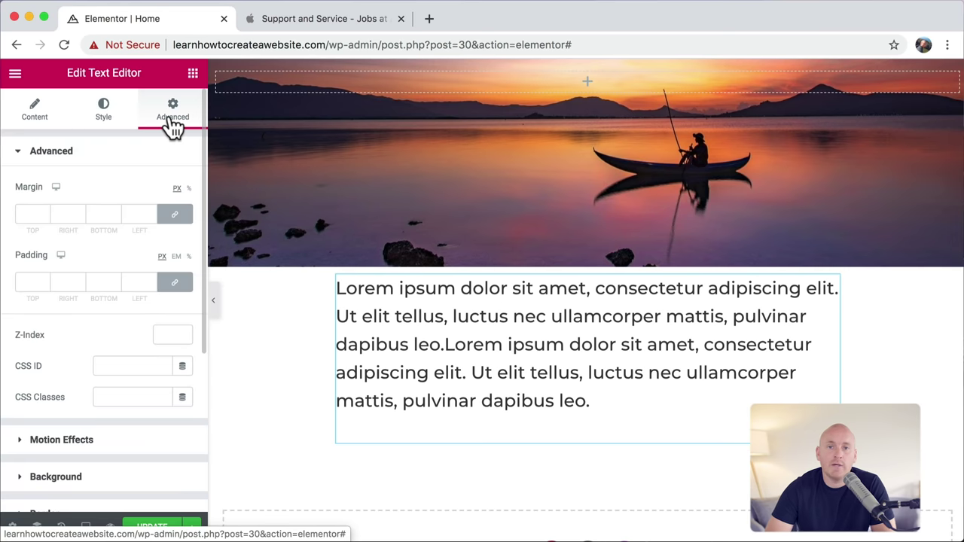
Step: Give the text block unlinked margins of 100 px top and 100 px bottom
left_click(175, 216)
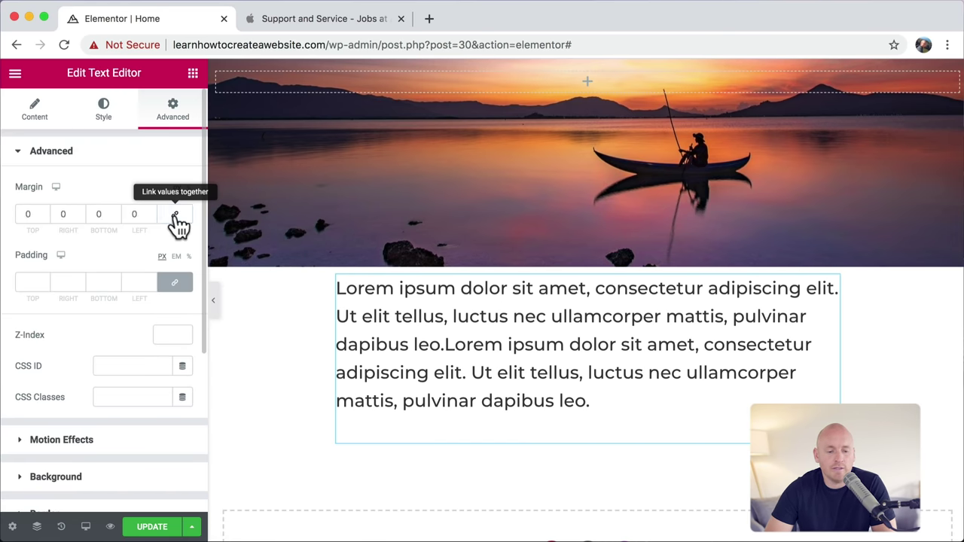
left_click(25, 215)
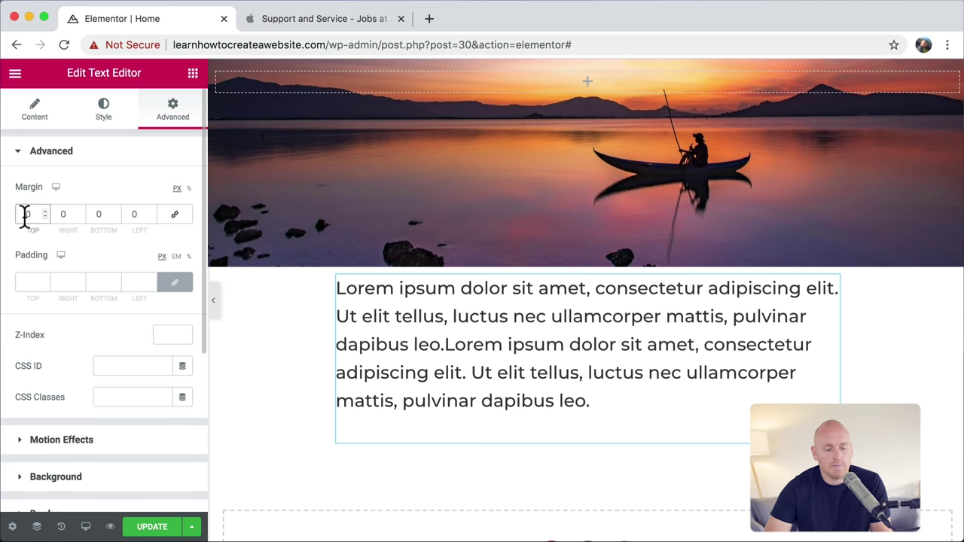
type("100")
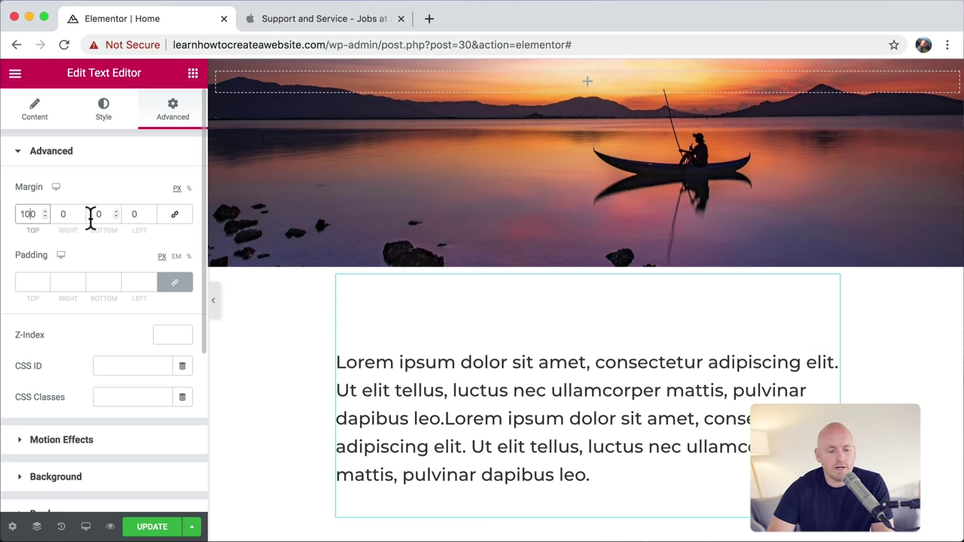
left_click(93, 215)
type("100")
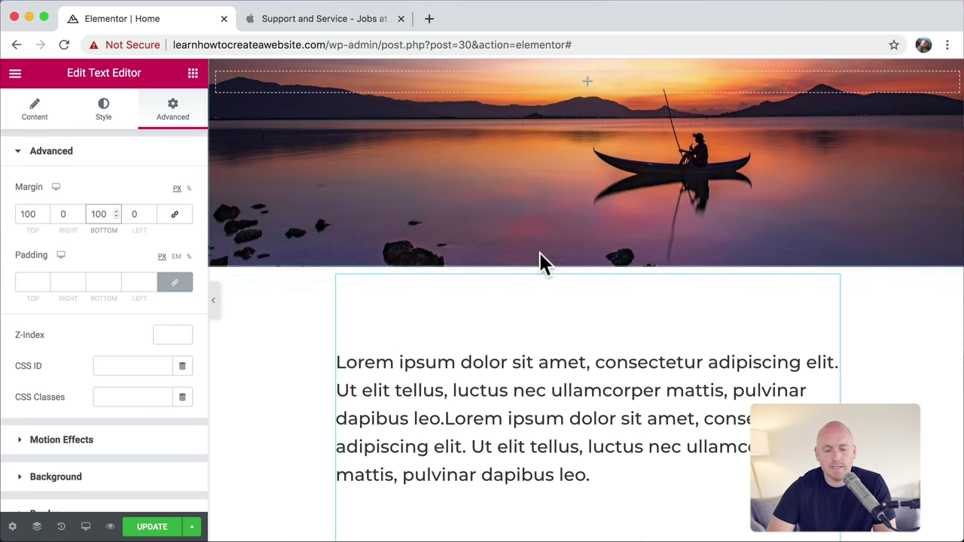
scroll(538, 250, "down", 5)
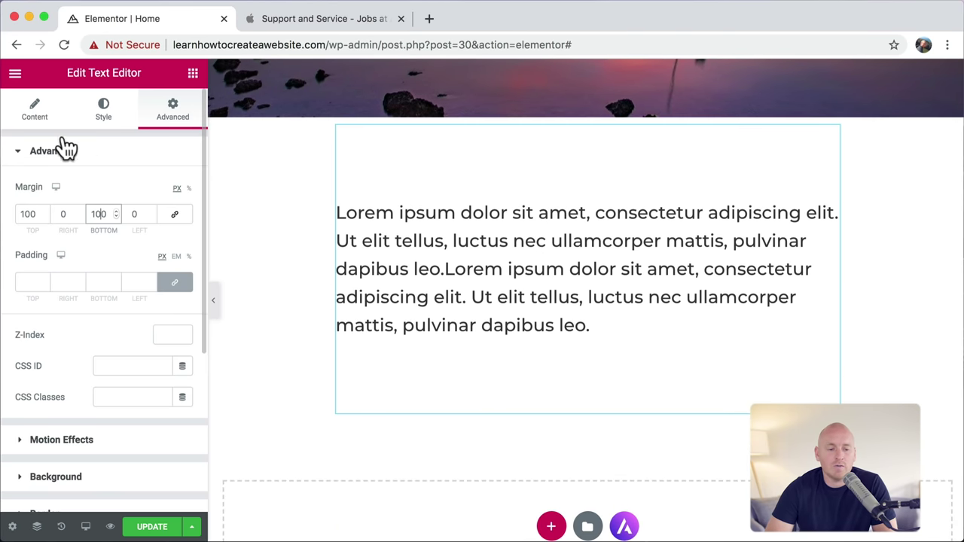
Step: Center-align the Lorem ipsum paragraph text
left_click(35, 113)
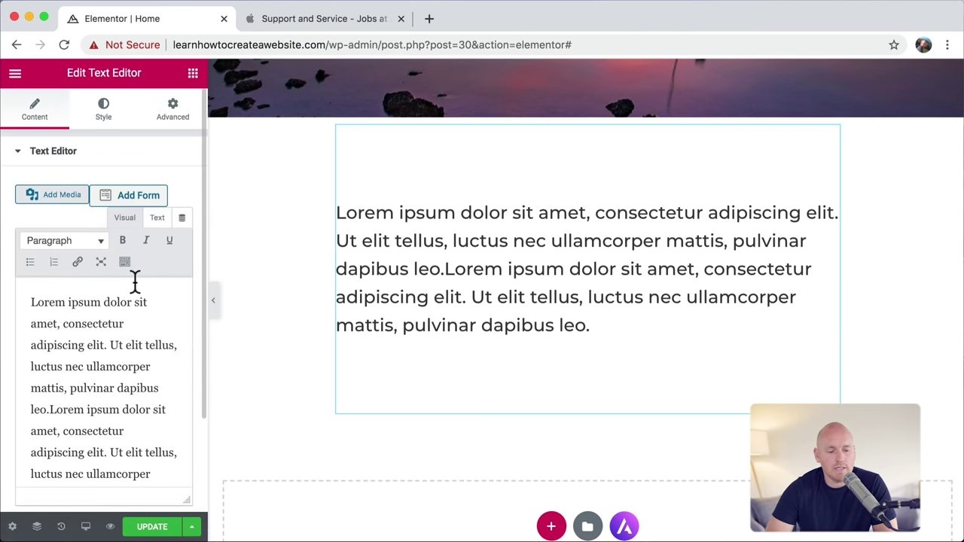
scroll(134, 281, "down", 3)
scroll(132, 280, "up", 3)
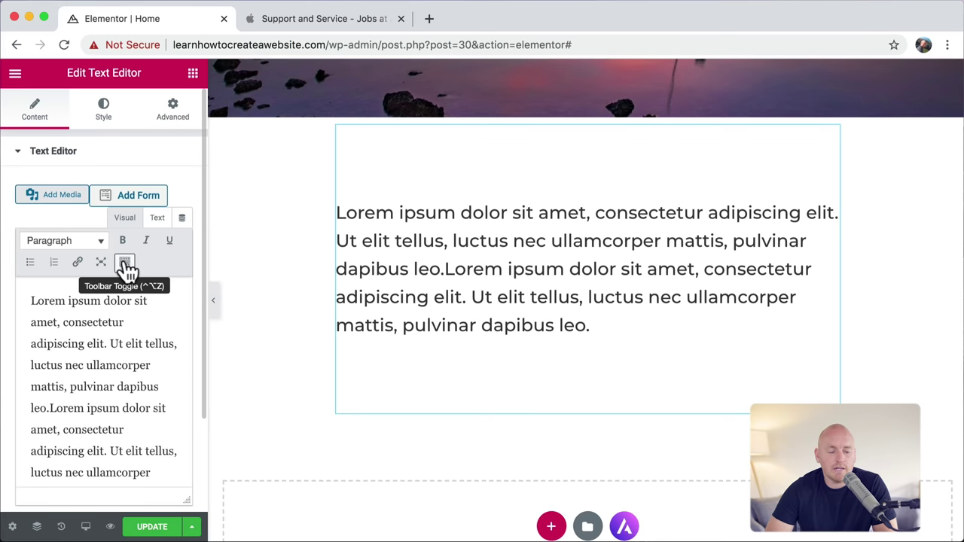
left_click(125, 265)
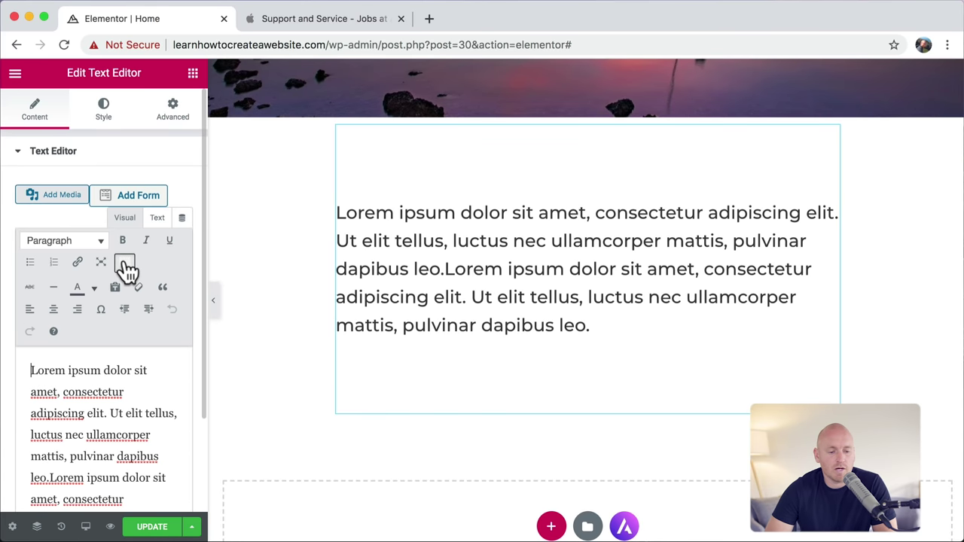
left_click(53, 312)
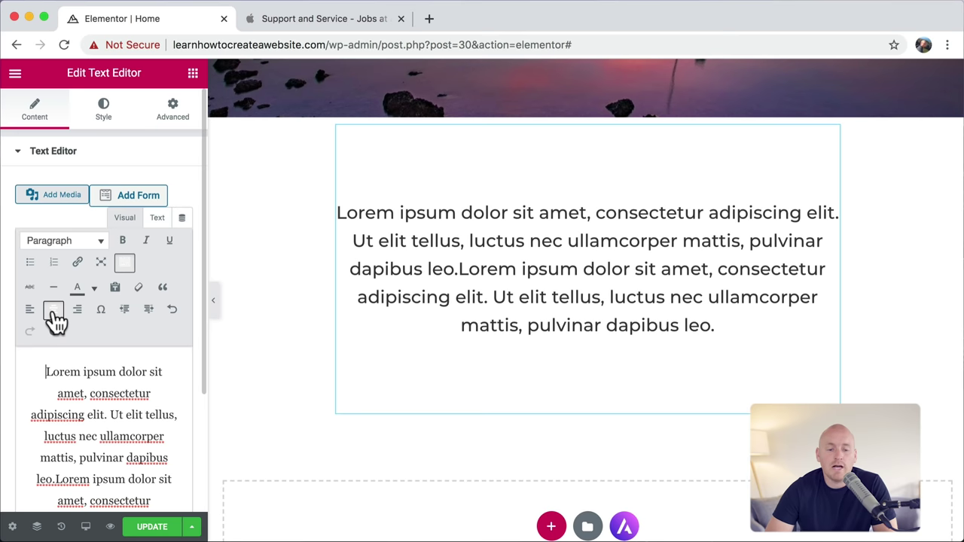
left_click(316, 21)
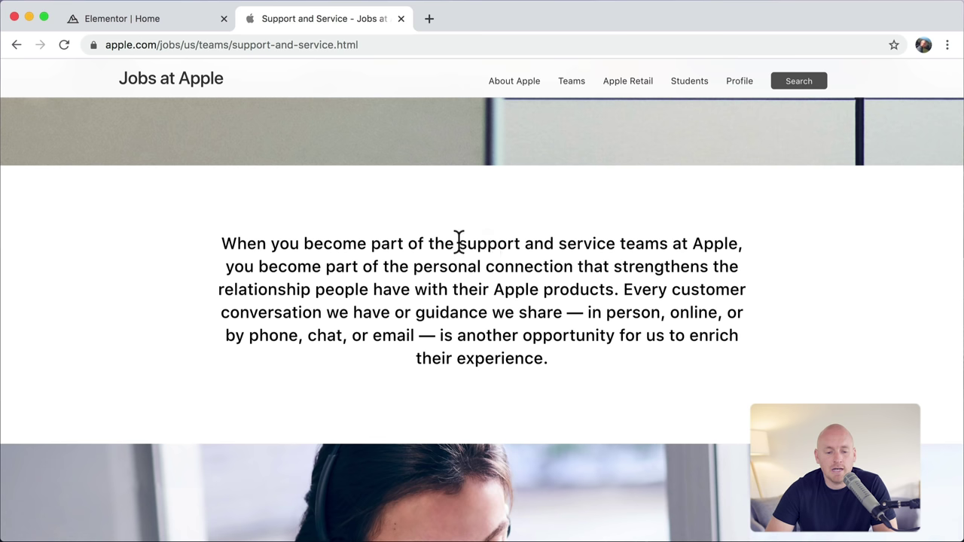
Step: Select the Apple paragraph for comparison, then return to Elementor
left_click_drag(409, 244, 520, 337)
left_click(472, 316)
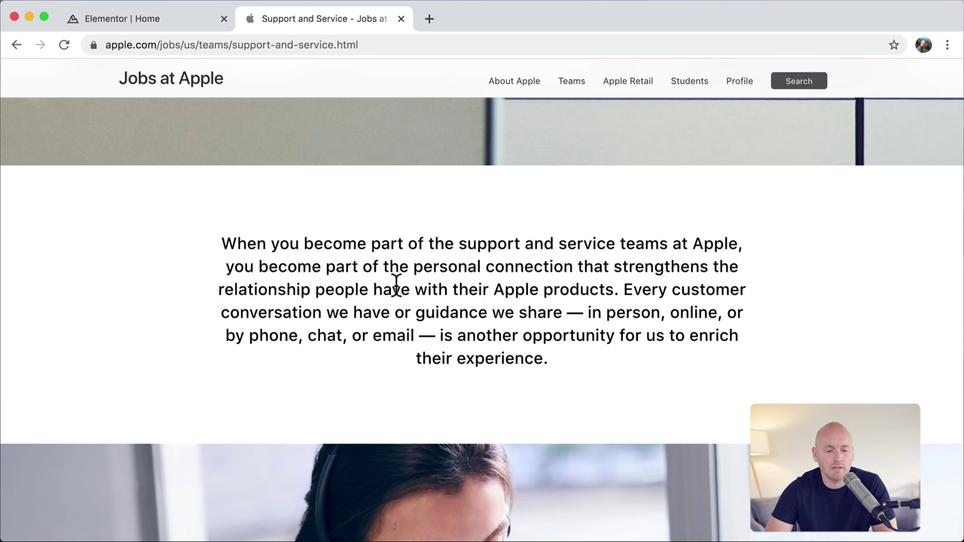
left_click(153, 21)
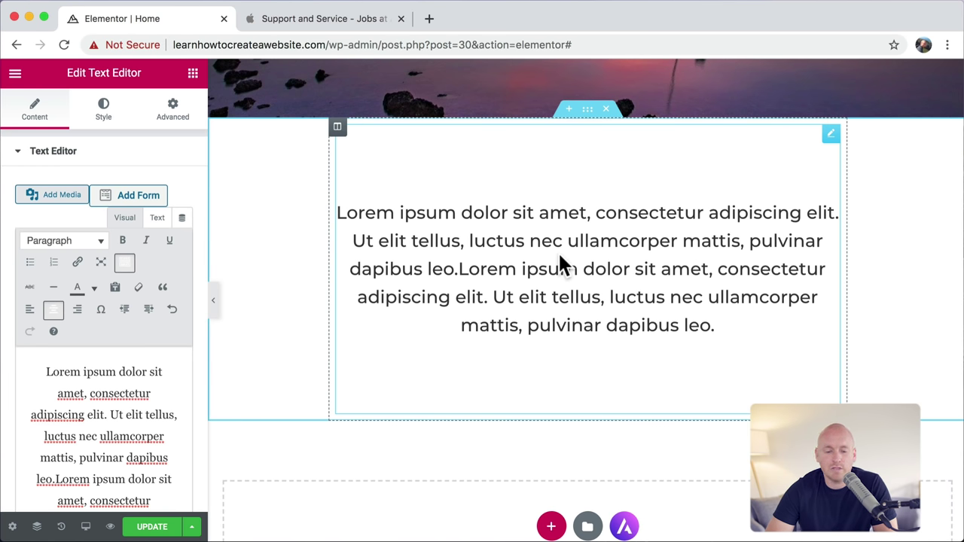
Step: Scroll through the Apple Jobs page photos, then go back to the Elementor editor
left_click(334, 24)
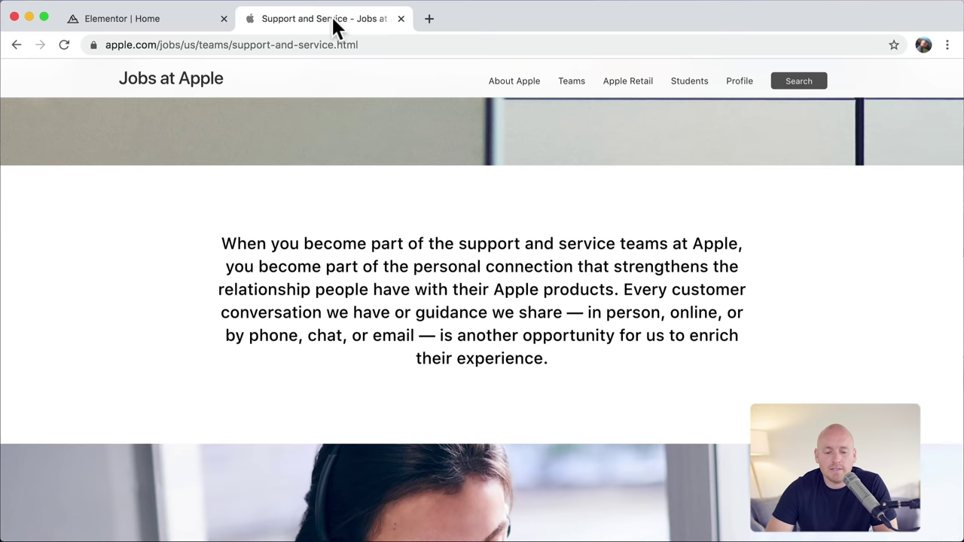
scroll(487, 341, "down", 5)
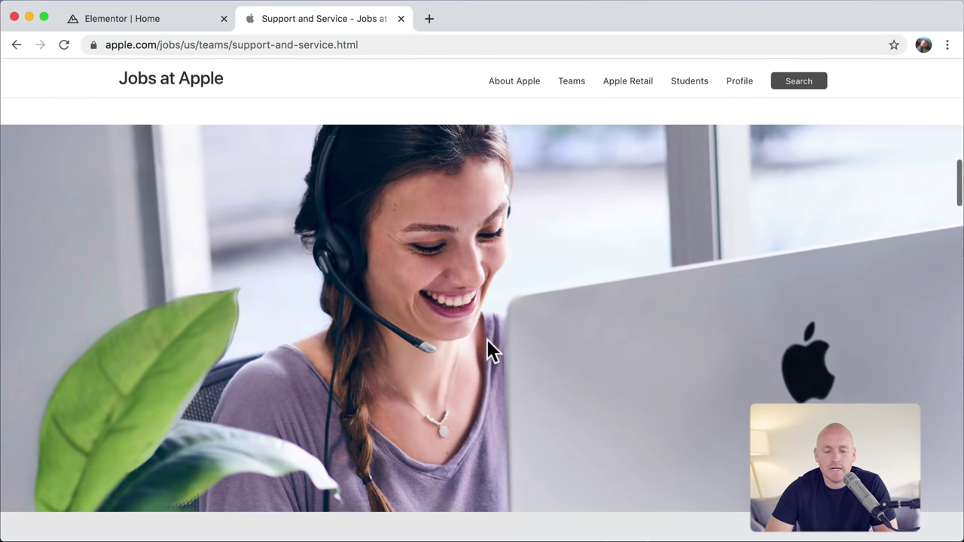
scroll(452, 267, "up", 10)
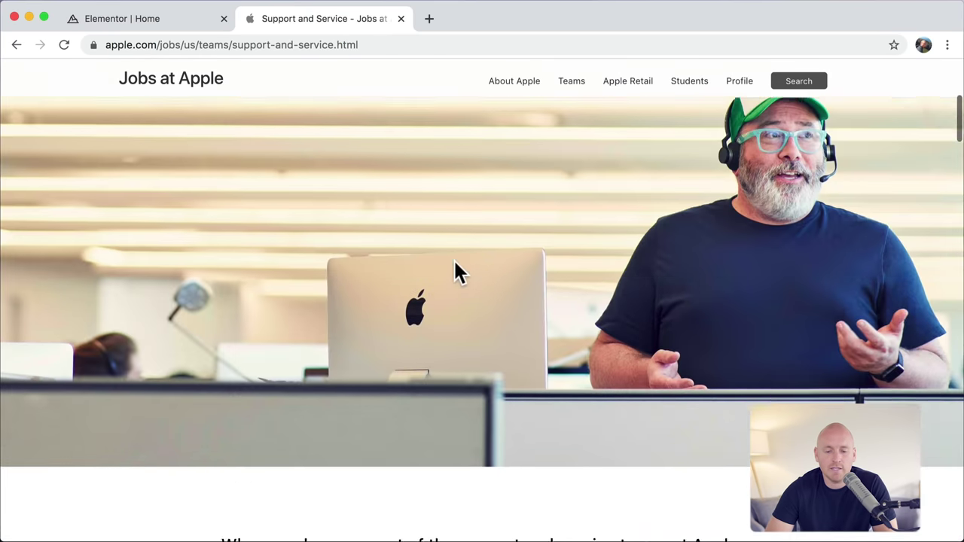
scroll(442, 210, "down", 8)
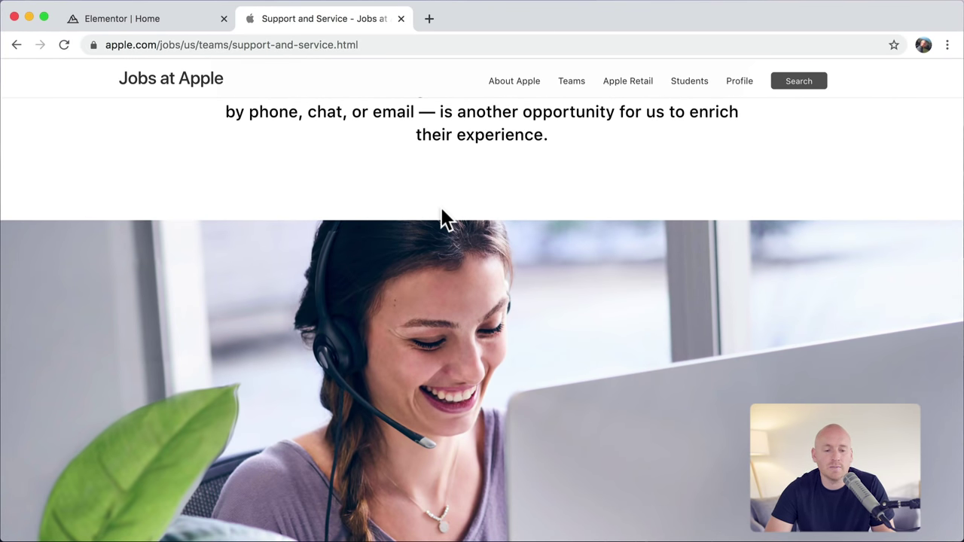
left_click(141, 16)
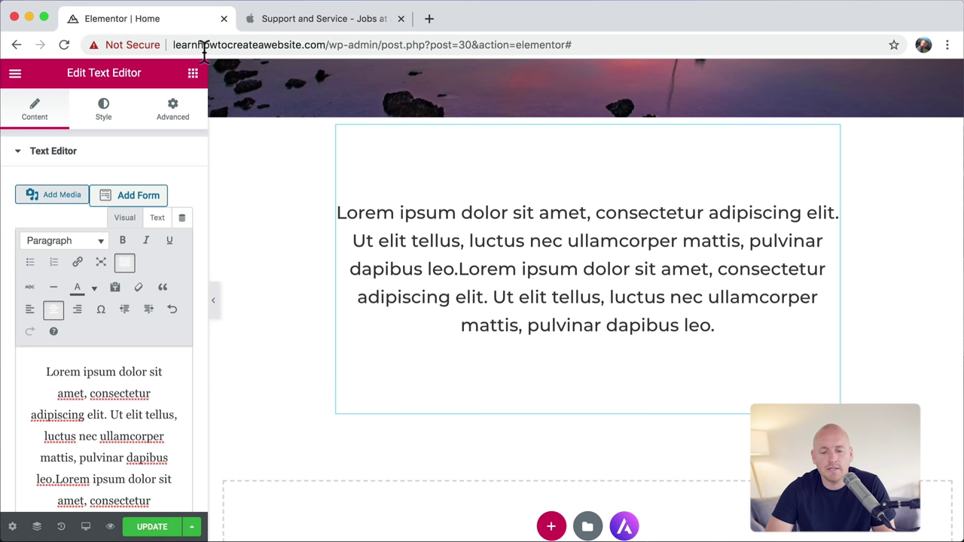
Step: Duplicate the sunset-image section and drag the copy below the centred Lorem ipsum text
scroll(674, 305, "up", 5)
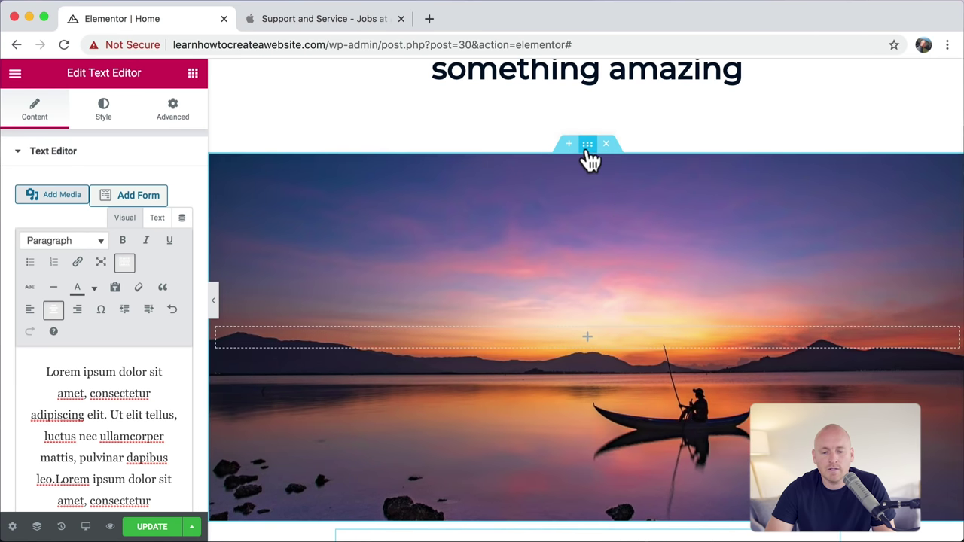
right_click(588, 145)
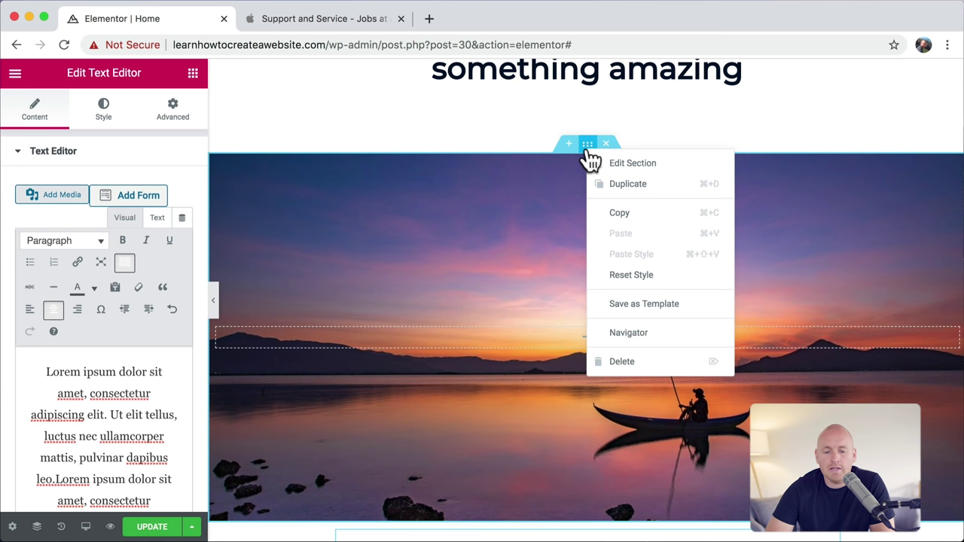
left_click(627, 185)
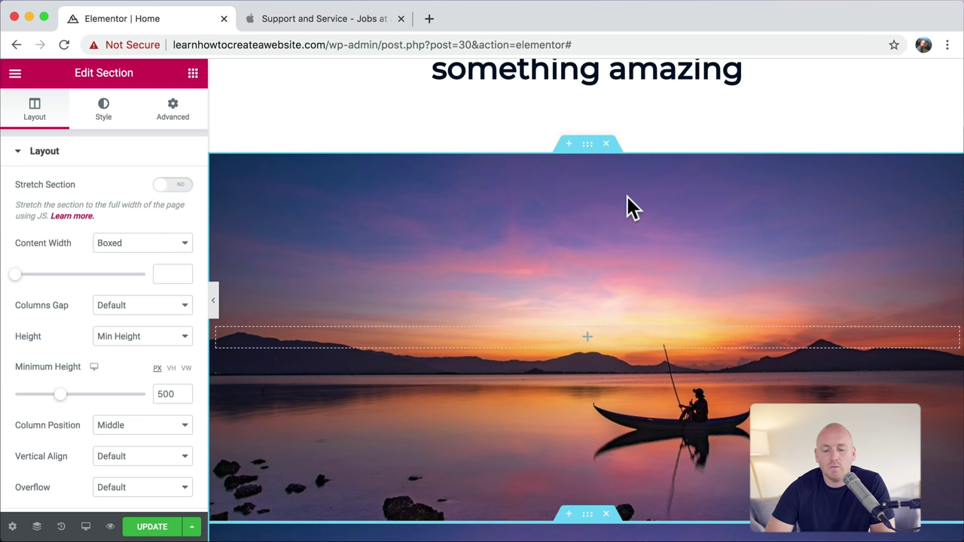
scroll(627, 196, "down", 2)
scroll(627, 198, "down", 3)
left_click_drag(592, 200, 507, 261)
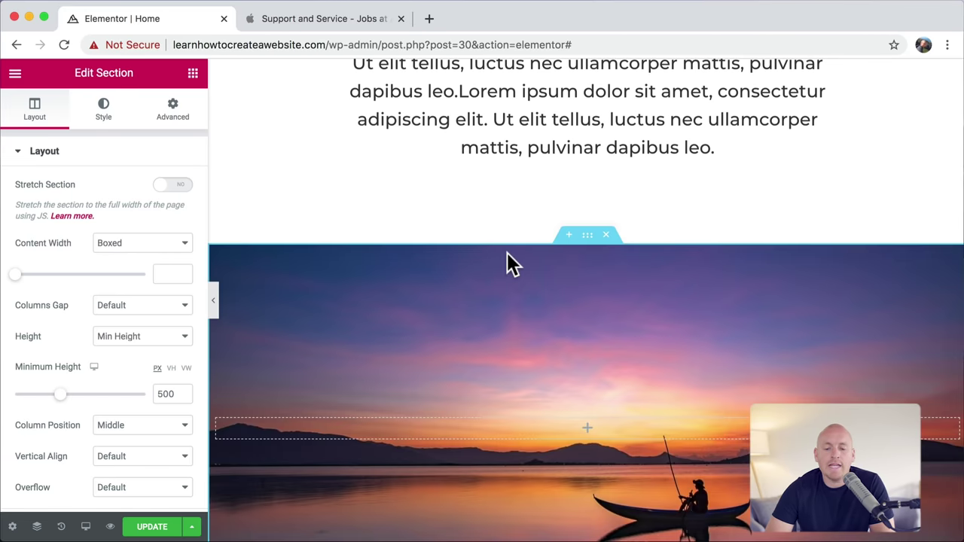
scroll(507, 261, "down", 5)
scroll(508, 261, "up", 3)
scroll(508, 255, "down", 8)
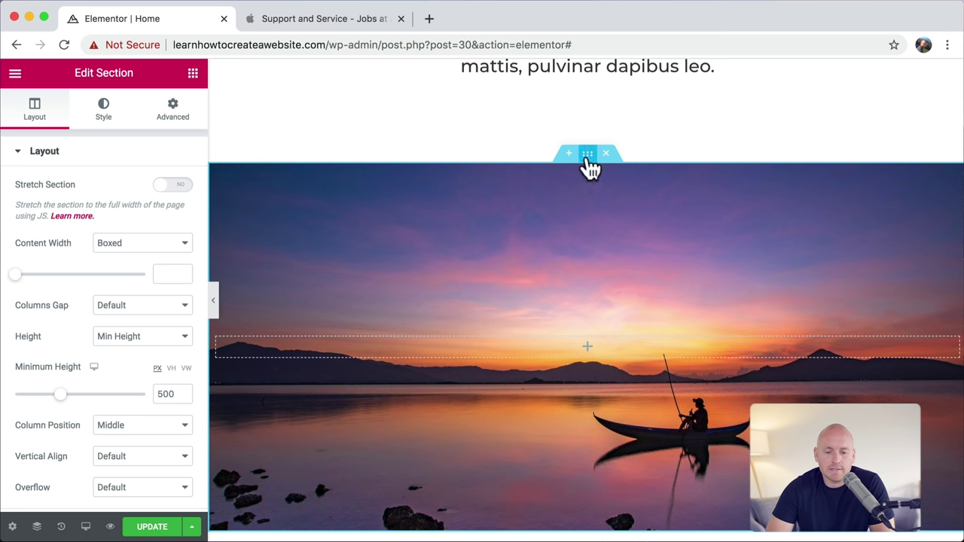
Step: Replace the lower section's background with the Pixabay 'nature girl' photo of a woman by a snowy mountain lake
left_click(106, 120)
left_click(138, 341)
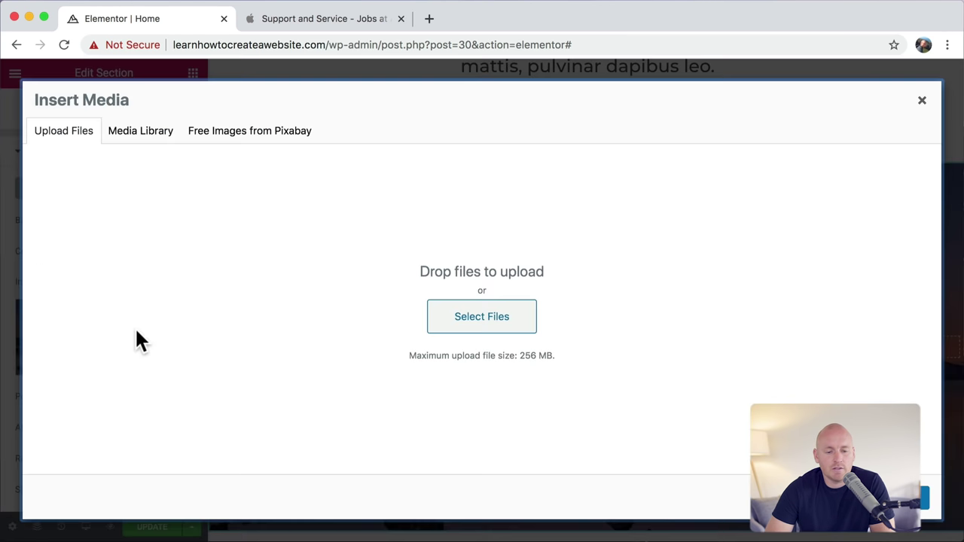
left_click(265, 140)
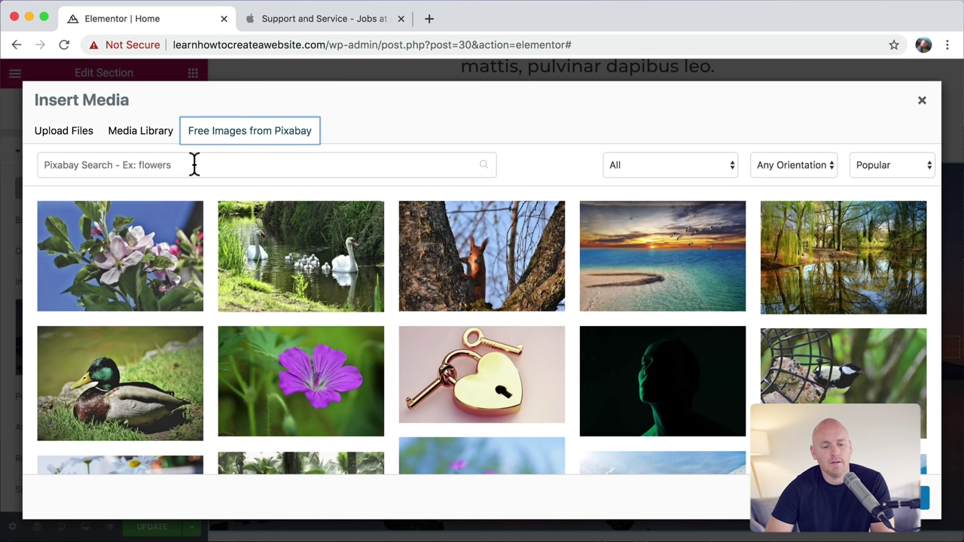
left_click(194, 165)
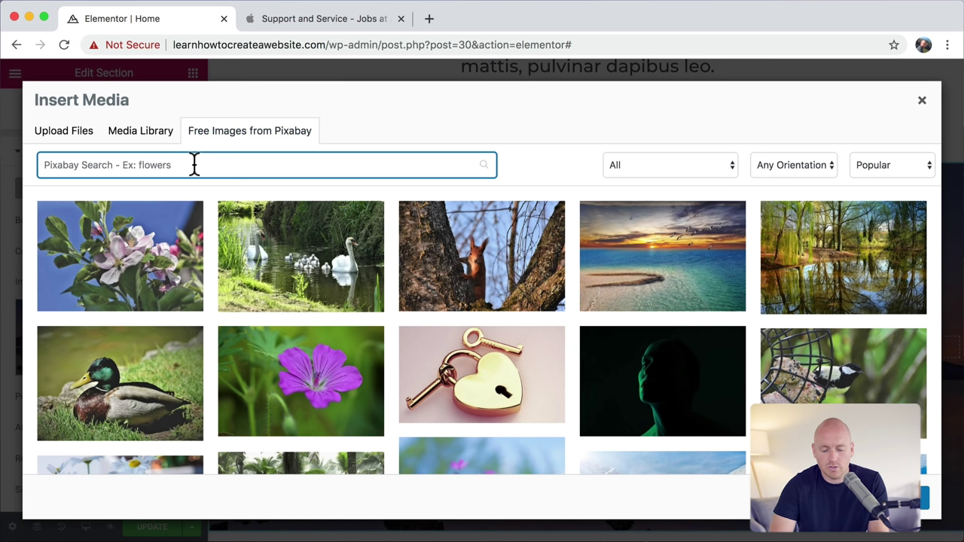
type("nature girl")
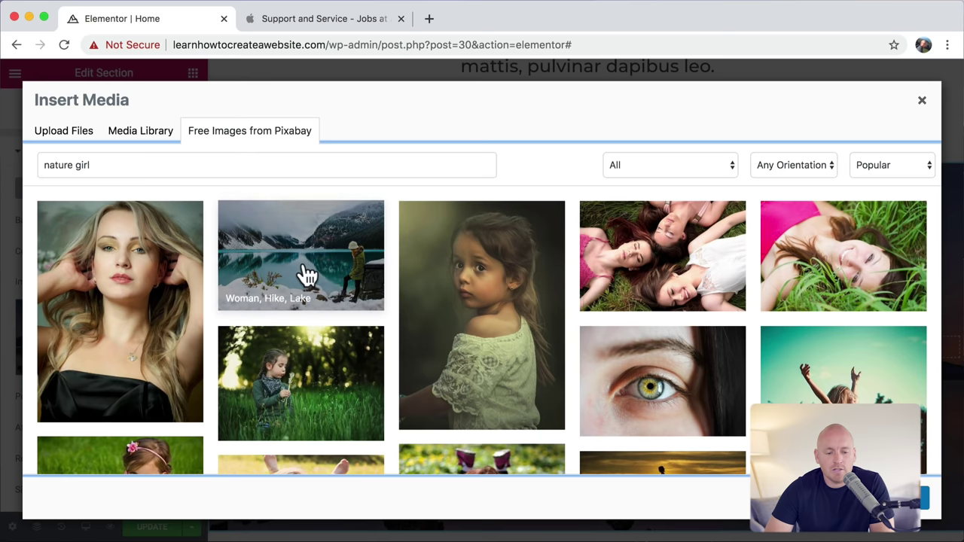
left_click(306, 271)
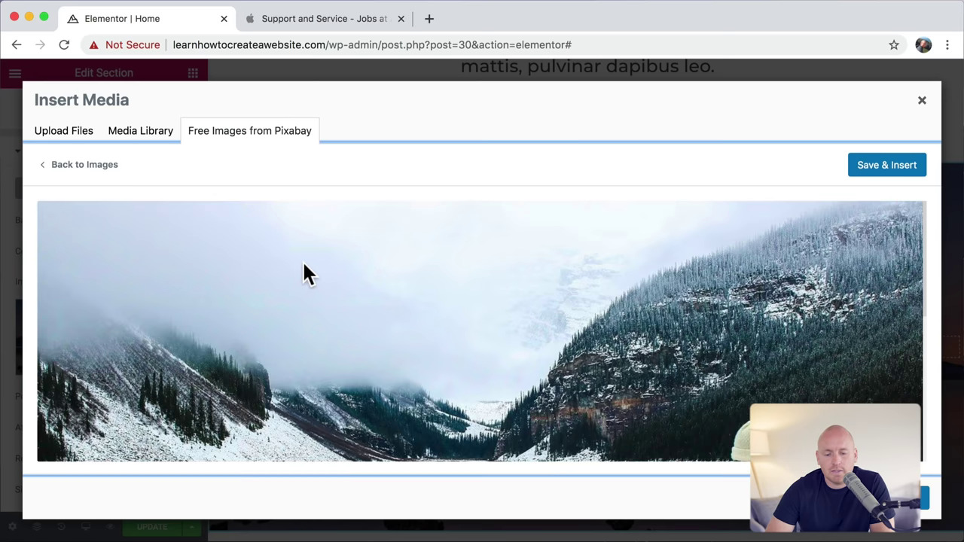
left_click(887, 170)
scroll(891, 169, "up", 8)
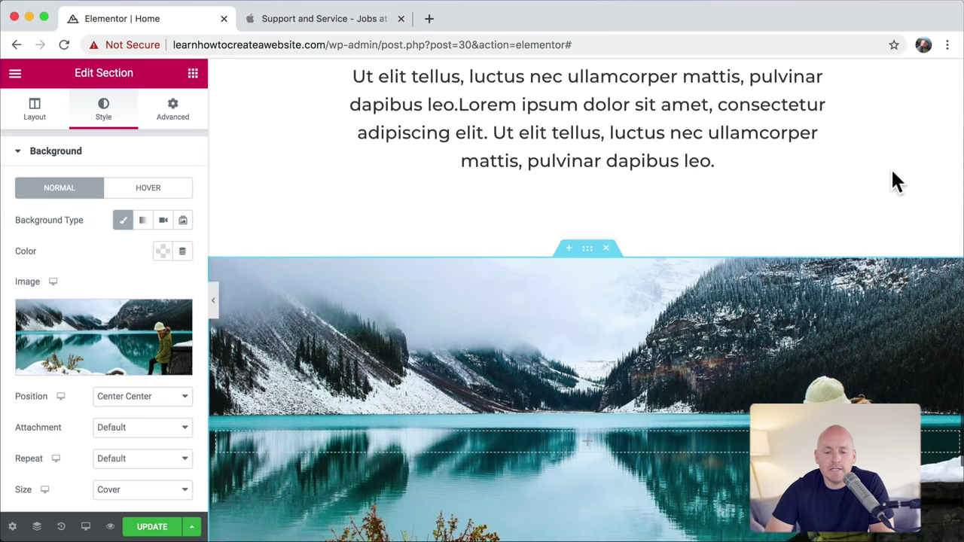
scroll(682, 196, "down", 8)
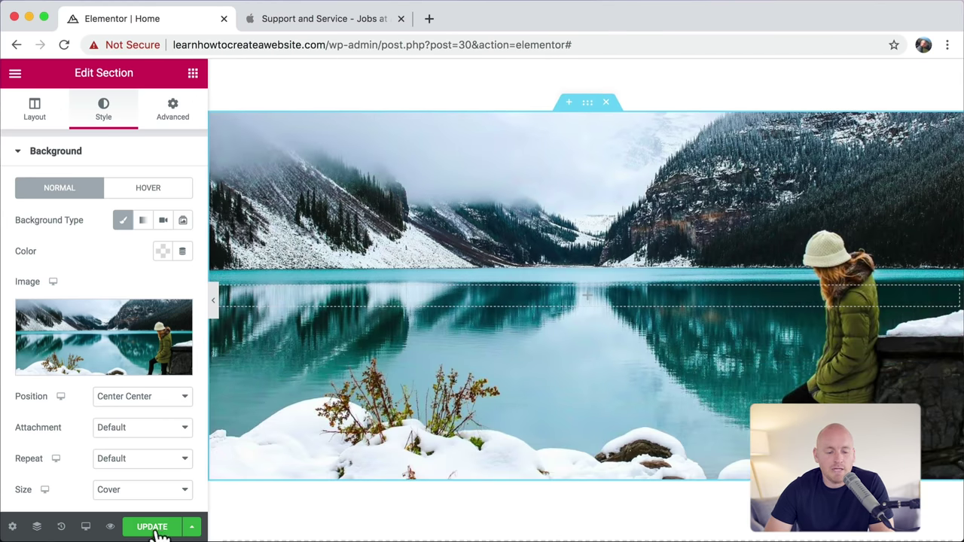
Step: Save the page, scroll the live preview down to the mountain-lake section, then close the preview
left_click(156, 532)
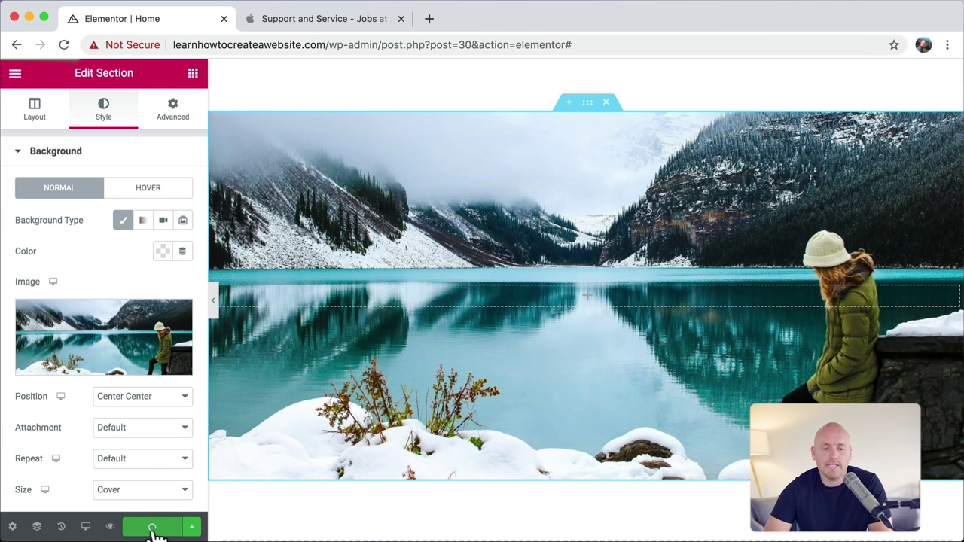
left_click(111, 527)
scroll(134, 499, "down", 10)
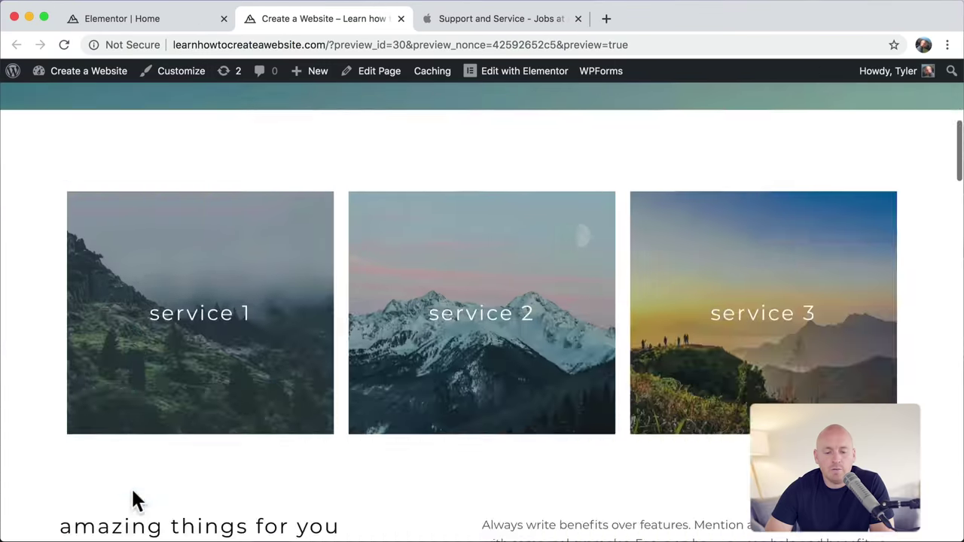
scroll(132, 493, "down", 15)
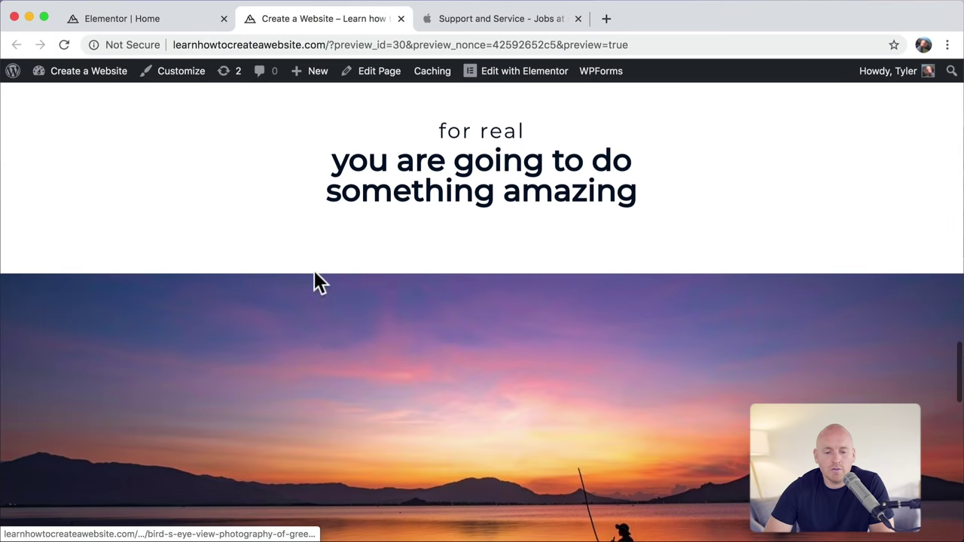
scroll(384, 222, "down", 5)
scroll(450, 241, "down", 4)
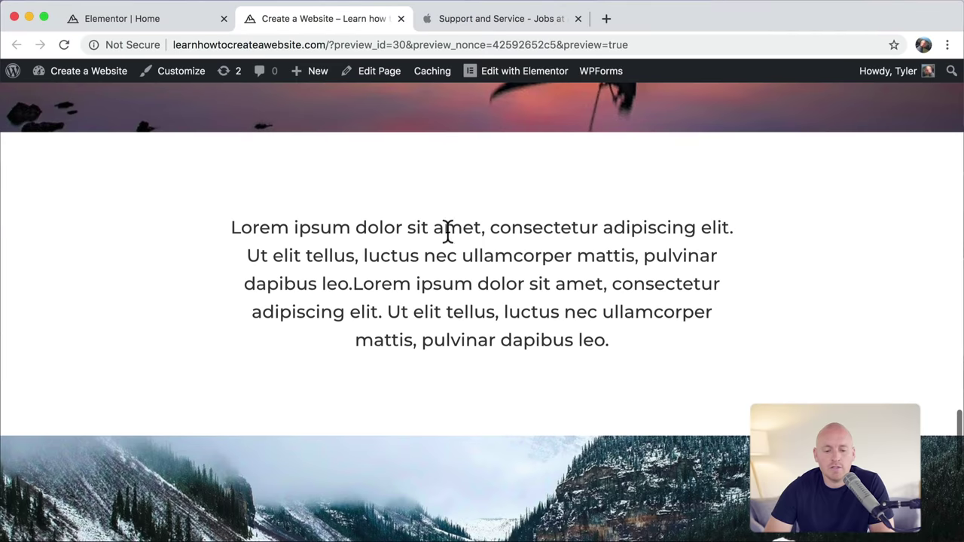
scroll(463, 265, "down", 5)
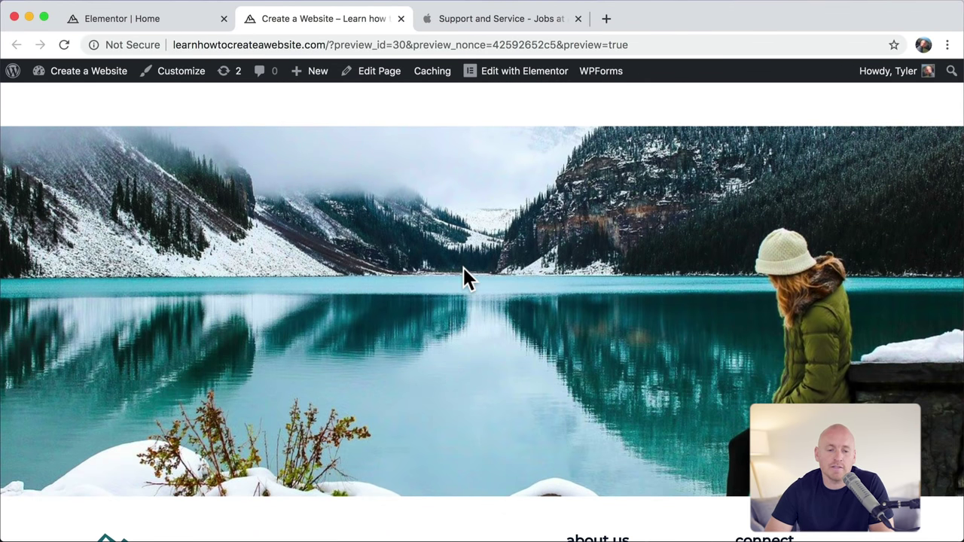
left_click(401, 18)
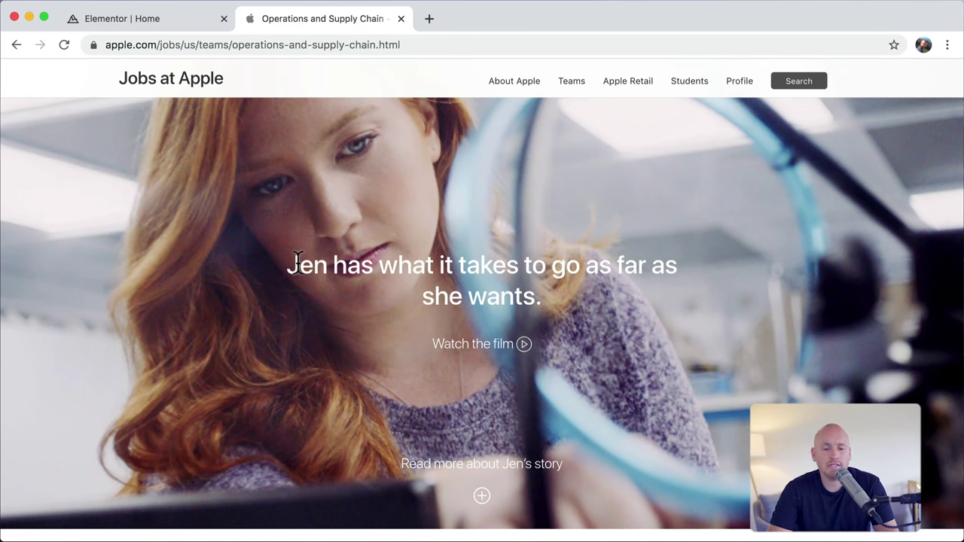
Step: Inspect the Apple Jobs headline by selecting it, then return to the Elementor editor
left_click_drag(299, 265, 550, 290)
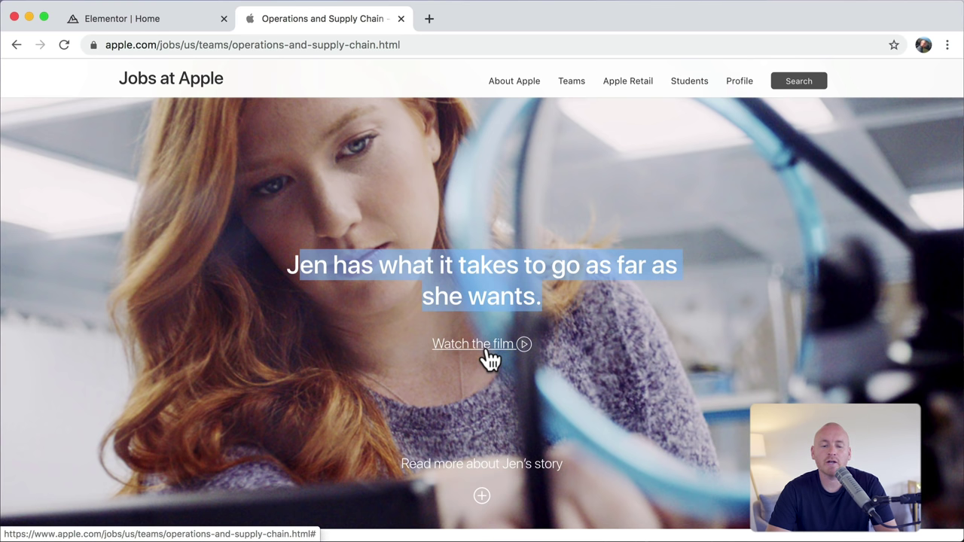
left_click(584, 351)
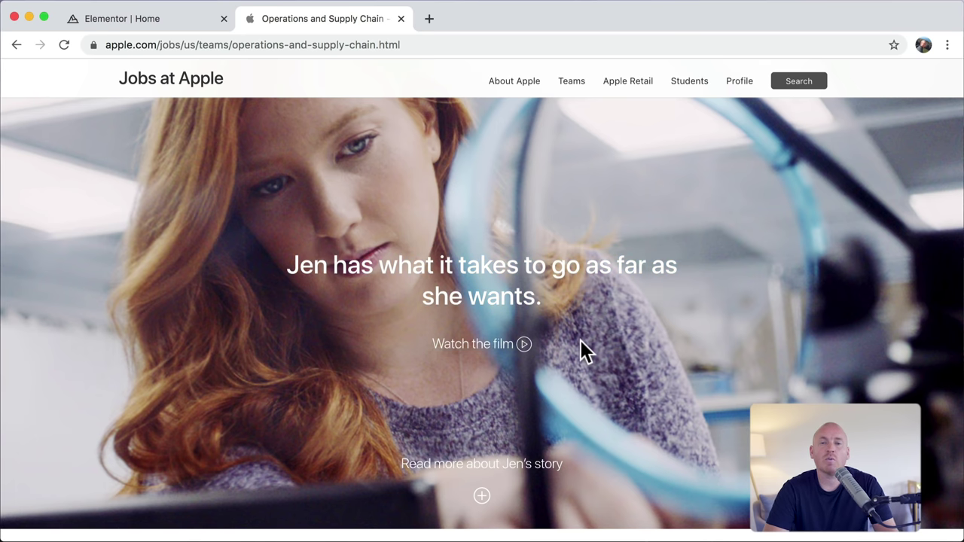
left_click(133, 26)
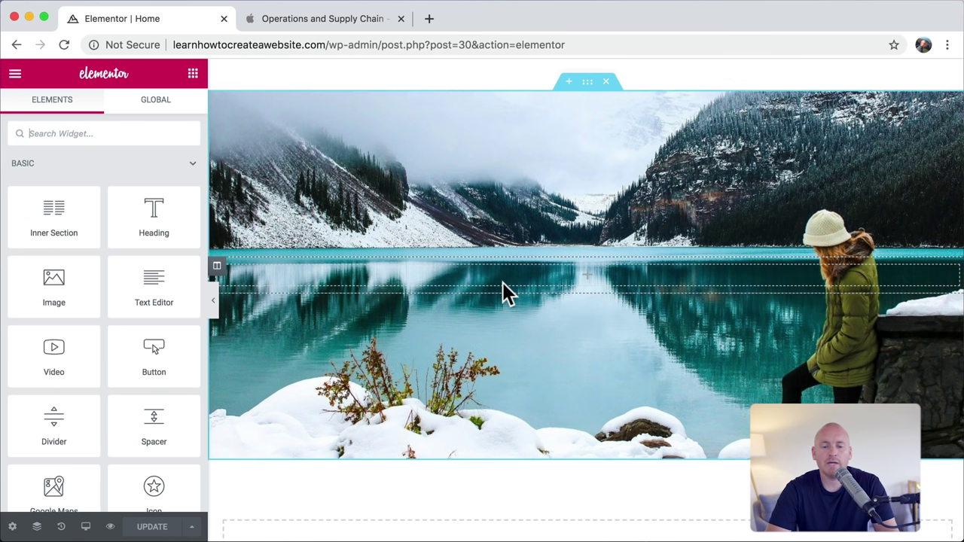
Step: Duplicate the mountain-lake image section
right_click(588, 87)
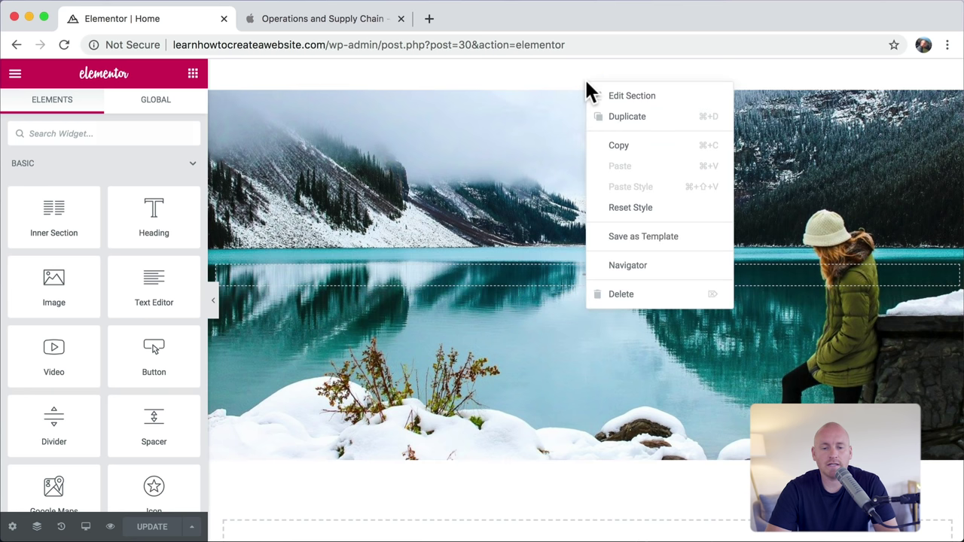
left_click(630, 117)
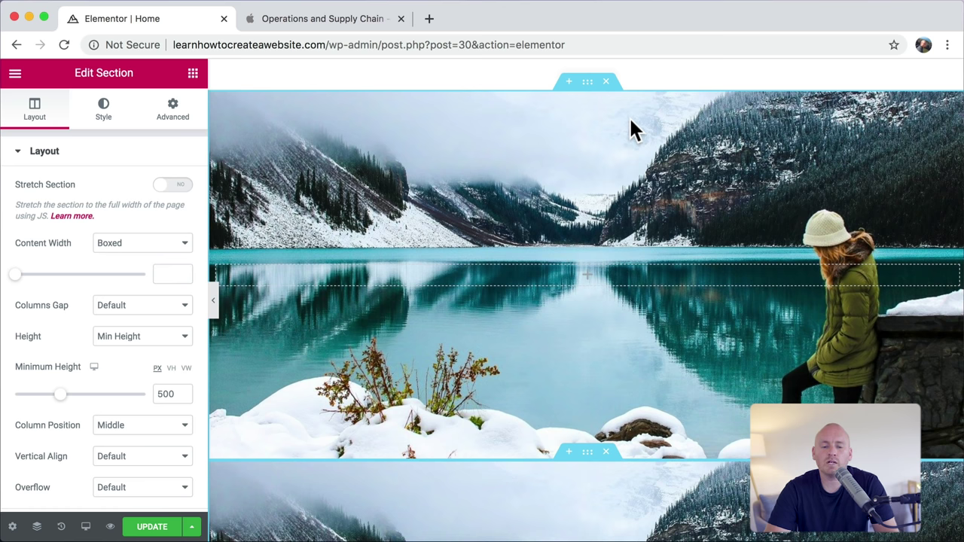
scroll(630, 117, "down", 7)
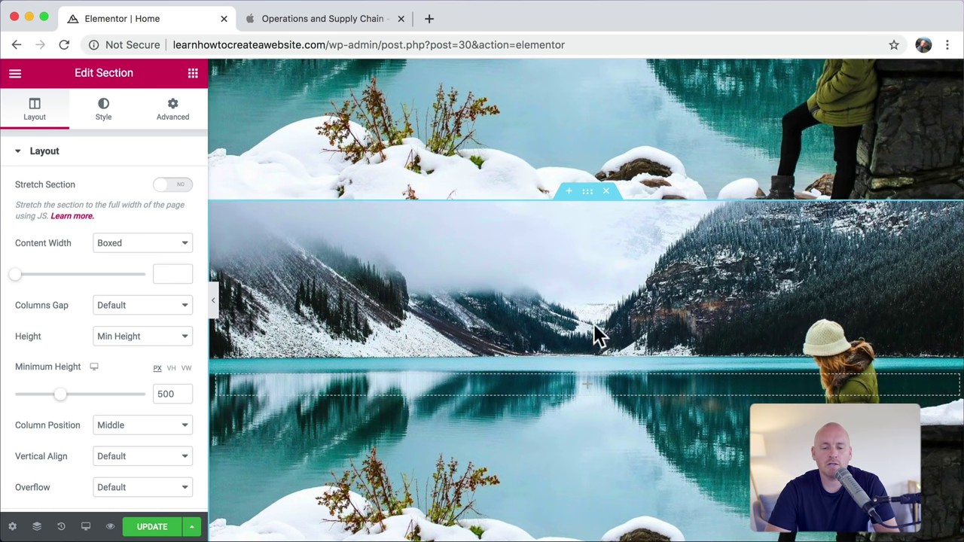
scroll(607, 258, "up", 15)
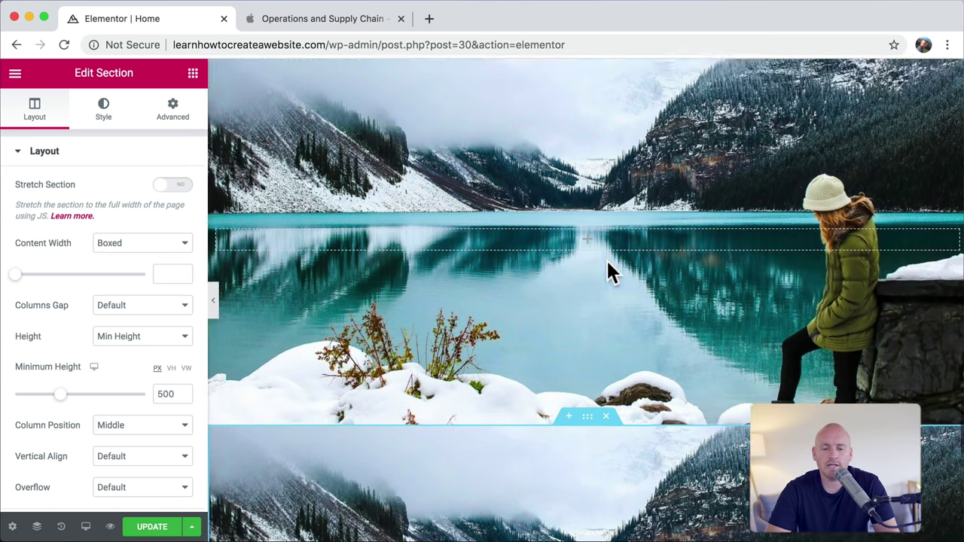
scroll(603, 155, "up", 2)
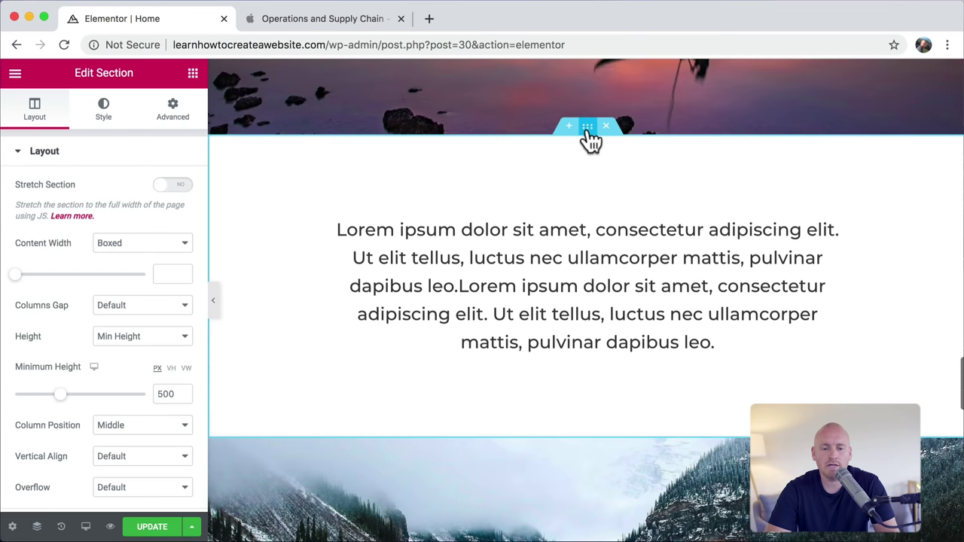
Step: Duplicate the Lorem ipsum text section and drag the copy into place
right_click(587, 134)
left_click(632, 165)
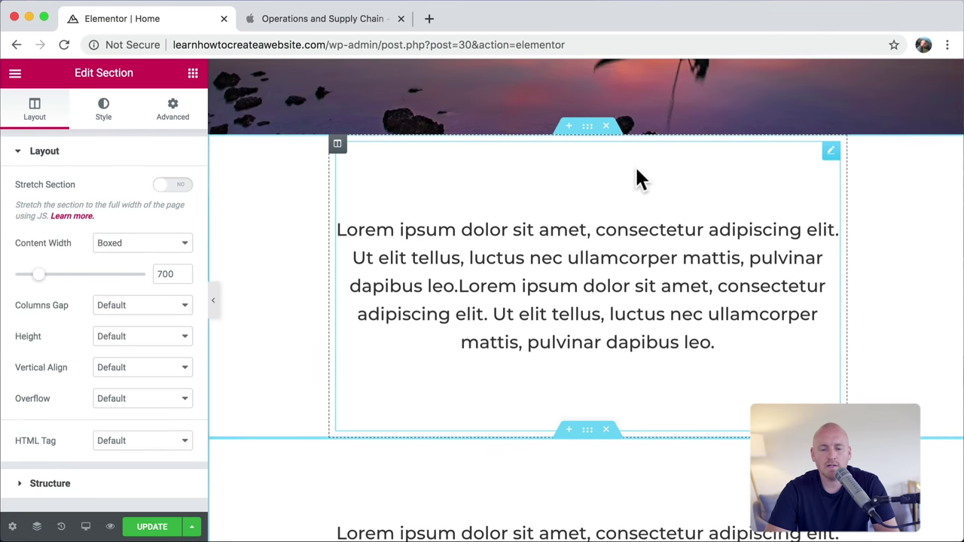
scroll(637, 171, "down", 6)
left_click_drag(592, 222, 562, 256)
scroll(592, 264, "down", 10)
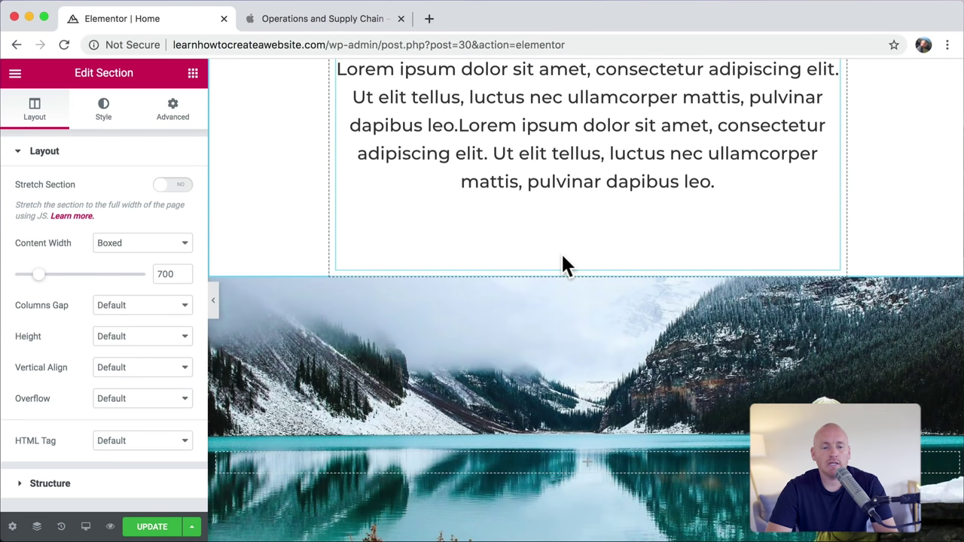
scroll(563, 266, "down", 3)
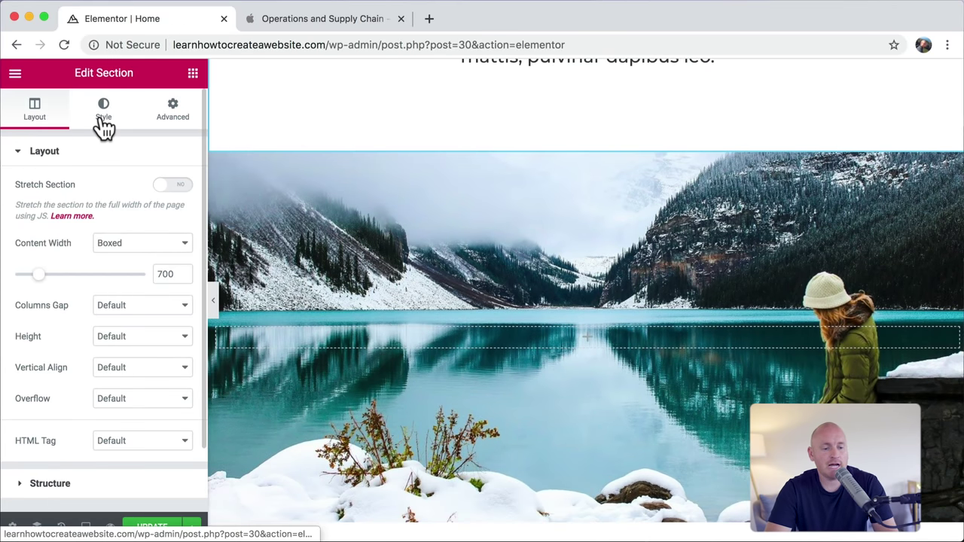
Step: Switch the copied text section's background type to Classic, leaving its image slot empty
left_click(104, 128)
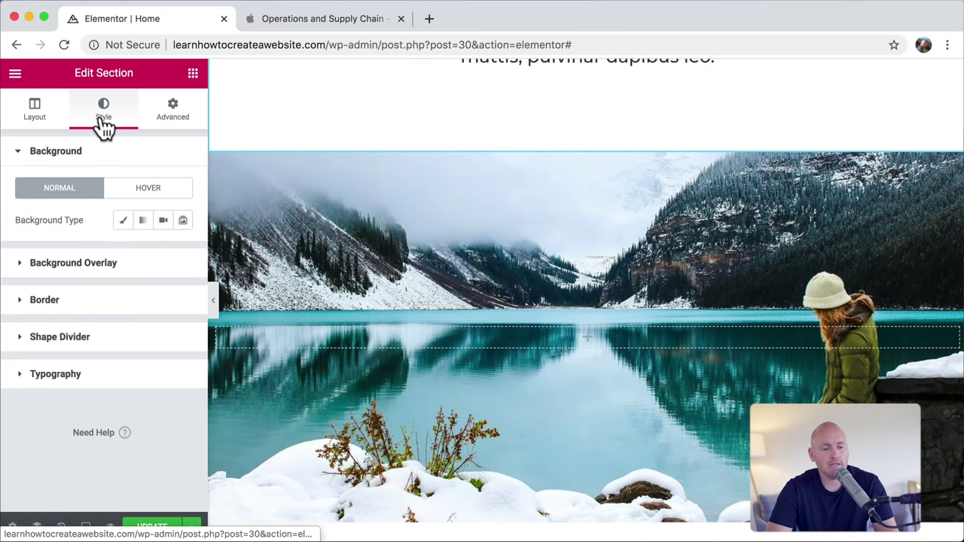
left_click(124, 226)
left_click(147, 324)
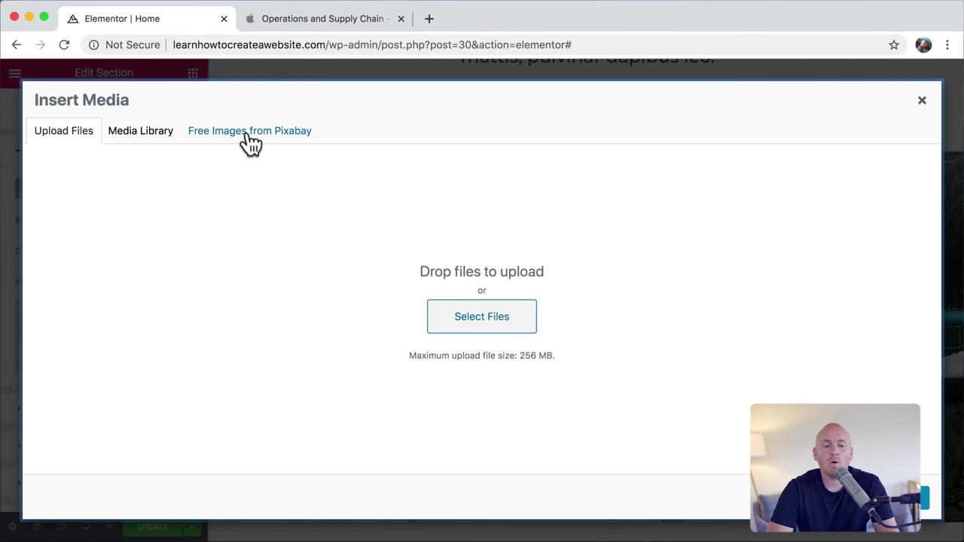
left_click(920, 101)
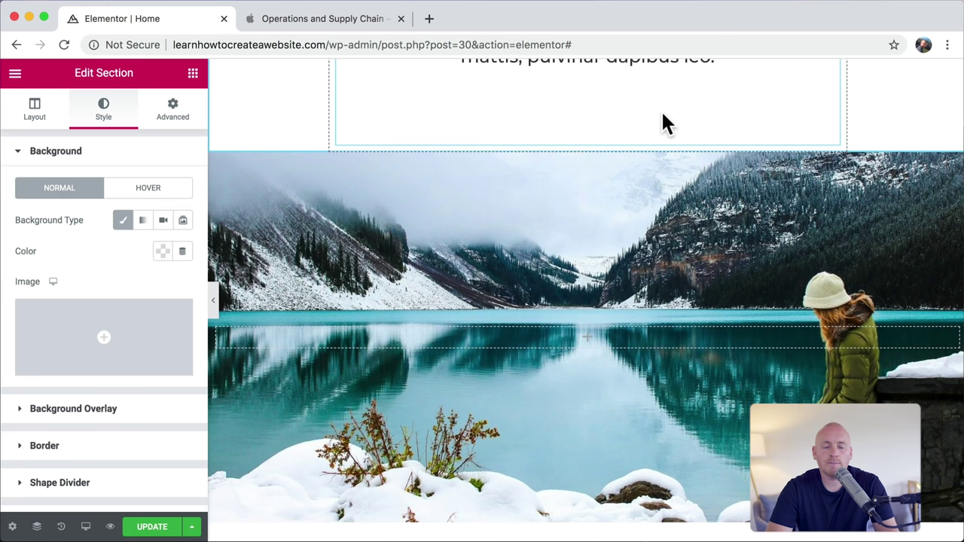
Step: Open pixabay.com in a new tab, load pexels.com instead, then return to the Apple Jobs tab
left_click(429, 19)
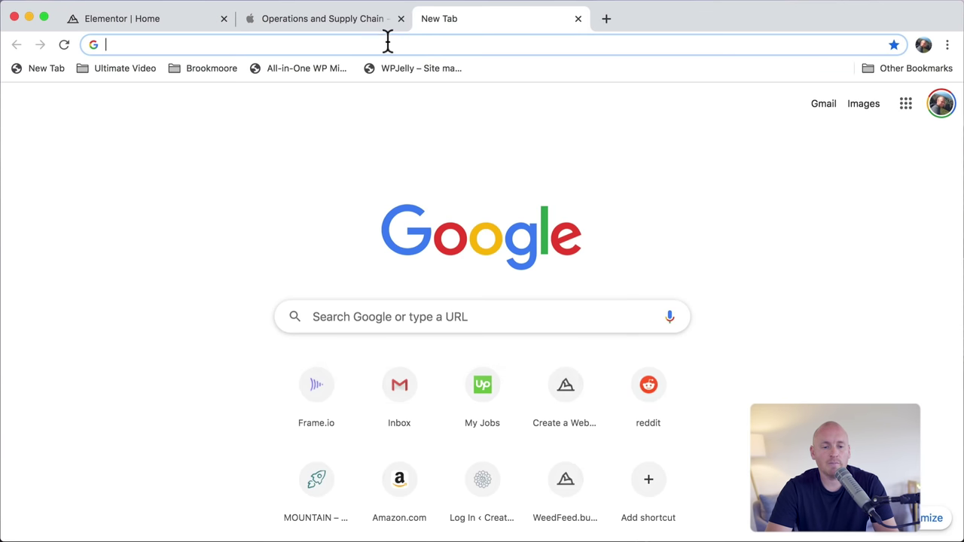
type("p")
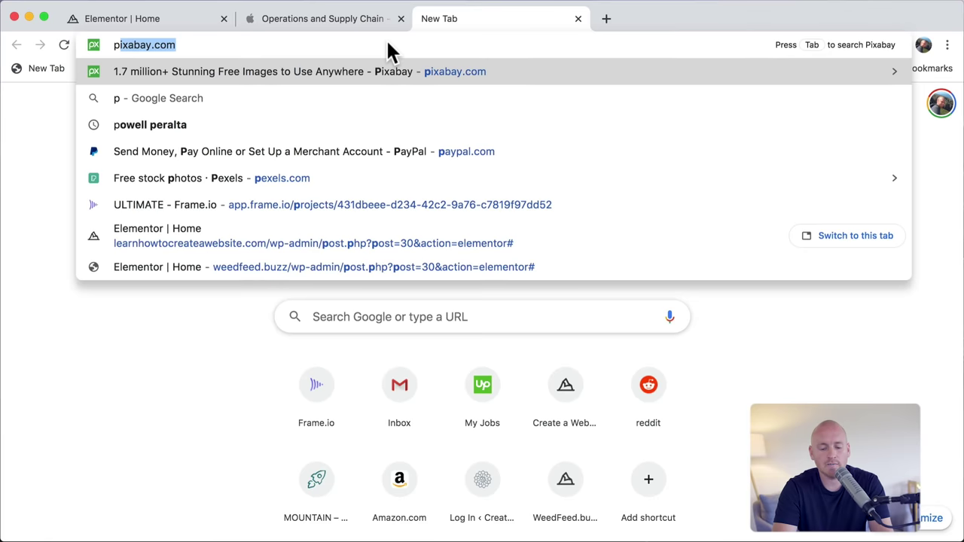
type("ixabay.com")
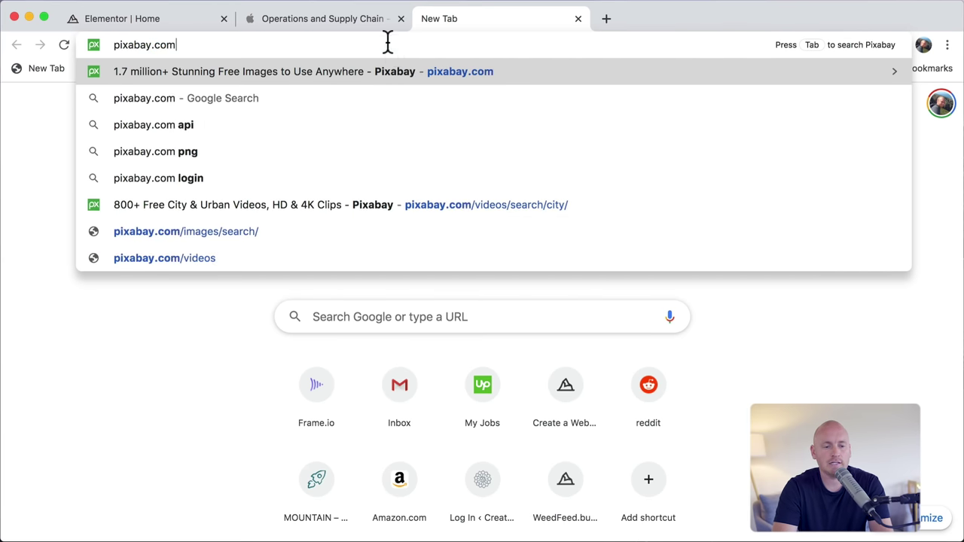
key("Return")
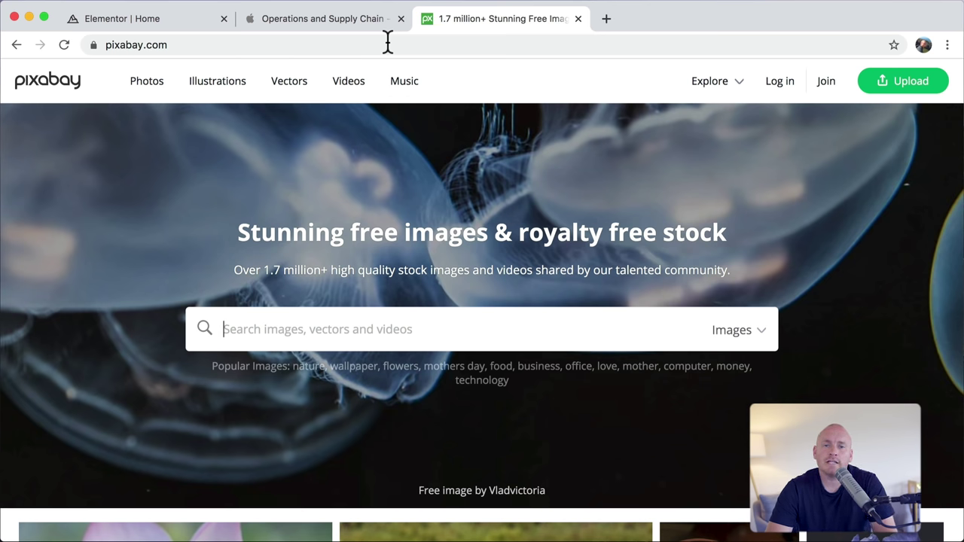
left_click(387, 43)
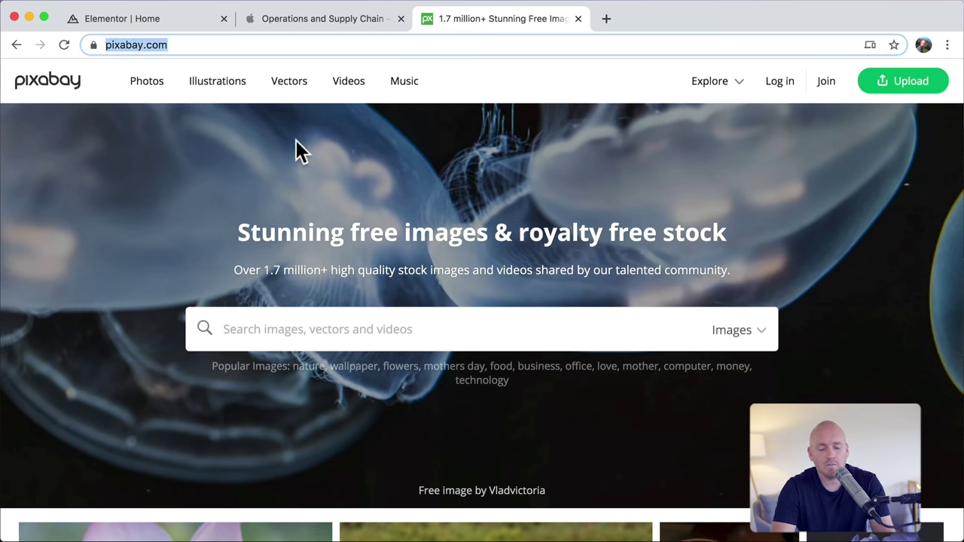
type("pexels.")
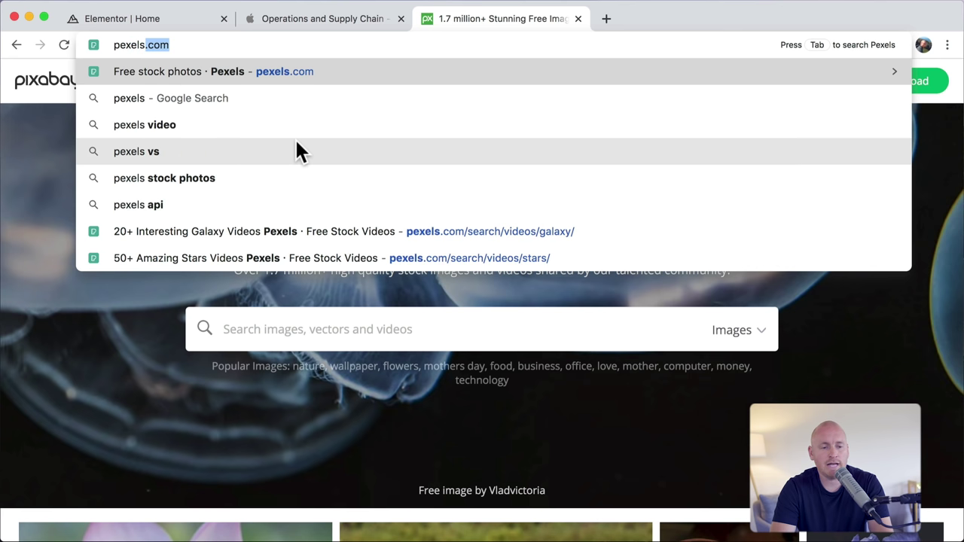
type("co")
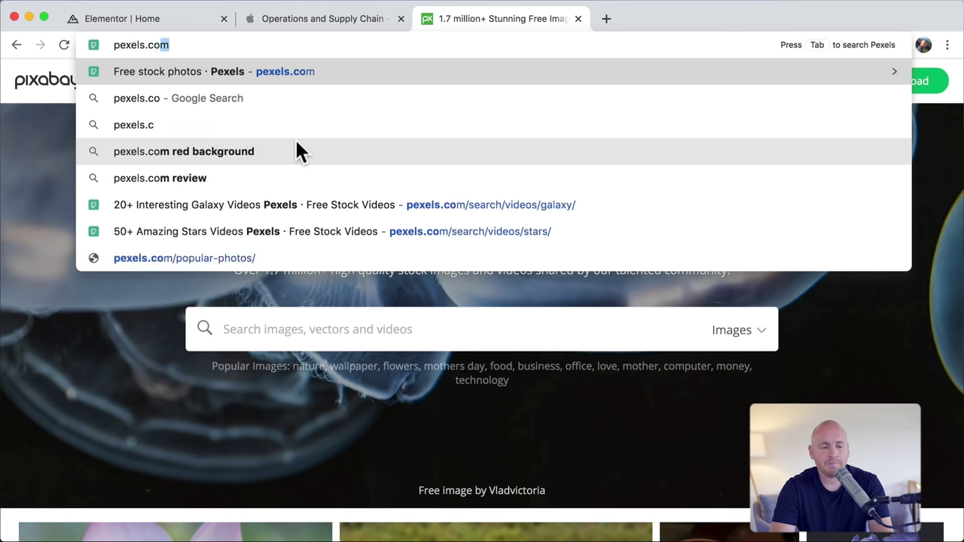
key("Return")
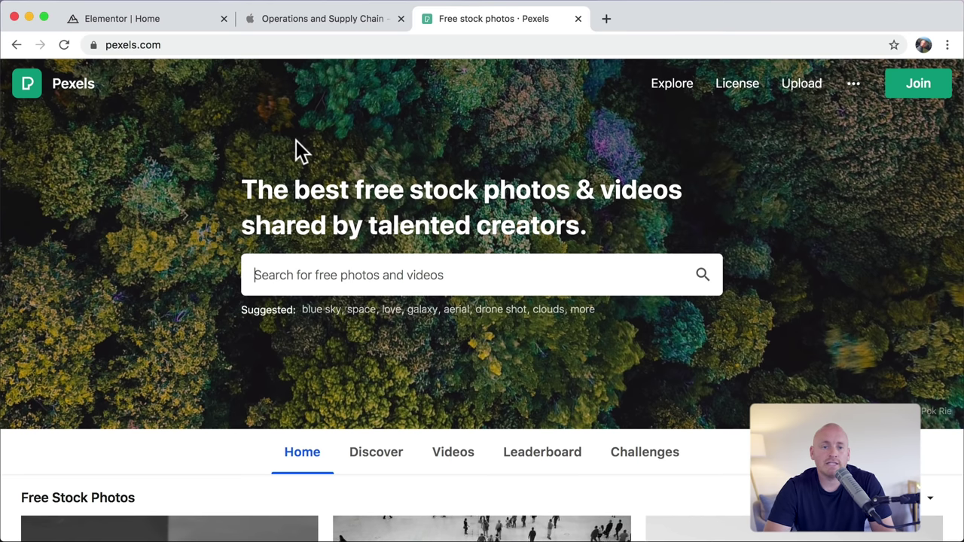
left_click(324, 20)
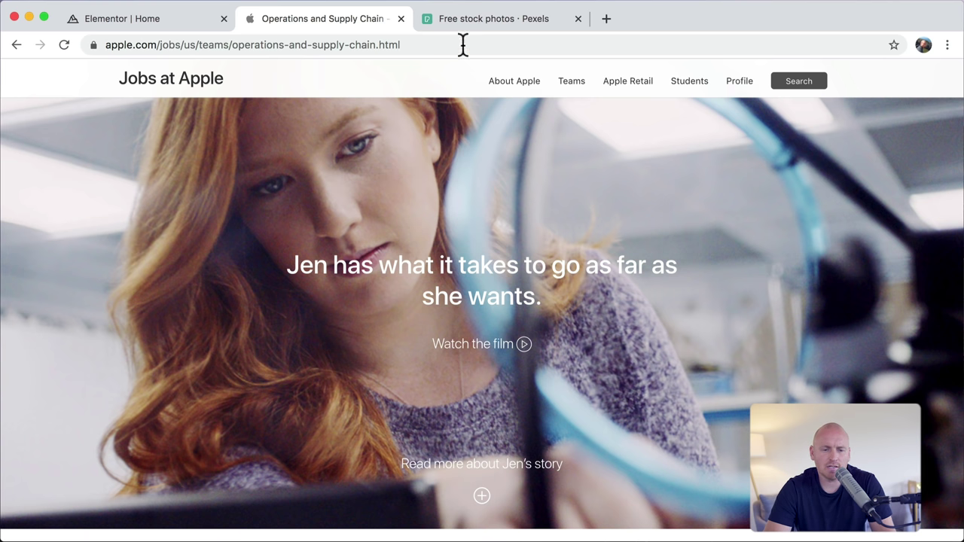
Step: Search Pexels for 'concentration' and open the photo of the woman painting
left_click(474, 18)
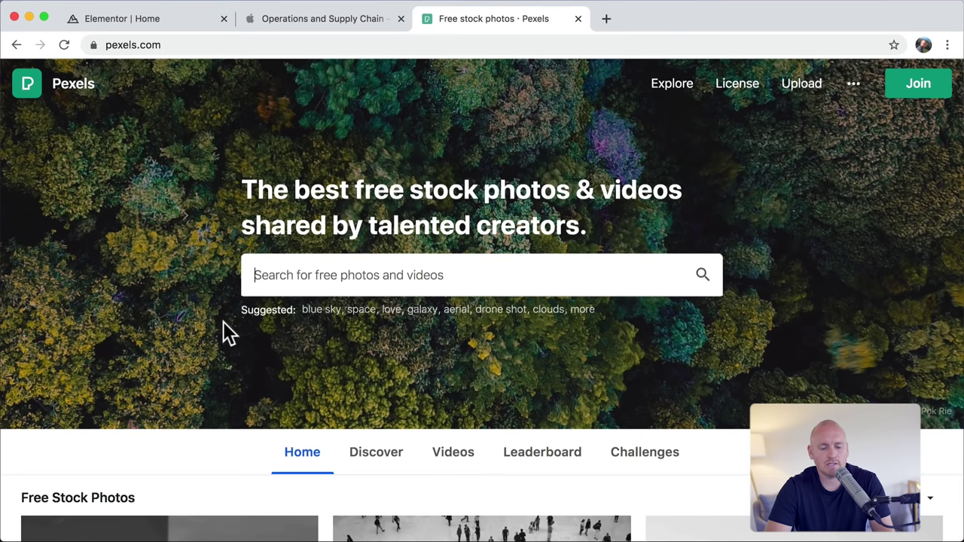
type("concentration")
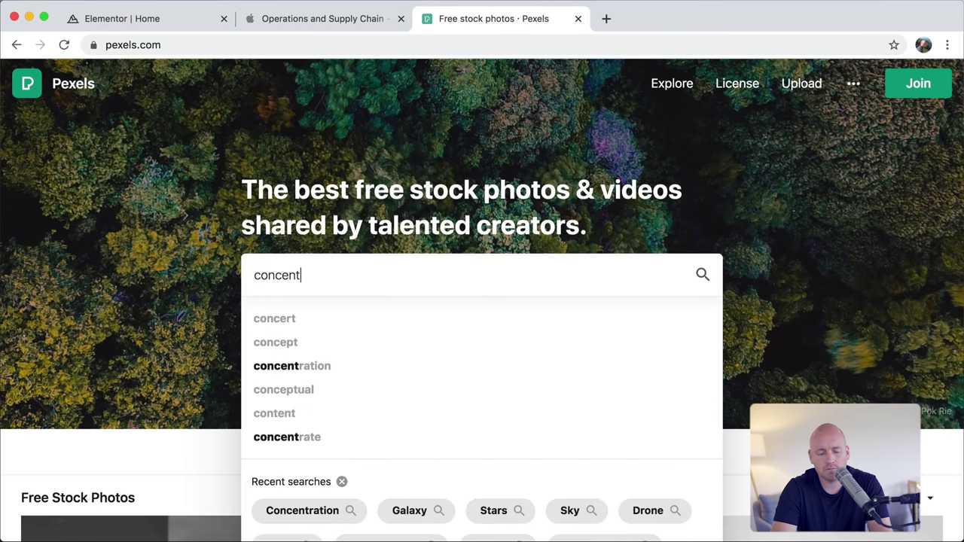
key("Return")
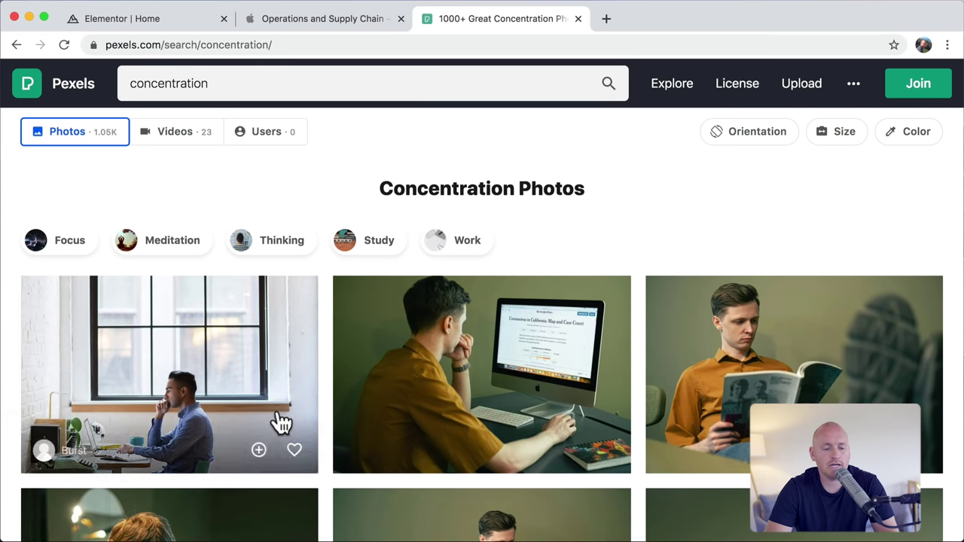
scroll(277, 422, "down", 15)
scroll(277, 422, "down", 10)
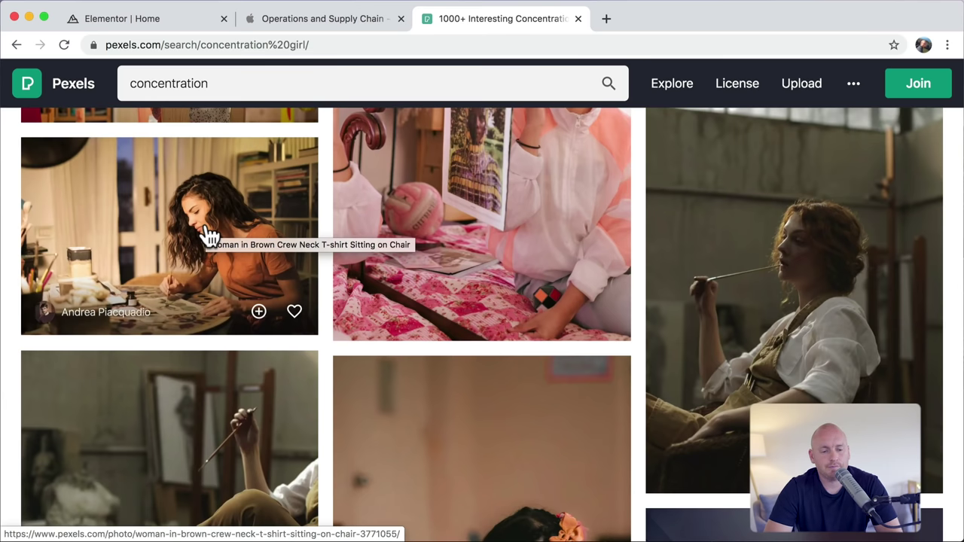
left_click(211, 235)
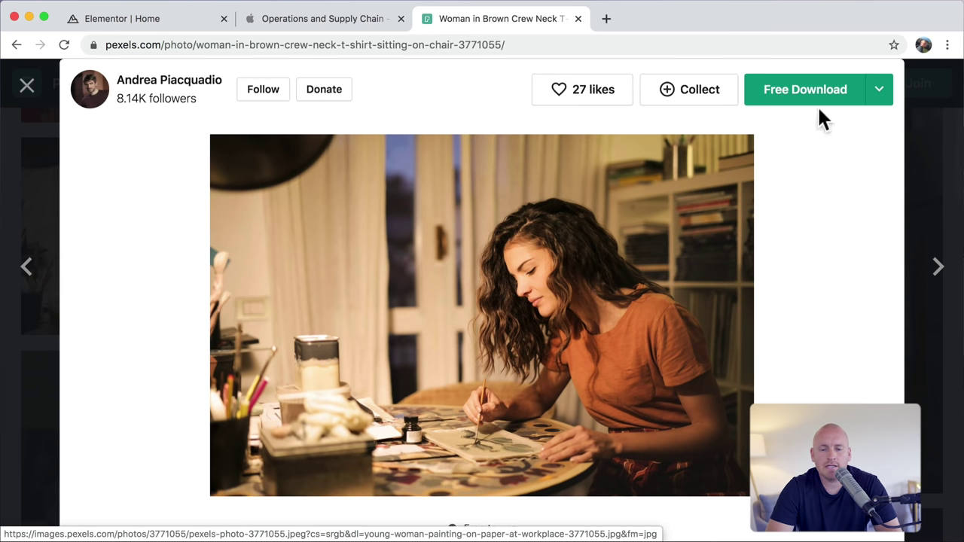
Step: Download the photo at the Large 1920 x 1280 size
left_click(883, 93)
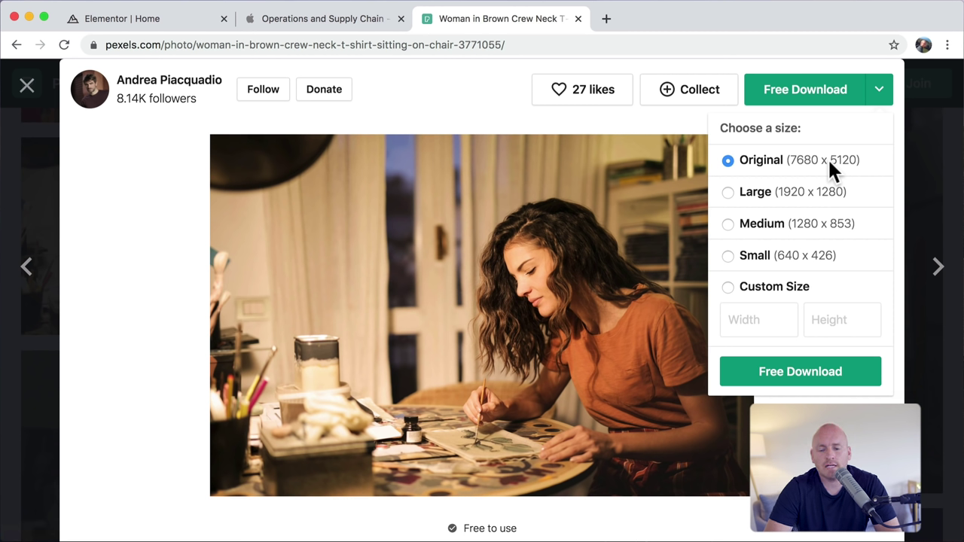
left_click(749, 191)
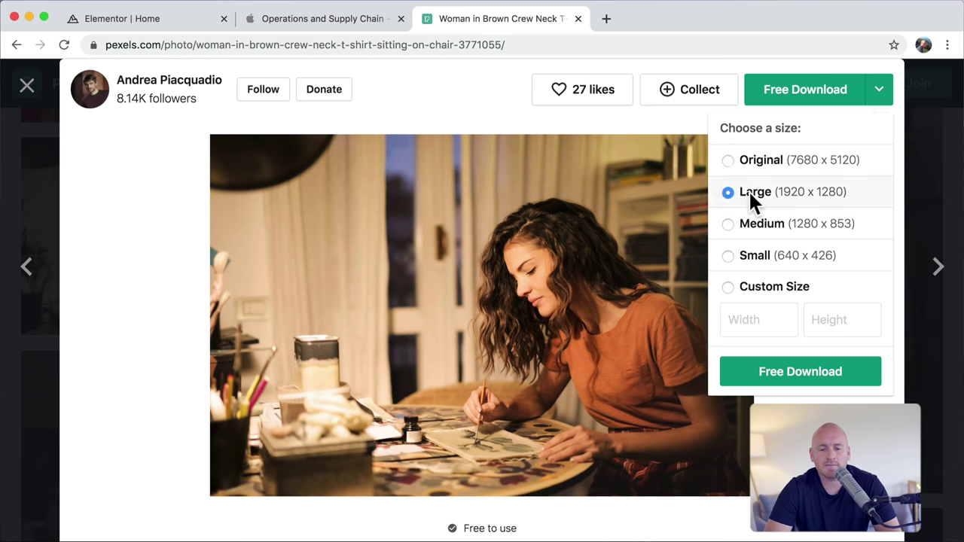
left_click(800, 376)
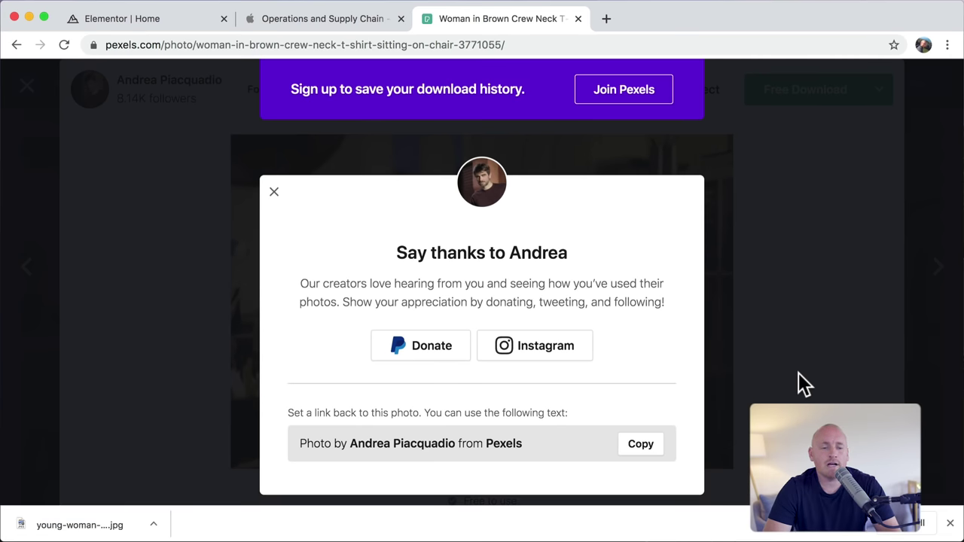
Step: Upload the downloaded woman-painting JPG and set it as the image section's background
left_click(140, 19)
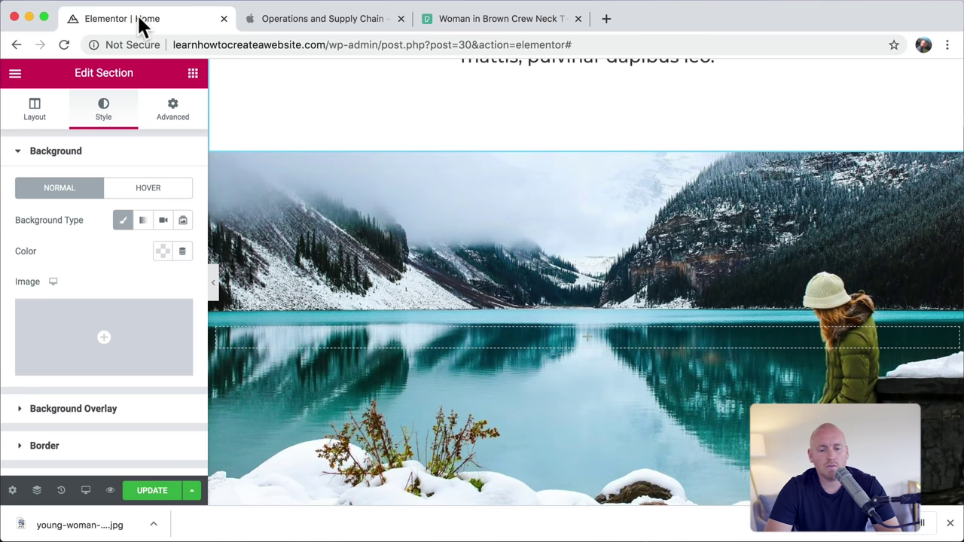
scroll(559, 331, "down", 1)
scroll(559, 332, "down", 3)
scroll(559, 332, "up", 3)
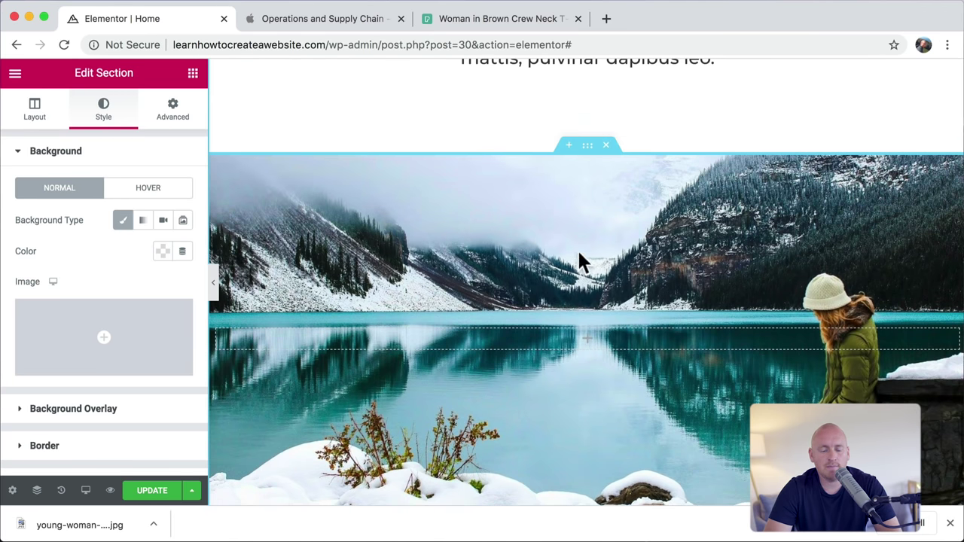
left_click(588, 146)
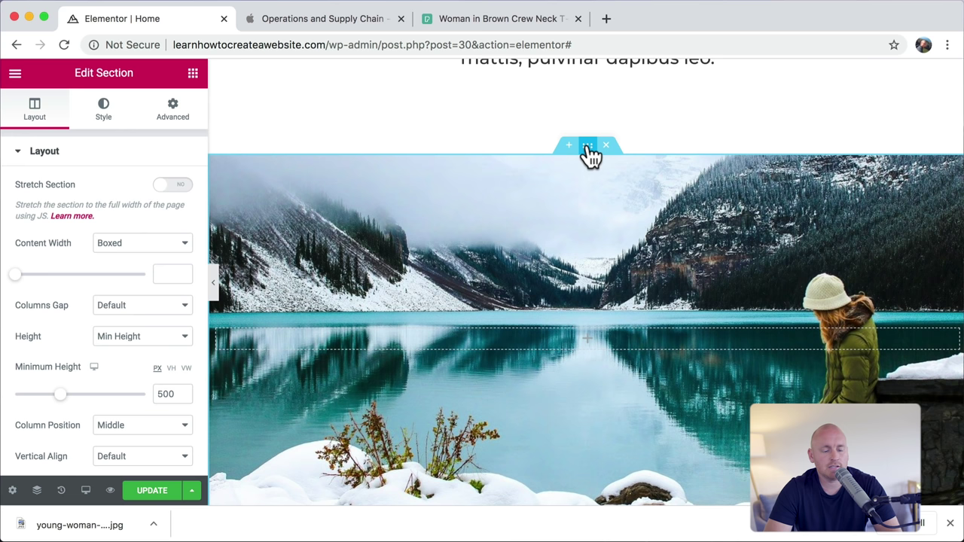
left_click(108, 118)
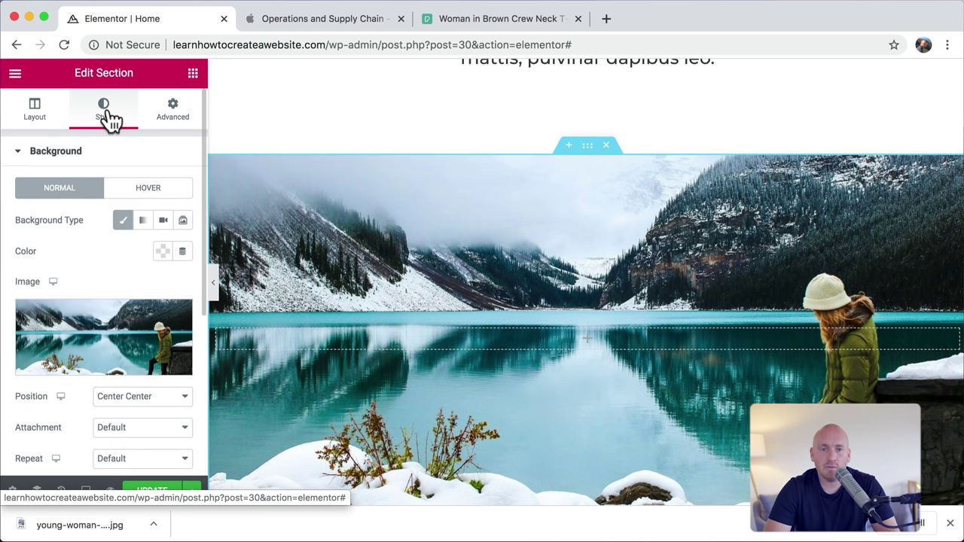
left_click(113, 320)
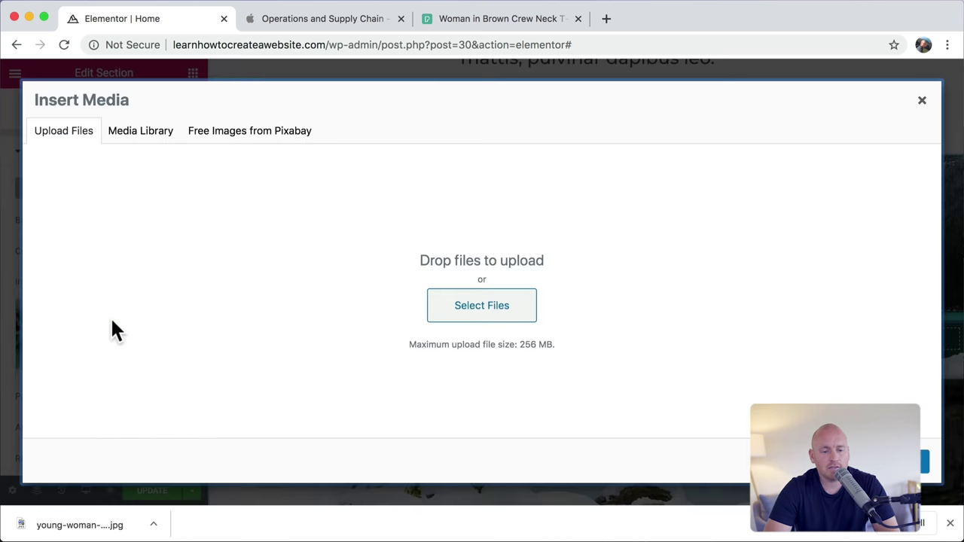
left_click_drag(79, 525, 476, 305)
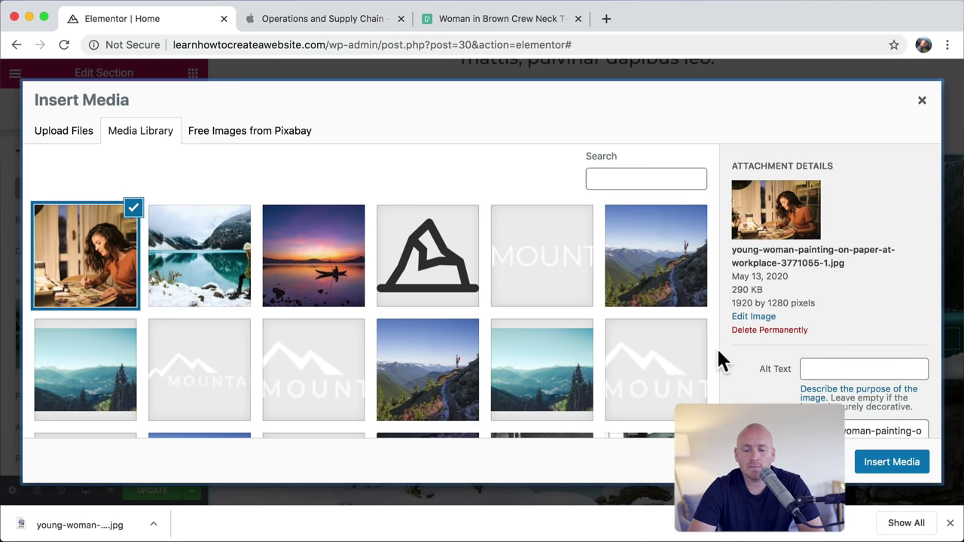
left_click(881, 465)
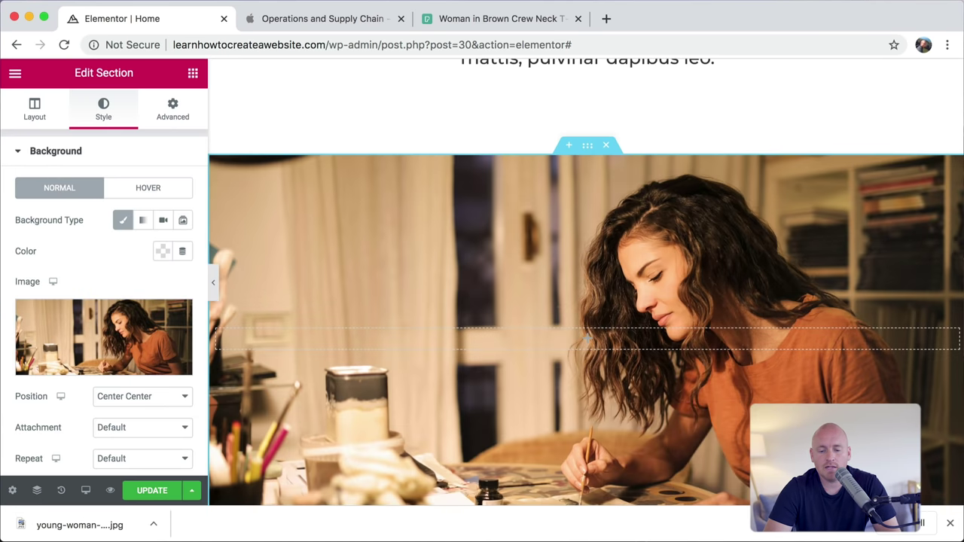
Step: Add a centered Heading widget to the image section reading 'jen is going places'
left_click(950, 524)
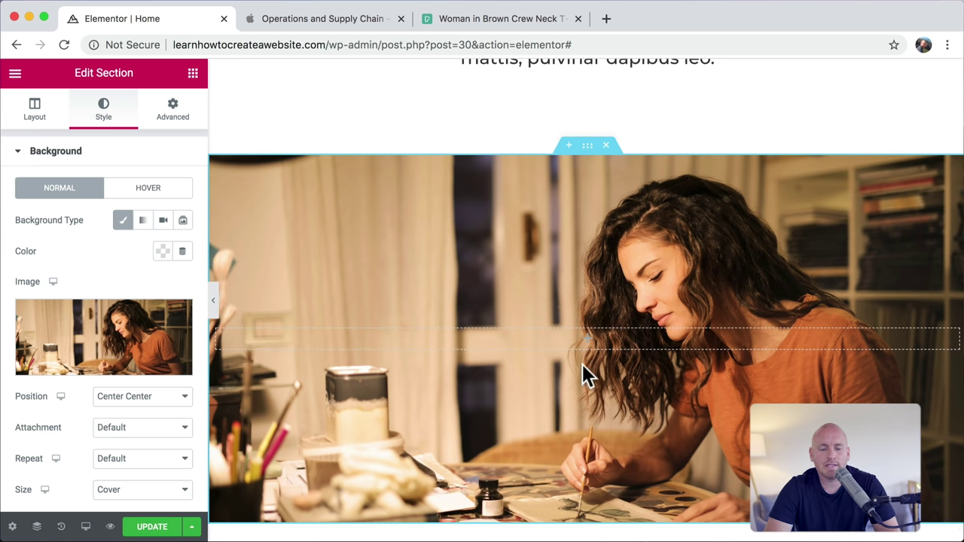
left_click(193, 74)
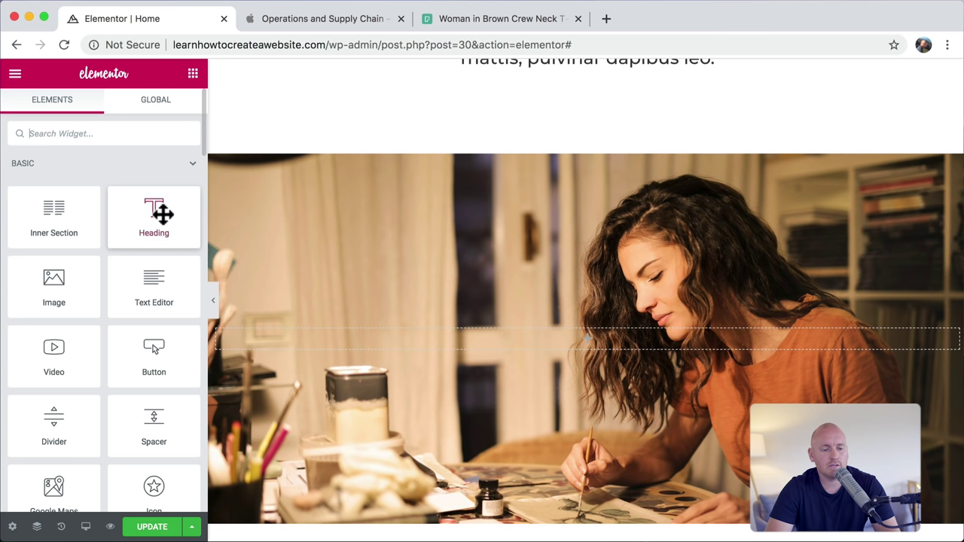
left_click_drag(163, 215, 534, 333)
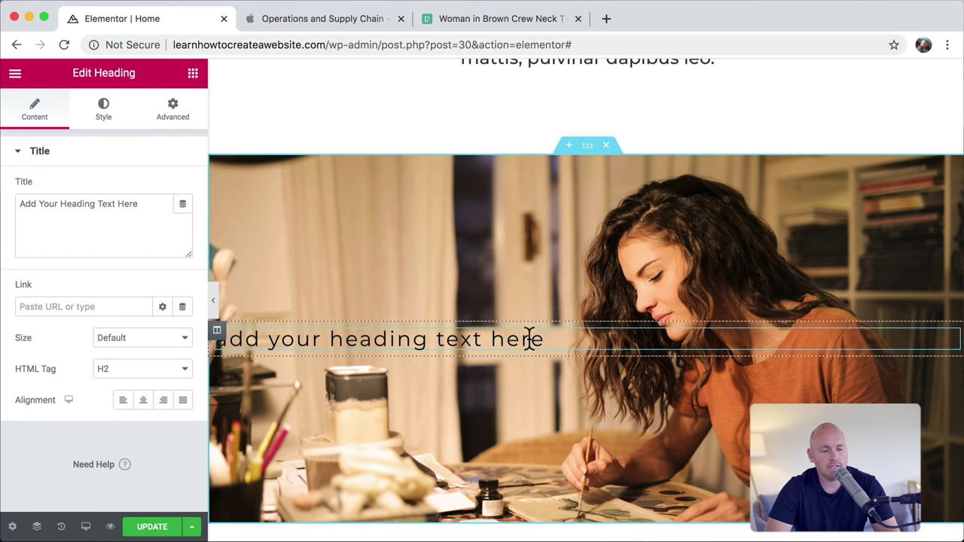
left_click(143, 400)
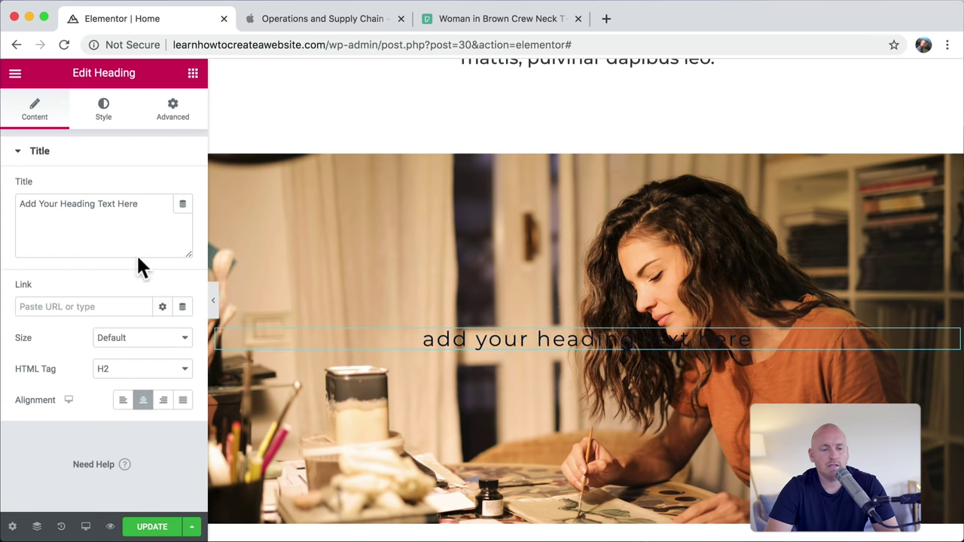
left_click(148, 206)
key("super+a")
type("jen")
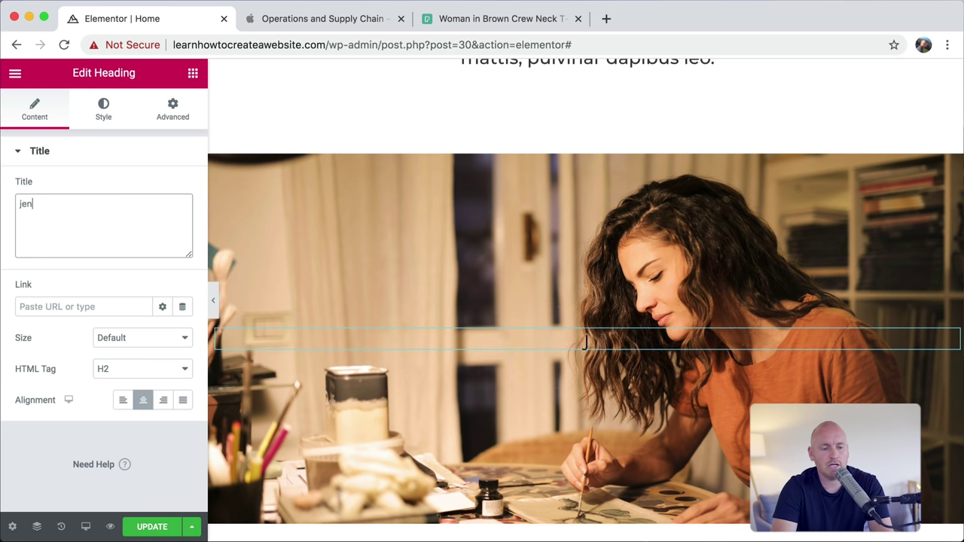
type(" is going ")
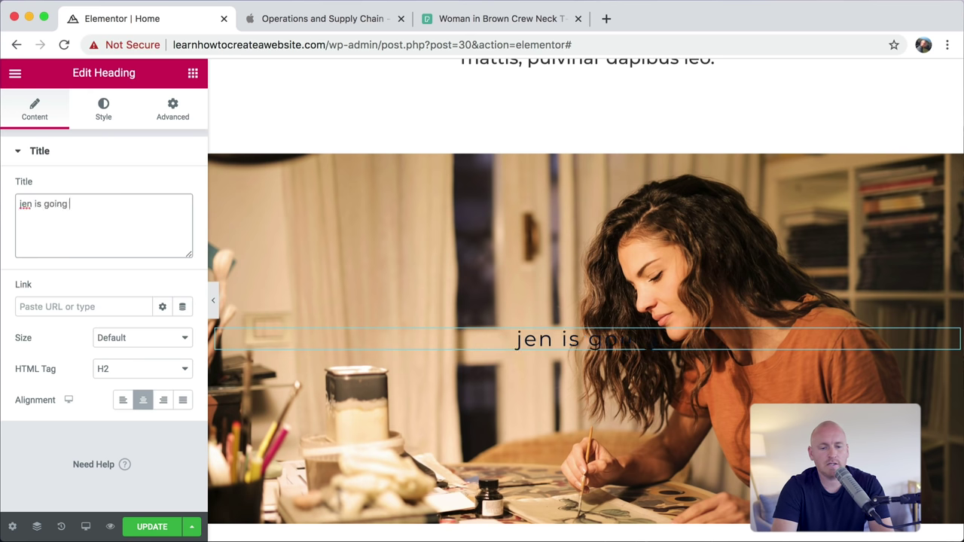
type("places")
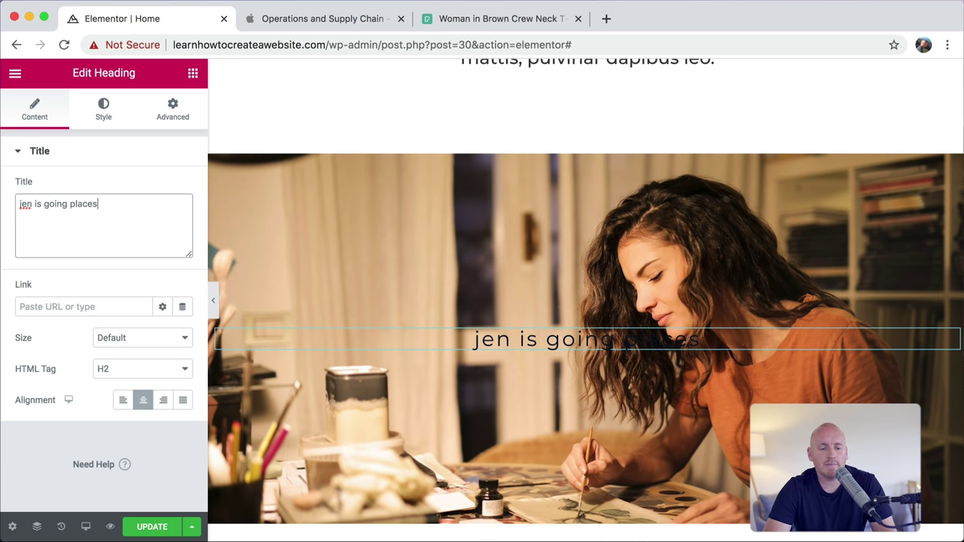
Step: Make the heading text white (#FFFFFF) with typography weight 600
left_click(104, 110)
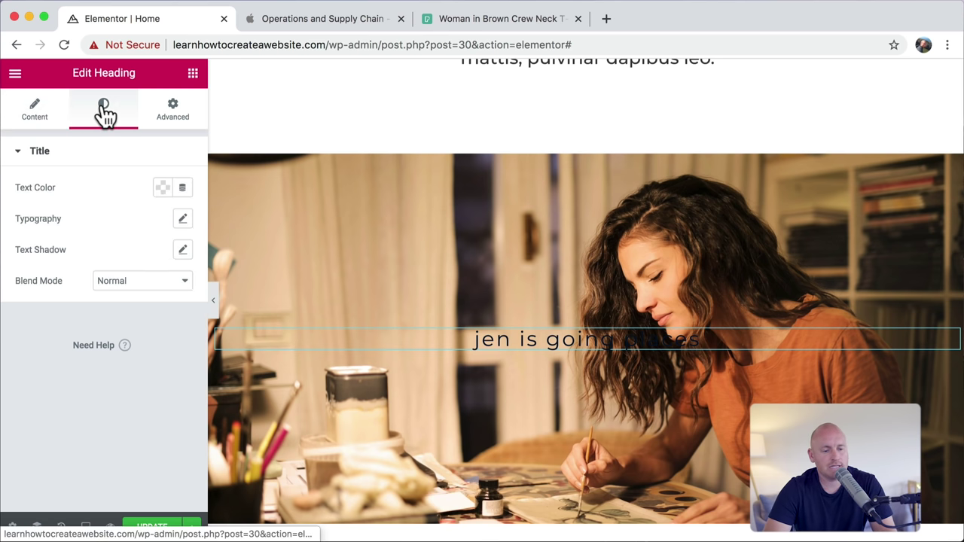
left_click(162, 188)
left_click(157, 272)
left_click_drag(125, 273, 40, 243)
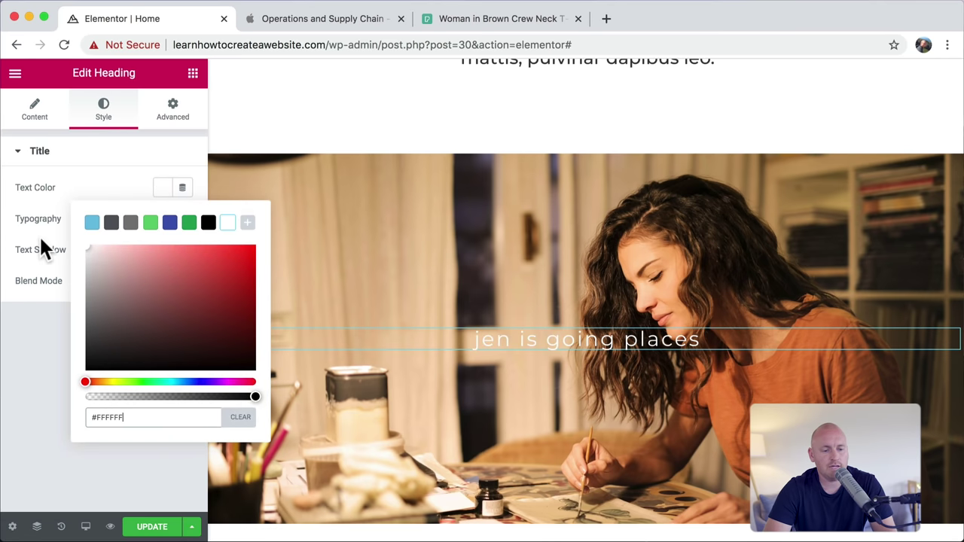
left_click(121, 172)
left_click(182, 220)
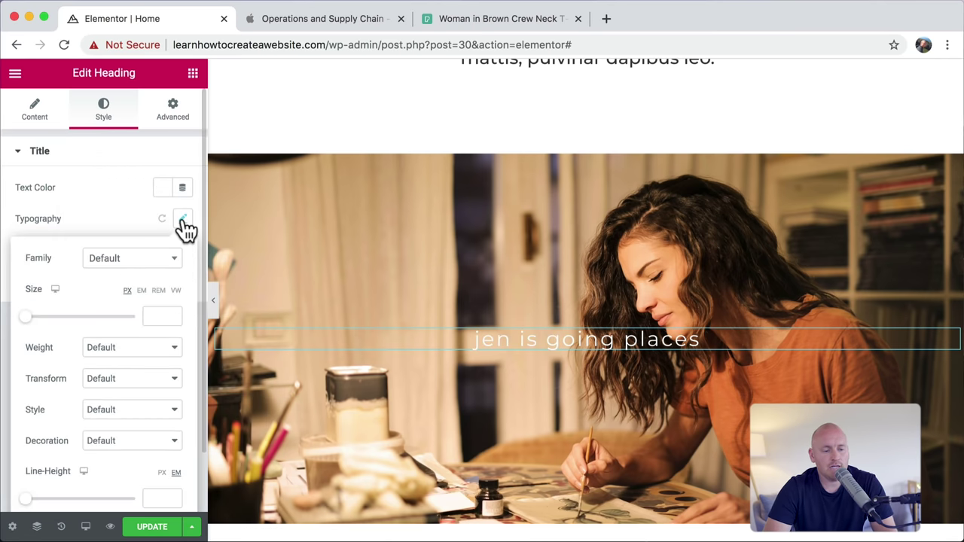
left_click(162, 347)
left_click(139, 296)
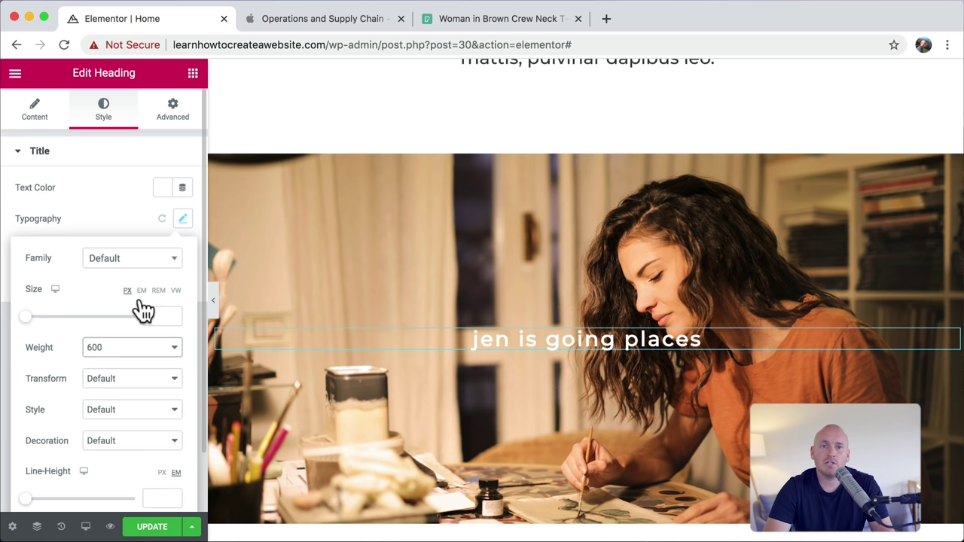
Step: Select the image section and bring up its background position choices
mouse_move(468, 253)
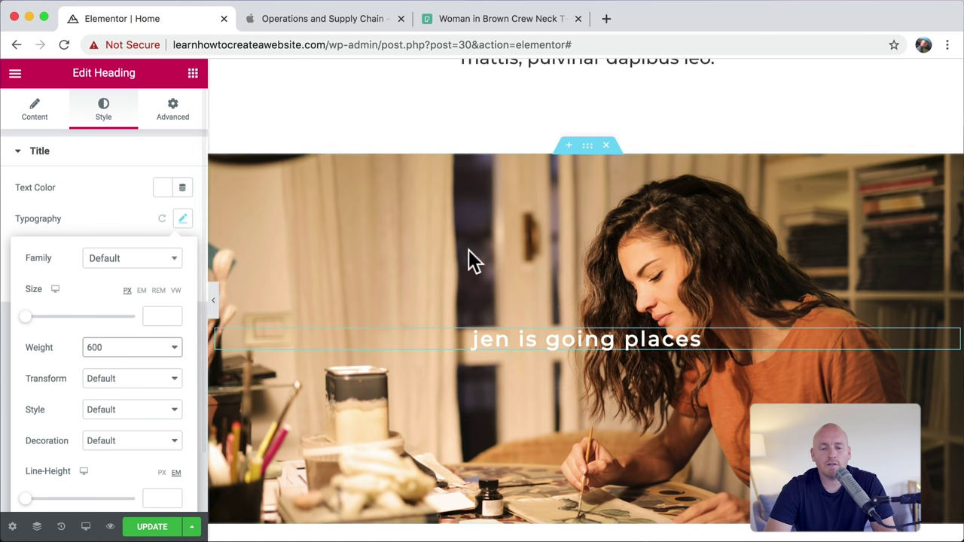
left_click(588, 147)
left_click(148, 397)
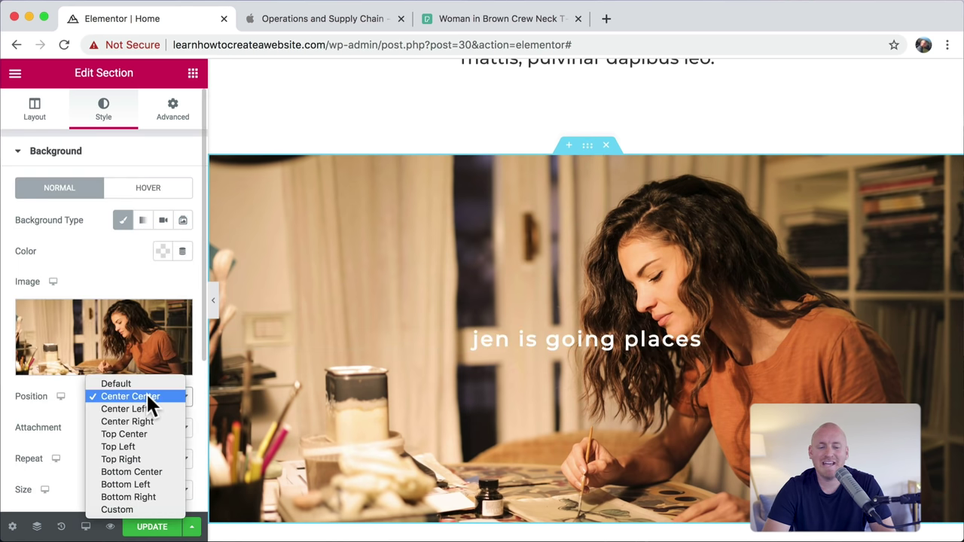
Step: Set the background position to Bottom Center and add a Classic black (#000000) overlay
left_click(153, 471)
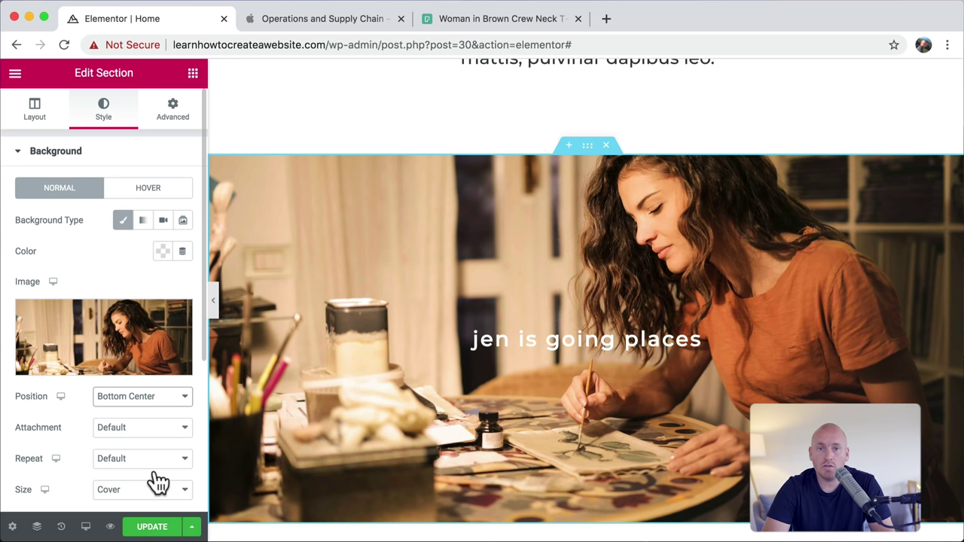
scroll(125, 420, "down", 5)
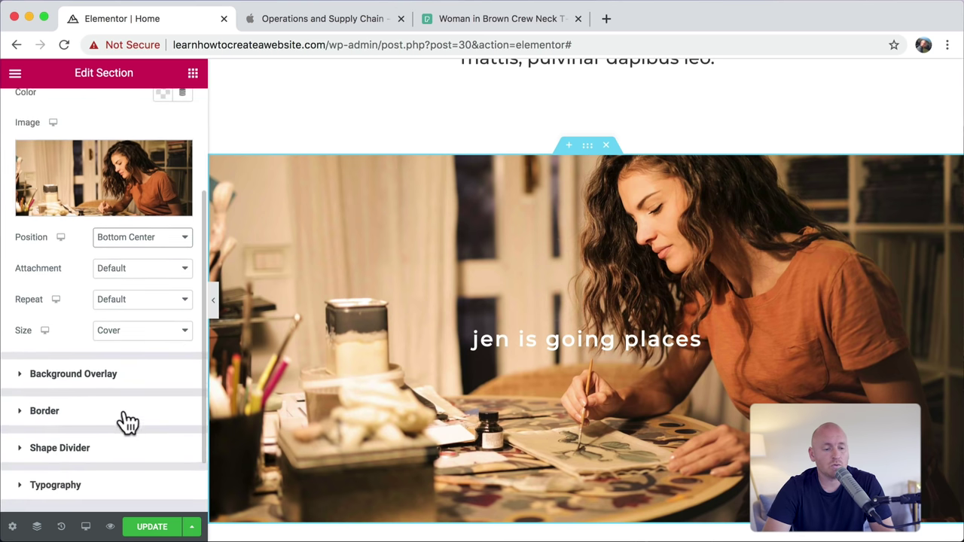
left_click(111, 370)
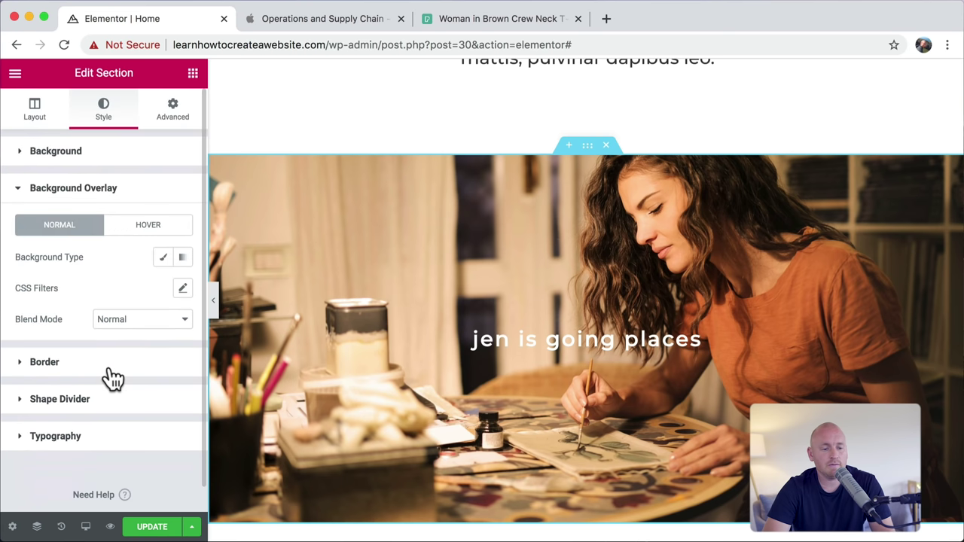
left_click(164, 259)
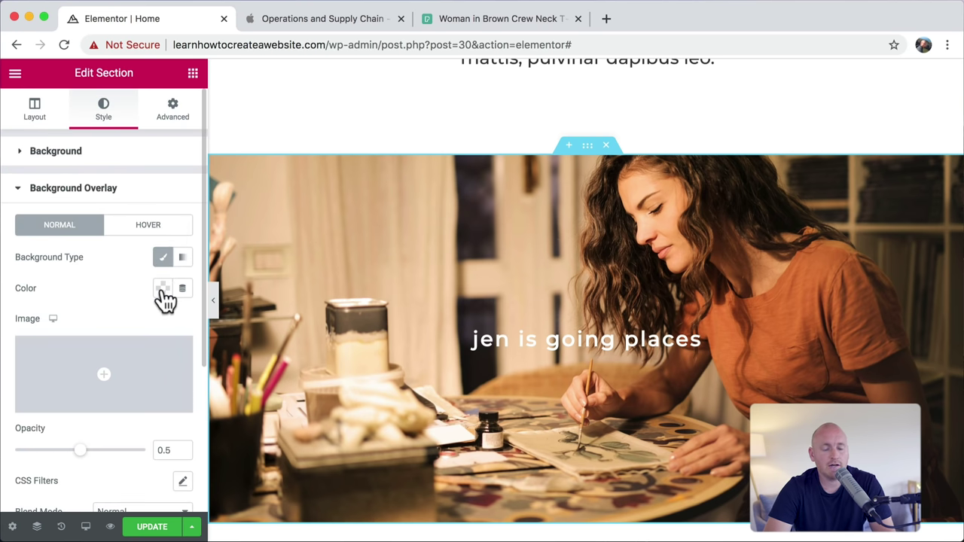
left_click(163, 289)
left_click_drag(260, 279, 189, 344)
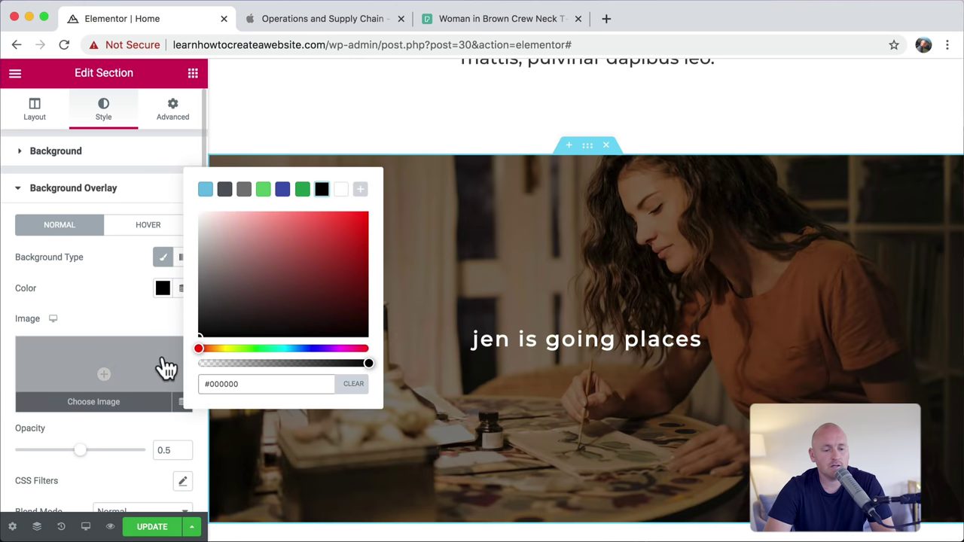
left_click(119, 296)
Step: Lower the overlay opacity to 0.39, then return to the Apple Jobs page
scroll(118, 305, "down", 3)
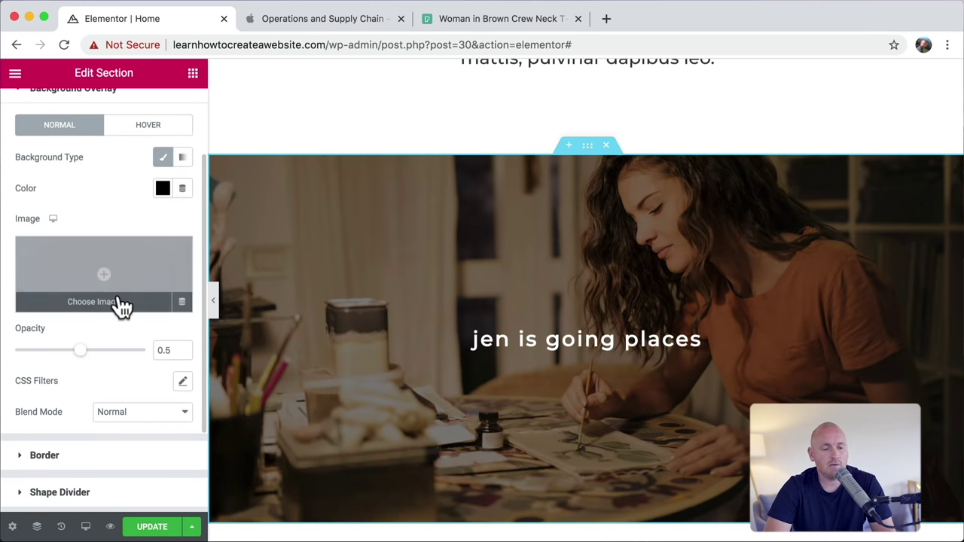
left_click_drag(83, 362, 70, 364)
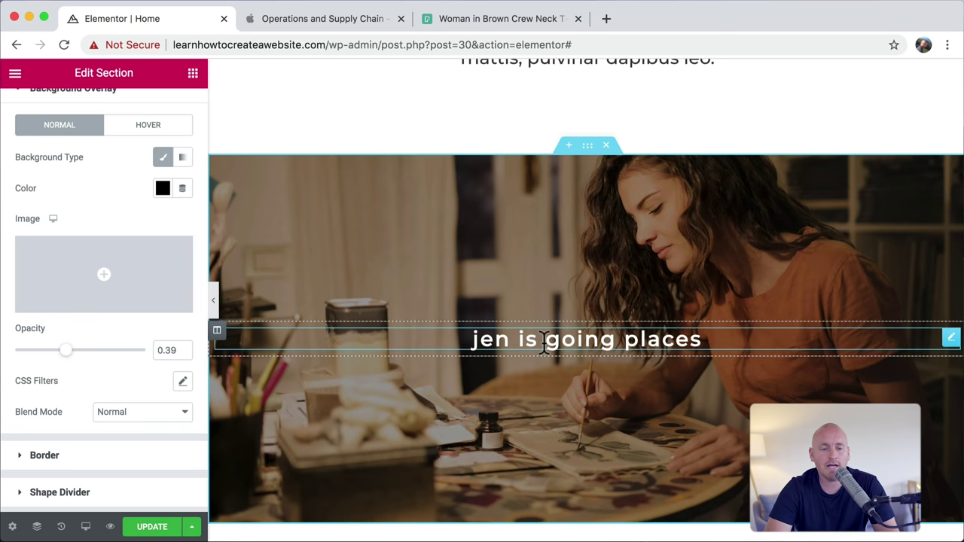
left_click(336, 28)
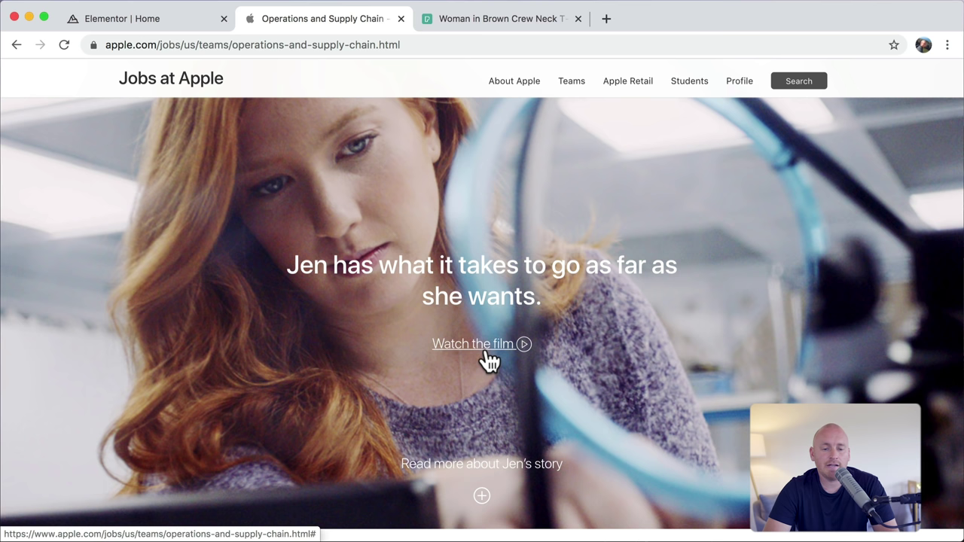
Step: Close the Pexels stock-photo tab and return to the 'Elementor | Home' editor tab
left_click(578, 18)
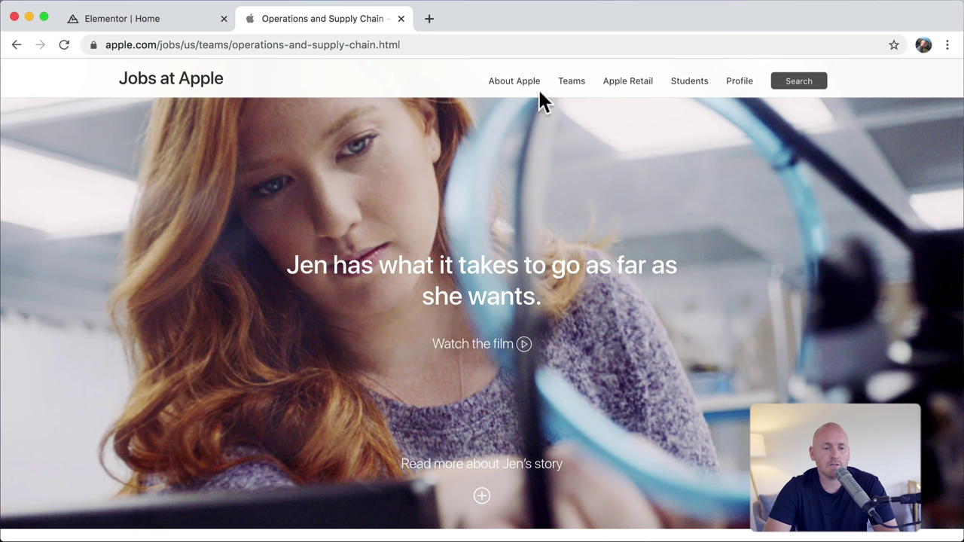
left_click(146, 16)
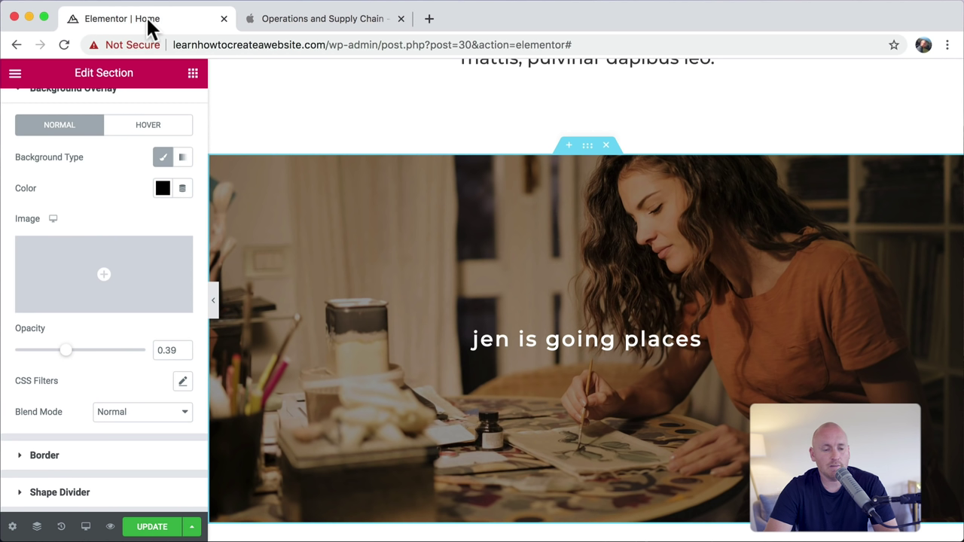
Step: Add a centered Button widget below the 'jen is going places' heading with white text
left_click(194, 75)
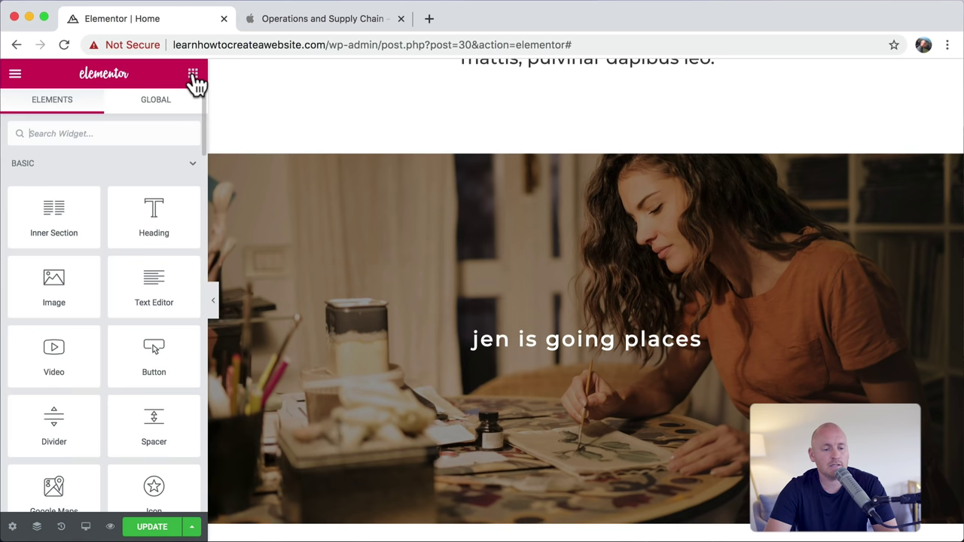
left_click_drag(154, 354, 587, 356)
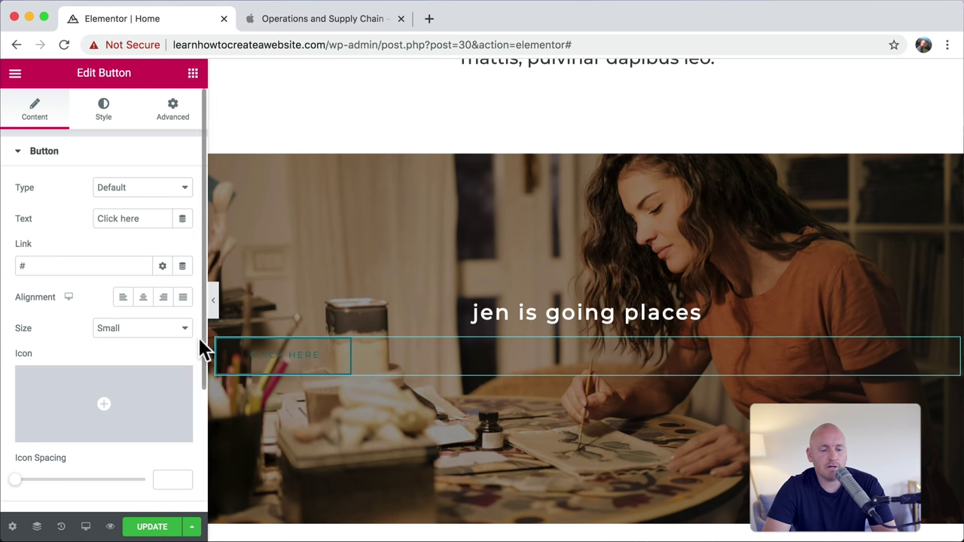
left_click(144, 301)
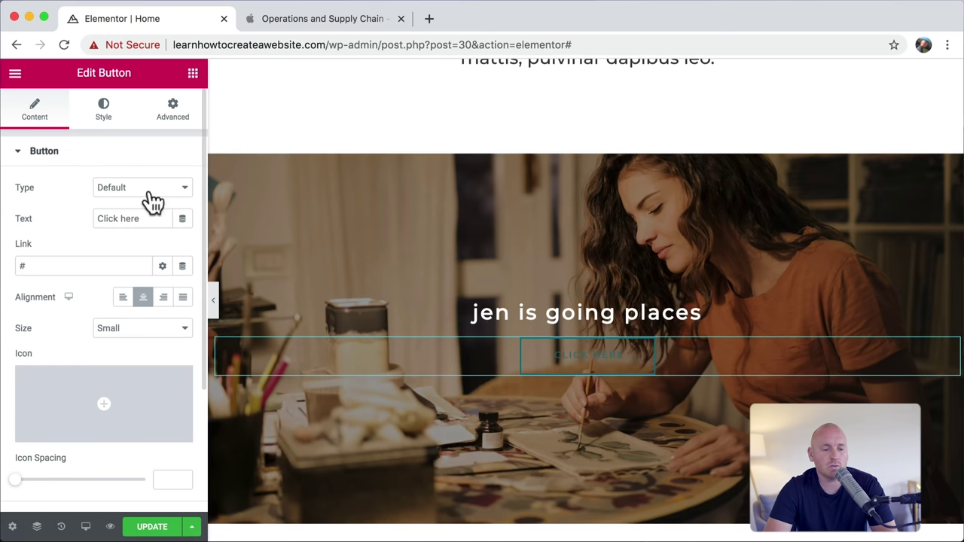
left_click(107, 122)
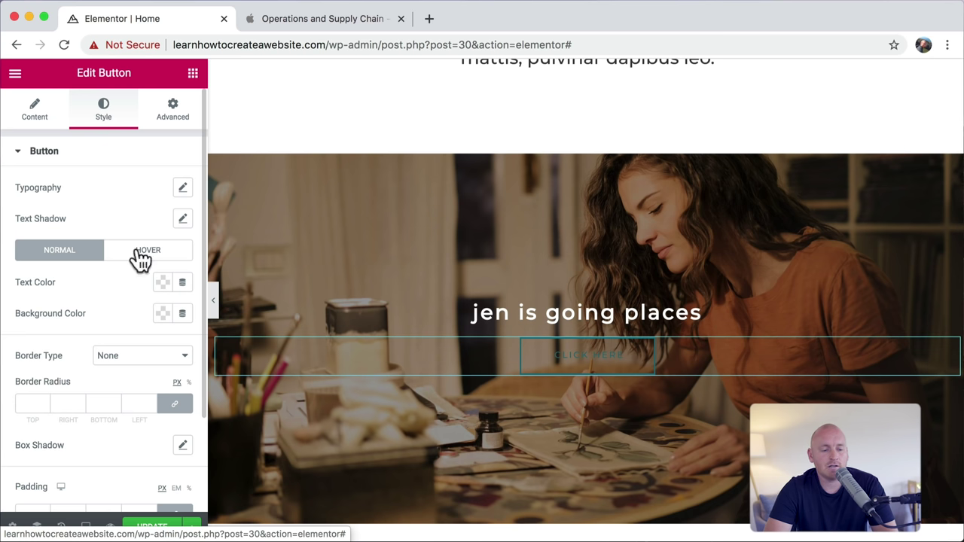
left_click(163, 285)
left_click_drag(155, 400, 30, 316)
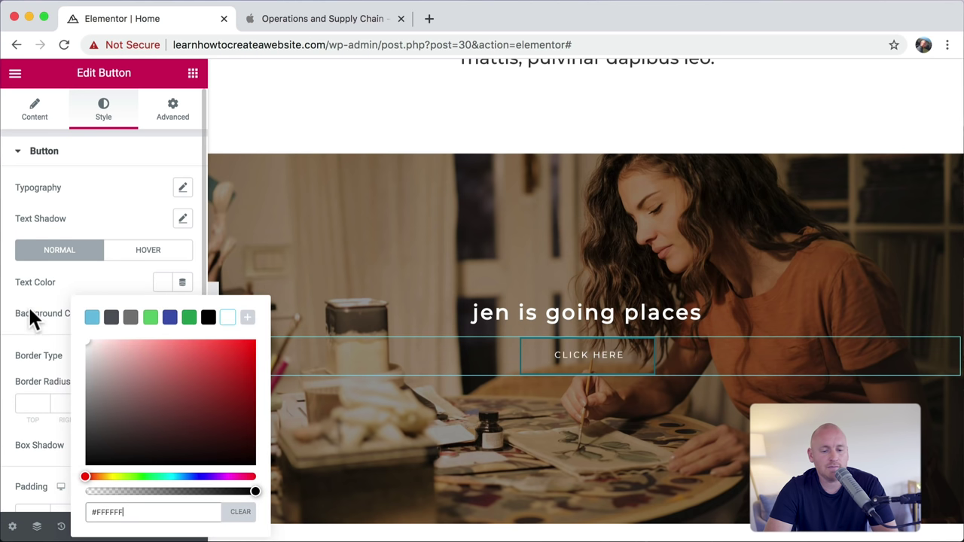
left_click(29, 307)
Step: Give the button a Solid border type with border width 0
left_click(133, 354)
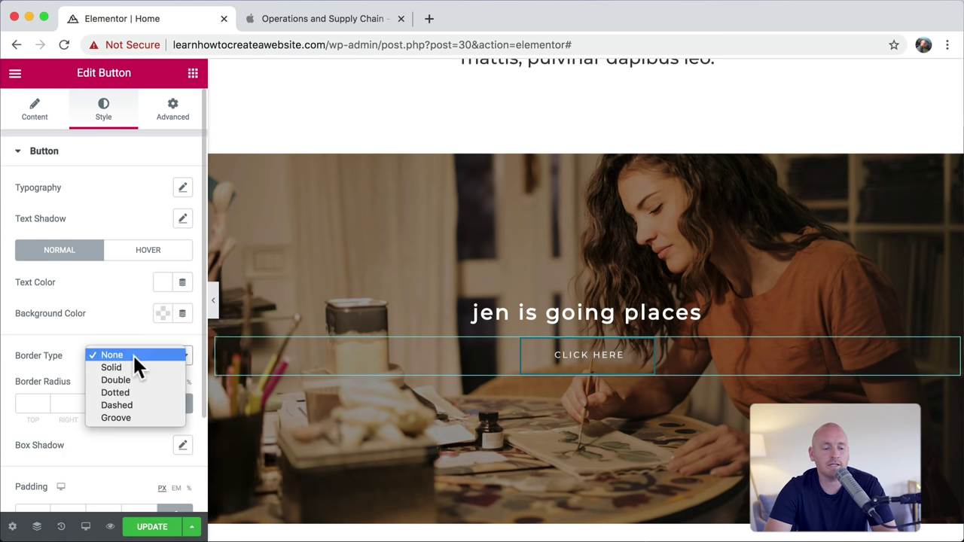
left_click(135, 368)
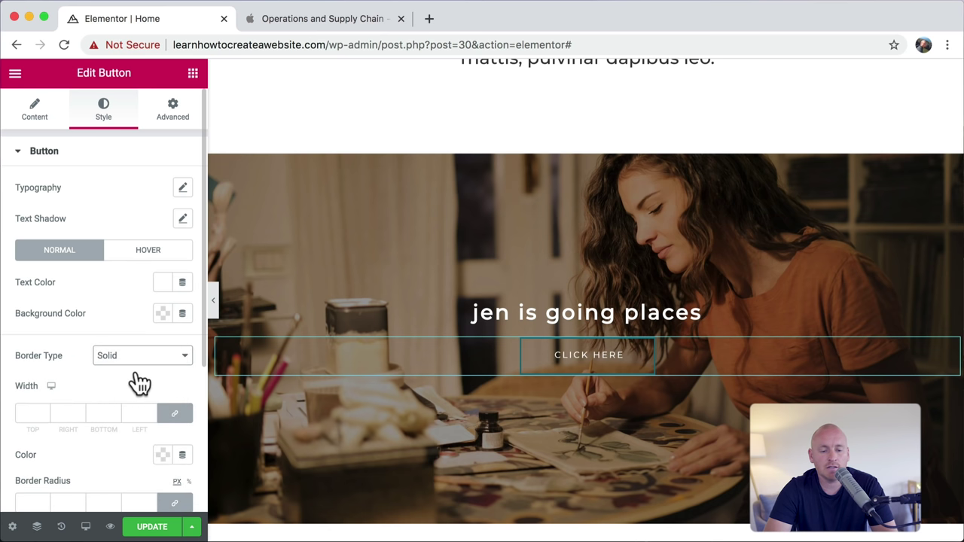
left_click(146, 355)
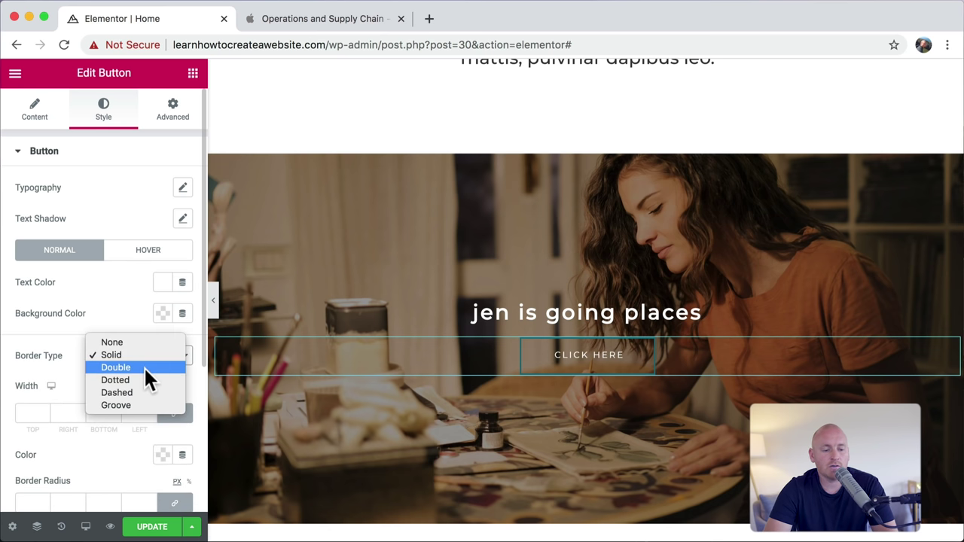
left_click(136, 342)
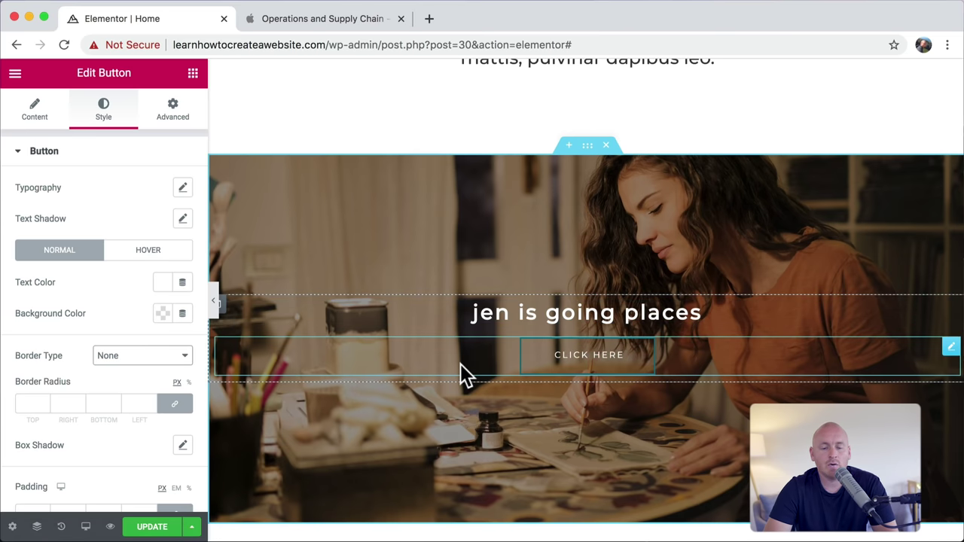
left_click(165, 354)
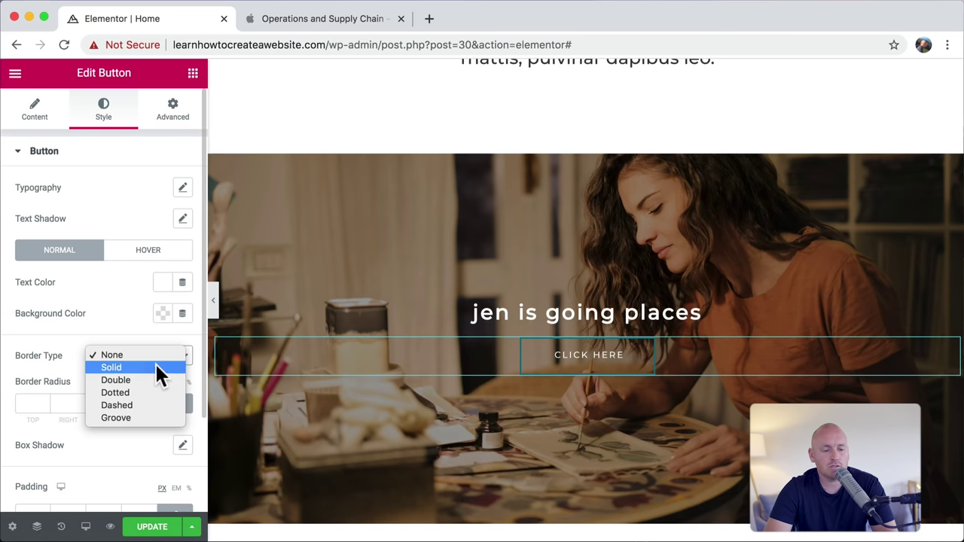
left_click(112, 367)
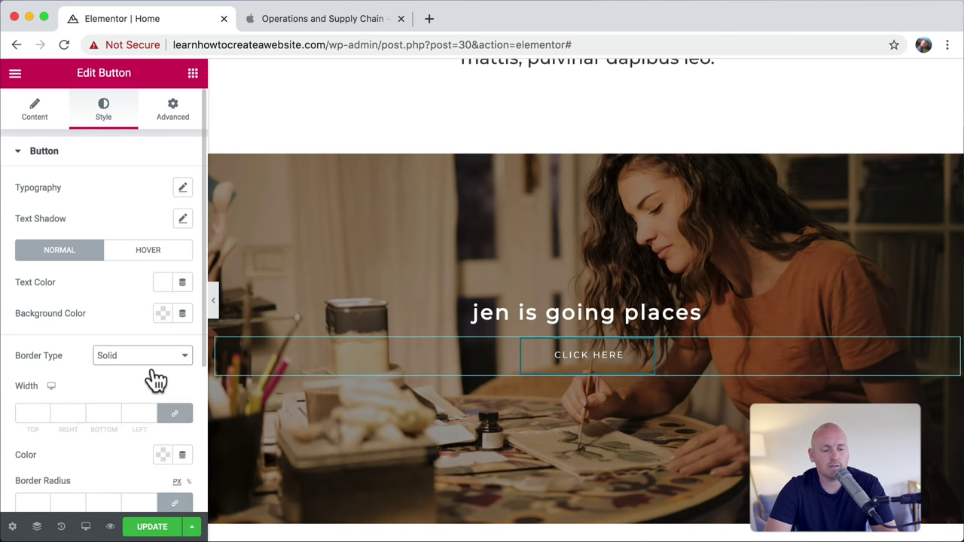
left_click(29, 413)
type("0")
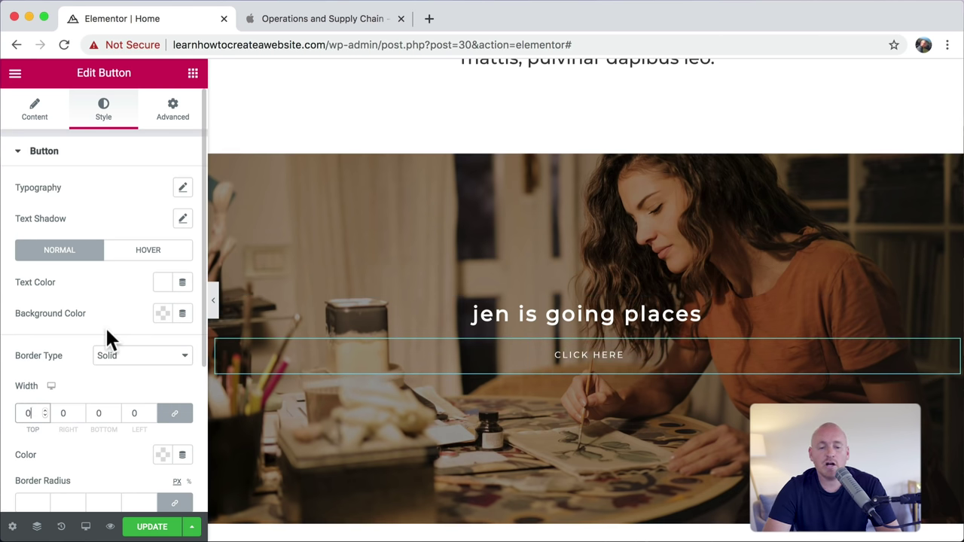
left_click(32, 111)
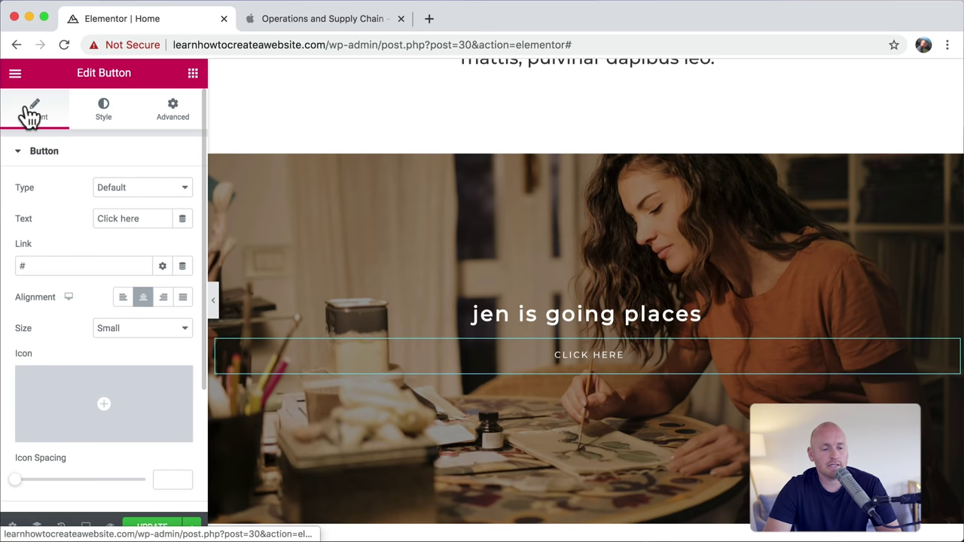
Step: Change the button text to 'Watch The Video', link it to Contact, and compare with the Apple page
double_click(122, 219)
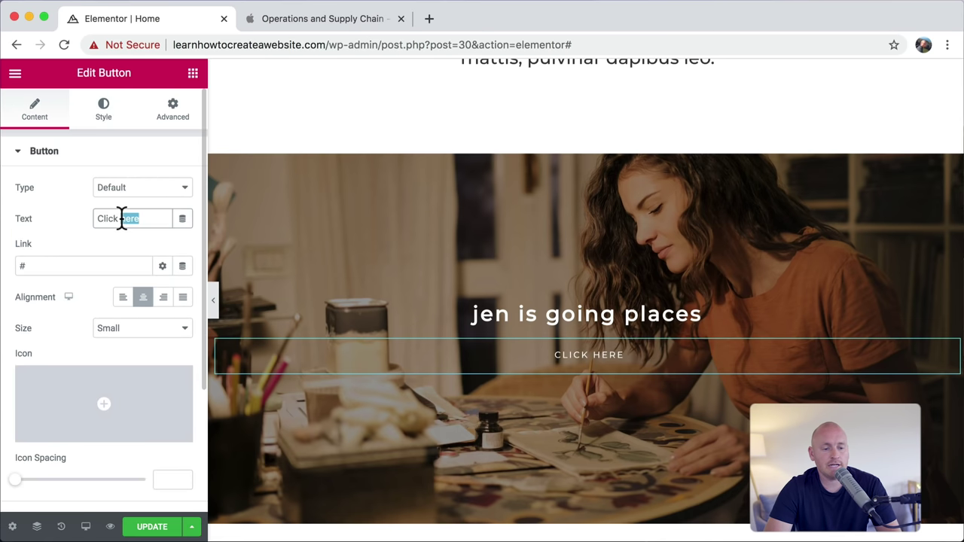
type("Wat")
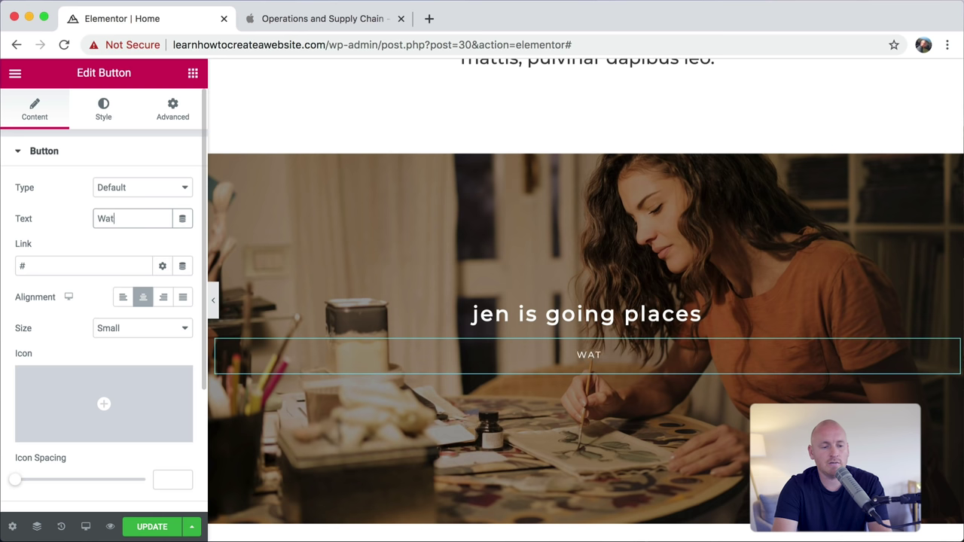
type("ch The Video")
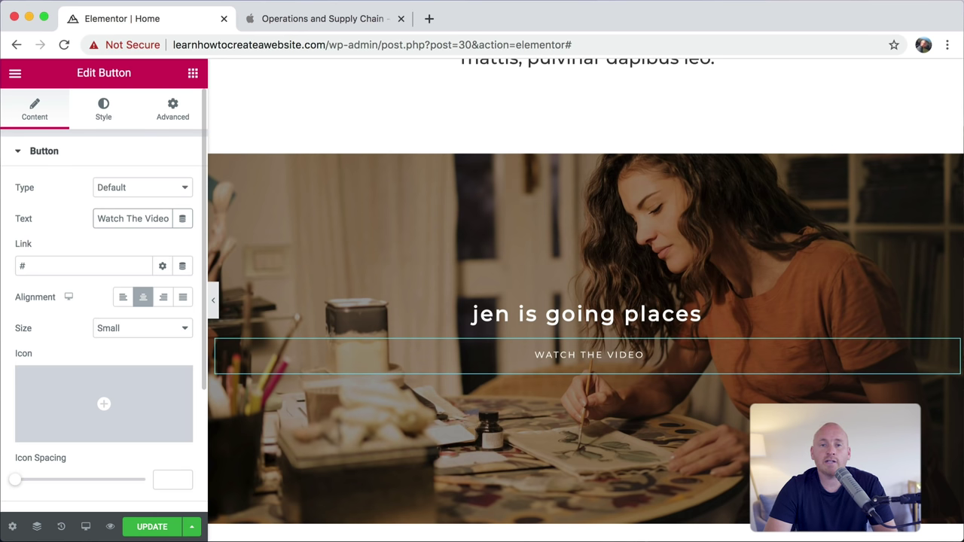
double_click(52, 267)
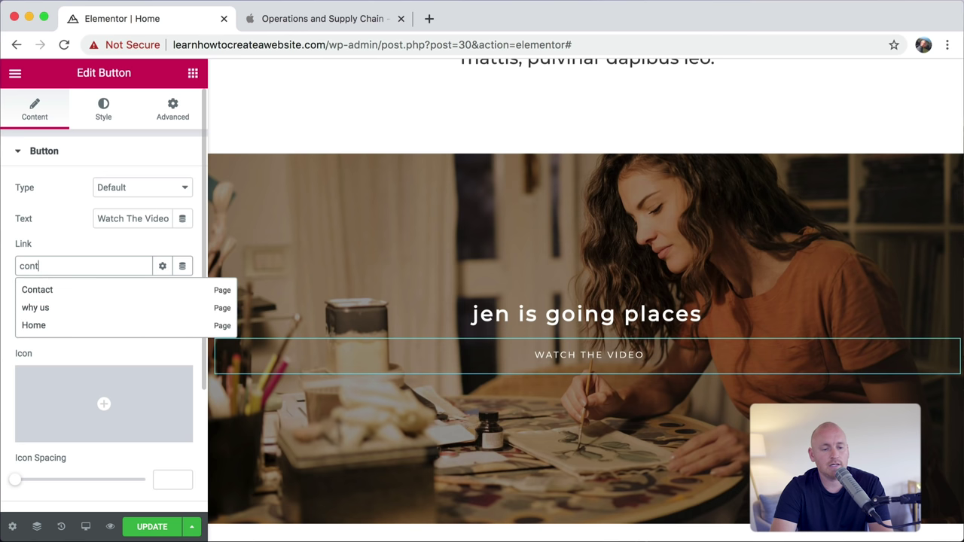
left_click(43, 293)
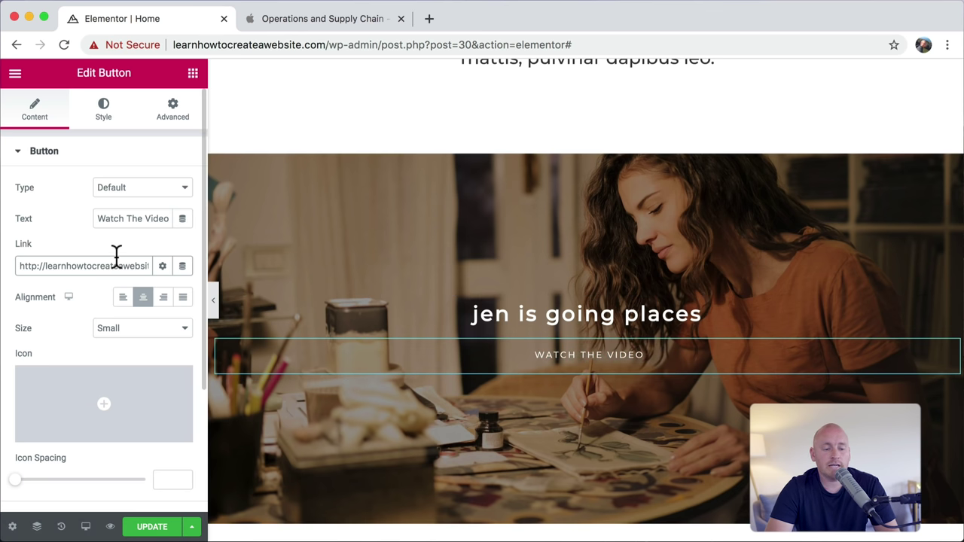
left_click(334, 18)
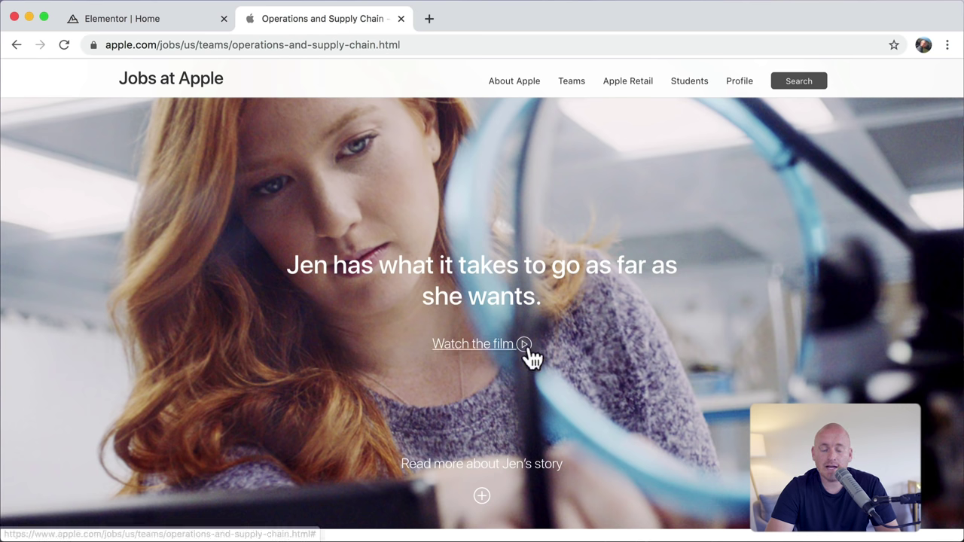
left_click(125, 19)
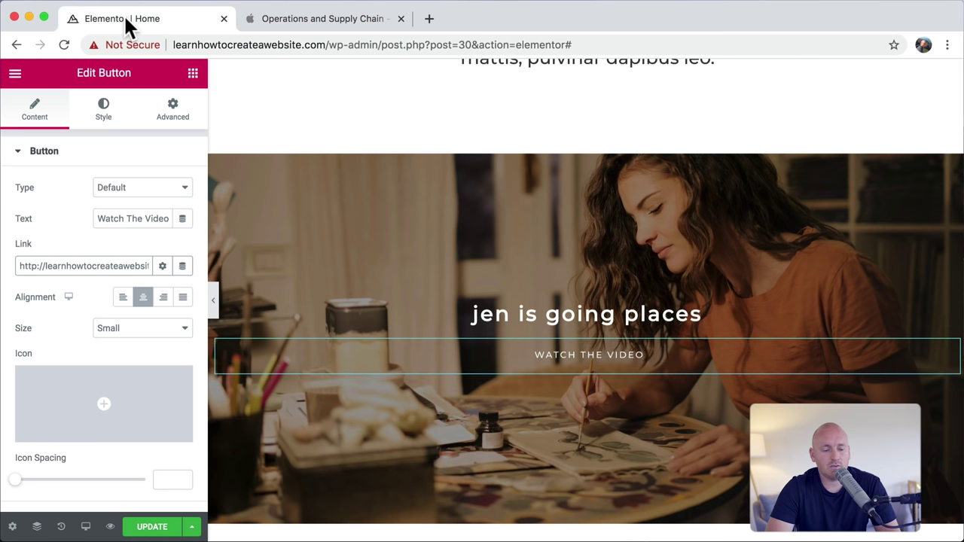
Step: Insert the Play circle icon from the Icon Library, positioned after the button text
left_click(128, 407)
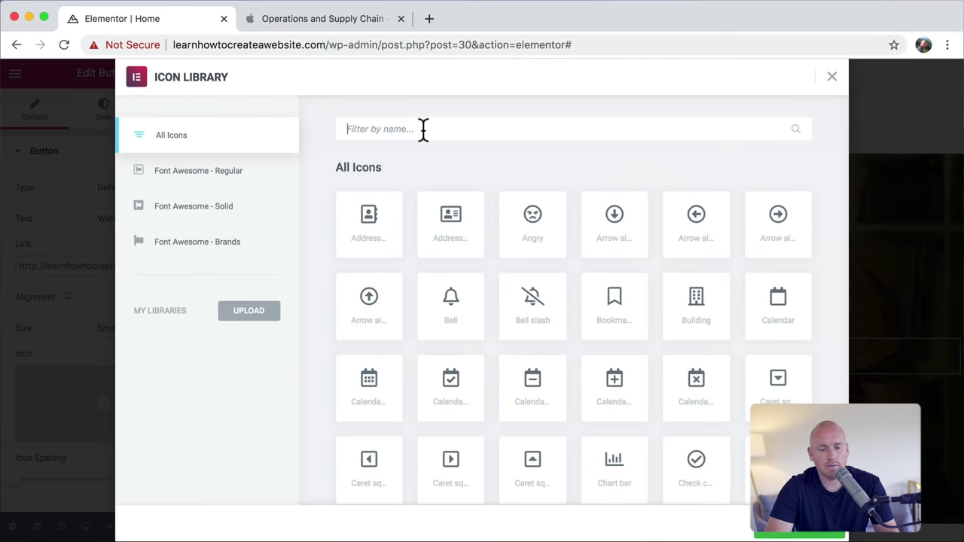
type("play")
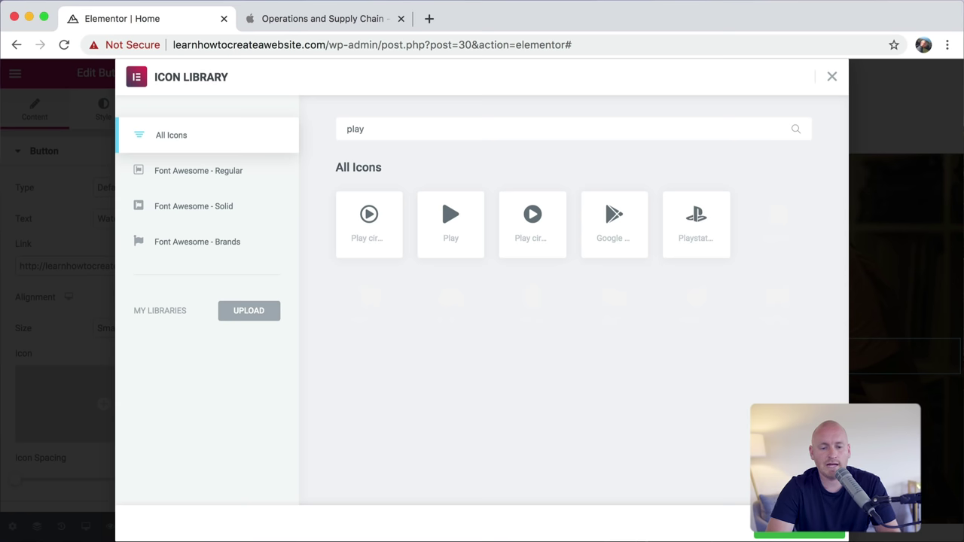
left_click(369, 228)
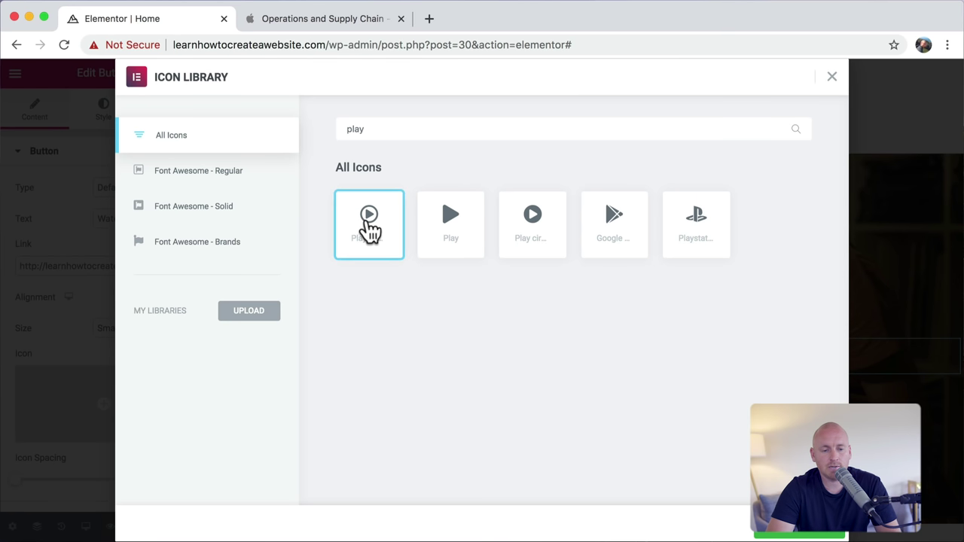
left_click(801, 525)
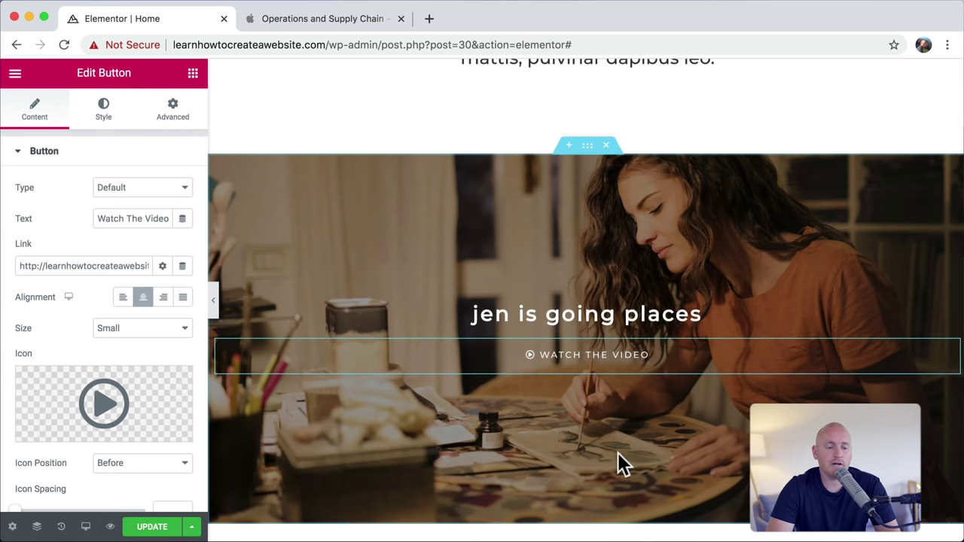
left_click(157, 462)
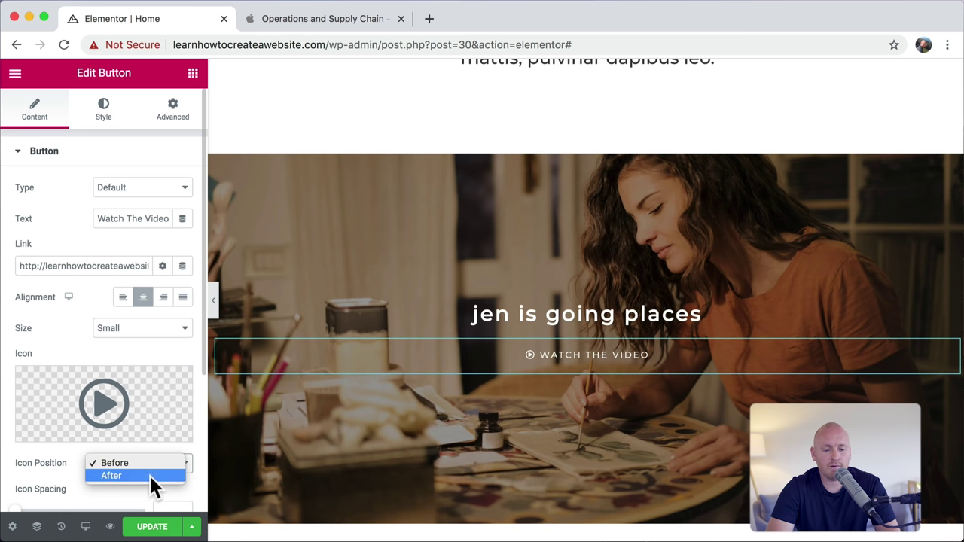
left_click(149, 474)
Step: Increase the button's typography size in the Style settings
left_click(105, 116)
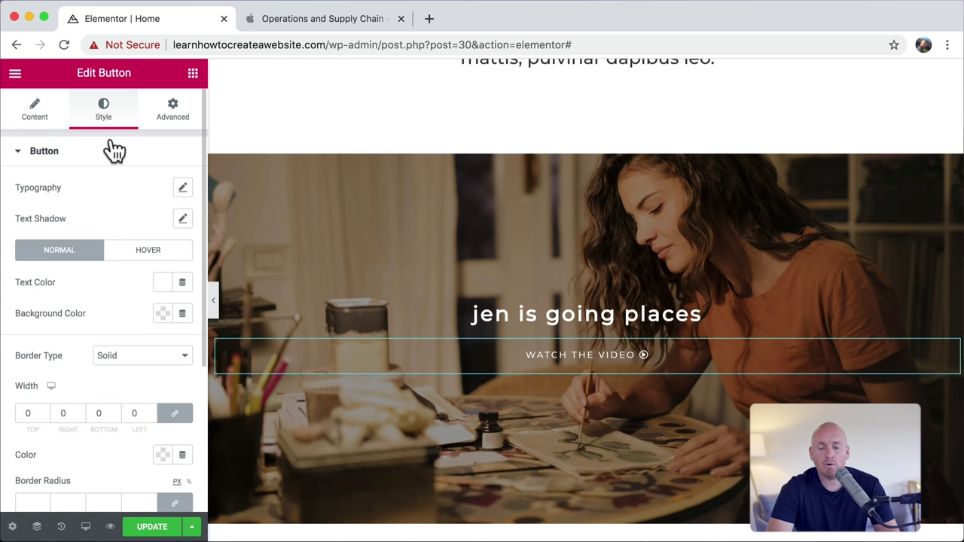
left_click(182, 189)
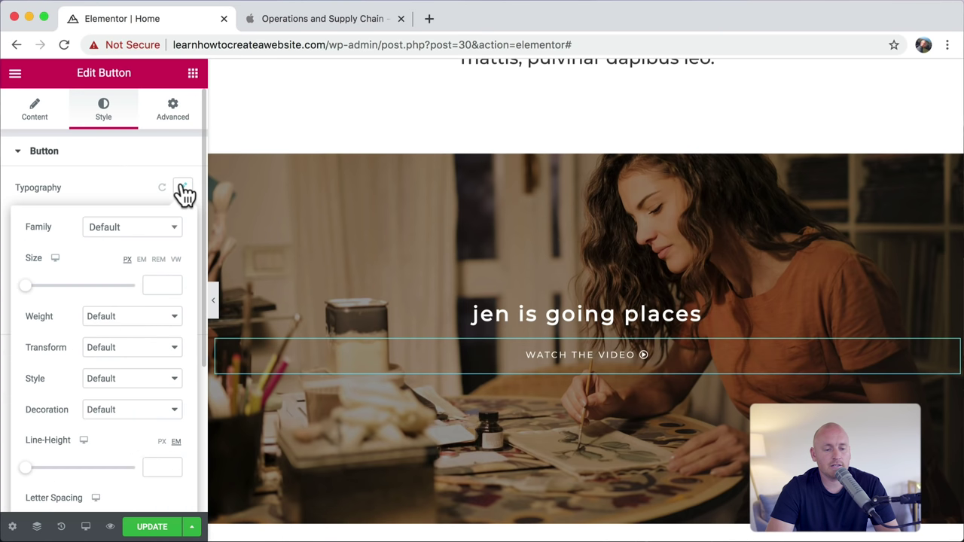
left_click_drag(27, 289, 35, 291)
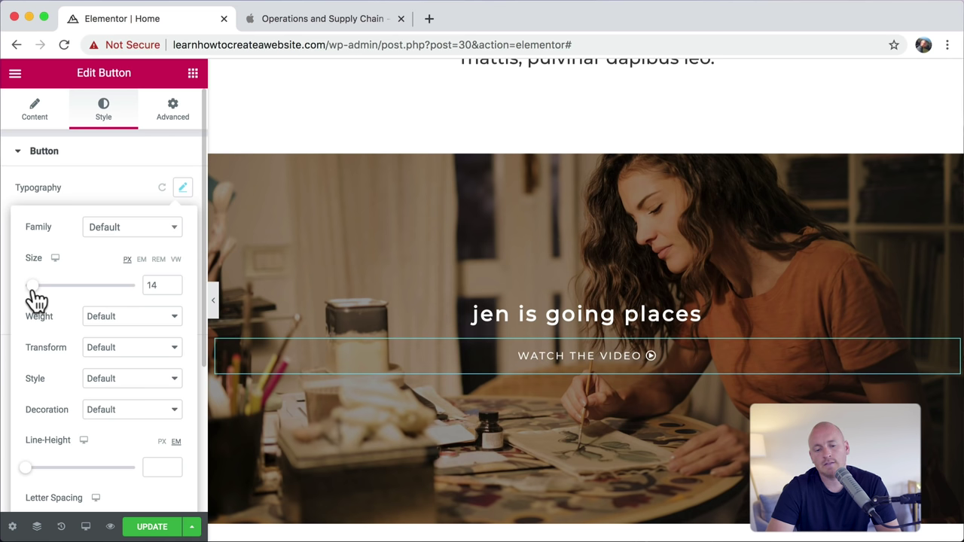
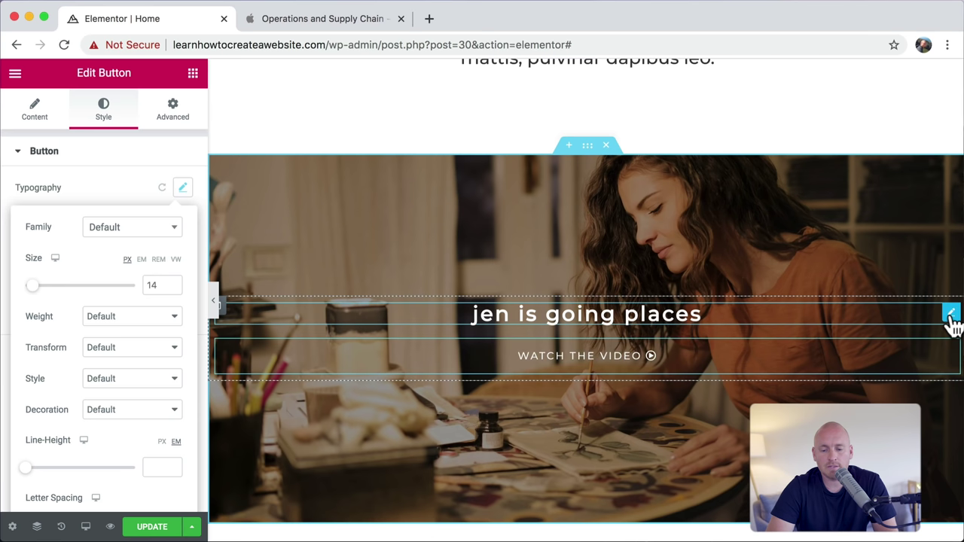
Step: Delete the 'jen is going places' heading and the WATCH THE VIDEO button from the hero section
right_click(950, 314)
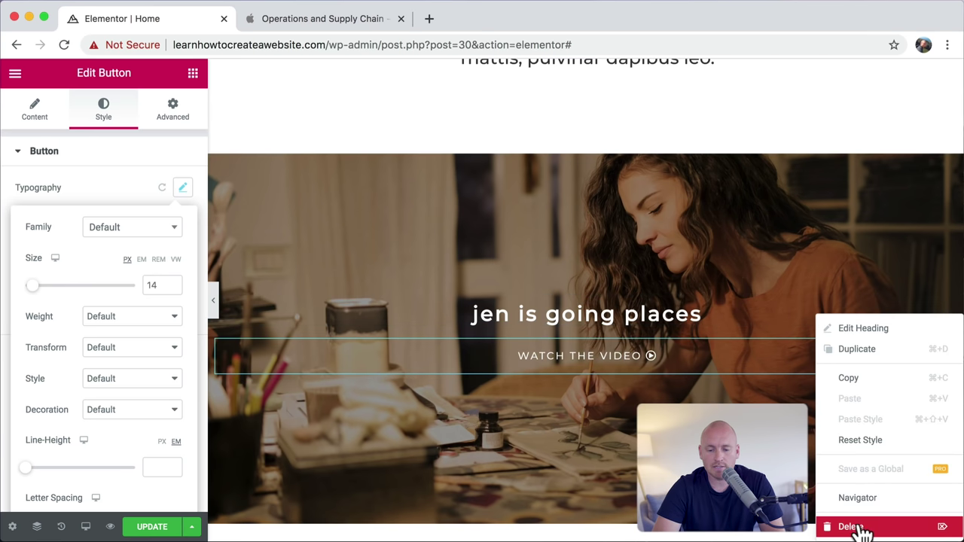
left_click(855, 526)
right_click(623, 345)
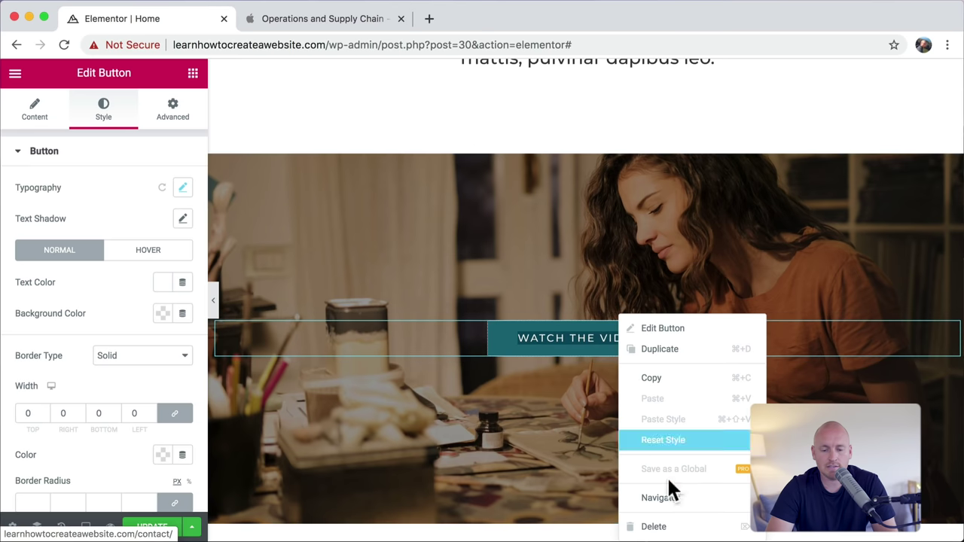
left_click(670, 526)
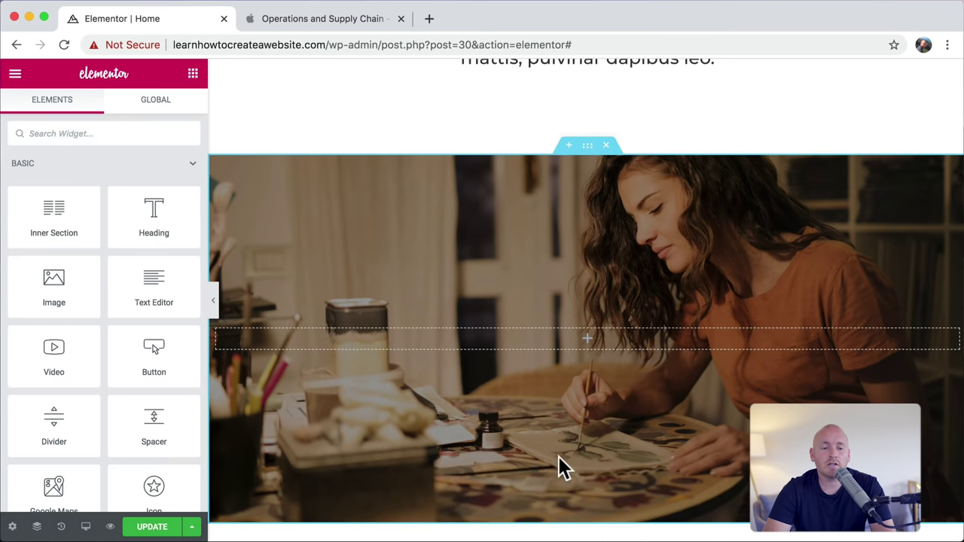
left_click(429, 17)
Step: Go to youtube.com, search for 'mountain' and open The Mountain video
type("youtube.com")
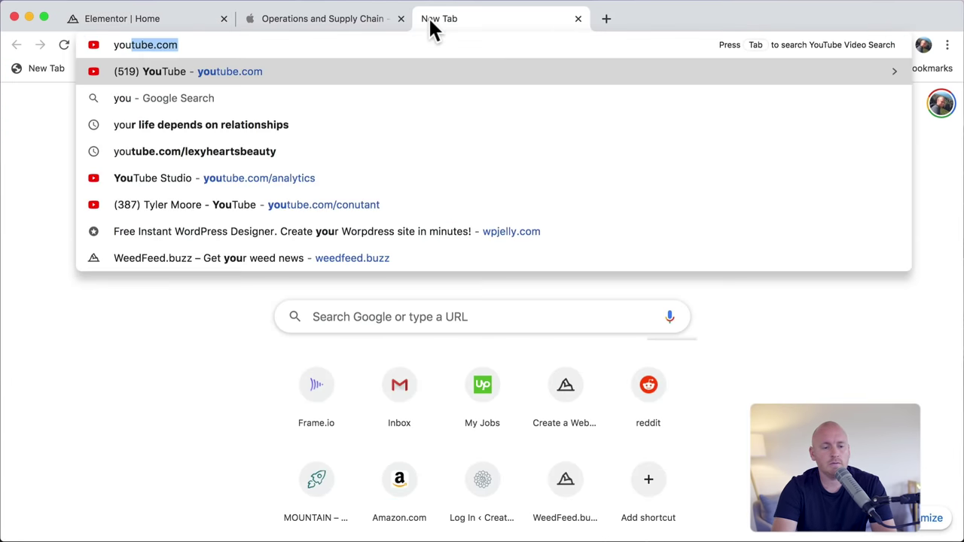
key("Return")
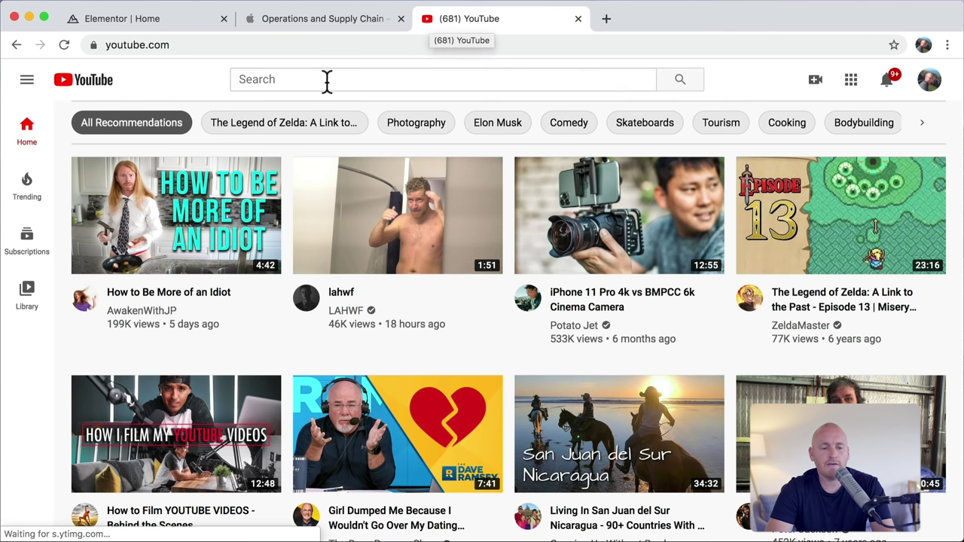
left_click(327, 81)
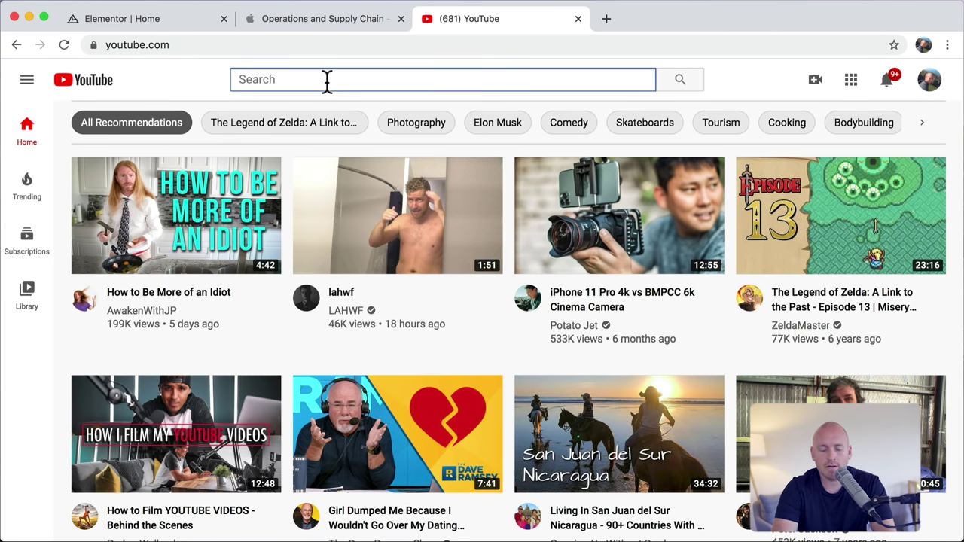
type("mounta")
type("in")
key("Return")
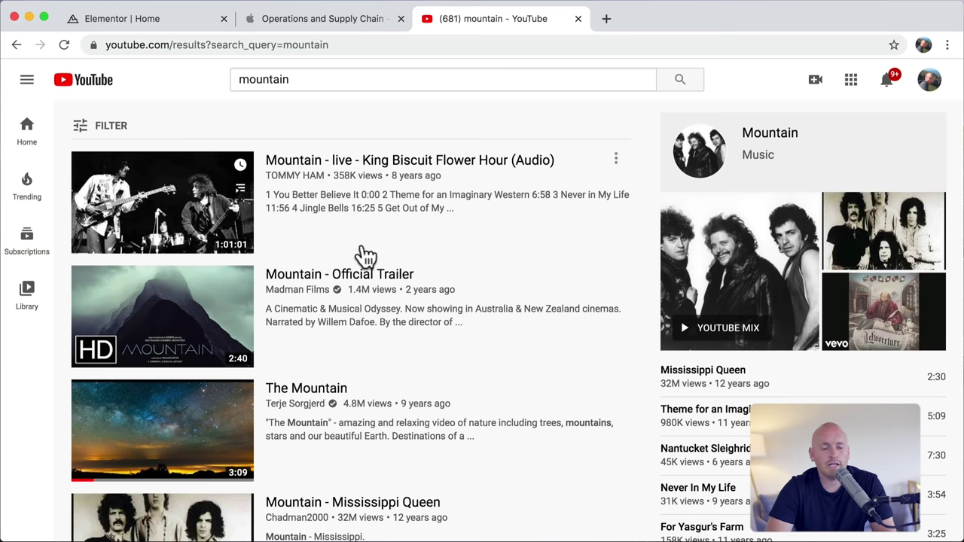
left_click(170, 426)
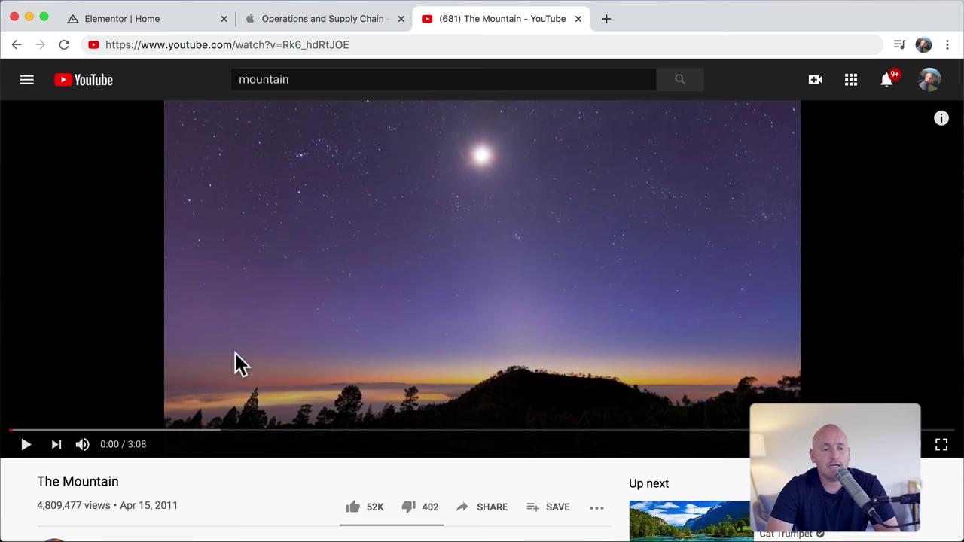
Step: Copy The Mountain video's web address from the address bar
left_click(364, 46)
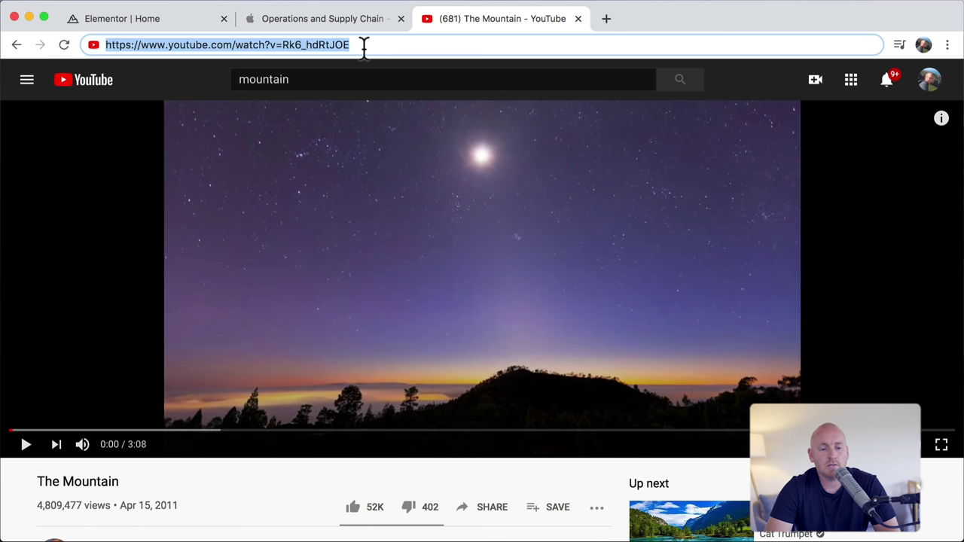
right_click(309, 44)
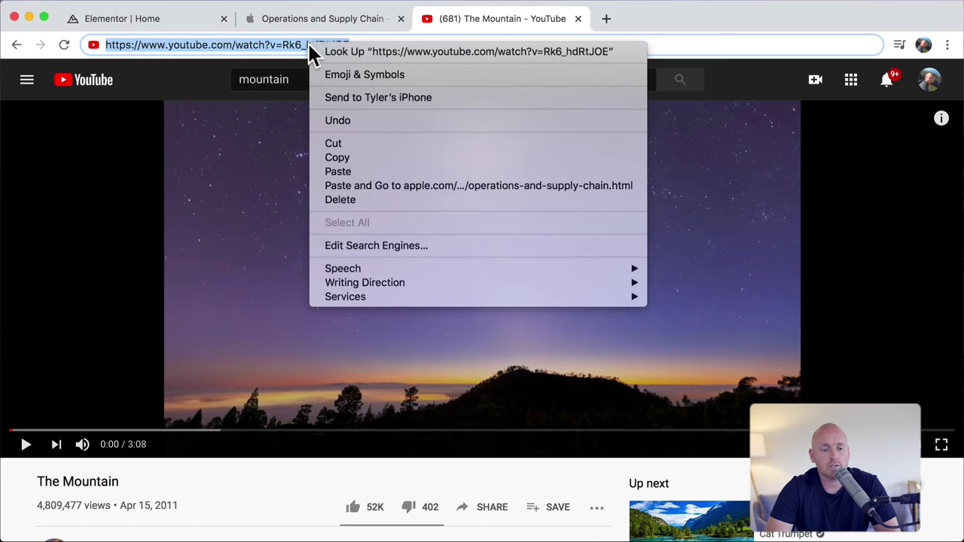
left_click(340, 158)
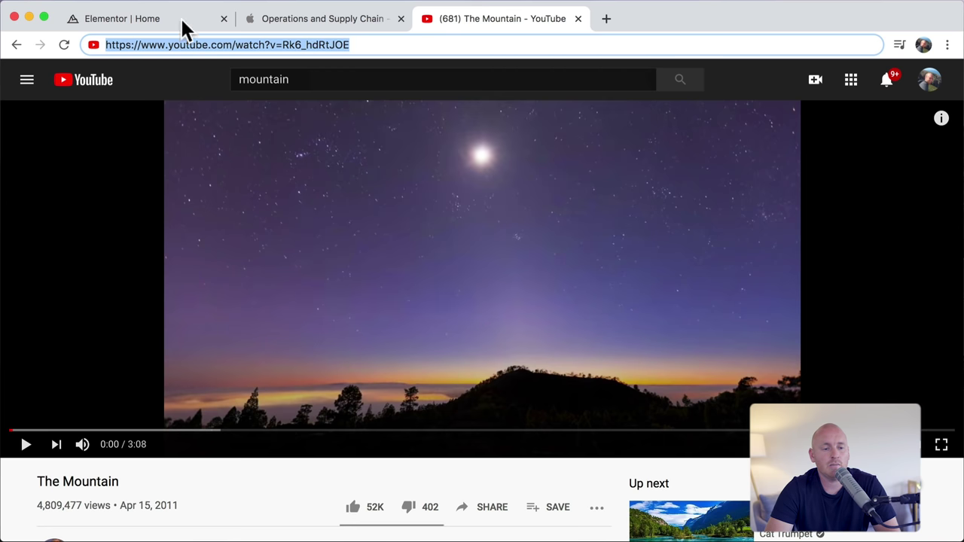
left_click(161, 24)
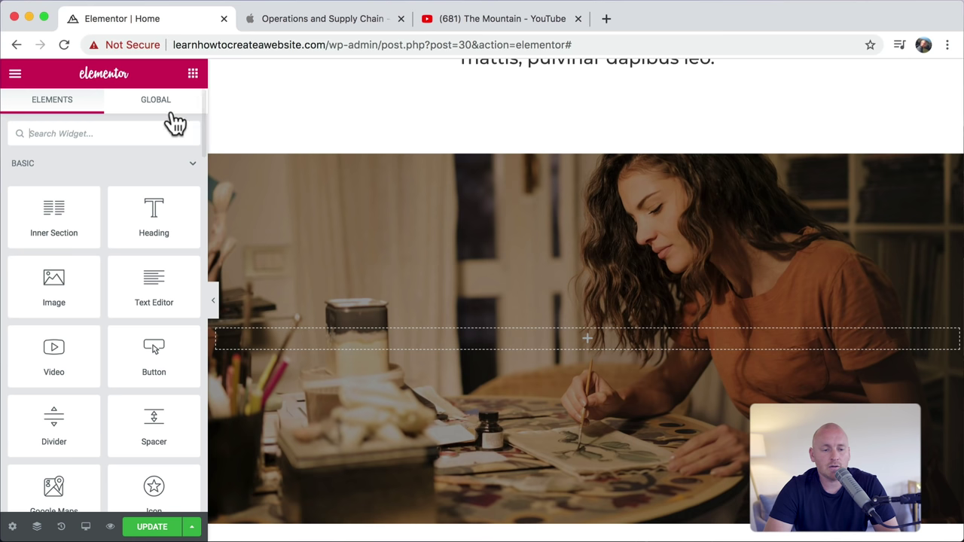
Step: Add a Video widget to the empty hero section and paste The Mountain's YouTube link into it
left_click(194, 77)
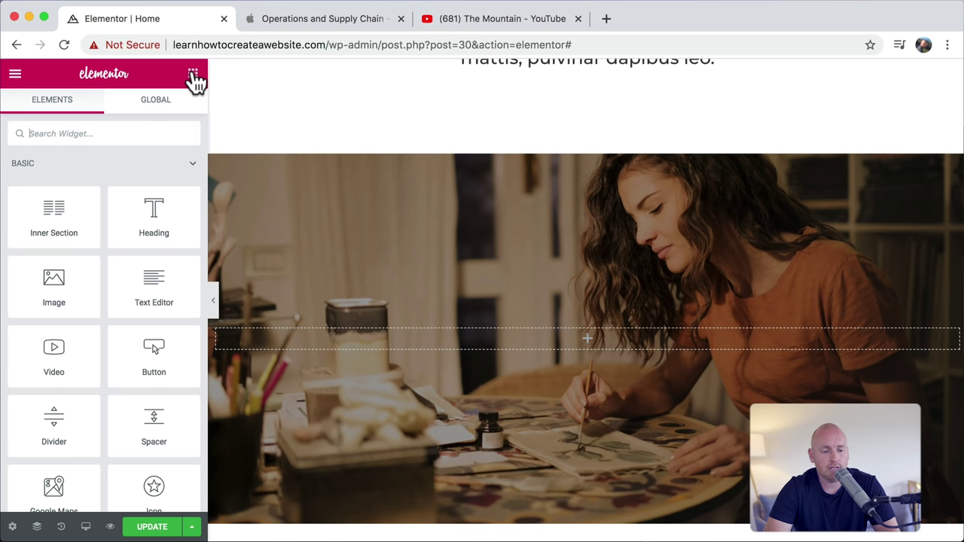
left_click_drag(75, 362, 591, 335)
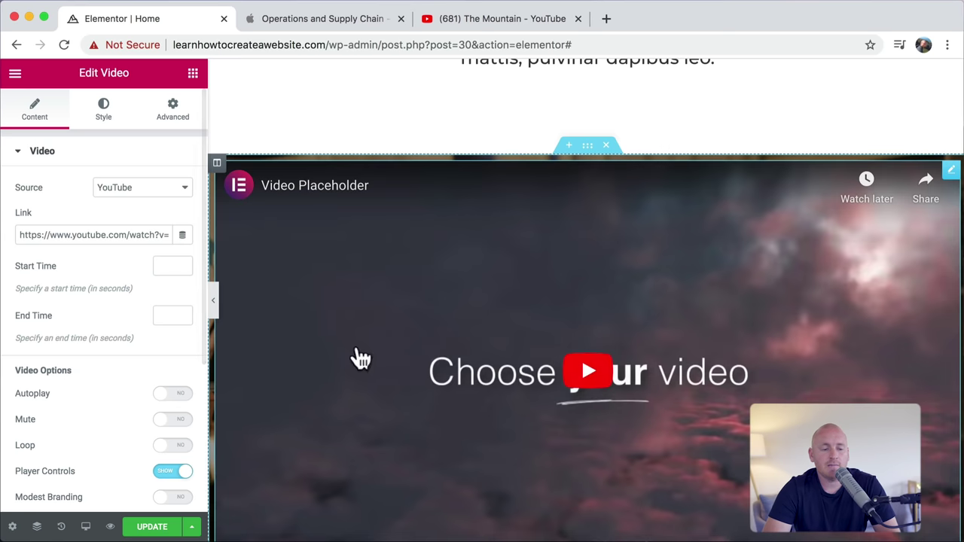
triple_click(71, 235)
right_click(72, 234)
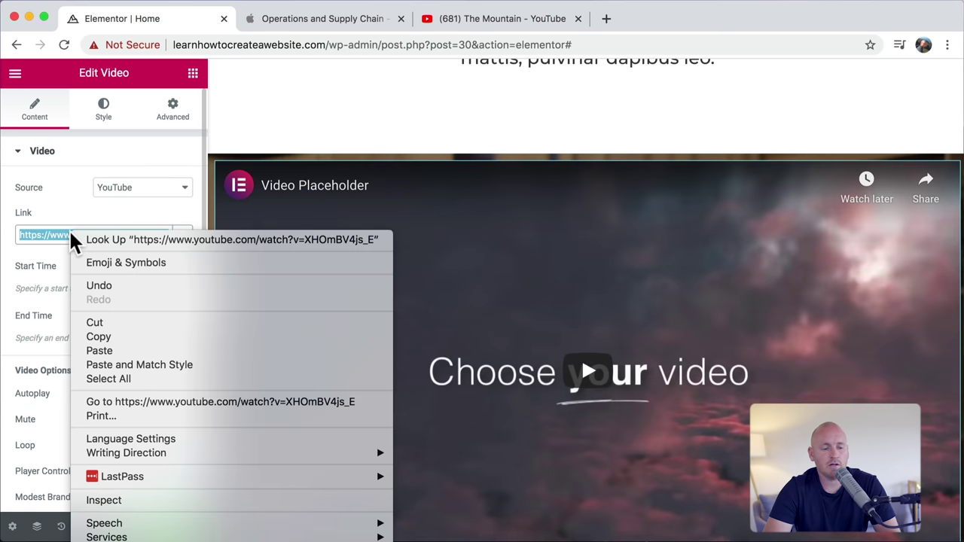
left_click(112, 348)
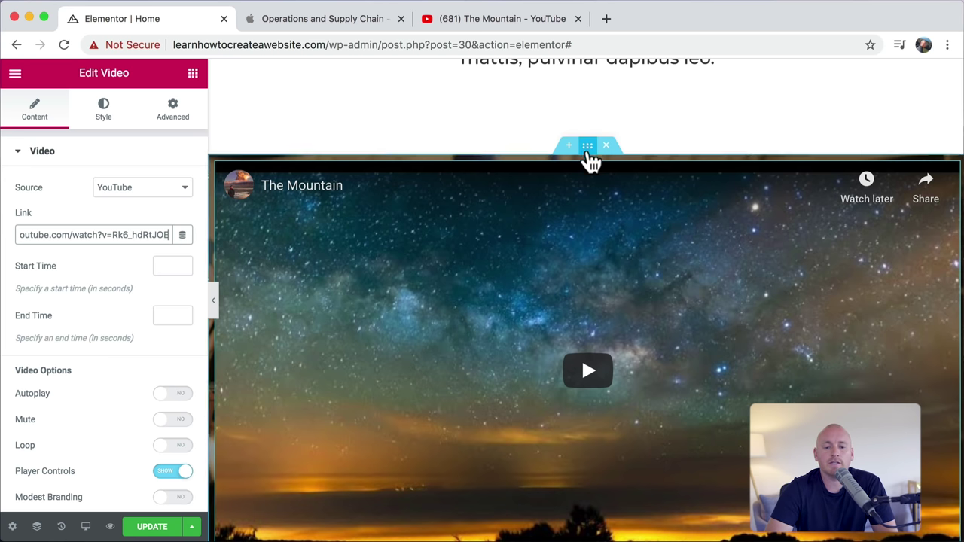
left_click(588, 150)
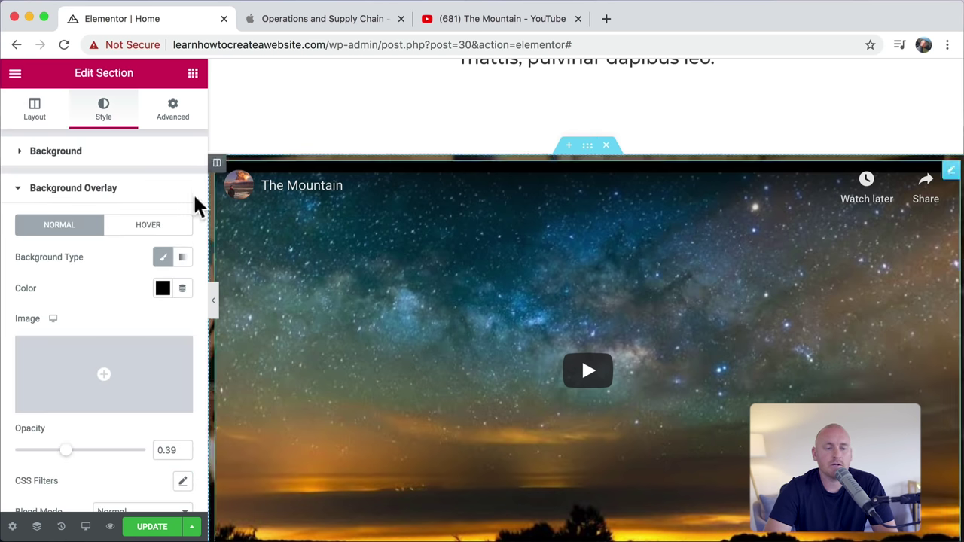
Step: Set the section's content width to Boxed 800 and its minimum height to 600
left_click(33, 113)
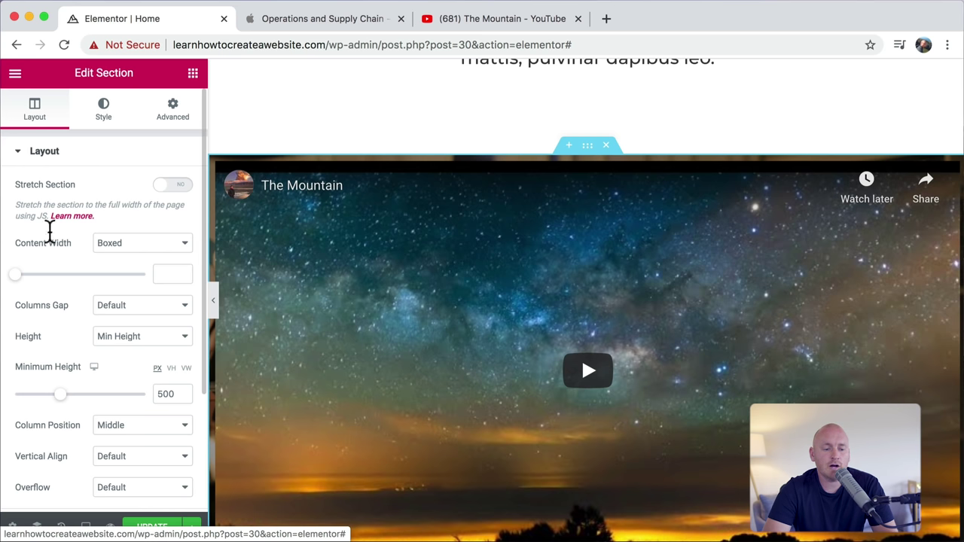
left_click_drag(16, 276, 54, 282)
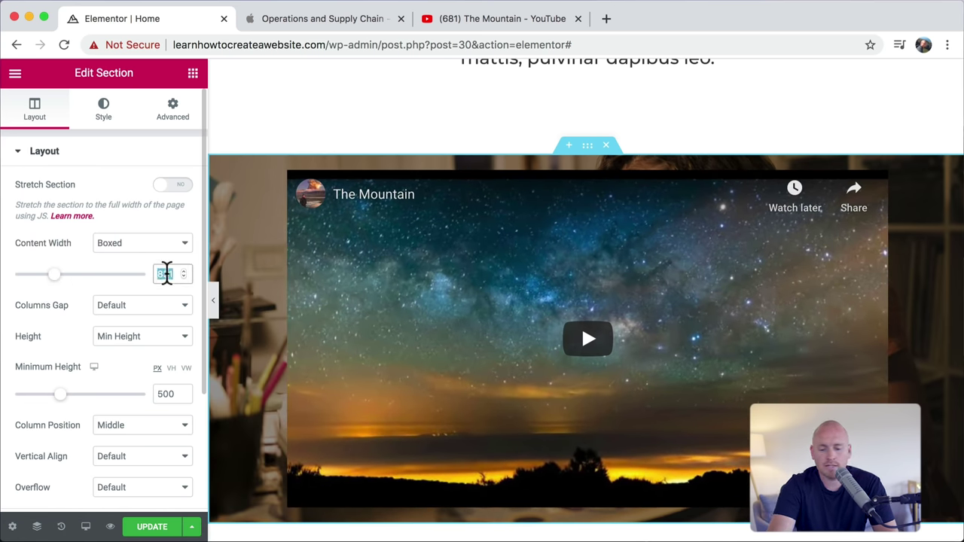
type("800")
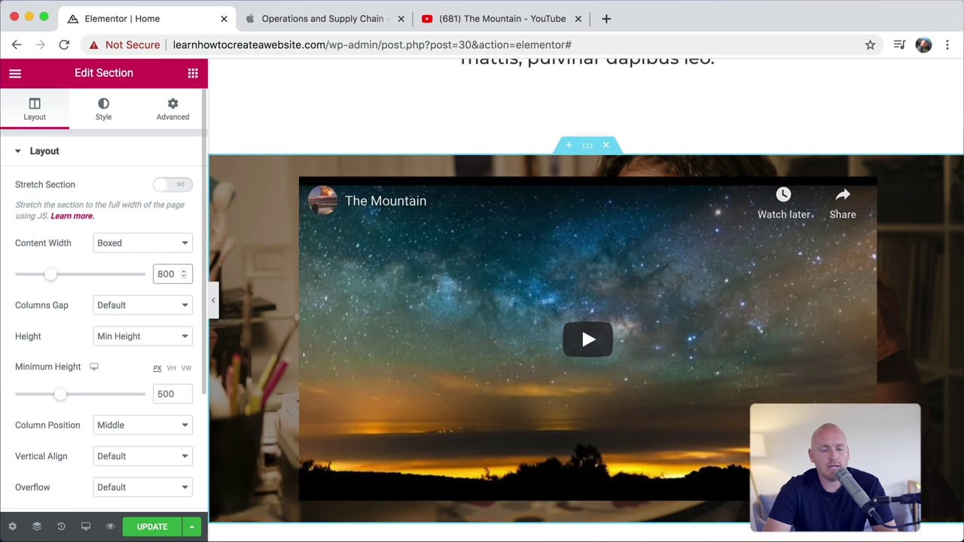
type("6")
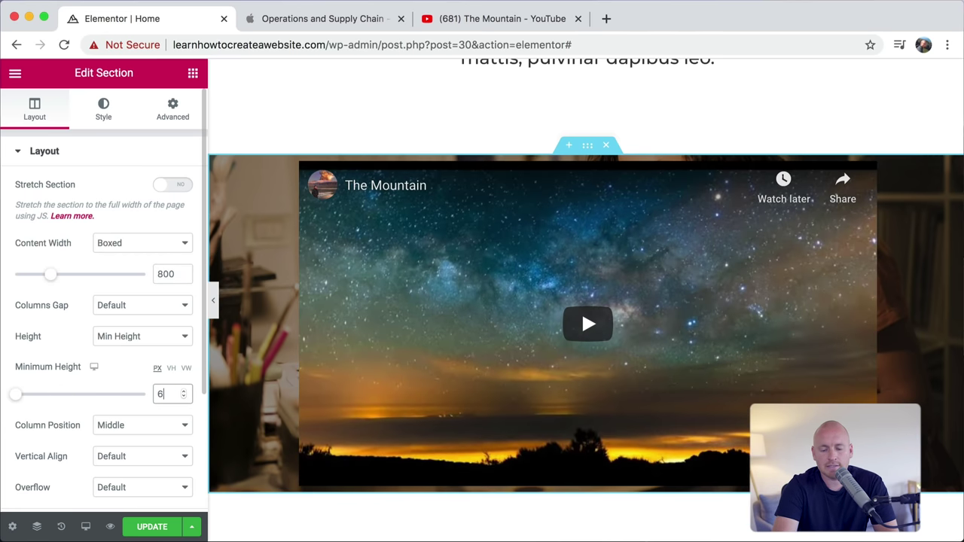
type("00")
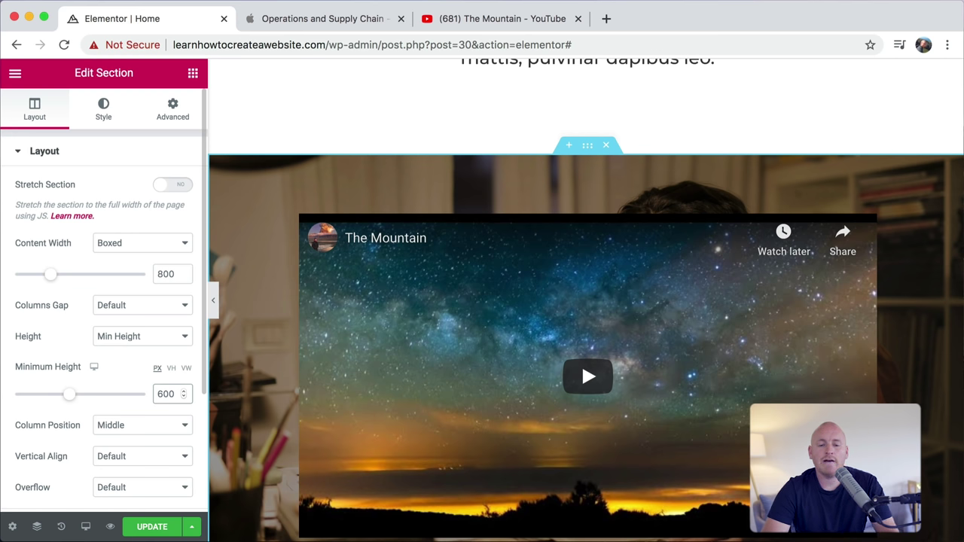
Step: Play and pause the embedded video to check its preview
left_click(595, 384)
scroll(595, 374, "down", 1)
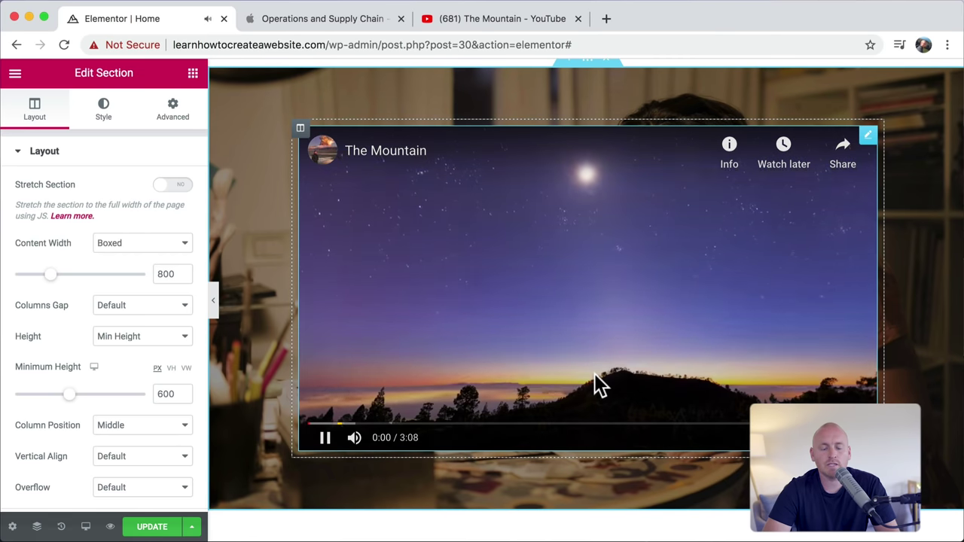
scroll(464, 259, "up", 1)
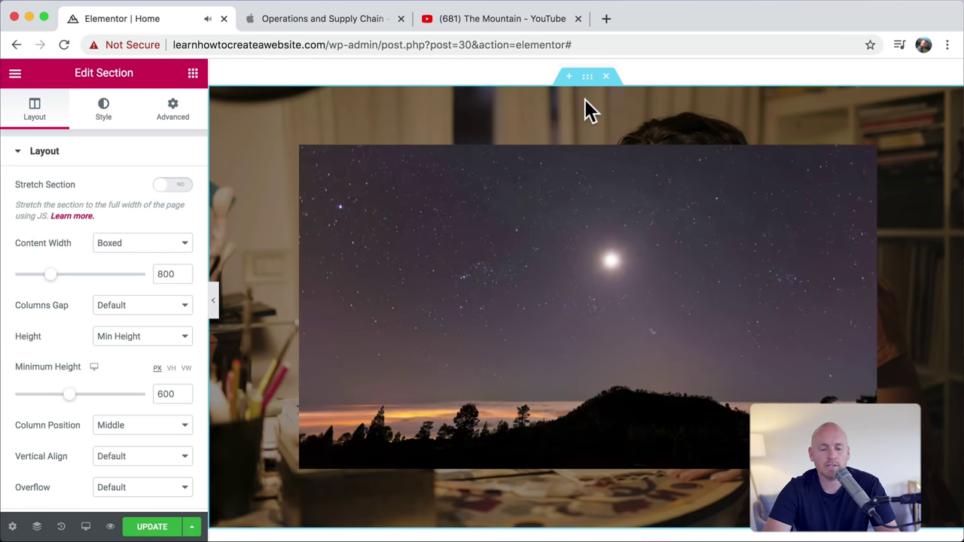
left_click(326, 457)
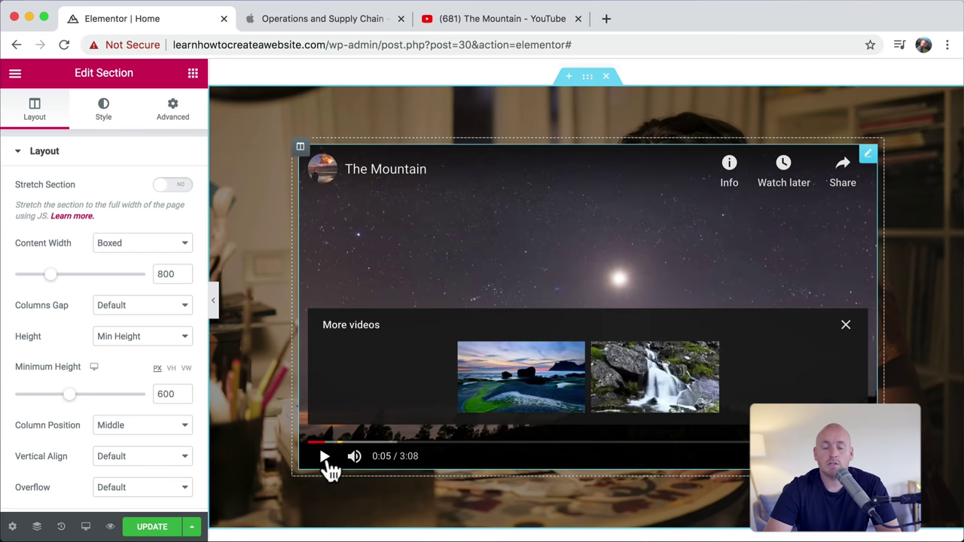
left_click(607, 19)
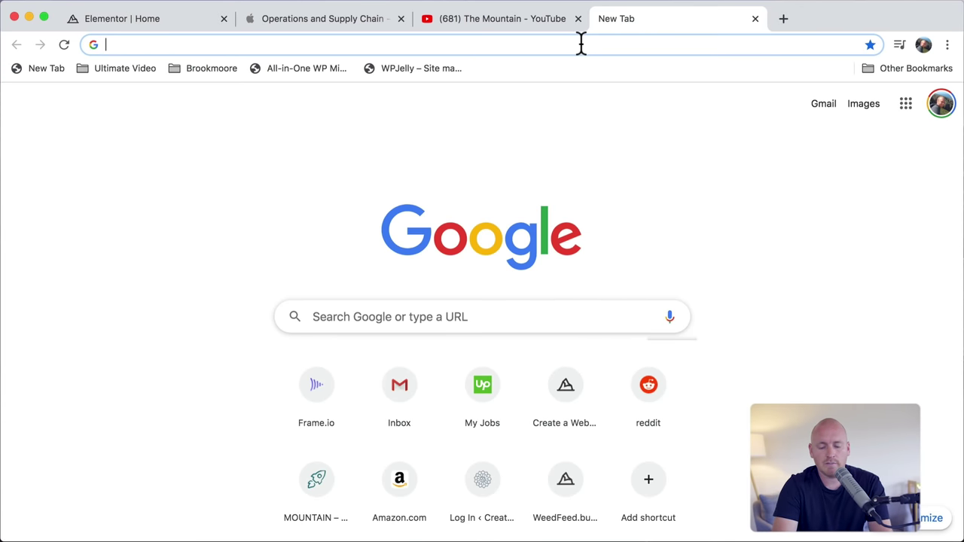
Step: Search pixabay.com for 'night sky' images
type("pixab")
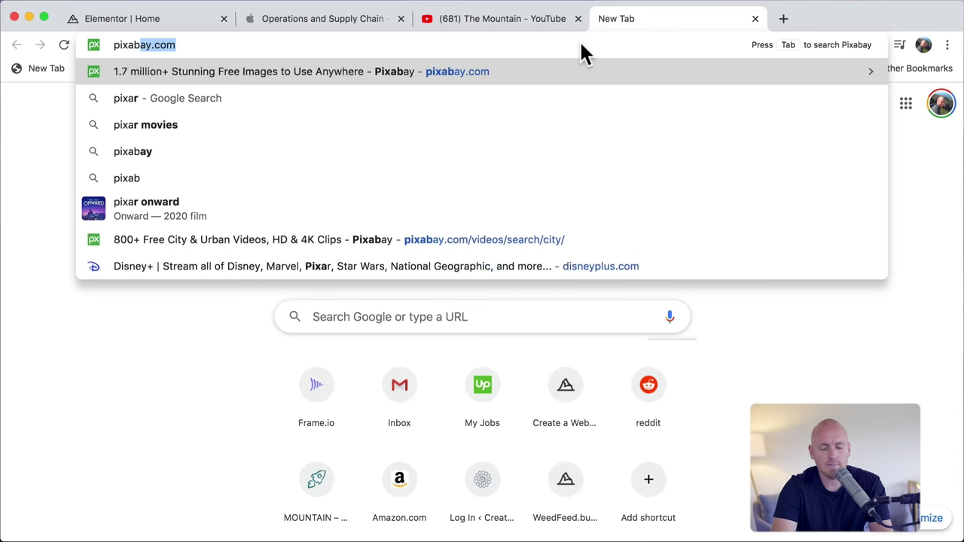
type("ay.com")
key("Return")
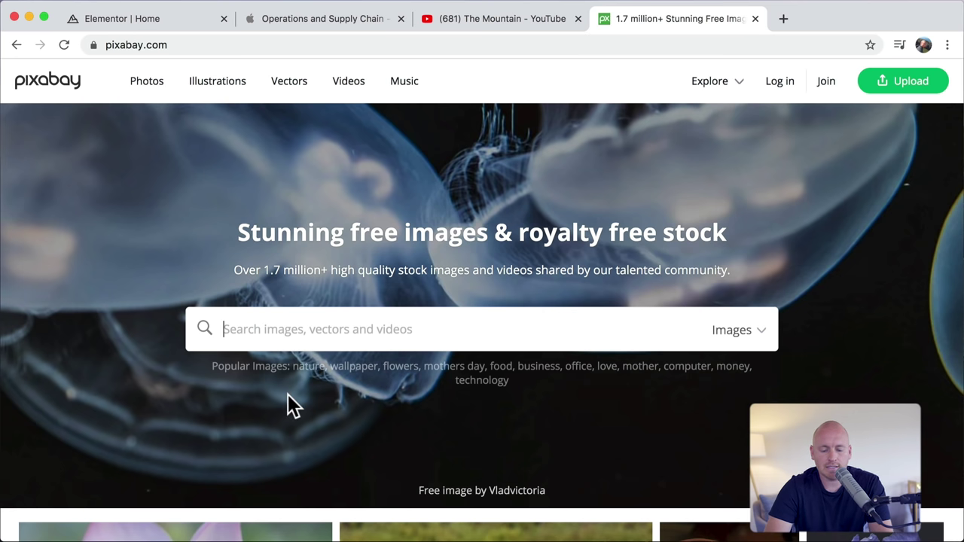
type("night sk")
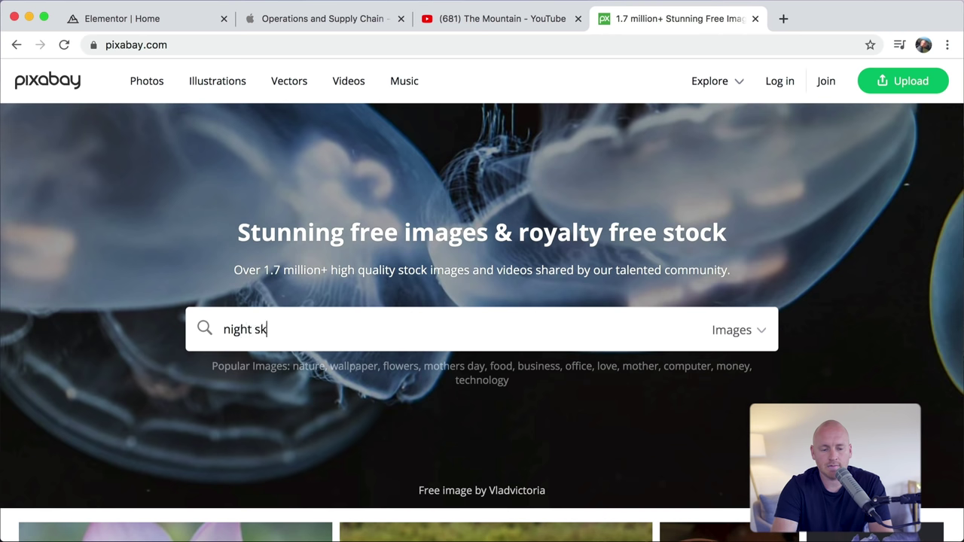
type("y")
key("Return")
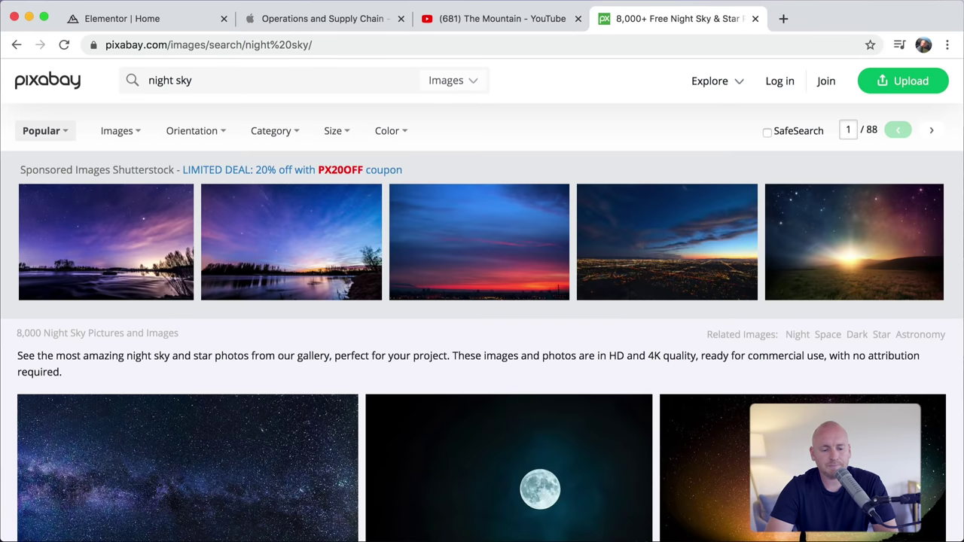
scroll(326, 476, "down", 10)
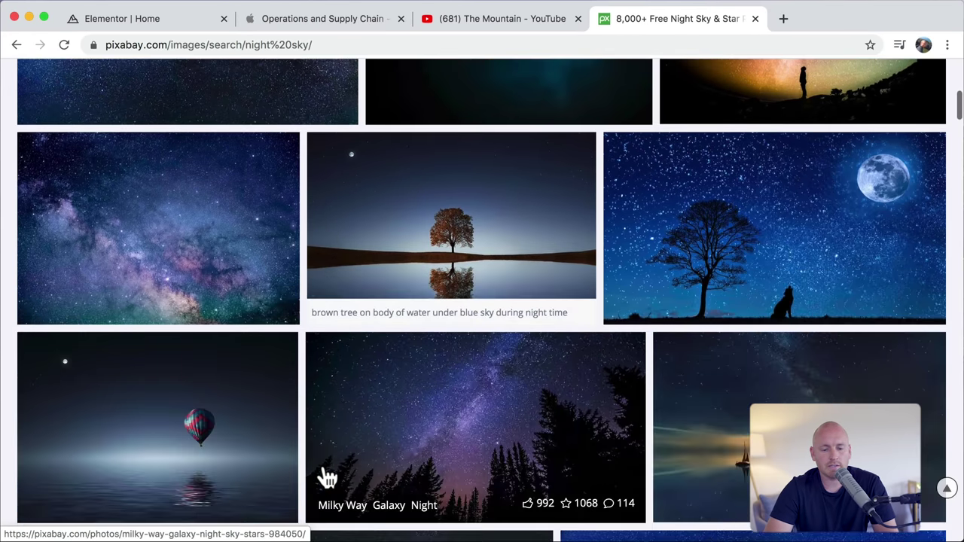
scroll(324, 467, "up", 2)
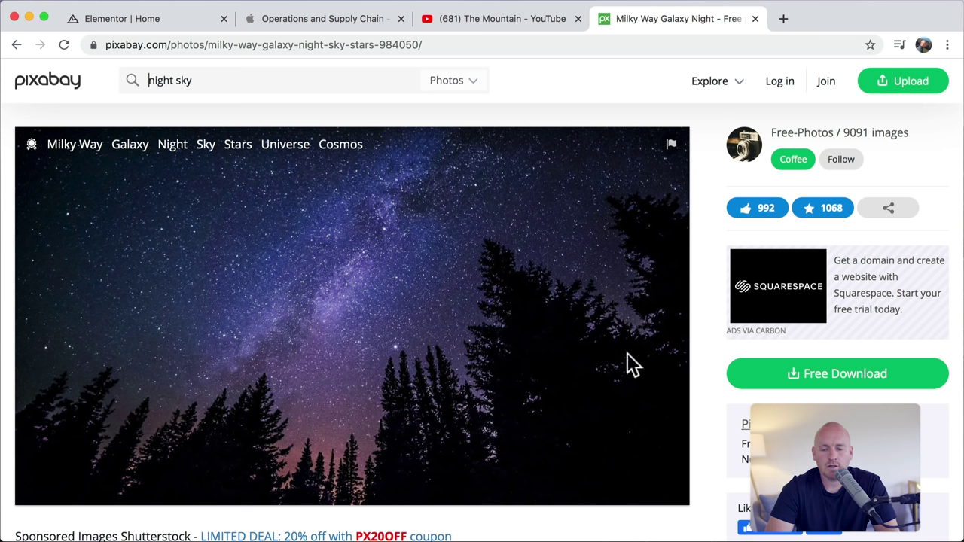
Step: Download the Milky Way photo at 1920×1079, passing the reCAPTCHA check
left_click(809, 372)
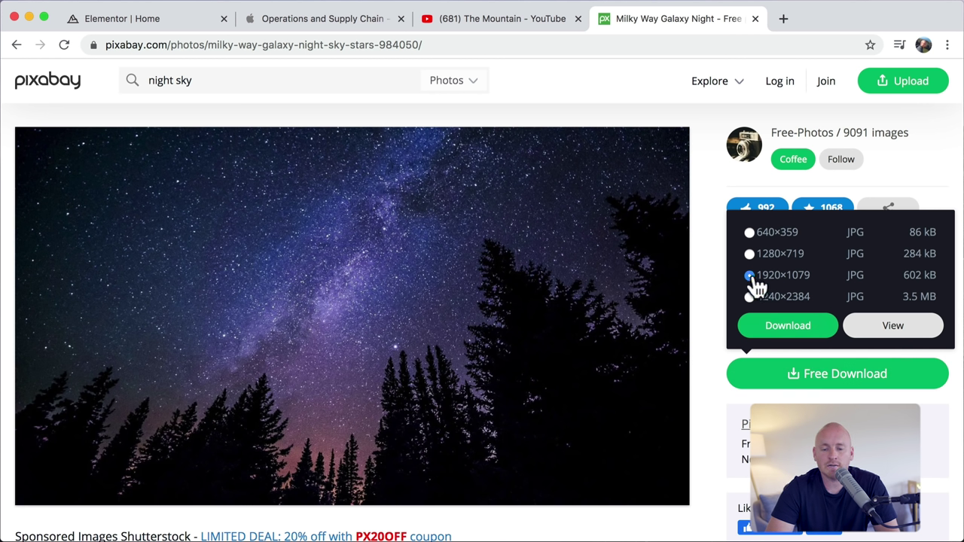
left_click(781, 331)
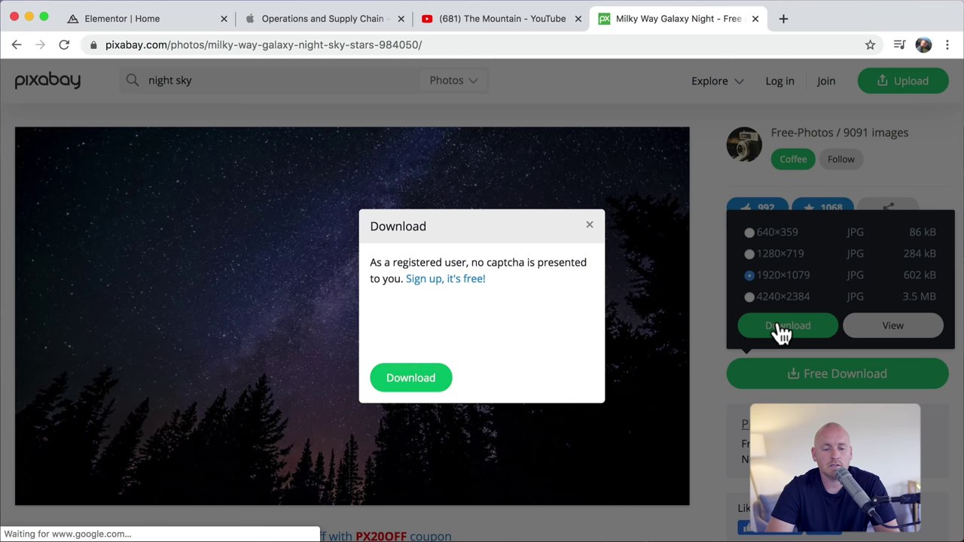
left_click(389, 323)
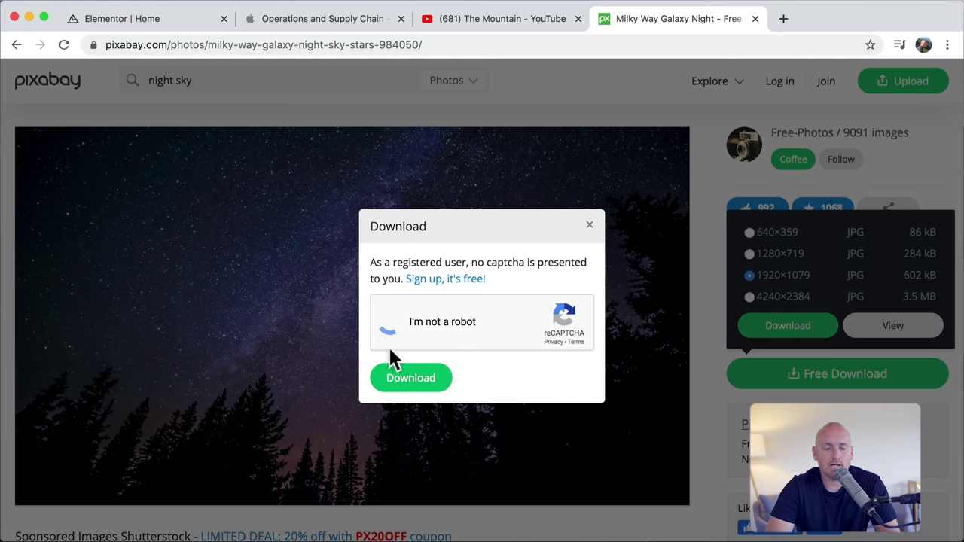
left_click(397, 379)
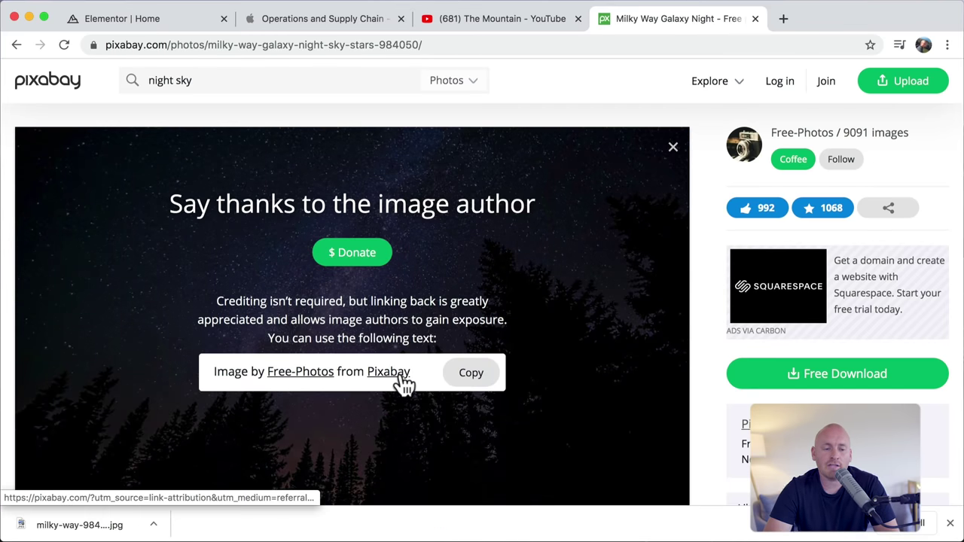
left_click(161, 18)
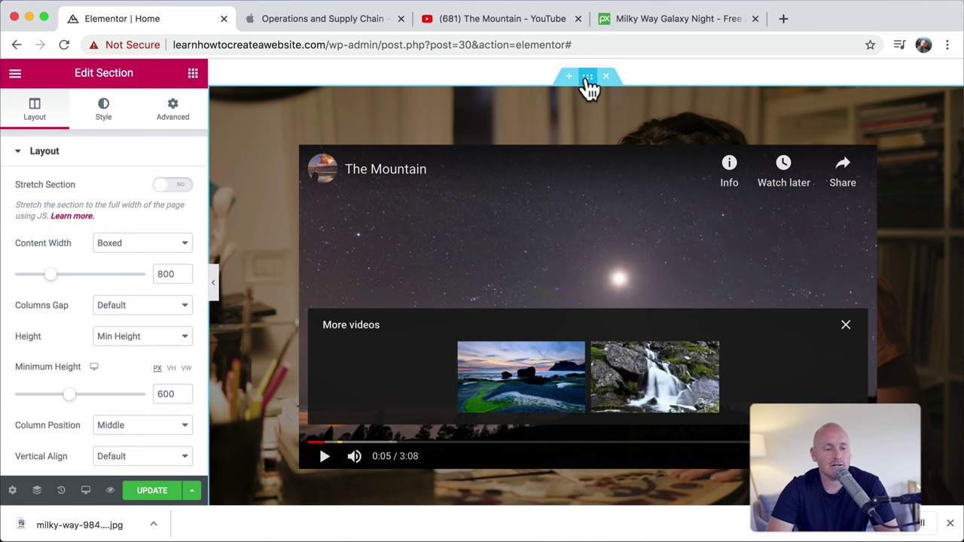
Step: Upload the Milky Way photo and set it as the section's background image
left_click(104, 117)
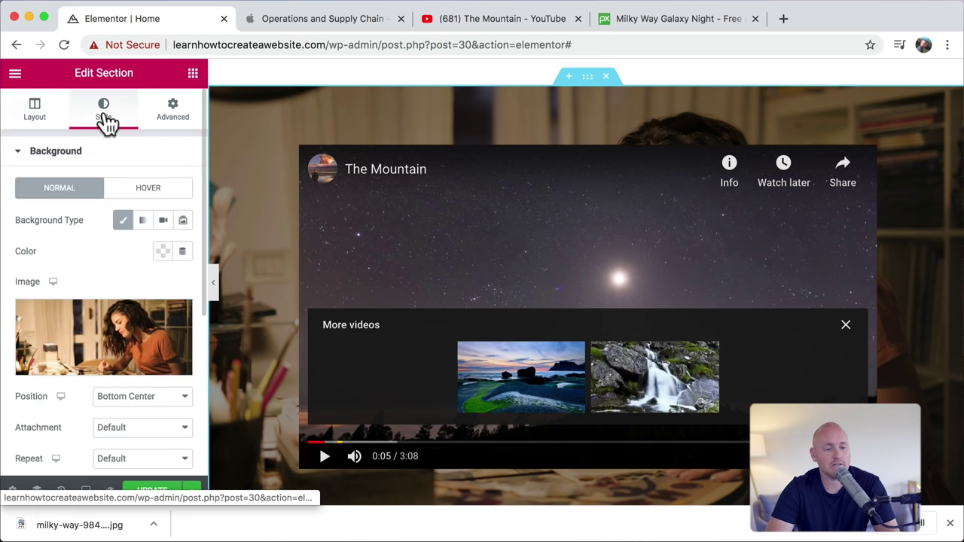
left_click(125, 341)
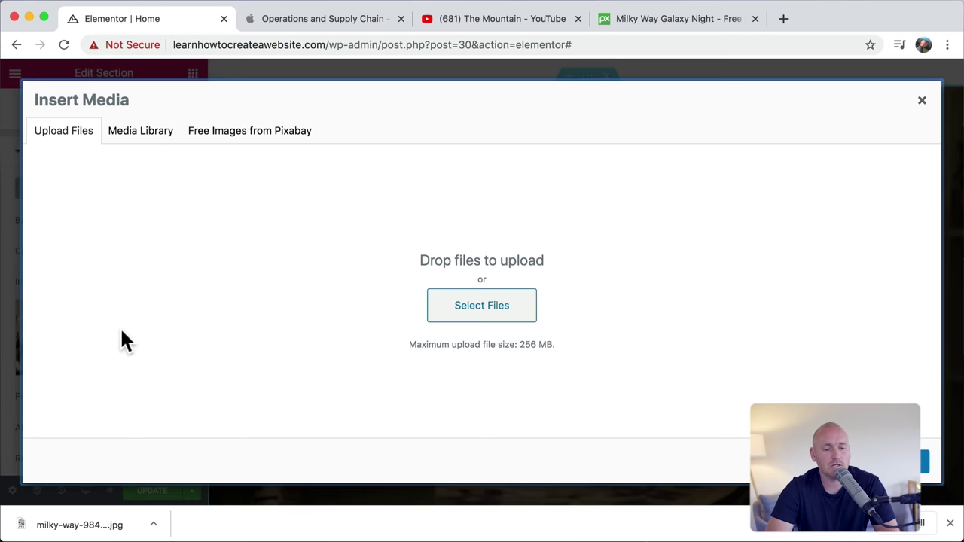
left_click_drag(80, 525, 473, 275)
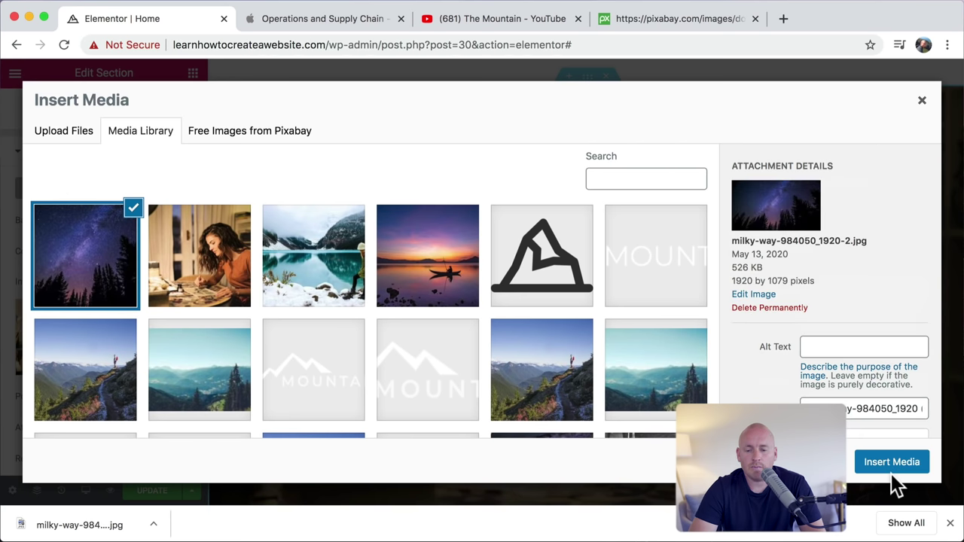
left_click(904, 465)
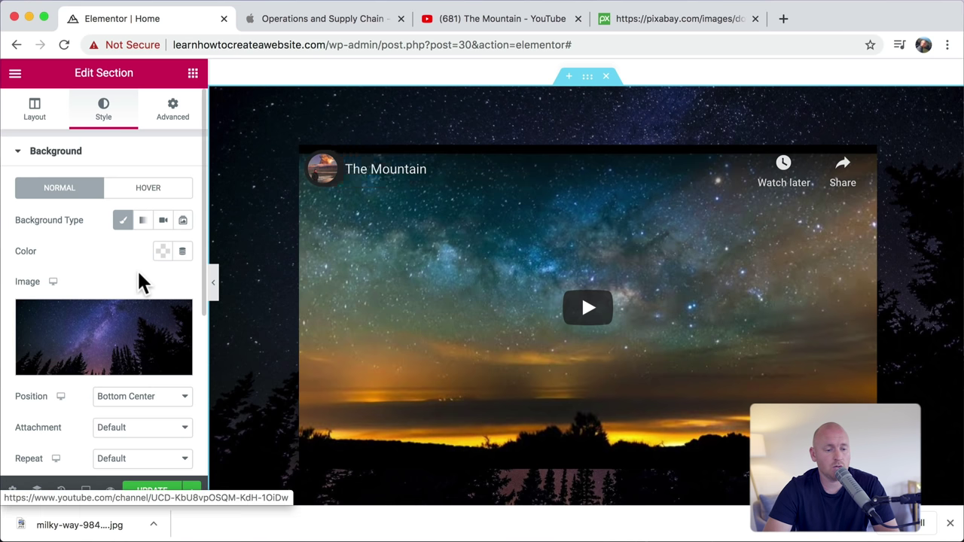
Step: Clear the black colour from the section's background overlay
scroll(140, 279, "down", 3)
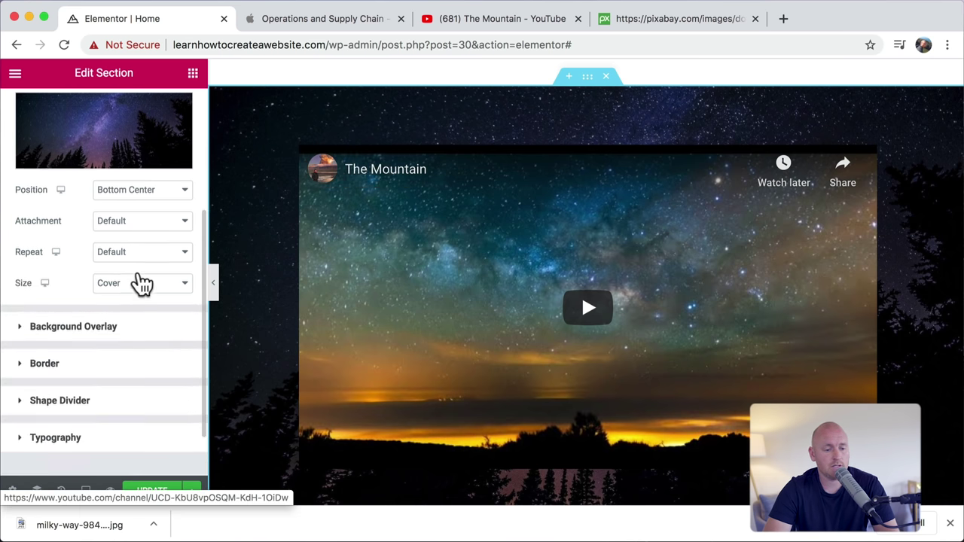
left_click(82, 324)
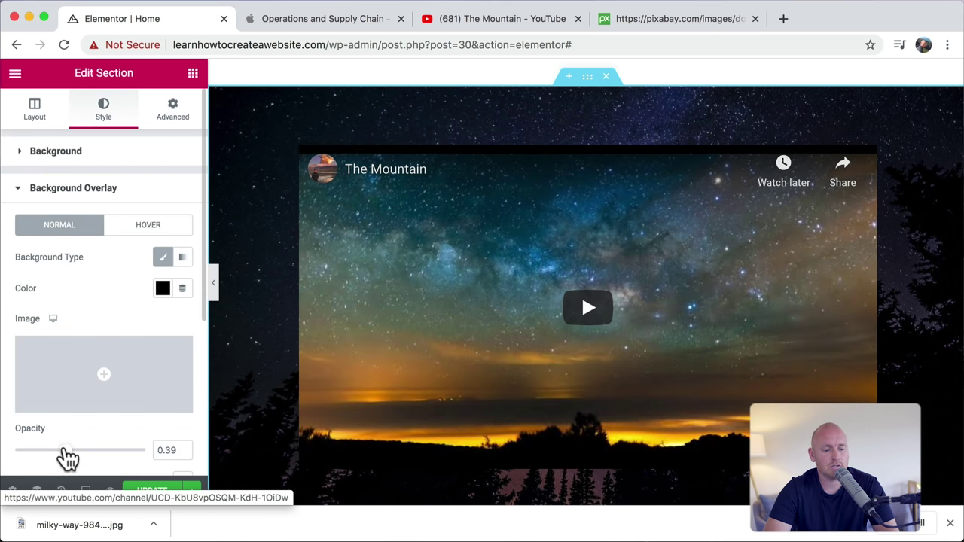
left_click(163, 289)
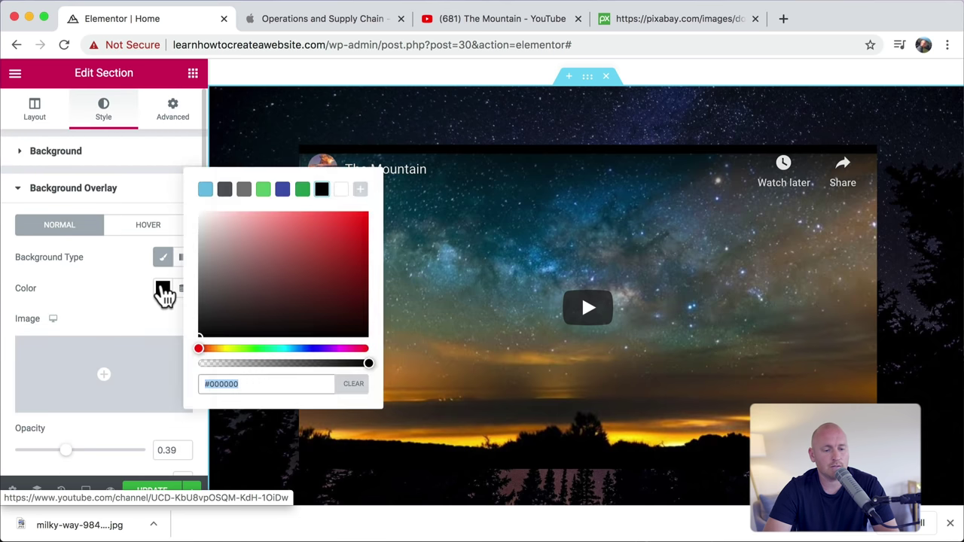
left_click(350, 385)
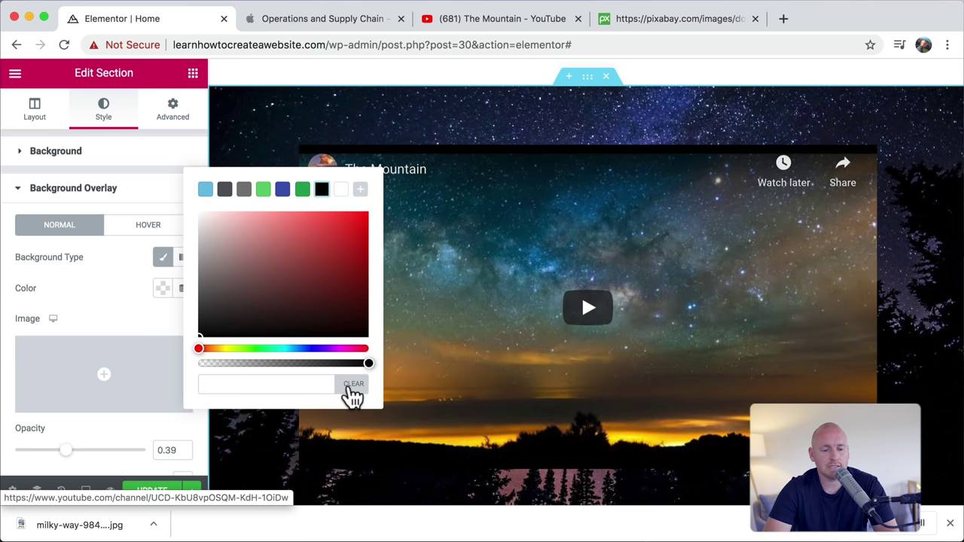
left_click(115, 293)
Step: Play and pause the mountain video preview, then show the edit History
scroll(392, 321, "down", 2)
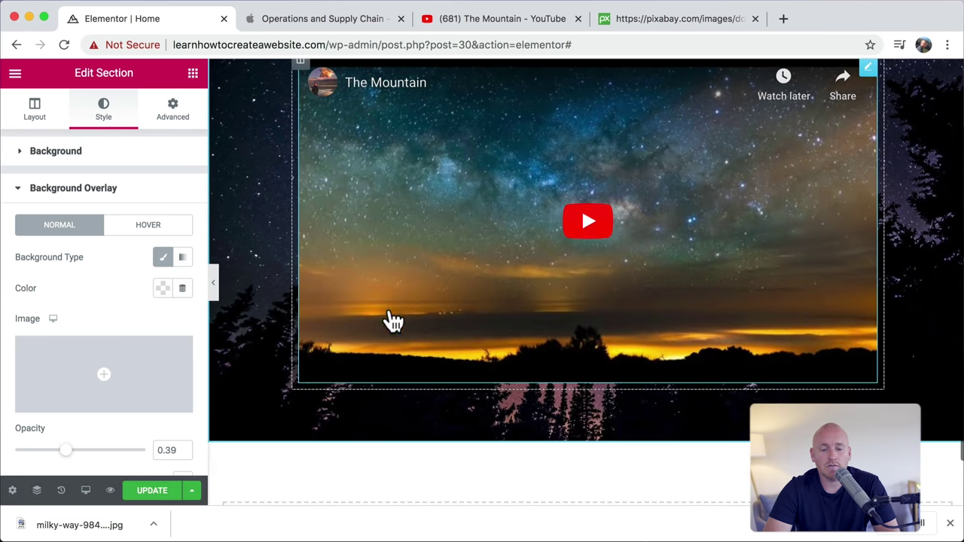
left_click(587, 226)
scroll(585, 229, "up", 1)
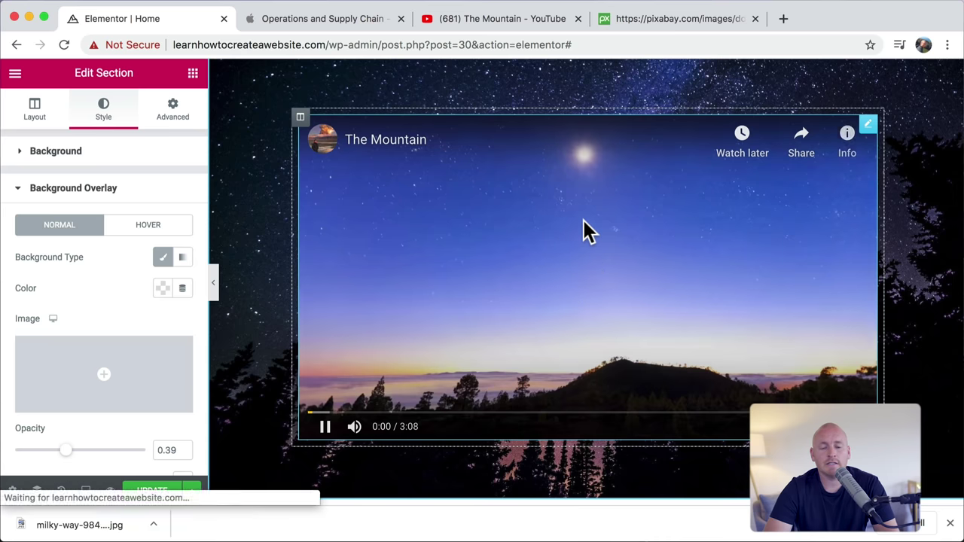
scroll(583, 220, "up", 1)
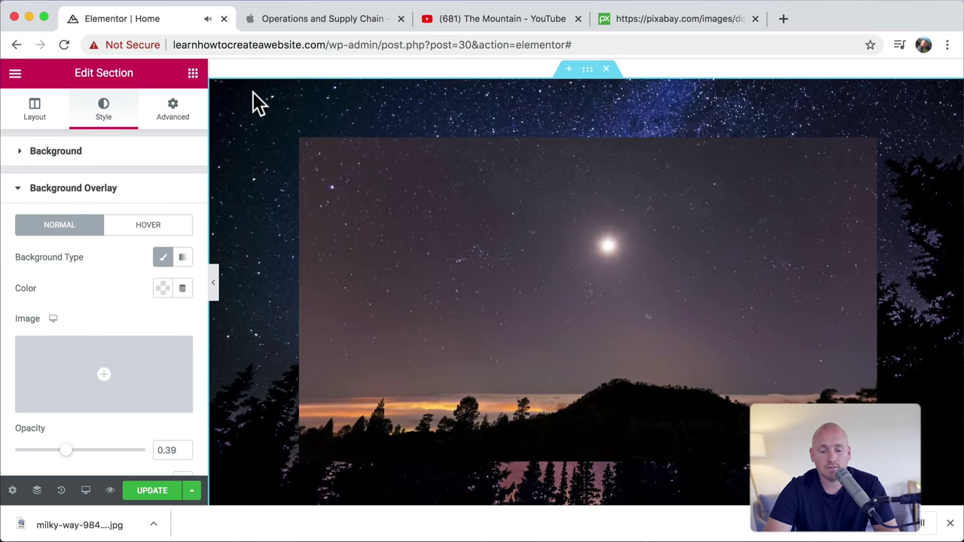
left_click(325, 450)
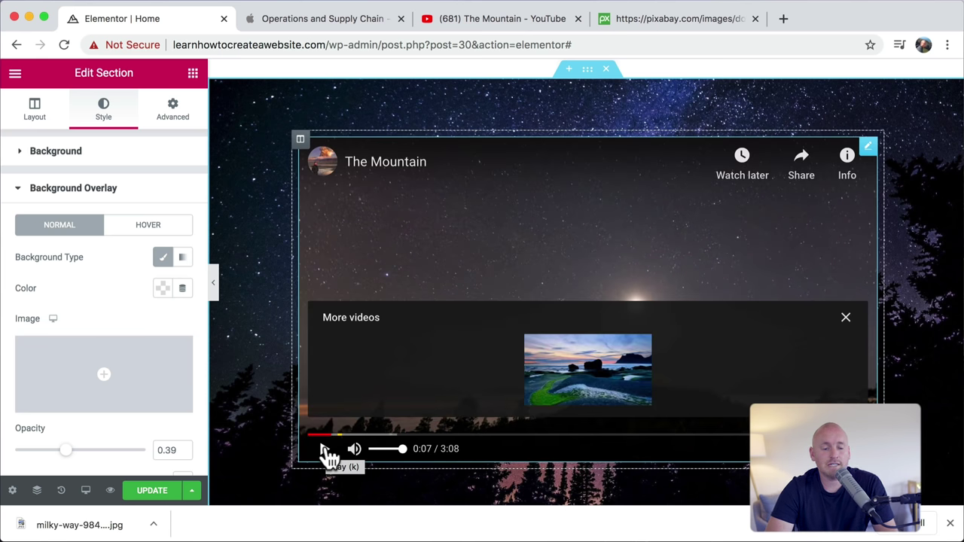
left_click(61, 490)
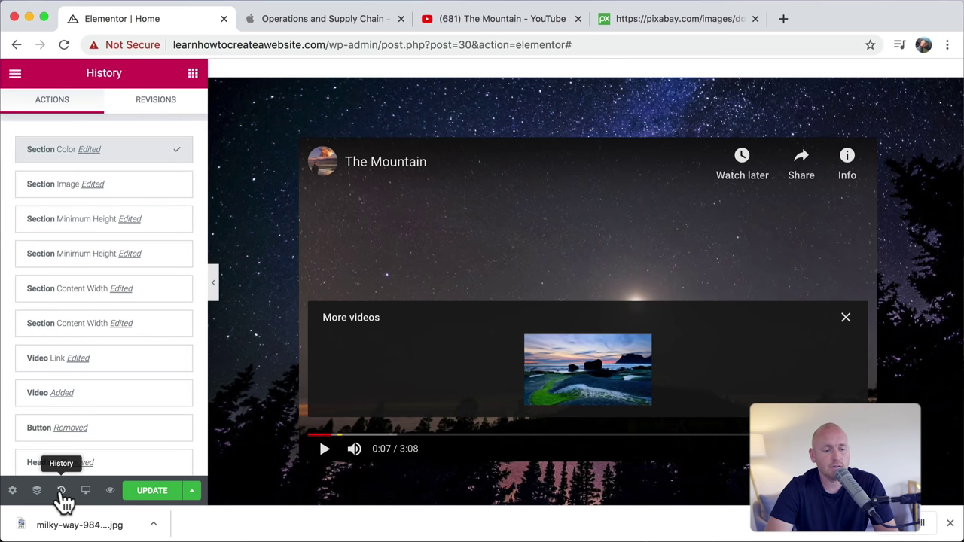
Step: Step back through History to restore the woman-painting hero with its headline
left_click(73, 254)
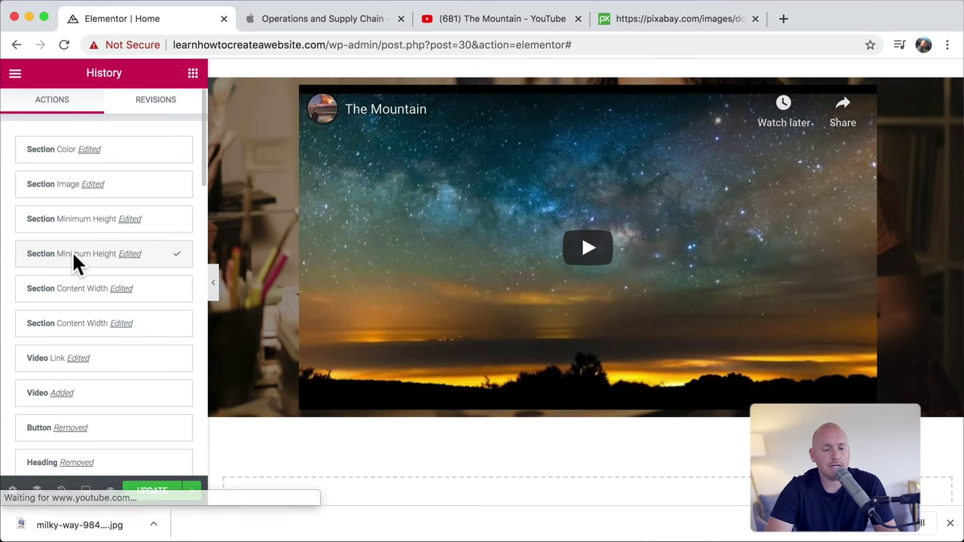
left_click(73, 288)
left_click(76, 321)
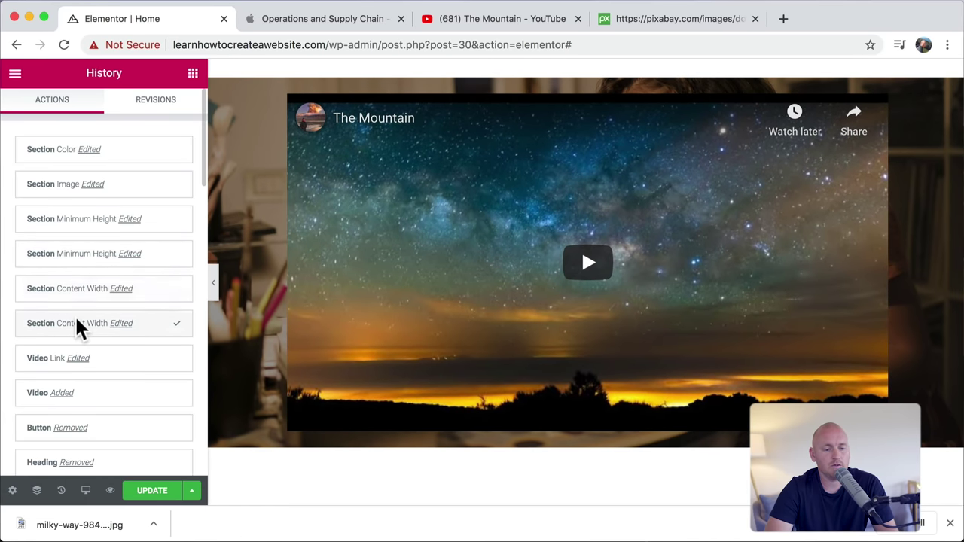
scroll(75, 324, "down", 2)
left_click(82, 295)
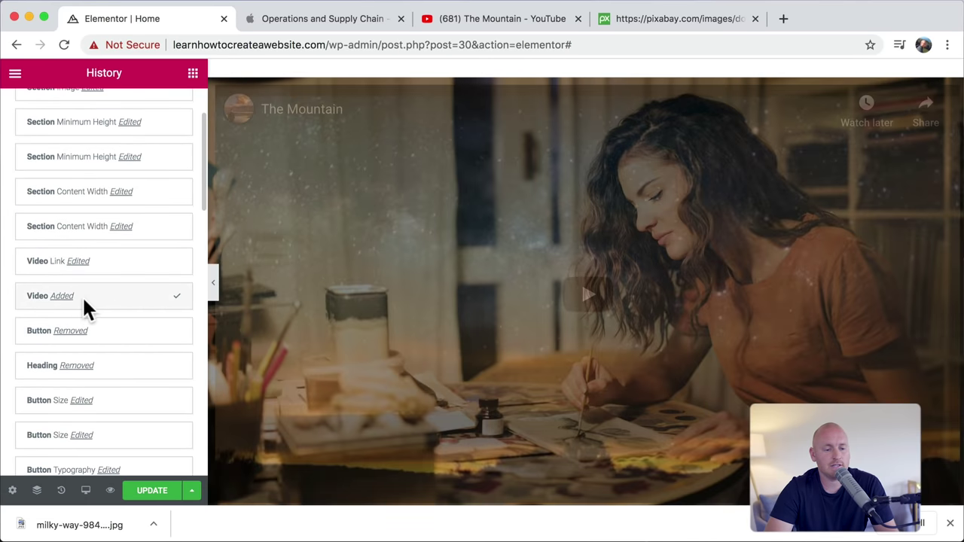
scroll(82, 295, "down", 2)
left_click(96, 309)
left_click(115, 277)
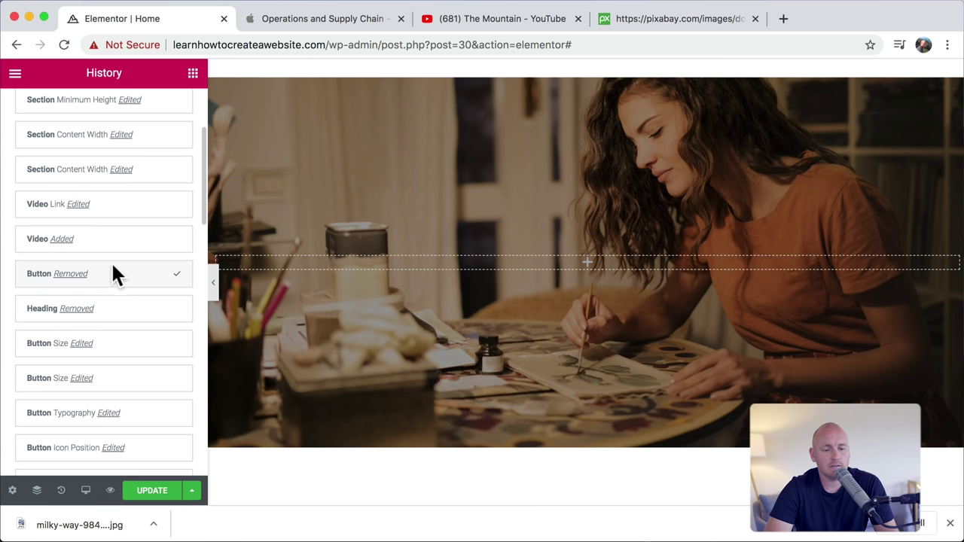
left_click(113, 235)
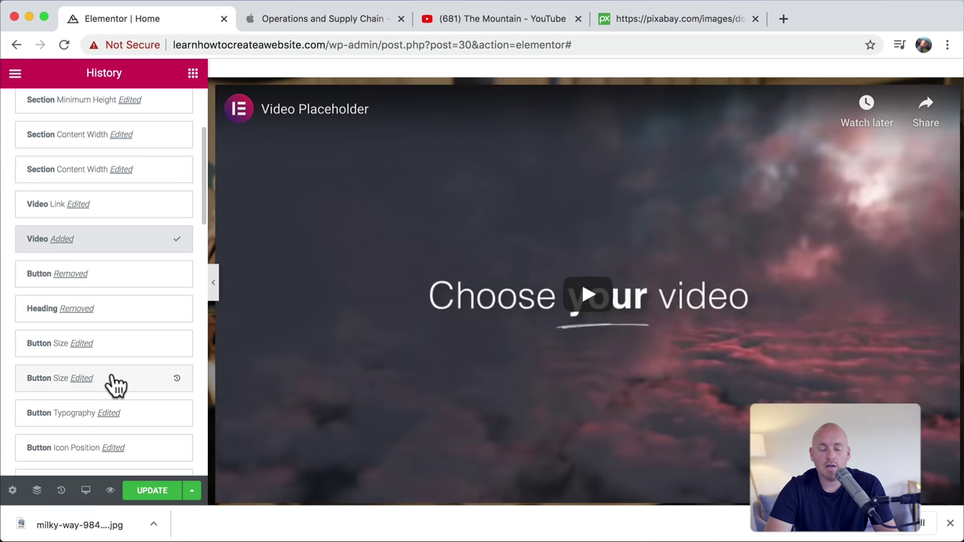
left_click(114, 381)
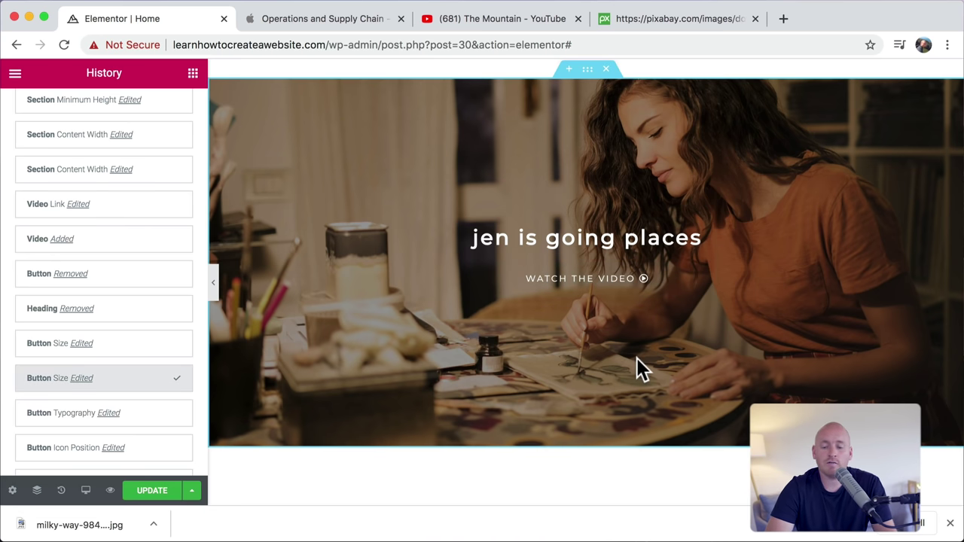
left_click(950, 523)
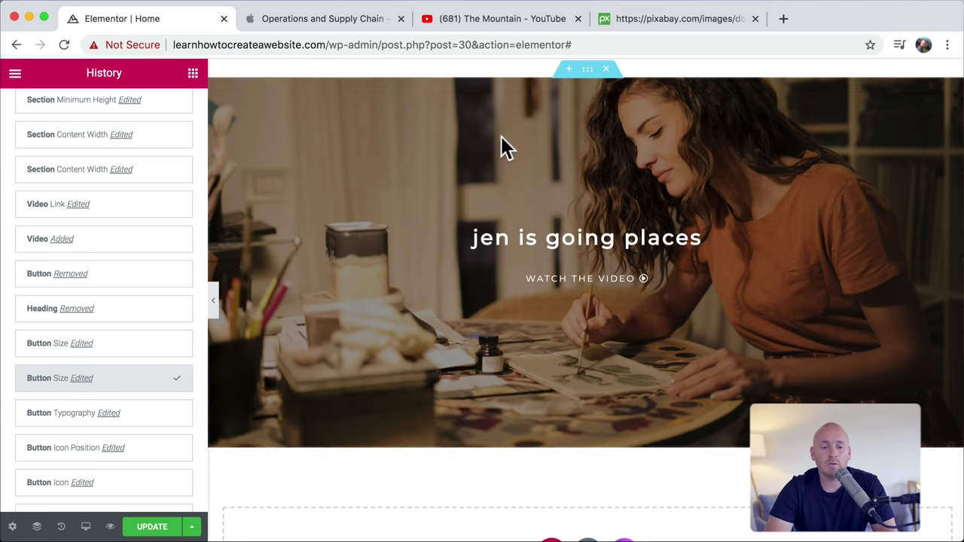
left_click(495, 21)
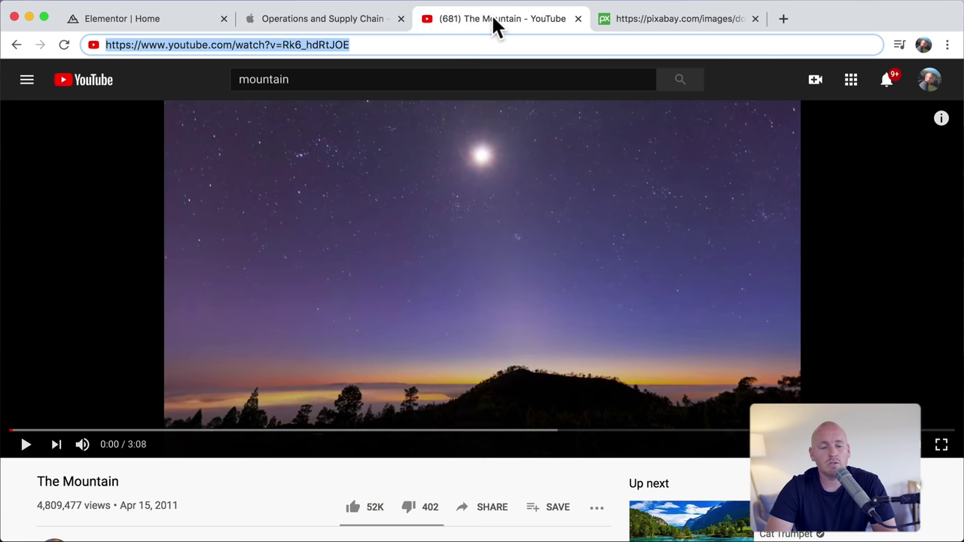
Step: Search YouTube for 'greenland 4k' and open GREENLAND - LAND OF ICE 4K
left_click(369, 79)
type("gre")
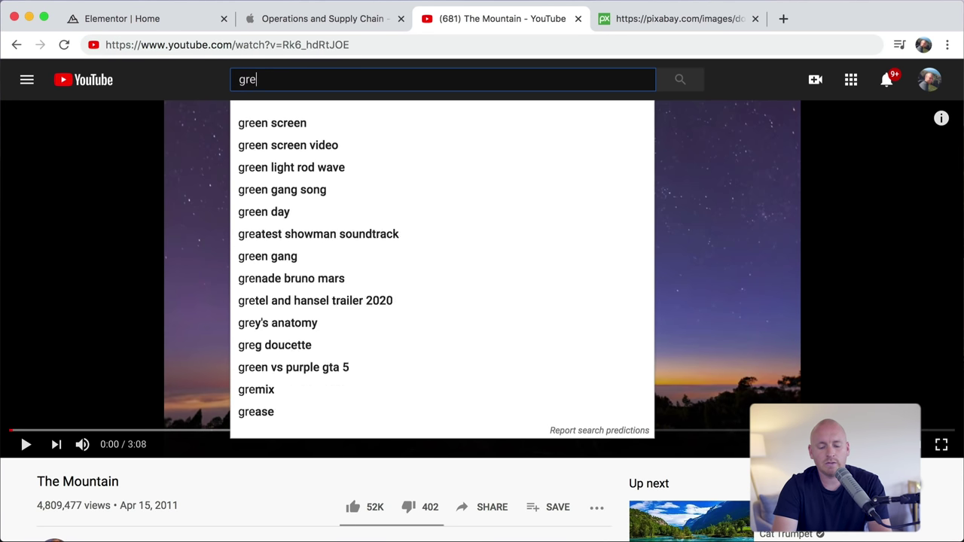
type("enland 4k")
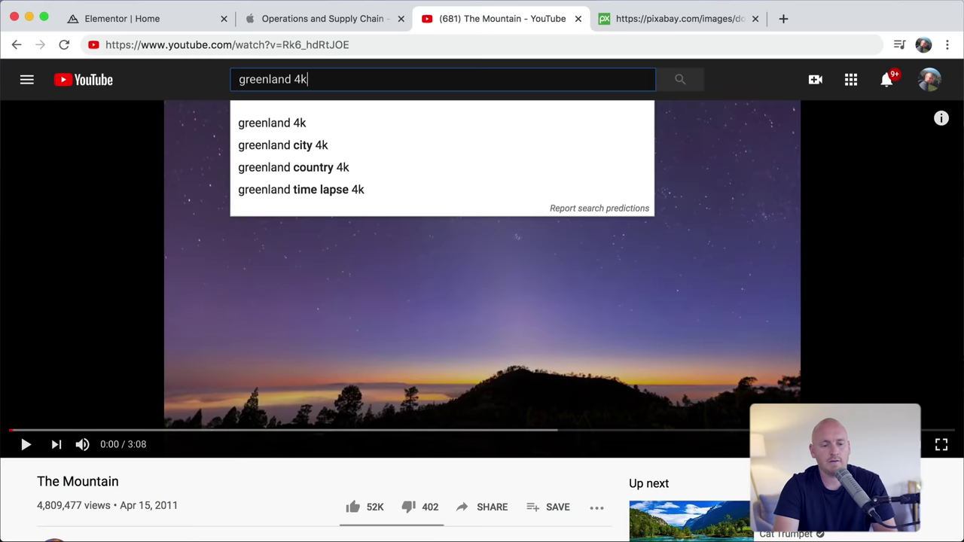
key("Return")
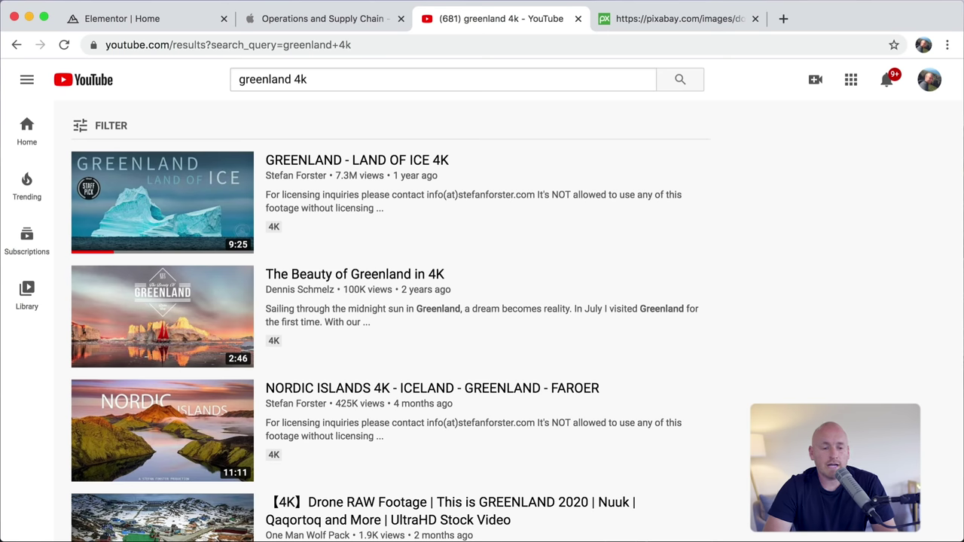
left_click(321, 161)
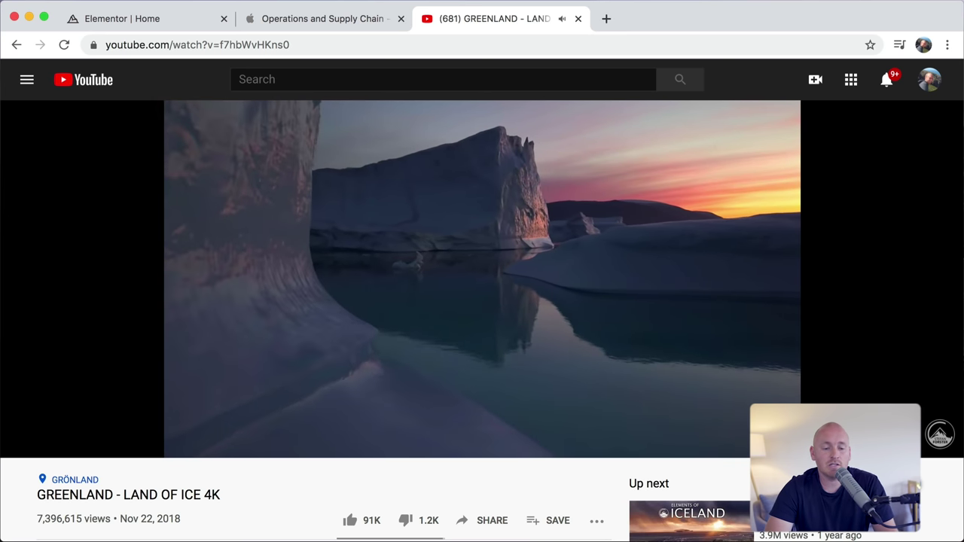
Step: Pause the Greenland video and copy its web address
left_click(27, 448)
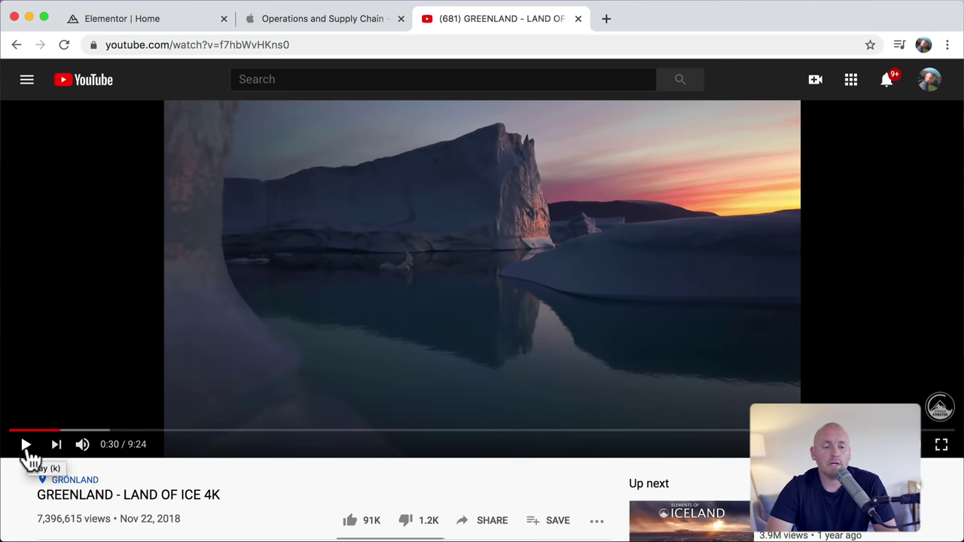
left_click(296, 43)
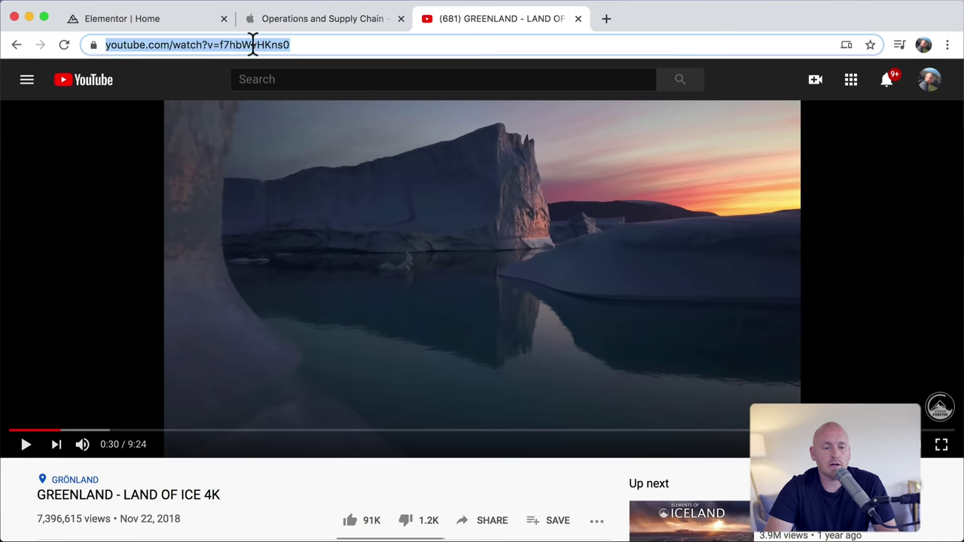
right_click(252, 43)
left_click(292, 156)
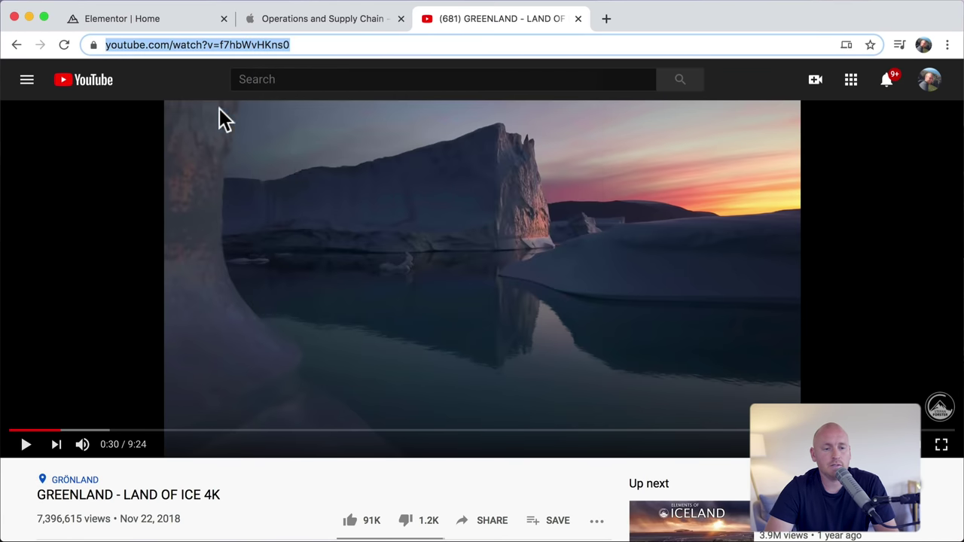
left_click(159, 23)
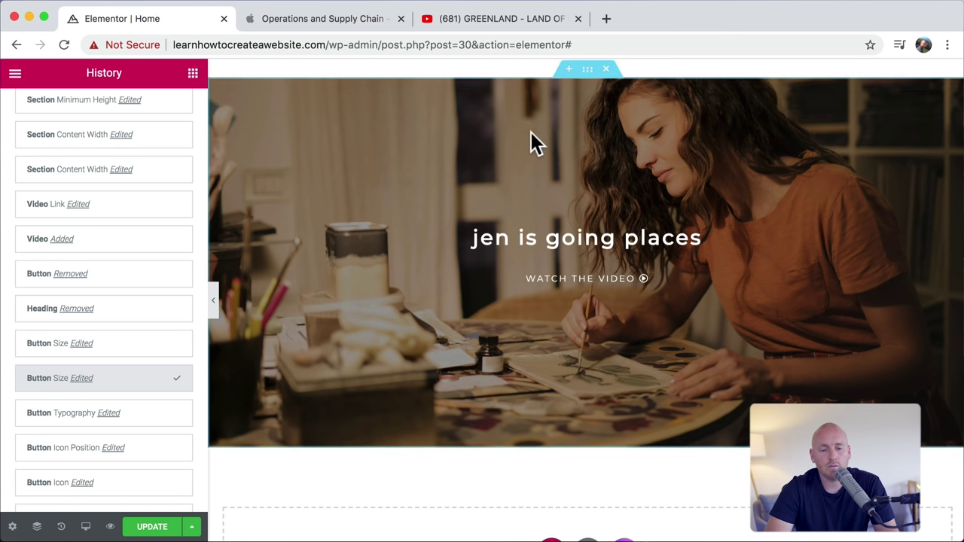
Step: Make the section background the Greenland YouTube video playing from 112 to 134 seconds
left_click(588, 70)
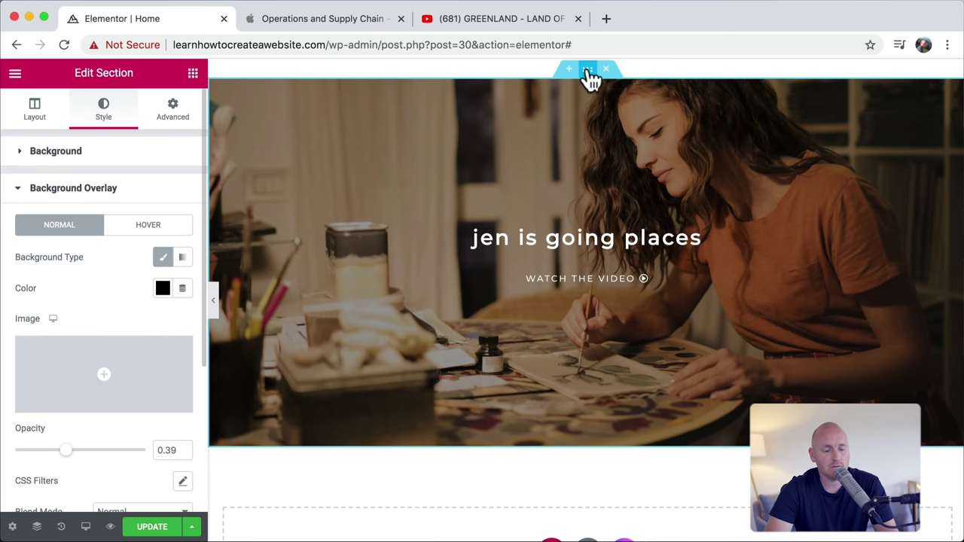
left_click(130, 158)
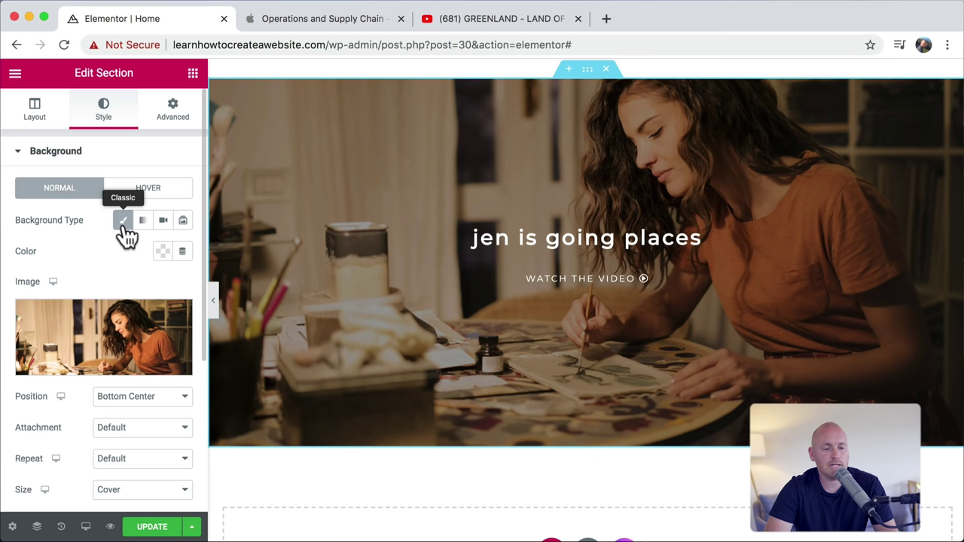
left_click(163, 220)
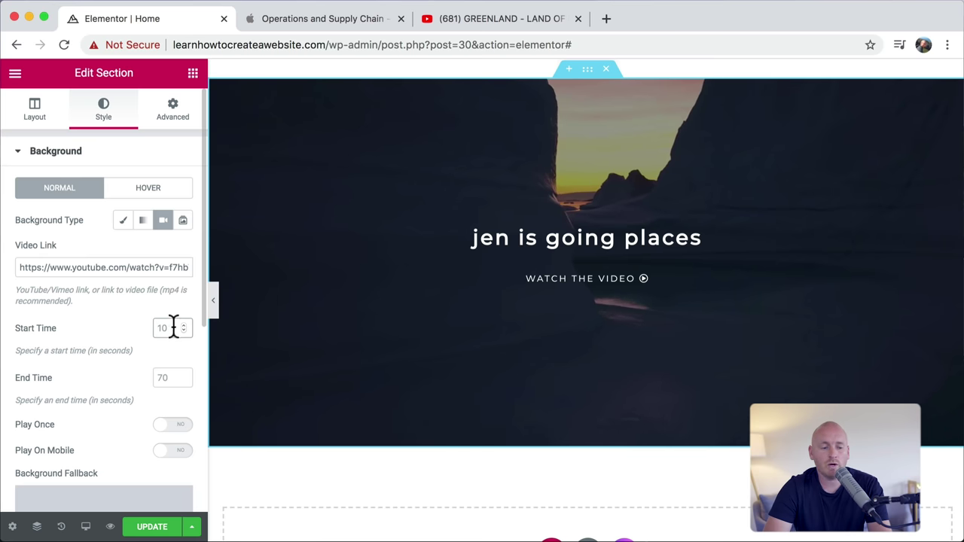
type("134")
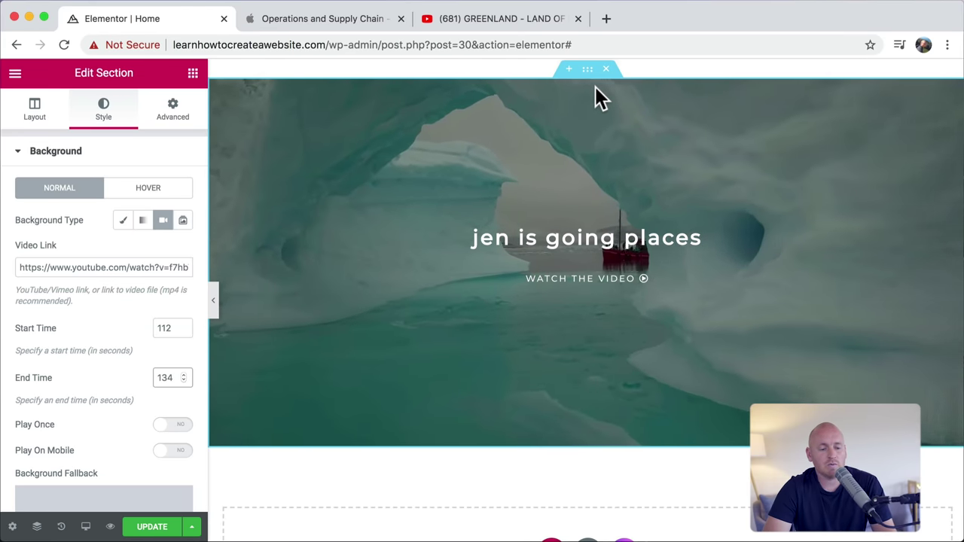
Step: Set the section's background overlay opacity to 0
scroll(146, 241, "down", 8)
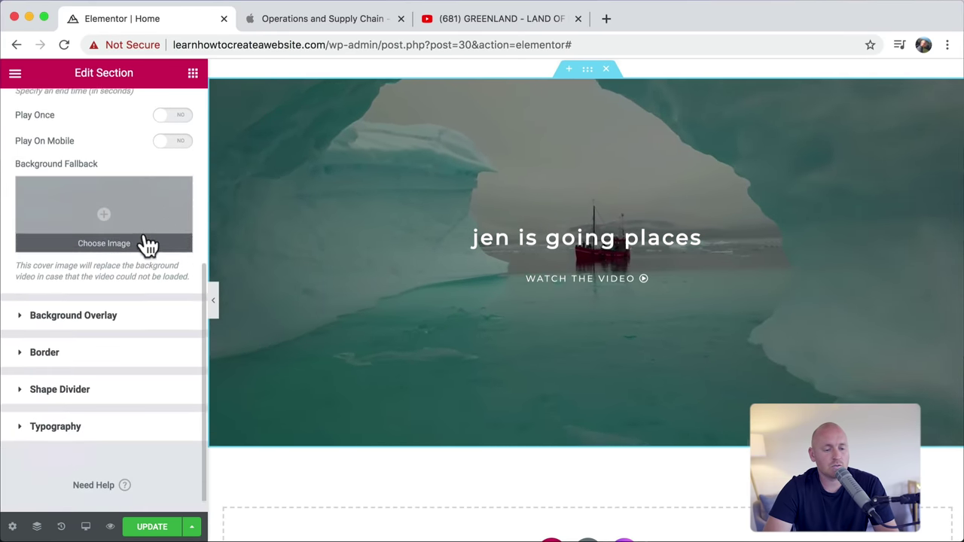
left_click(88, 299)
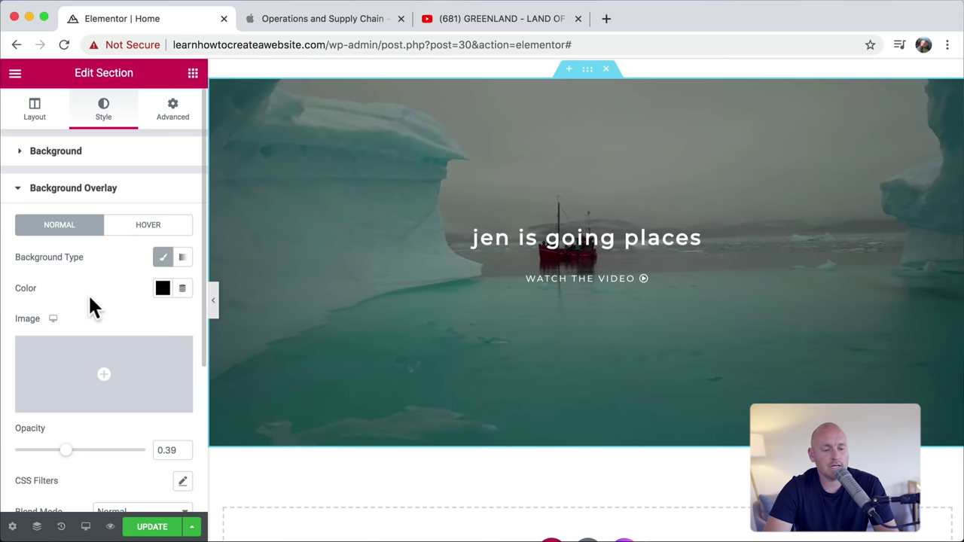
left_click_drag(71, 451, 9, 451)
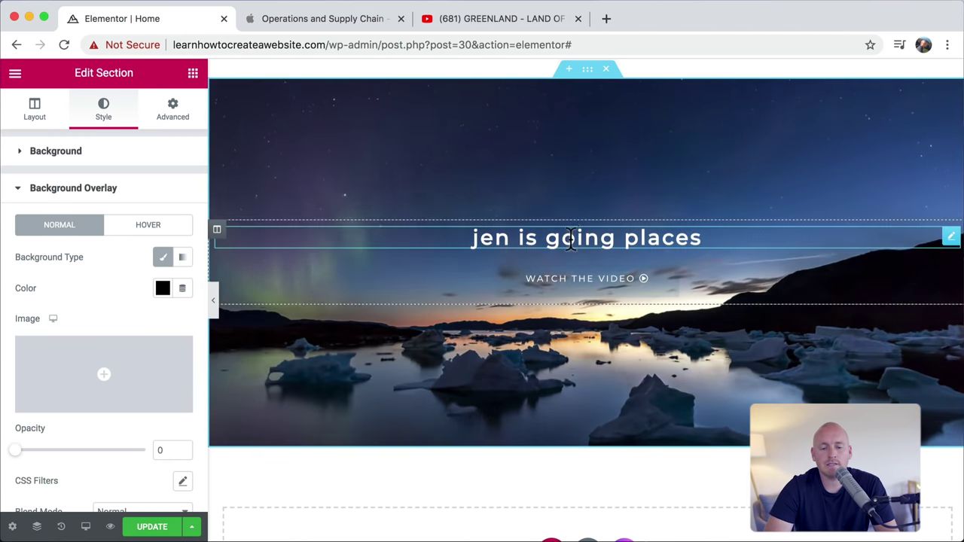
Step: Change the hero heading text to 'the great glacier'
left_click(576, 237)
type("t")
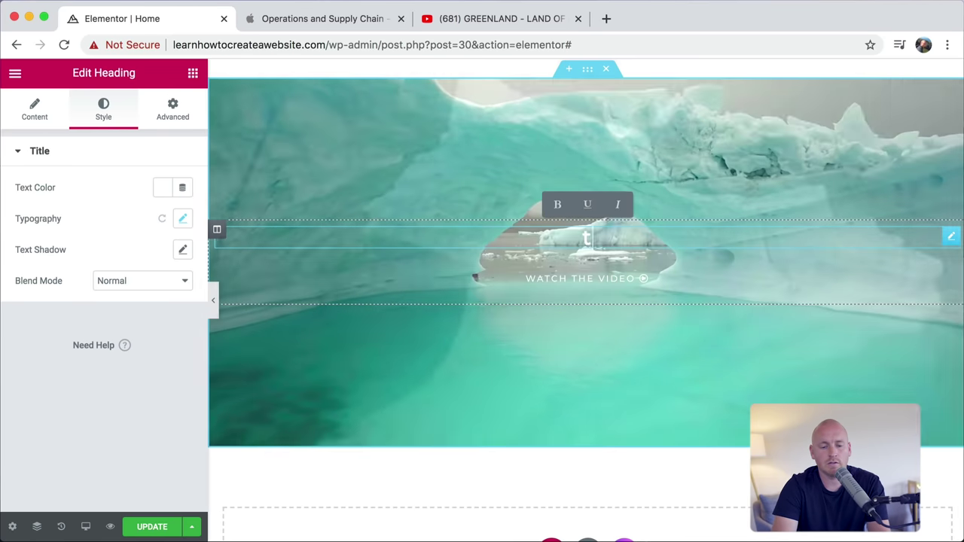
type("he great gl")
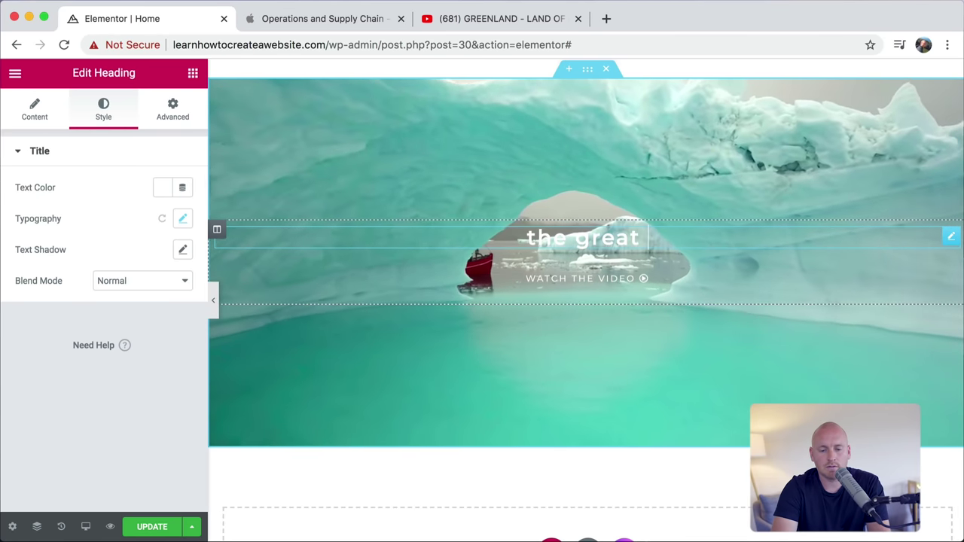
type("acier")
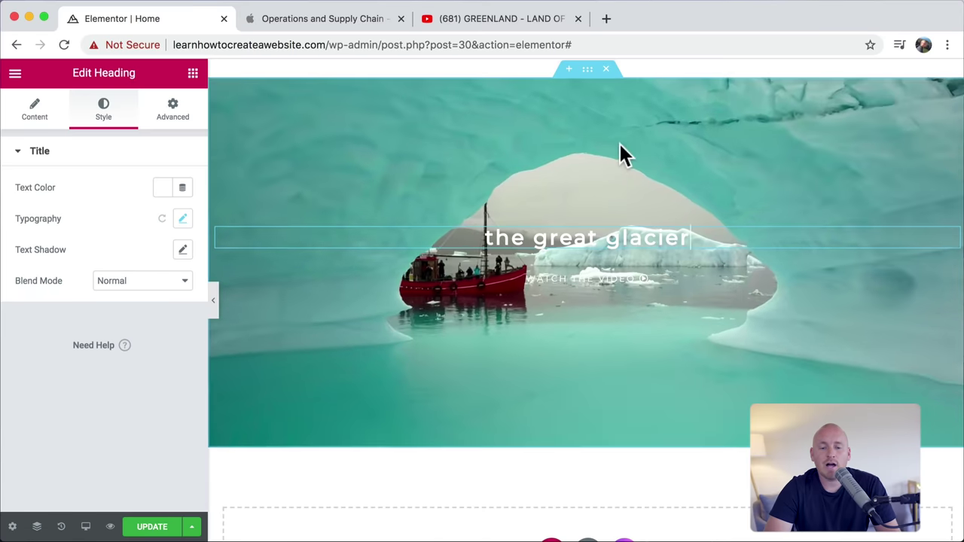
scroll(611, 181, "up", 2)
scroll(587, 110, "down", 15)
Step: Set the section's minimum height to 650 px and save the page with Update
left_click_drag(591, 142, 590, 80)
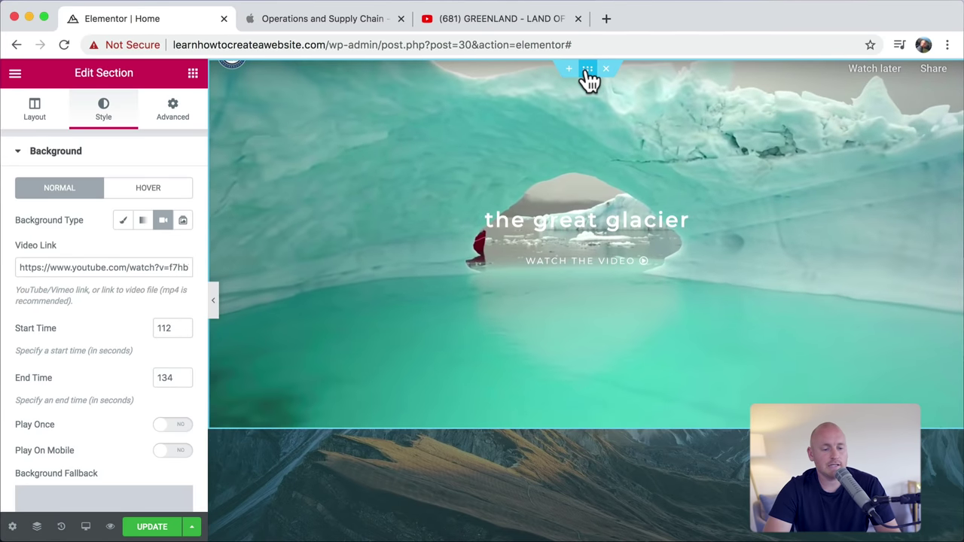
left_click(34, 111)
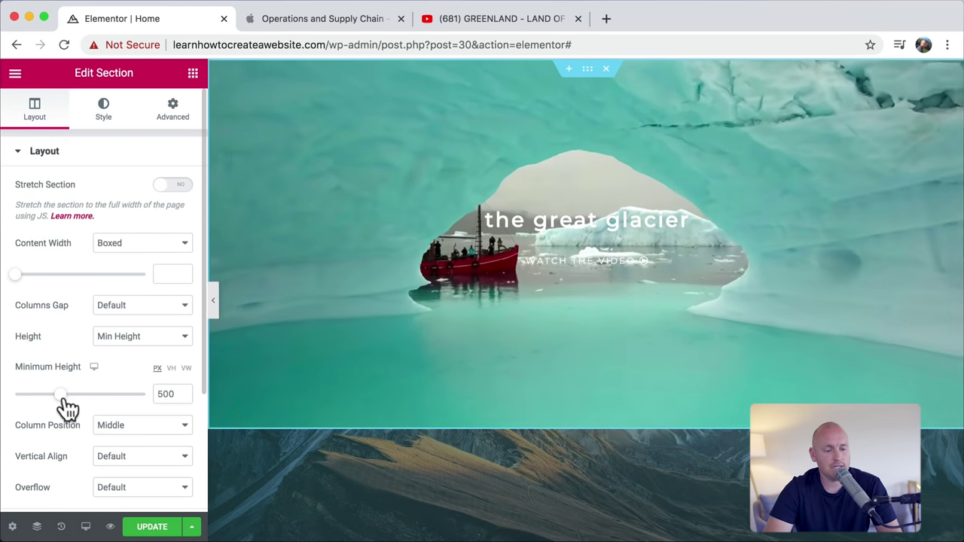
left_click_drag(64, 409, 83, 407)
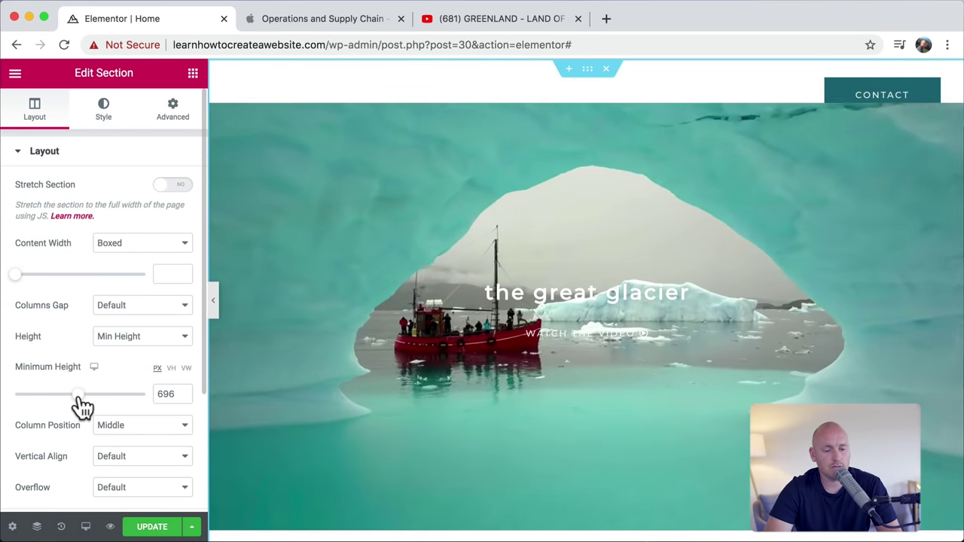
double_click(166, 393)
type("65")
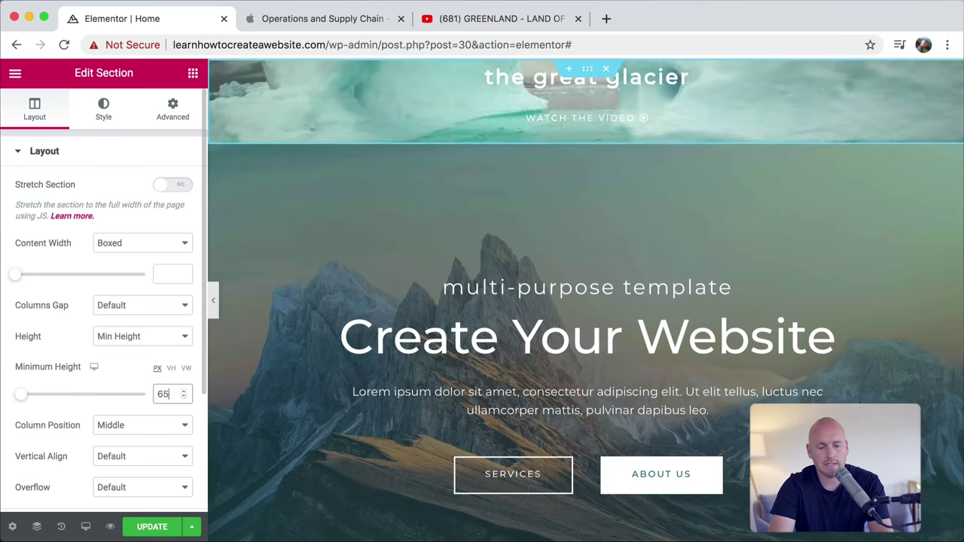
type("0")
left_click(152, 527)
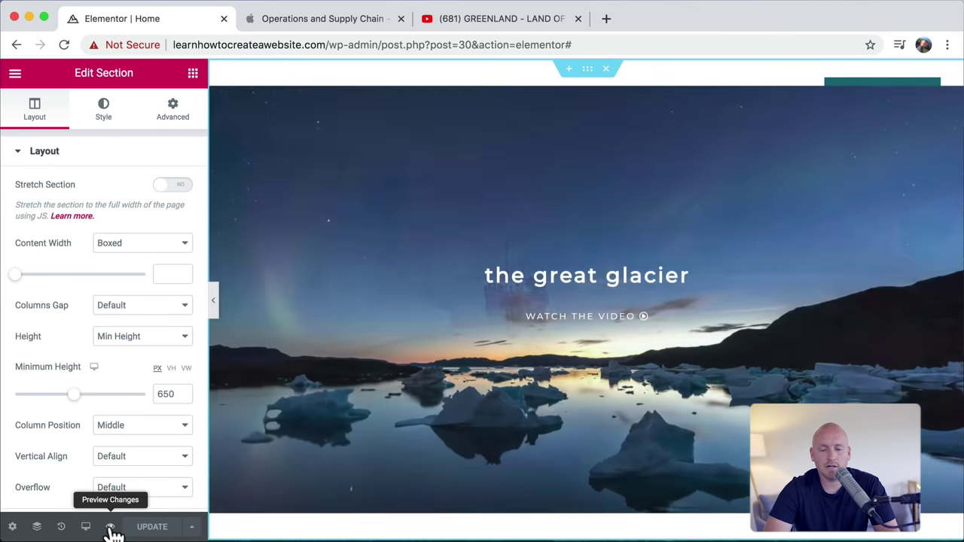
Step: Preview the page in a new tab and scroll through the glacier hero and Create Your Website section
left_click(111, 527)
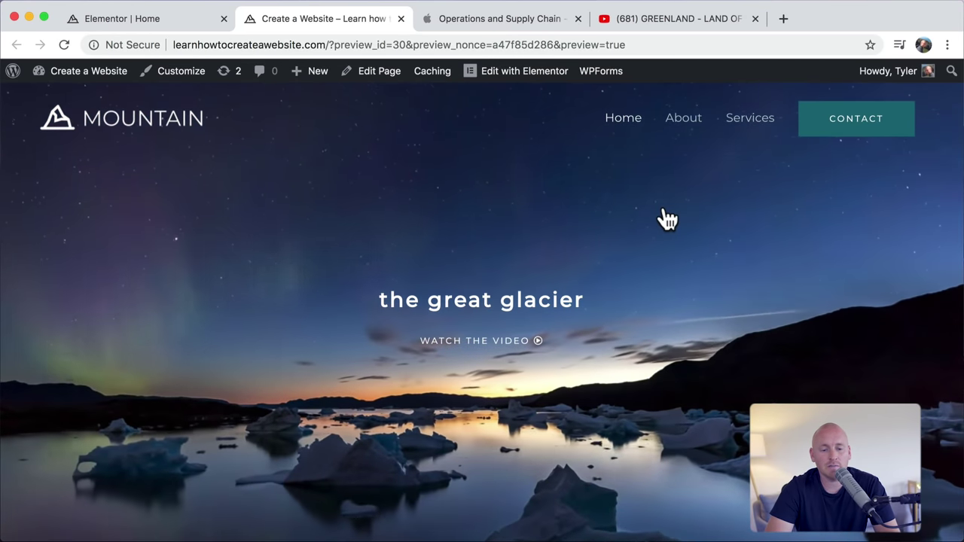
scroll(682, 284, "down", 3)
scroll(685, 290, "up", 3)
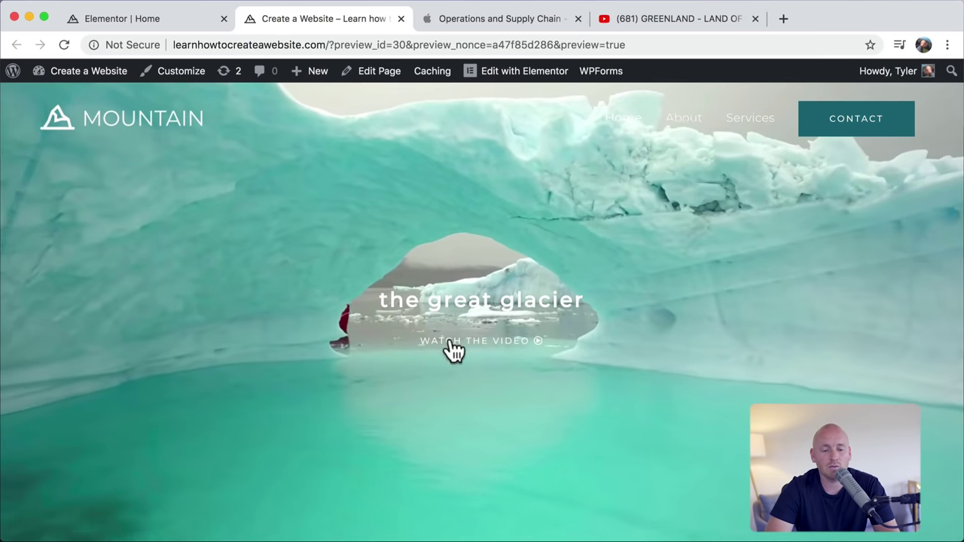
scroll(642, 396, "down", 7)
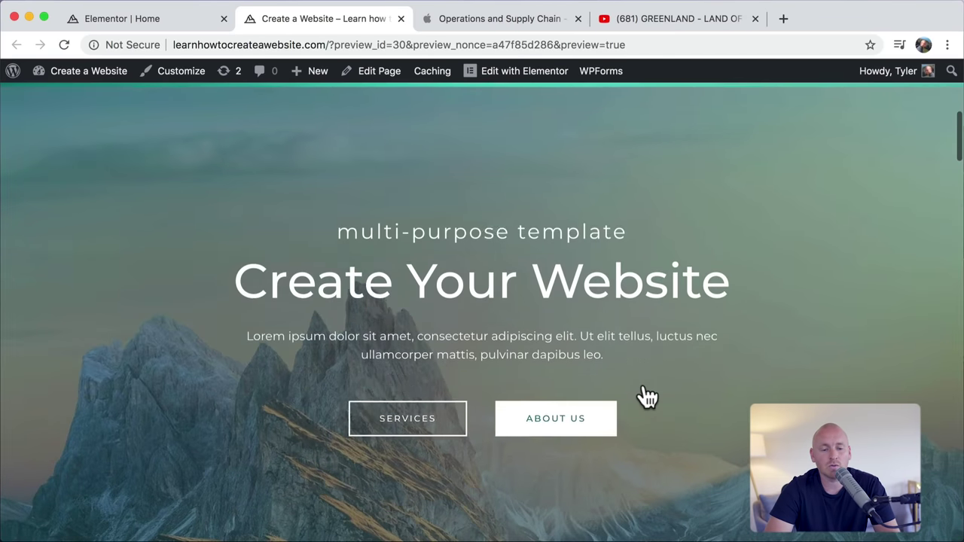
scroll(644, 392, "up", 4)
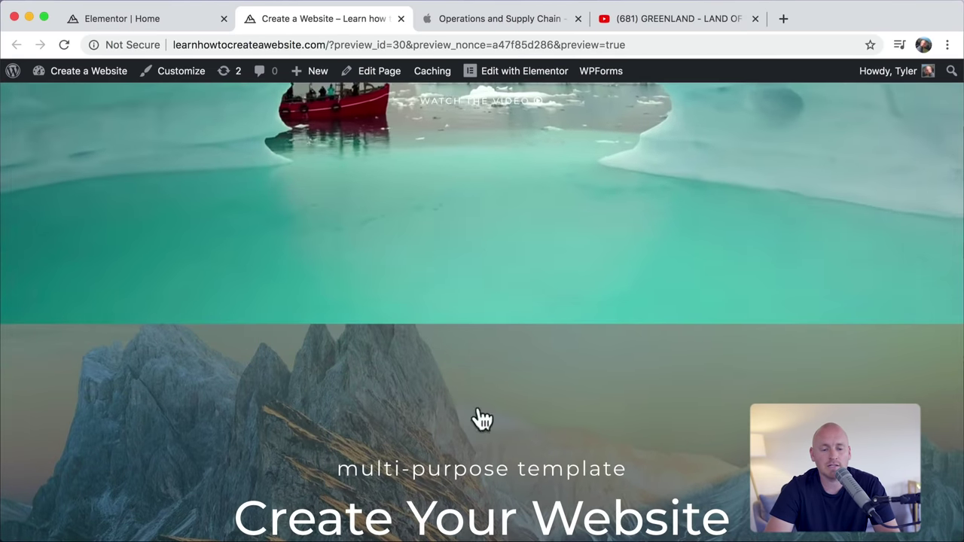
scroll(501, 296, "up", 3)
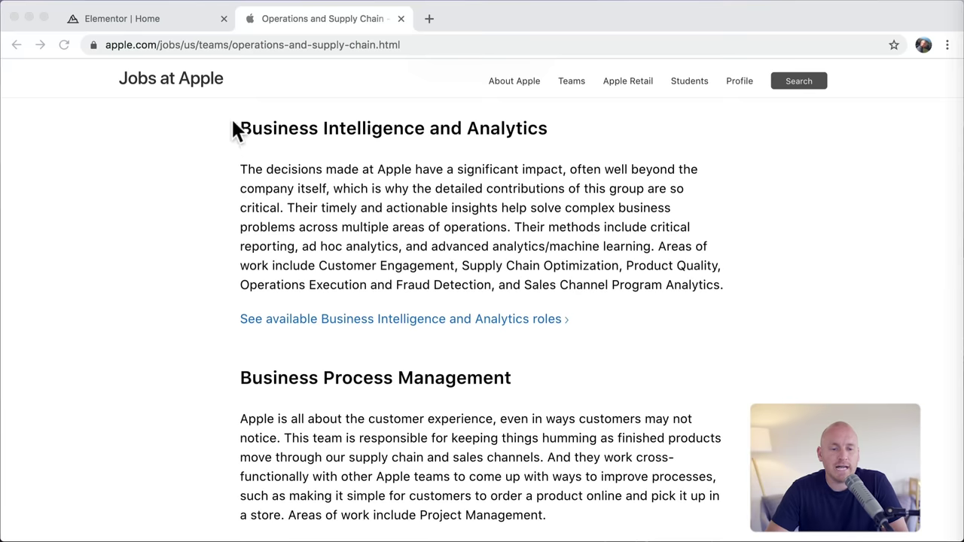
Step: Bring Chrome forward, scroll the Apple jobs page, then switch back to the Elementor tab
left_click(322, 187)
scroll(411, 235, "down", 5)
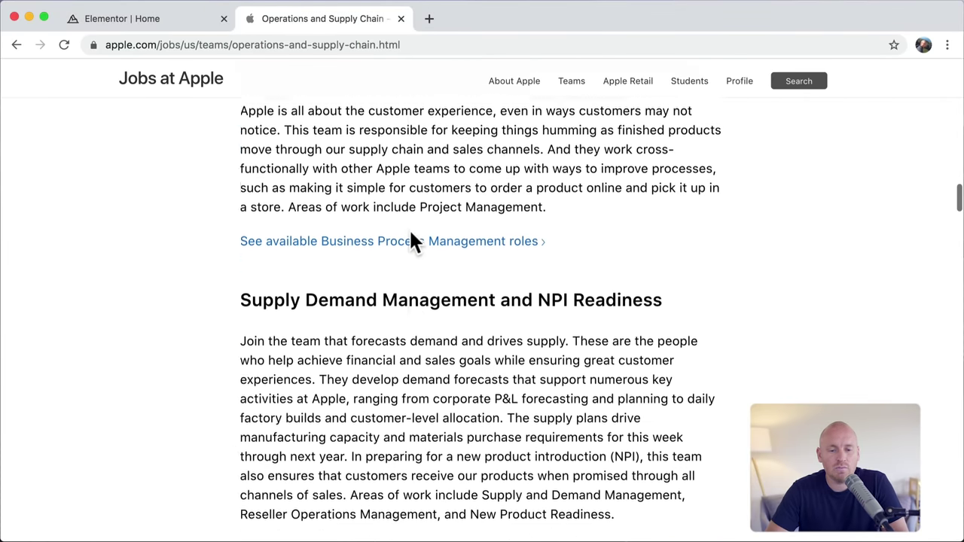
scroll(411, 232, "up", 7)
scroll(411, 233, "down", 3)
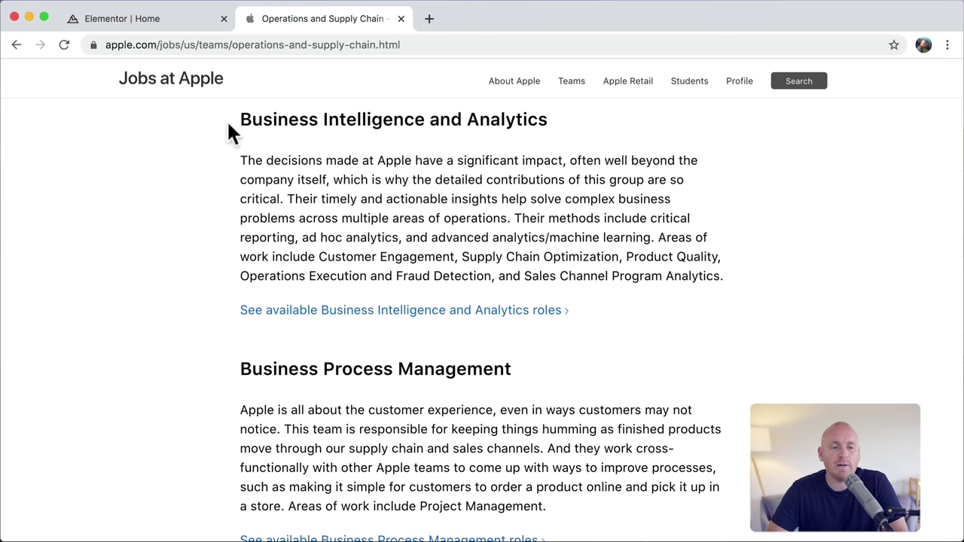
left_click(183, 22)
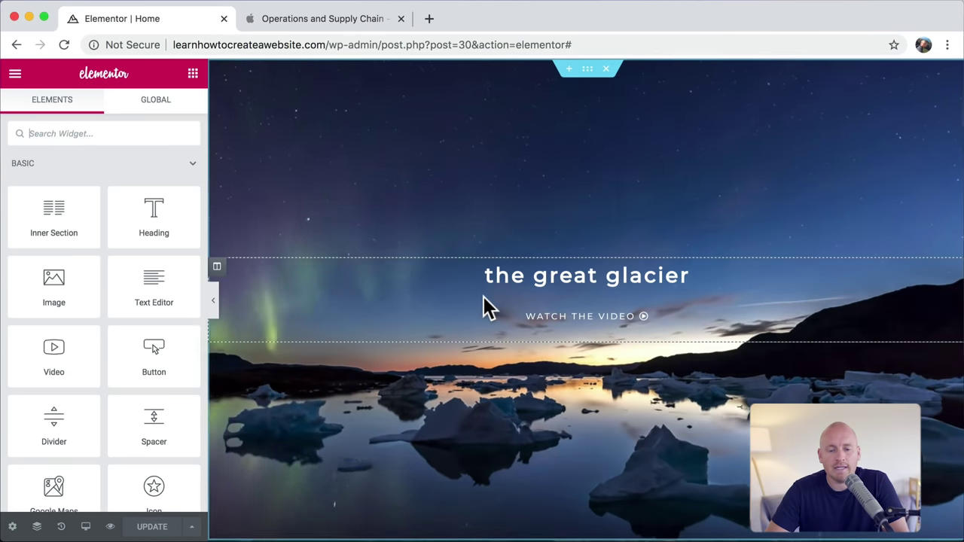
Step: Add a new section beneath the glacier hero and bring up its column structure choices
scroll(486, 308, "down", 3)
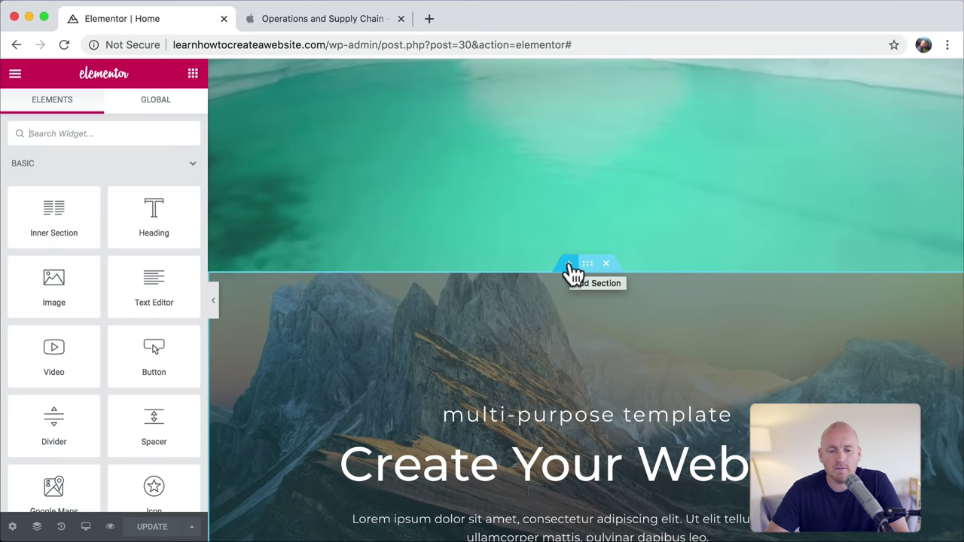
left_click(570, 266)
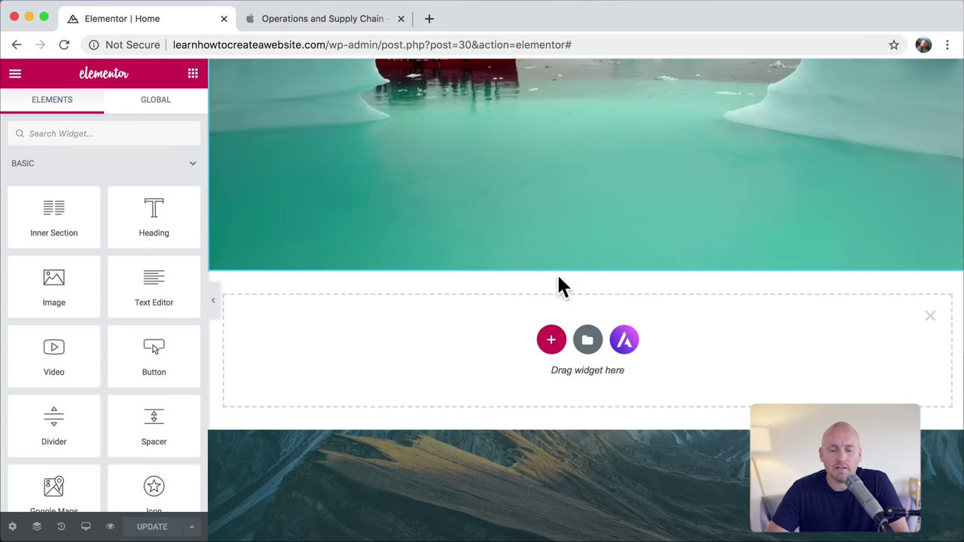
left_click(551, 339)
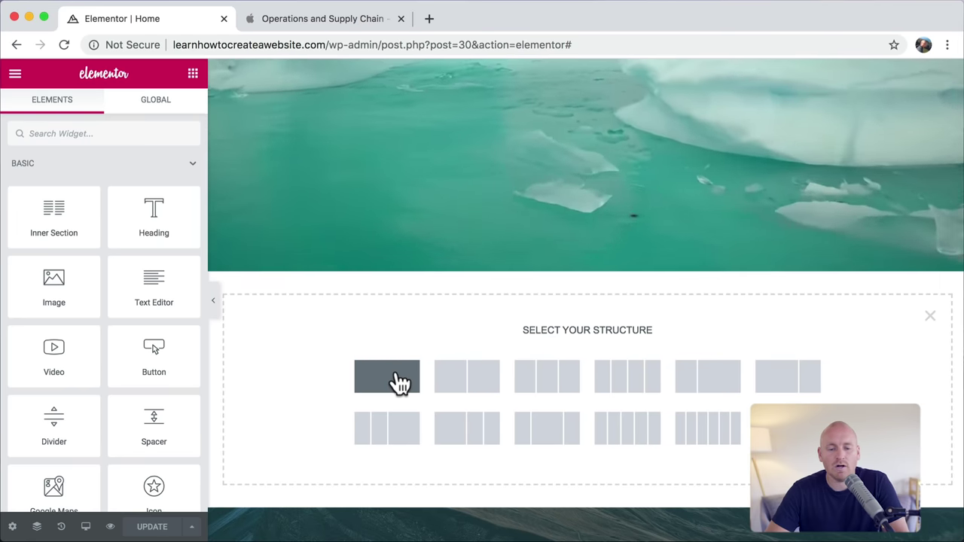
Step: Make the new section single-column and drop in a Heading and a Text Editor widget
left_click(397, 380)
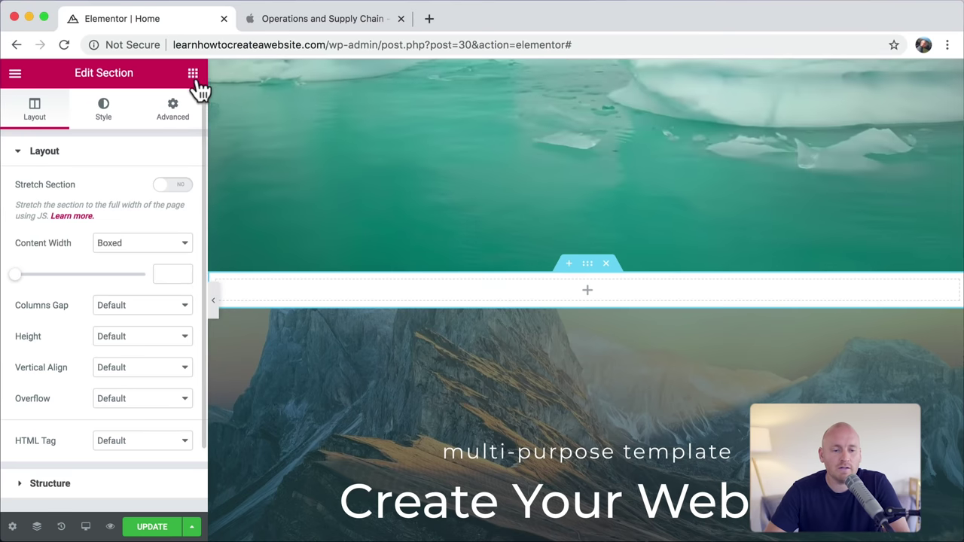
left_click(194, 75)
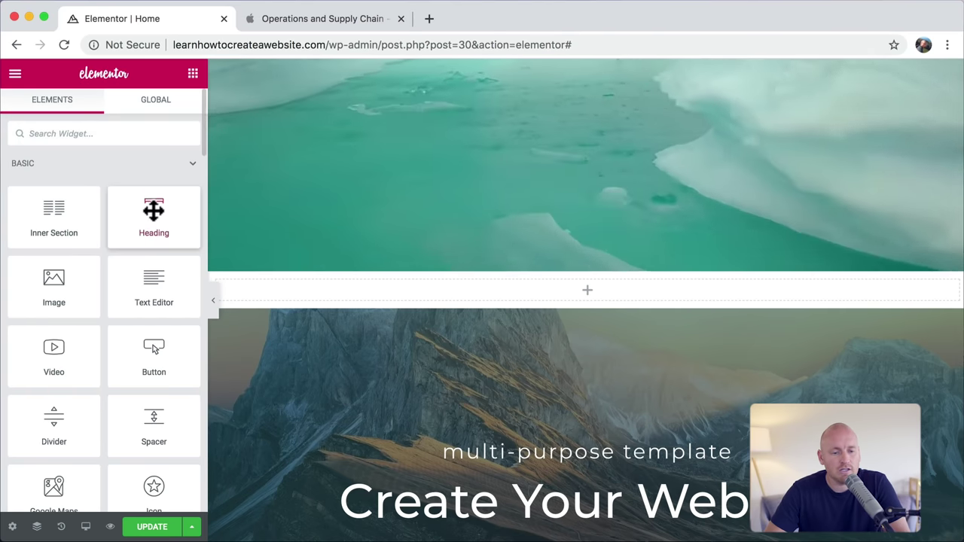
left_click_drag(153, 210, 388, 249)
left_click_drag(470, 290, 472, 289)
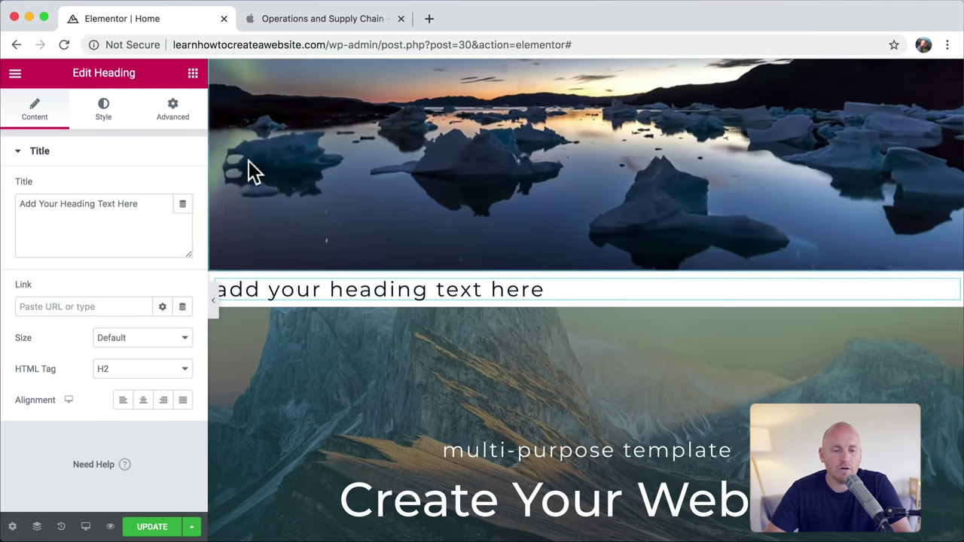
left_click(194, 75)
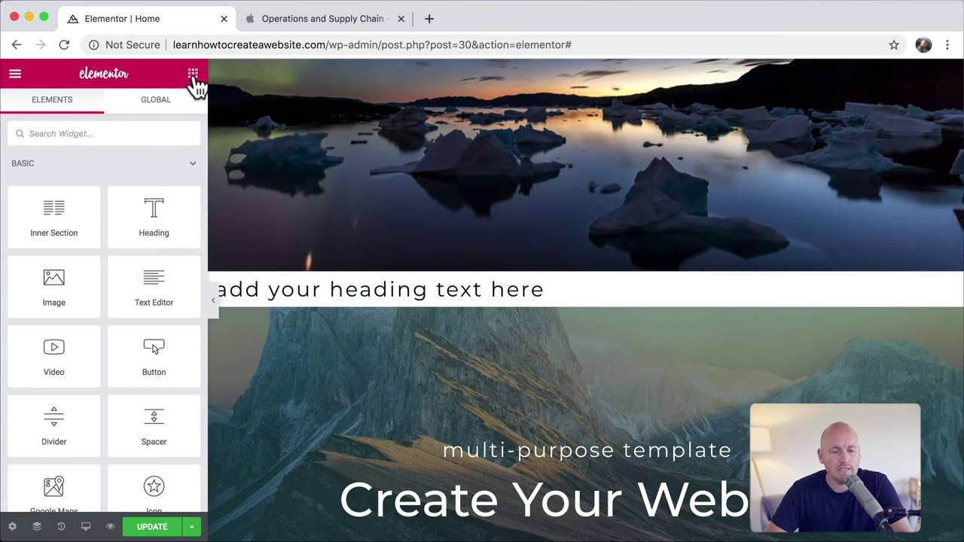
left_click_drag(142, 296, 329, 300)
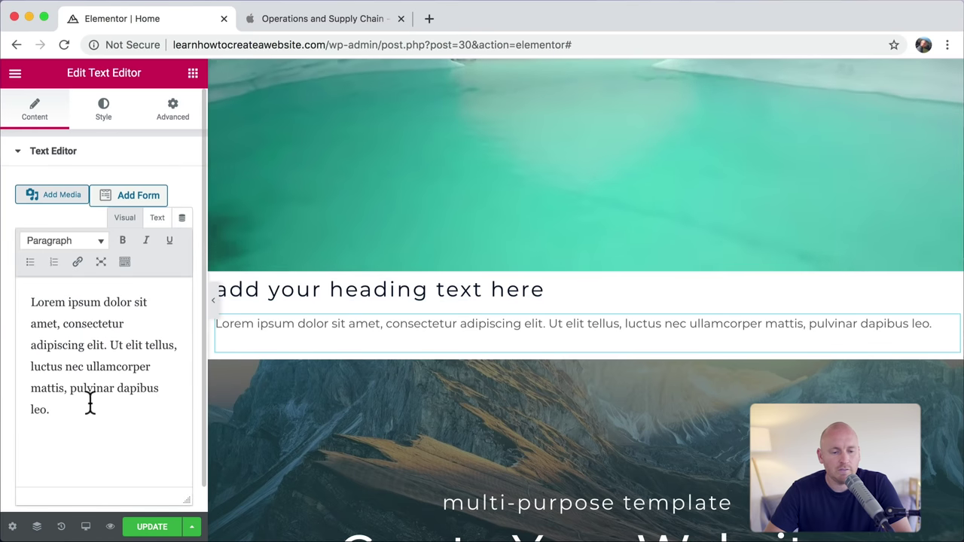
Step: Copy the lorem ipsum paragraph and paste it after itself to double the text
left_click_drag(90, 400, 6, 288)
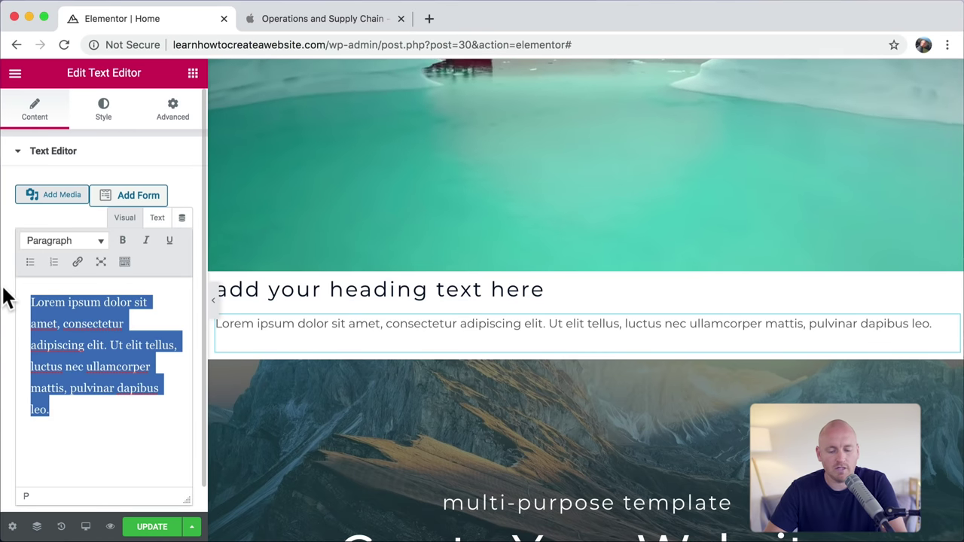
key("ctrl+c")
key("Right")
key("ctrl+v")
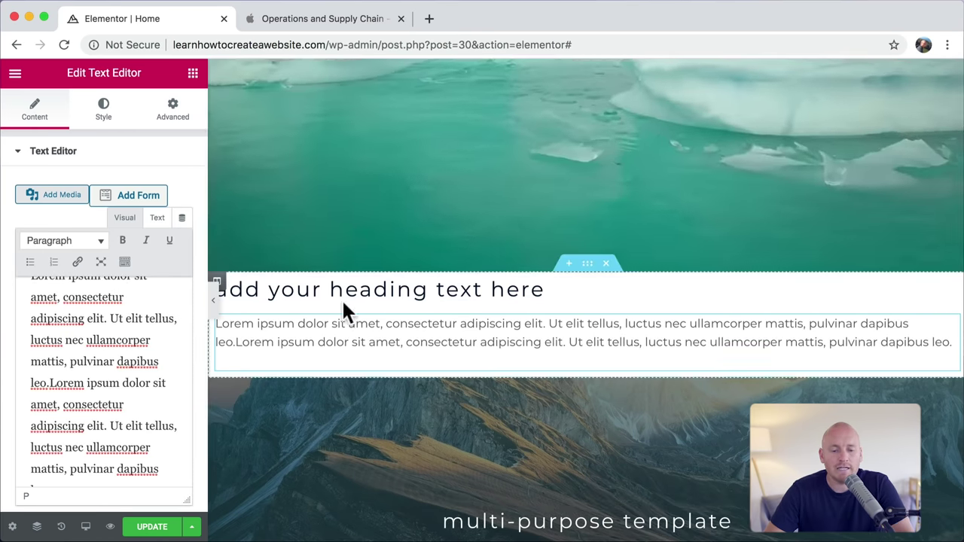
left_click(353, 296)
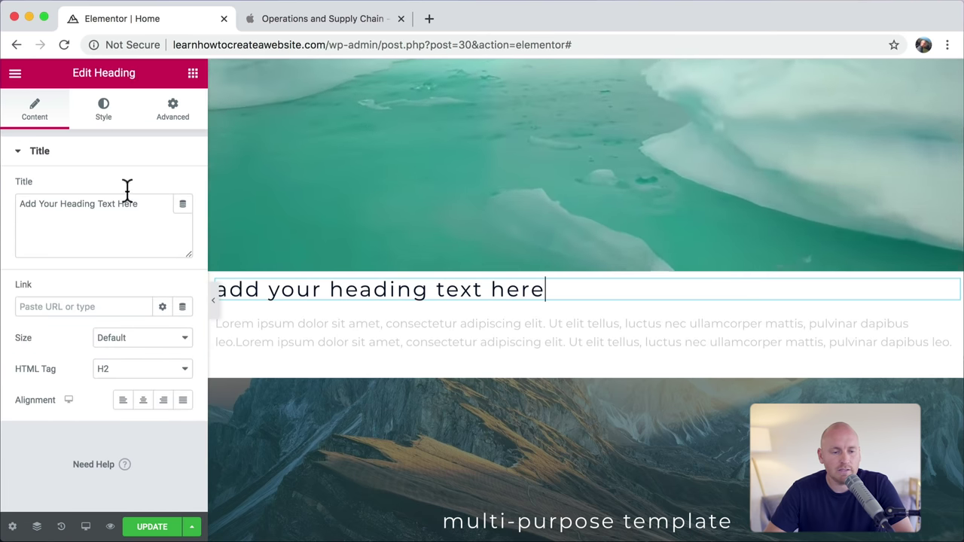
Step: Set the heading's typography Transform to Normal letter case
left_click(106, 118)
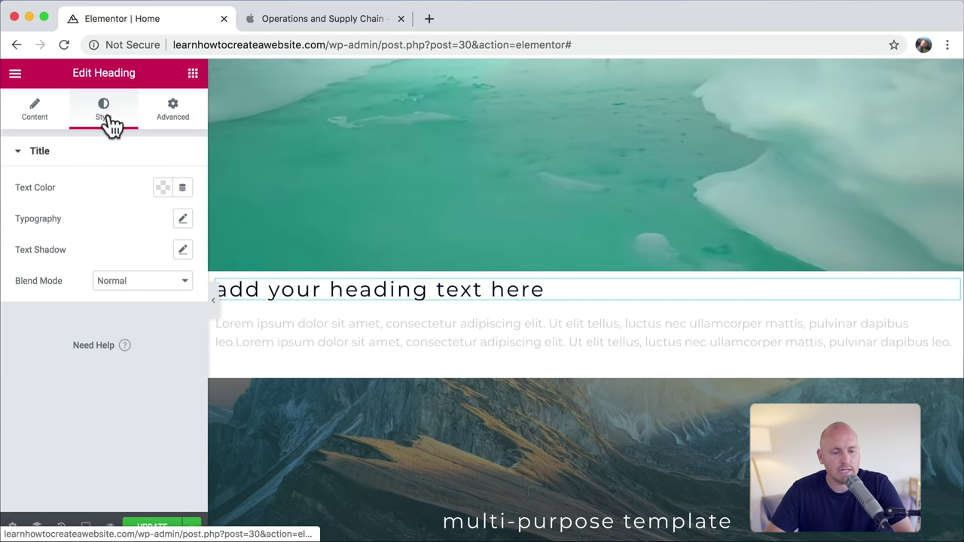
left_click(183, 220)
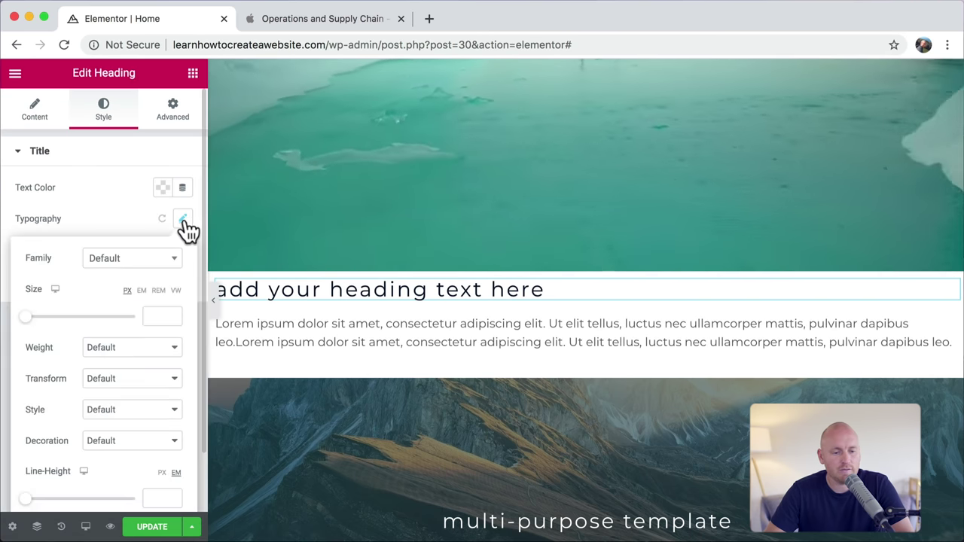
left_click(152, 380)
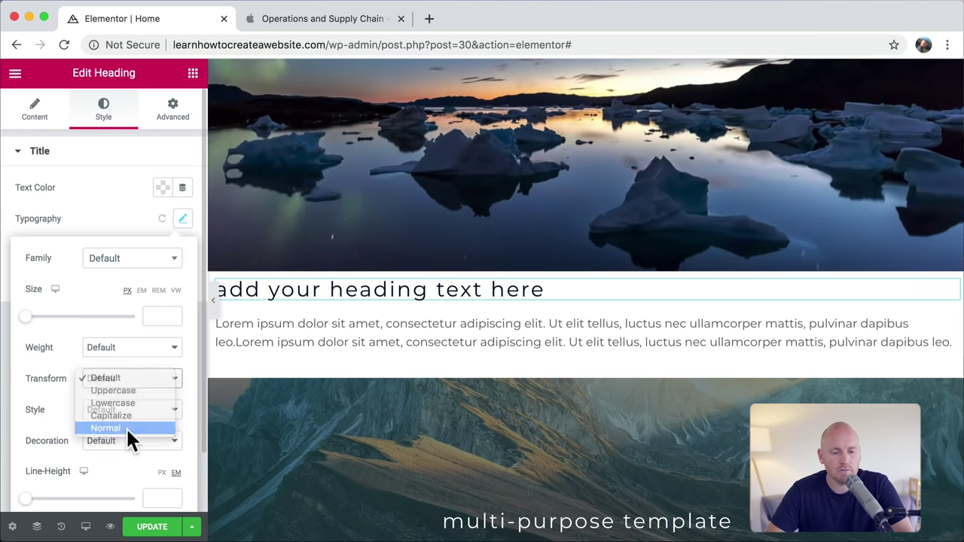
left_click(126, 427)
double_click(314, 289)
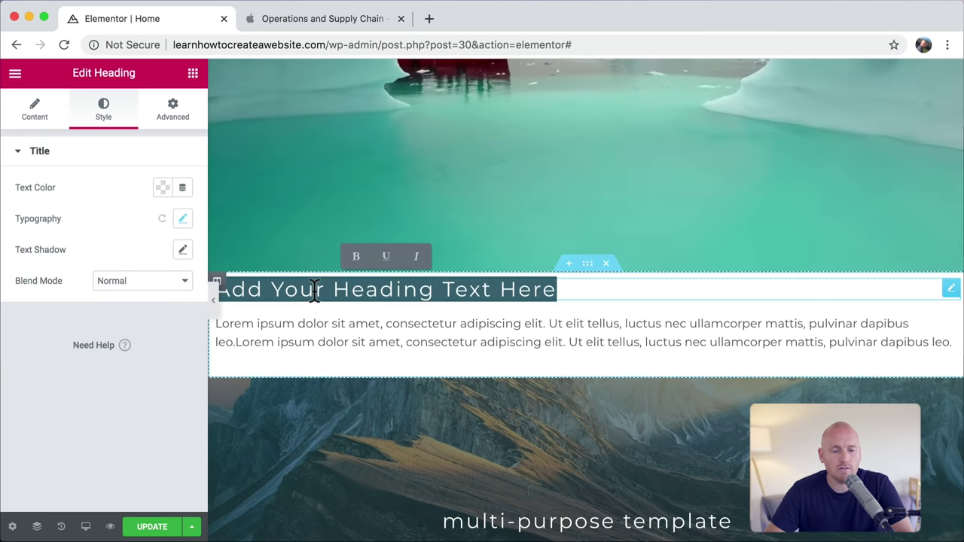
Step: Replace the heading title with 'You're going to do great things', then view the Apple jobs tab
left_click(34, 110)
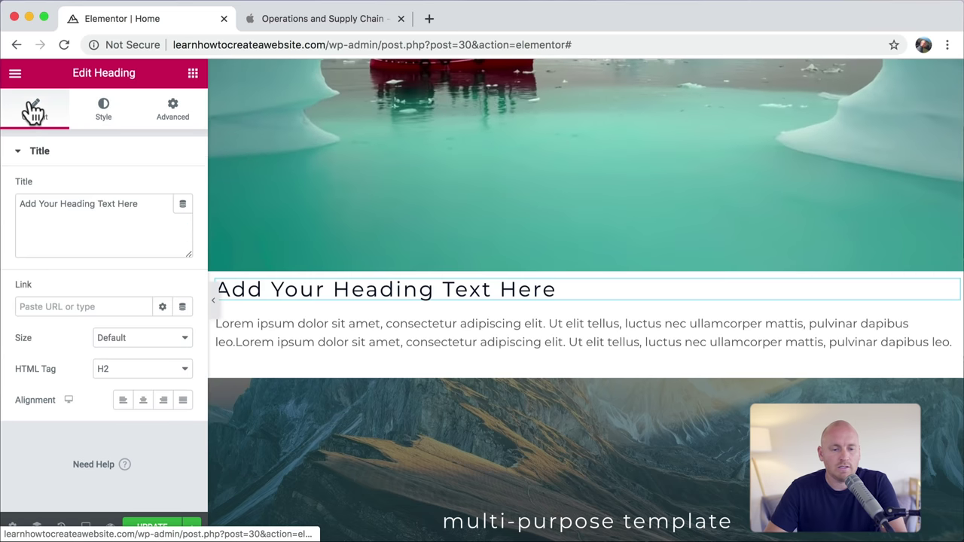
triple_click(106, 215)
type("Y")
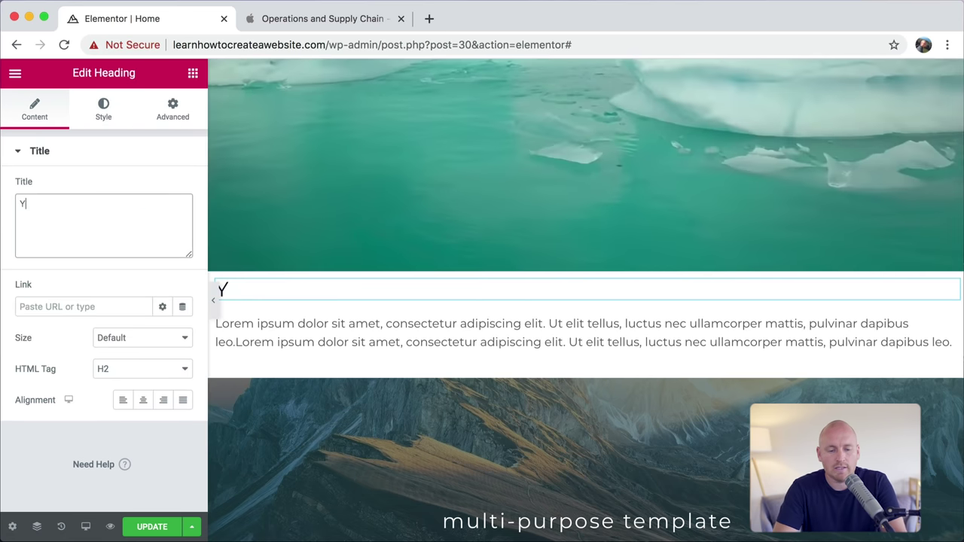
type("ou're ")
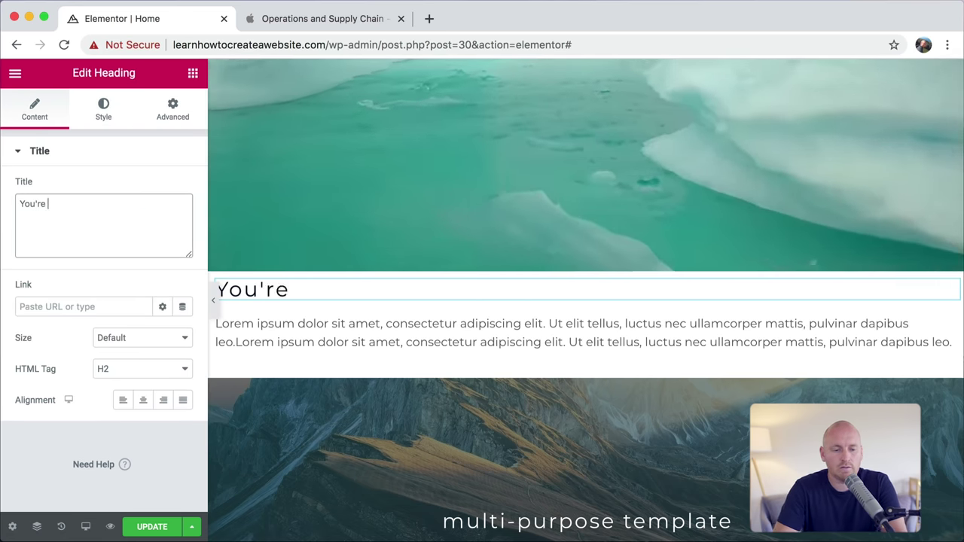
type("going to d")
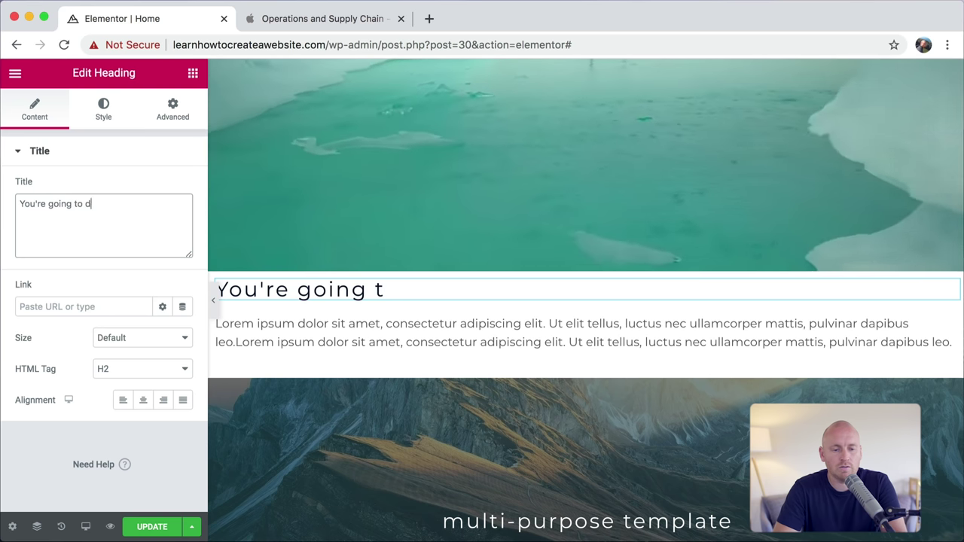
type("o great things")
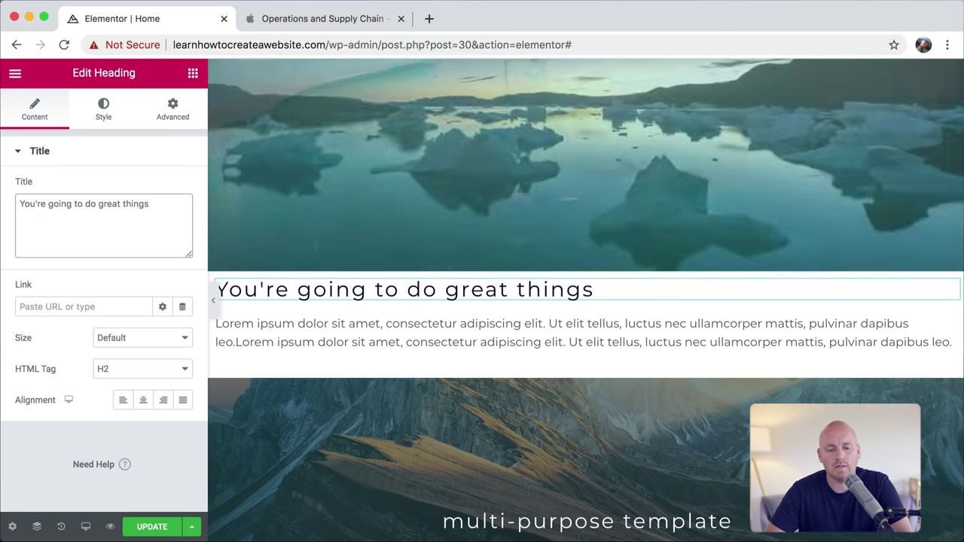
left_click(330, 20)
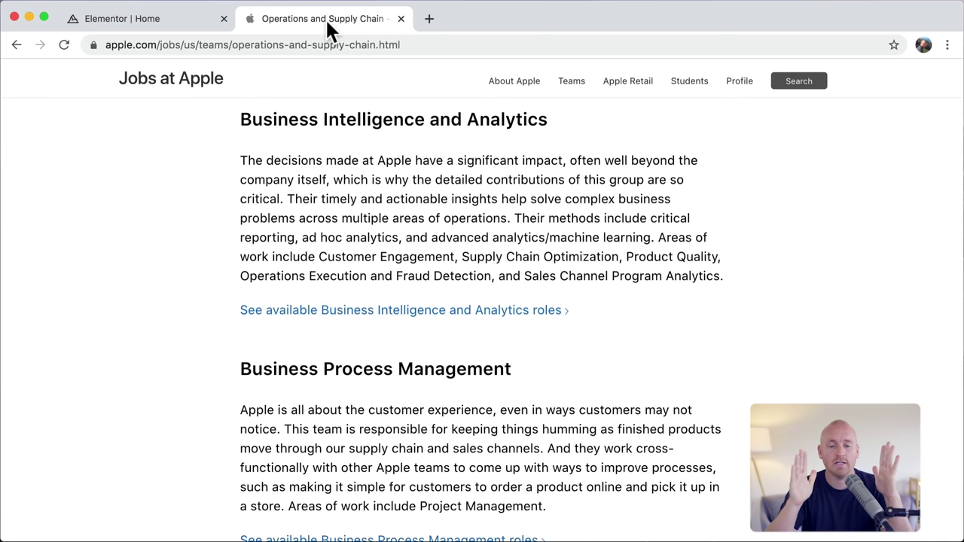
Step: Set the section's boxed Content Width to 700, checking the Apple jobs tab in between
left_click(171, 21)
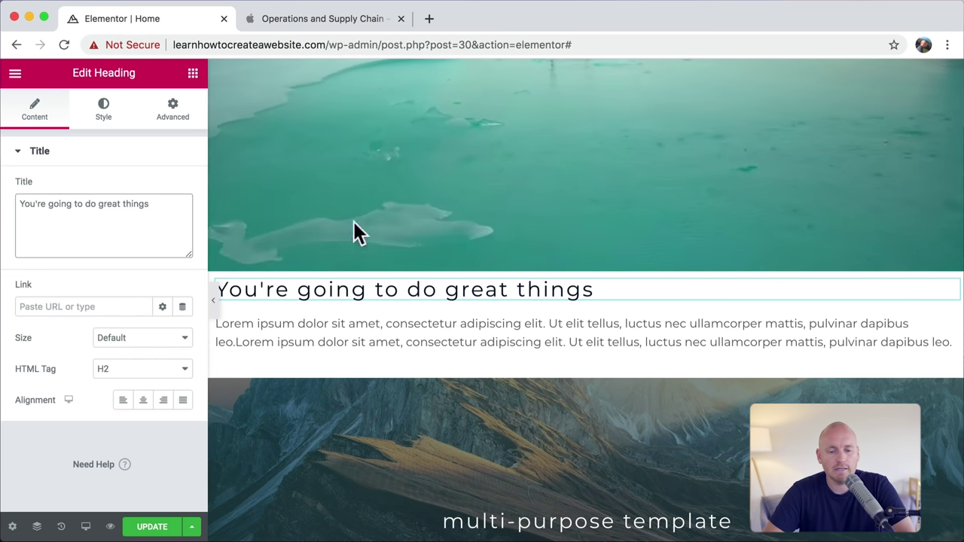
left_click(592, 271)
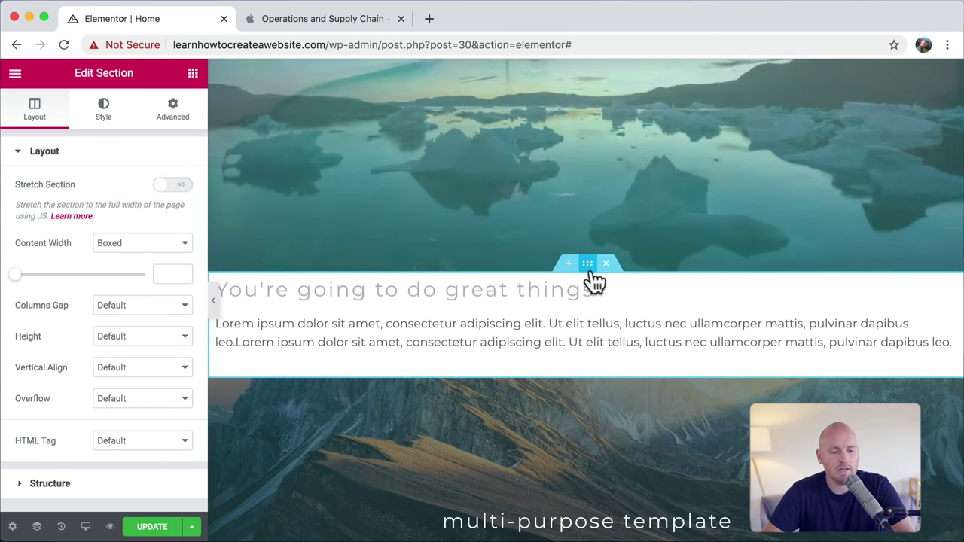
left_click(169, 273)
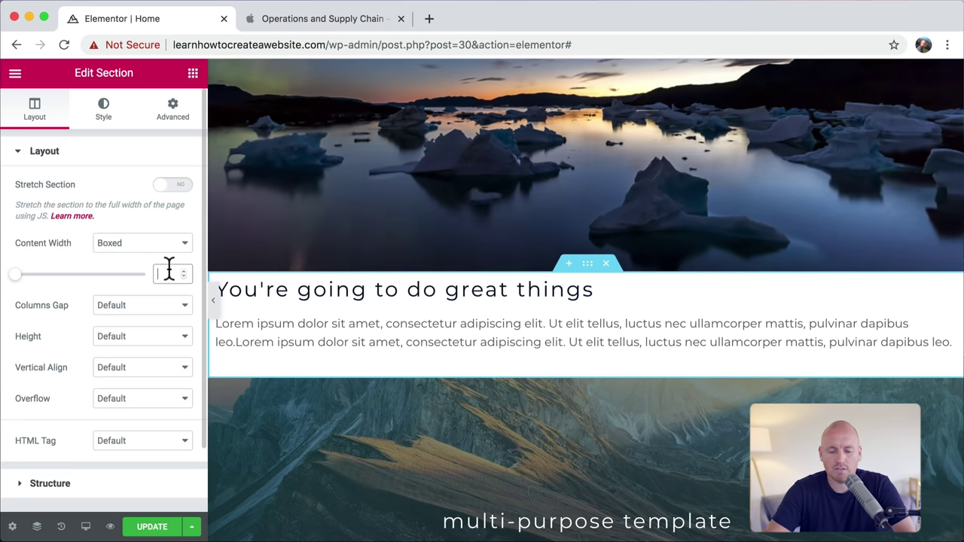
type("700")
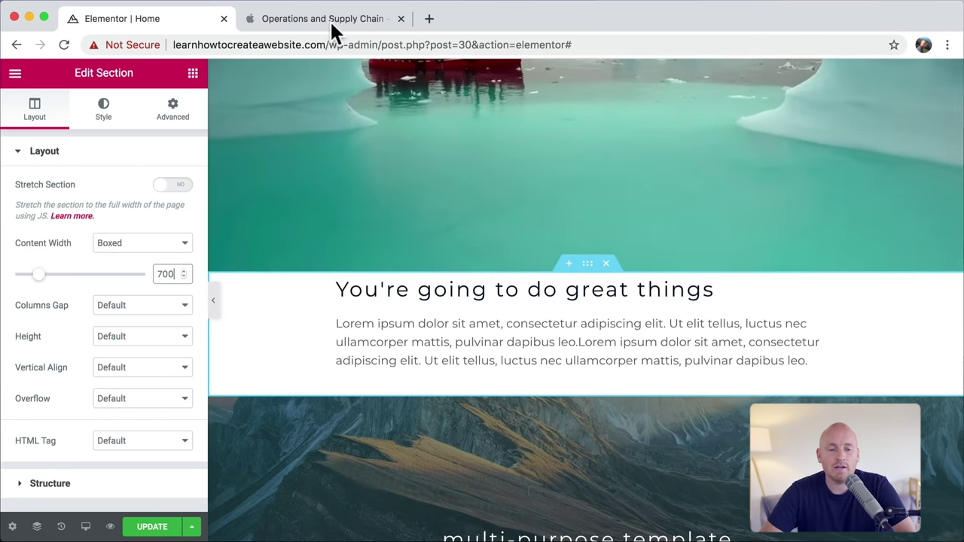
left_click(330, 20)
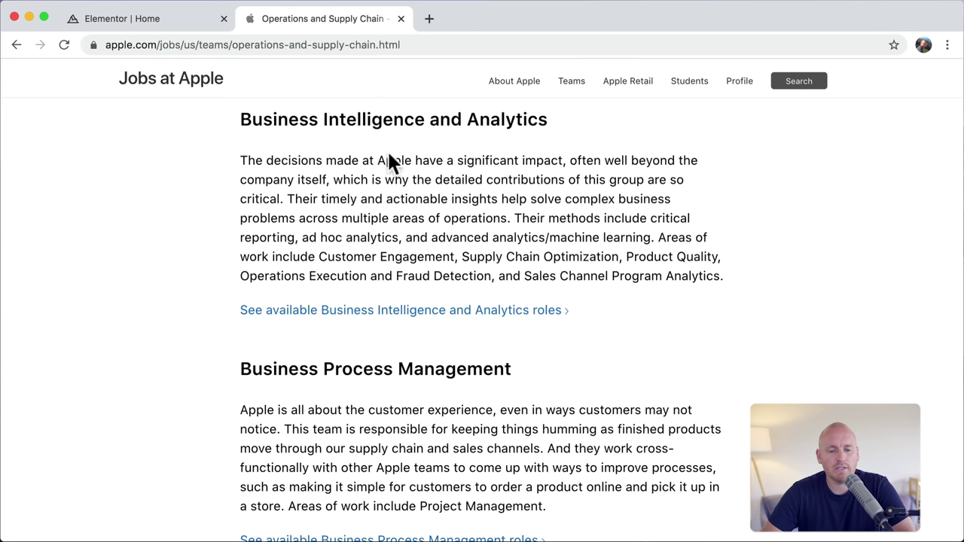
scroll(344, 219, "down", 5)
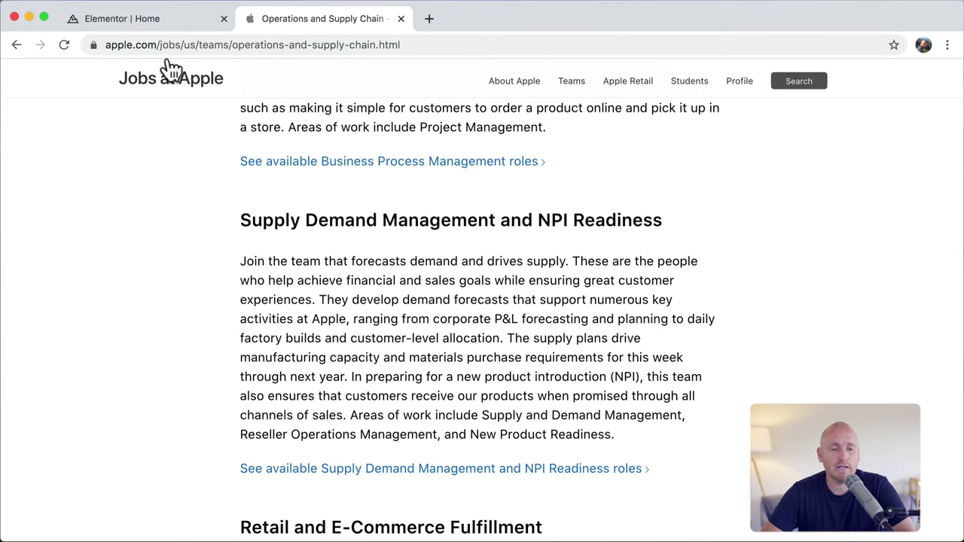
left_click(164, 18)
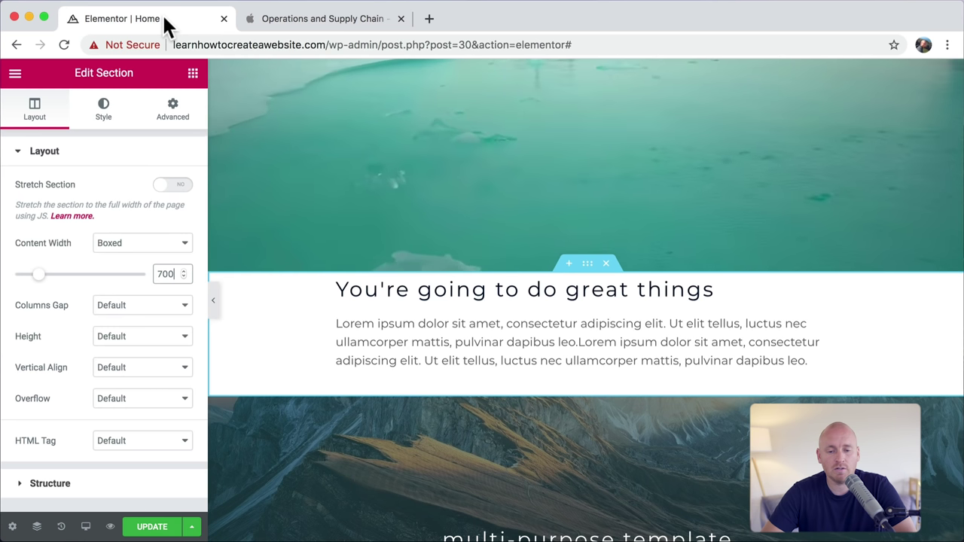
Step: Duplicate the text section twice to make three copies
right_click(591, 273)
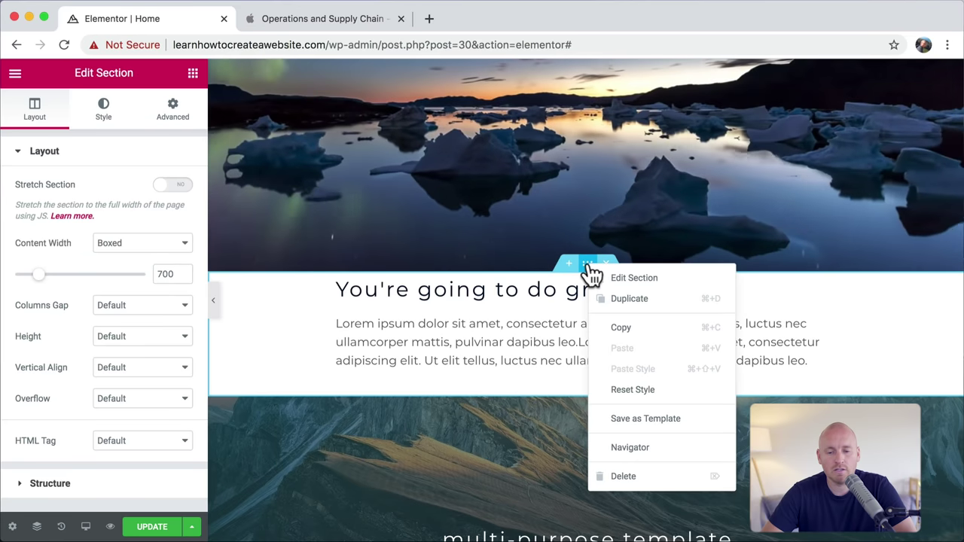
left_click(637, 314)
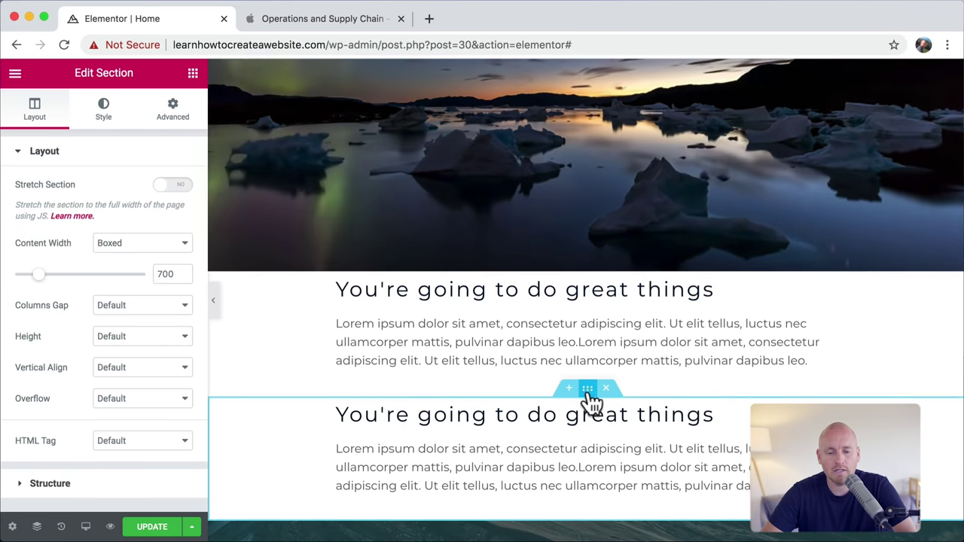
right_click(589, 391)
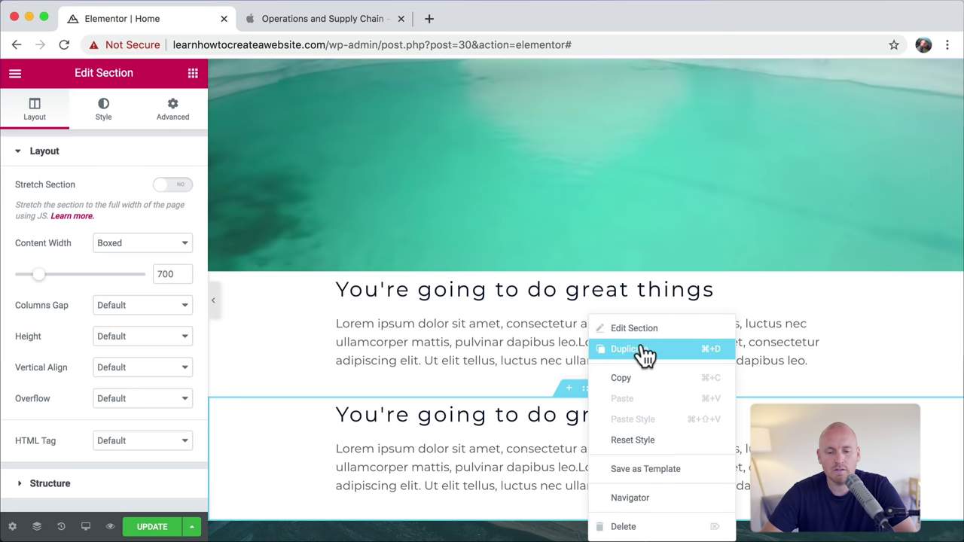
left_click(641, 348)
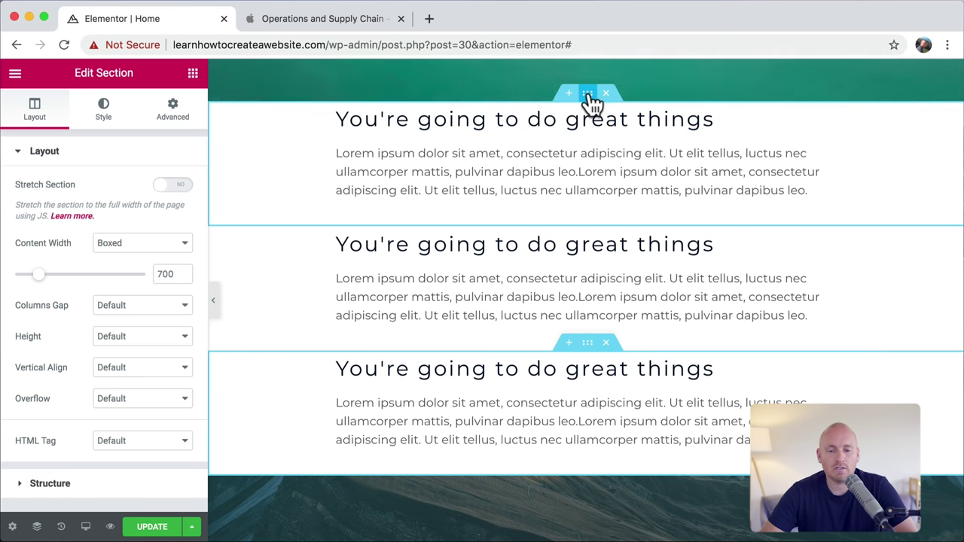
Step: Unlink the section's margins and set its top margin to 100
left_click(172, 117)
left_click(175, 215)
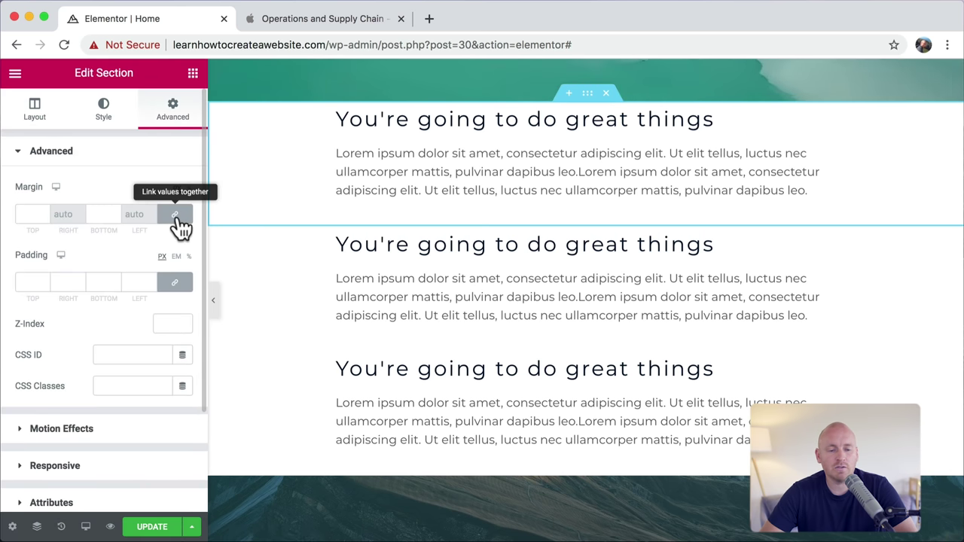
left_click(26, 214)
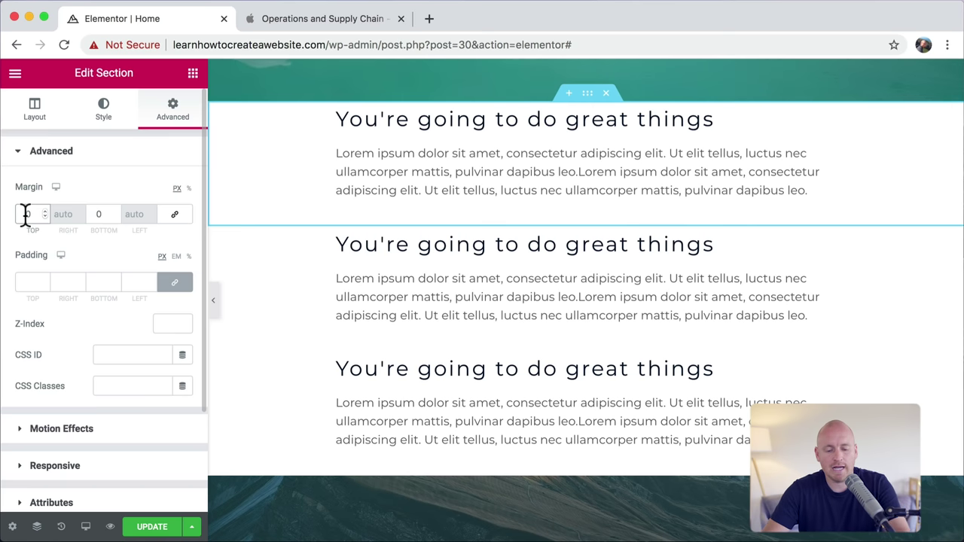
type("5")
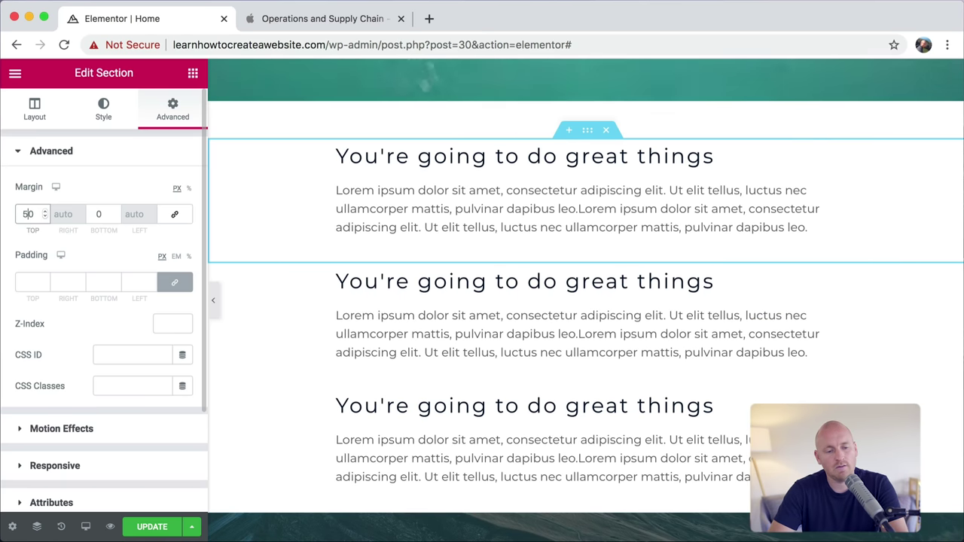
key("BackSpace")
type("100")
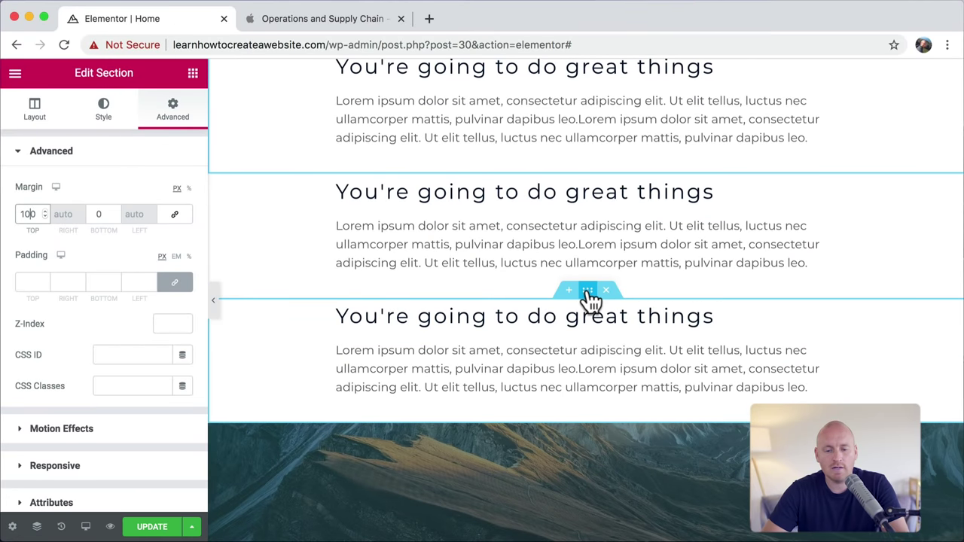
Step: Give the third text section a 100 px bottom margin, then view the Apple Jobs tab
left_click(587, 294)
left_click(172, 113)
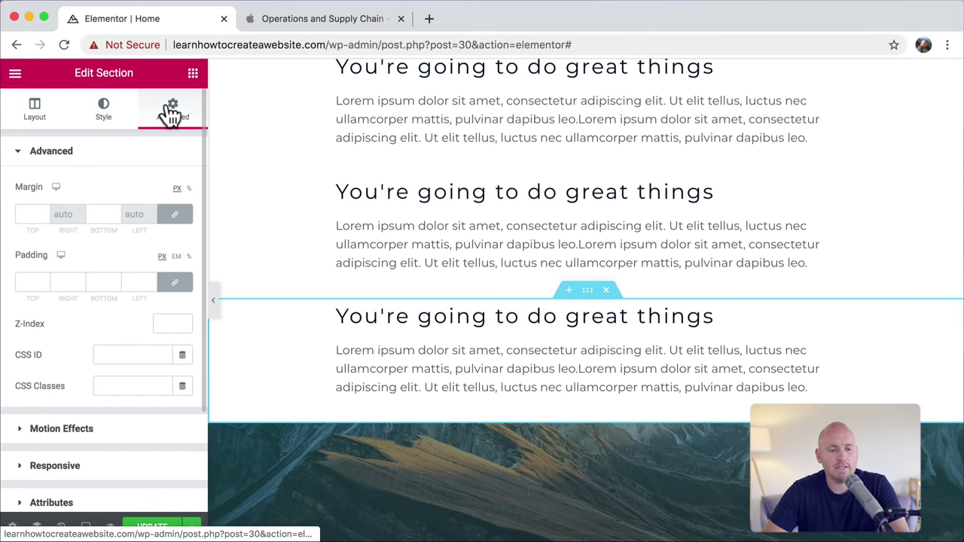
left_click(176, 217)
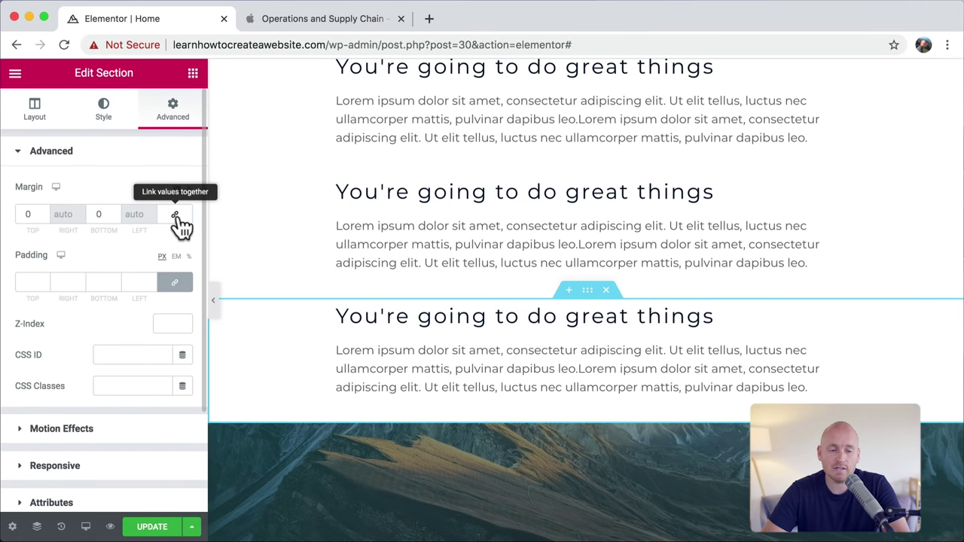
left_click(95, 214)
type("100")
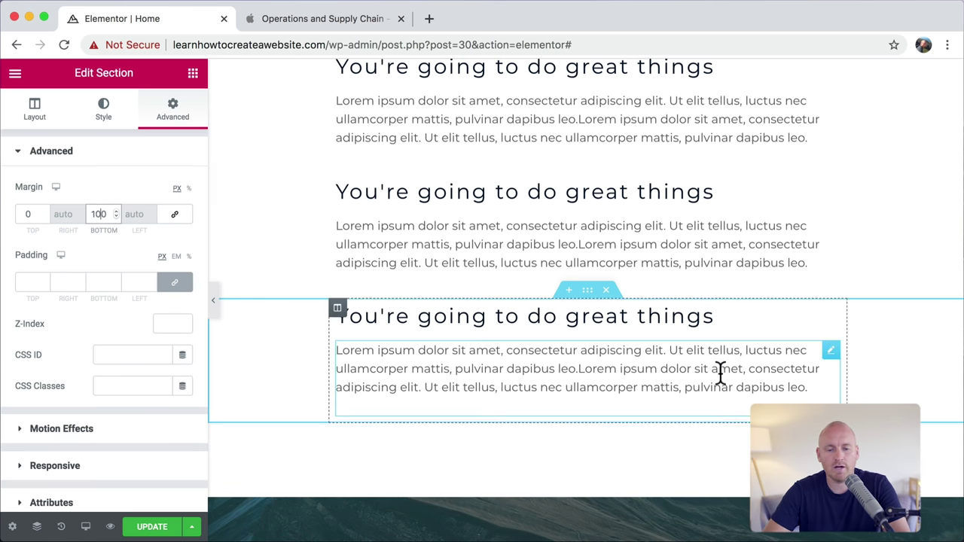
scroll(721, 370, "up", 3)
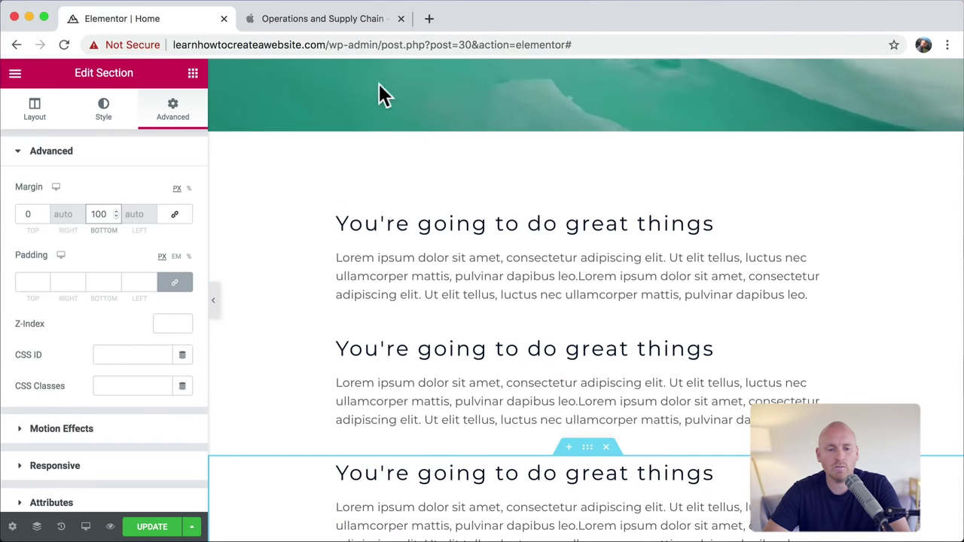
left_click(318, 16)
scroll(475, 268, "down", 5)
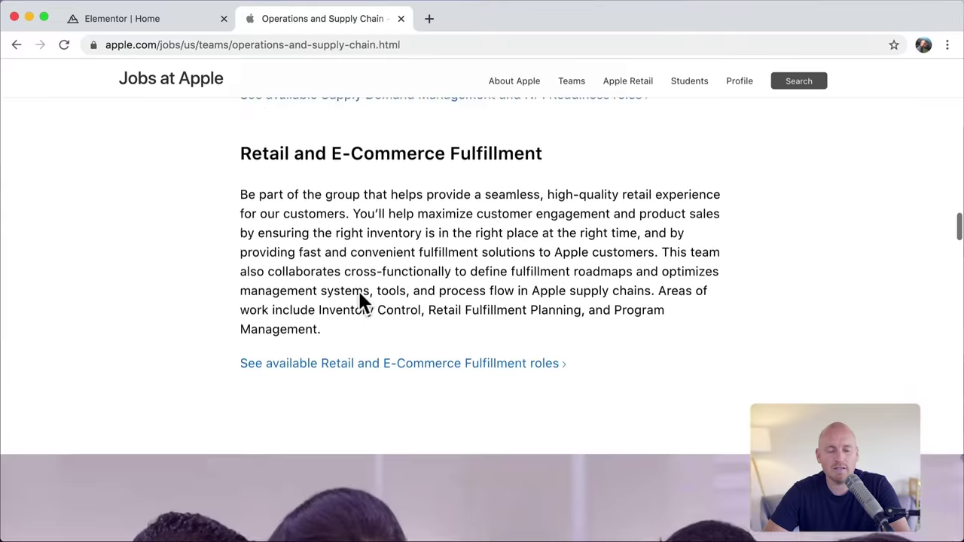
Step: Scroll through the Disney+ homepage for layout ideas, then switch back to the Elementor tab
left_click(159, 20)
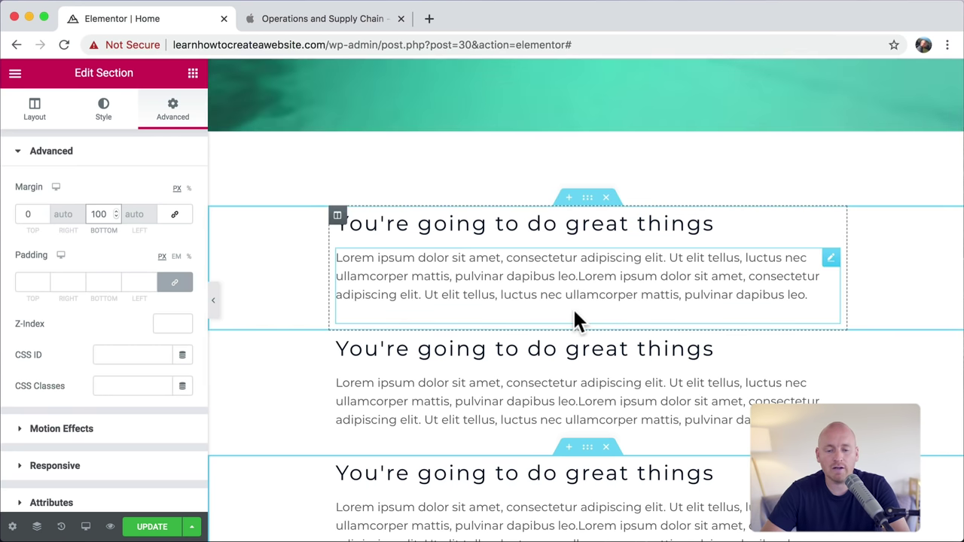
scroll(574, 320, "down", 2)
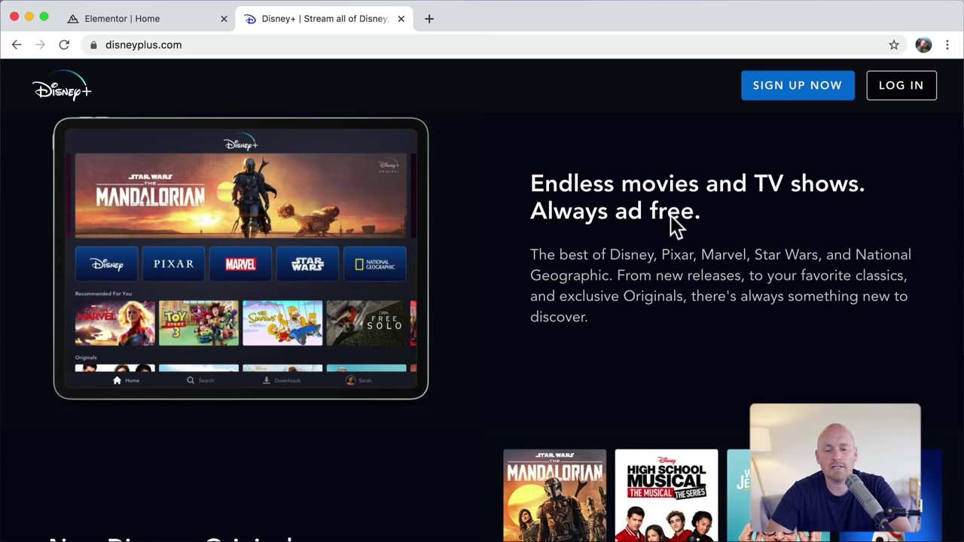
scroll(643, 239, "down", 5)
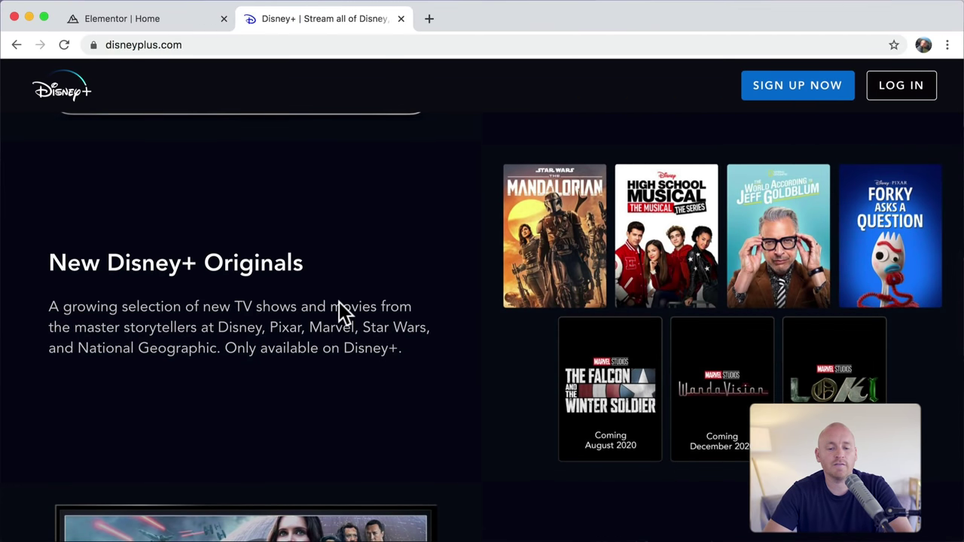
scroll(339, 302, "down", 6)
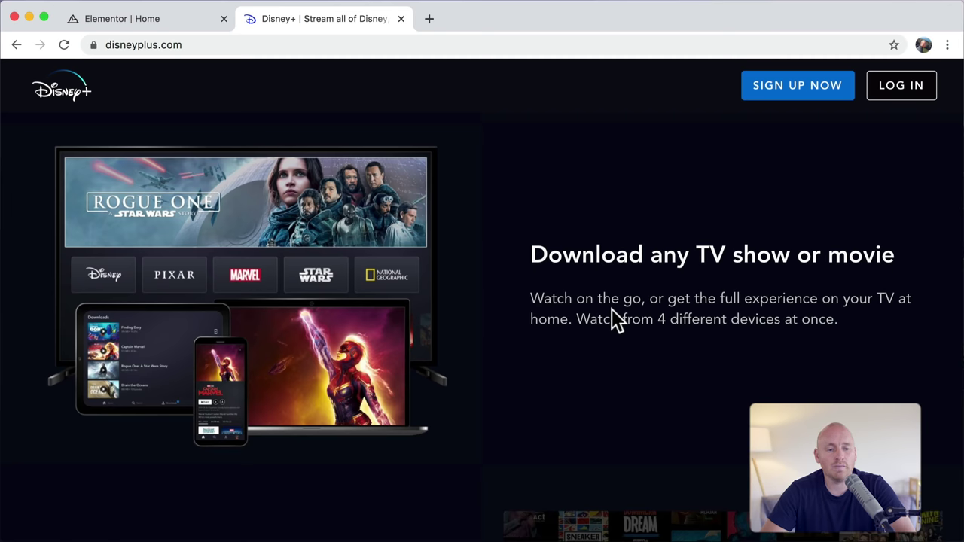
left_click(159, 19)
Step: Scroll to the empty drop zone below the three text sections and add a two-column section
scroll(591, 381, "down", 1)
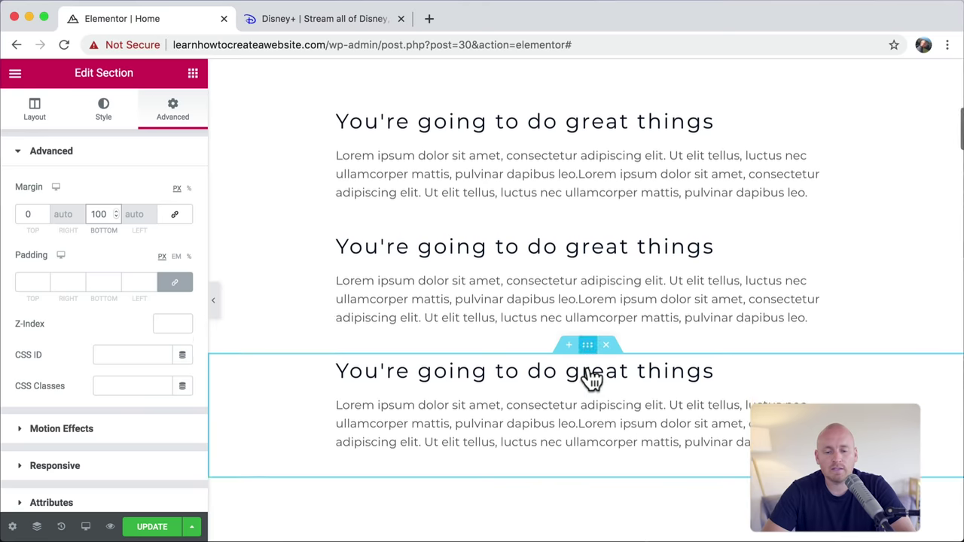
scroll(592, 380, "down", 20)
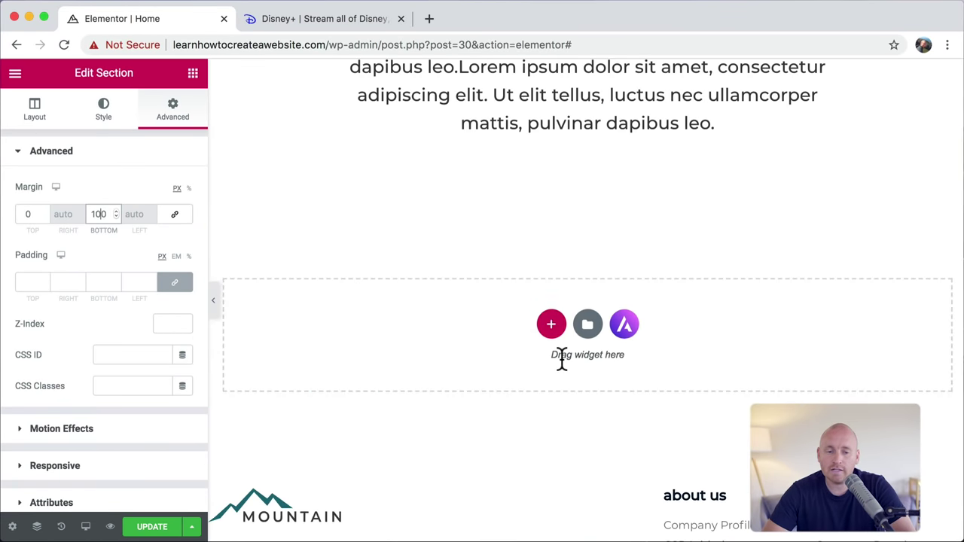
left_click(552, 324)
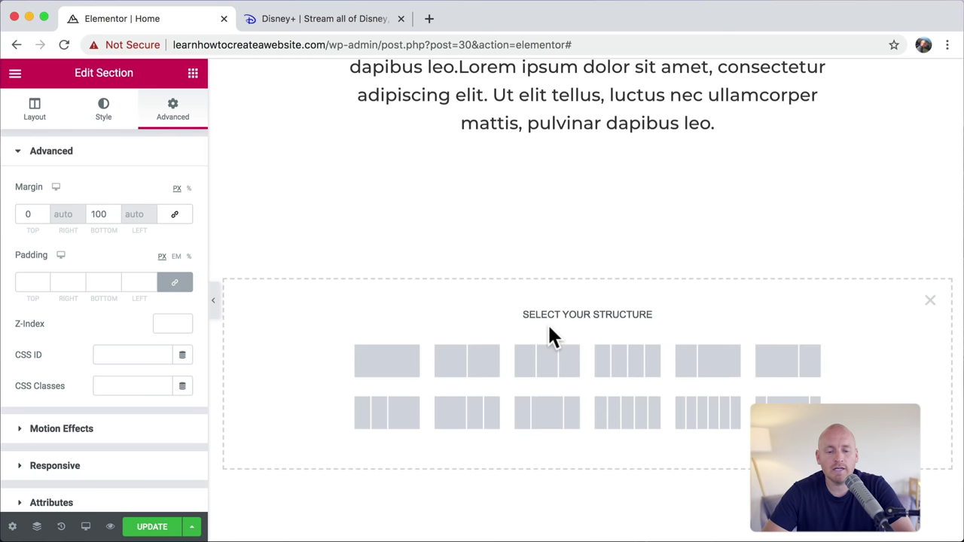
left_click(463, 367)
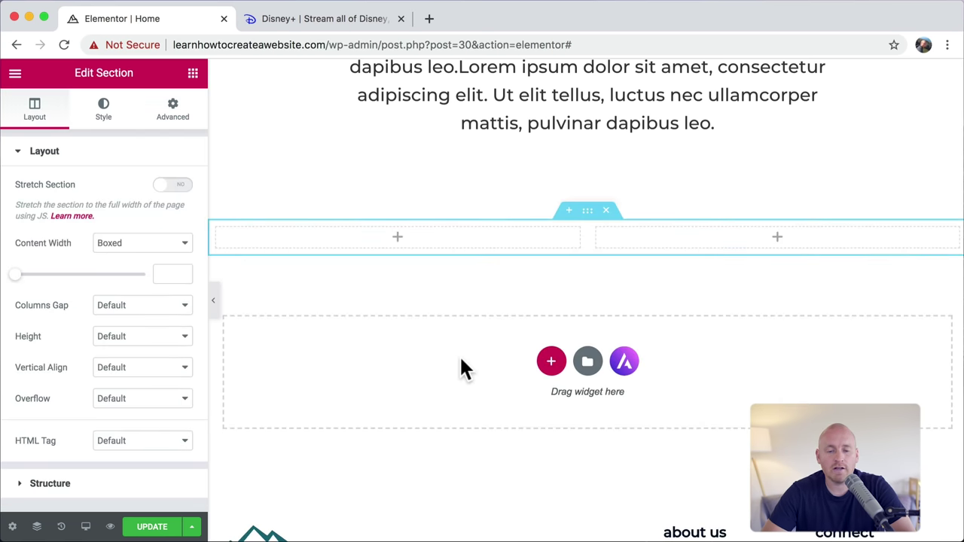
Step: Drop Heading and Text Editor widgets into the left column and an Image widget into the right
left_click(193, 76)
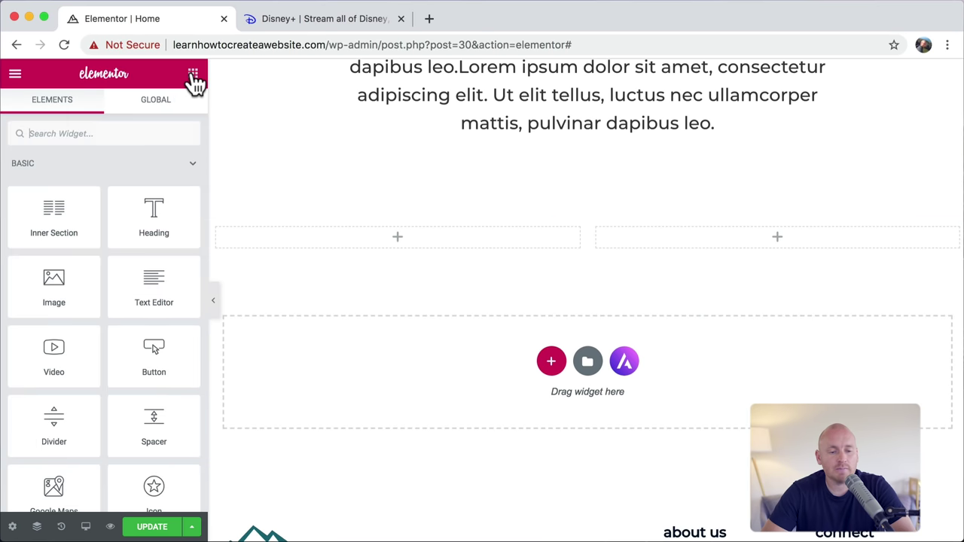
left_click_drag(156, 216, 385, 226)
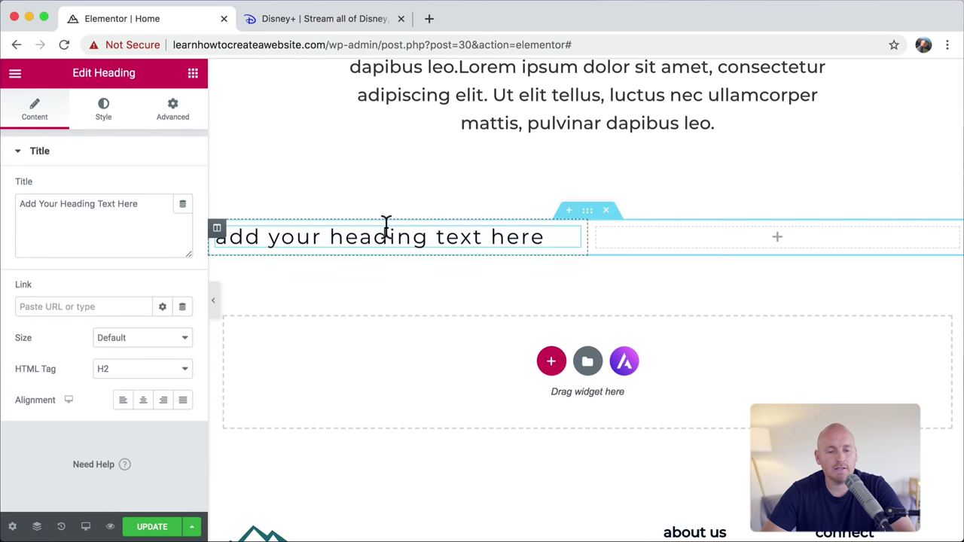
left_click(193, 75)
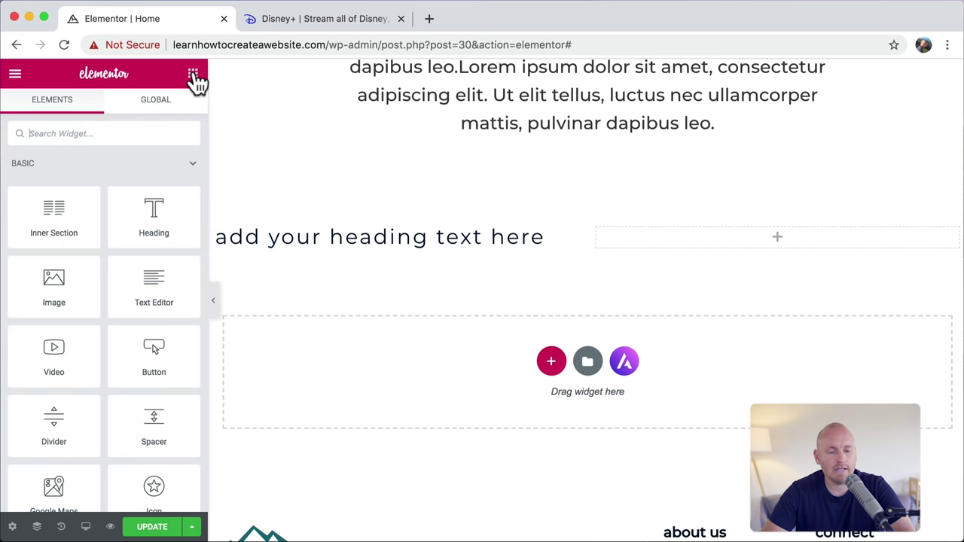
left_click_drag(155, 288, 343, 247)
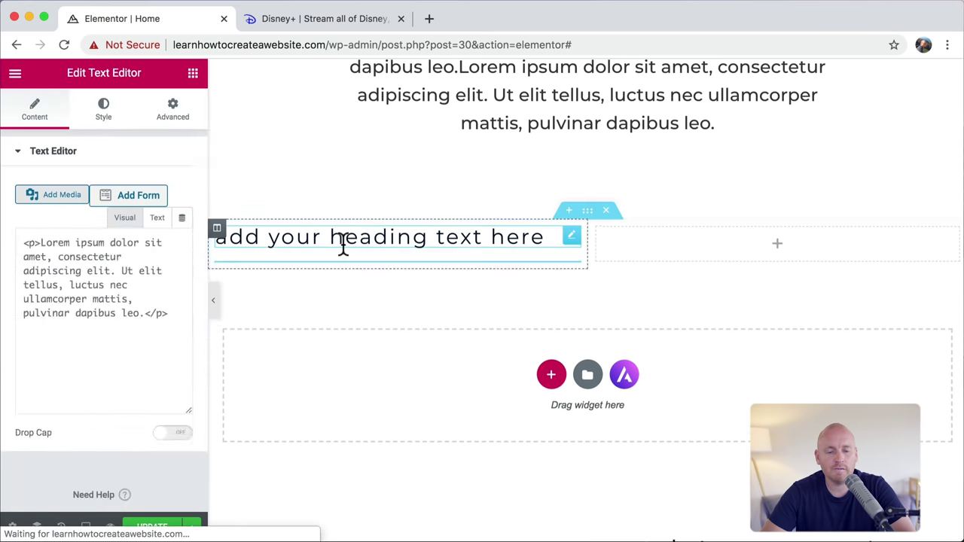
left_click(194, 77)
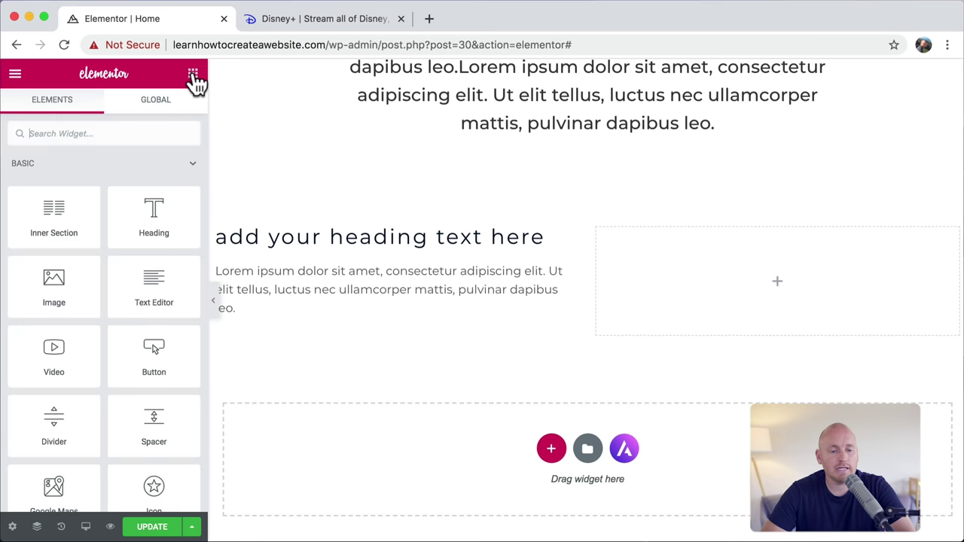
left_click_drag(60, 279, 717, 264)
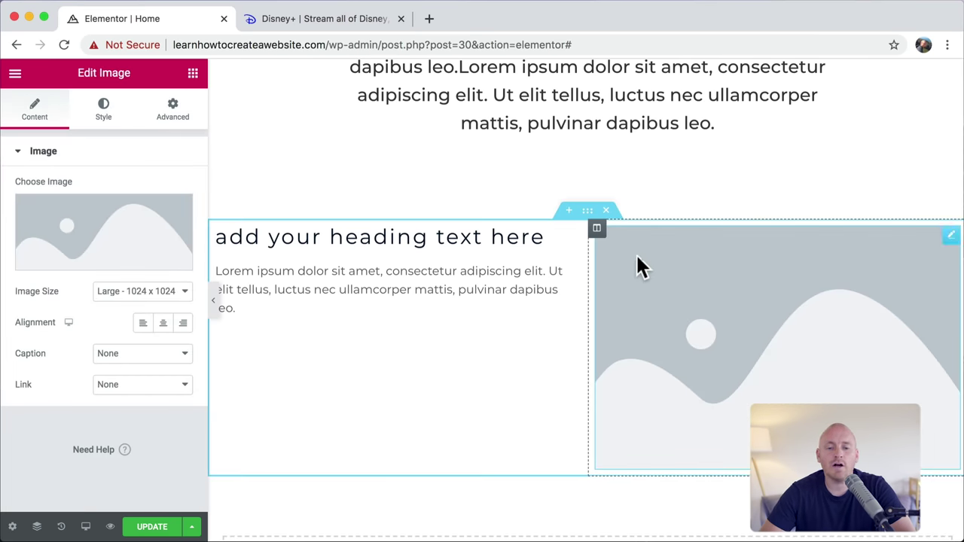
Step: Vertically centre the two-column section's content, checking the Disney+ page for reference
left_click(589, 212)
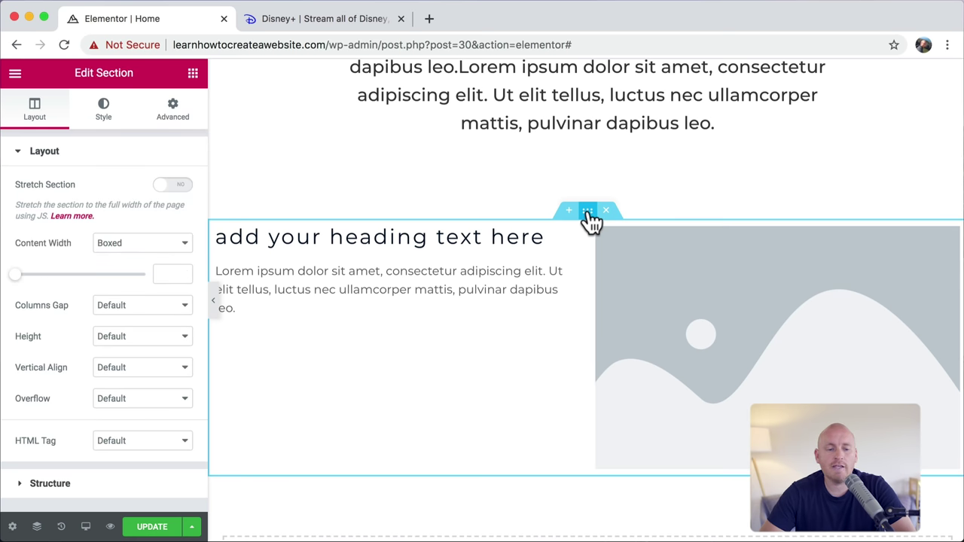
left_click(145, 367)
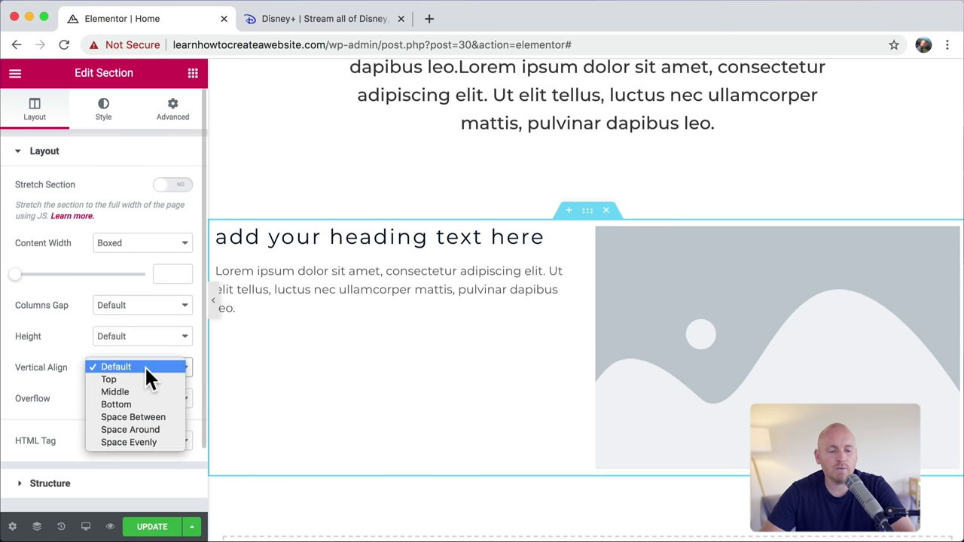
left_click(139, 389)
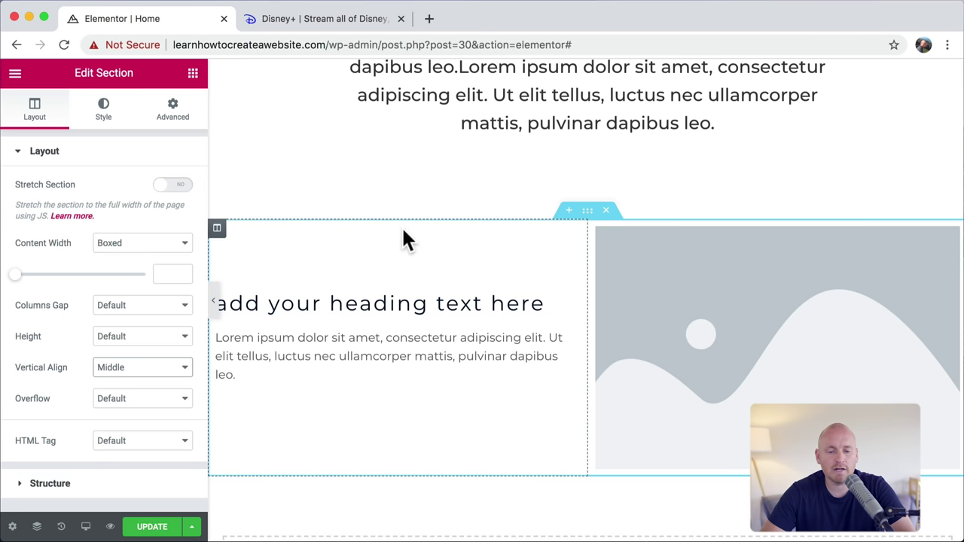
left_click(342, 18)
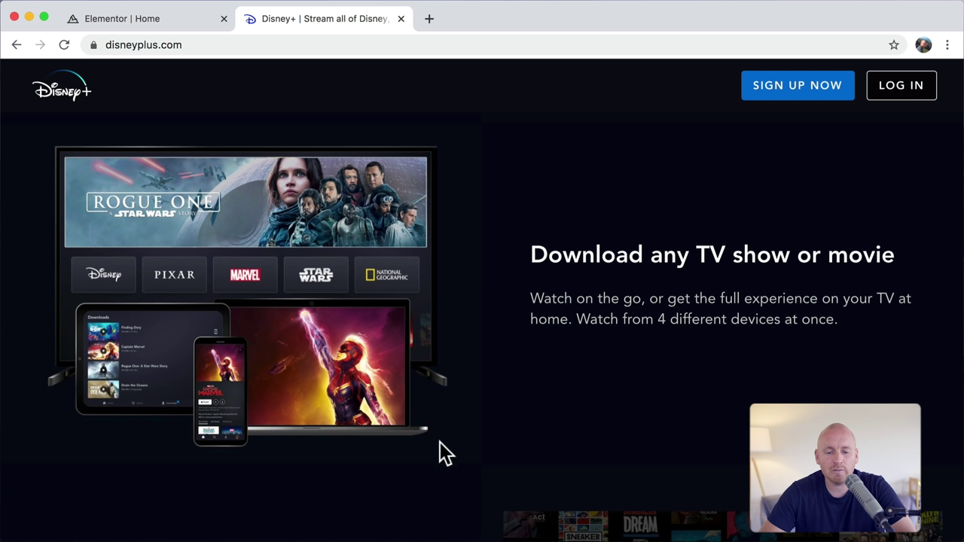
left_click(155, 22)
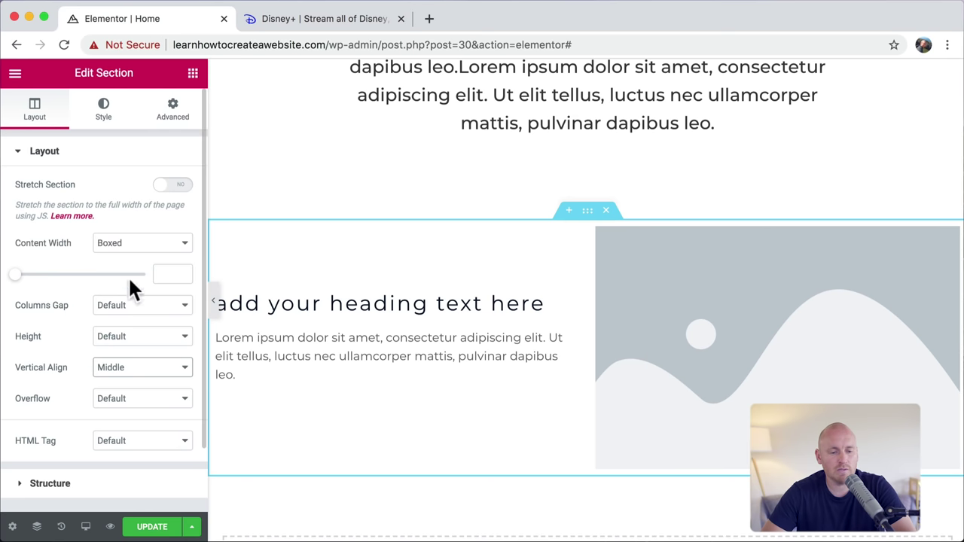
Step: Set the section's Height to Min Height with a value of 500 px
left_click(140, 336)
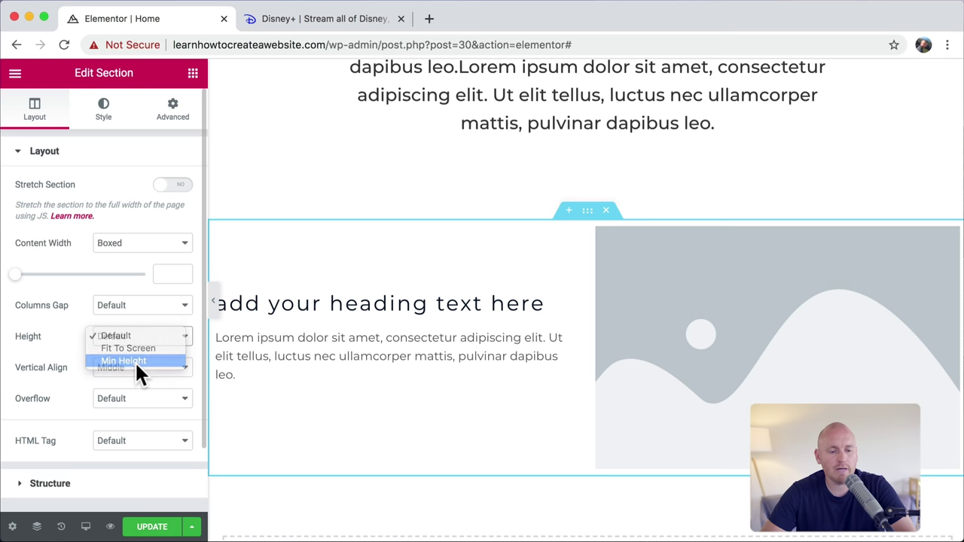
left_click(135, 361)
double_click(158, 394)
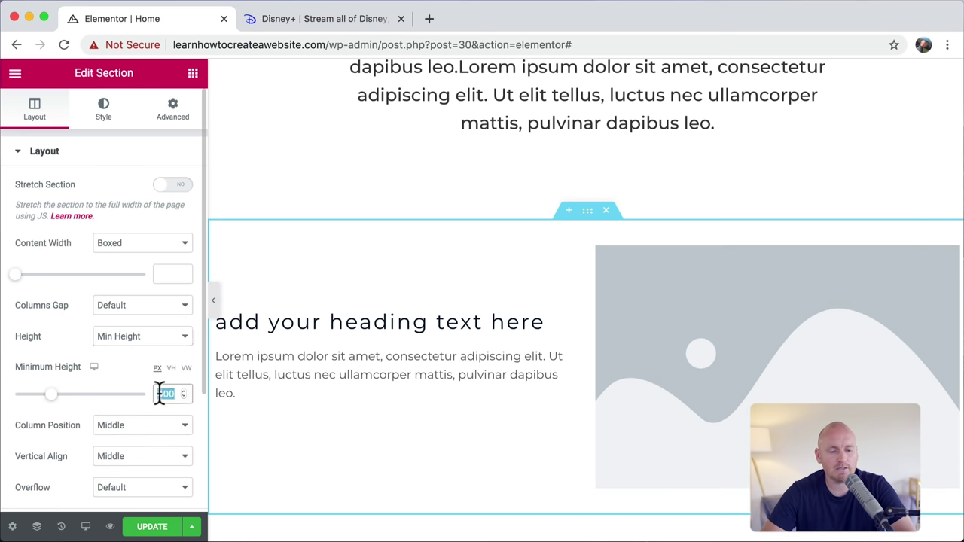
type("500")
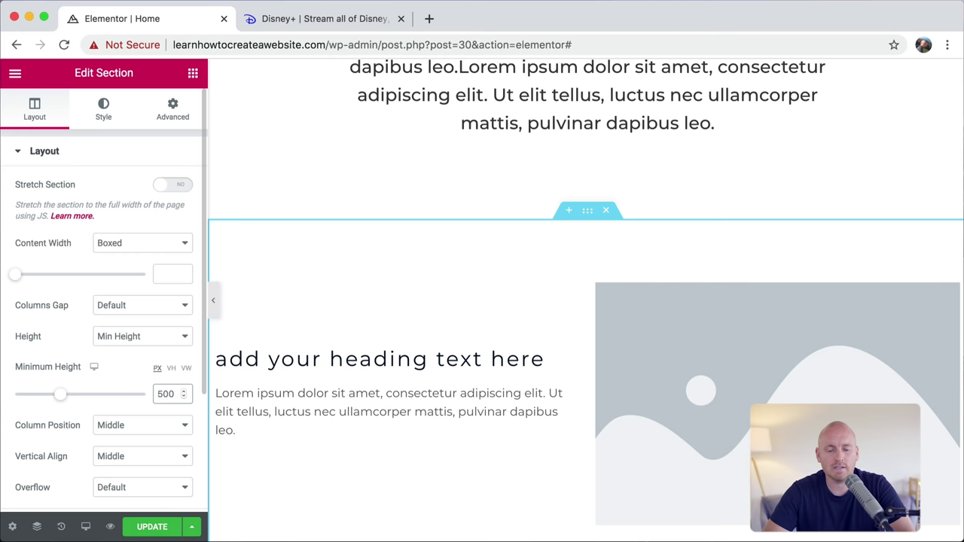
scroll(587, 248, "down", 5)
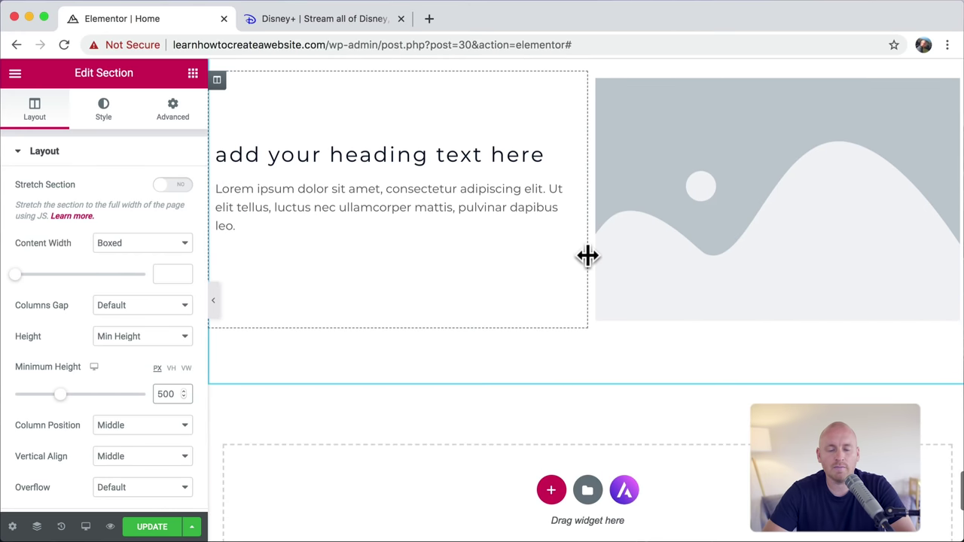
scroll(587, 257, "up", 3)
Step: Set the Columns Gap to Wide after comparing with the Disney+ page
left_click(339, 20)
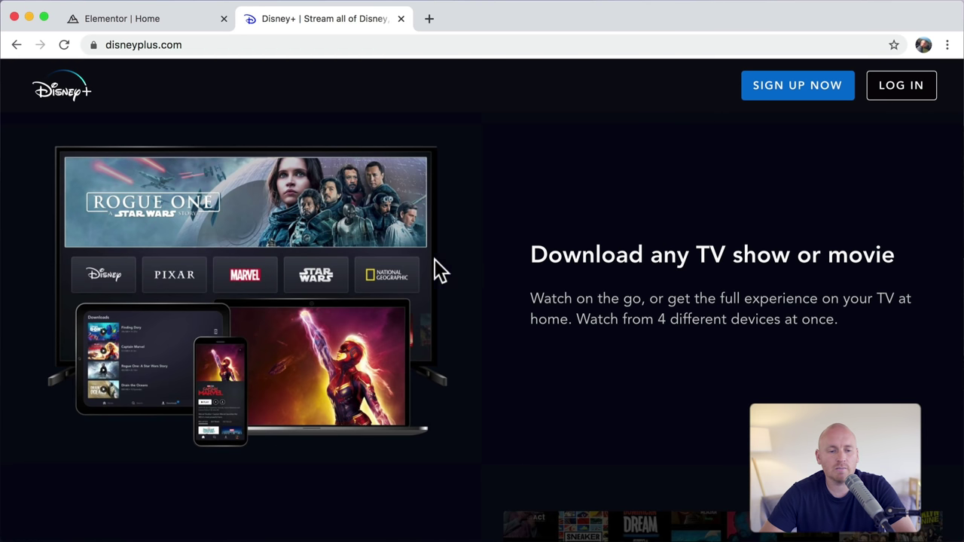
left_click(160, 23)
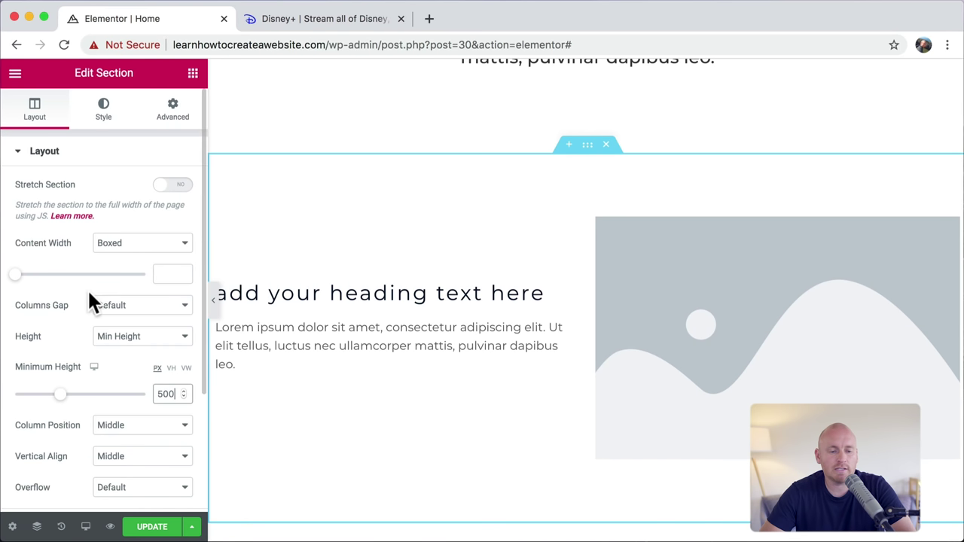
left_click(129, 307)
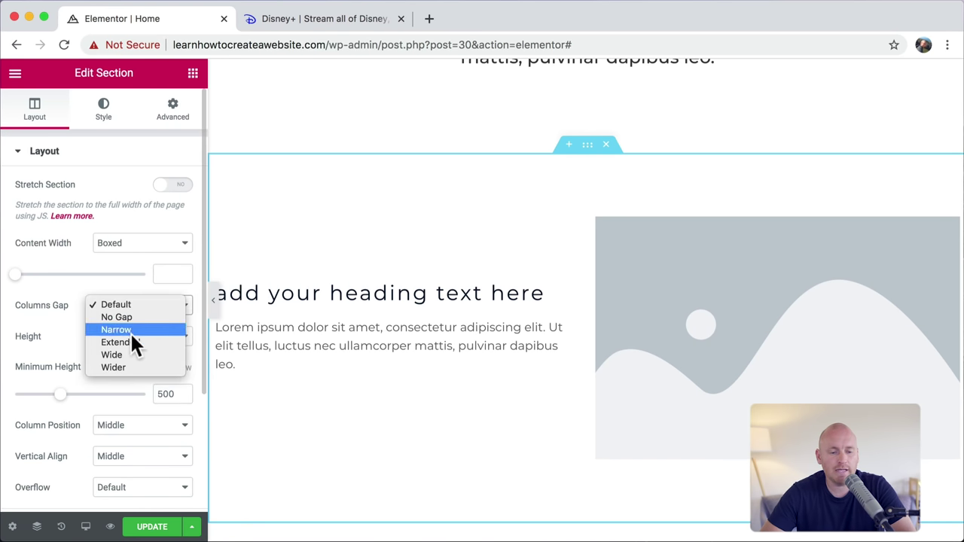
left_click(125, 357)
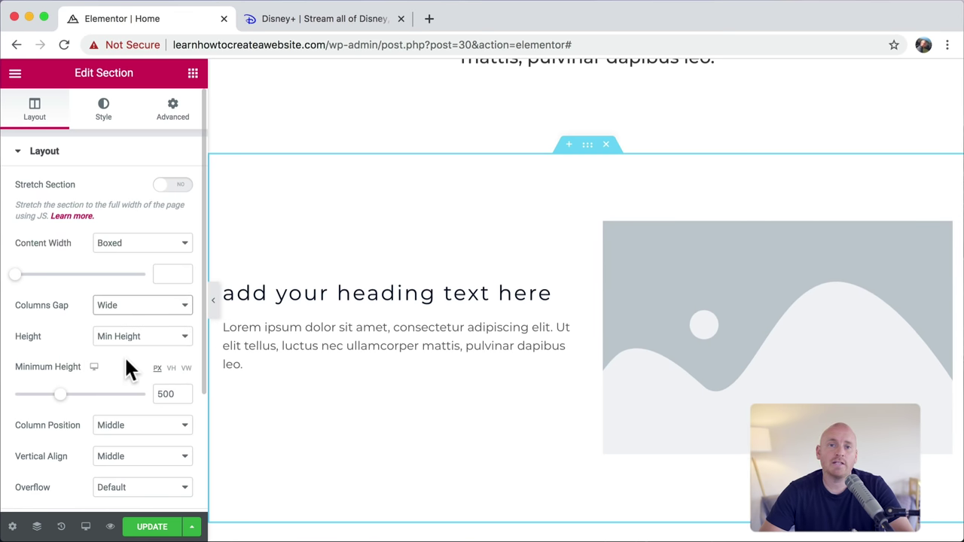
Step: Retitle the heading 'the great desert' and insert the desert-dunes photo from a Pixabay search
triple_click(349, 293)
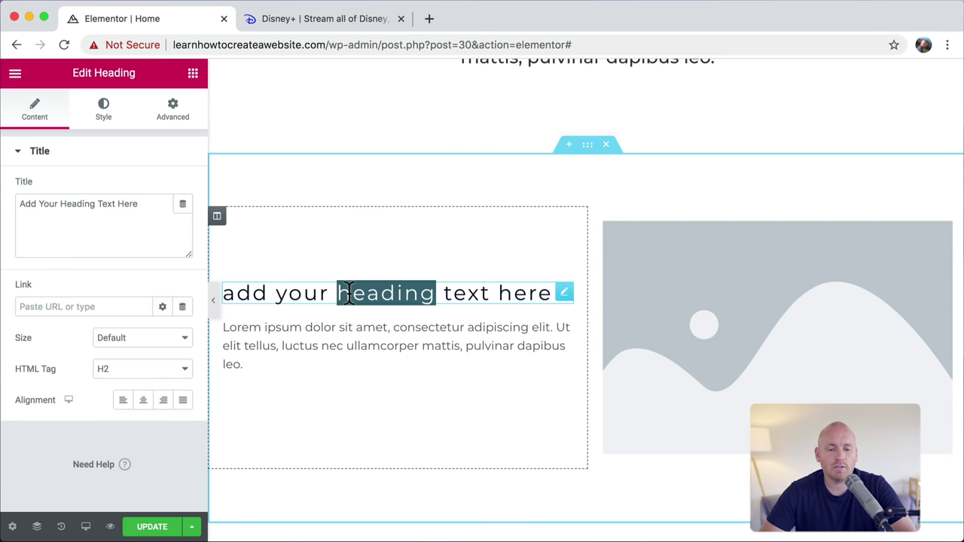
type("the ")
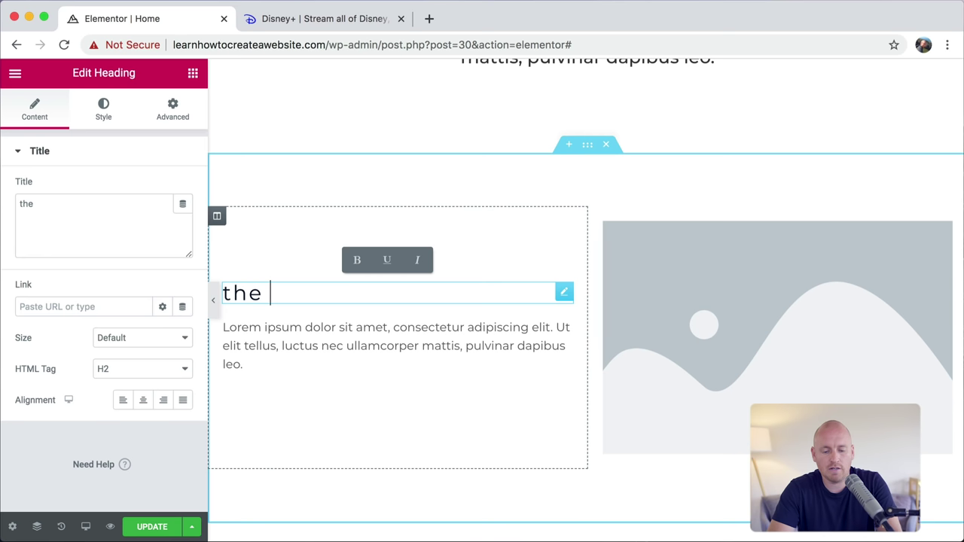
type("great")
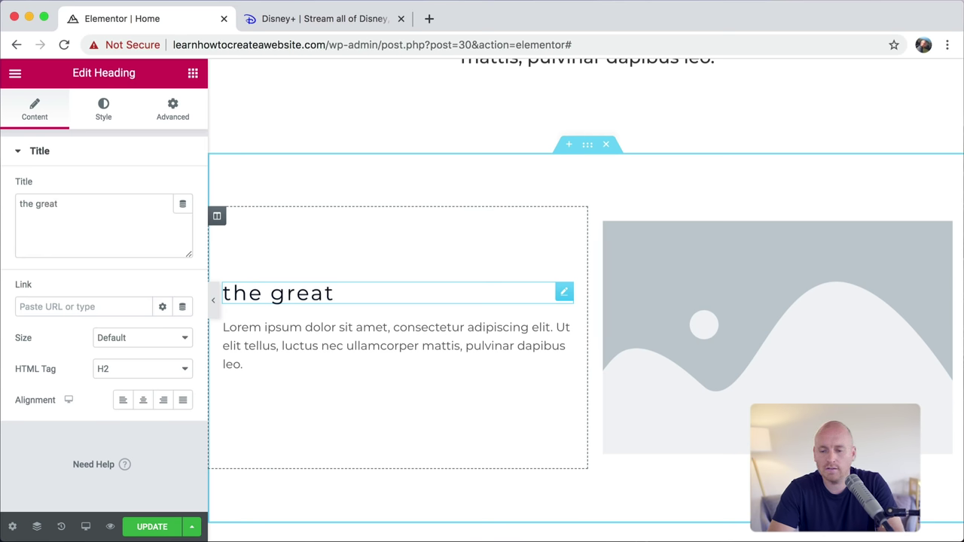
type(" desert")
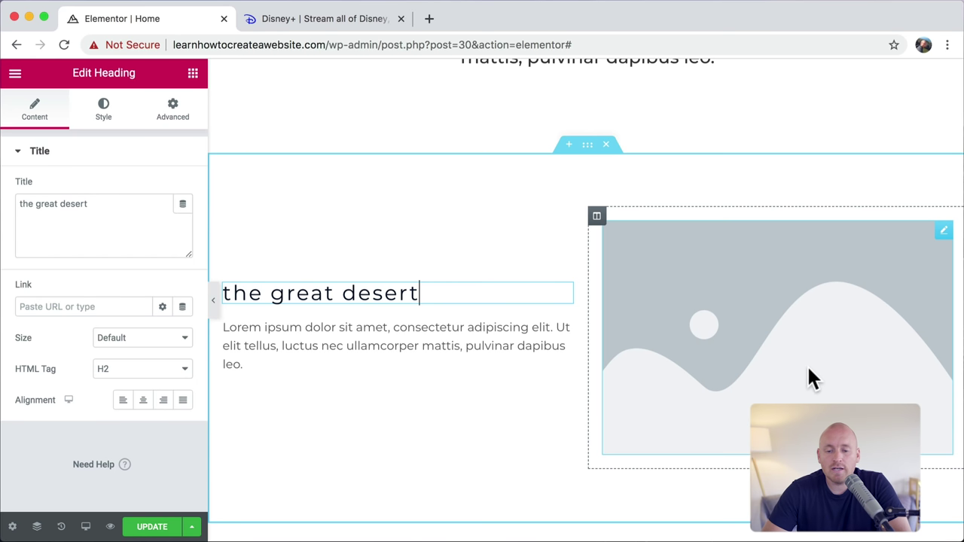
left_click(802, 326)
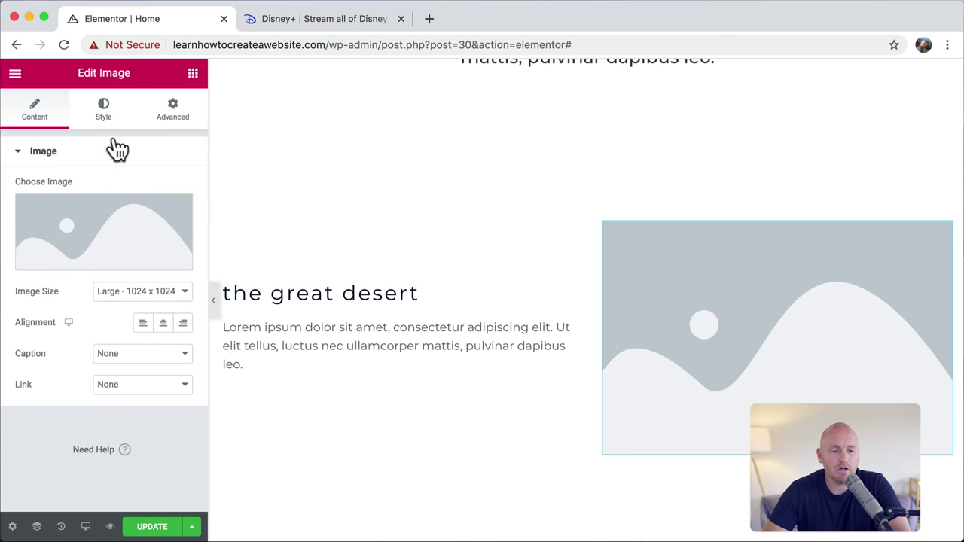
left_click(124, 240)
left_click(269, 143)
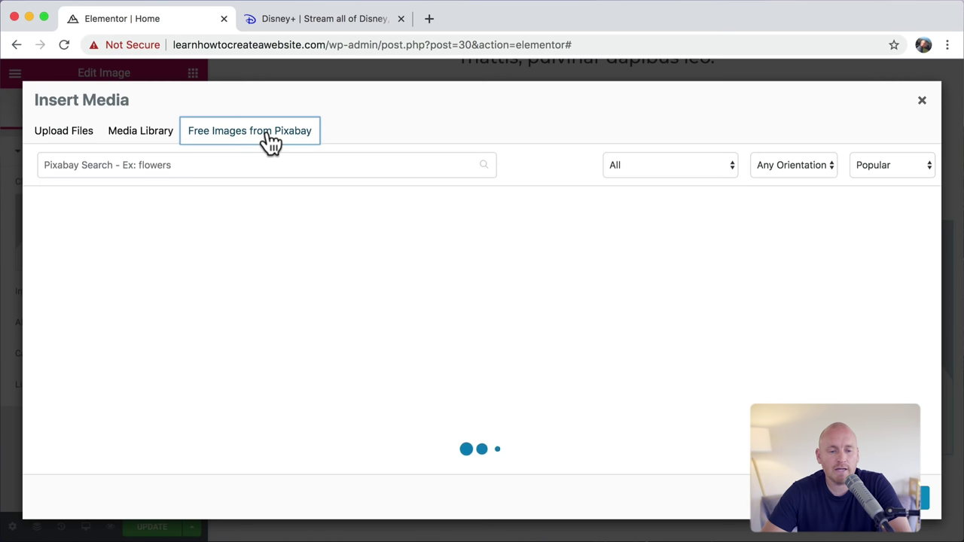
left_click(226, 165)
type("desert")
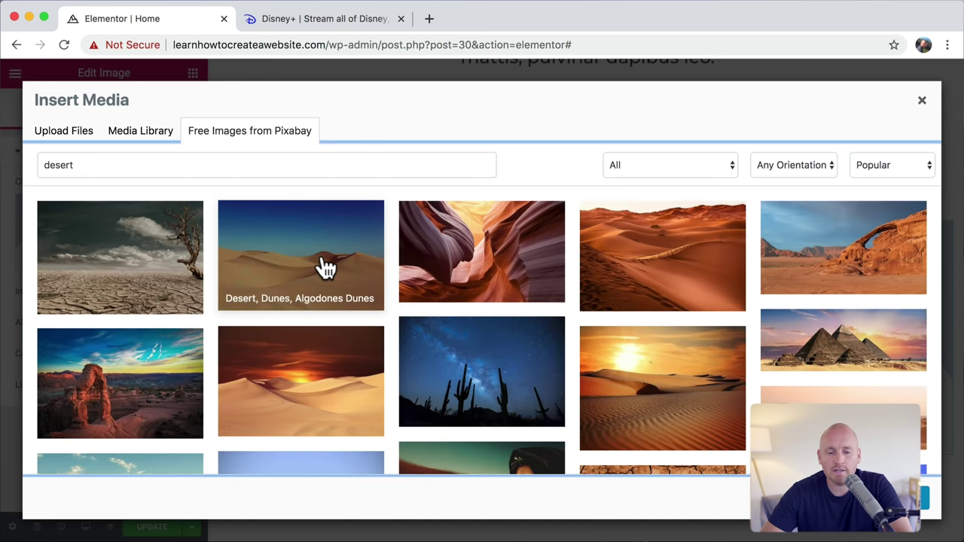
left_click(326, 267)
left_click(881, 174)
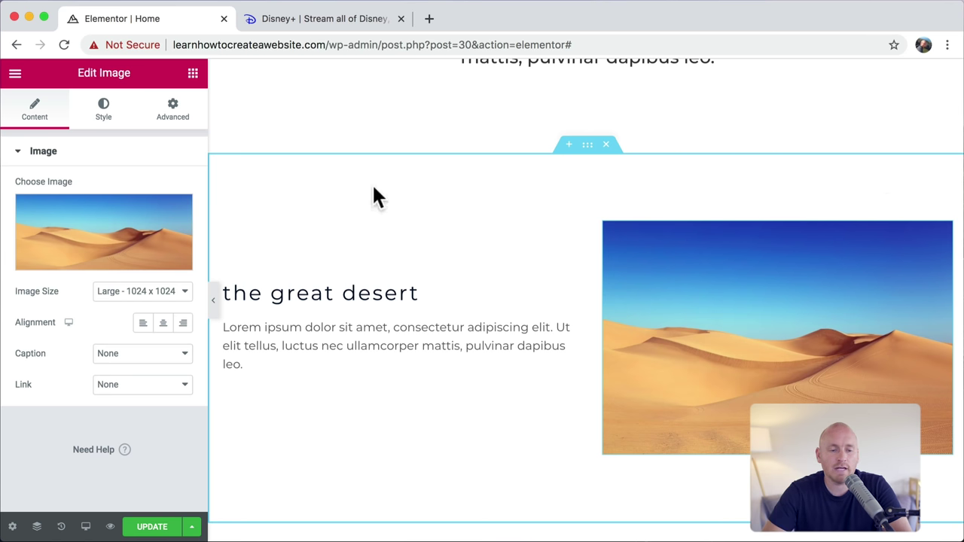
left_click(103, 115)
Step: Give the desert image a 30 px border radius, comparing against the Disney+ page
scroll(106, 278, "down", 5)
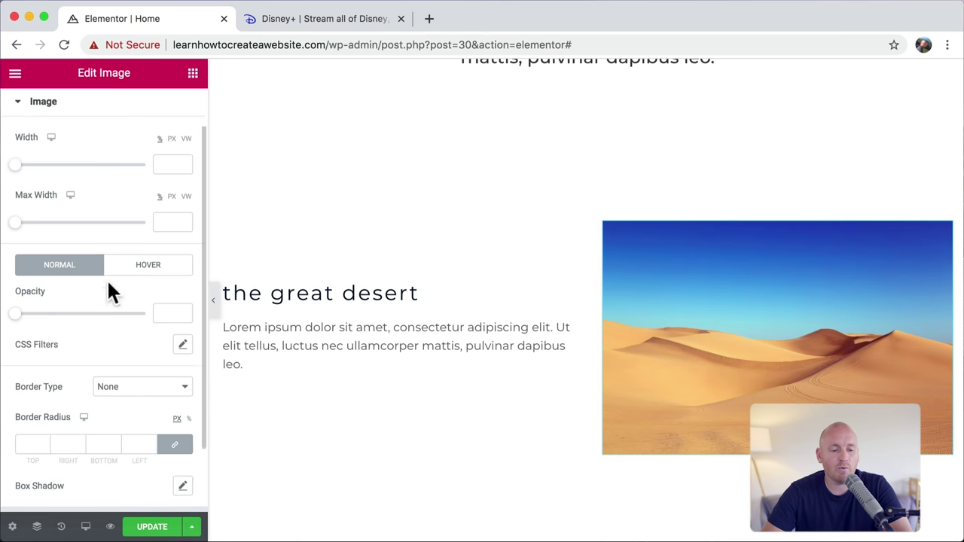
left_click(26, 373)
type("30")
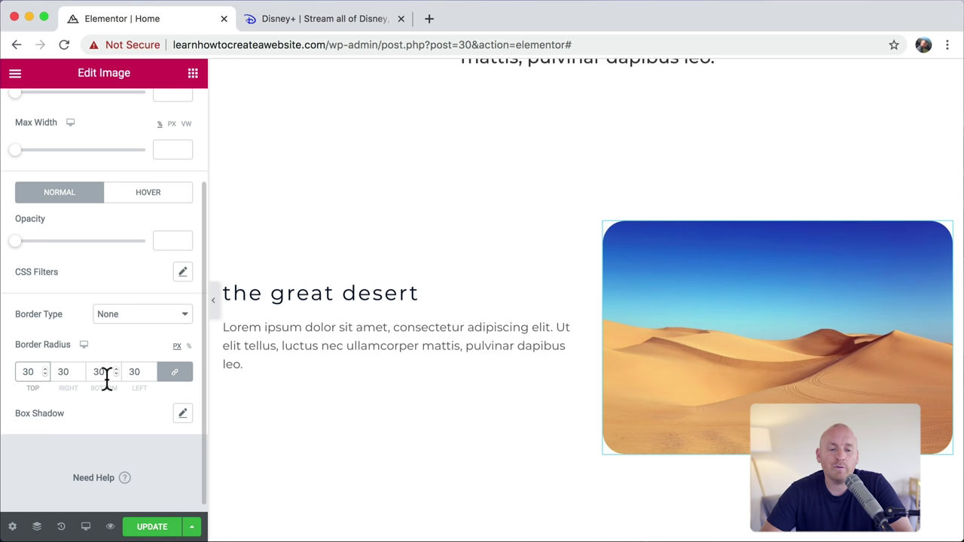
left_click(326, 23)
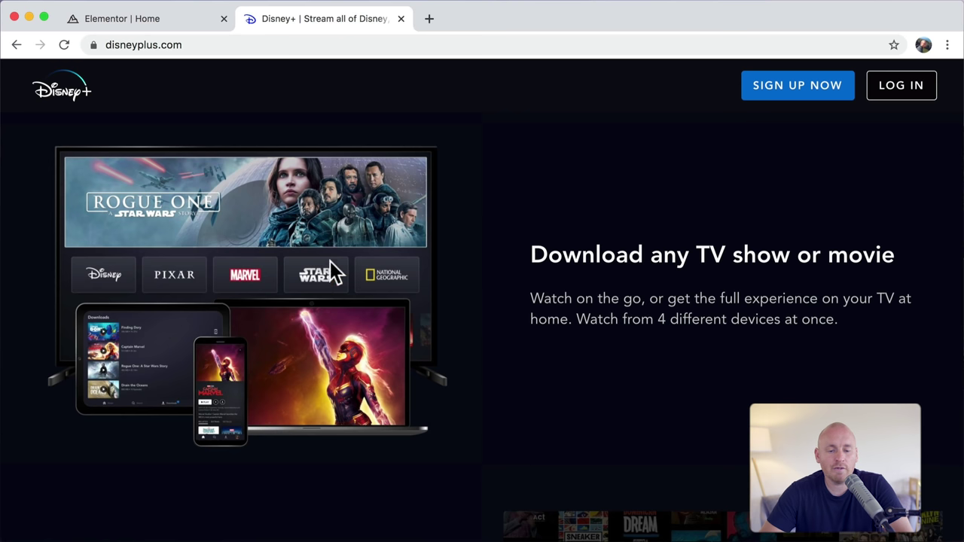
scroll(329, 261, "down", 5)
scroll(653, 400, "down", 5)
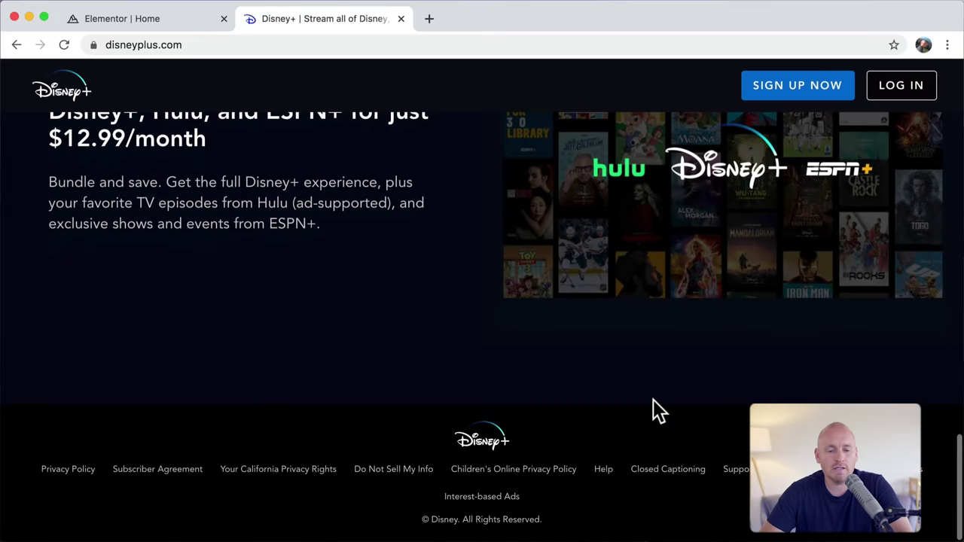
scroll(653, 399, "up", 15)
scroll(653, 400, "up", 1)
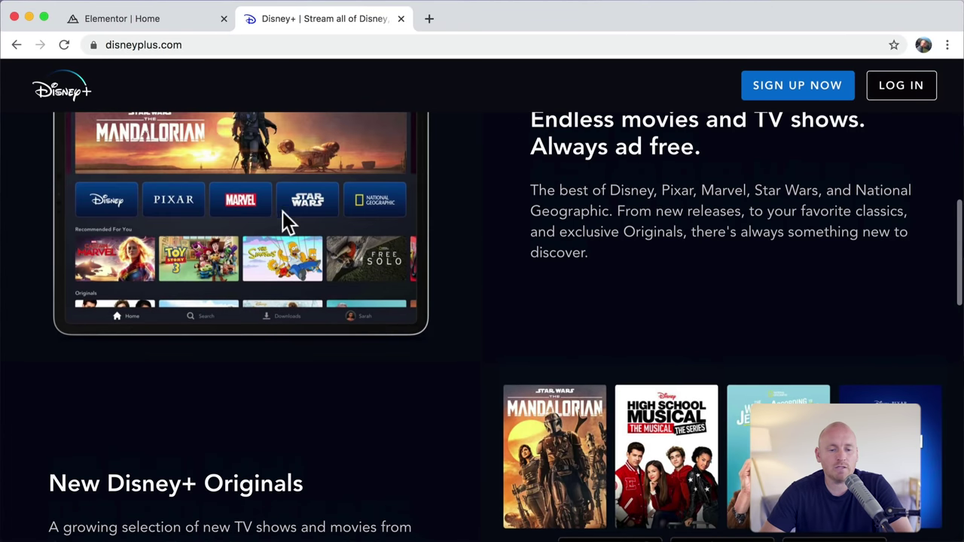
left_click(162, 18)
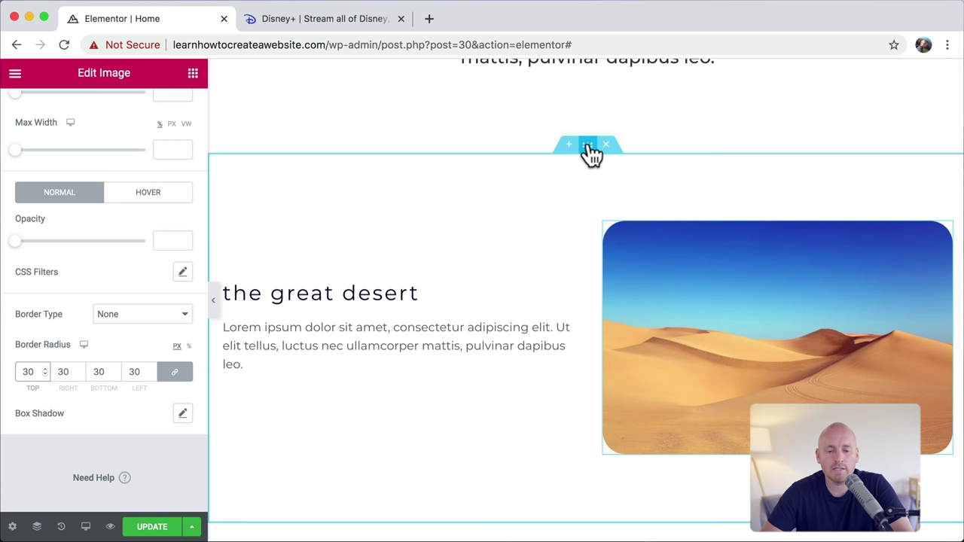
Step: Duplicate the desert section twice, placing the image column on the left in a copy
right_click(587, 144)
left_click(631, 181)
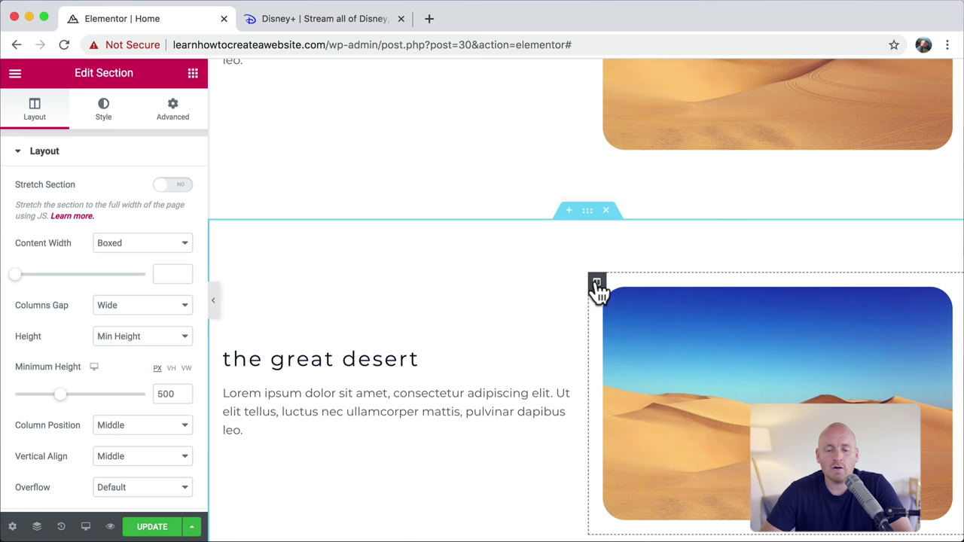
left_click_drag(597, 287, 251, 290)
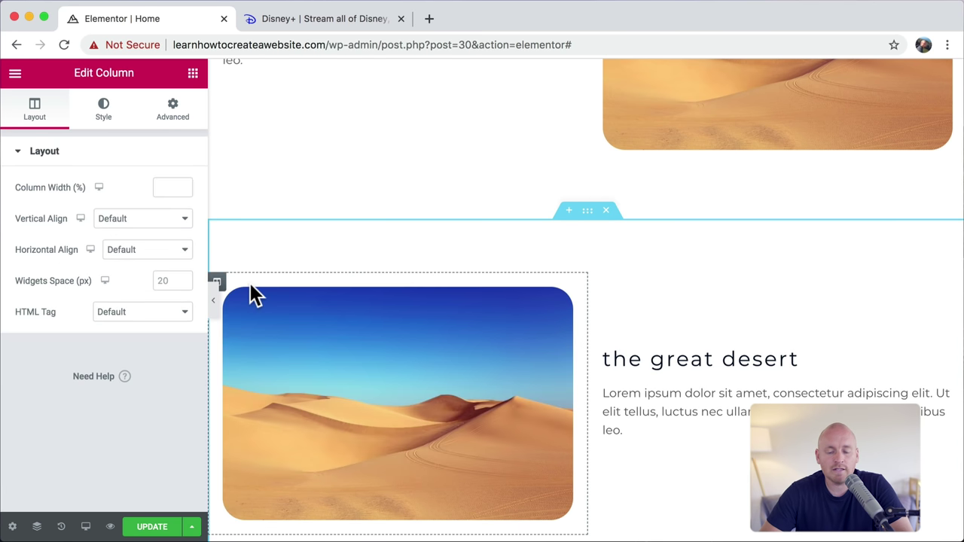
right_click(587, 212)
left_click(630, 242)
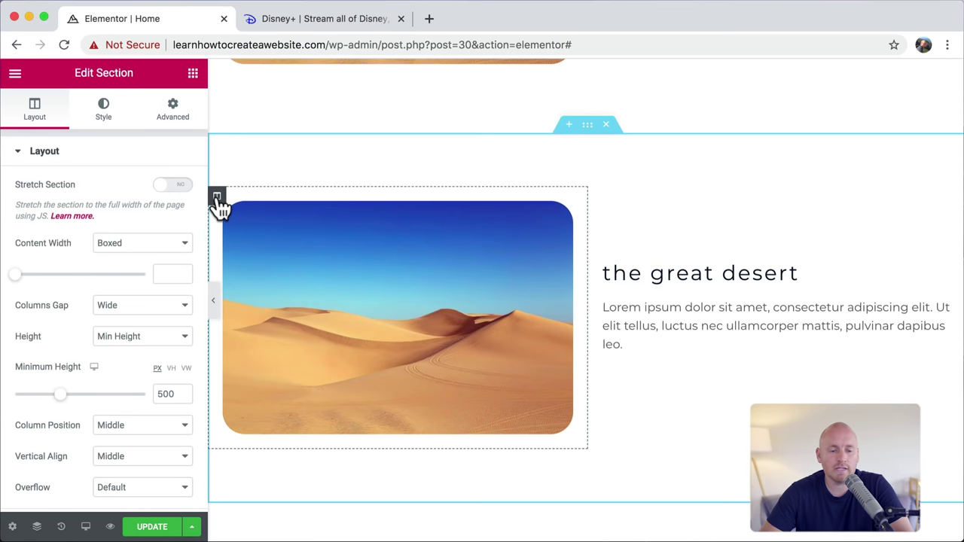
left_click_drag(216, 203, 732, 221)
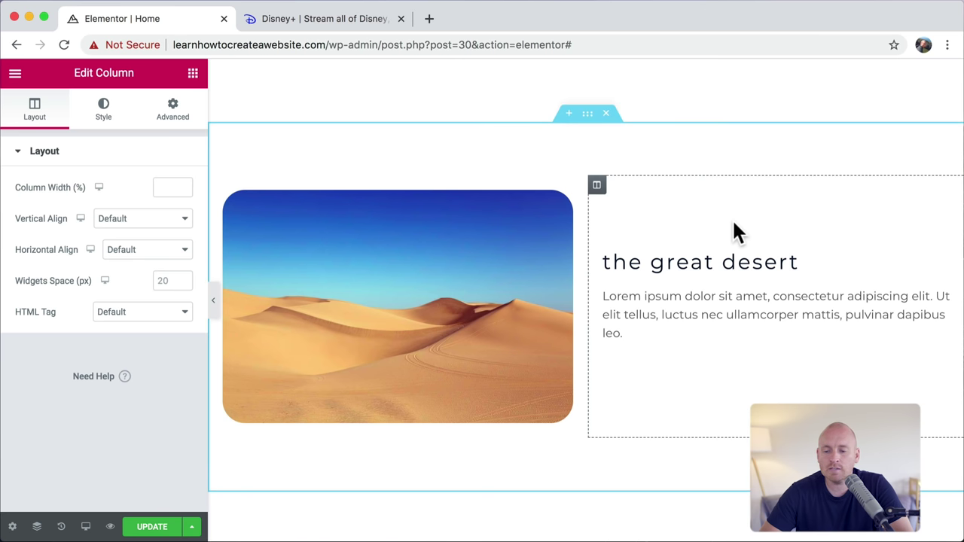
Step: Retitle the copy 'amazing ocean' and swap its image for the Pixabay humpback whale photo
triple_click(673, 261)
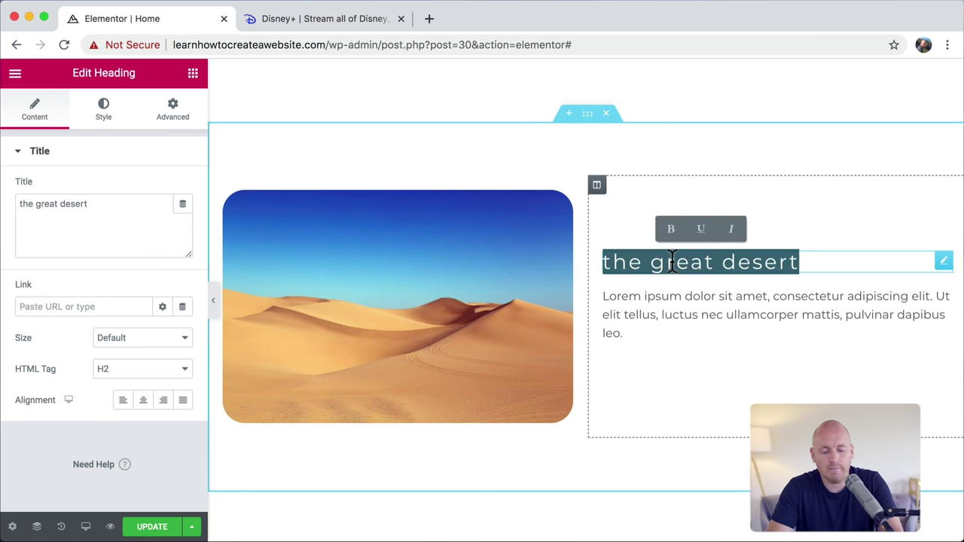
type("amazing ocean")
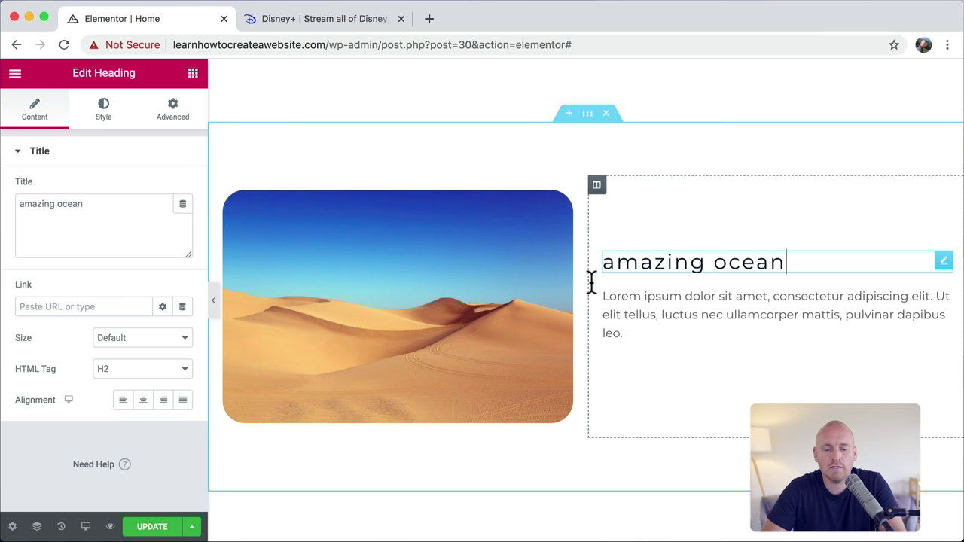
left_click(400, 301)
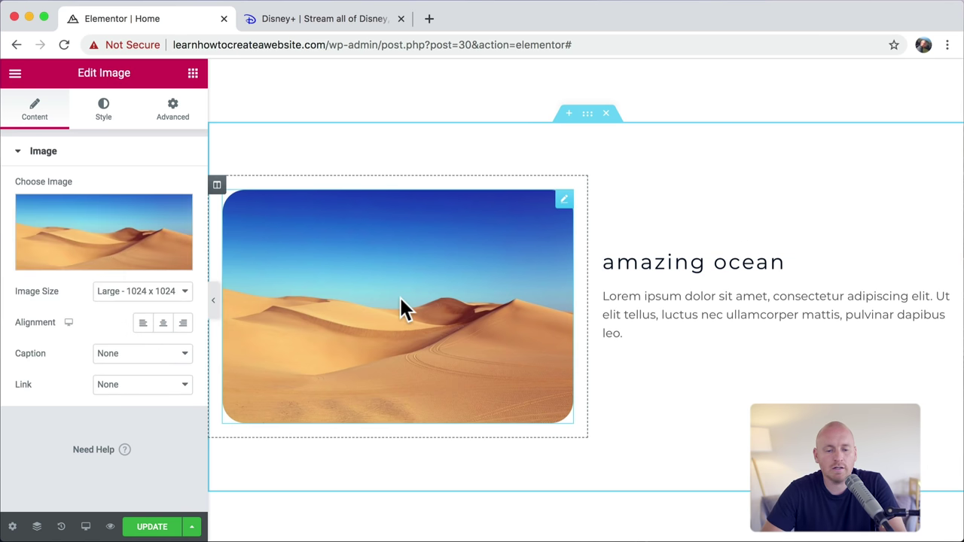
left_click(113, 245)
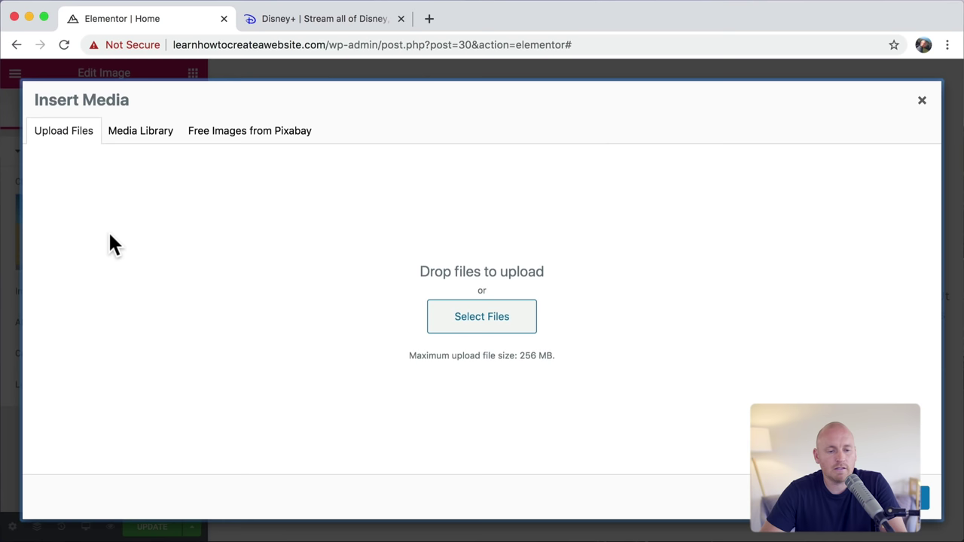
left_click(250, 143)
left_click(228, 163)
type("ocean")
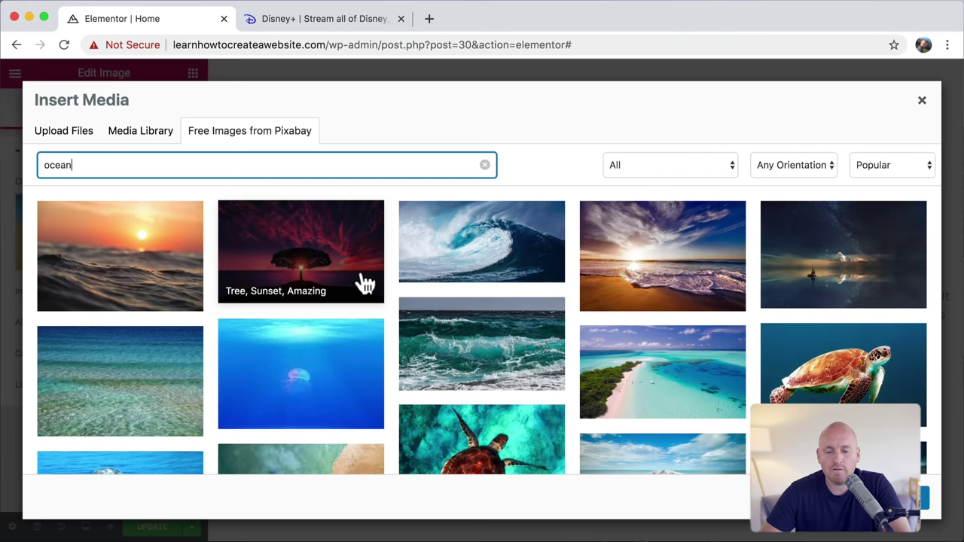
scroll(357, 279, "down", 5)
scroll(364, 284, "down", 5)
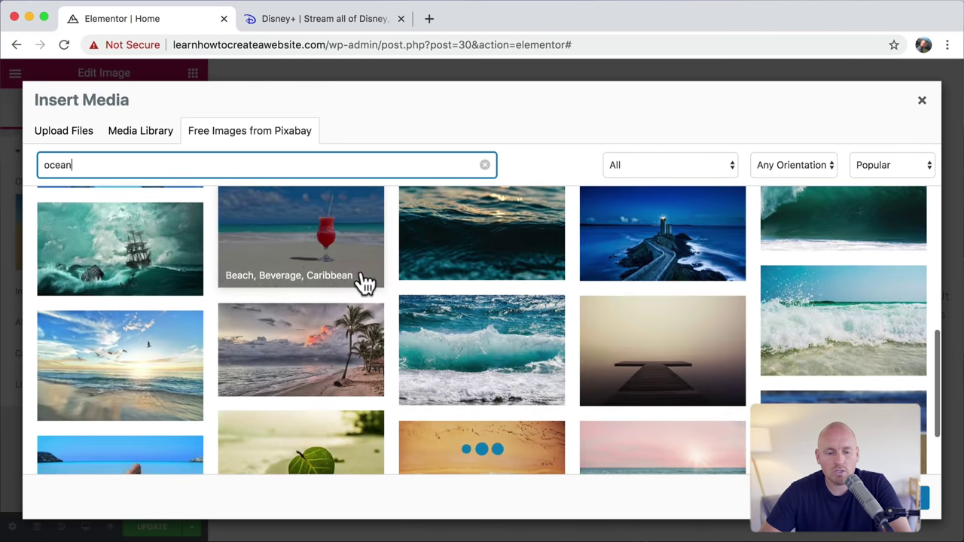
scroll(354, 275, "down", 5)
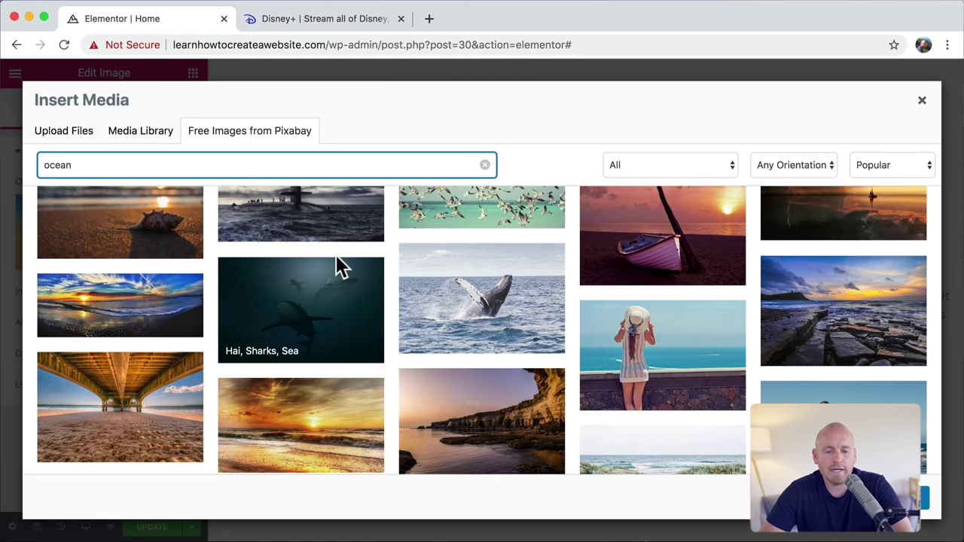
left_click(486, 288)
left_click(895, 170)
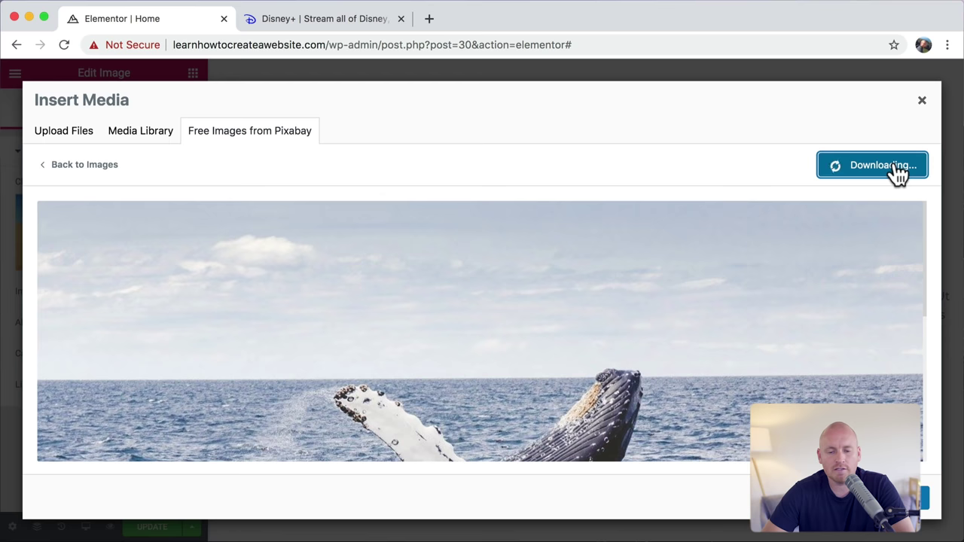
scroll(897, 173, "down", 3)
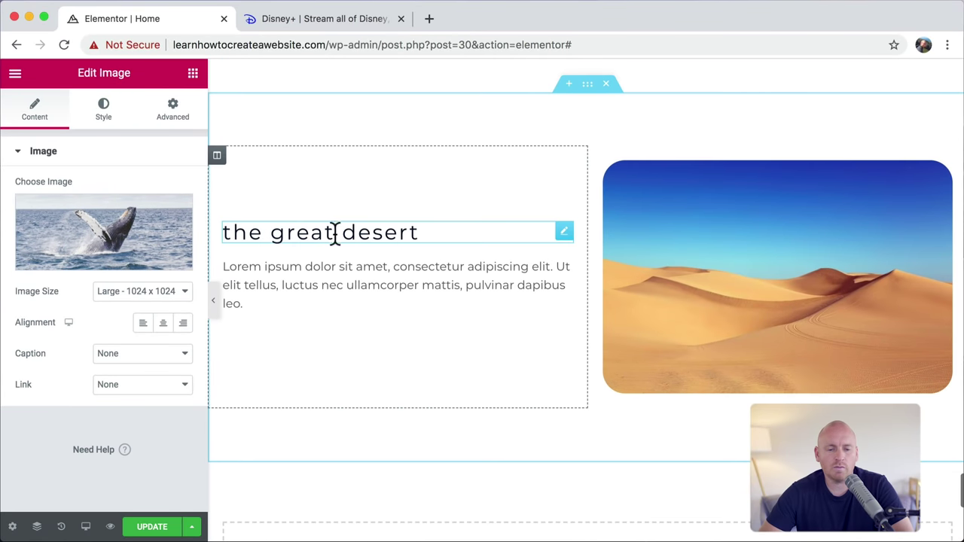
Step: Retitle the newest copied section's heading 'fall in love'
left_click(329, 231)
triple_click(329, 231)
type("fall in")
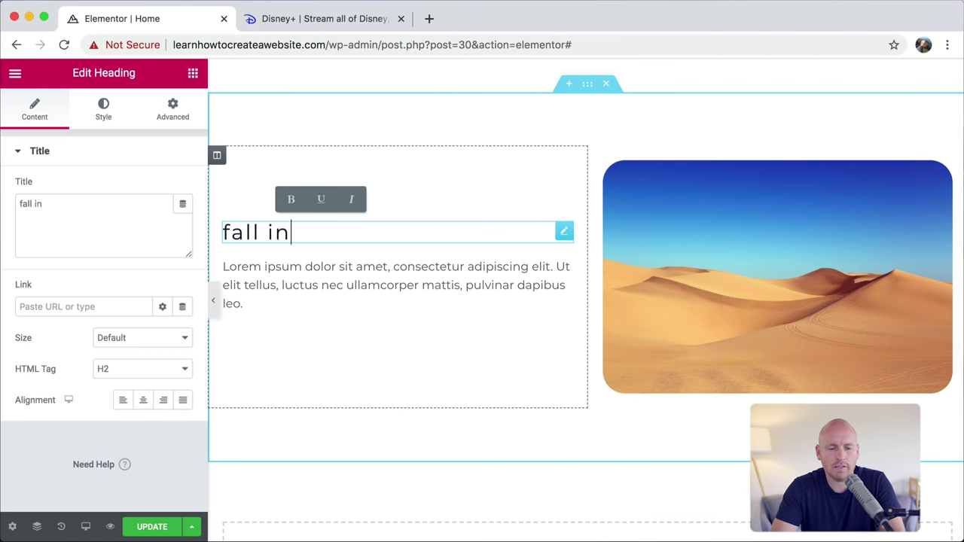
type(" love")
Step: Replace its image with the Pixabay 'Wood Bench, Pond, Autumn' photo
left_click(802, 280)
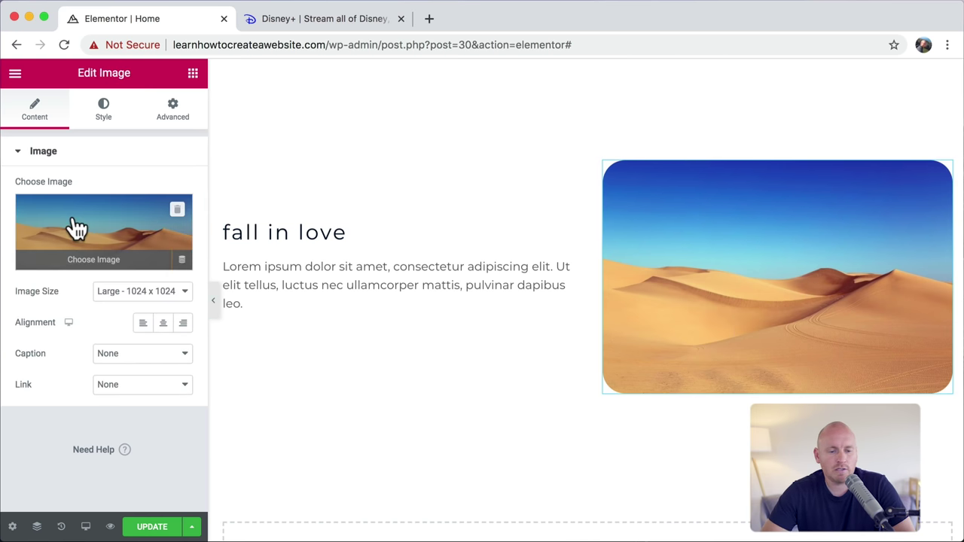
left_click(74, 226)
left_click(251, 134)
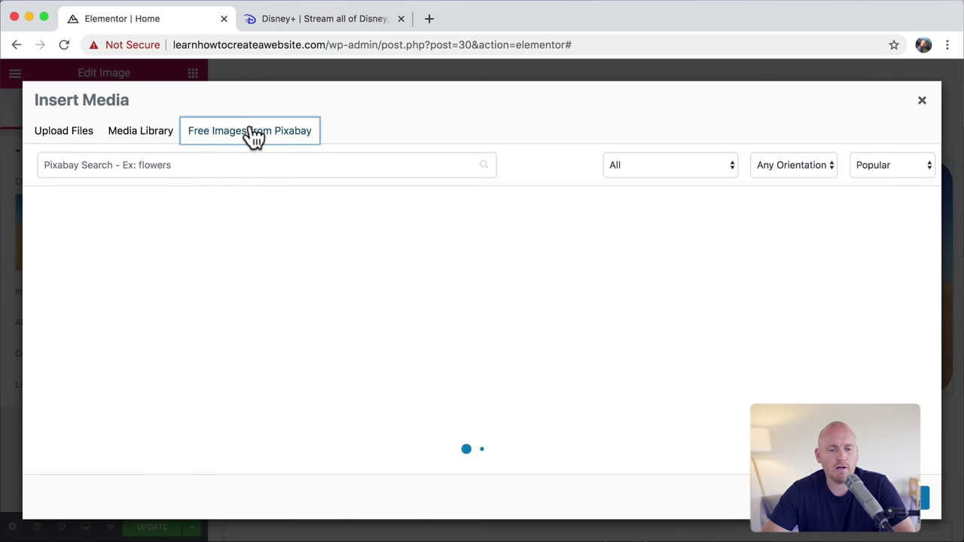
left_click(204, 165)
type("fall")
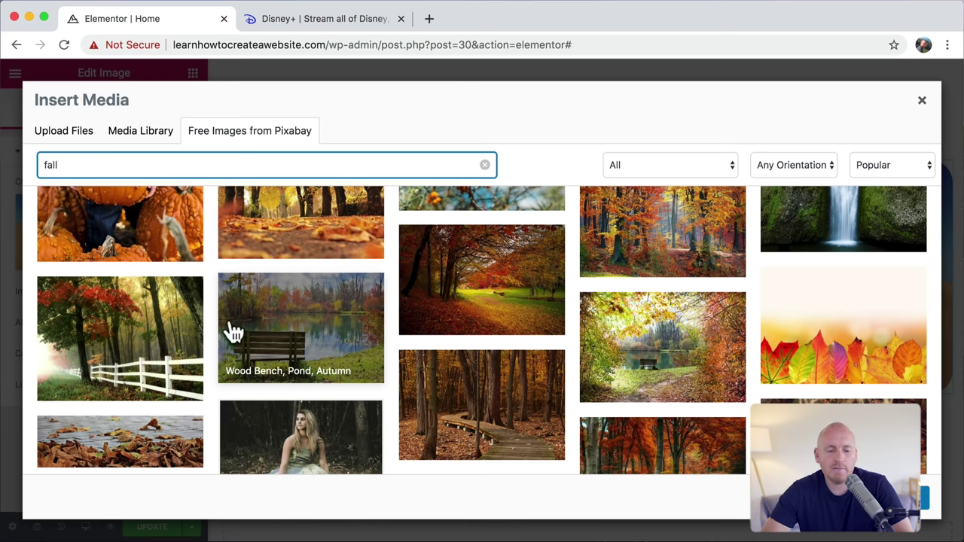
left_click(325, 325)
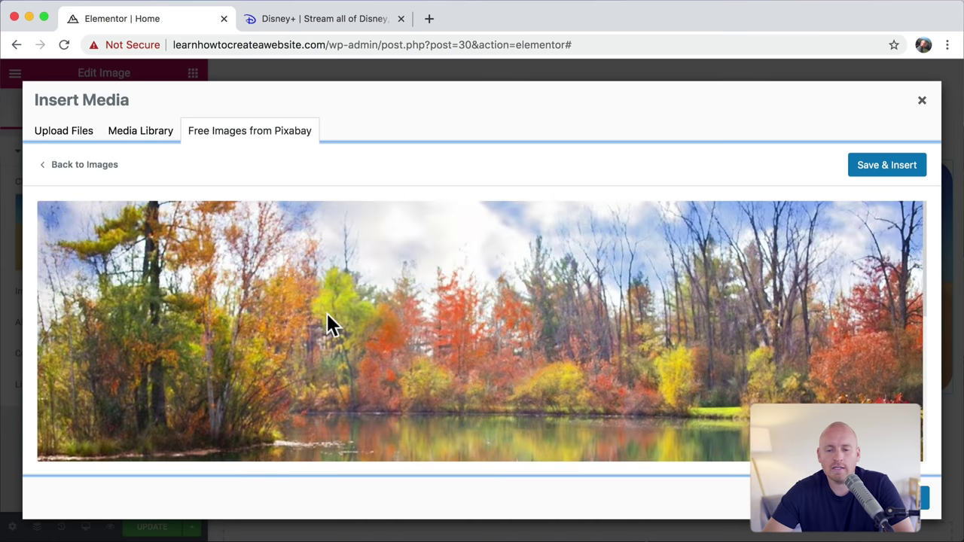
left_click(897, 175)
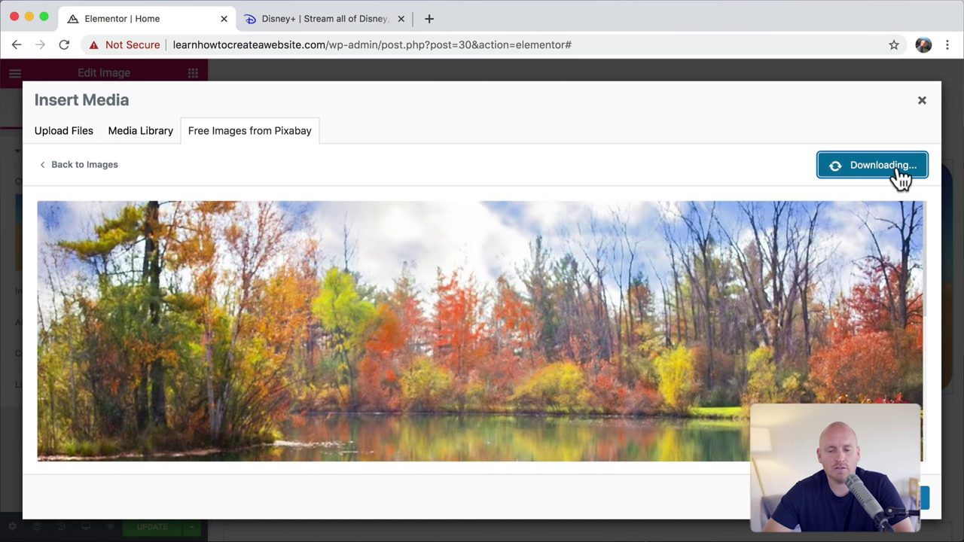
scroll(645, 167, "up", 15)
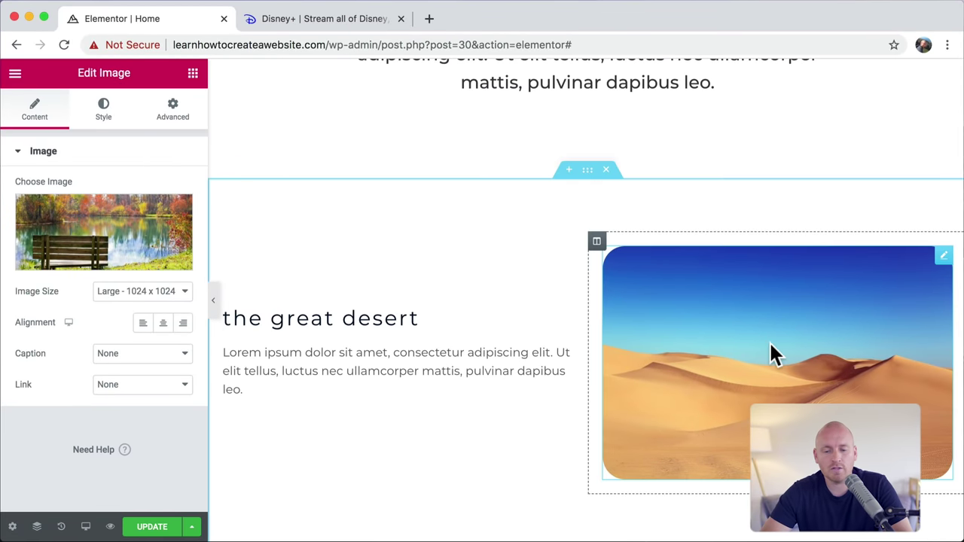
scroll(769, 351, "down", 10)
scroll(605, 339, "down", 2)
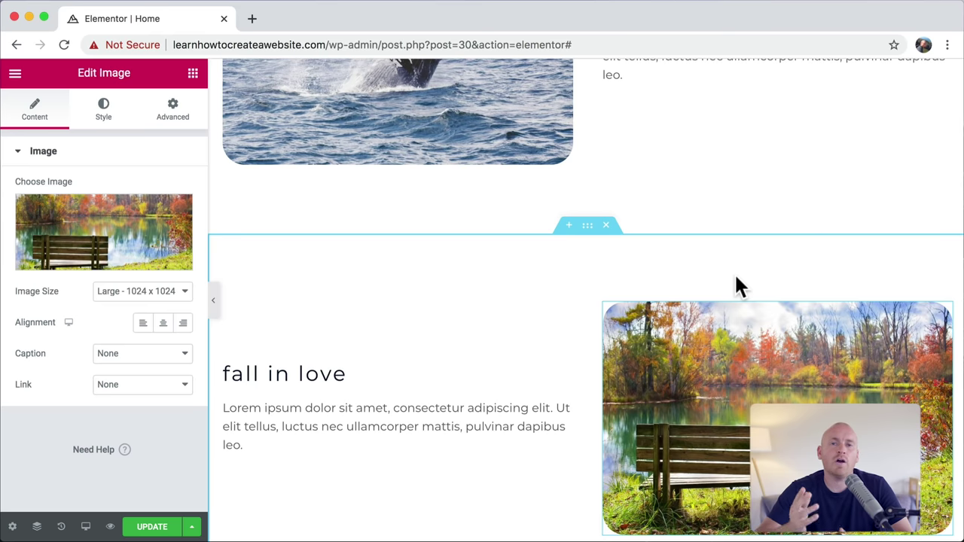
scroll(735, 273, "down", 2)
scroll(736, 284, "down", 5)
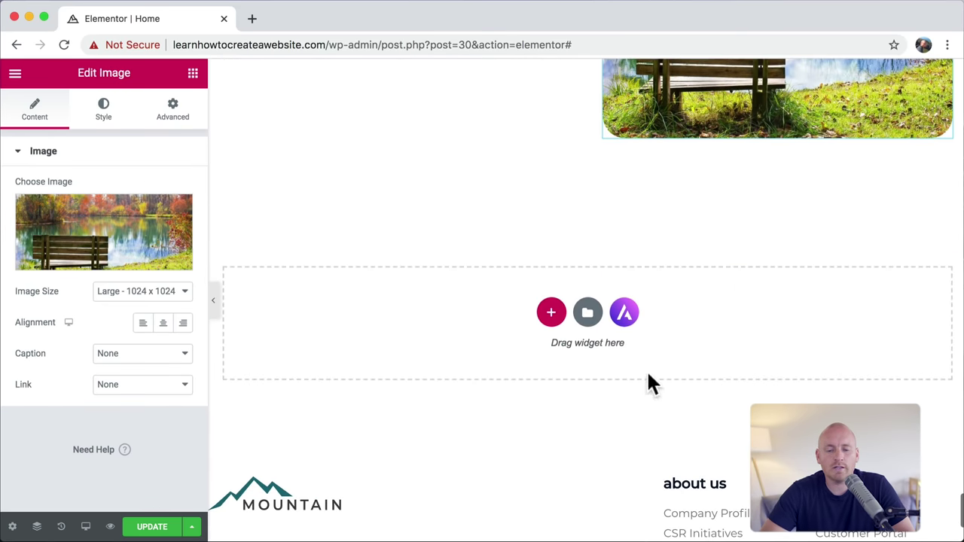
Step: Open the template library and filter it to free templates
left_click(624, 313)
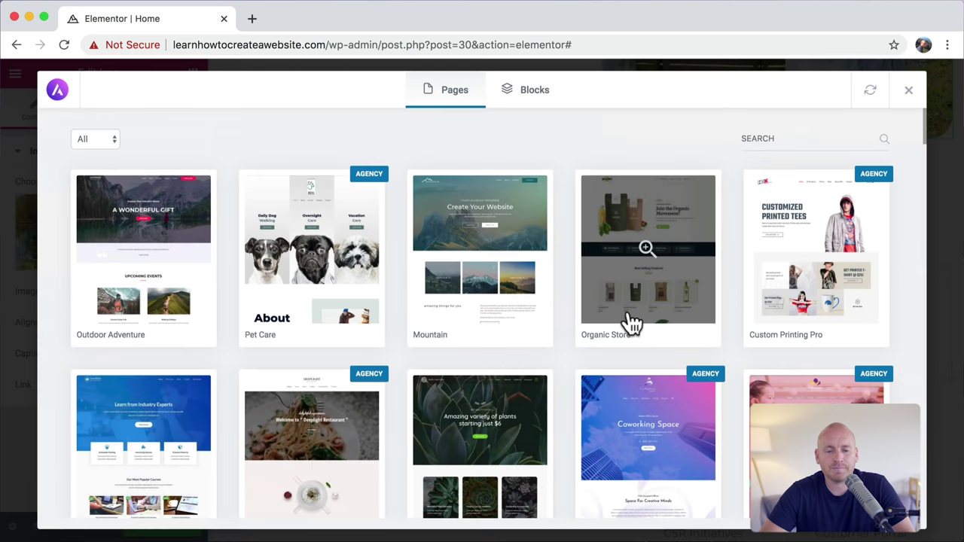
left_click(115, 140)
left_click(107, 150)
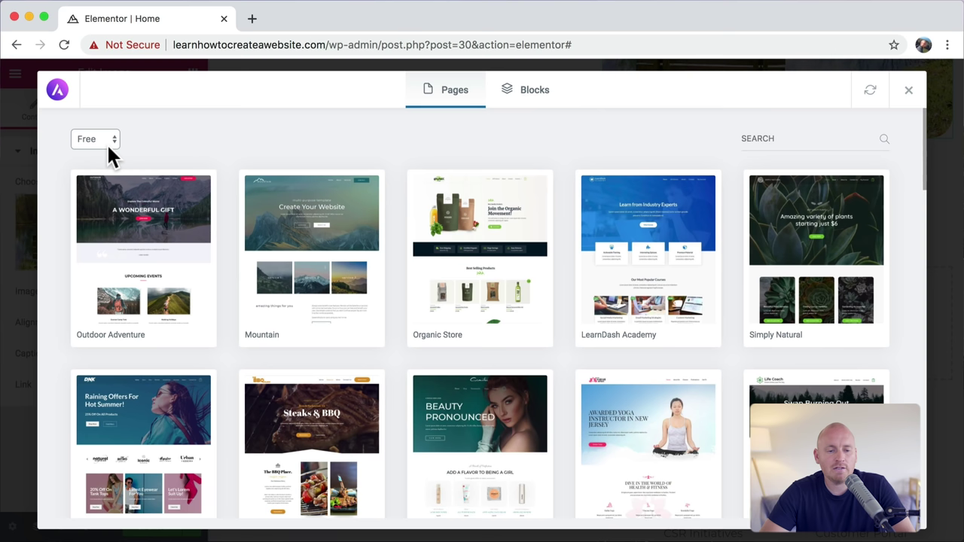
scroll(753, 301, "down", 3)
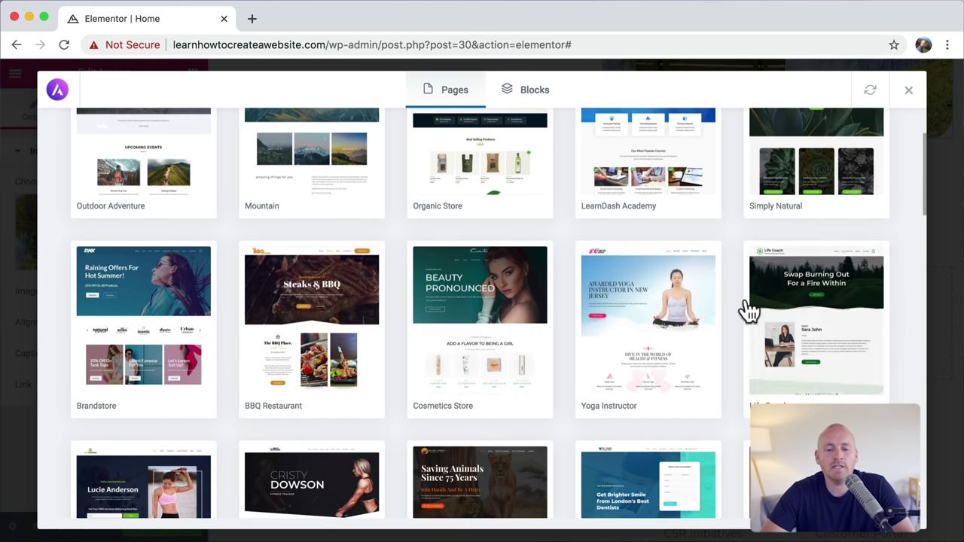
scroll(245, 279, "down", 4)
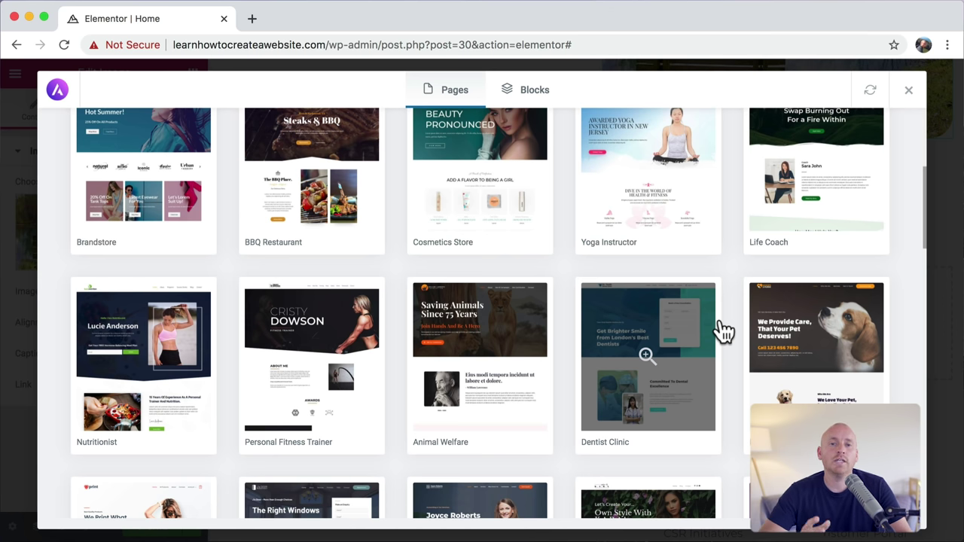
Step: Import the light four-card block from the Services block category
left_click(534, 94)
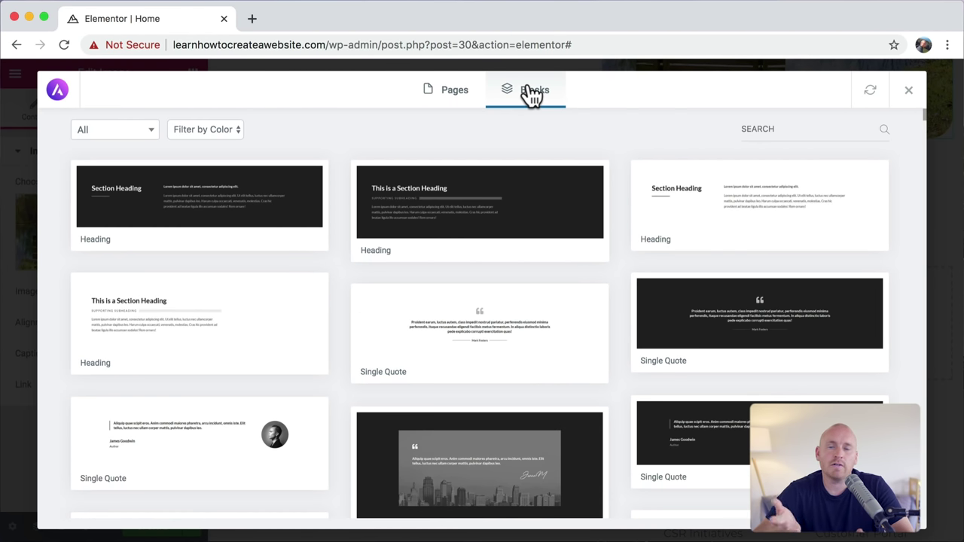
left_click(143, 136)
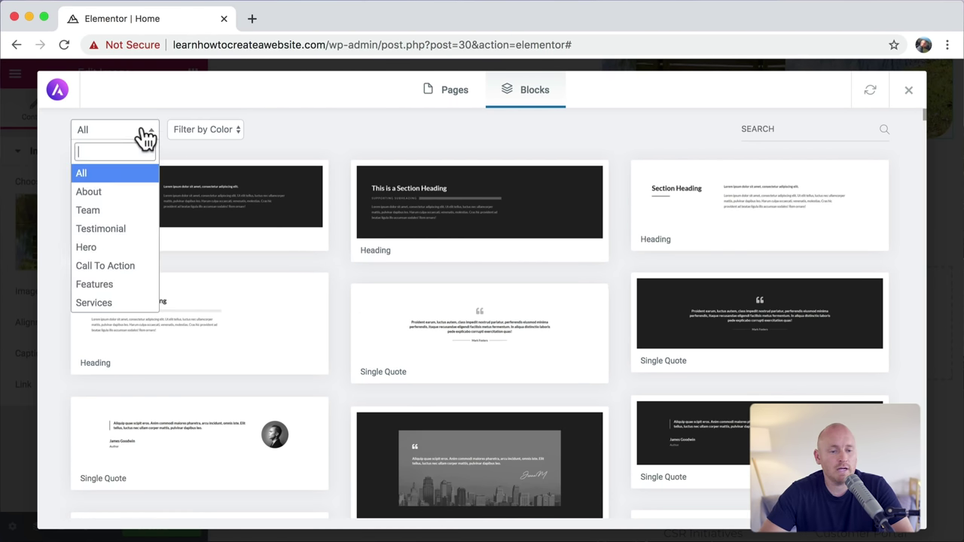
left_click(113, 306)
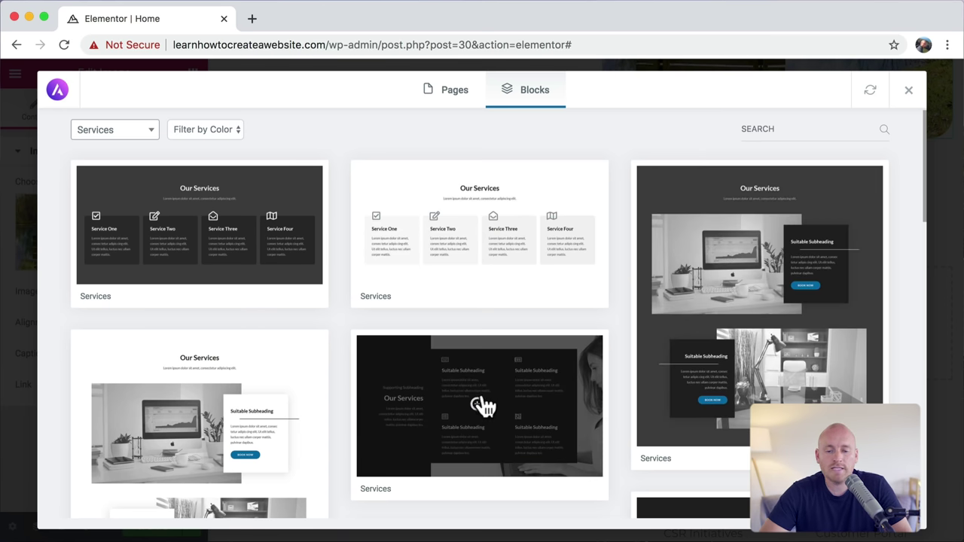
scroll(497, 387, "down", 3)
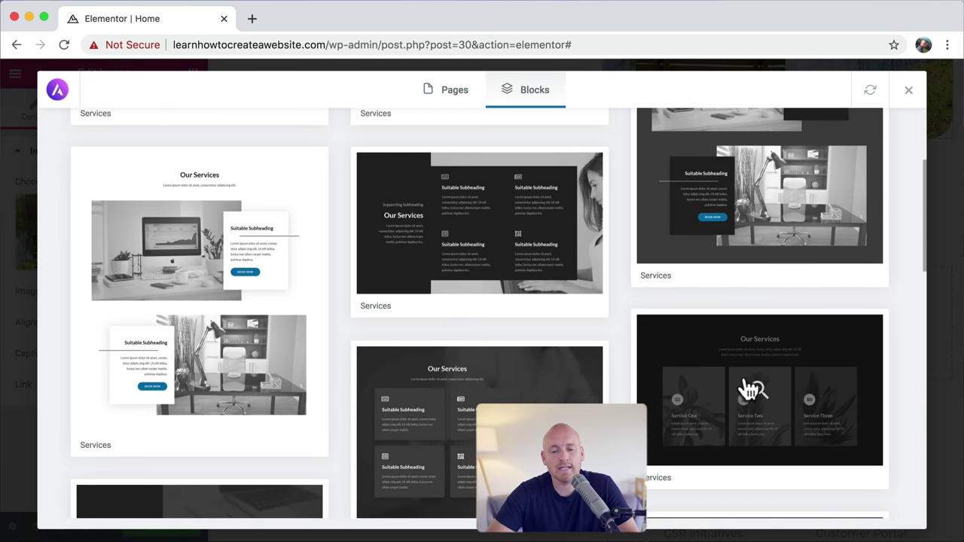
scroll(636, 341, "up", 3)
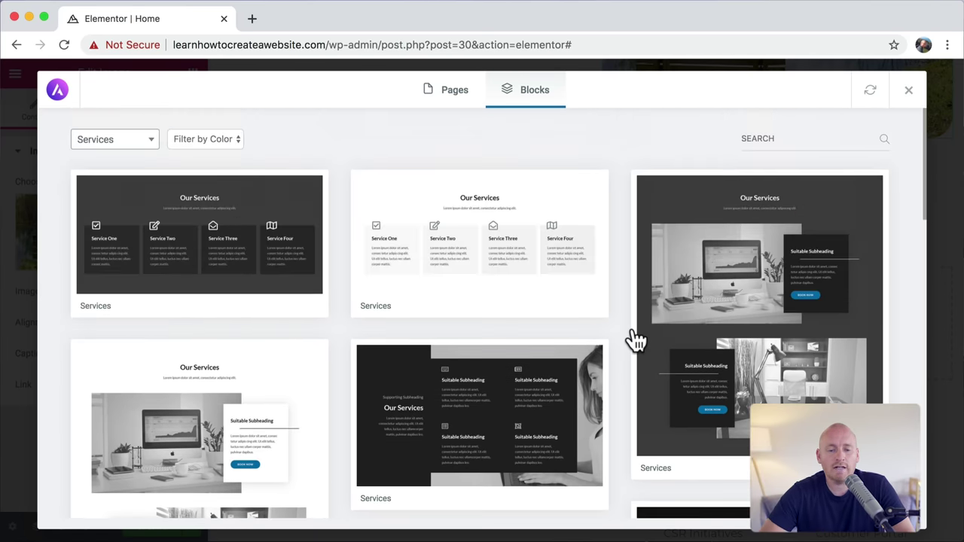
left_click(514, 233)
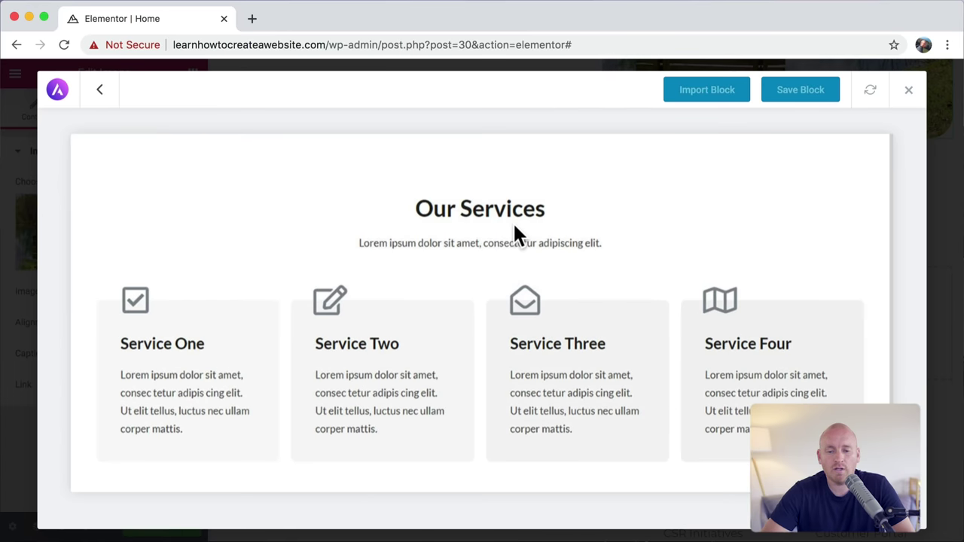
left_click(706, 95)
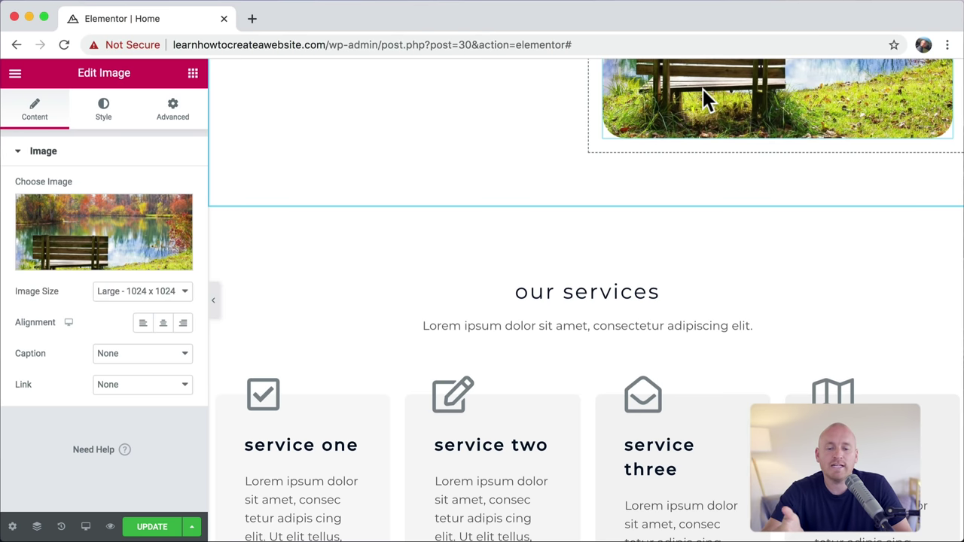
Step: Inspect the service one and two cards, open History, and delete the Our Services section
scroll(620, 316, "down", 4)
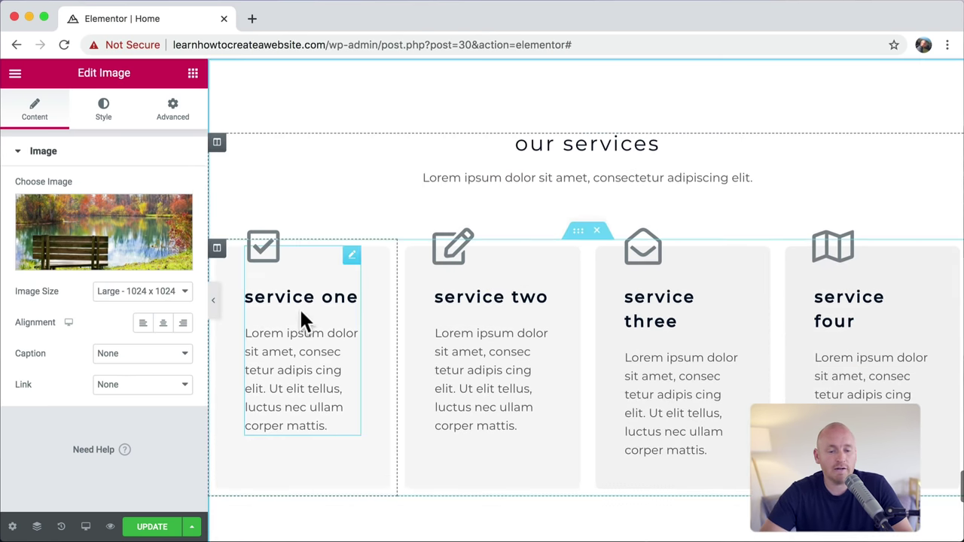
left_click(311, 298)
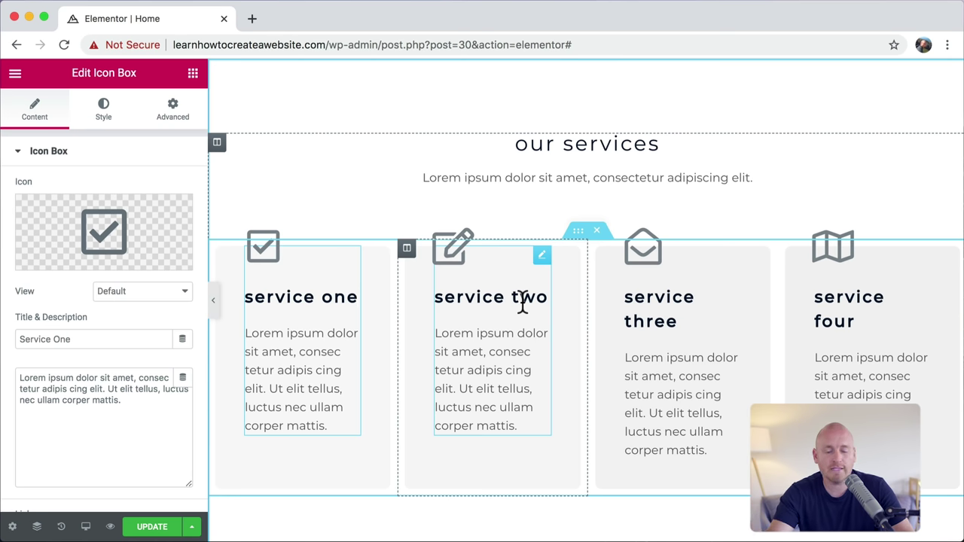
left_click(522, 300)
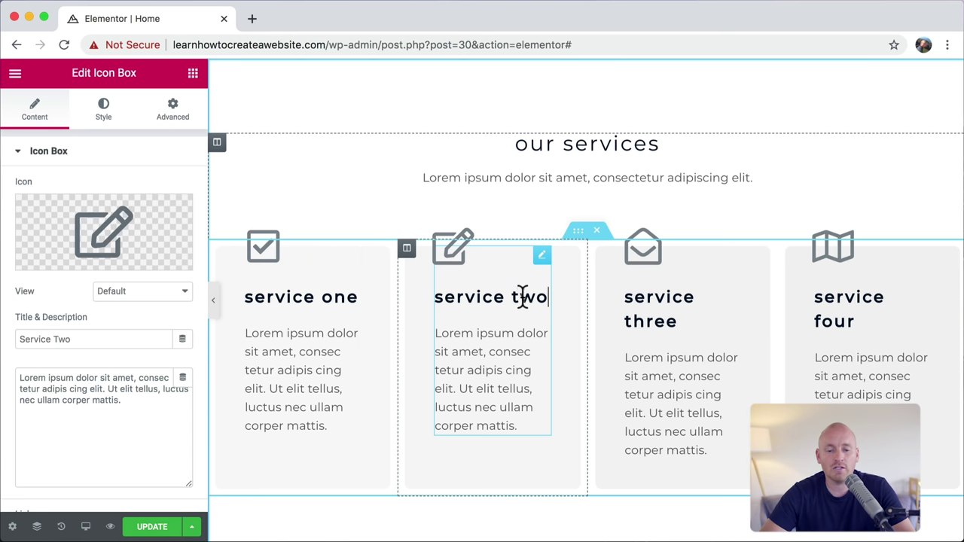
key("super+shift+h")
scroll(497, 241, "up", 1)
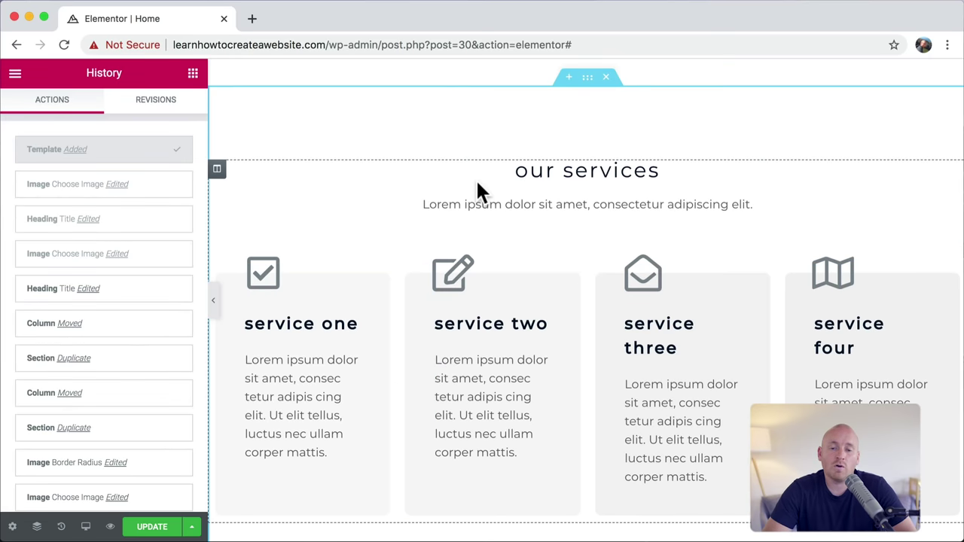
left_click(606, 77)
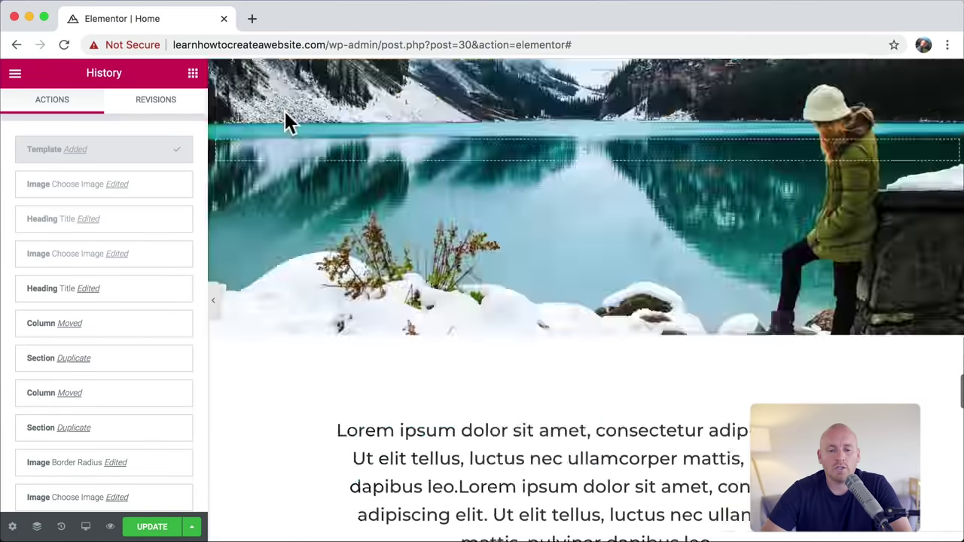
Step: Try hero edits: H1 heading size 70, a new background image, an added button and shadow
scroll(284, 109, "up", 15)
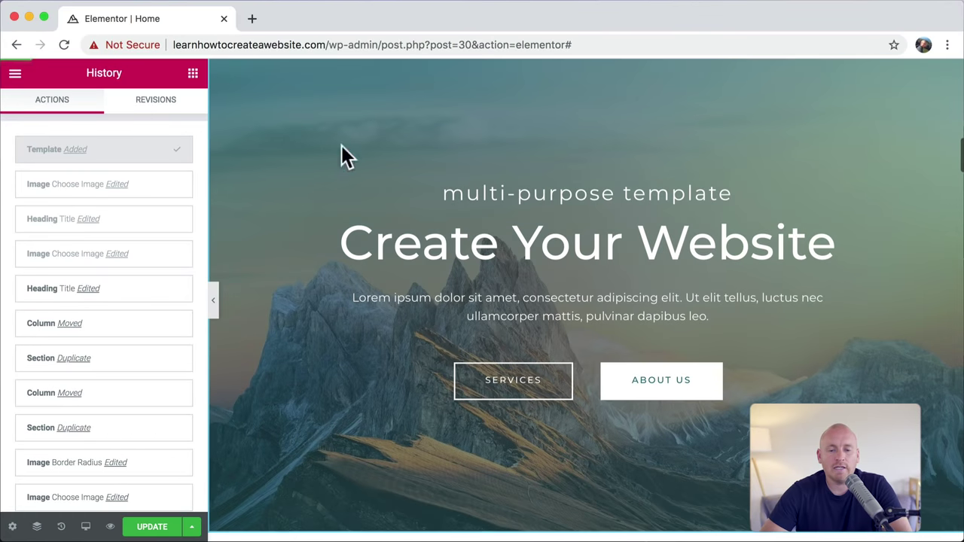
left_click(514, 243)
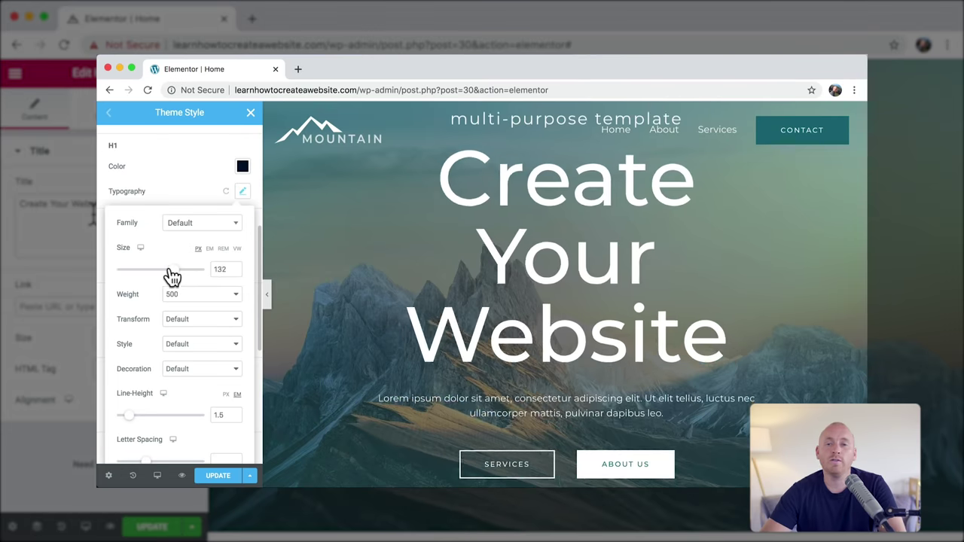
left_click_drag(168, 276, 151, 275)
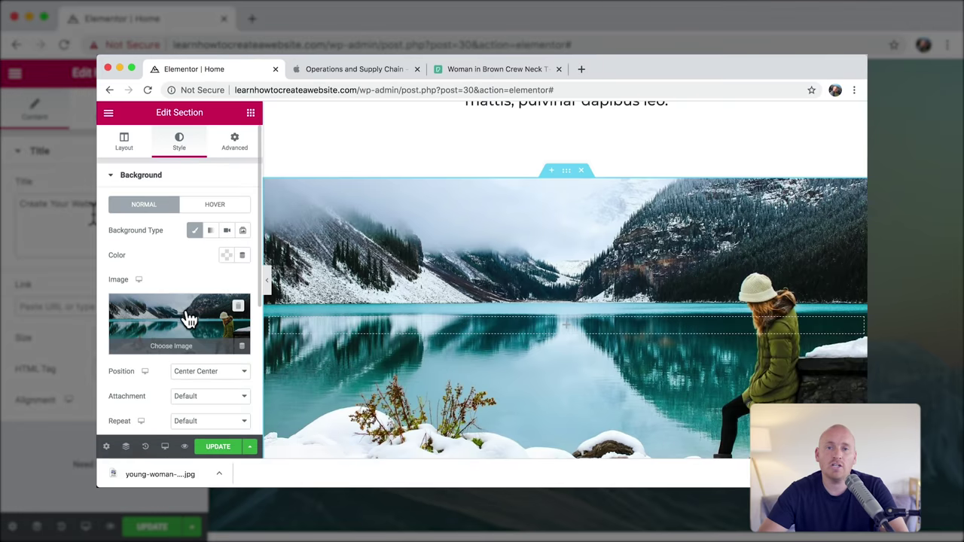
left_click(189, 319)
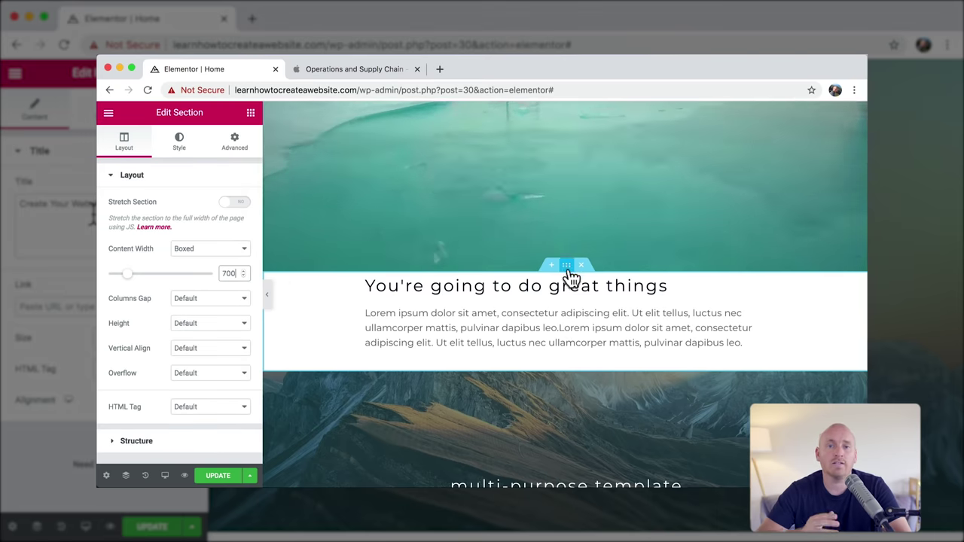
right_click(573, 278)
key("Escape")
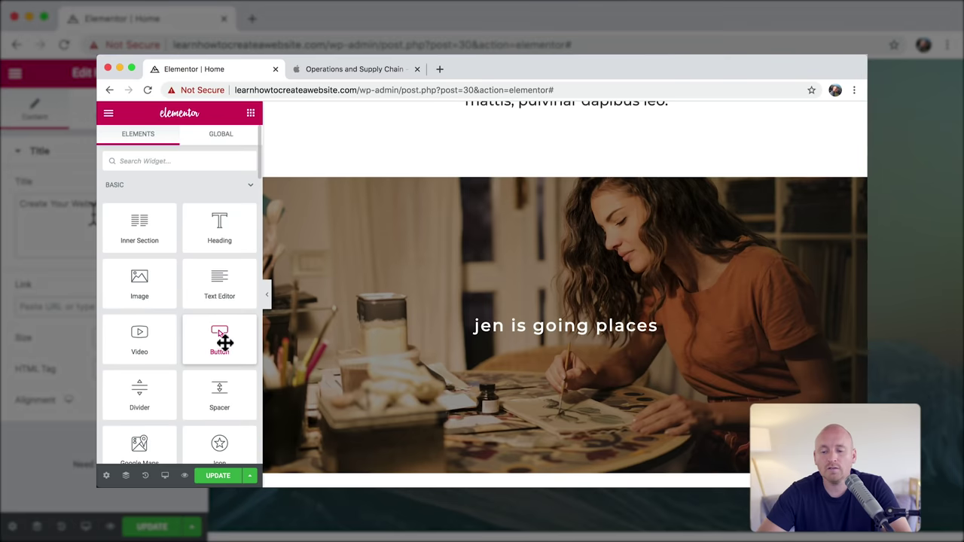
left_click_drag(225, 342, 565, 348)
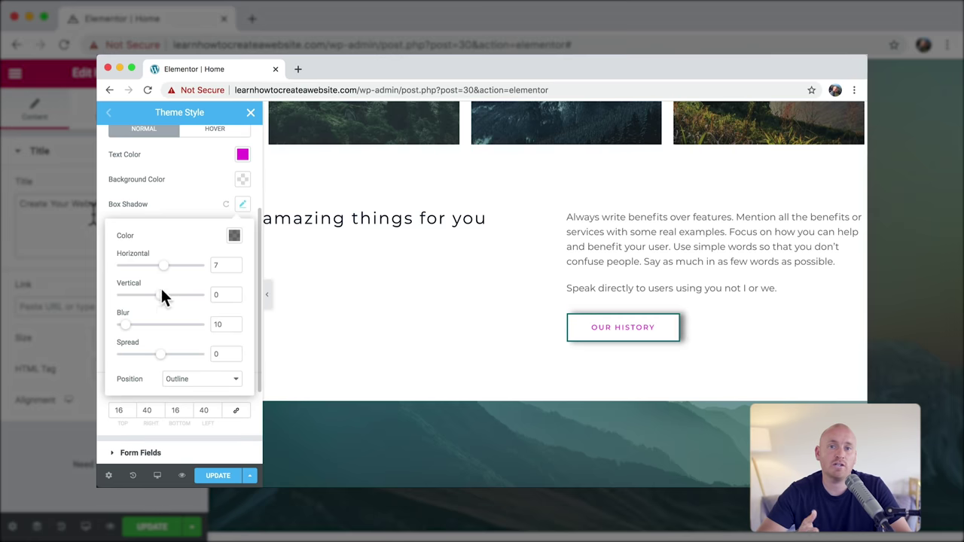
left_click_drag(162, 296, 159, 303)
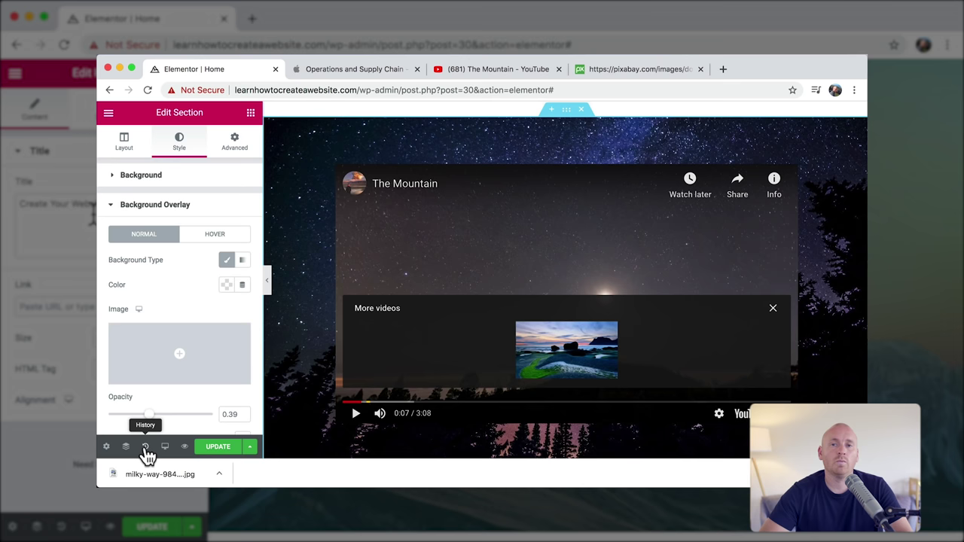
Step: Revert through History to the Section Minimum Height step and save
left_click(145, 449)
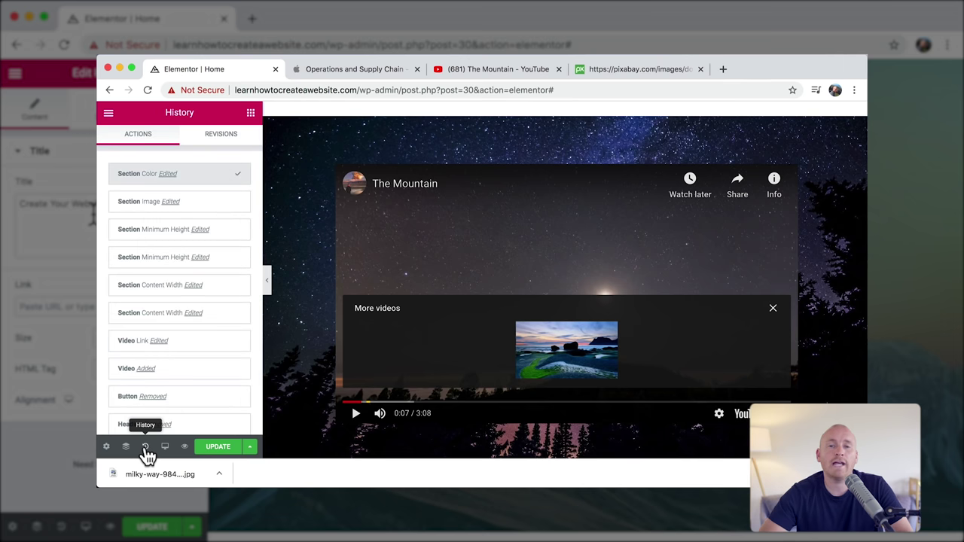
left_click(154, 257)
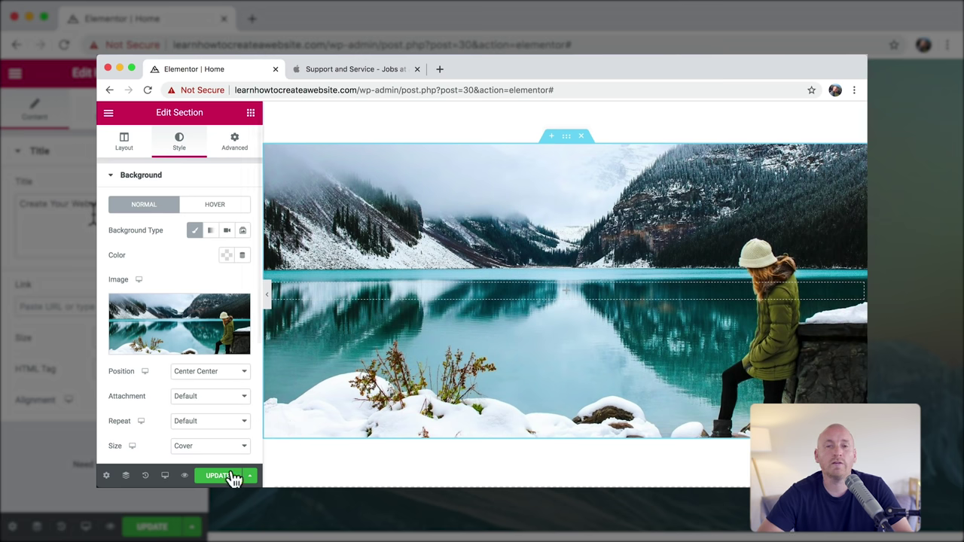
left_click(222, 476)
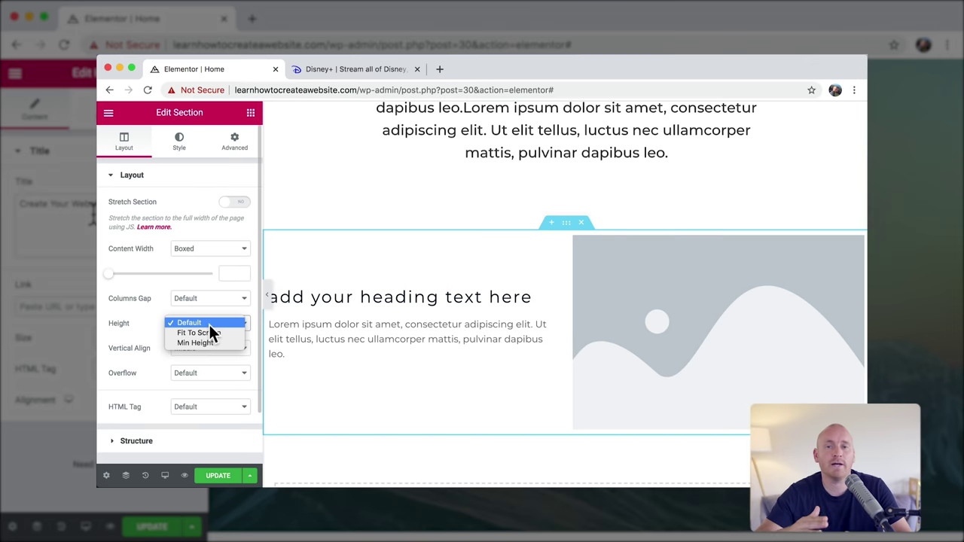
Step: Set Min Height, delete the 'jen is going places' heading, move the image column left, save
left_click(204, 343)
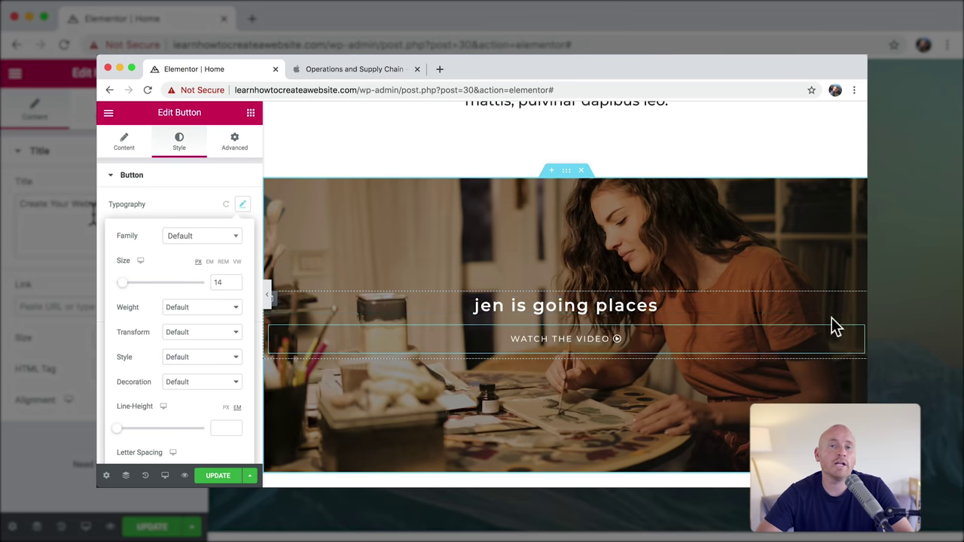
right_click(856, 316)
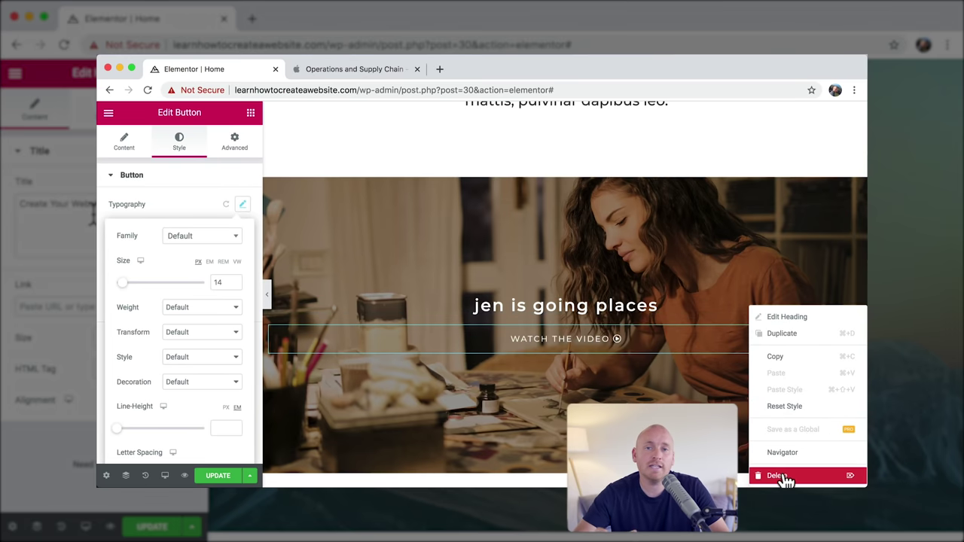
left_click(787, 480)
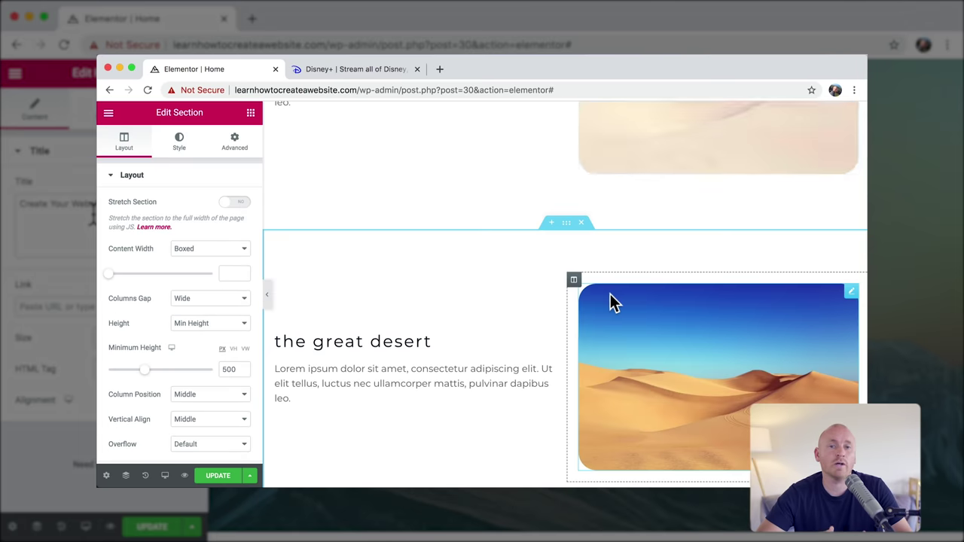
left_click_drag(574, 280, 300, 289)
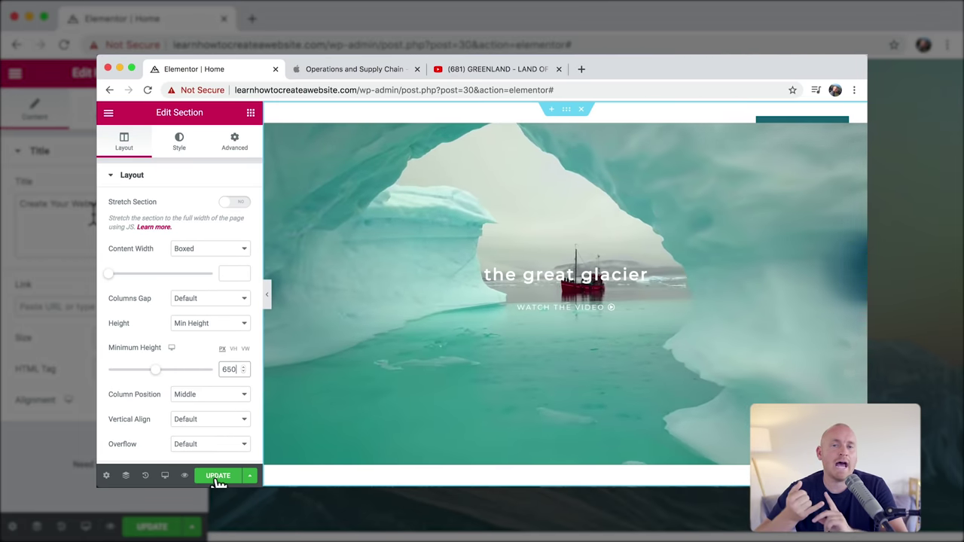
left_click(217, 476)
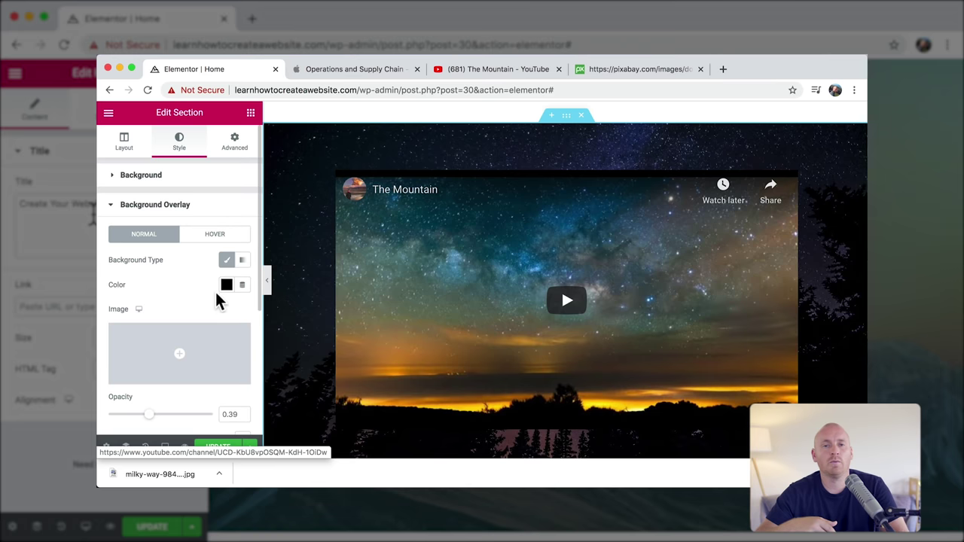
Step: Clear the section's background overlay colour
left_click(225, 286)
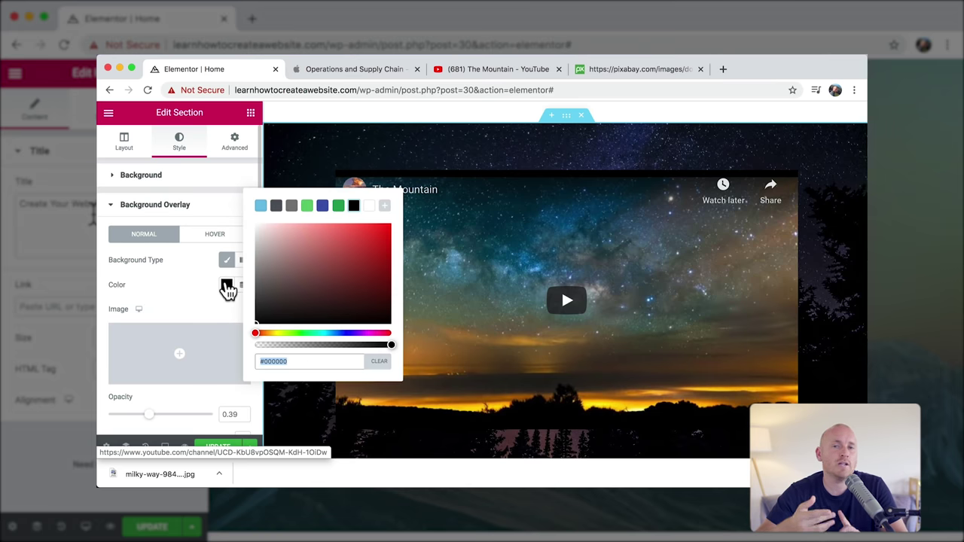
left_click(378, 365)
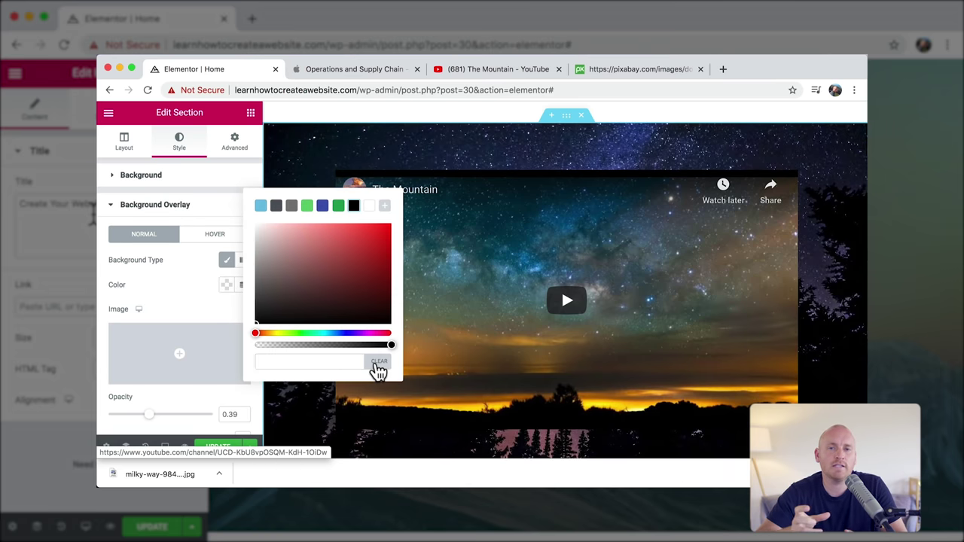
left_click(187, 286)
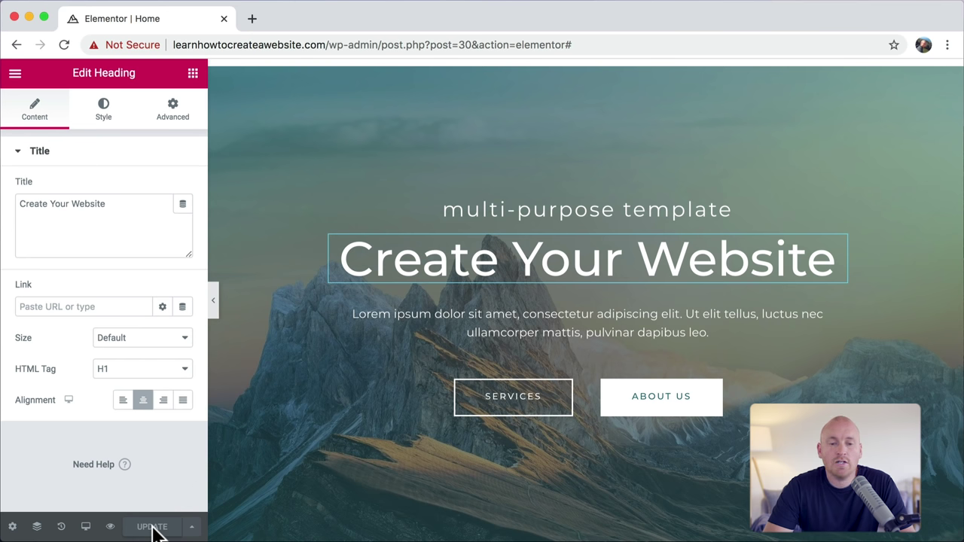
Step: Trim the address down to the domain and load the live home page
left_click(329, 45)
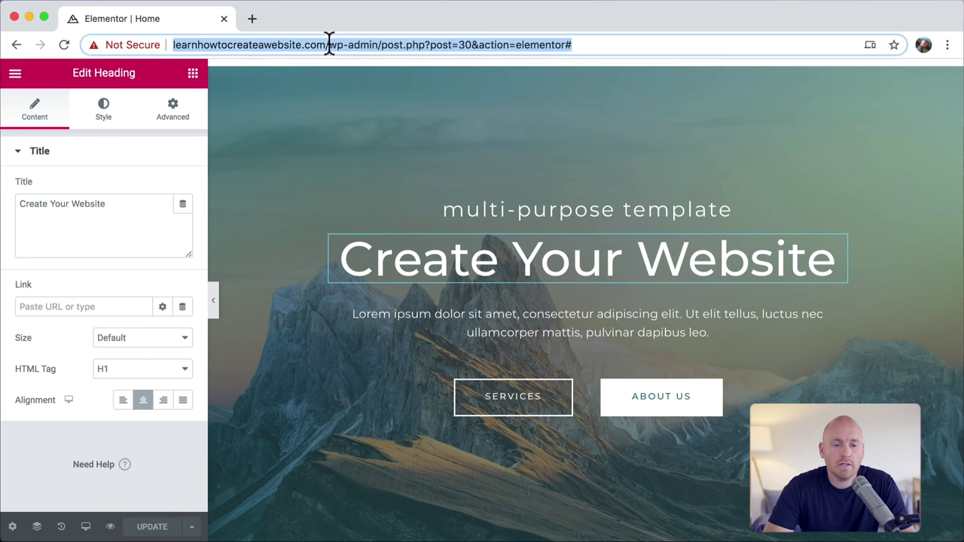
left_click(329, 44)
left_click_drag(329, 44, 595, 45)
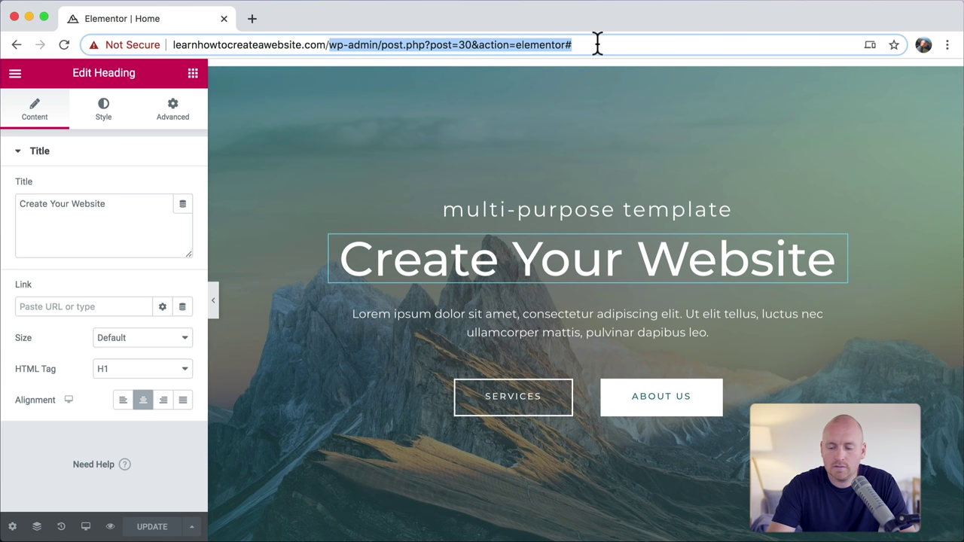
key("BackSpace")
key("Return")
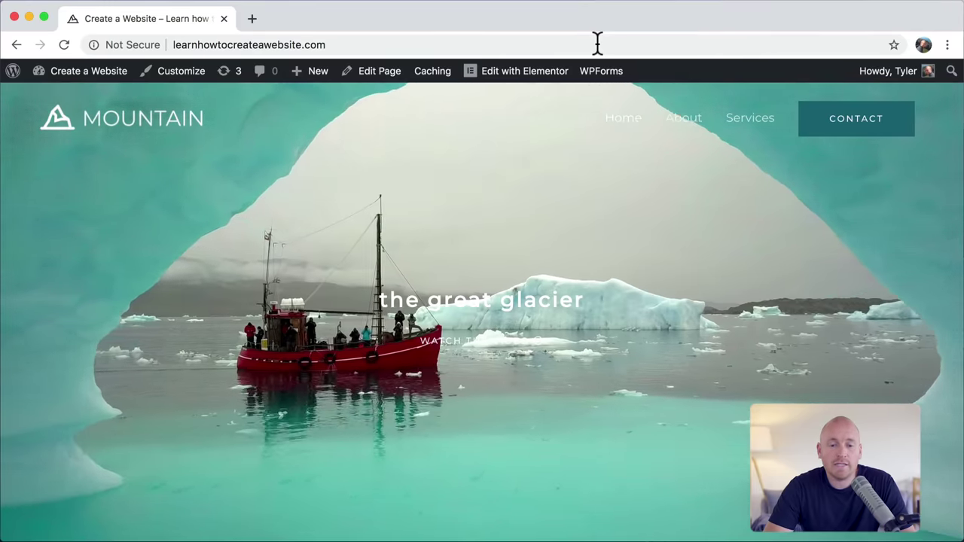
scroll(482, 213, "down", 10)
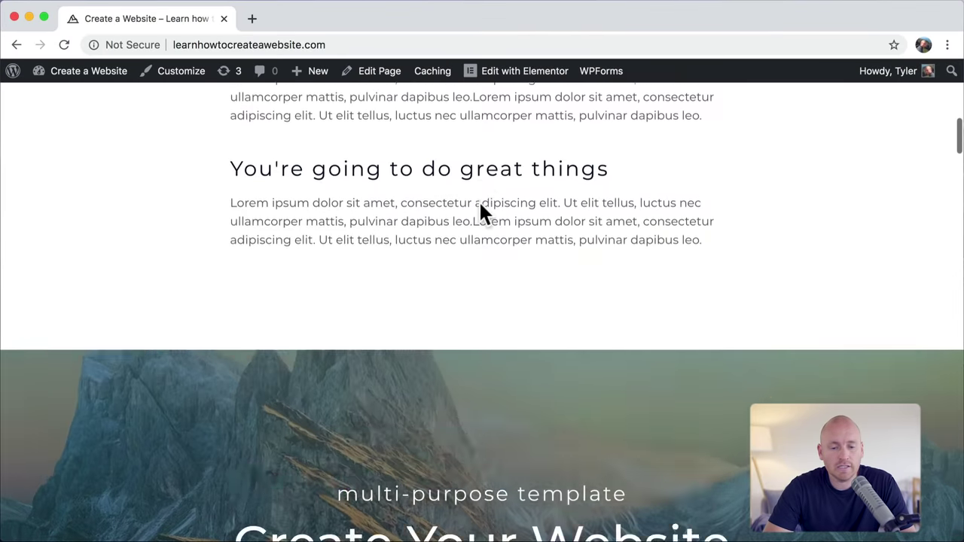
scroll(480, 211, "down", 12)
scroll(479, 211, "up", 20)
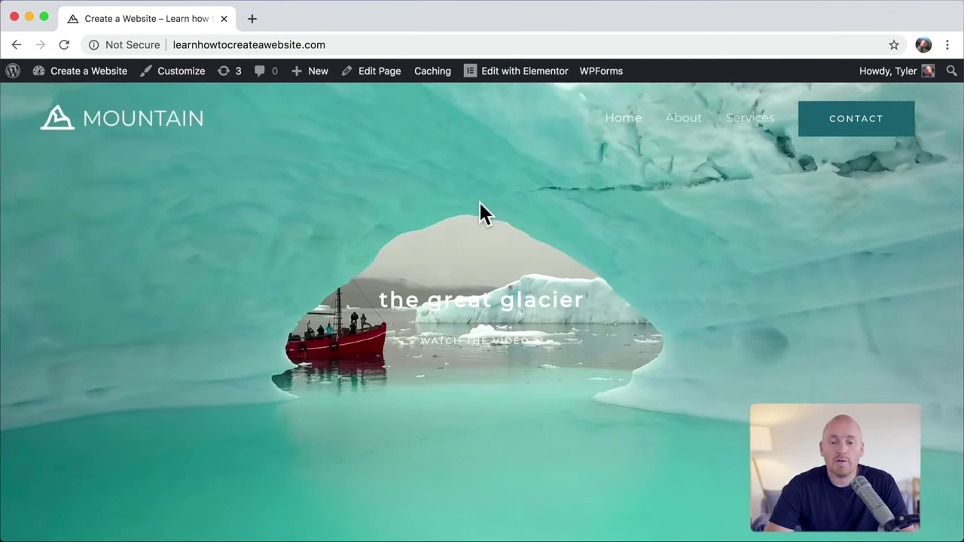
Step: Visit the live About, Services and Contact pages, then edit Contact with Elementor
left_click(691, 119)
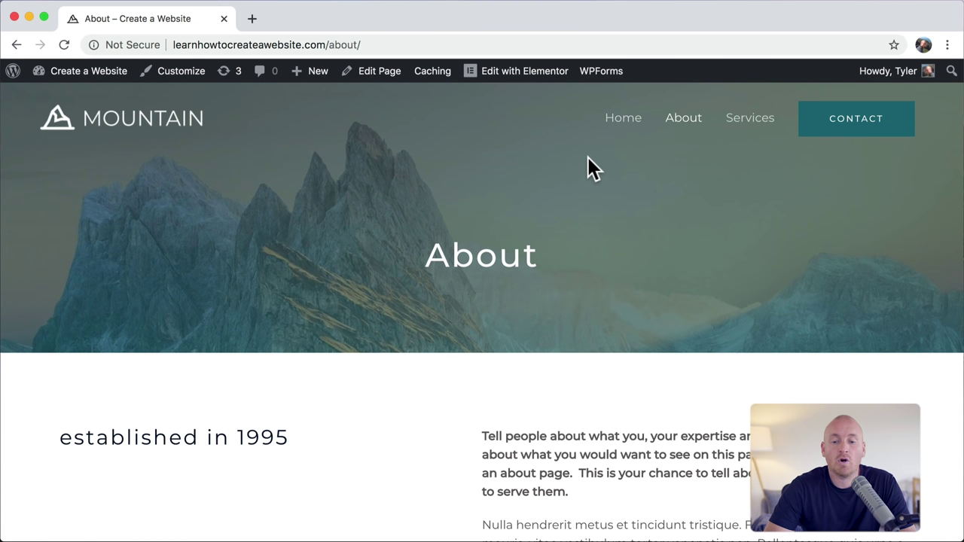
left_click(757, 125)
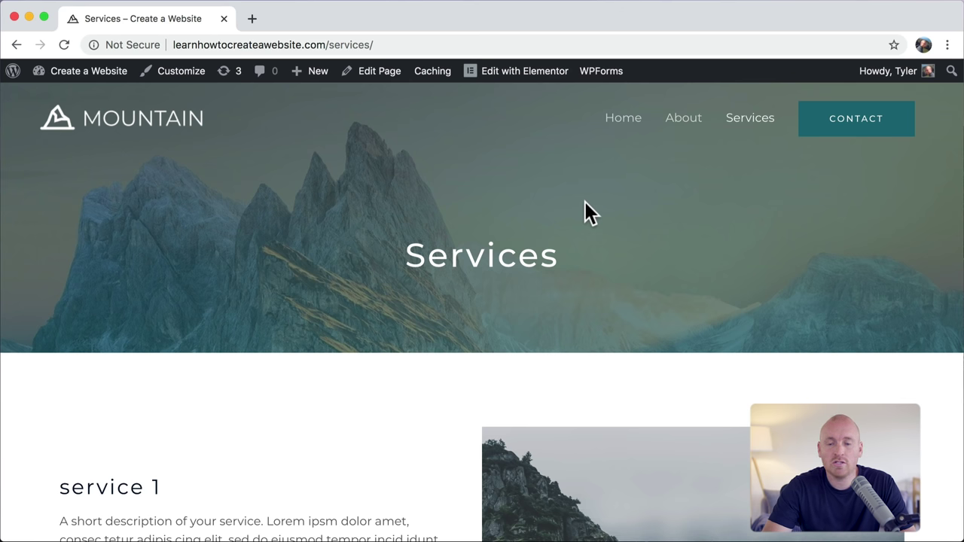
left_click(838, 128)
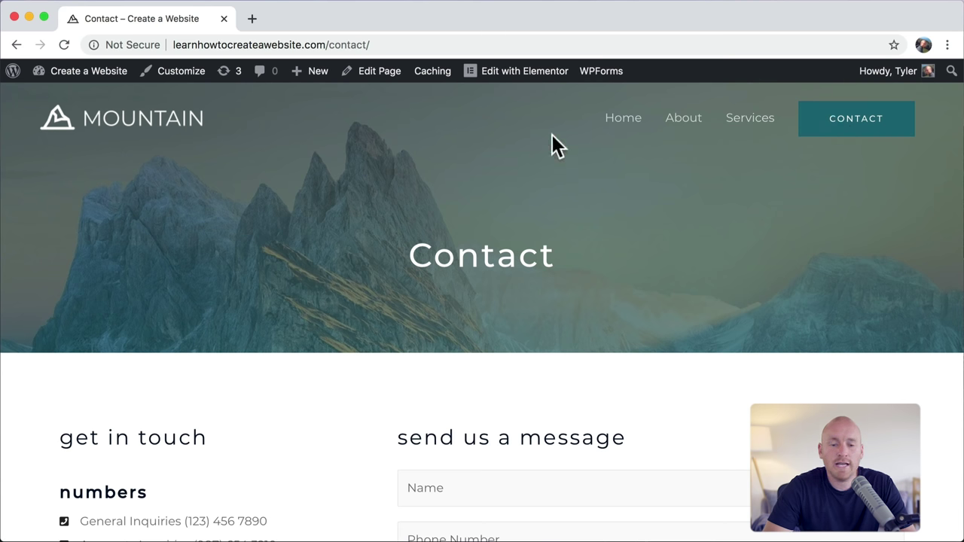
left_click(532, 78)
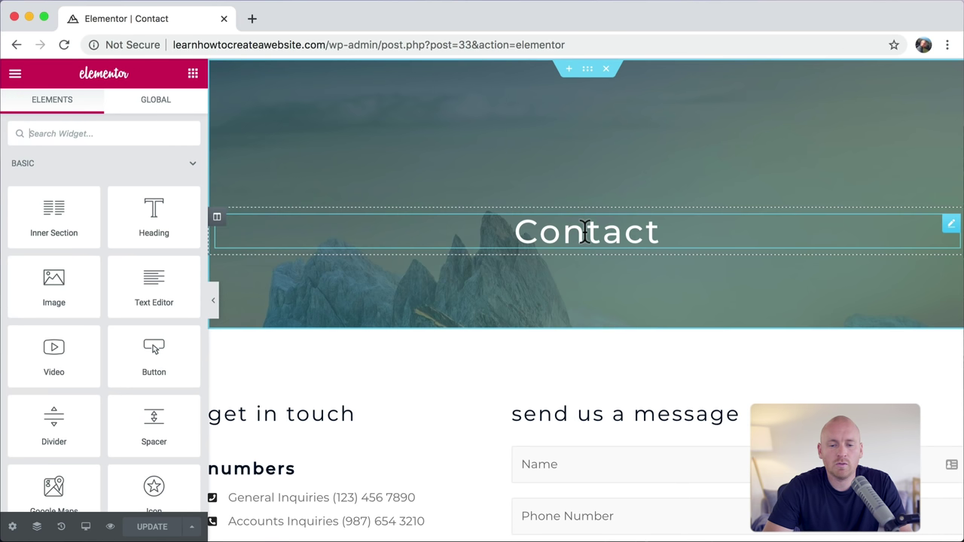
Step: Replace the first email list entry's text with the owner's own email address
left_click(585, 231)
scroll(582, 77, "down", 3)
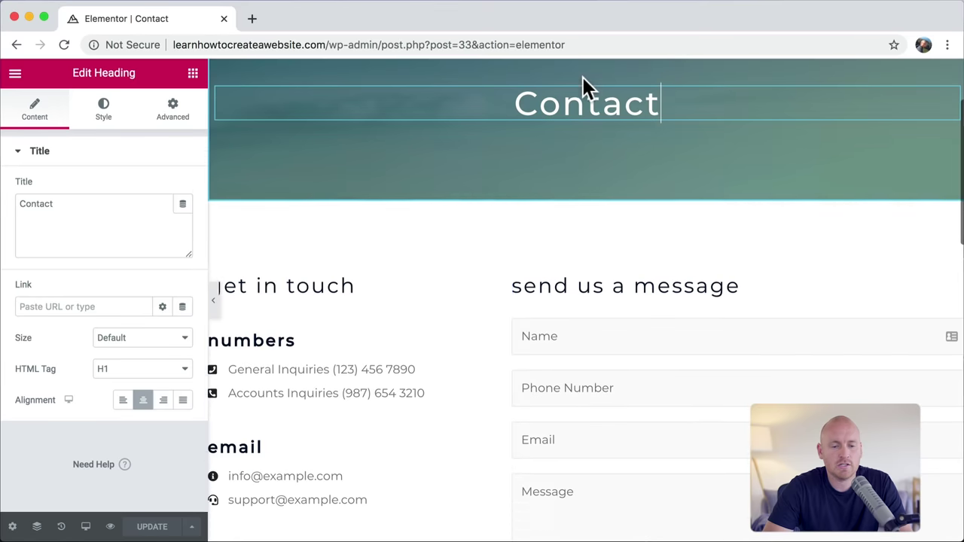
scroll(598, 286, "down", 3)
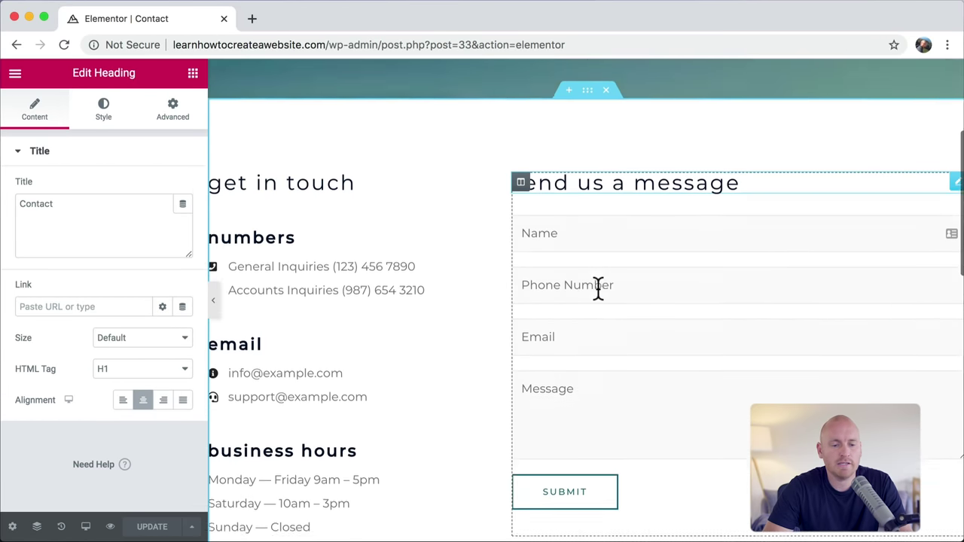
scroll(319, 217, "down", 1)
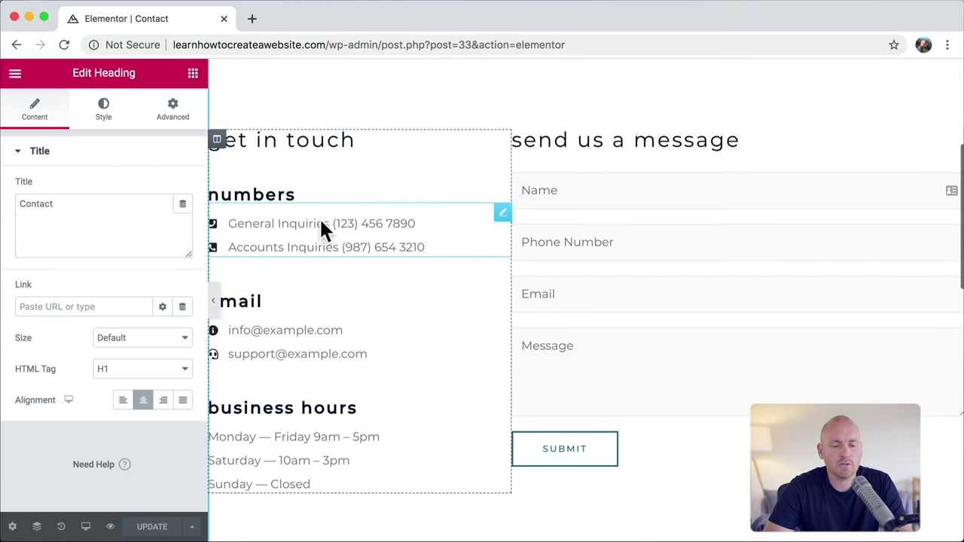
left_click(303, 301)
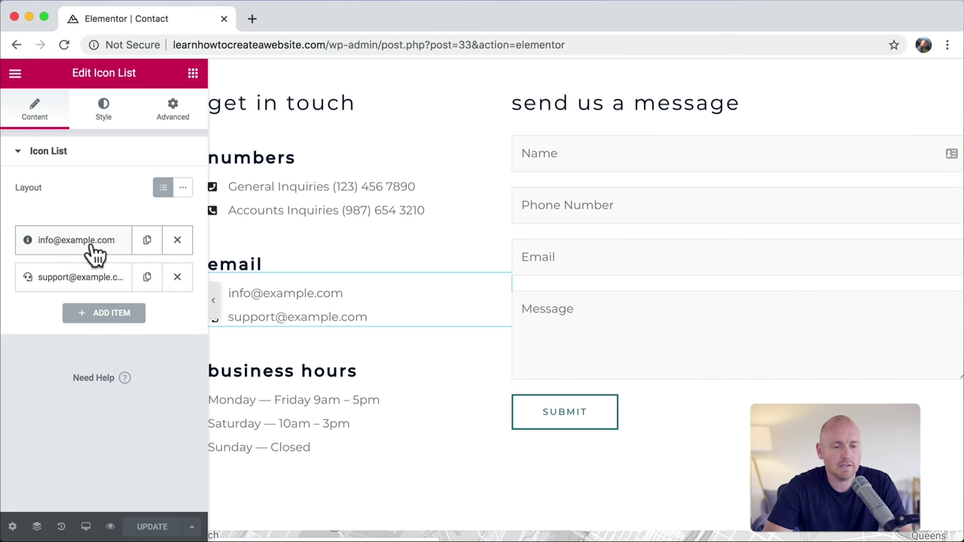
left_click(41, 248)
triple_click(80, 292)
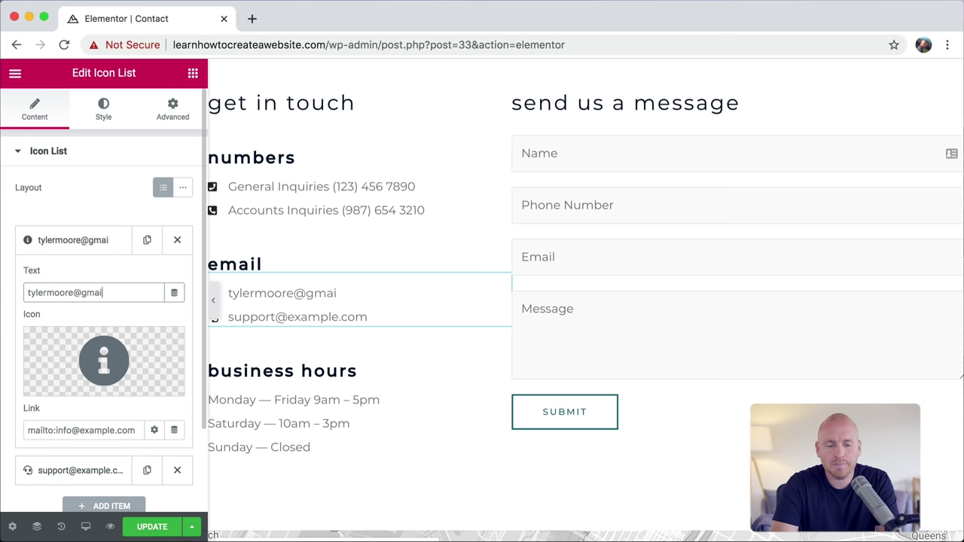
left_click(316, 400)
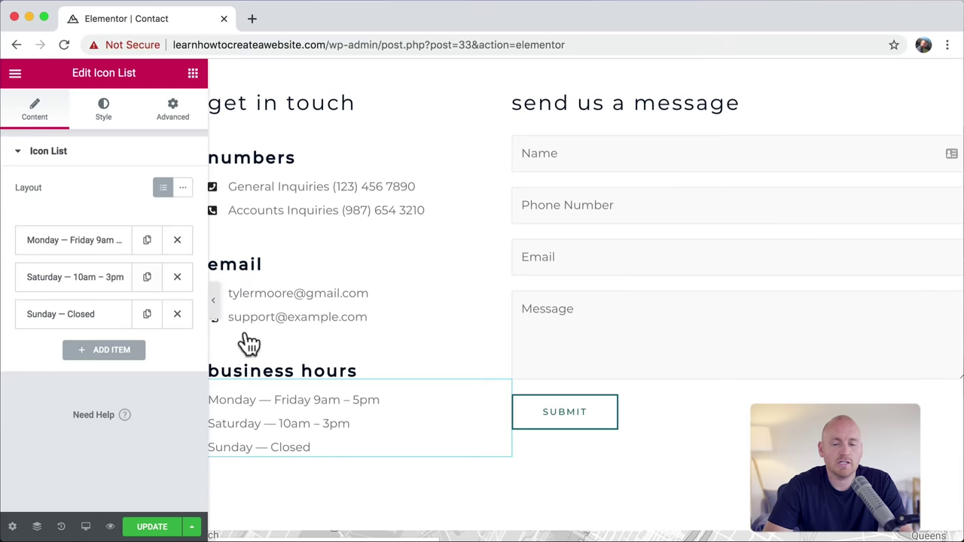
scroll(464, 399, "down", 5)
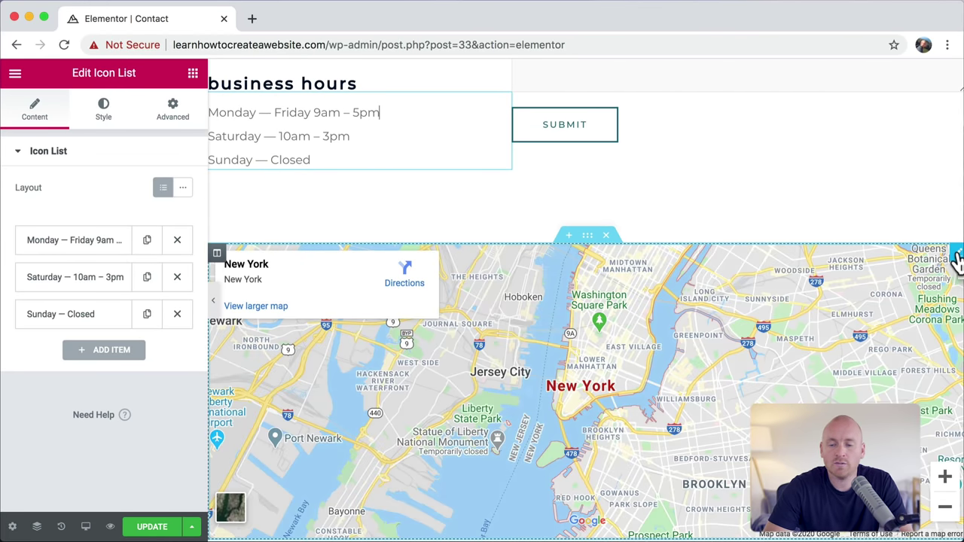
Step: Point the Google Maps widget at Malibu, CA with zoom level 13
left_click(957, 254)
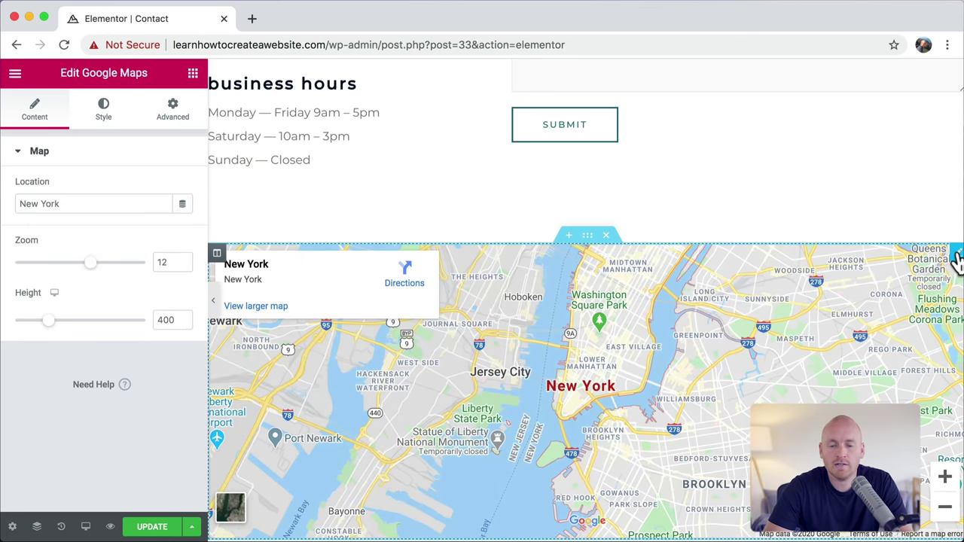
double_click(72, 202)
type("Malibu, CA")
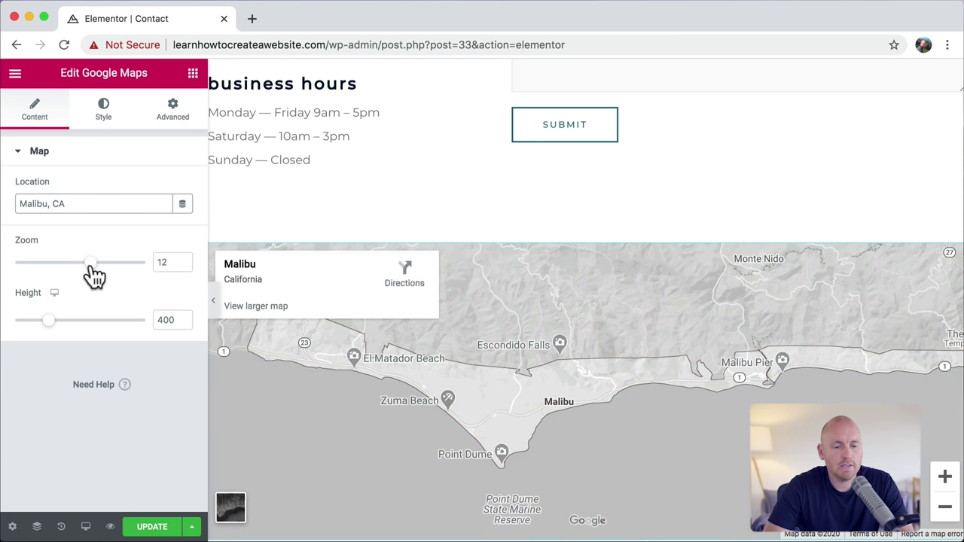
left_click_drag(91, 264, 97, 264)
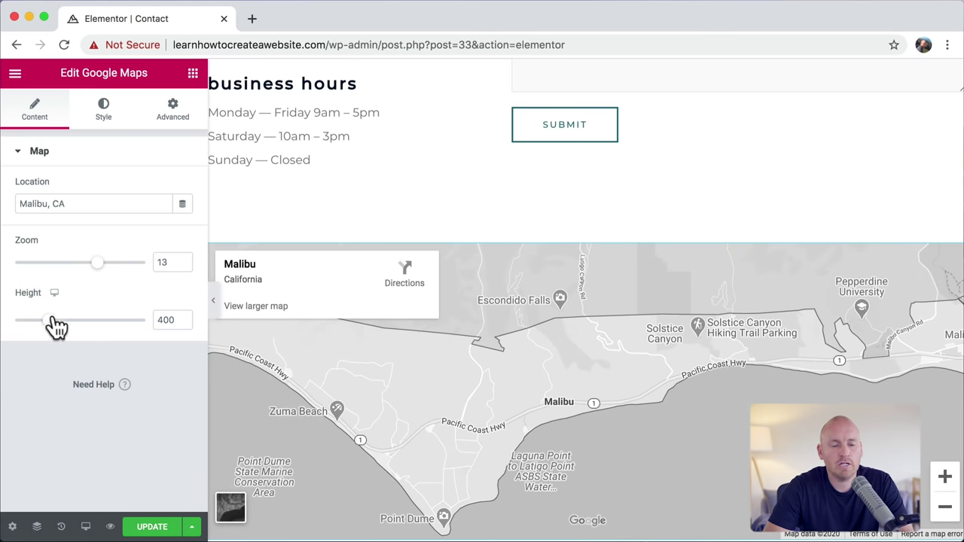
Step: Raise the map's CSS Filters saturation from 0 to 100 to restore full colour
left_click(106, 117)
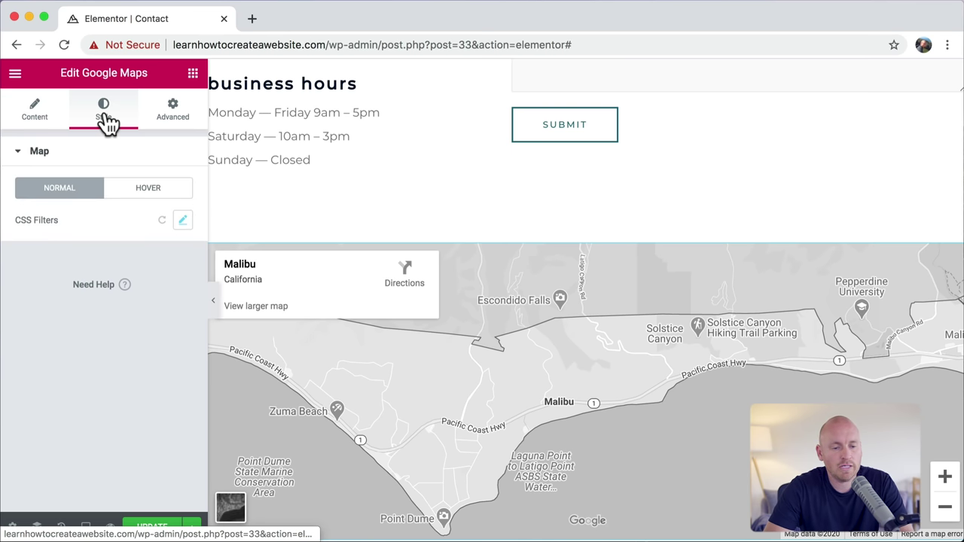
left_click(182, 220)
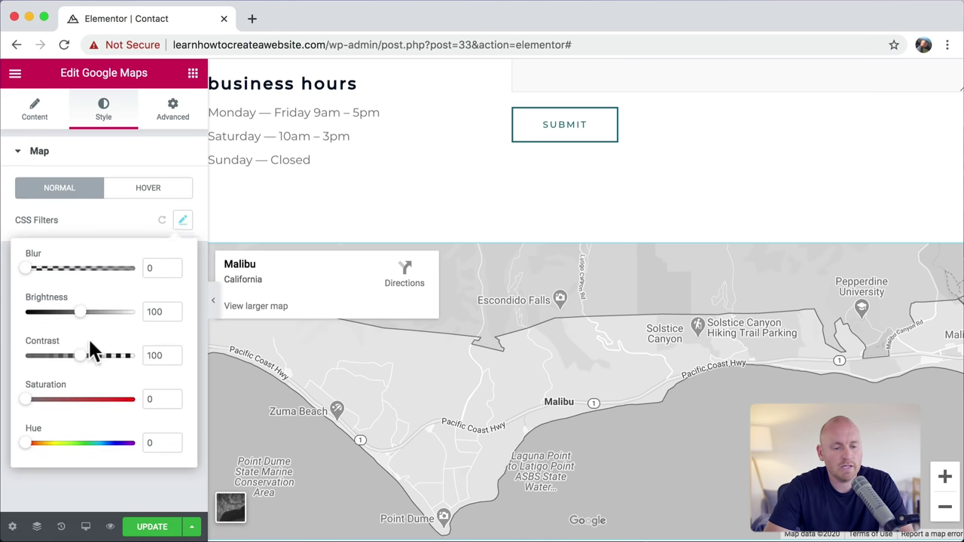
left_click_drag(29, 402, 87, 409)
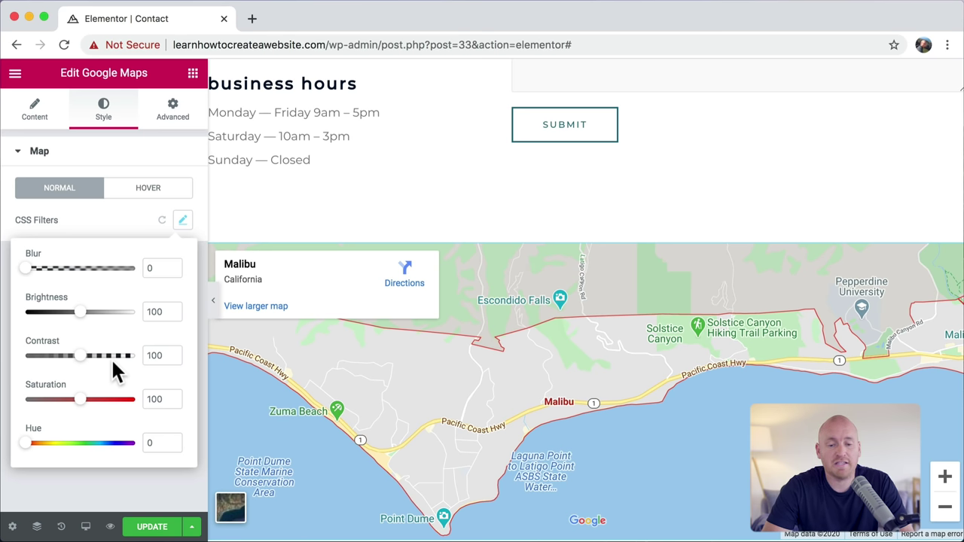
Step: Select the existing contact form on the Contact page for editing
mouse_move(577, 244)
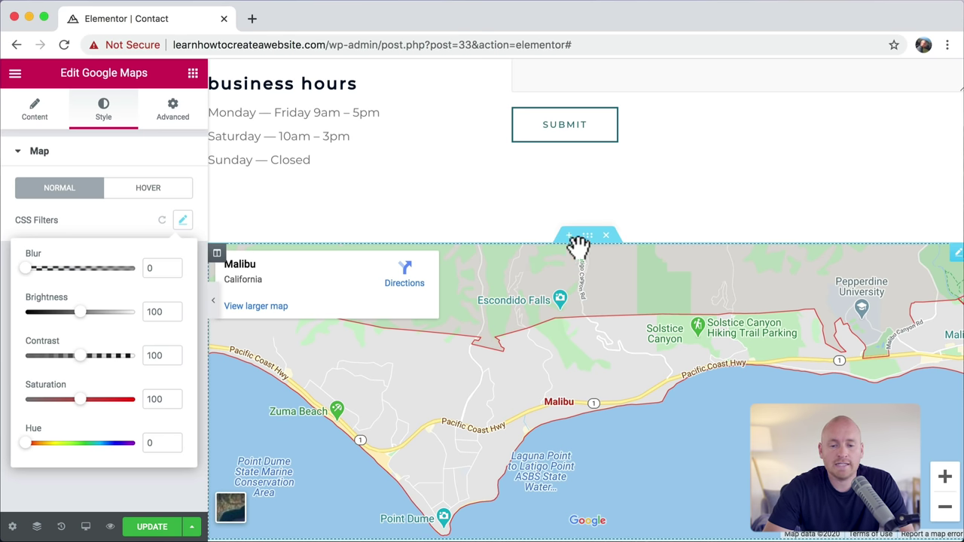
scroll(350, 317, "up", 5)
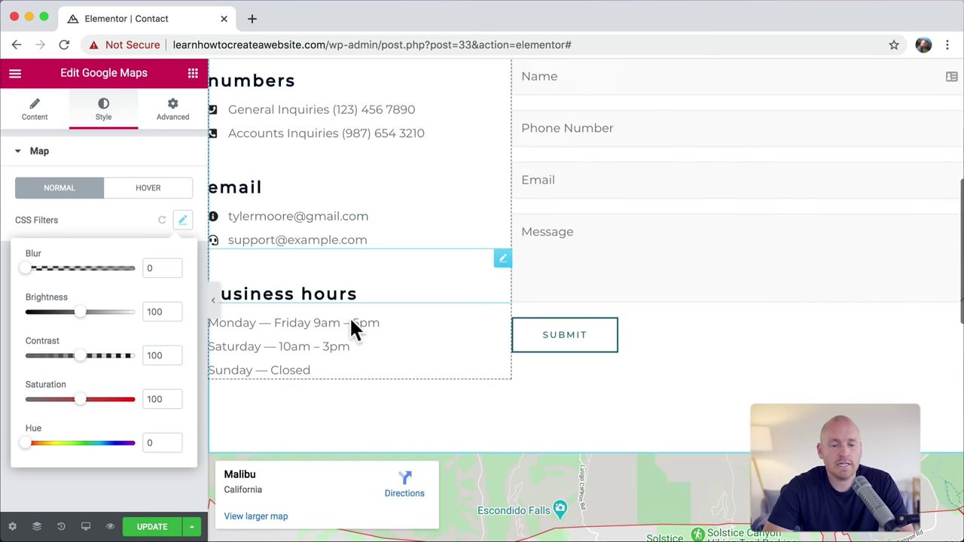
scroll(449, 162, "up", 1)
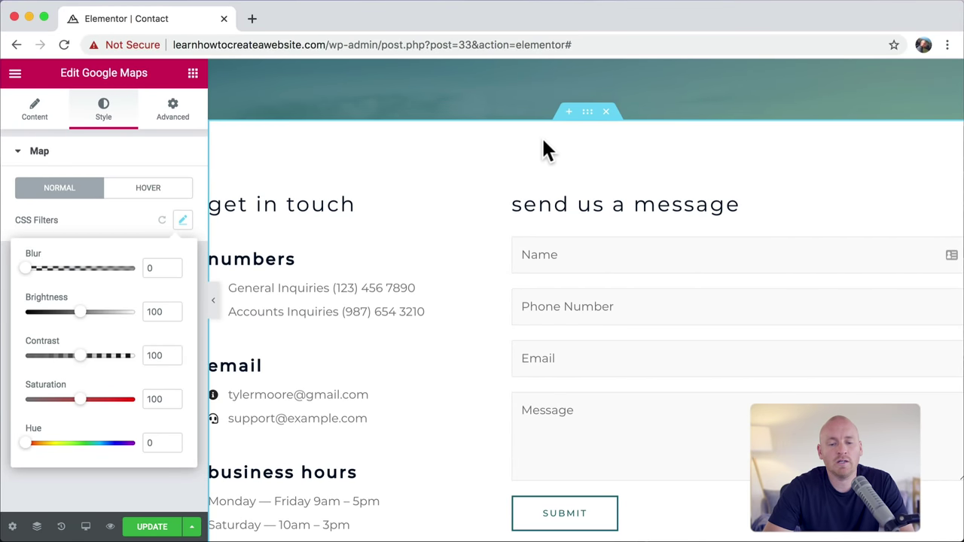
scroll(541, 136, "down", 3)
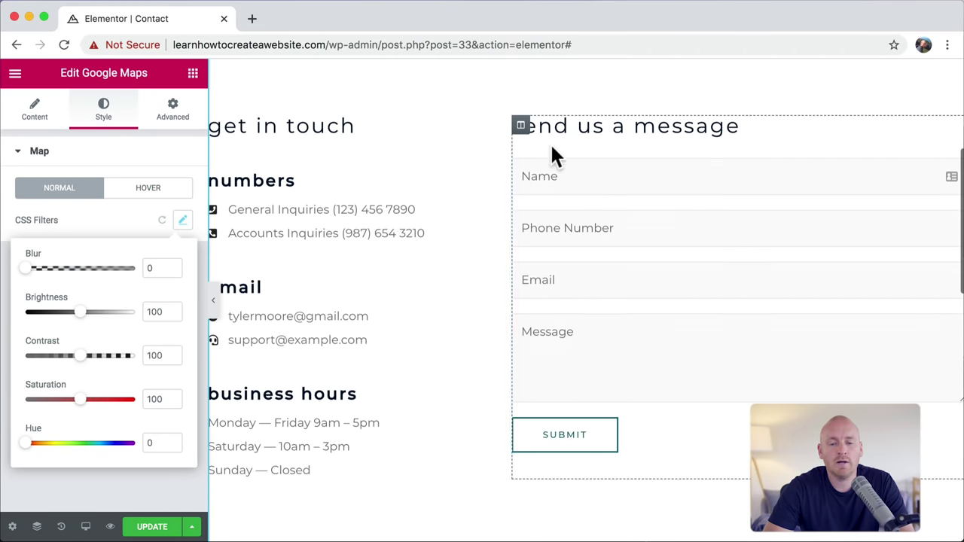
left_click(614, 222)
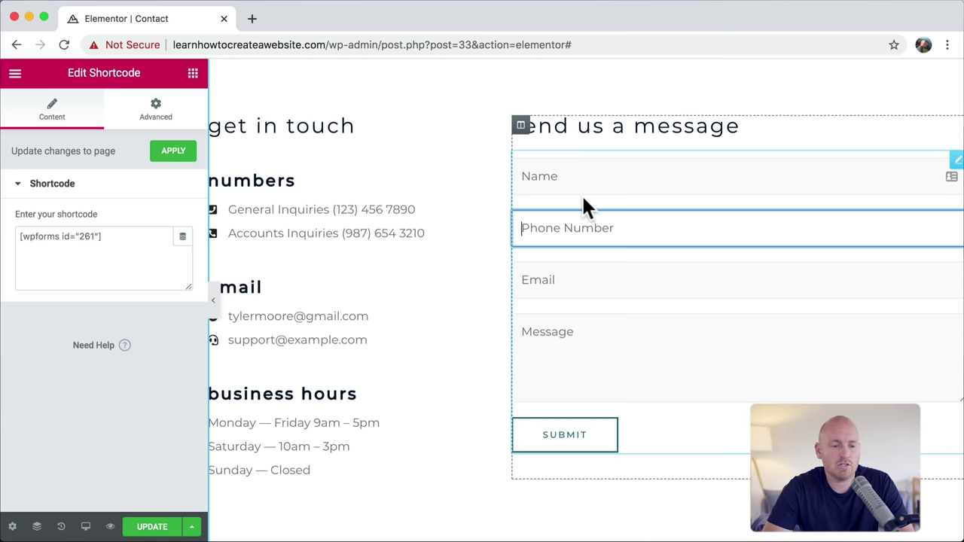
Step: Copy the form's [wpforms id="261"] shortcode and bring up the widget library
left_click_drag(122, 242, 6, 236)
left_click(121, 239)
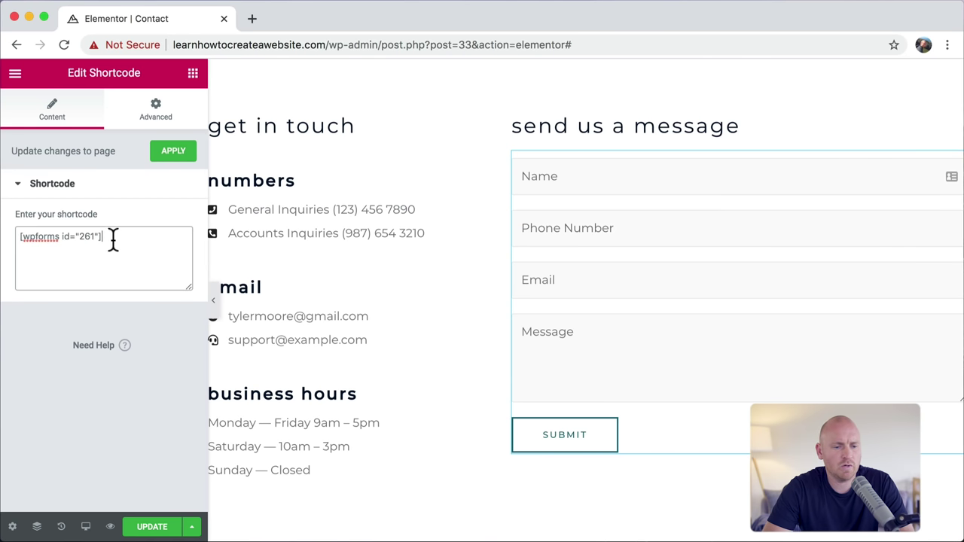
left_click_drag(112, 238, 124, 231)
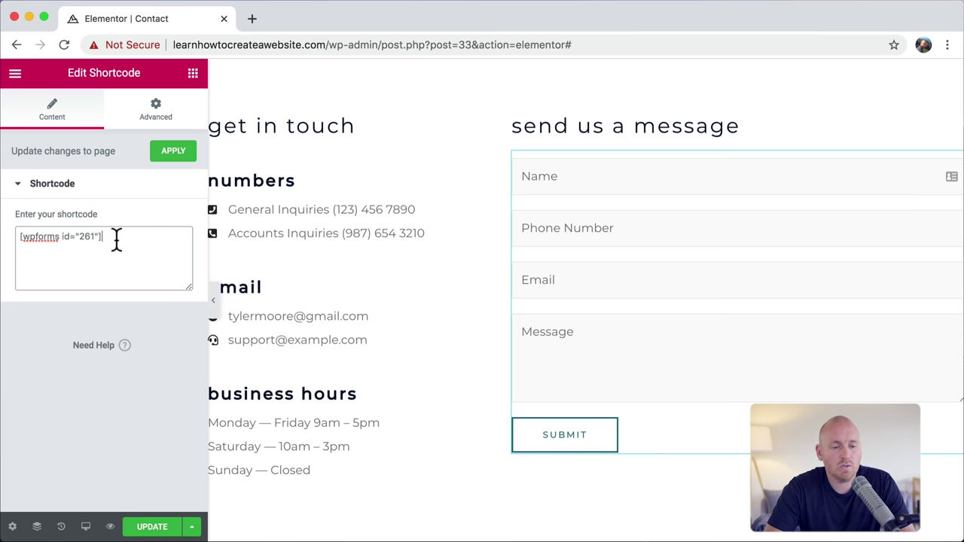
left_click_drag(117, 240, 3, 245)
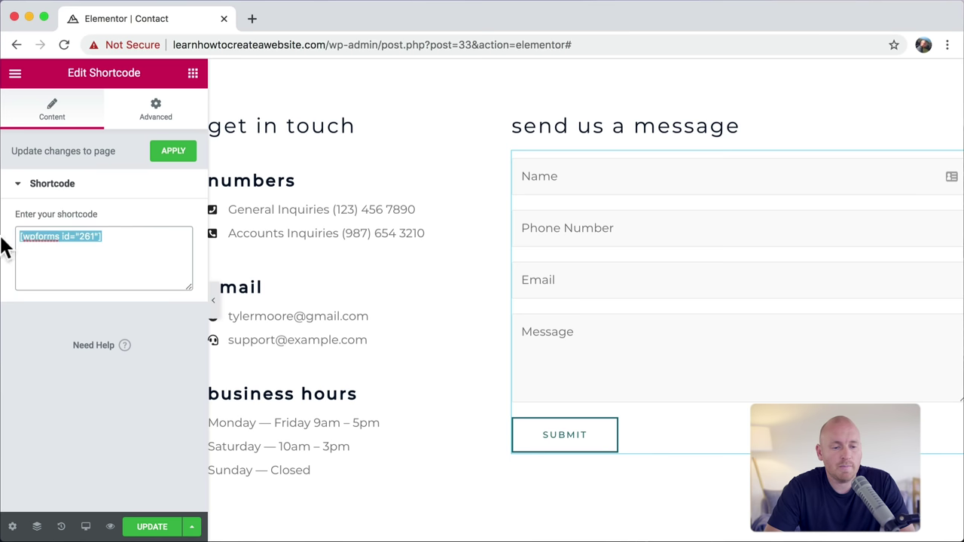
right_click(63, 236)
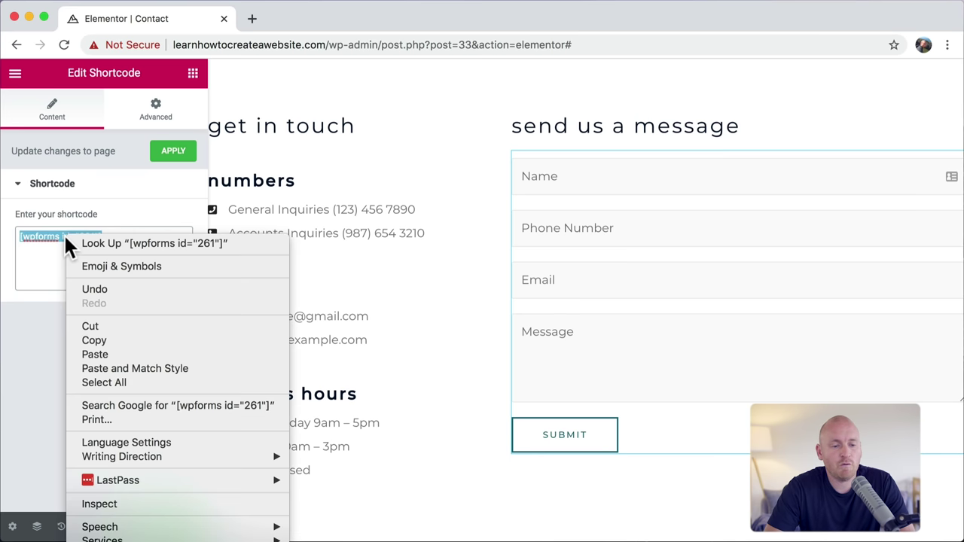
left_click(109, 339)
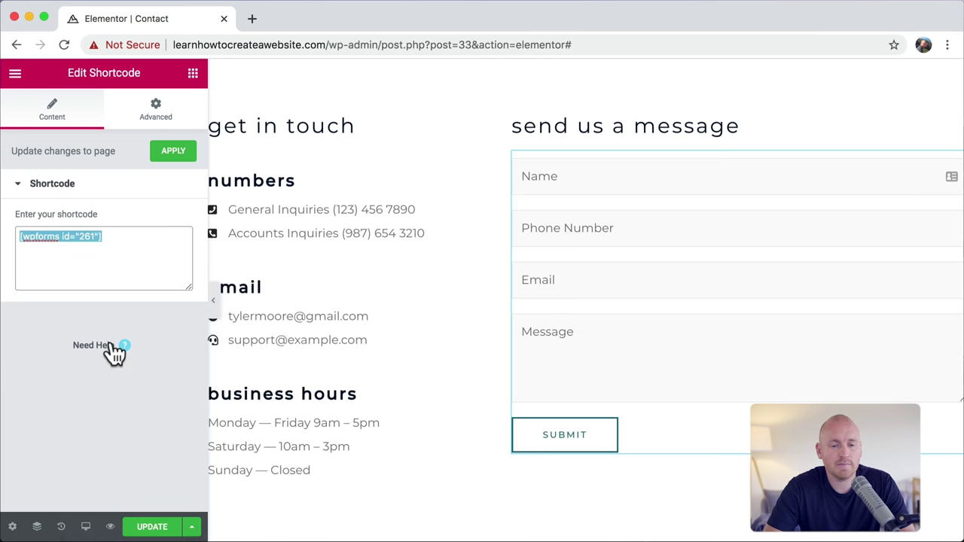
left_click(193, 74)
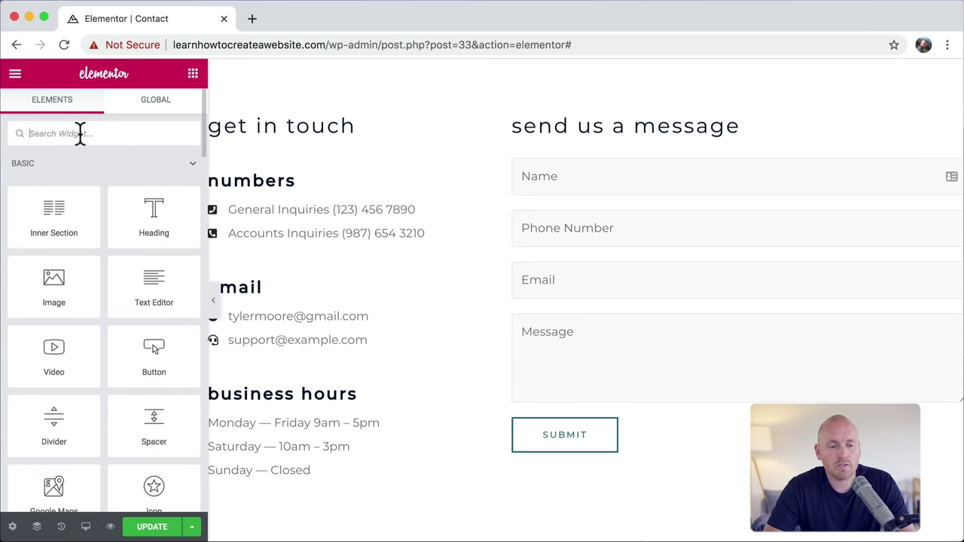
Step: Add a Shortcode widget under "get in touch" and paste the copied WPForms shortcode
scroll(123, 243, "down", 10)
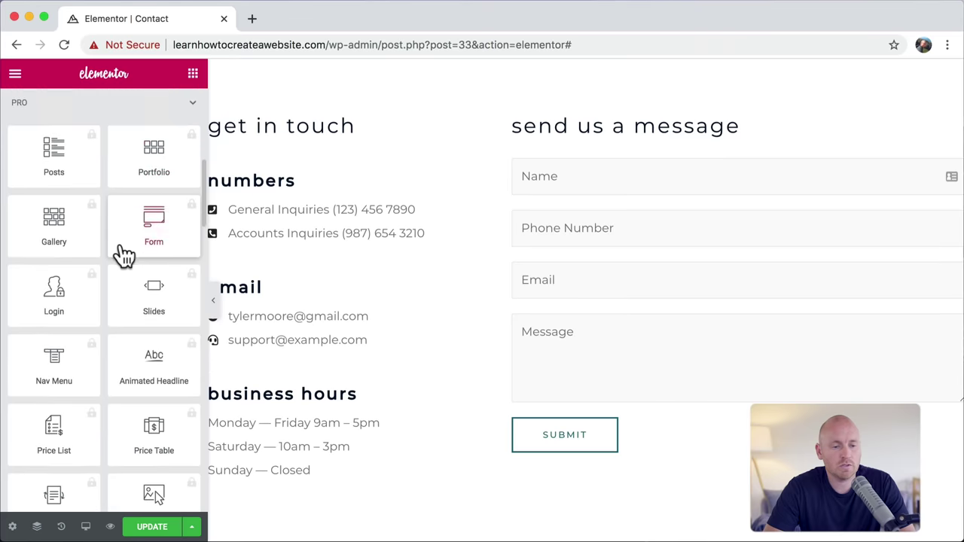
scroll(122, 256, "down", 8)
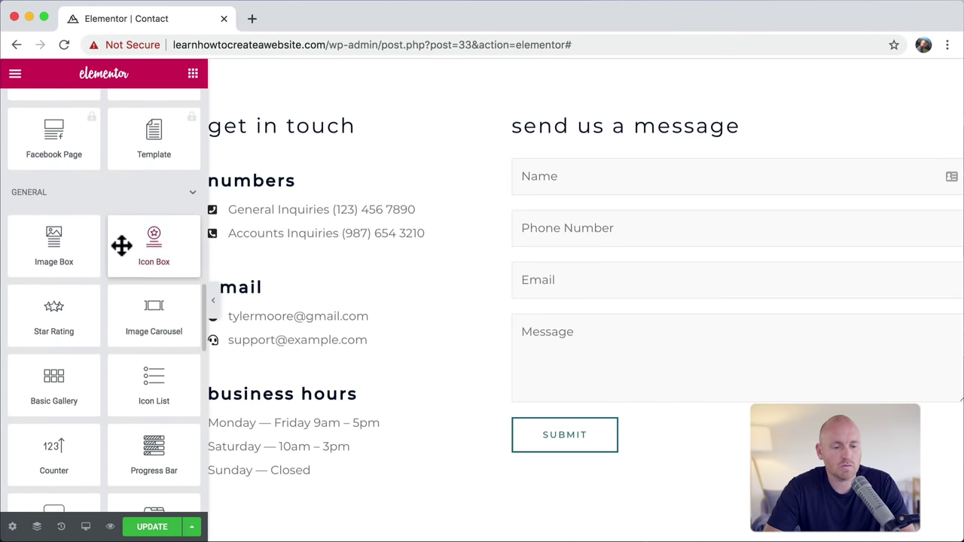
scroll(122, 246, "down", 6)
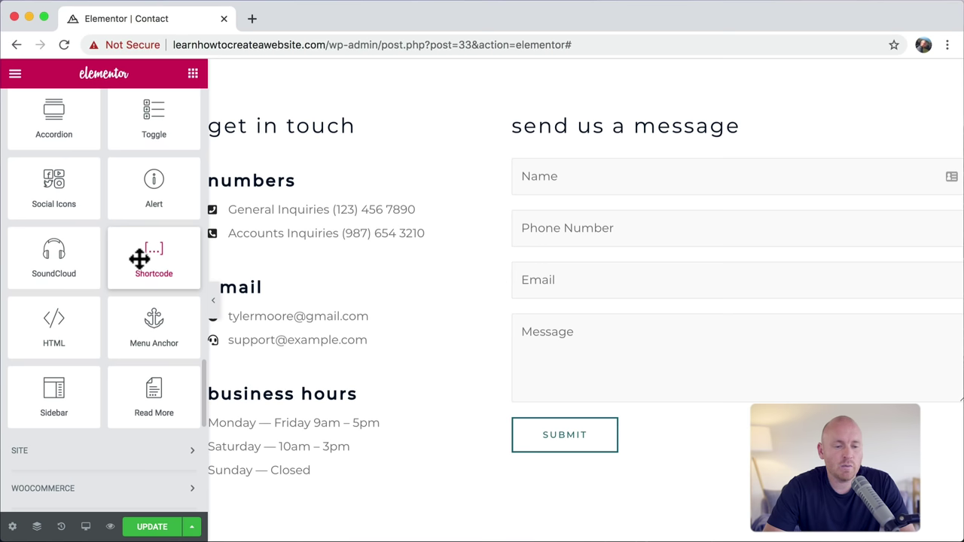
left_click_drag(139, 258, 313, 132)
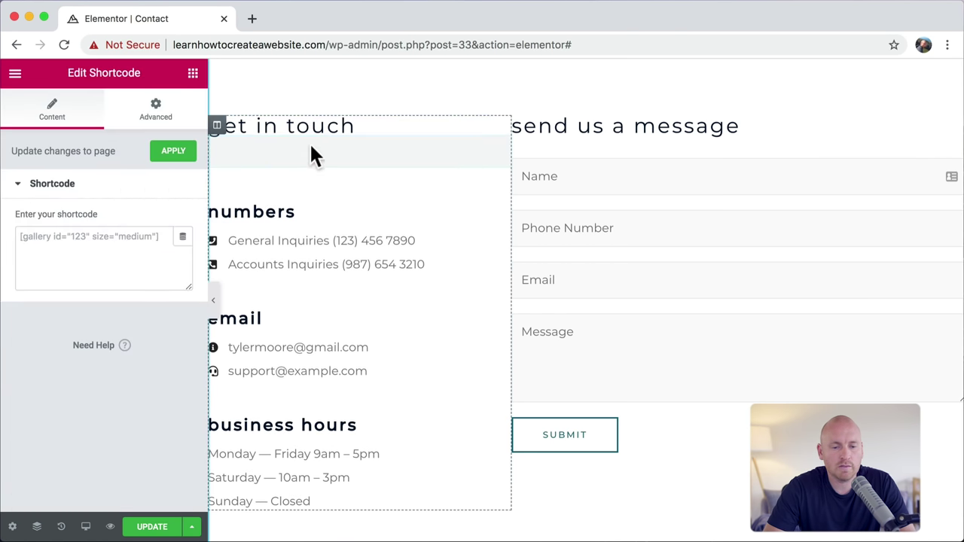
left_click(90, 243)
right_click(50, 250)
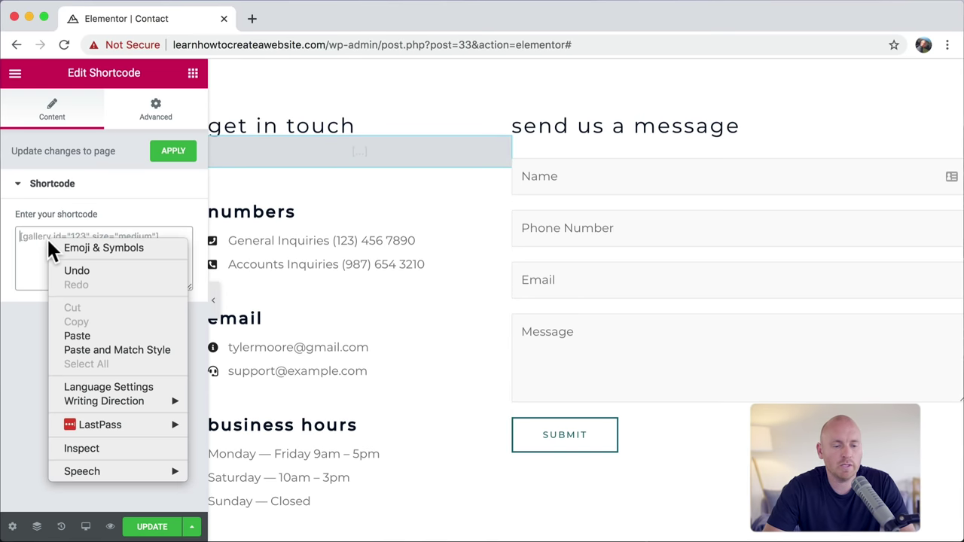
left_click(89, 334)
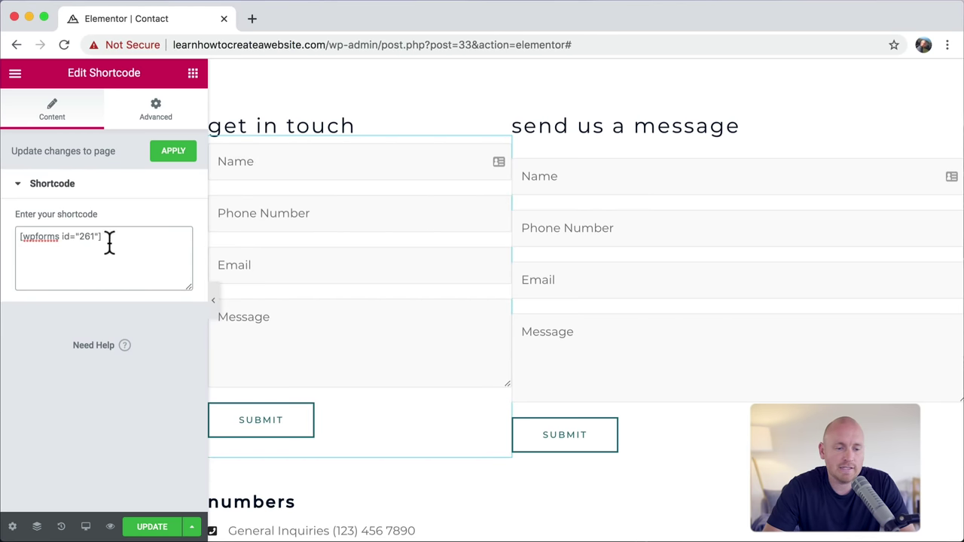
Step: Delete the duplicate form so only the original contact form remains, then select it
left_click_drag(108, 239, 2, 245)
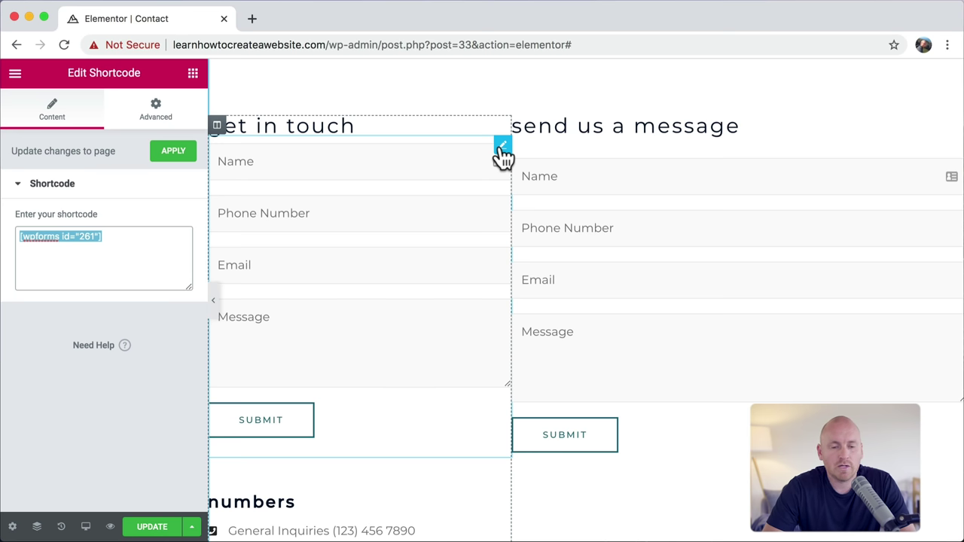
right_click(501, 150)
left_click(542, 360)
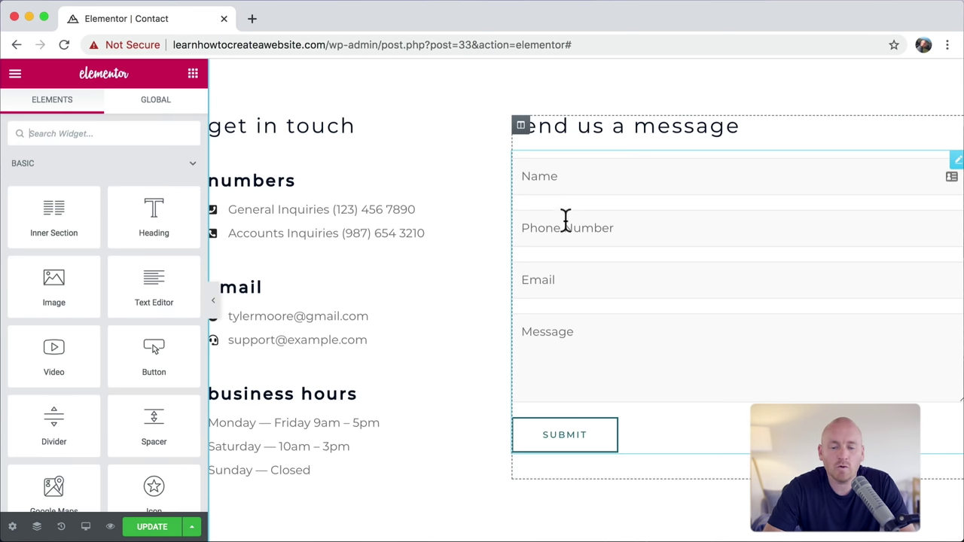
left_click(548, 190)
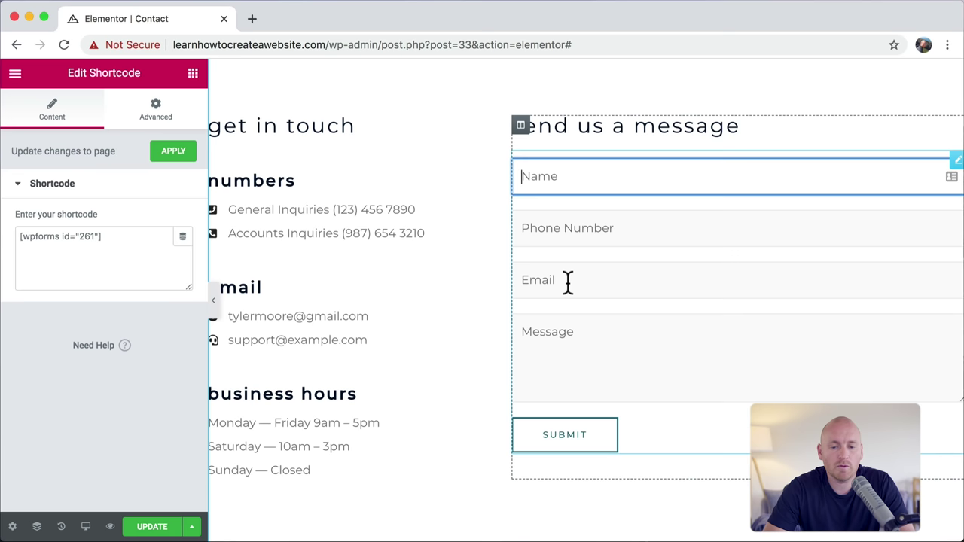
left_click(580, 336)
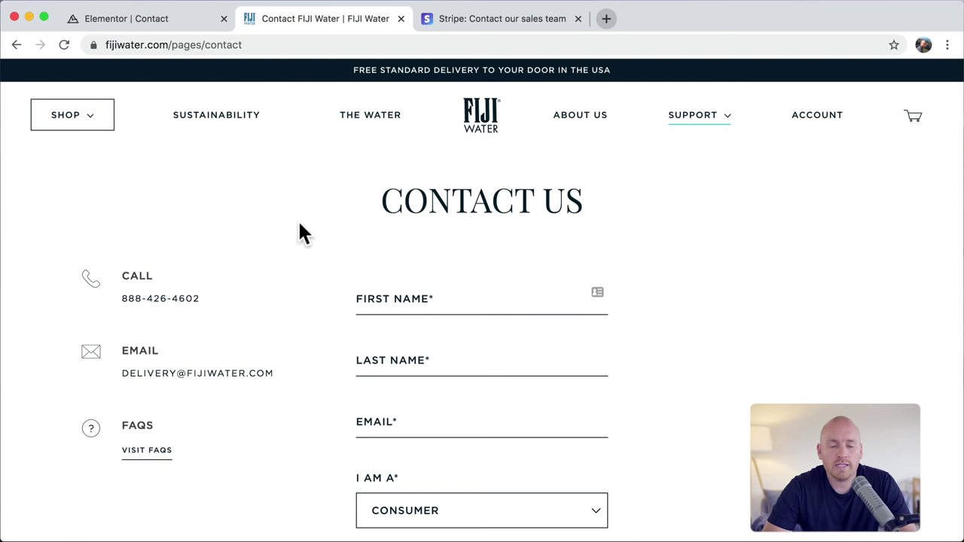
Step: Scroll through the FIJI Water Contact Us page to review its form
scroll(299, 230, "down", 3)
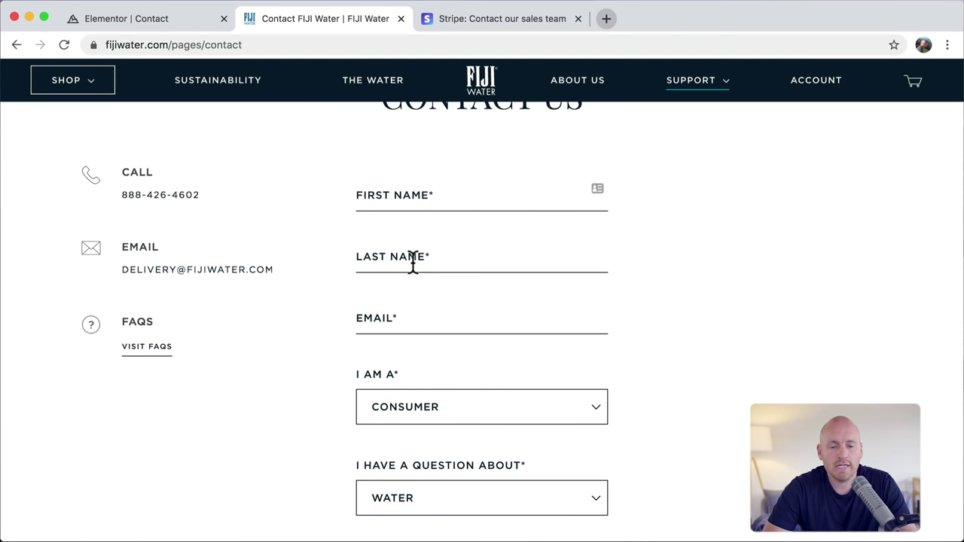
scroll(412, 264, "down", 2)
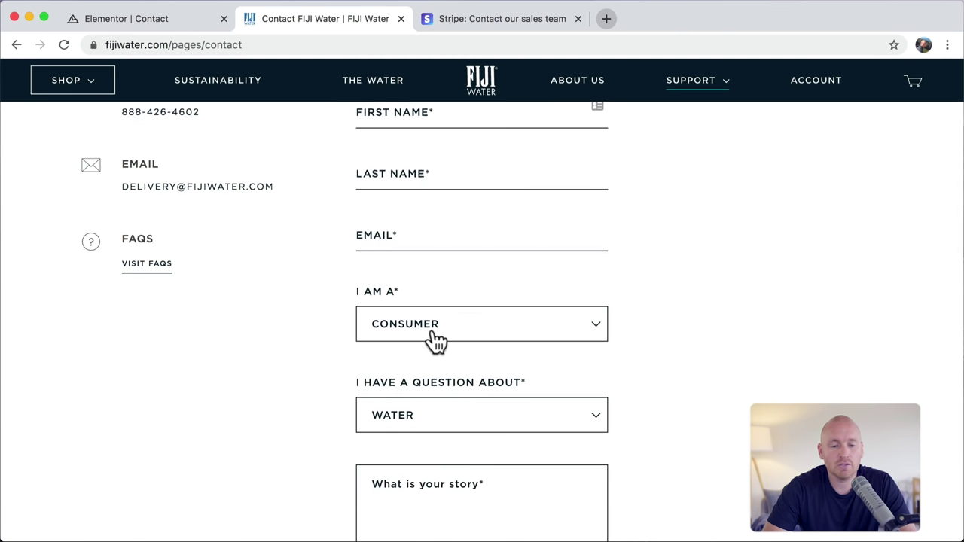
scroll(441, 331, "down", 2)
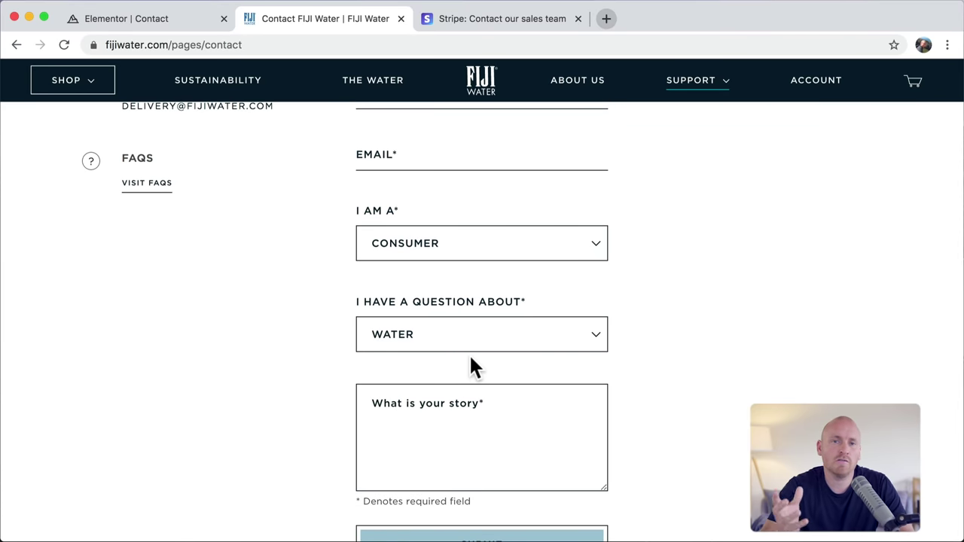
Step: Switch to Stripe's Contact our sales team page and scroll to its inquiry form
left_click(519, 20)
scroll(547, 252, "down", 3)
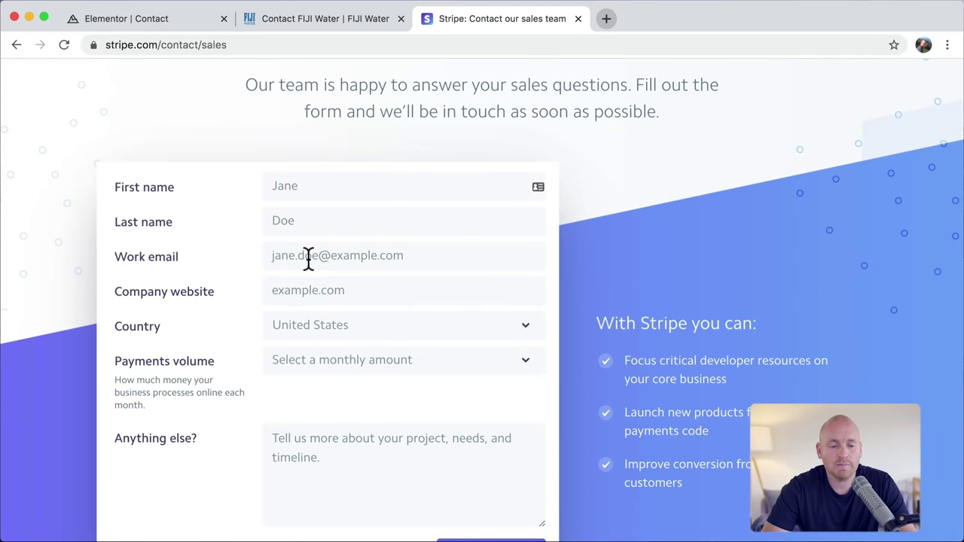
scroll(341, 320, "down", 2)
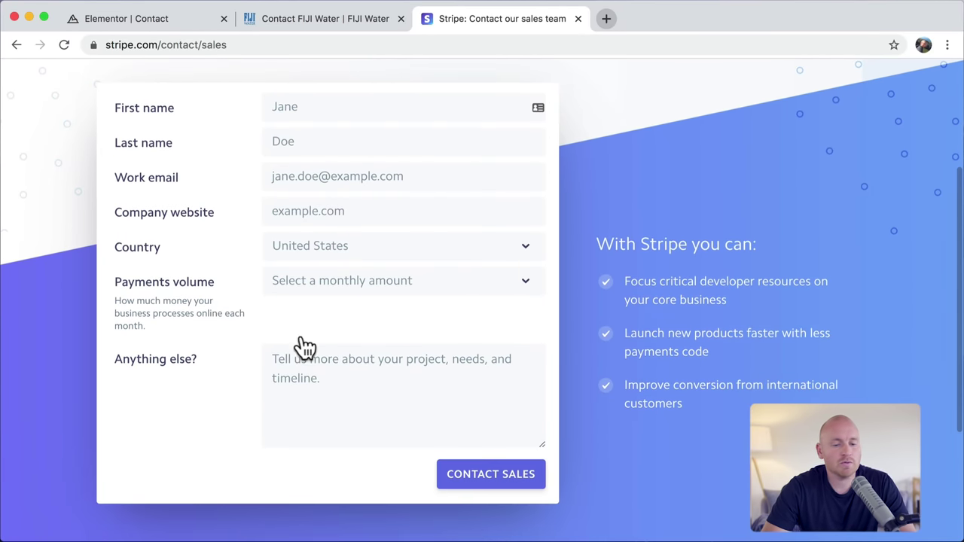
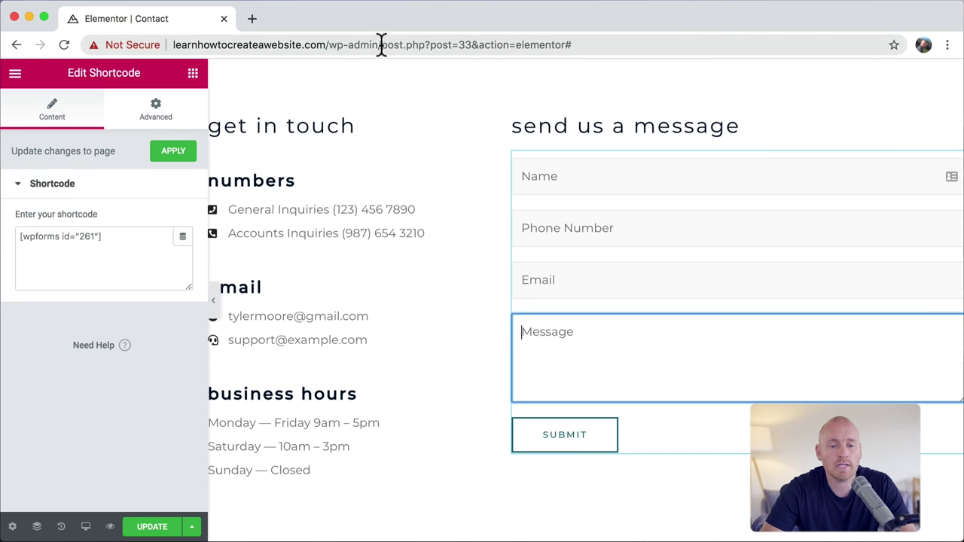
Step: Leave the contact page editor without saving by loading the wp-admin address instead
left_click_drag(382, 45, 614, 68)
key("BackSpace")
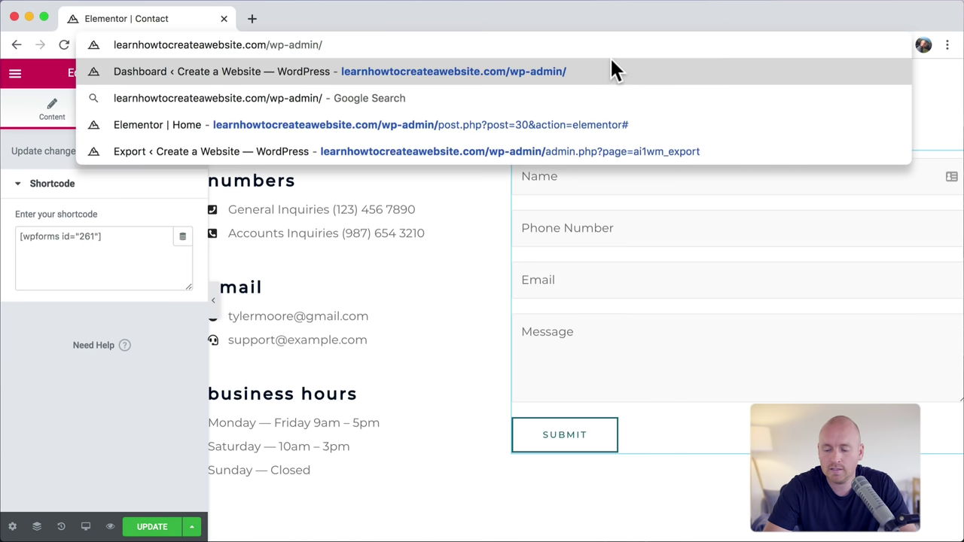
key("Return")
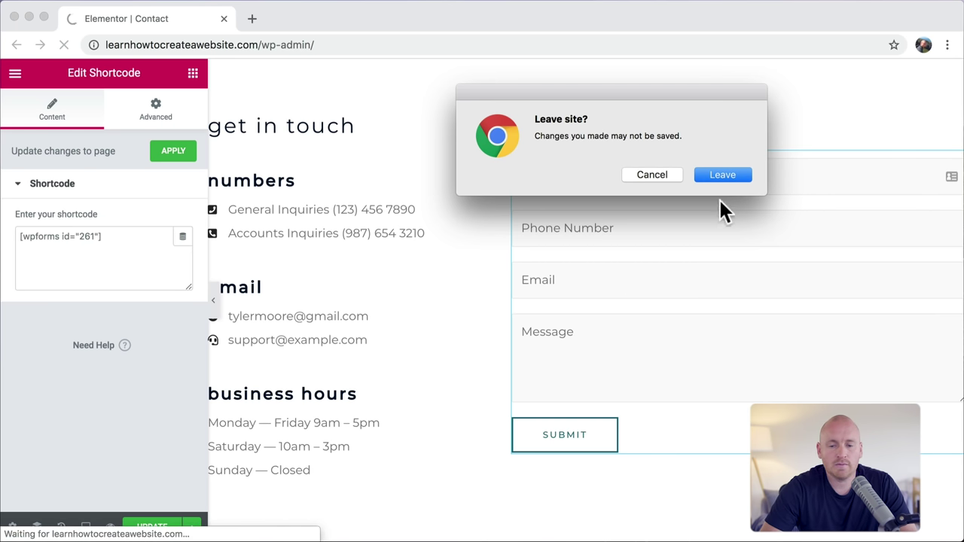
left_click(720, 176)
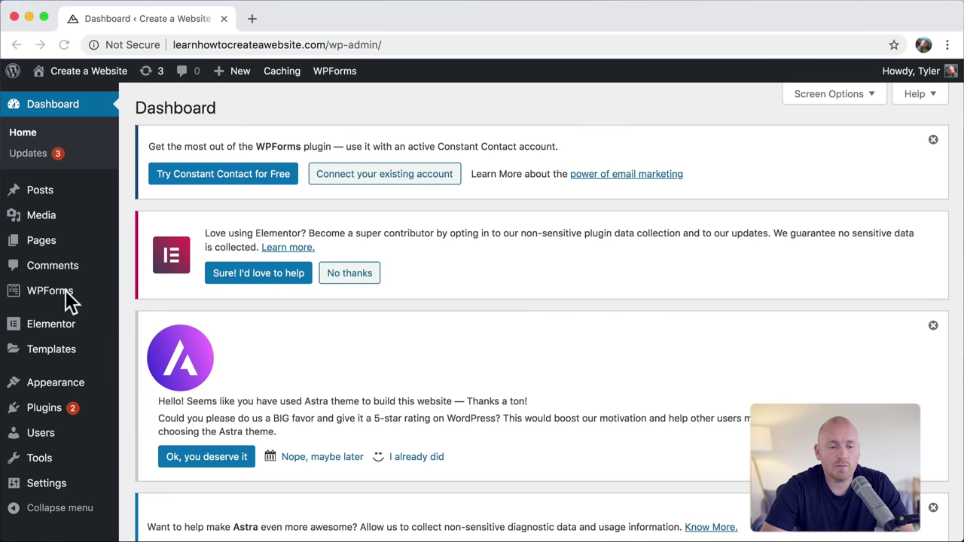
Step: In WPForms, check the Contact Form's shortcode and open the Contact Form in the builder
left_click(56, 301)
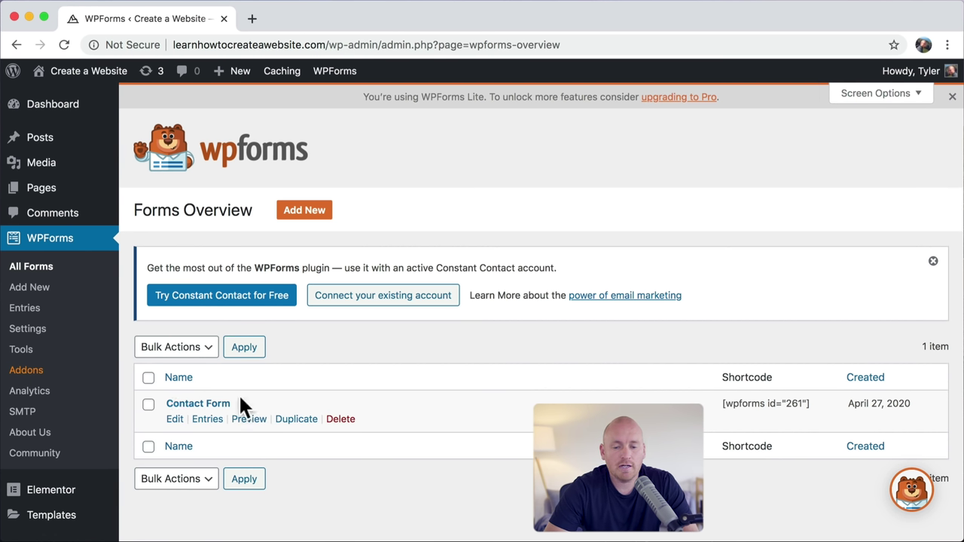
triple_click(741, 404)
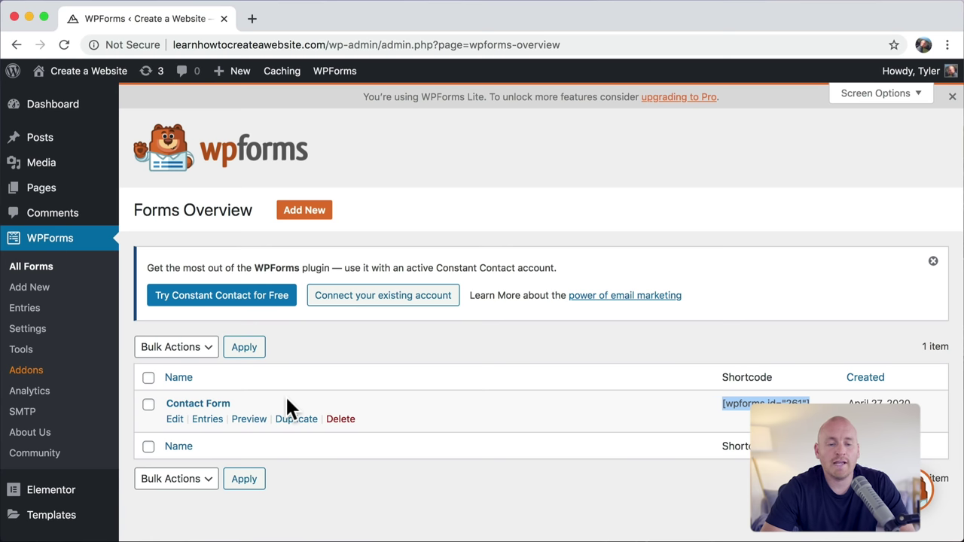
left_click(350, 224)
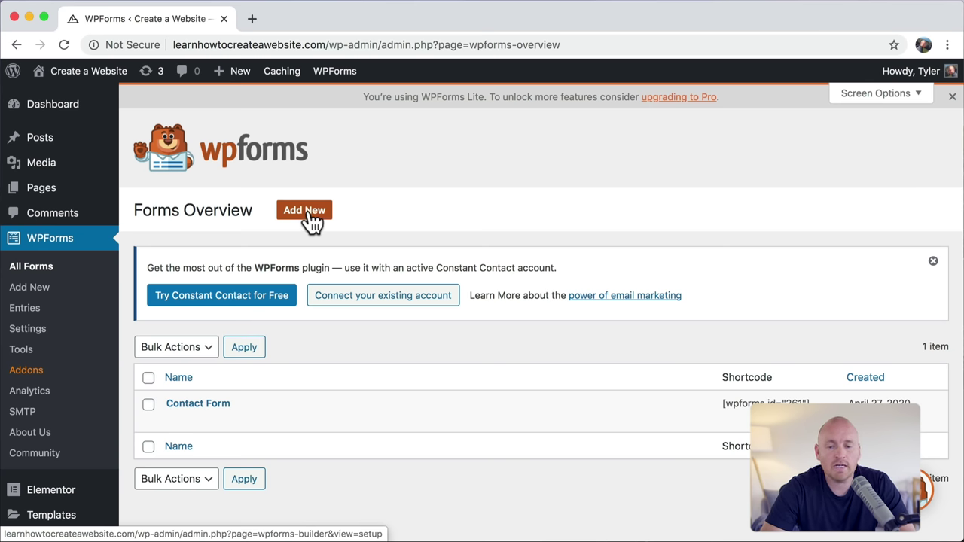
triple_click(758, 400)
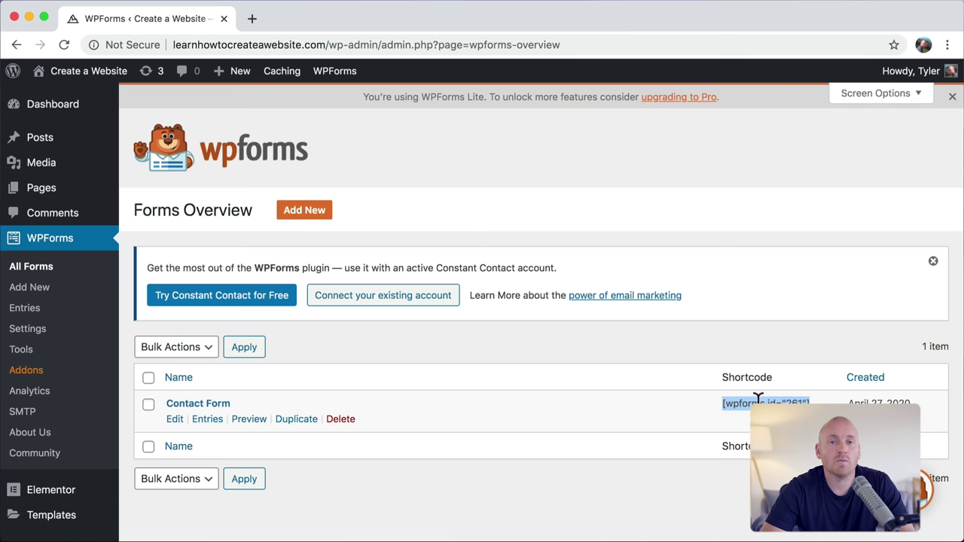
left_click(759, 400)
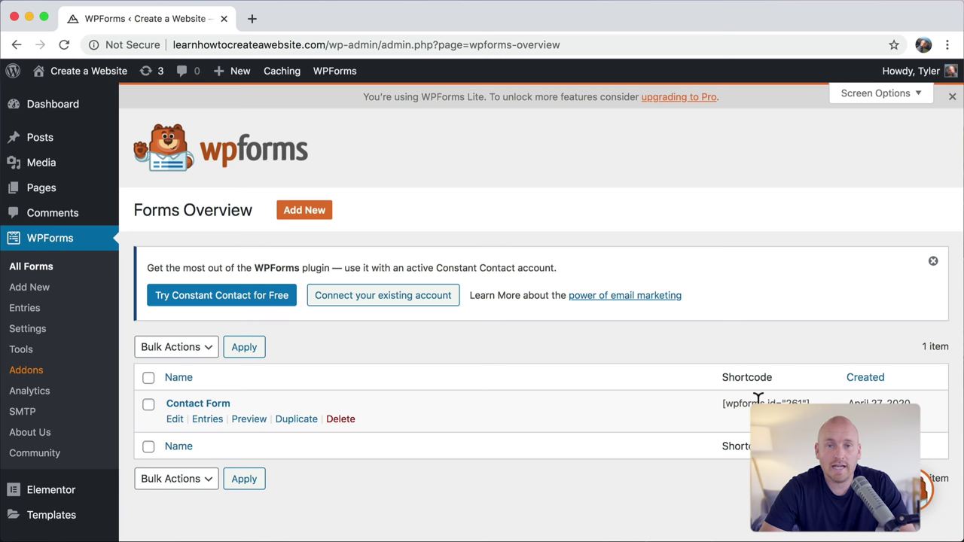
left_click(194, 407)
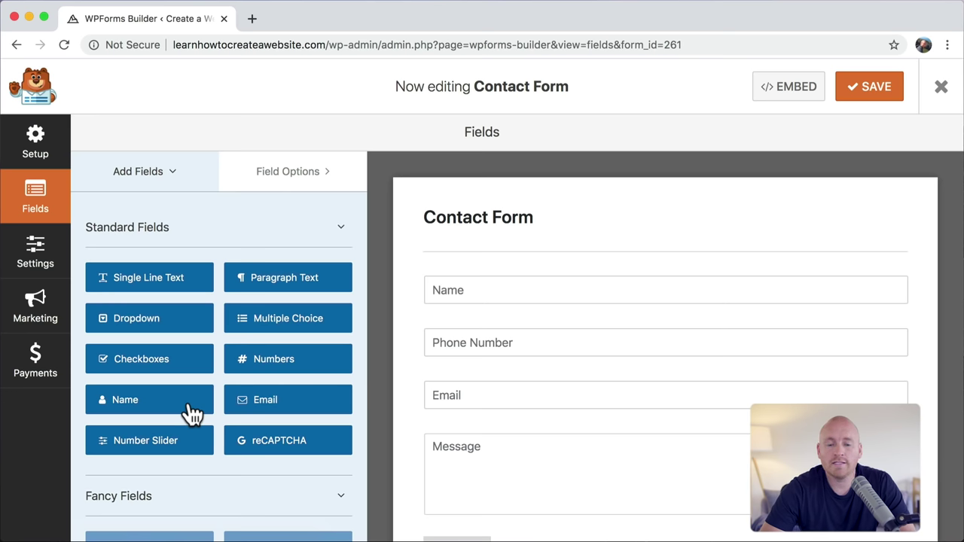
Step: Add a Dropdown field below Email, view its Field Options, then delete it again
scroll(492, 345, "down", 2)
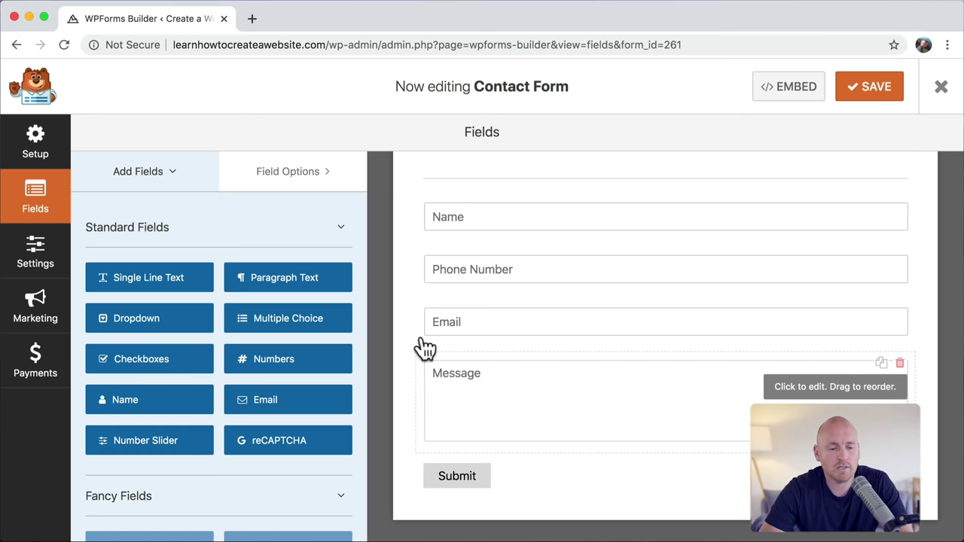
left_click_drag(193, 318, 485, 355)
scroll(527, 354, "down", 2)
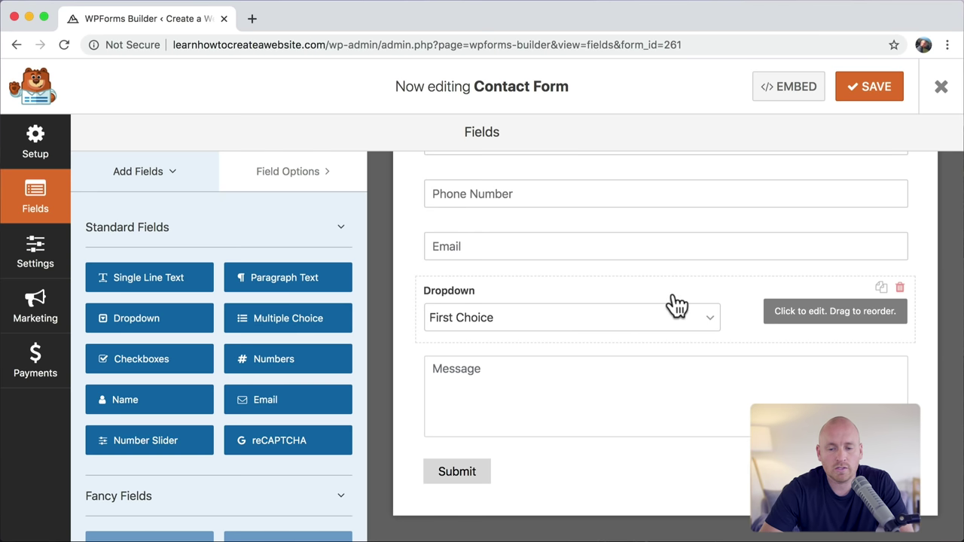
left_click(795, 318)
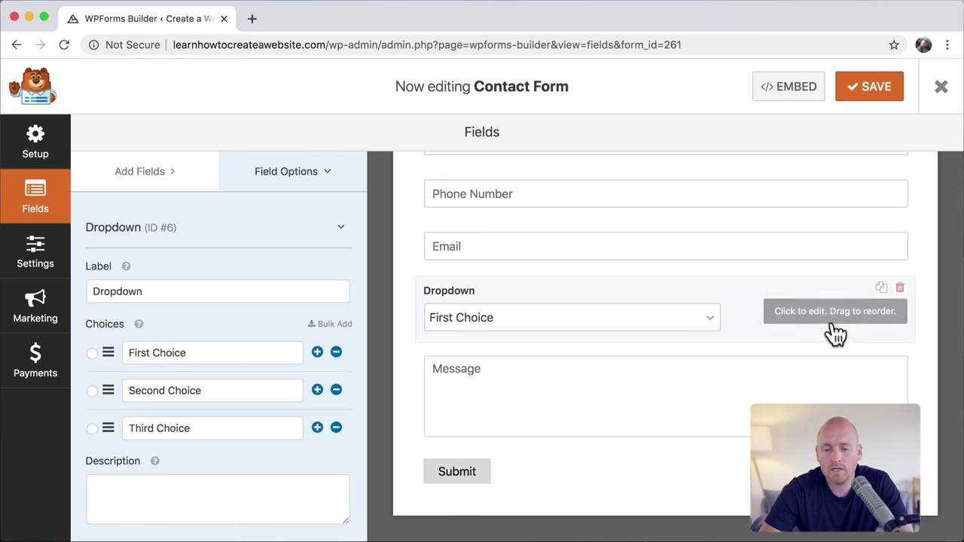
left_click(899, 289)
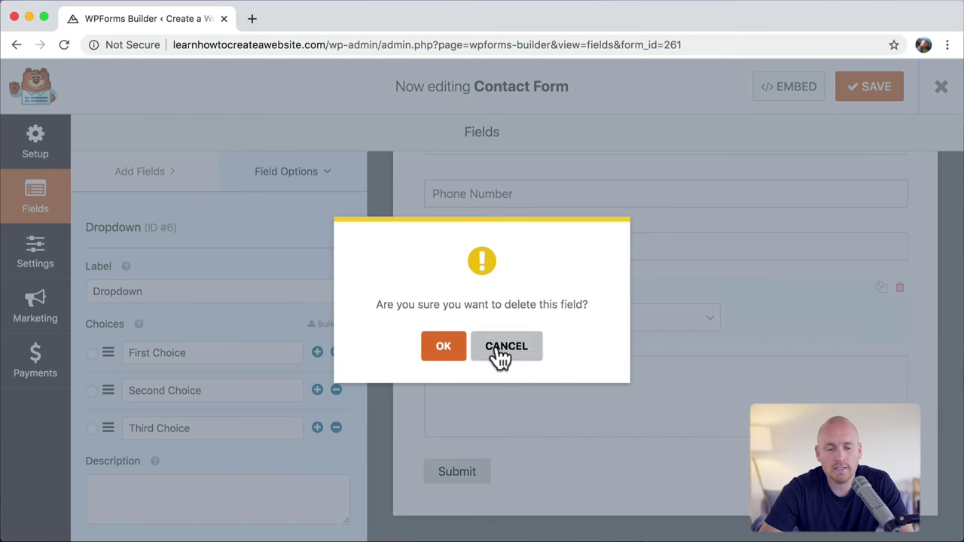
left_click(438, 347)
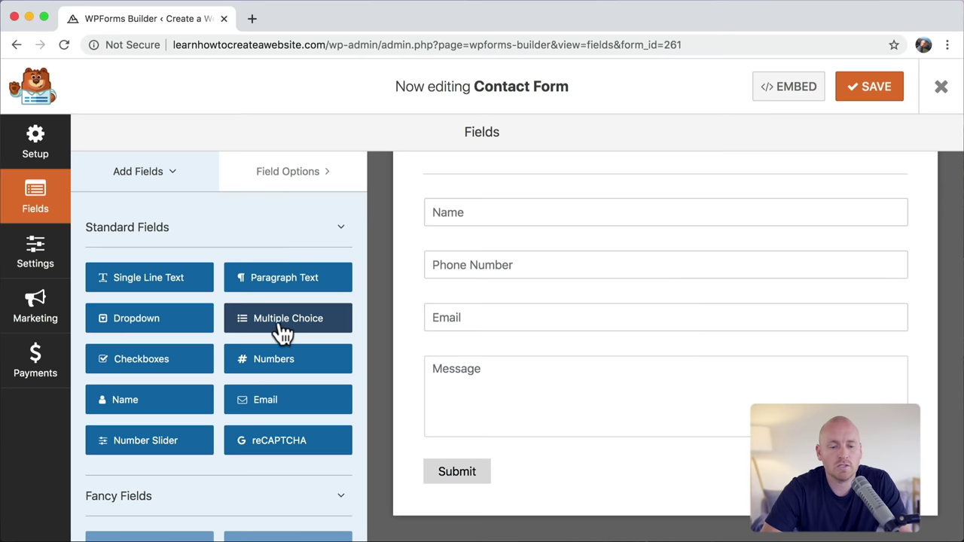
Step: Add a 'Which Department' multiple choice field with choices Sales, Technical Support and Service
left_click_drag(274, 330, 479, 315)
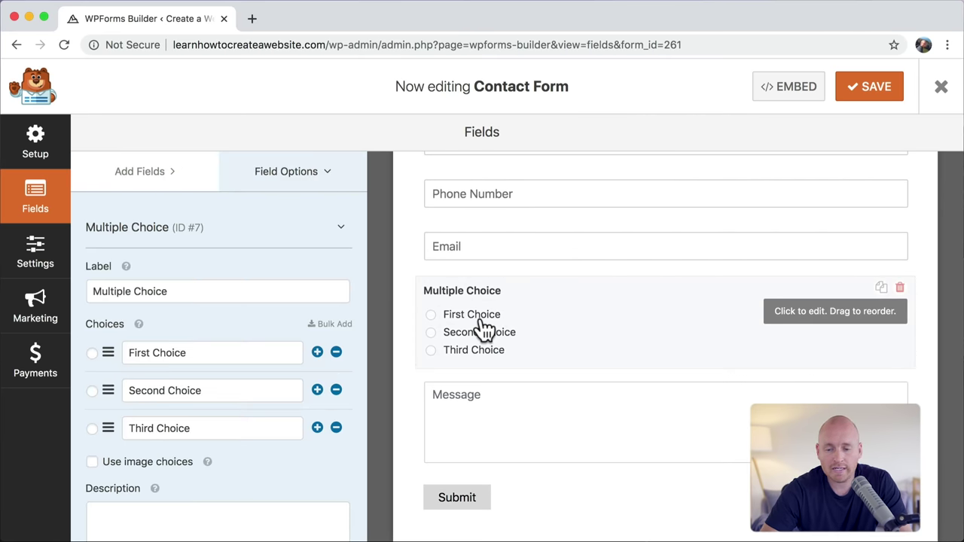
triple_click(164, 291)
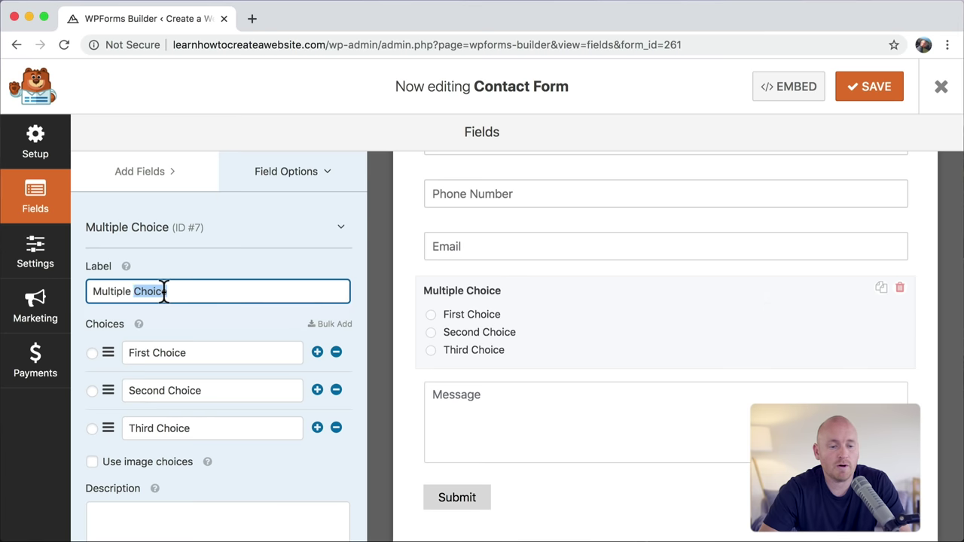
type("Which D")
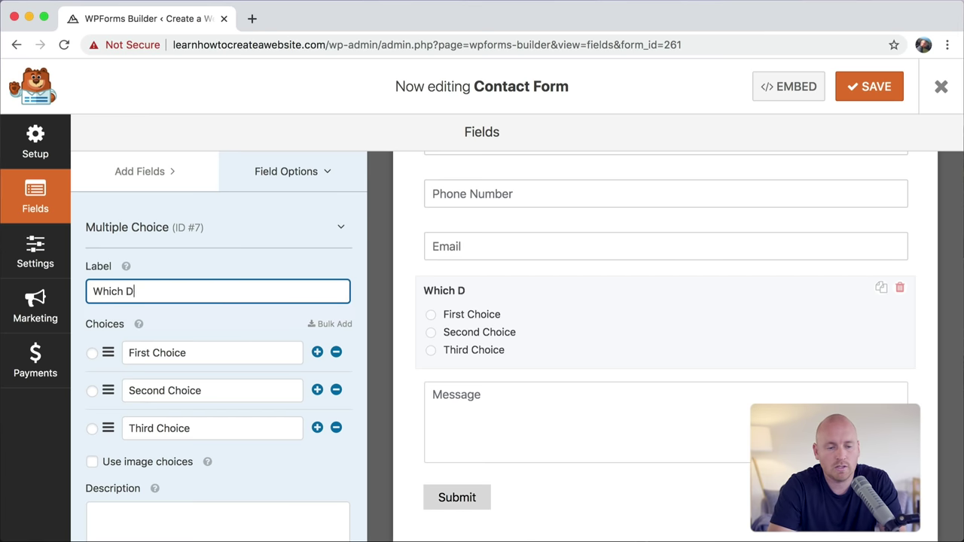
type("epart")
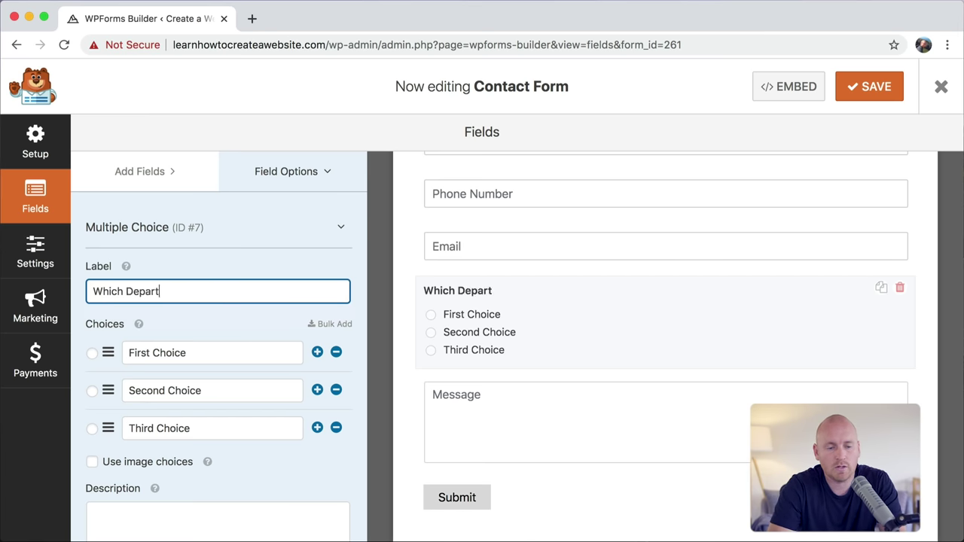
type("ment")
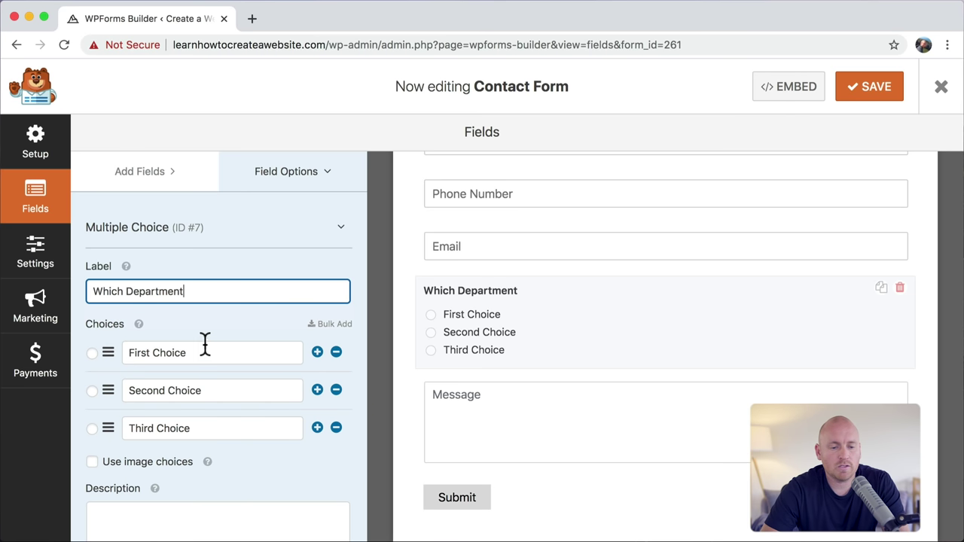
triple_click(198, 351)
type("Sales")
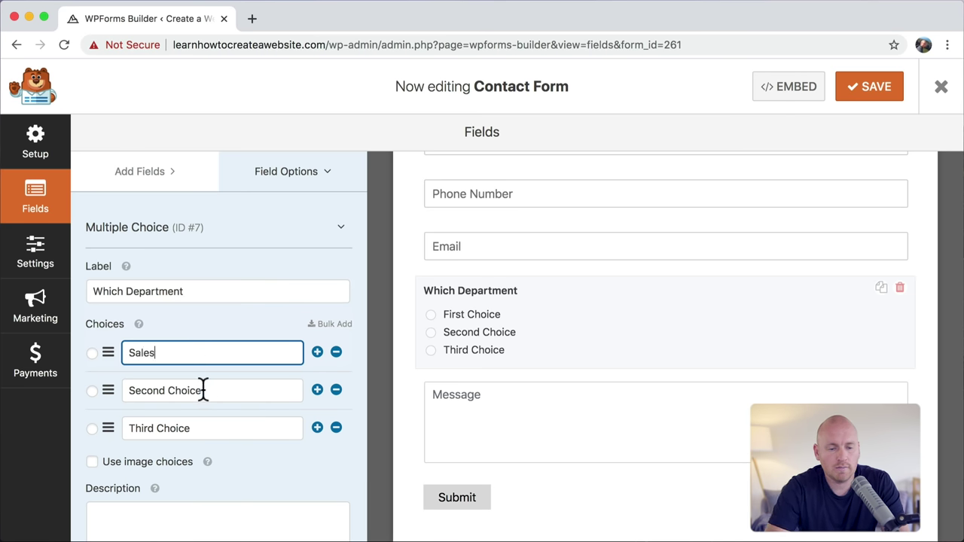
triple_click(202, 390)
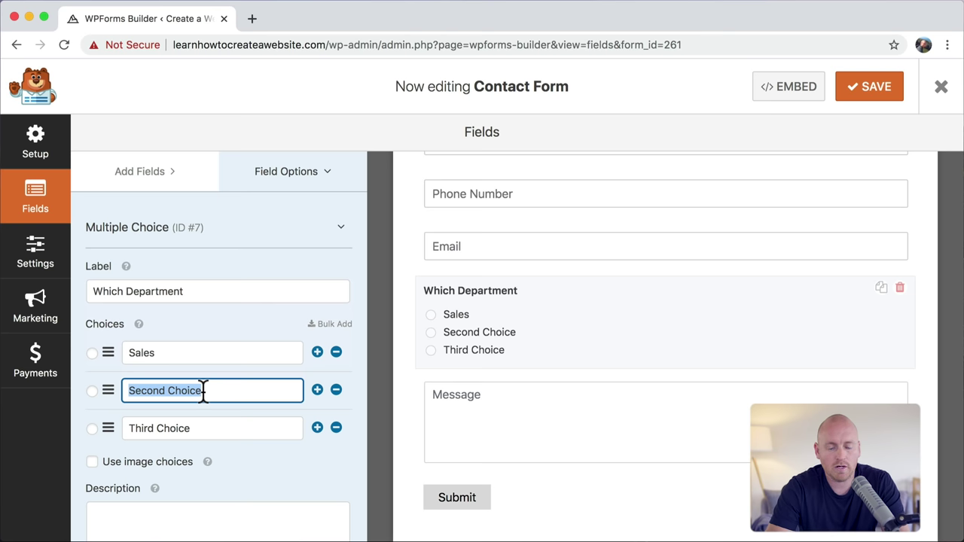
type("Technical S")
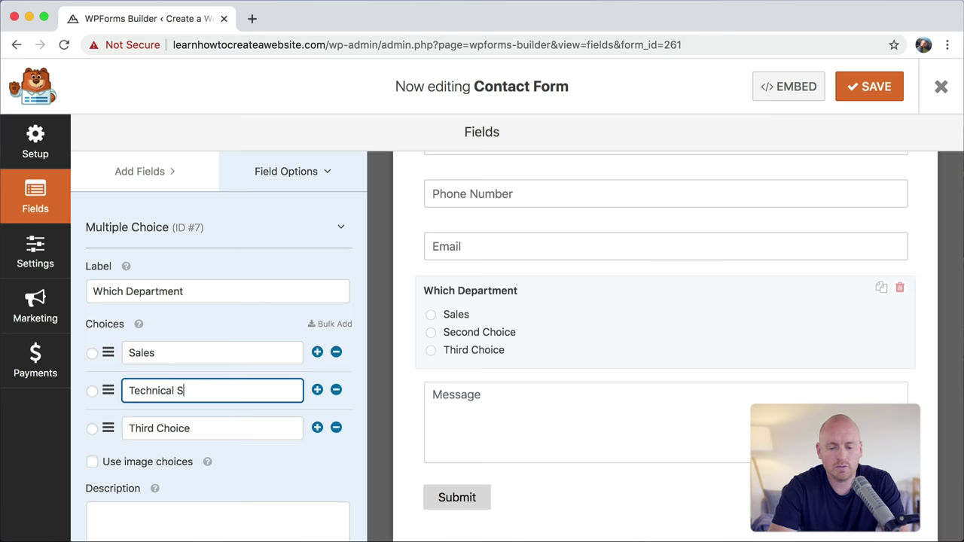
type("upport")
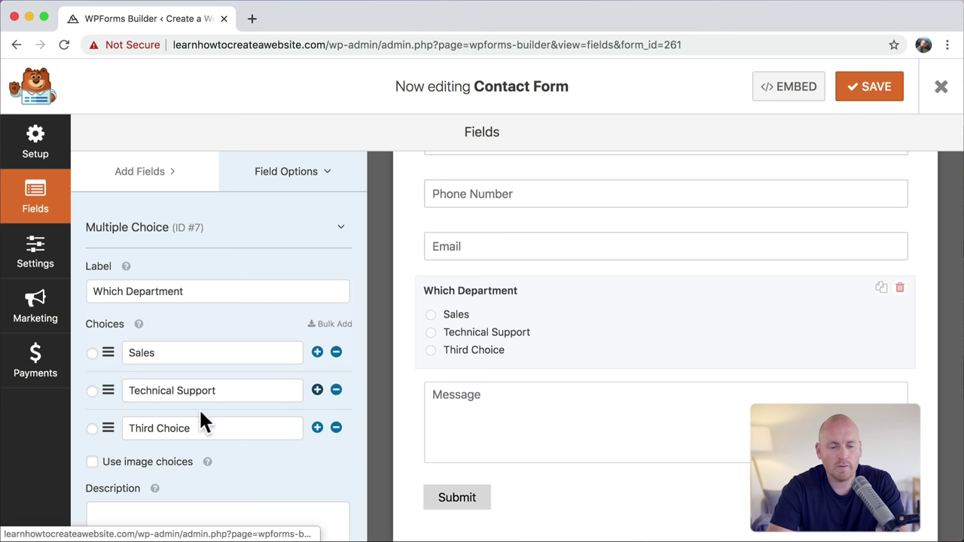
triple_click(198, 428)
type("Ser")
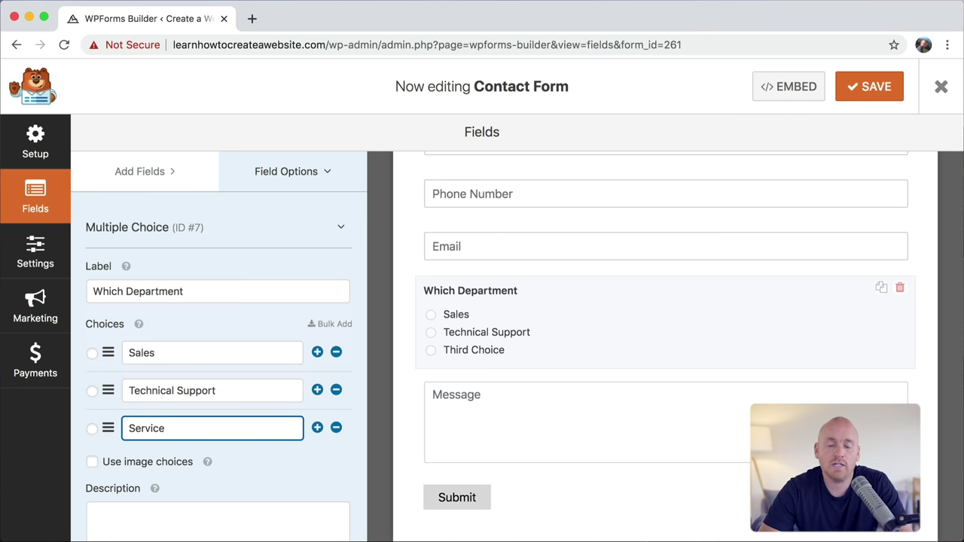
type("vice")
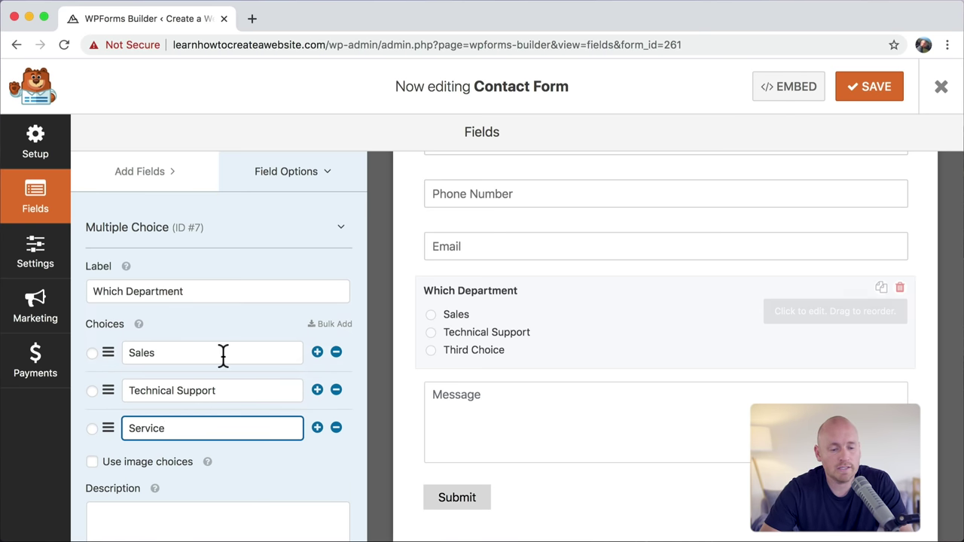
Step: Lay the department choices out in three columns and save the form
scroll(224, 357, "down", 2)
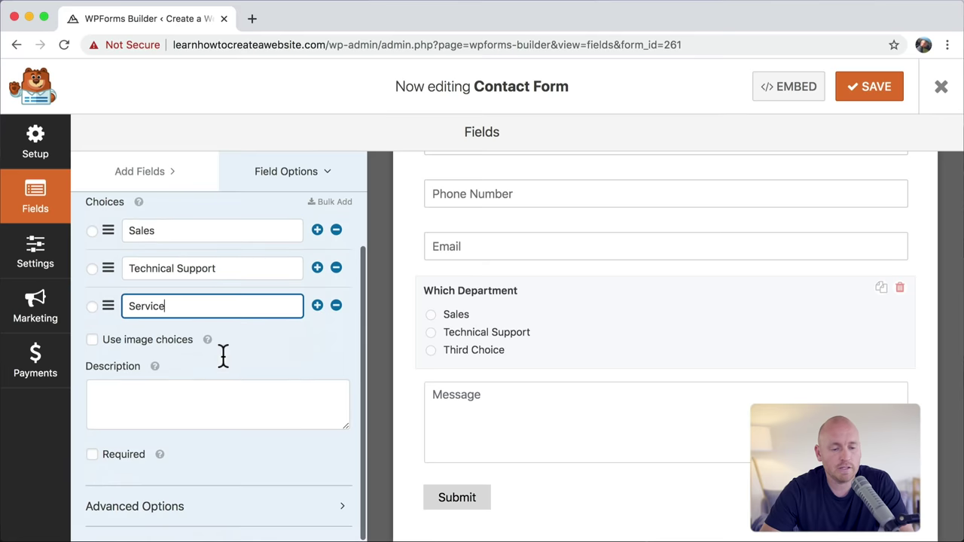
left_click(188, 512)
scroll(185, 515, "down", 4)
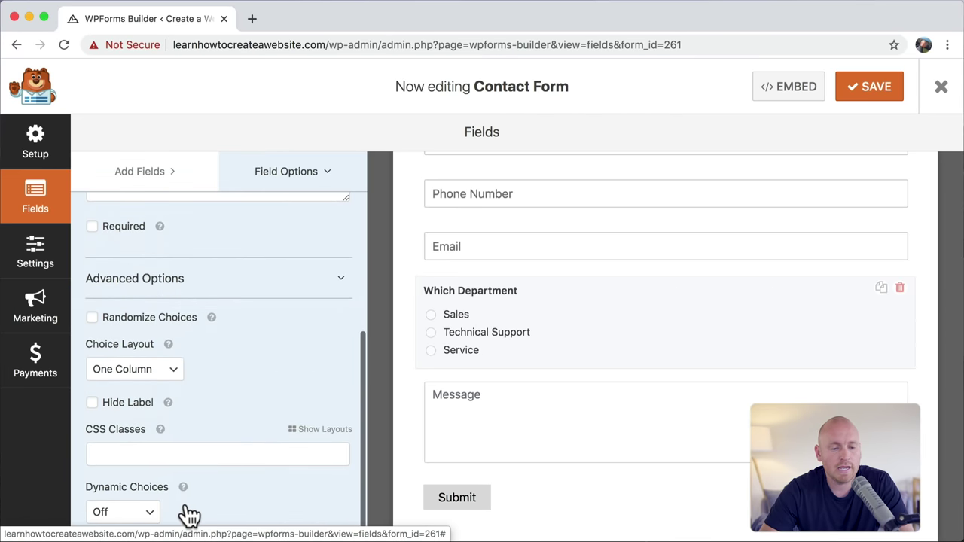
left_click(171, 370)
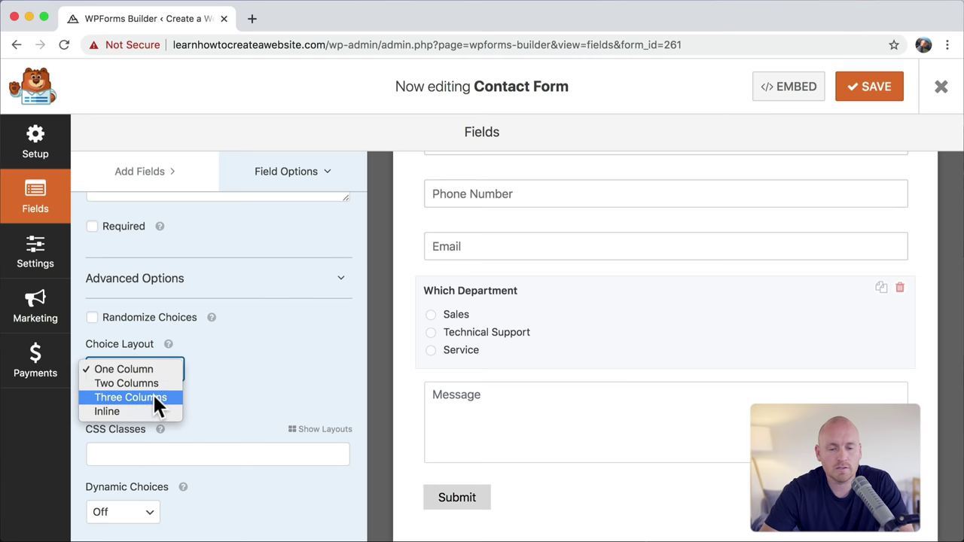
left_click(152, 394)
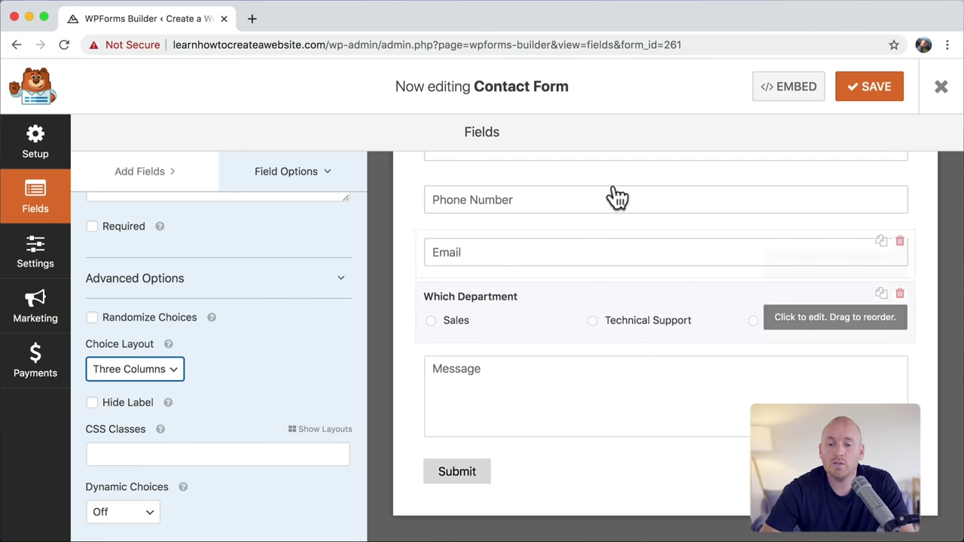
left_click(878, 96)
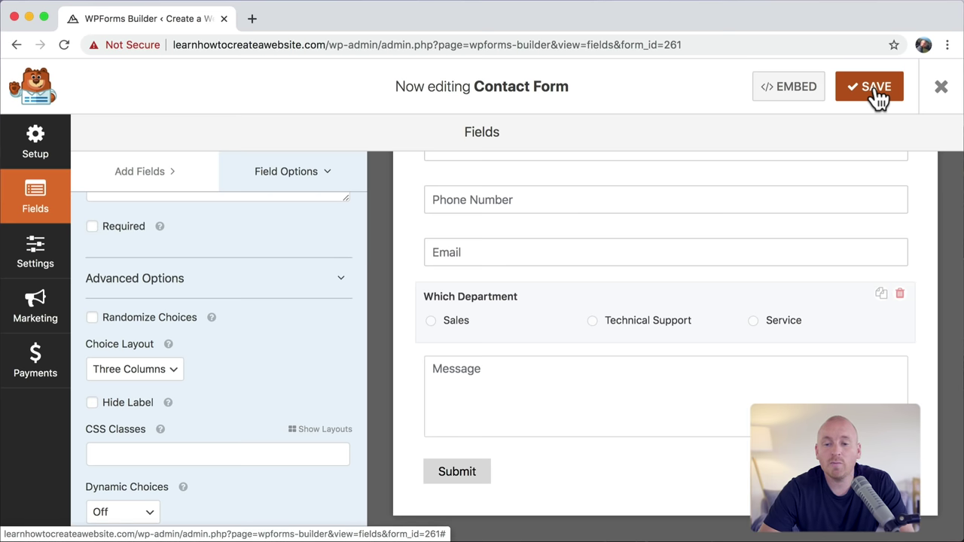
left_click(46, 263)
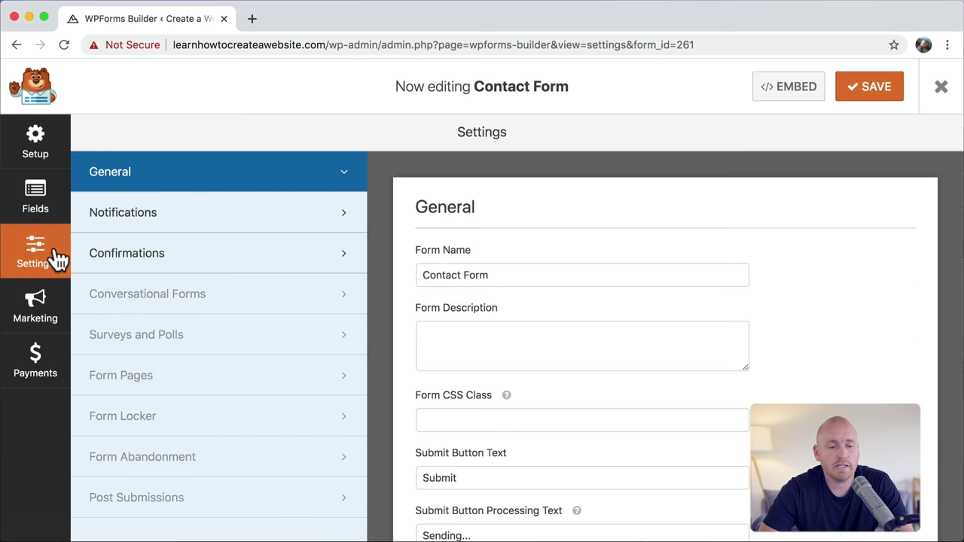
Step: In Notifications, set the Send To Email Address to your own email address
left_click(184, 218)
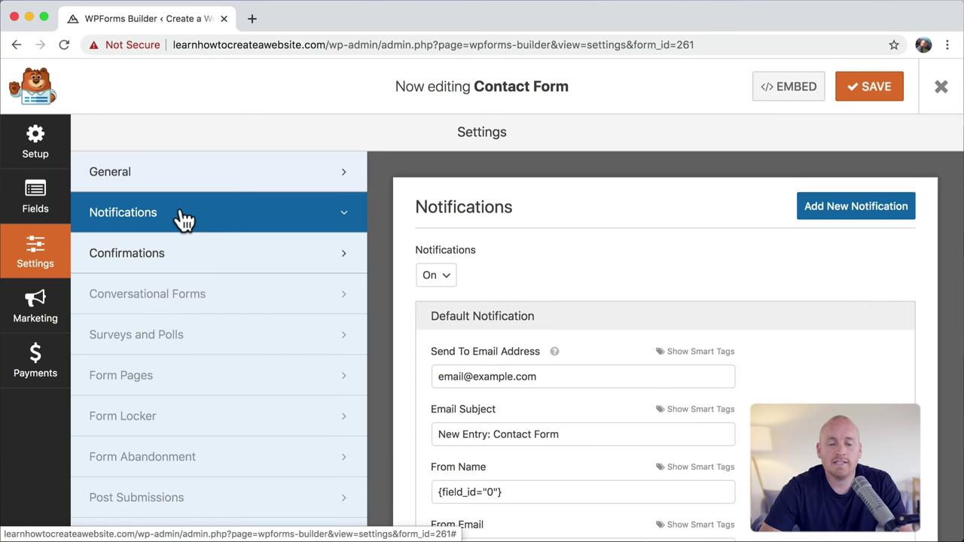
left_click(554, 375)
triple_click(555, 375)
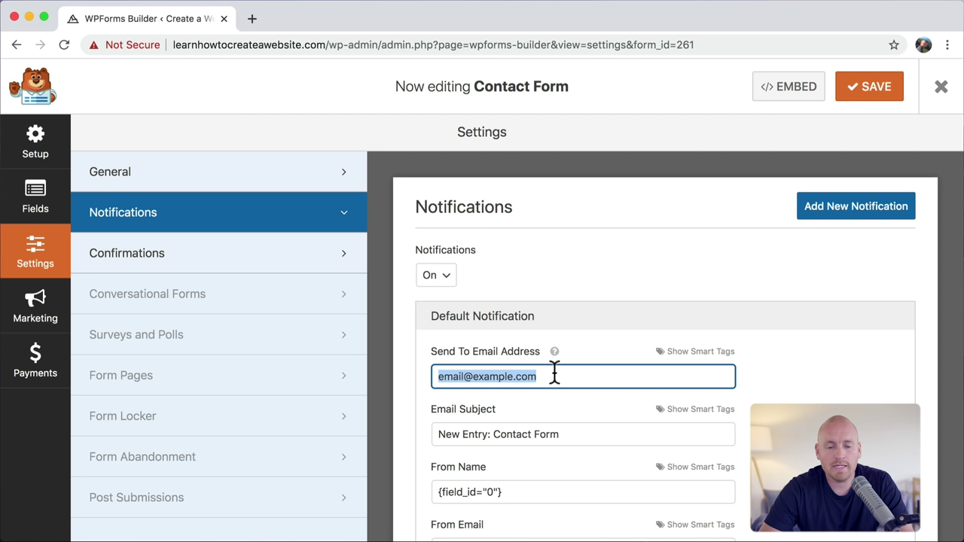
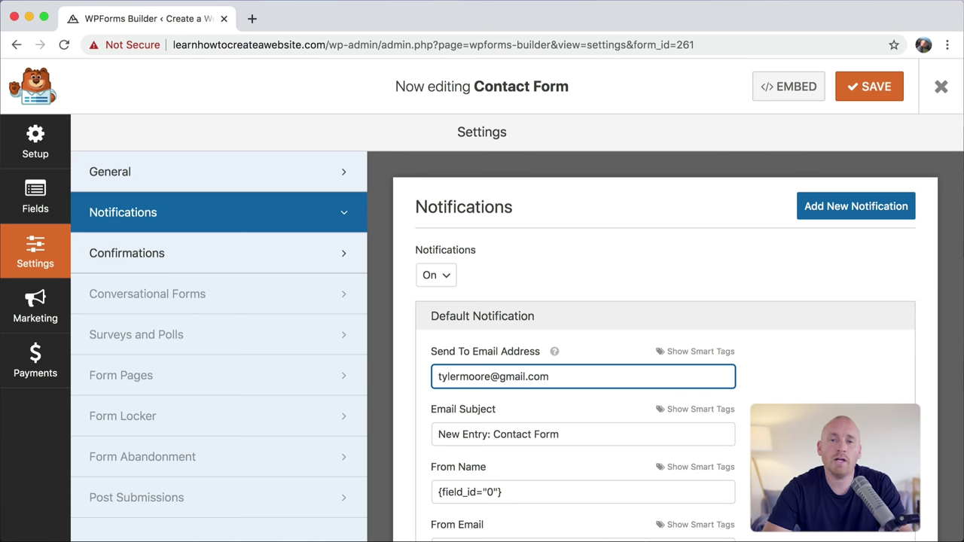
triple_click(574, 437)
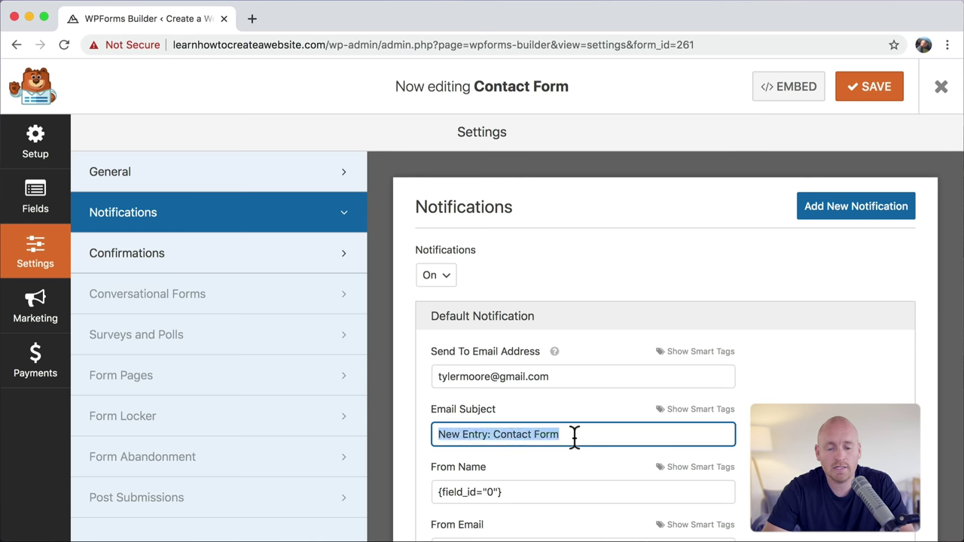
scroll(573, 437, "down", 5)
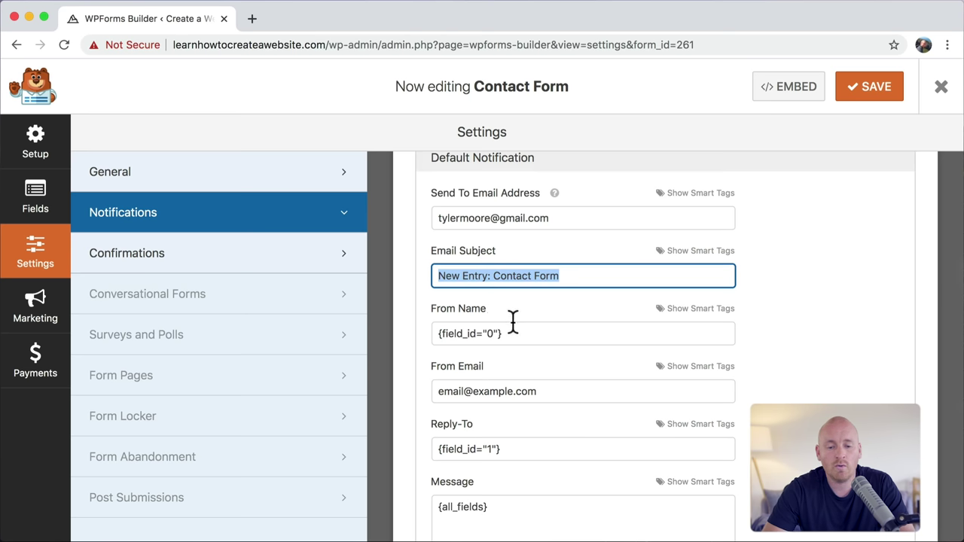
Step: Set the From Name to the Name field smart tag
left_click(699, 312)
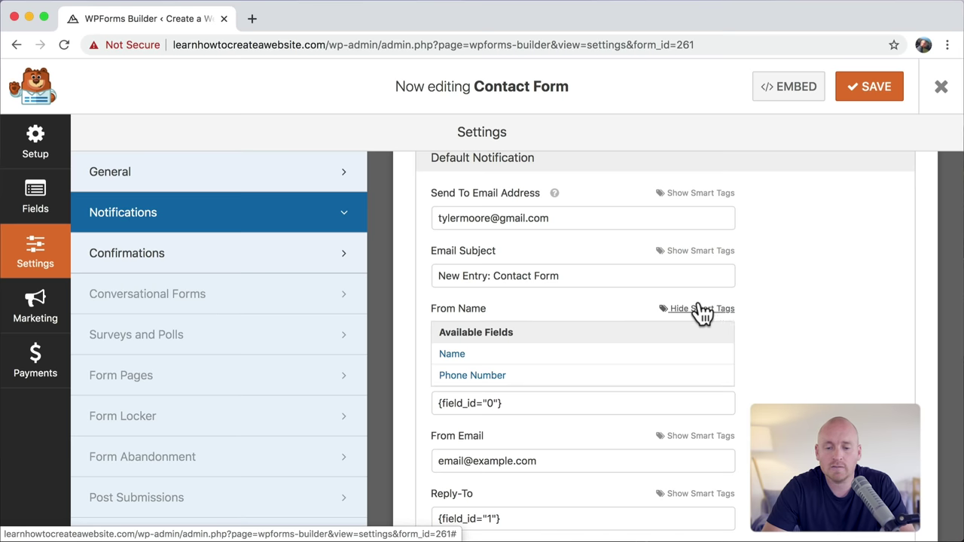
left_click(490, 352)
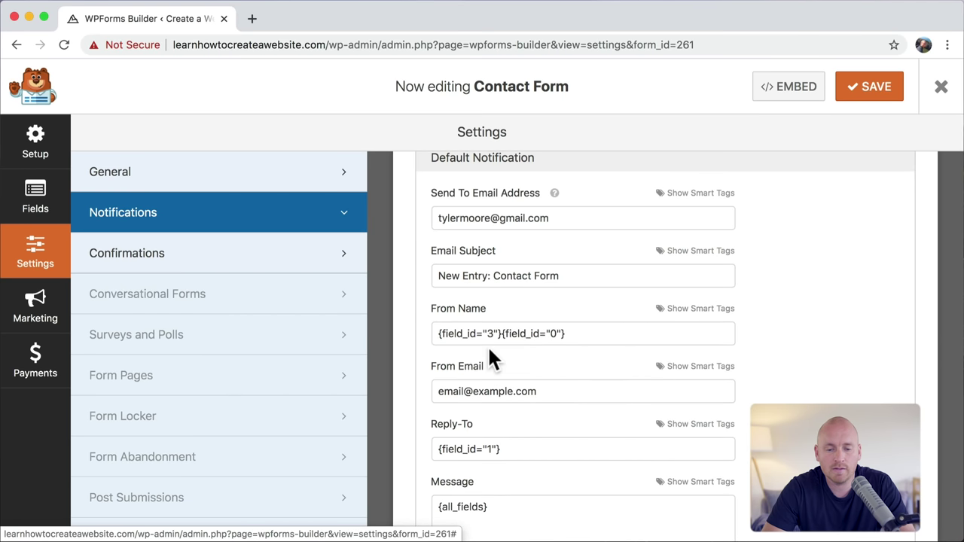
left_click_drag(589, 336, 384, 344)
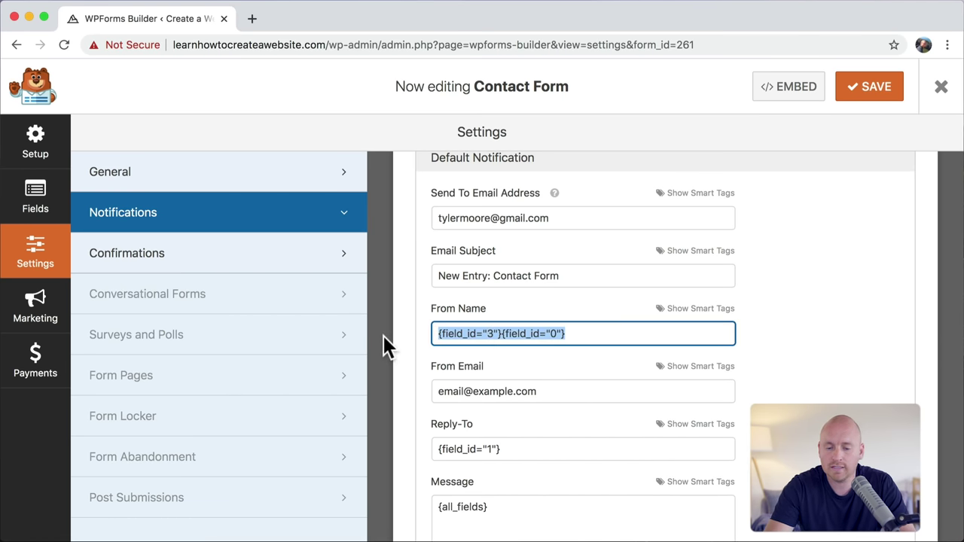
key("BackSpace")
left_click(709, 310)
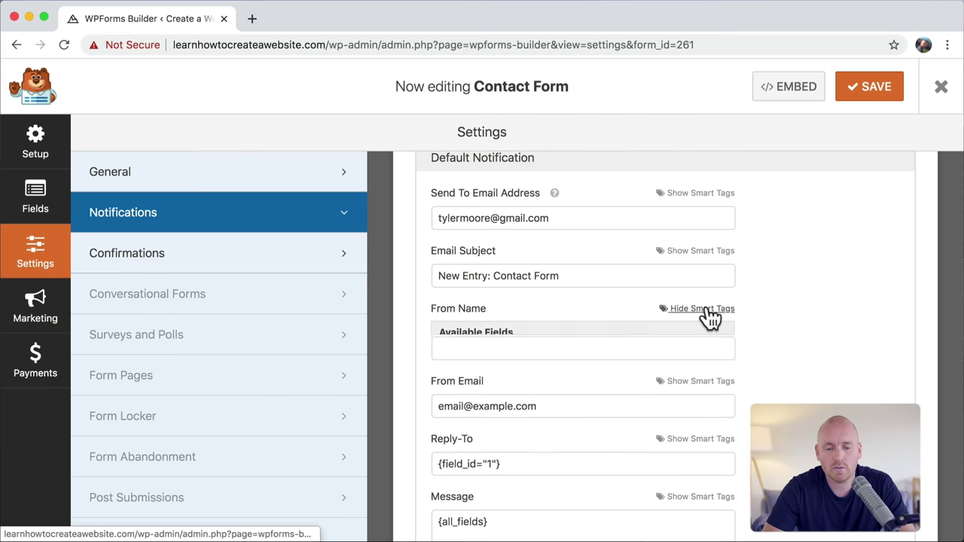
left_click(490, 354)
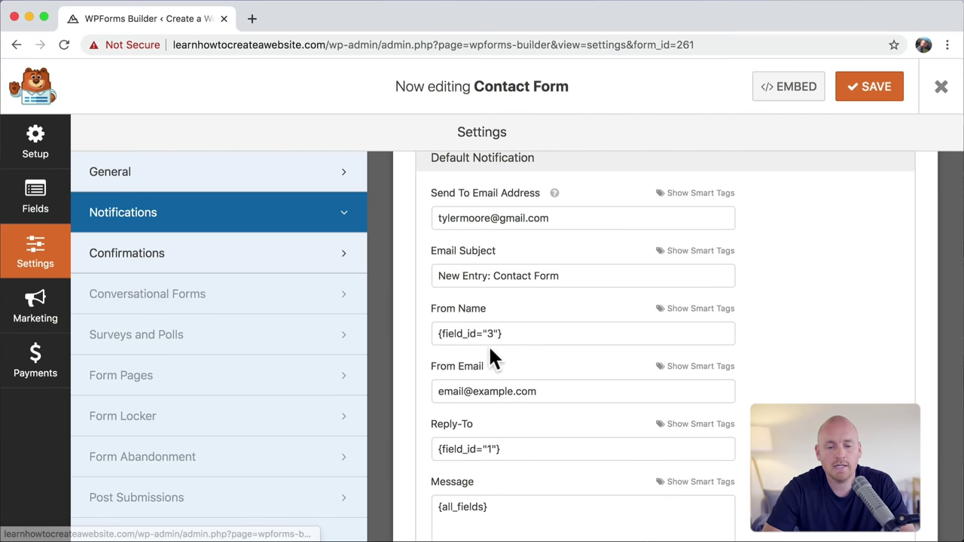
left_click_drag(516, 334, 414, 333)
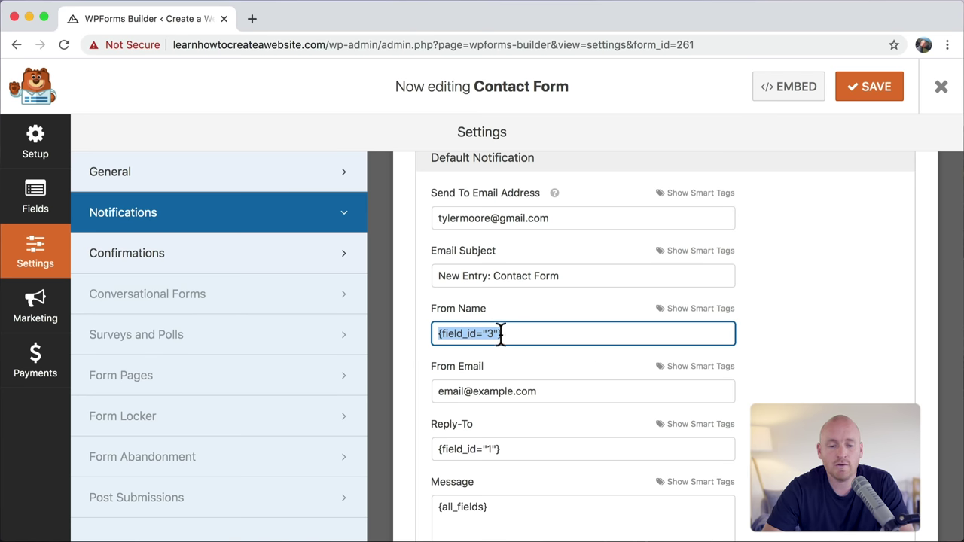
scroll(546, 346, "down", 2)
Step: Replace the placeholder From Email with the Email field smart tag
triple_click(555, 322)
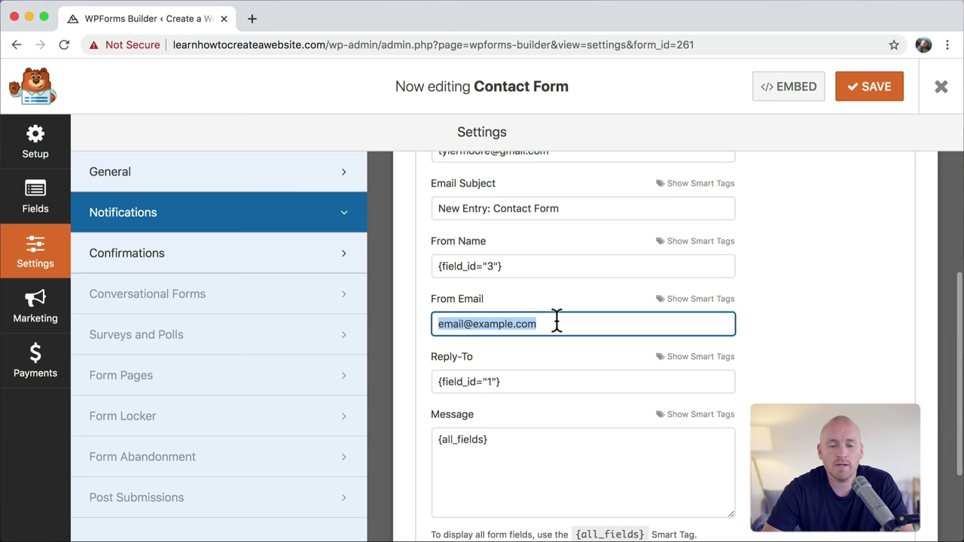
key("BackSpace")
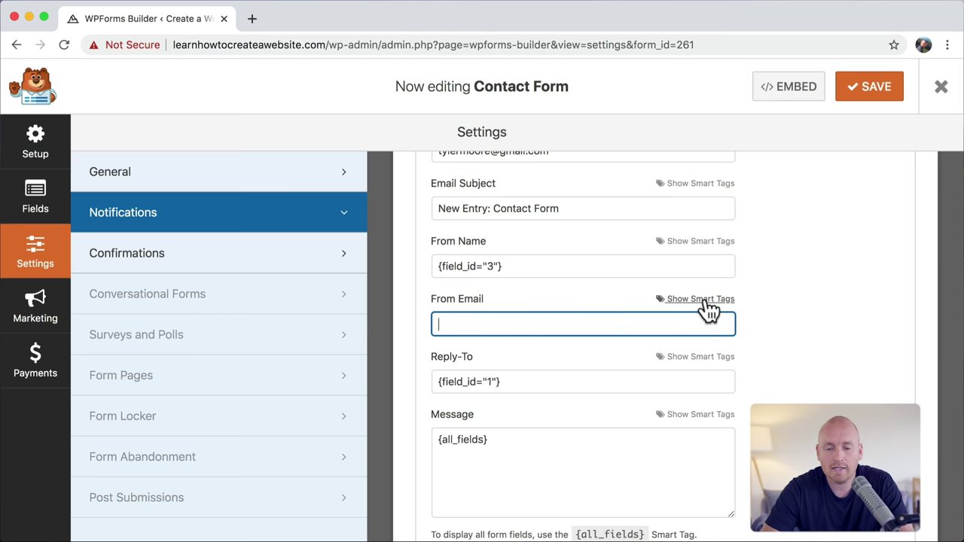
left_click(705, 301)
left_click(456, 344)
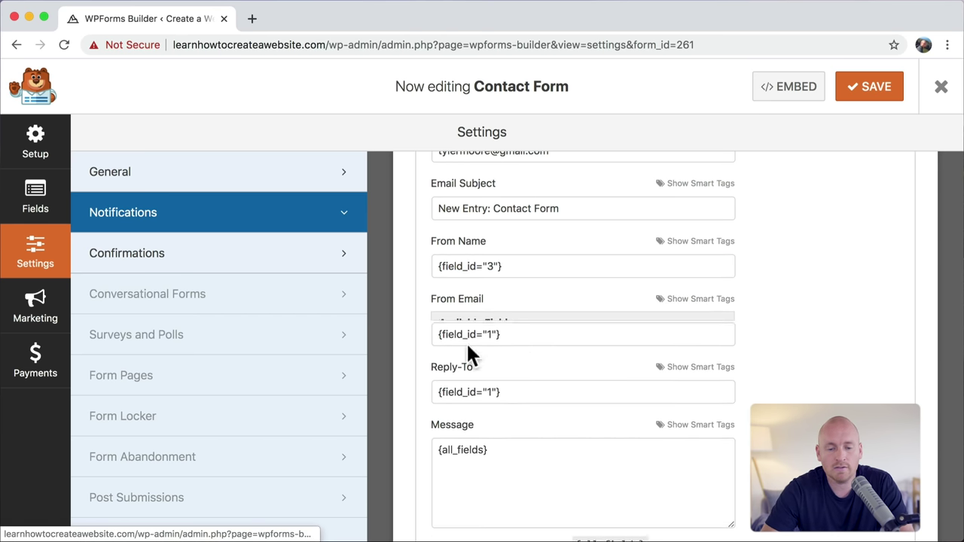
left_click_drag(531, 330, 432, 324)
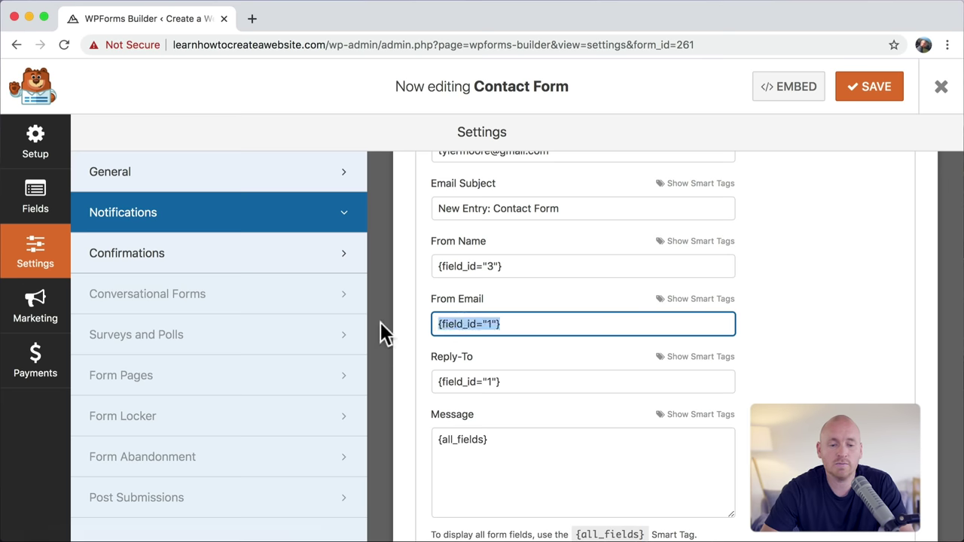
Step: Set Reply-To to the Email field smart tag, leaving the message as {all_fields}
triple_click(523, 382)
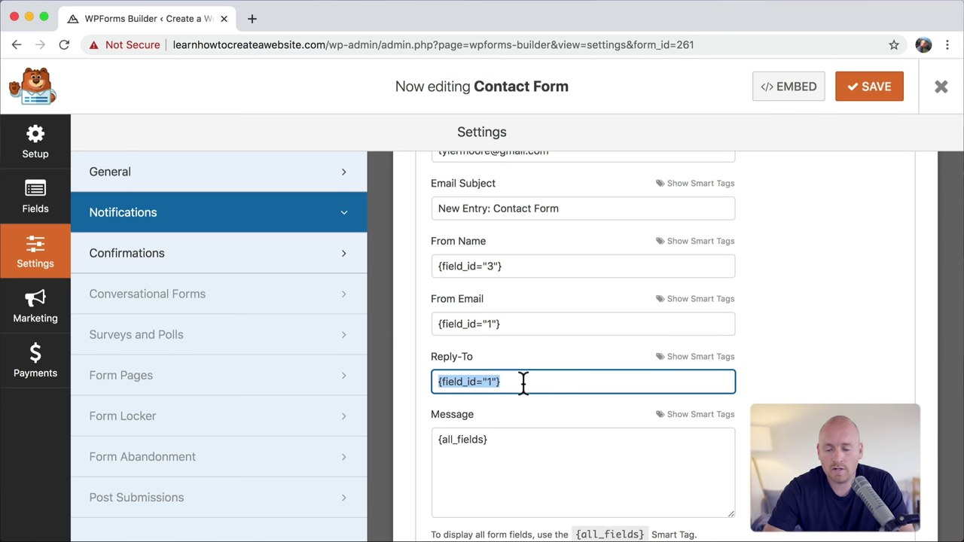
key("BackSpace")
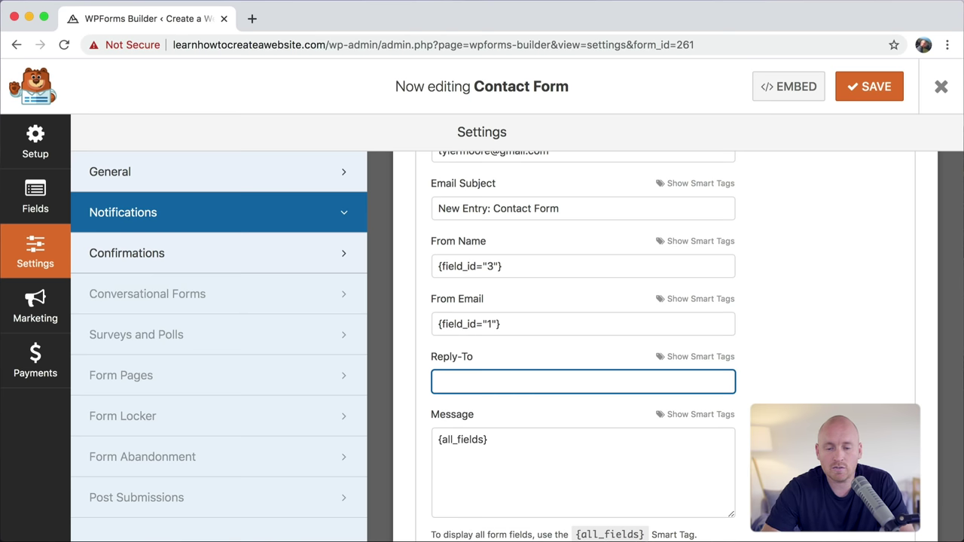
left_click(701, 357)
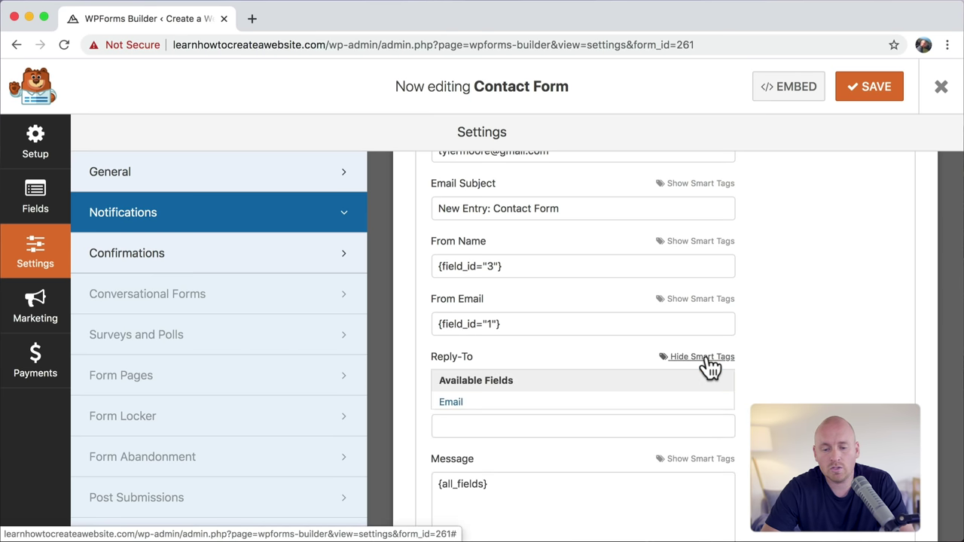
left_click(461, 403)
left_click_drag(532, 381, 406, 389)
left_click(524, 382)
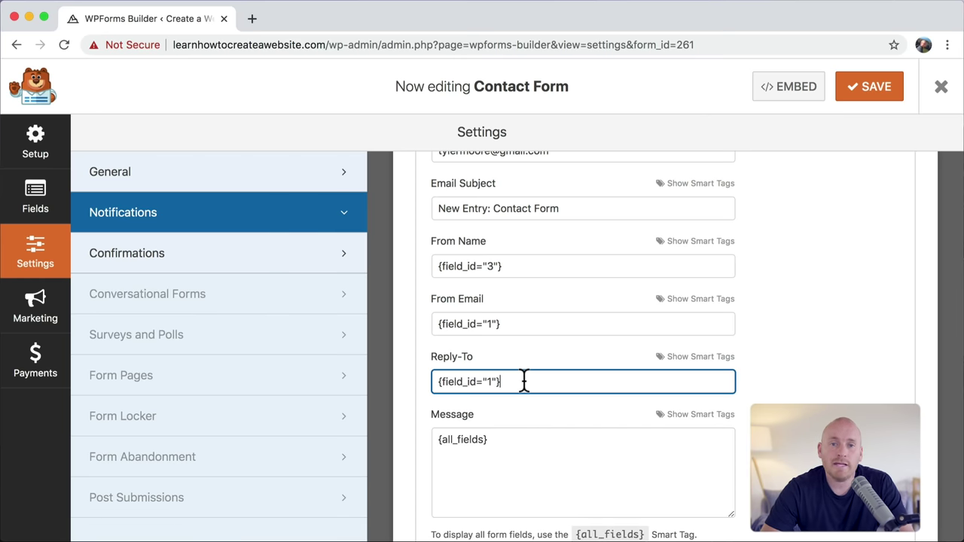
left_click_drag(525, 441, 407, 447)
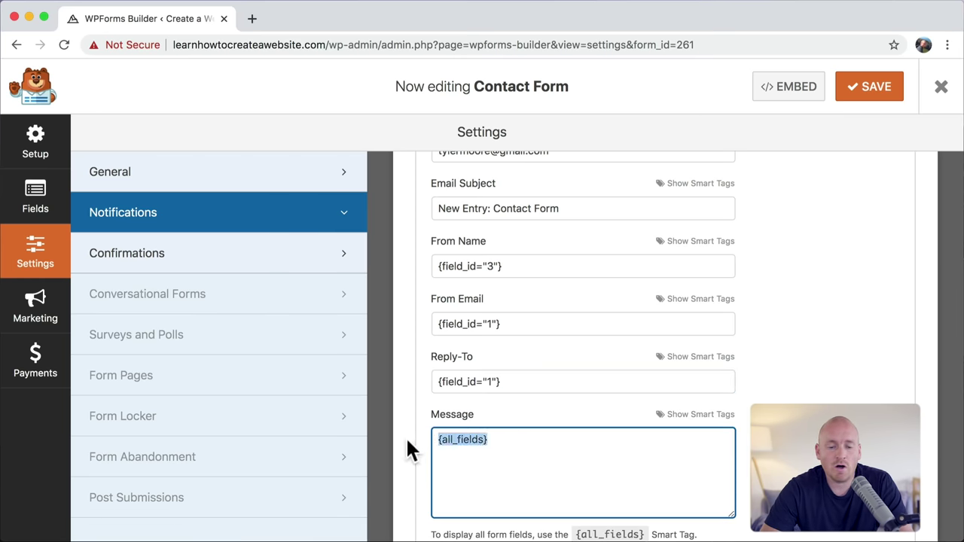
left_click(522, 440)
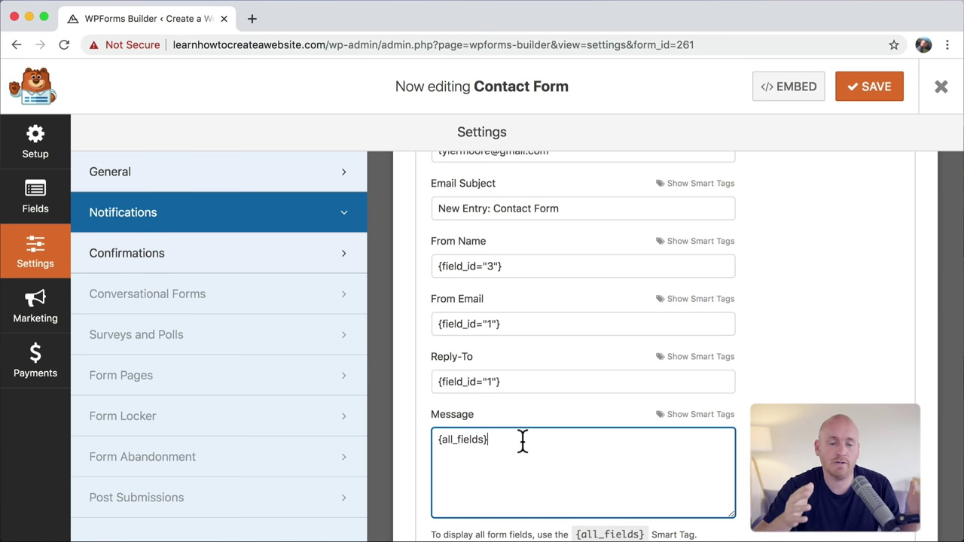
scroll(522, 441, "down", 3)
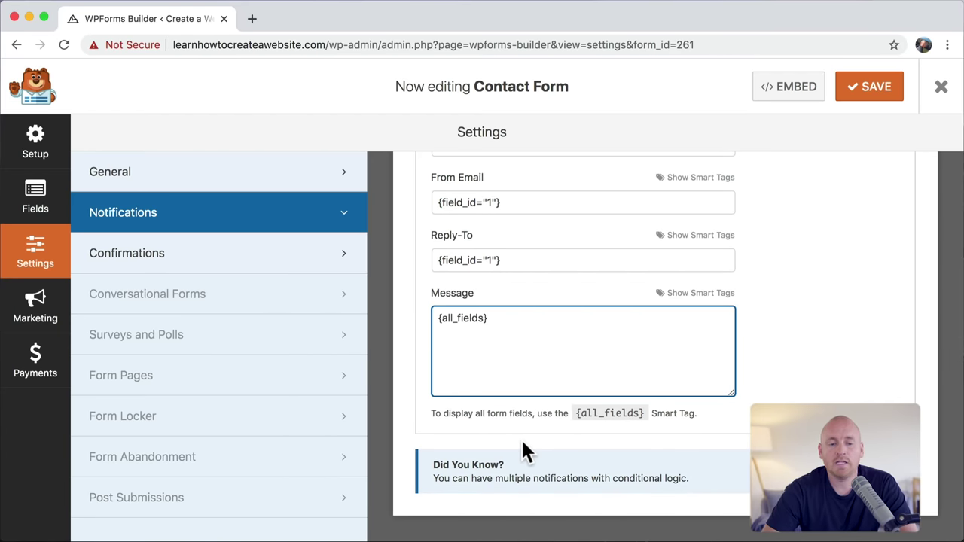
Step: Review the confirmation message in the Confirmations settings and save the form
left_click(234, 266)
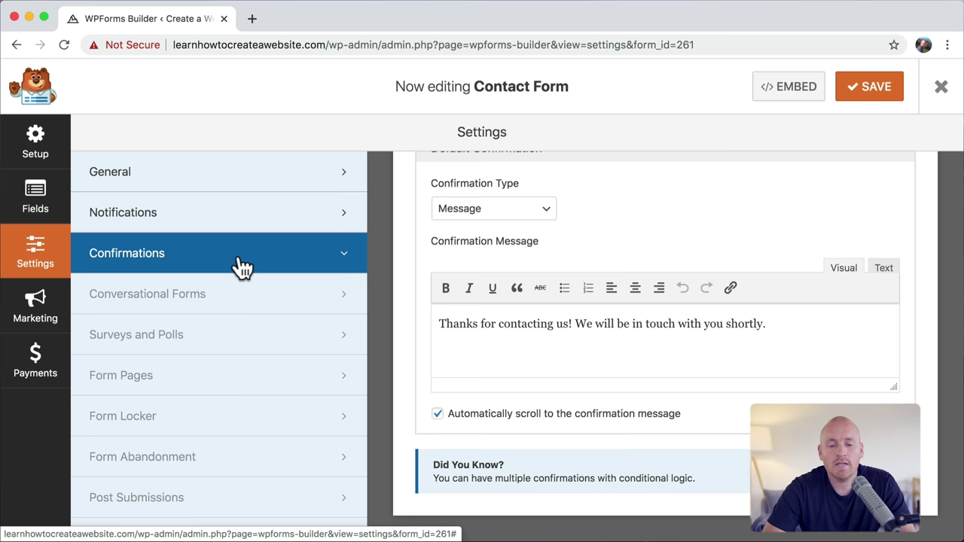
left_click_drag(770, 325, 590, 329)
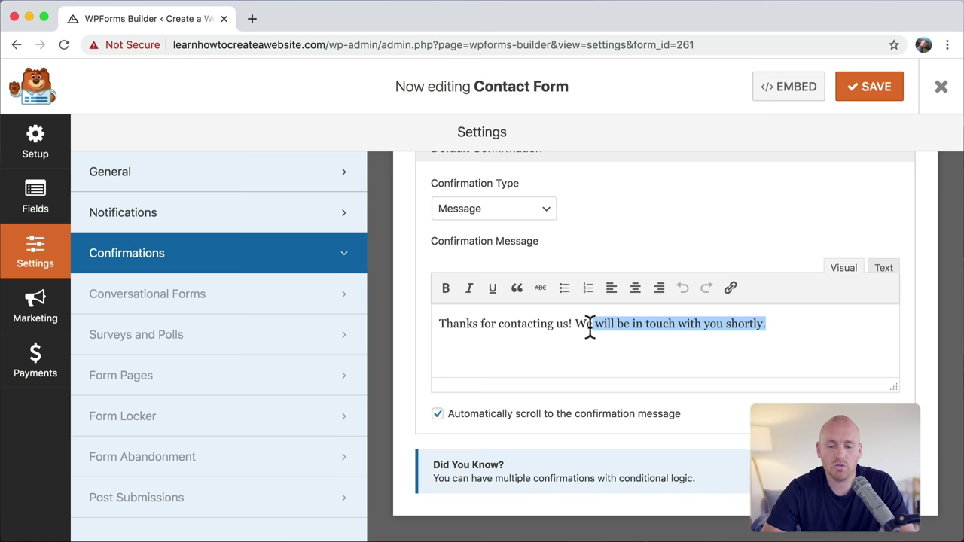
left_click_drag(590, 330, 440, 329)
left_click(672, 353)
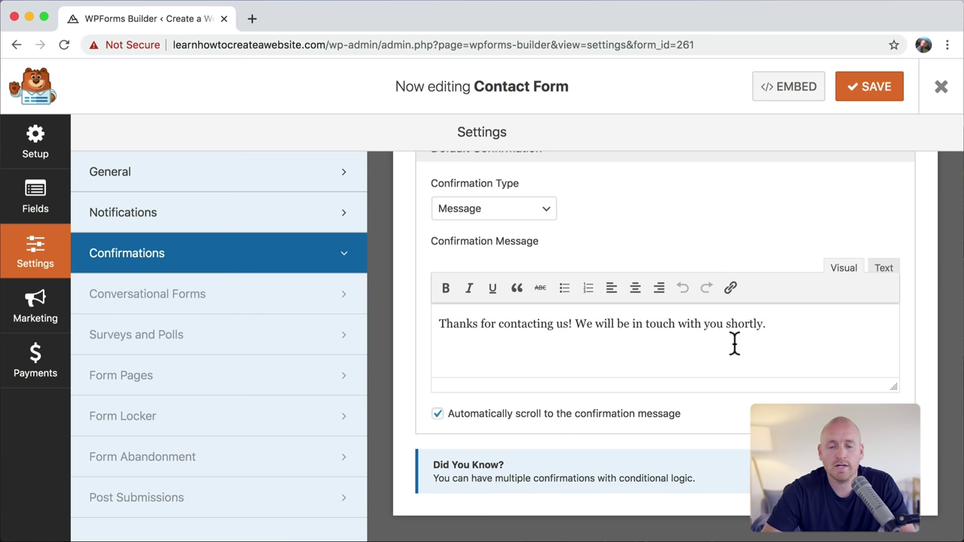
left_click(864, 91)
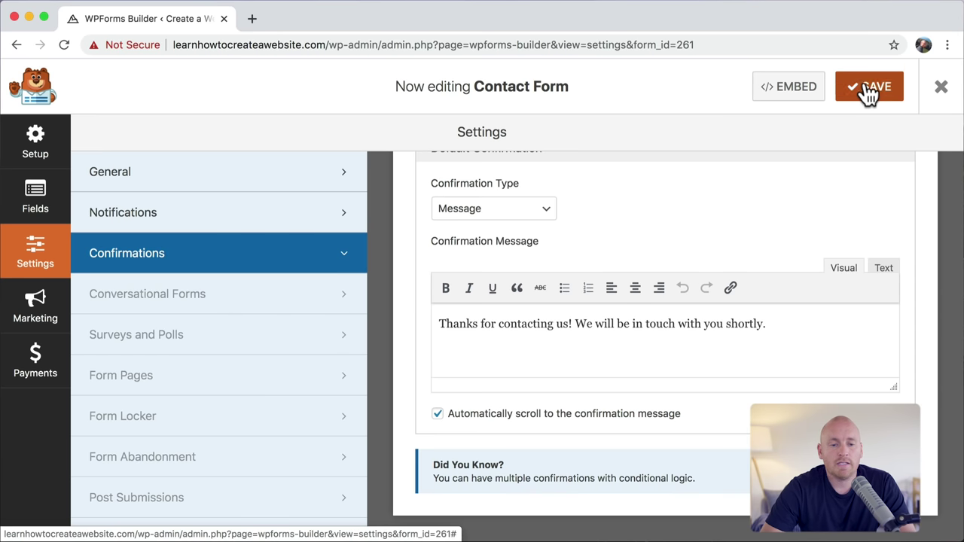
Step: Load the site's homepage by removing the wp-admin path from the address
left_click_drag(329, 44, 730, 42)
key("BackSpace")
key("Return")
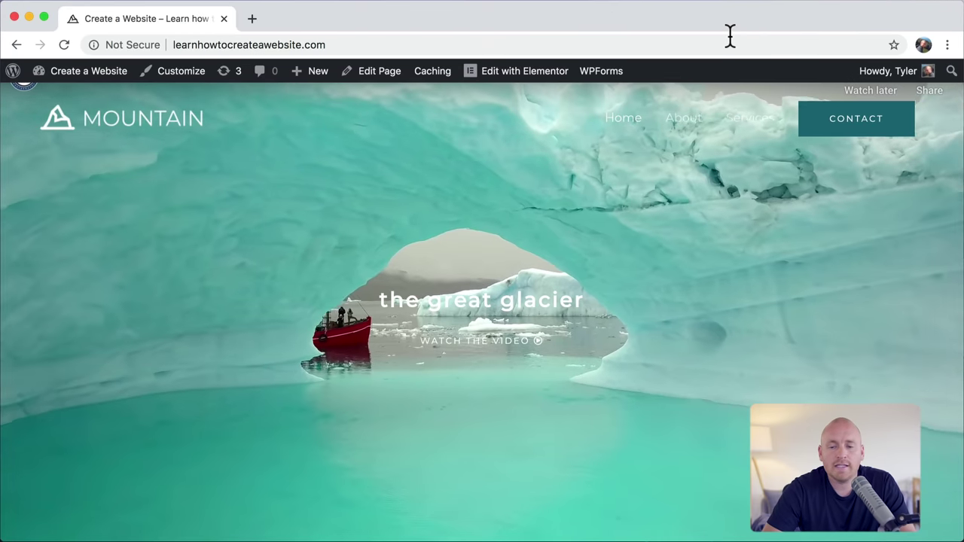
Step: On the Contact page, fill in the test name, phone number and email address
left_click(840, 133)
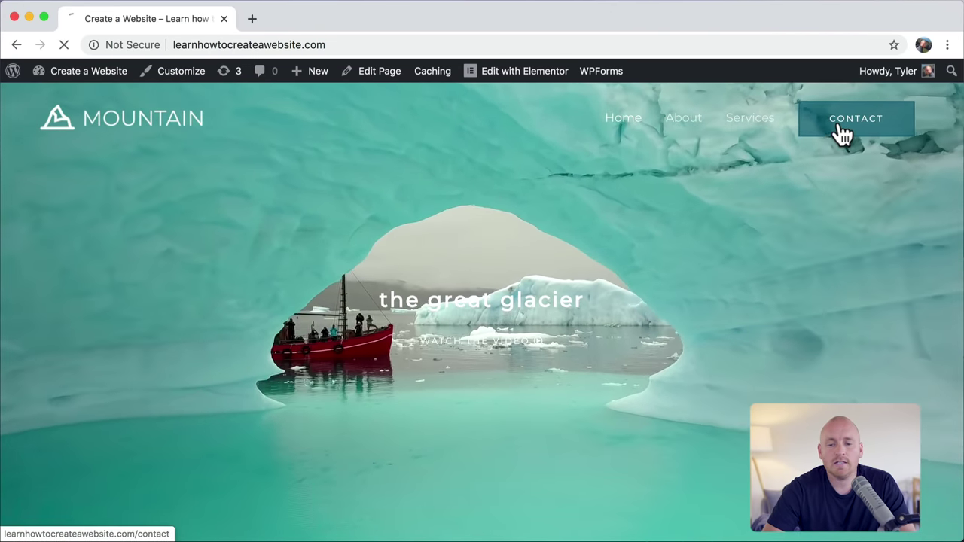
scroll(839, 133, "down", 5)
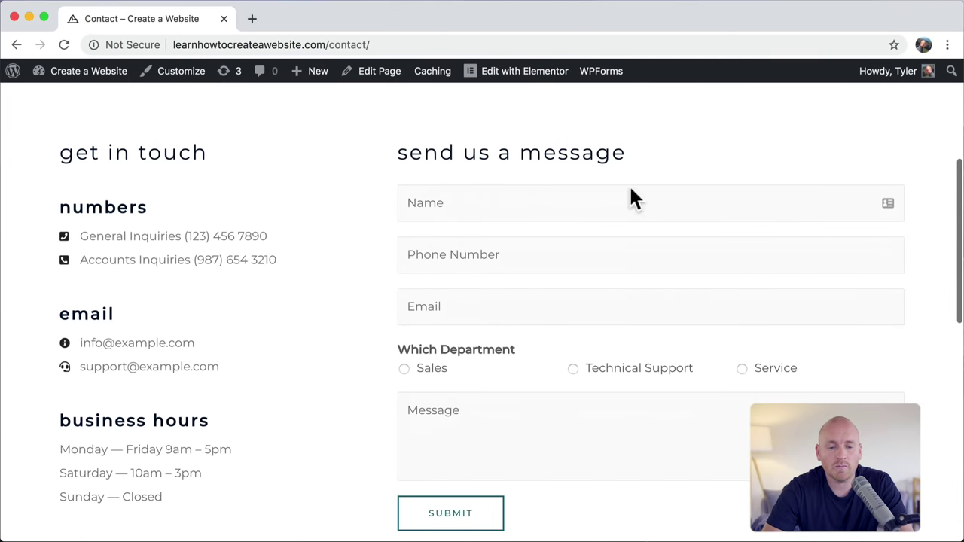
left_click(521, 213)
type("Tyler")
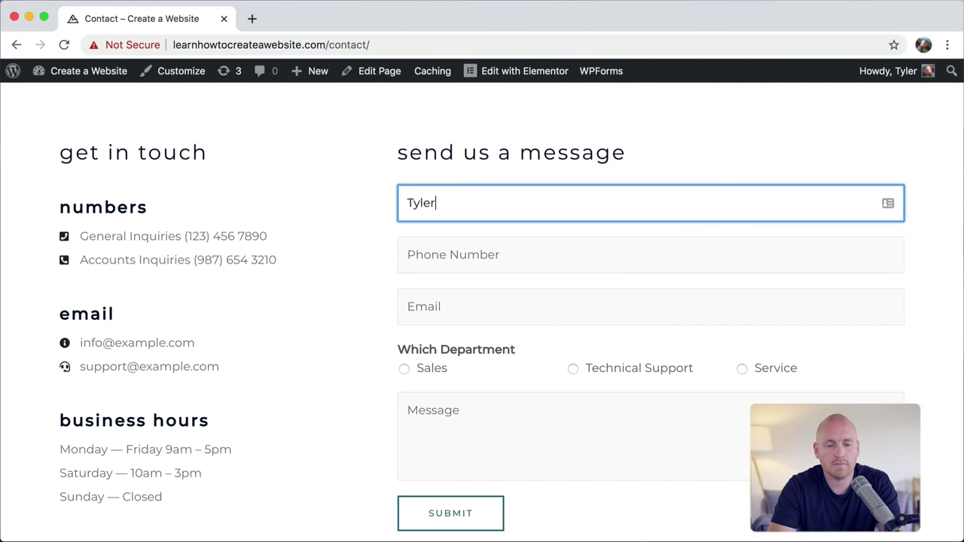
left_click(527, 254)
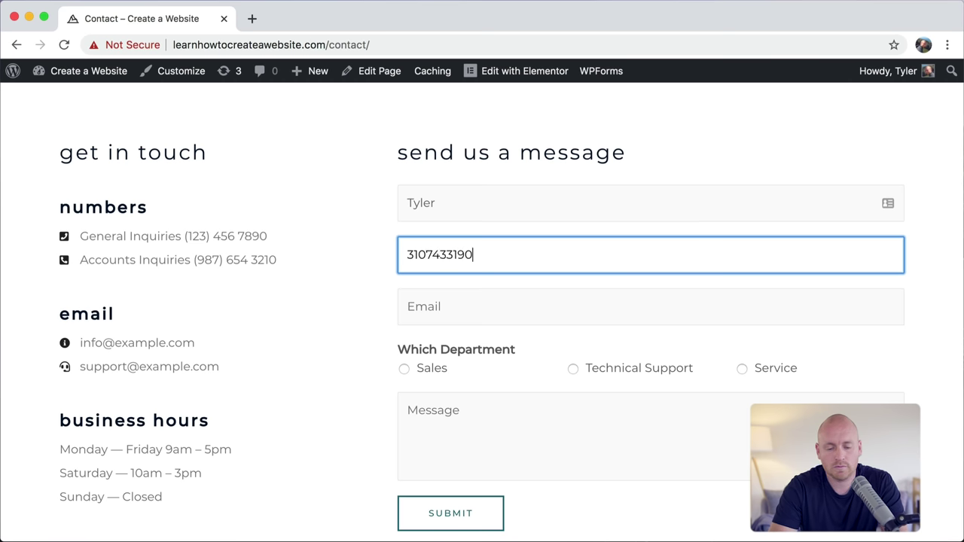
left_click(486, 303)
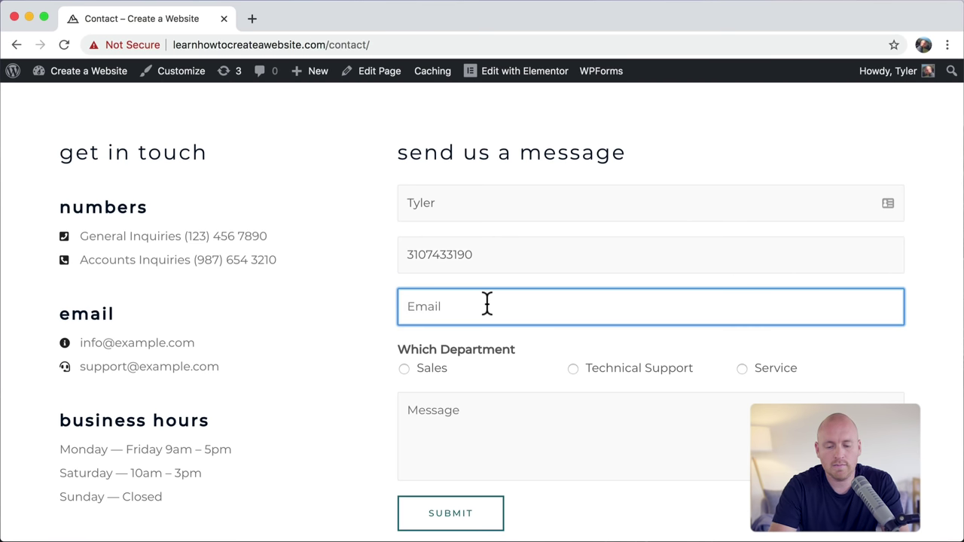
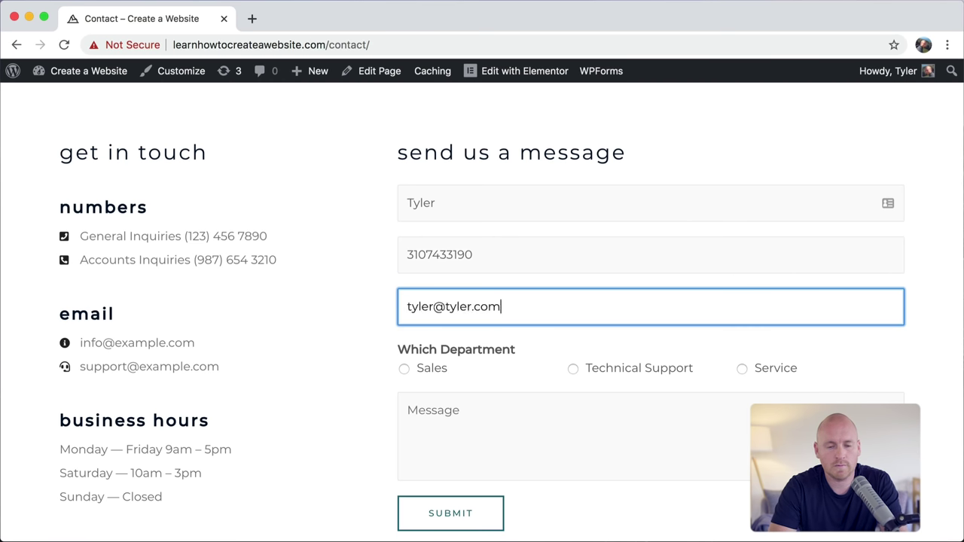
Step: Choose the Sales department, write a short 'How ca…' message and submit the form
scroll(498, 333, "down", 3)
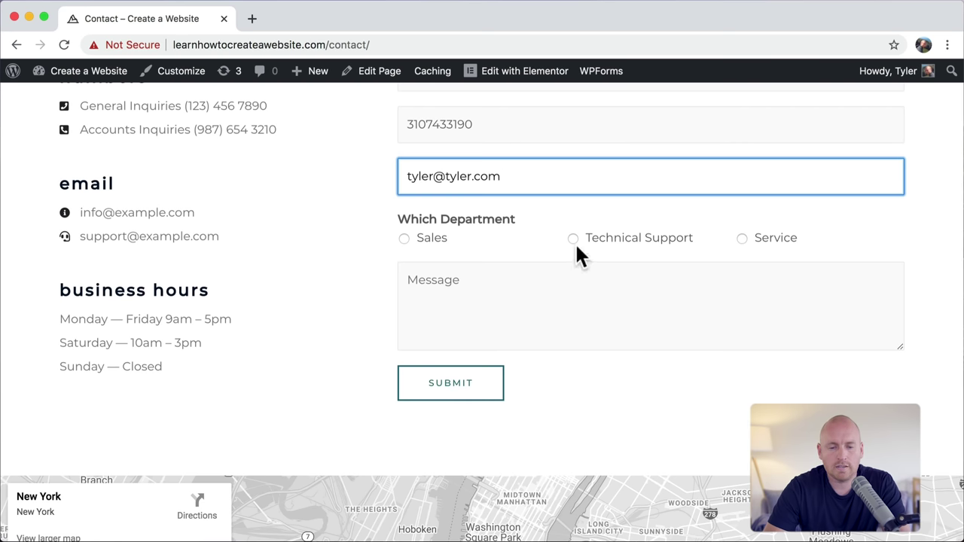
left_click(404, 238)
left_click(456, 292)
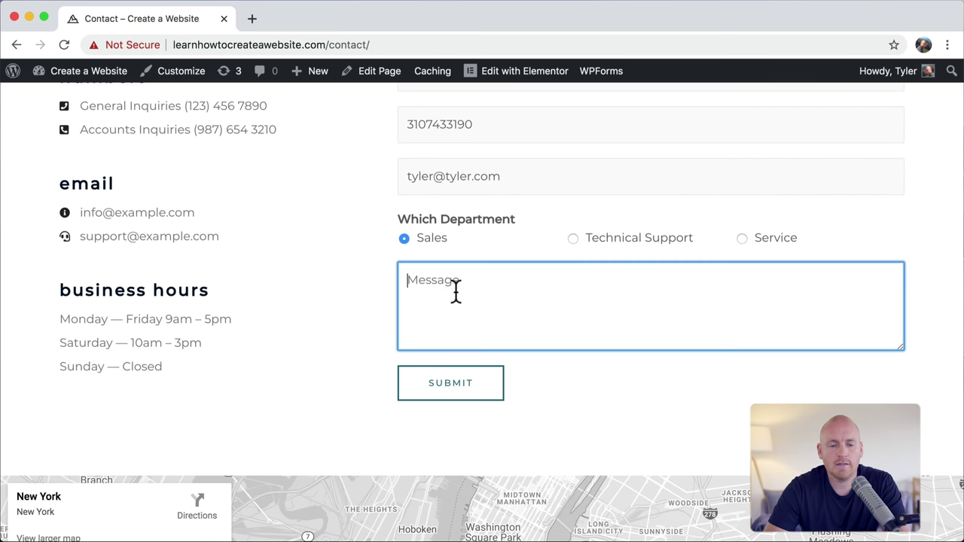
type("How can I buy your product?")
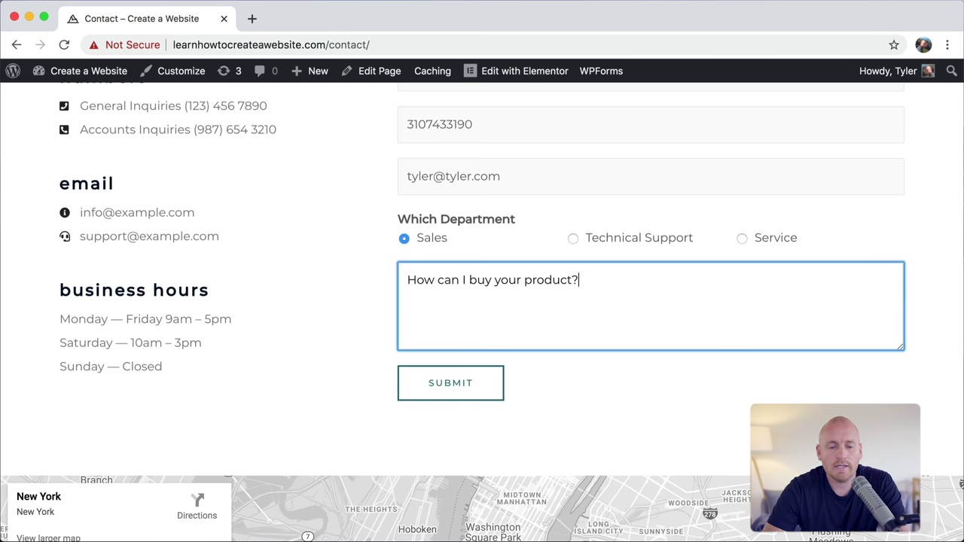
left_click(453, 388)
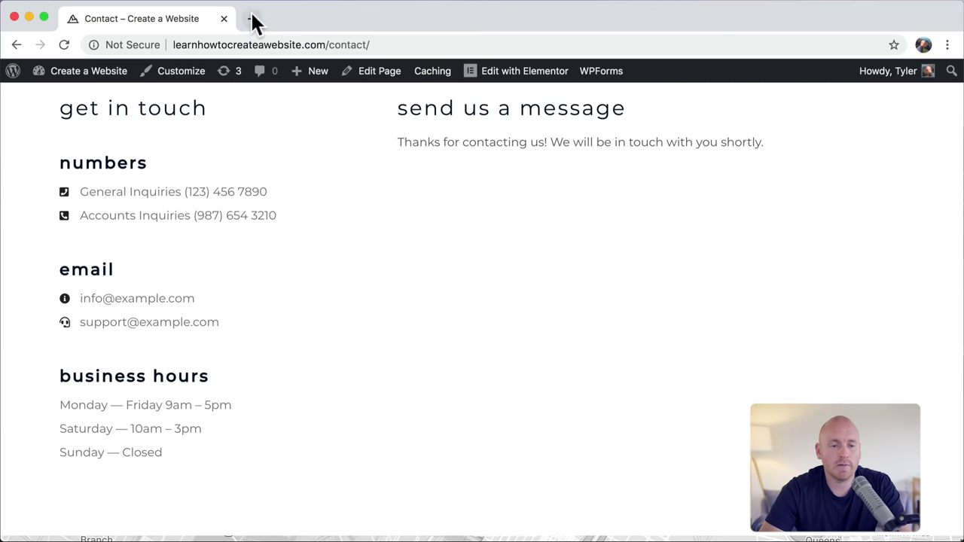
left_click(253, 20)
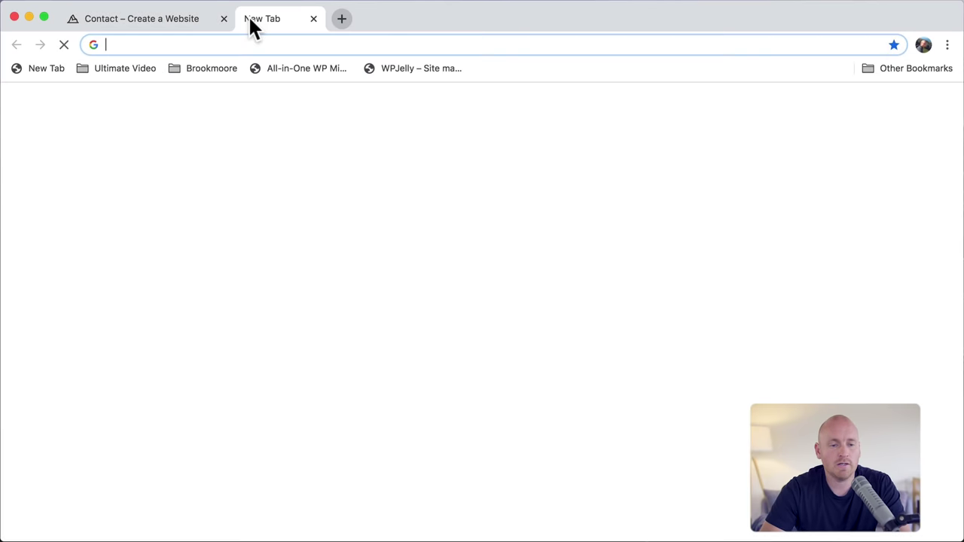
type("gmail.c")
key("Return")
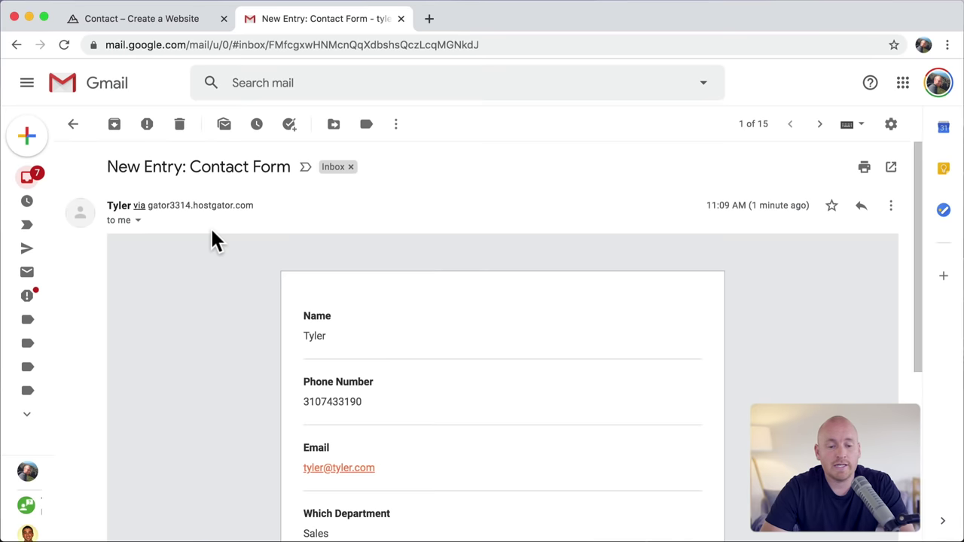
scroll(212, 240, "down", 4)
scroll(212, 239, "up", 2)
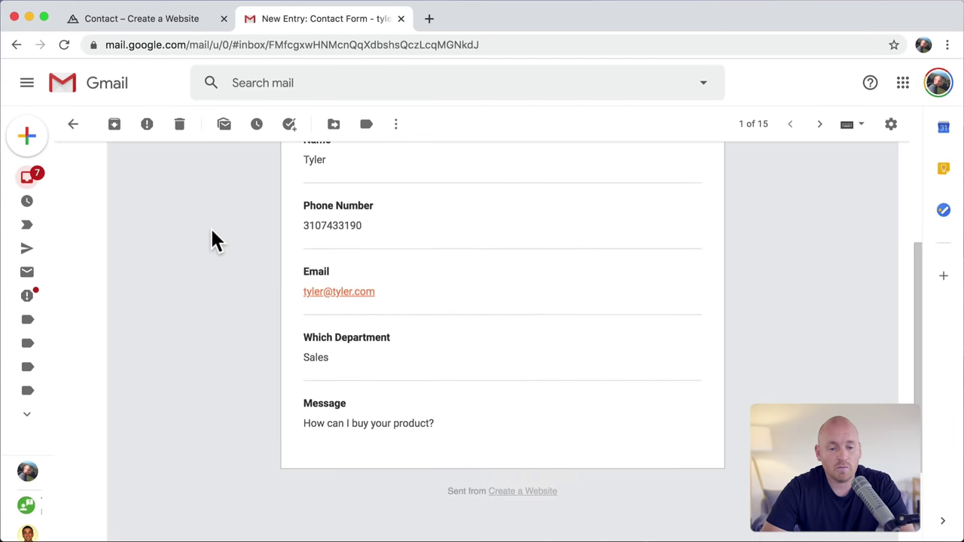
scroll(212, 230, "up", 1)
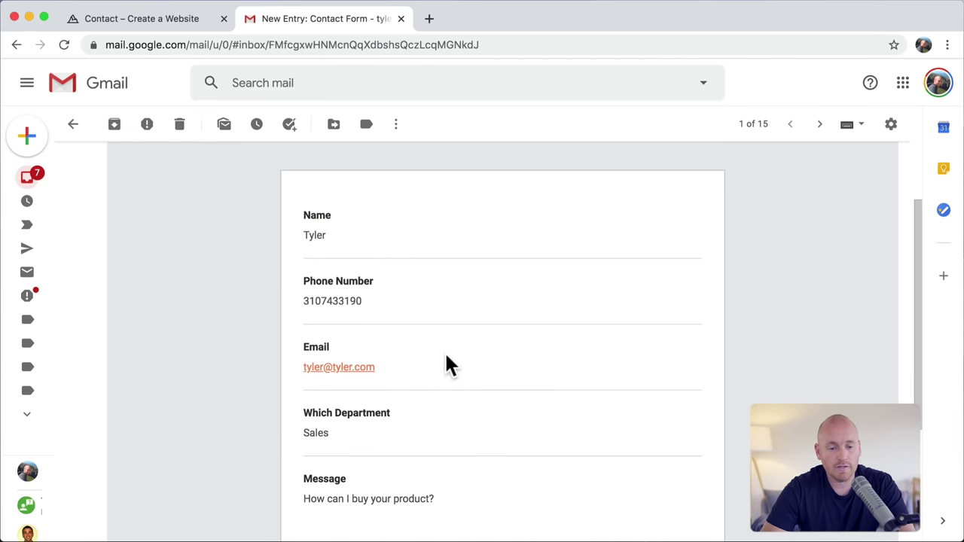
scroll(446, 356, "down", 3)
scroll(446, 356, "up", 4)
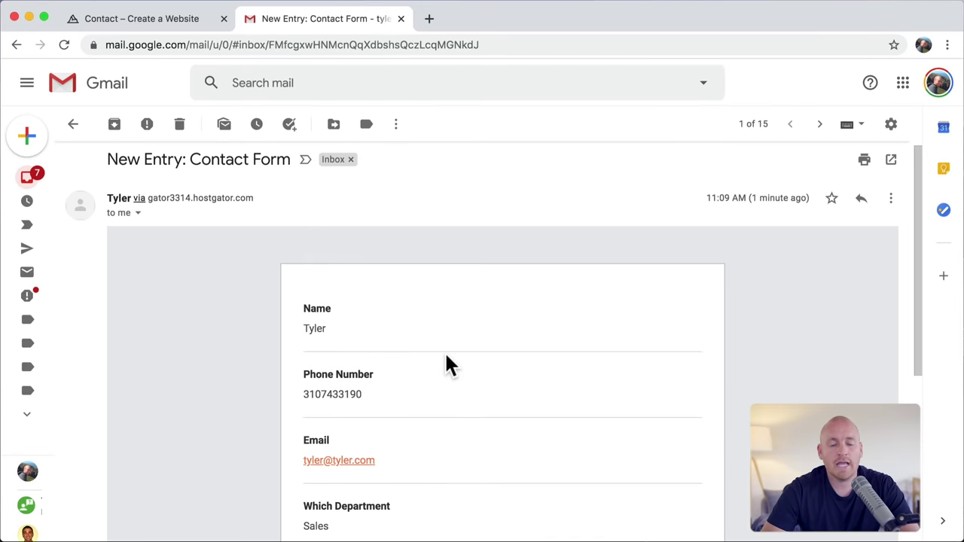
scroll(445, 361, "down", 4)
left_click(144, 474)
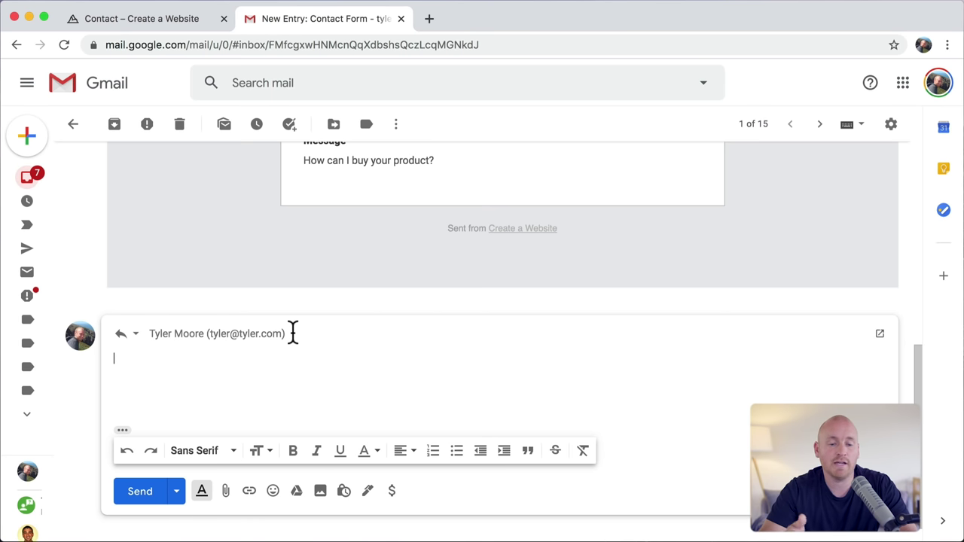
scroll(369, 240, "up", 10)
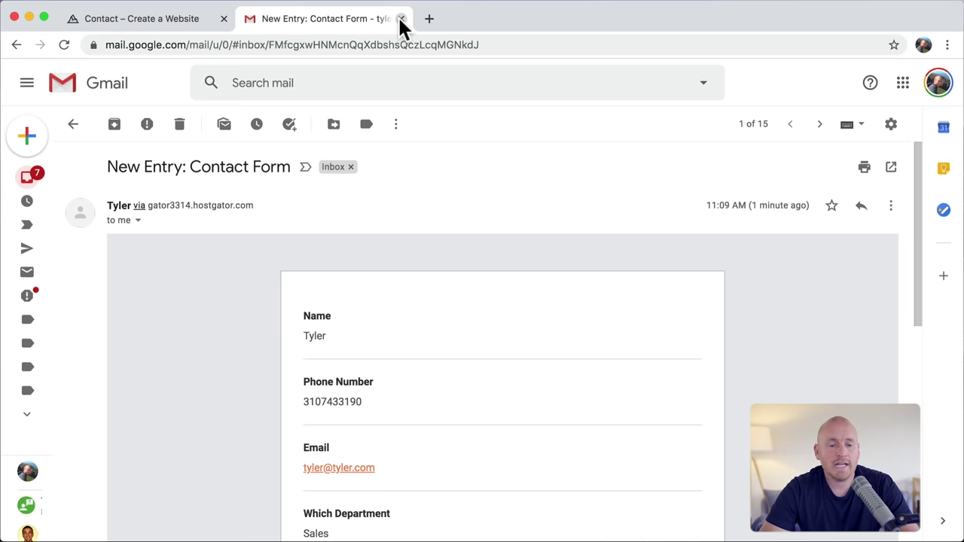
left_click(402, 19)
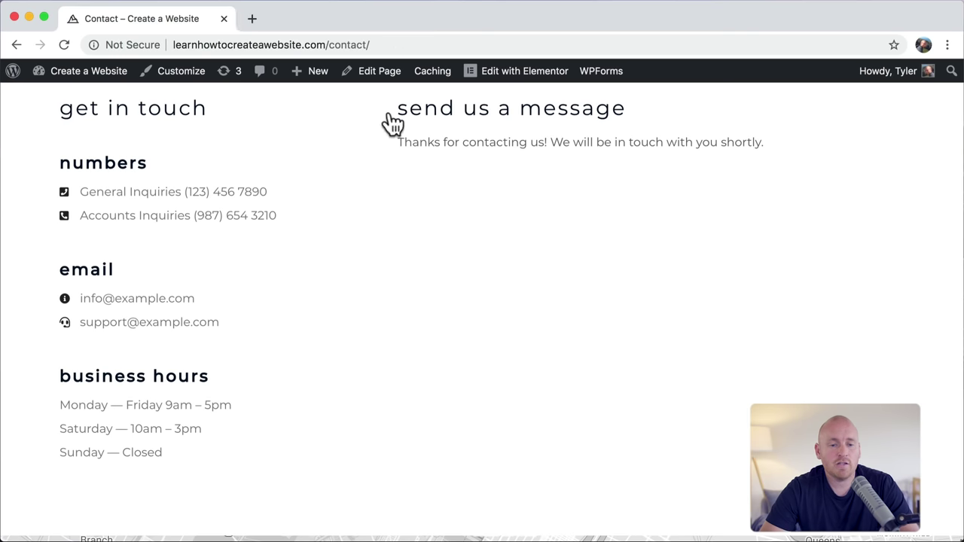
Step: Scroll up the broadbandsearch.net mobile versus desktop usage article
scroll(383, 234, "up", 5)
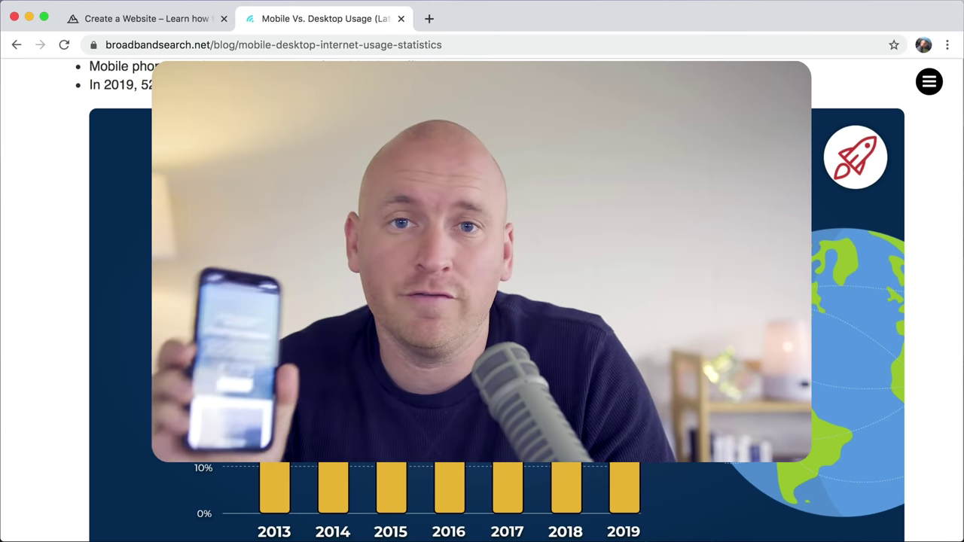
Step: Scroll through the mobile usage chart, then return to the Mountain homepage via its logo
scroll(634, 242, "down", 1)
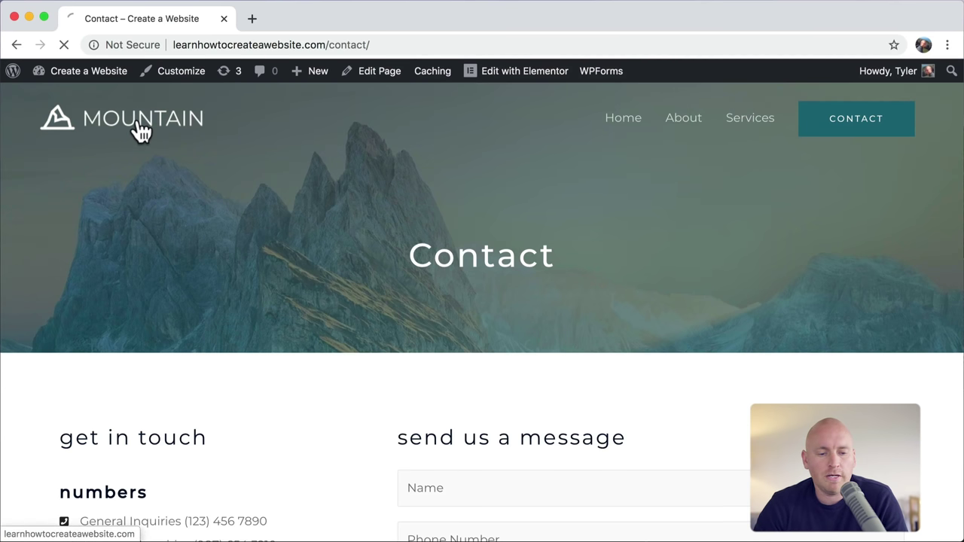
left_click(140, 129)
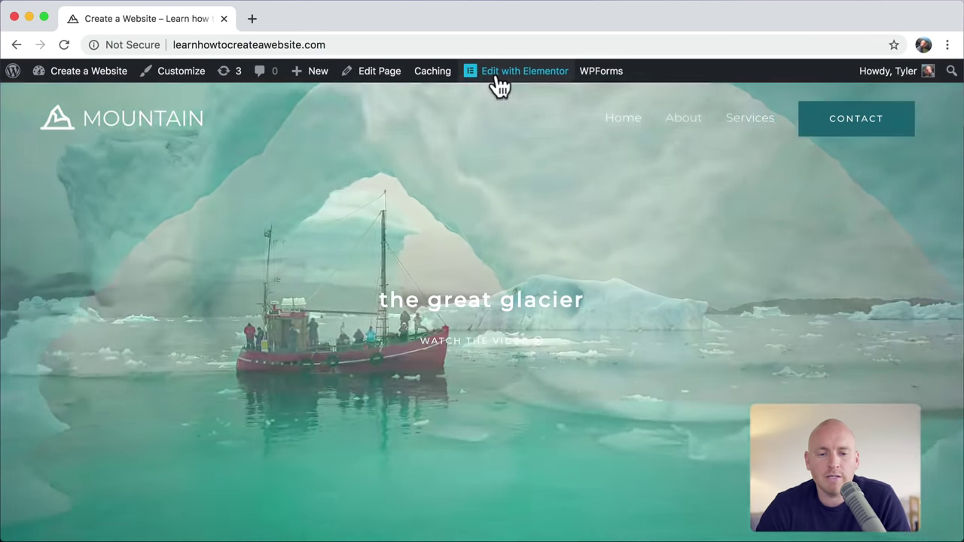
Step: Open the Home page in Elementor and switch the preview to the 360px Mobile view
left_click(497, 86)
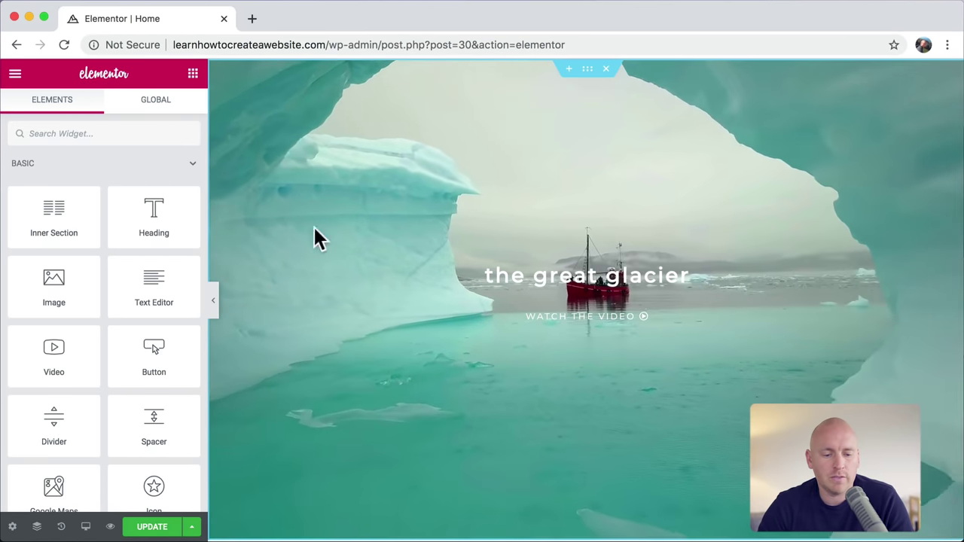
left_click(86, 527)
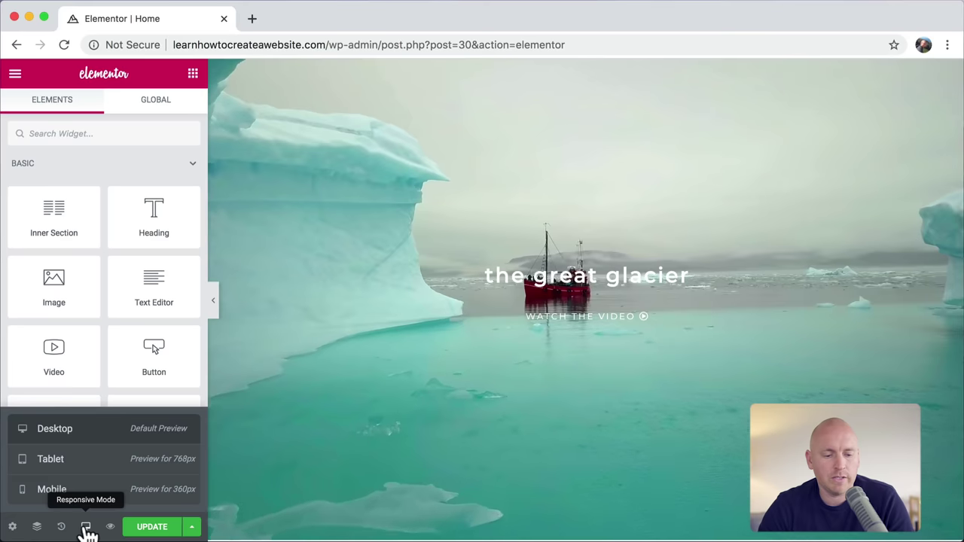
left_click(62, 491)
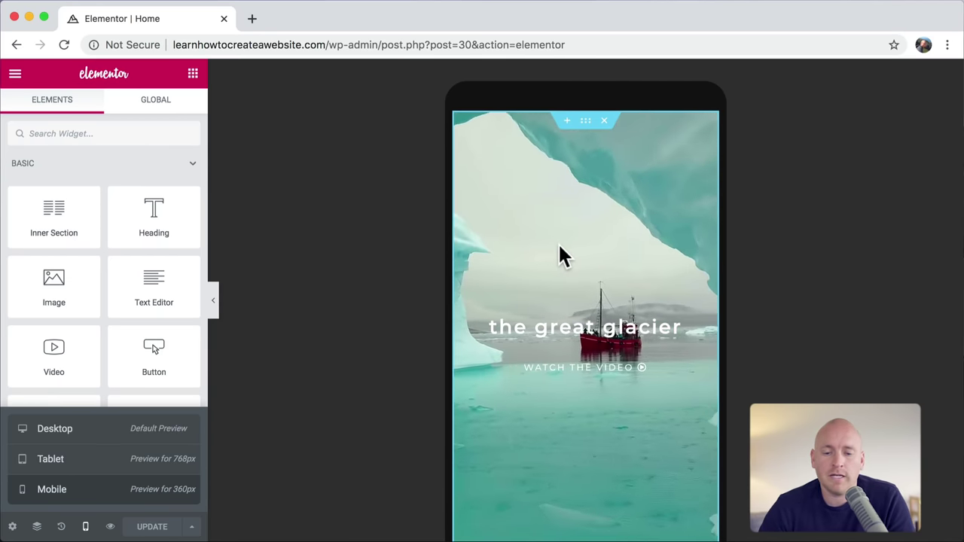
Step: Switch on Play On Mobile for the glacier hero section's background video
left_click(586, 125)
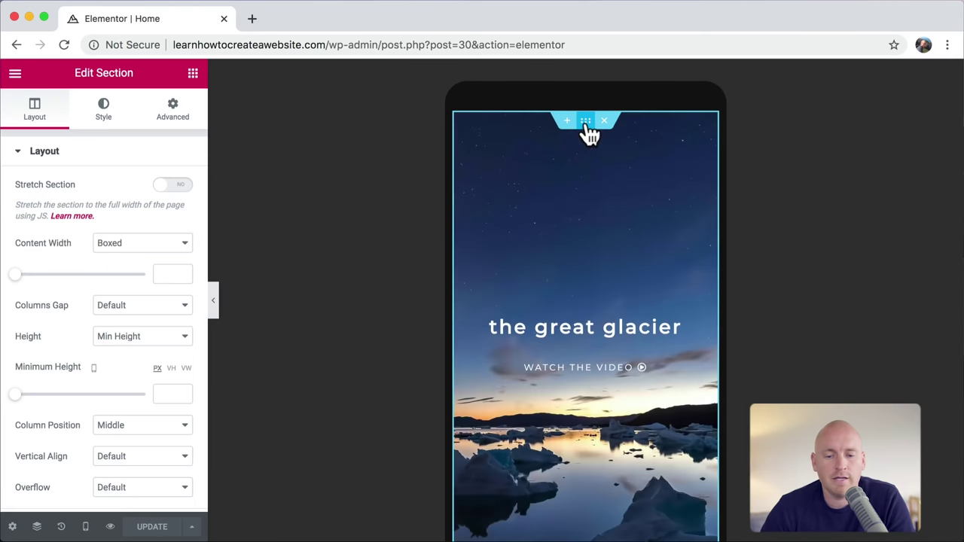
left_click(103, 114)
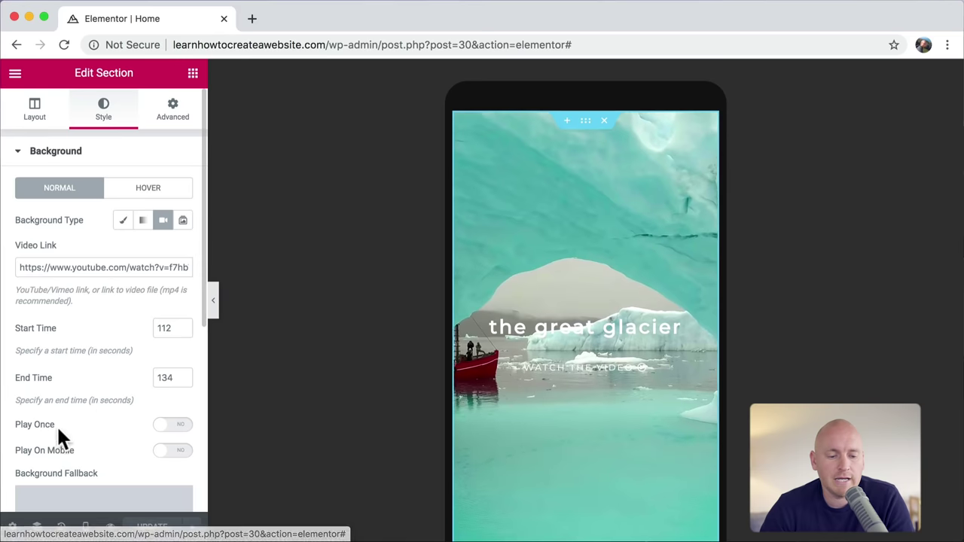
left_click(170, 452)
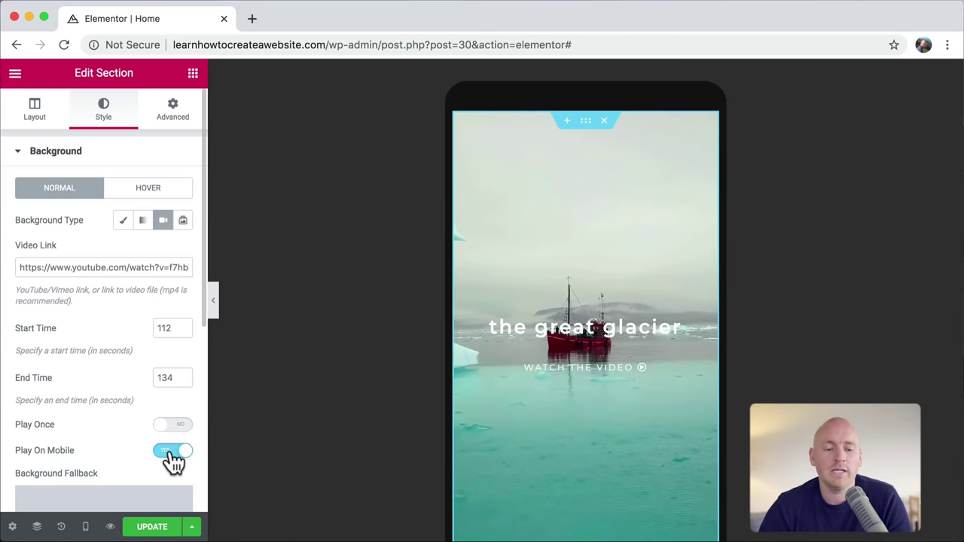
Step: Set the milky-way-984050_1920-2.jpg photo from the Media Library as the video's fallback image
scroll(174, 459, "down", 4)
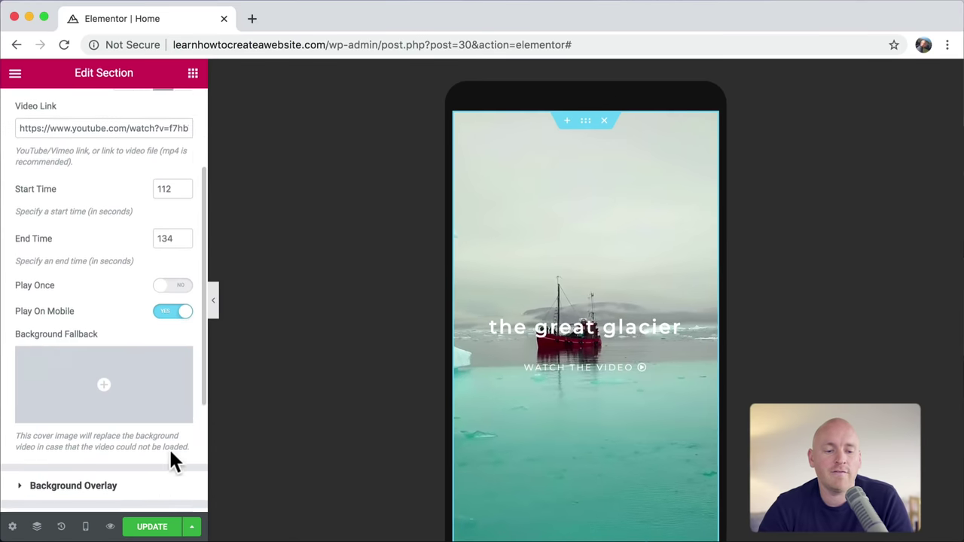
left_click(88, 365)
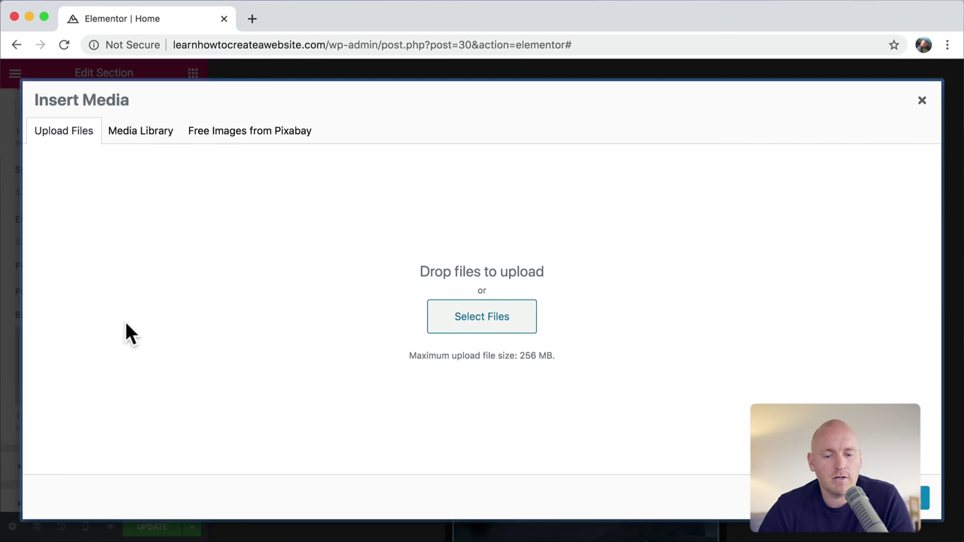
left_click(157, 135)
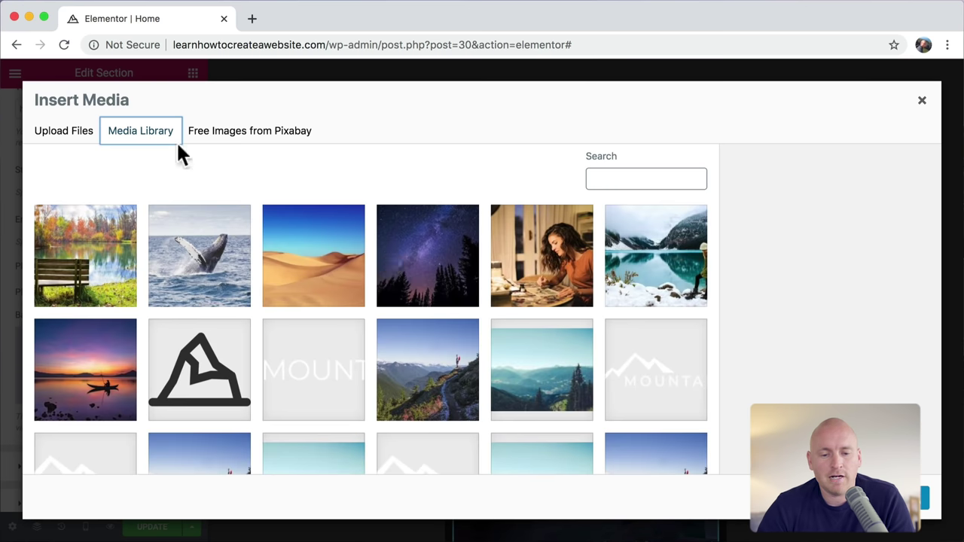
left_click(441, 269)
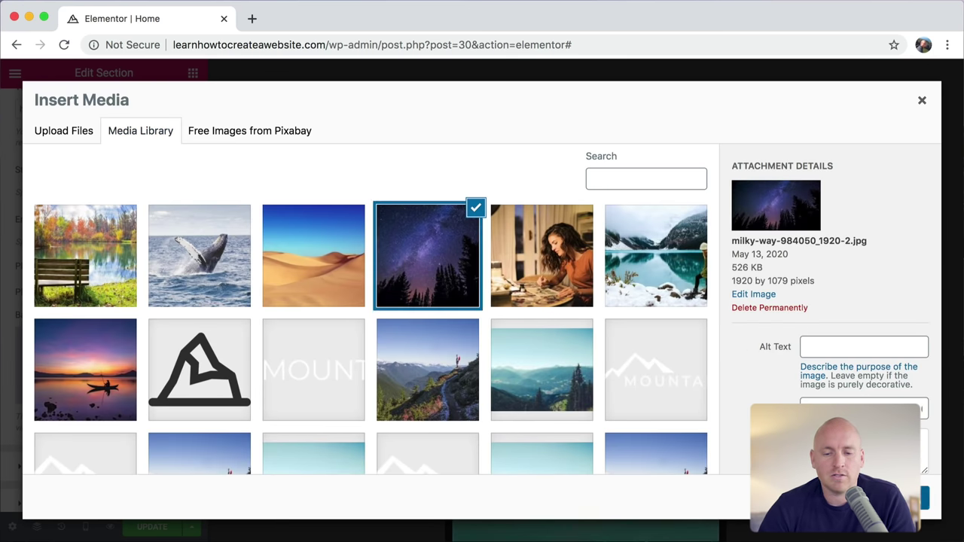
left_click(893, 503)
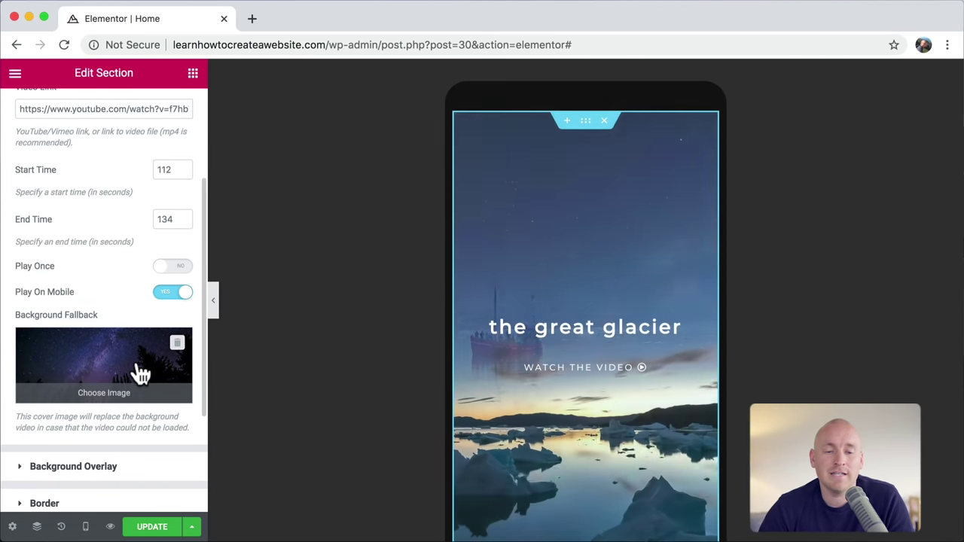
scroll(537, 388, "down", 10)
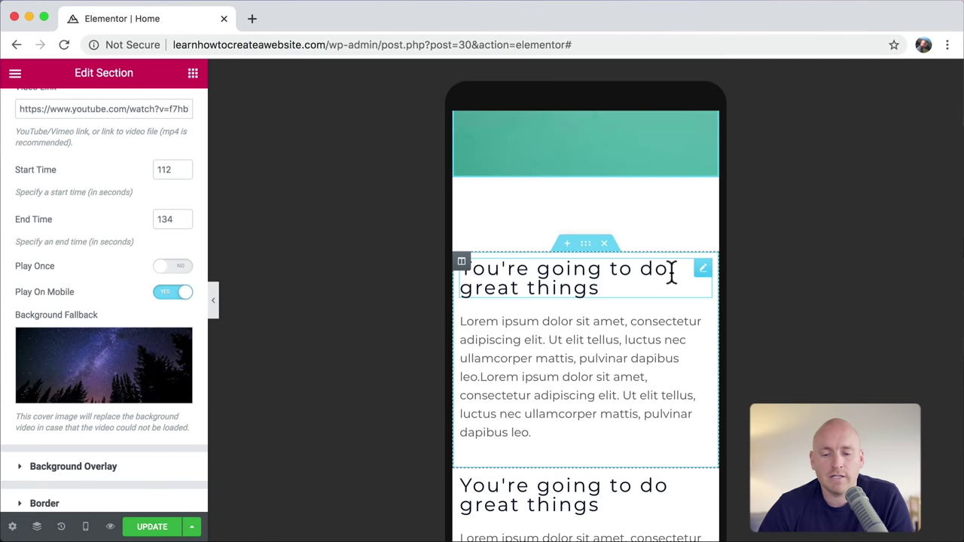
Step: Centre the first 'You're going to do great things' heading and its paragraph on mobile
left_click(702, 273)
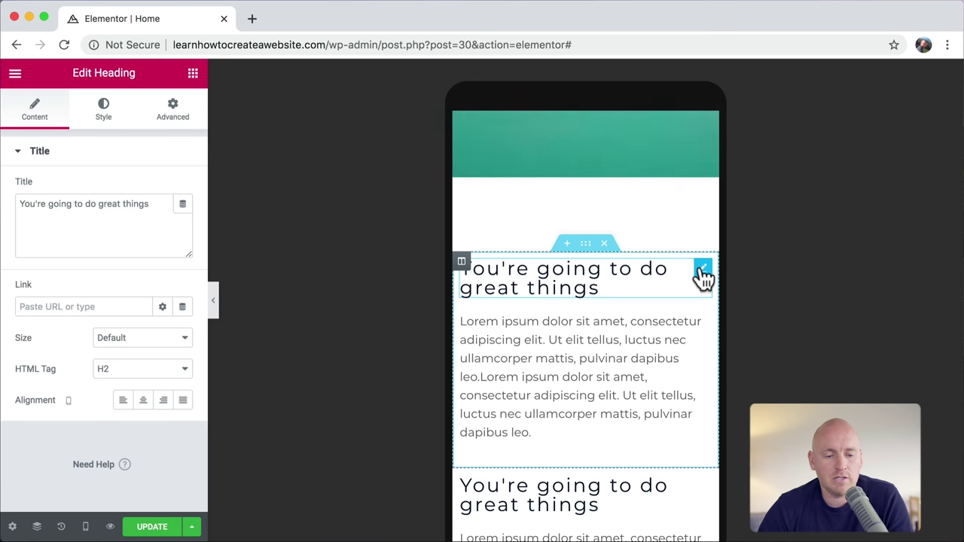
left_click(143, 405)
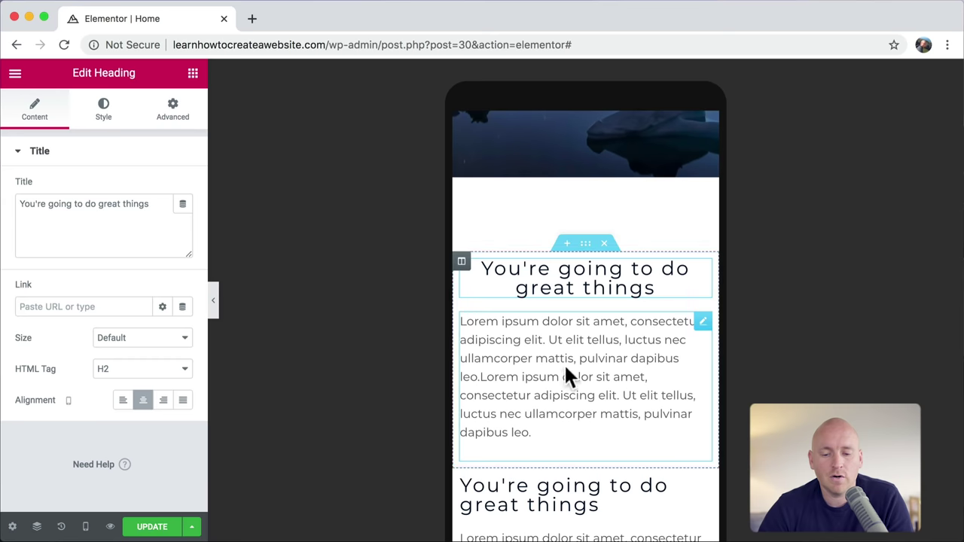
left_click(703, 323)
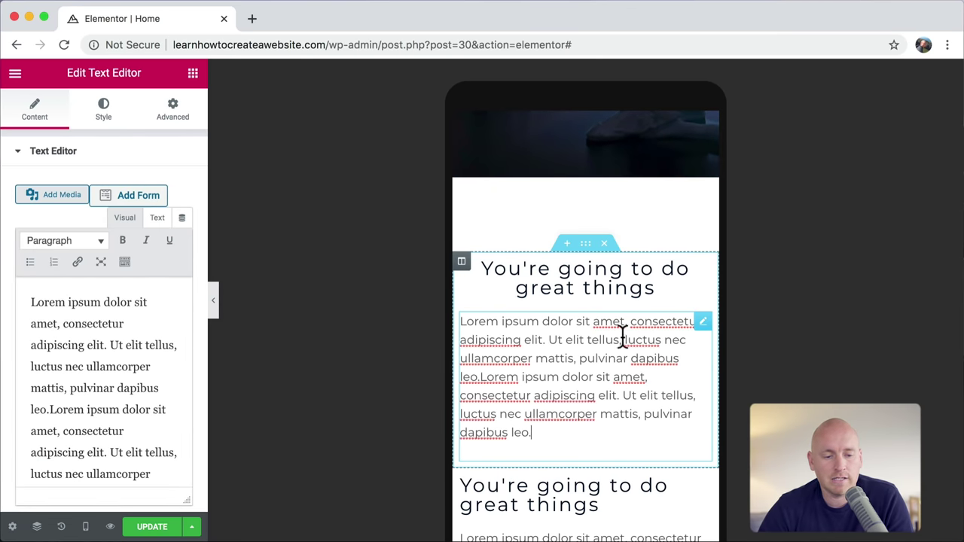
scroll(93, 344, "down", 2)
scroll(93, 344, "up", 2)
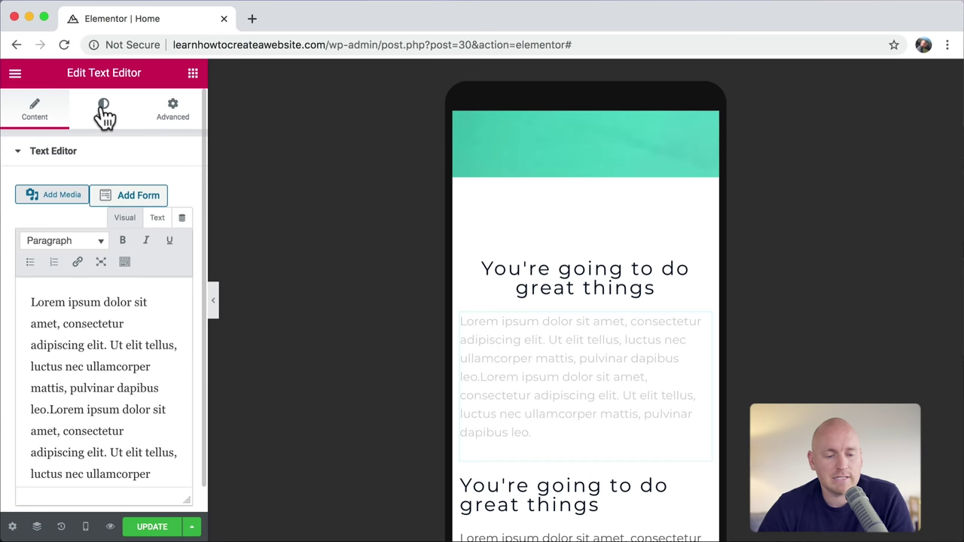
left_click(104, 115)
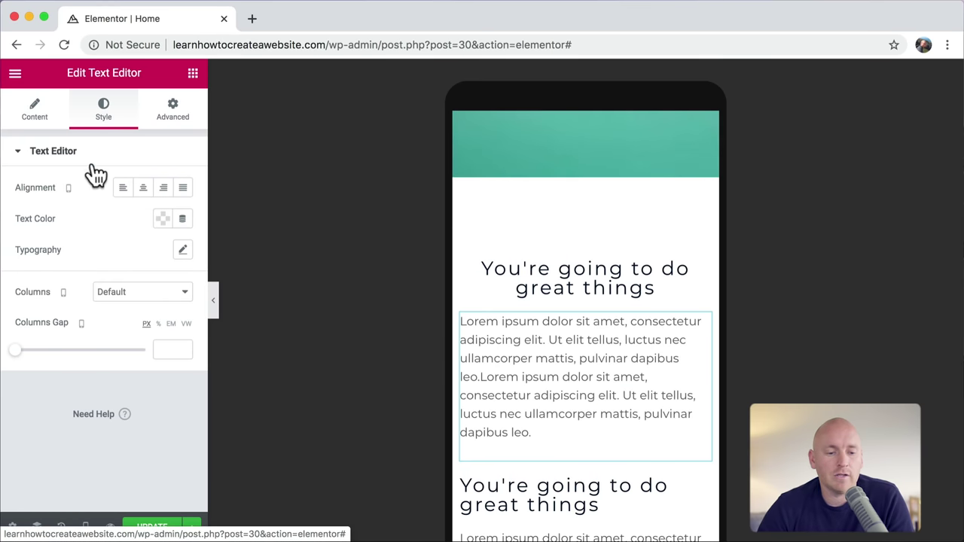
left_click(142, 190)
scroll(604, 307, "down", 3)
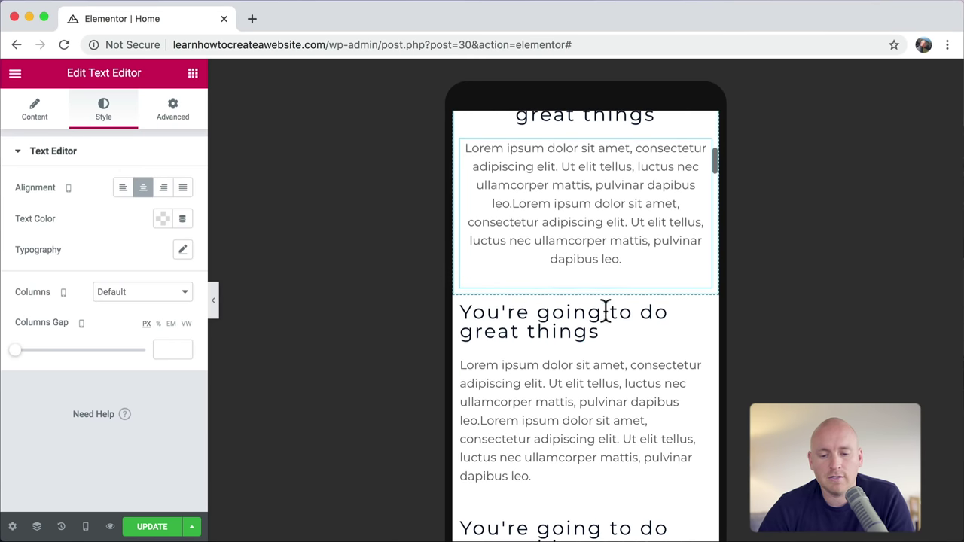
Step: Centre the second 'You're going to do great things' heading and its paragraph
left_click(701, 318)
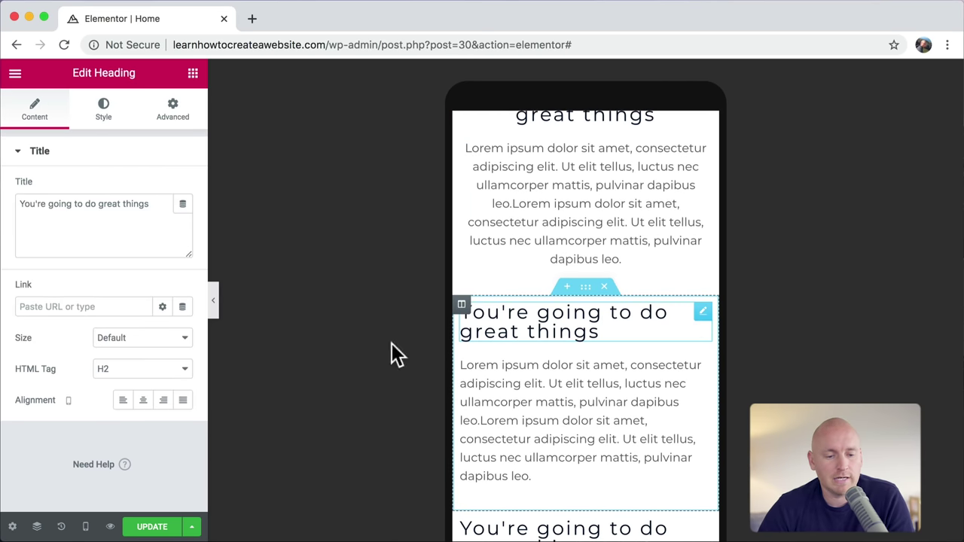
left_click(143, 400)
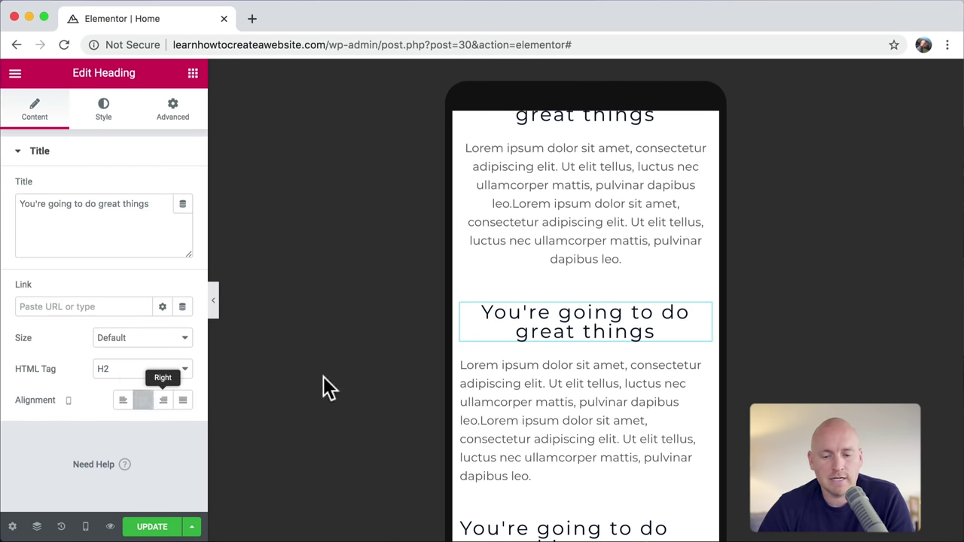
left_click(700, 368)
left_click(104, 121)
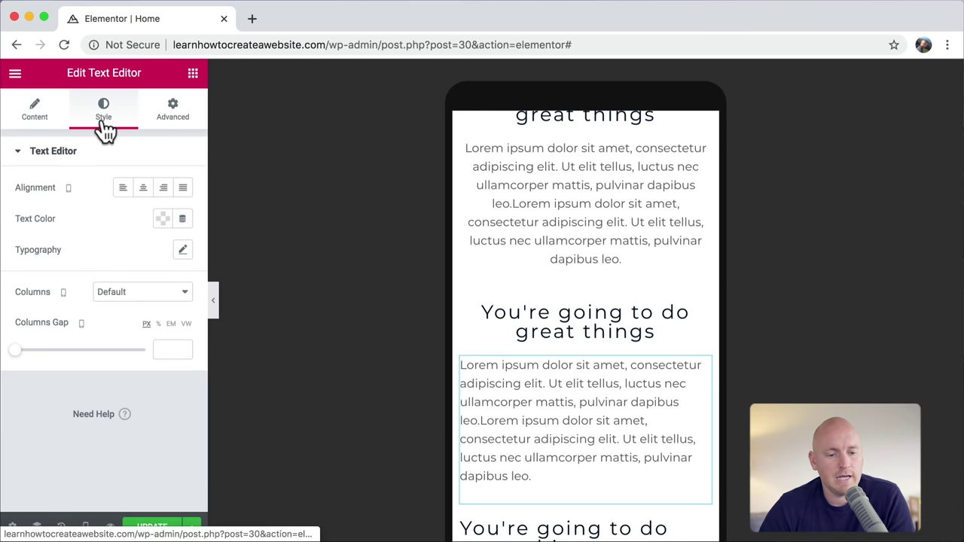
left_click(143, 187)
scroll(638, 331, "down", 5)
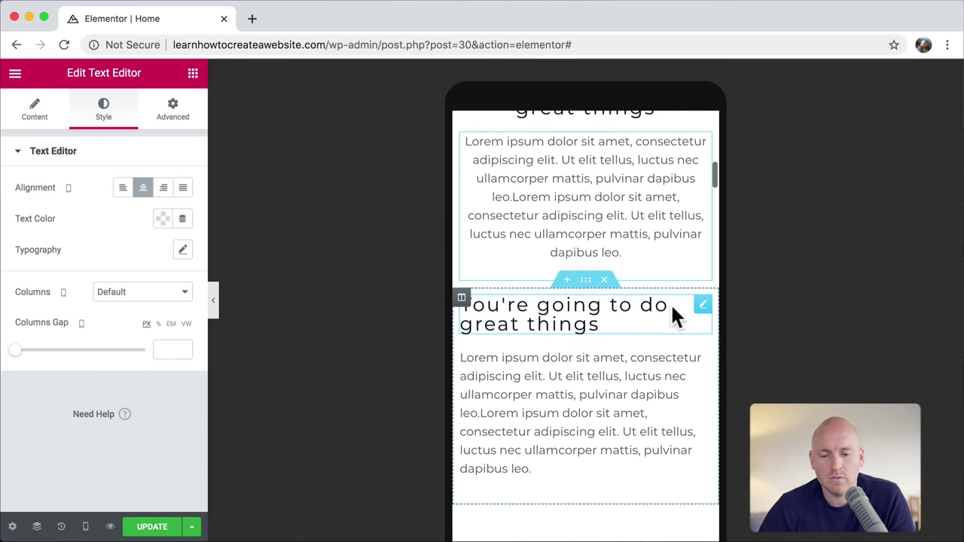
Step: Centre the third 'You're going to do great things' heading and its paragraph
left_click(701, 309)
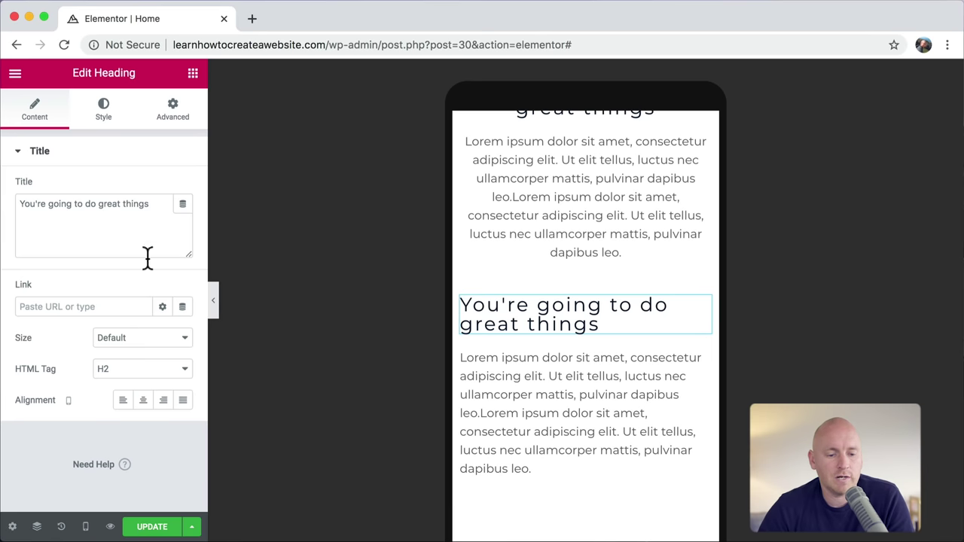
left_click(143, 407)
left_click(702, 359)
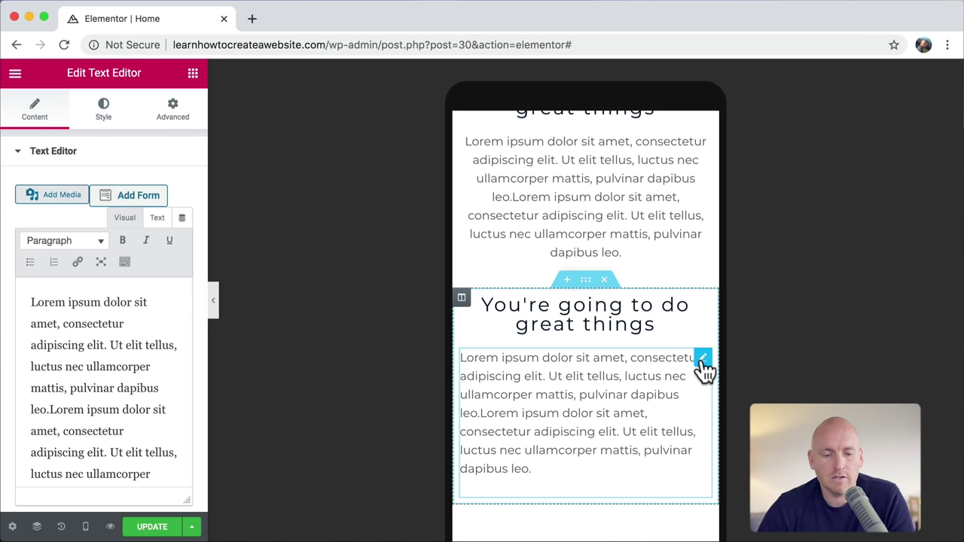
left_click(104, 113)
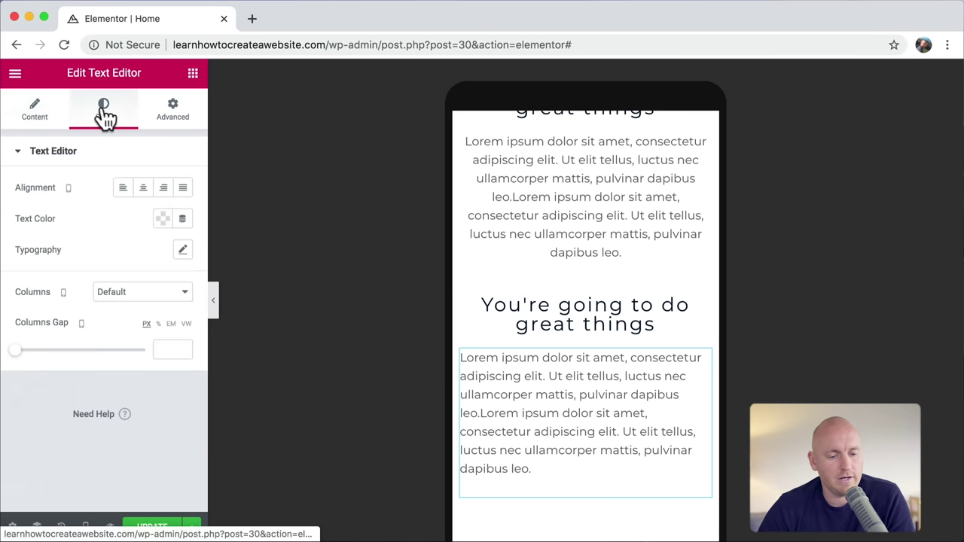
left_click(143, 188)
scroll(632, 333, "up", 4)
scroll(633, 333, "down", 5)
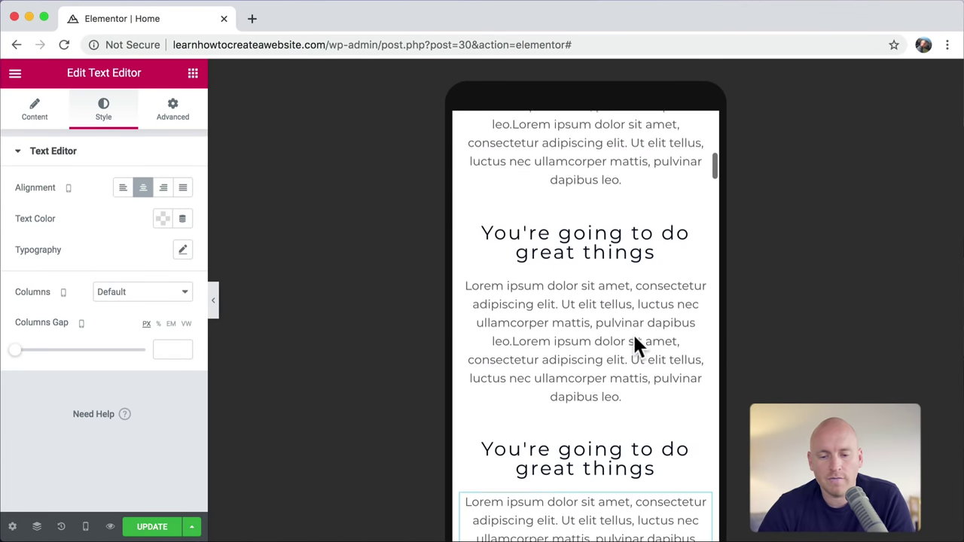
scroll(634, 337, "down", 3)
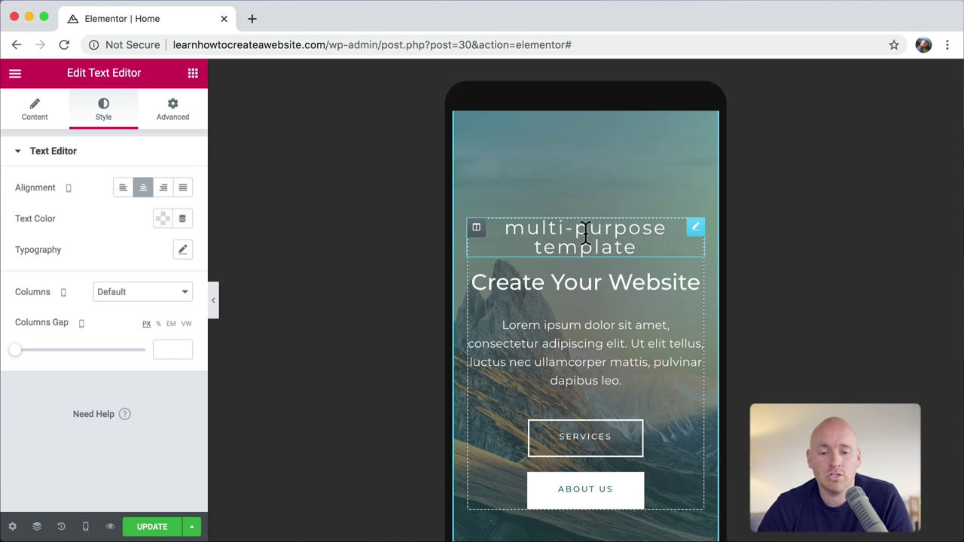
Step: Shrink the 'multi-purpose template' heading font to 16 px so it fits on one line
left_click(696, 229)
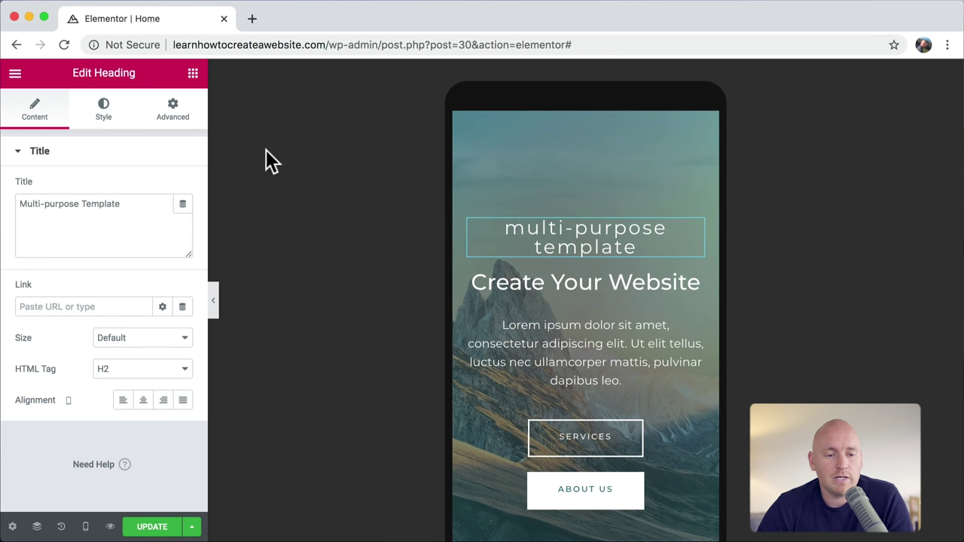
left_click(104, 113)
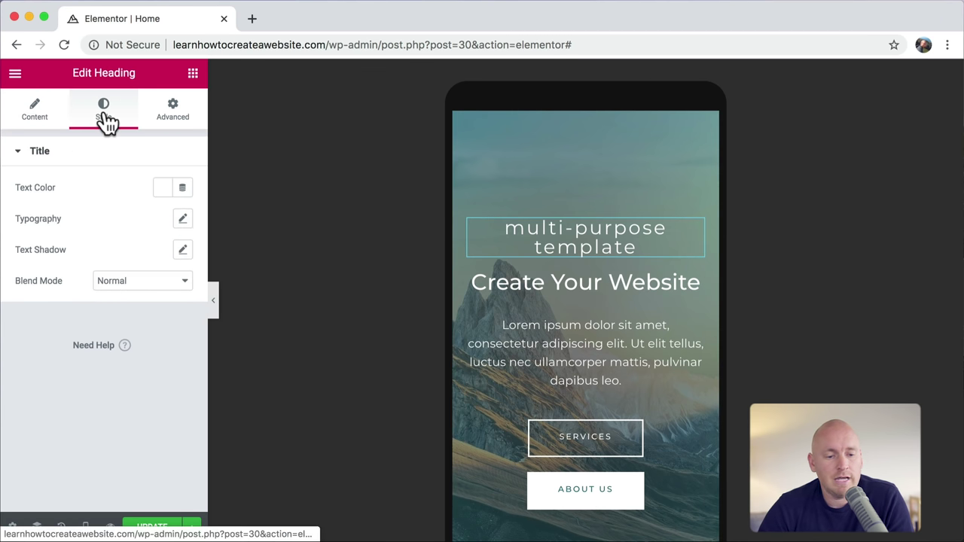
left_click(183, 220)
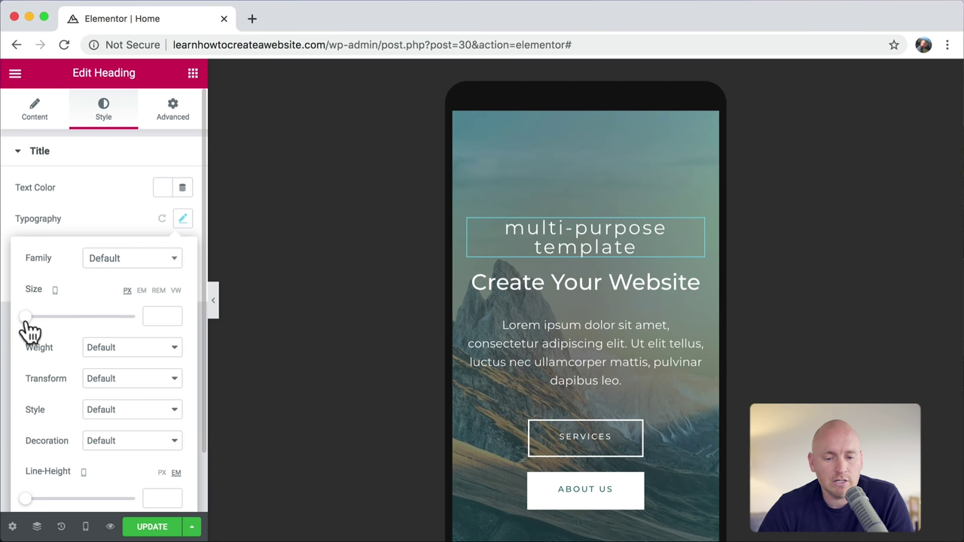
left_click_drag(27, 323, 34, 322)
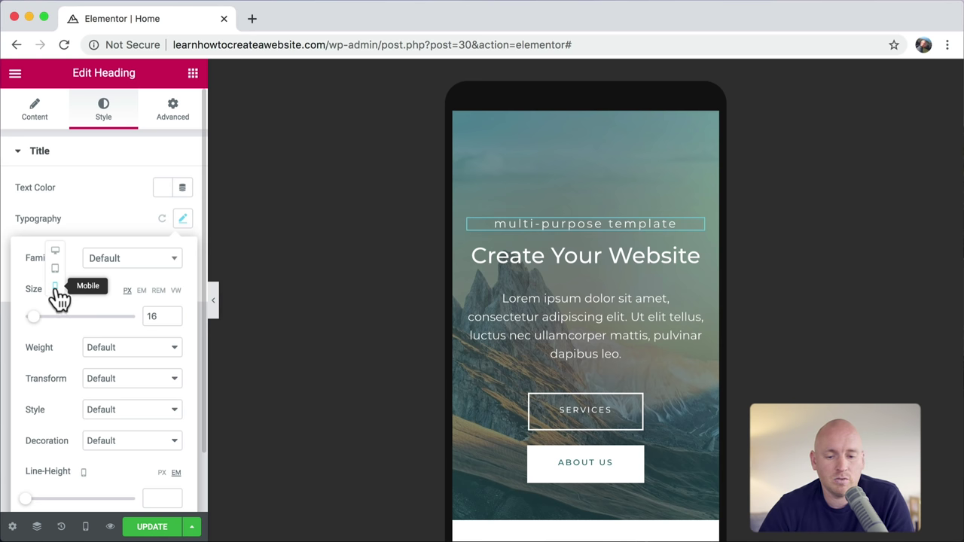
Step: Bring up the Background Position choices for the snowy lake section
scroll(579, 315, "down", 10)
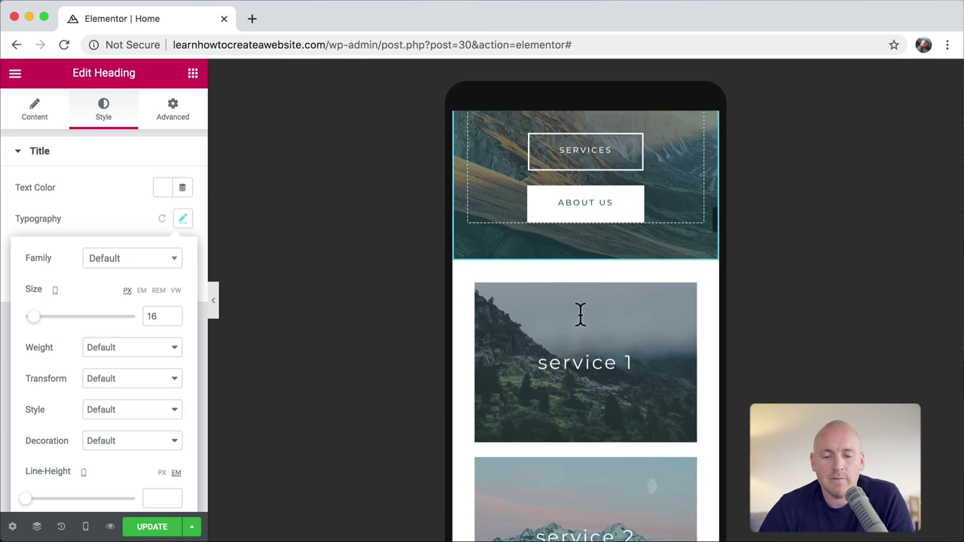
scroll(595, 294, "down", 5)
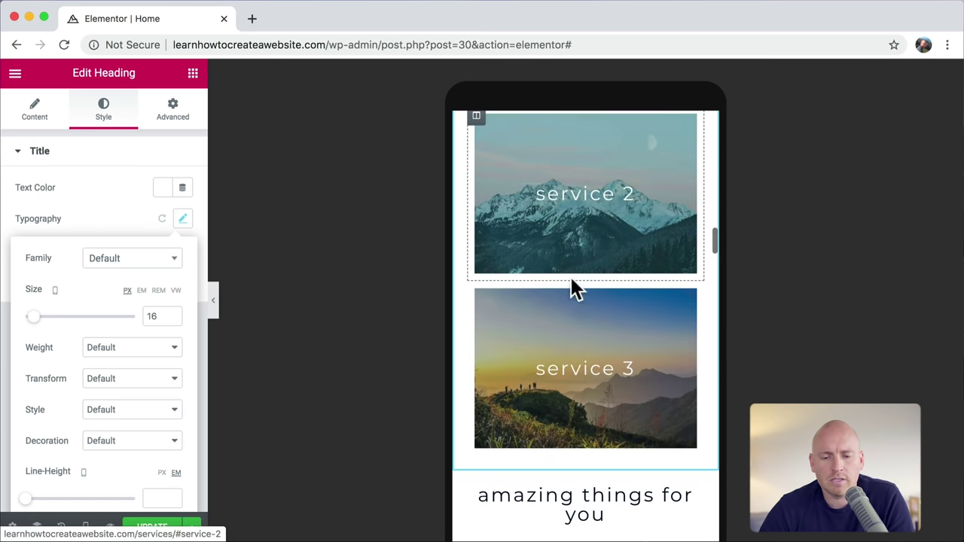
scroll(649, 339, "down", 10)
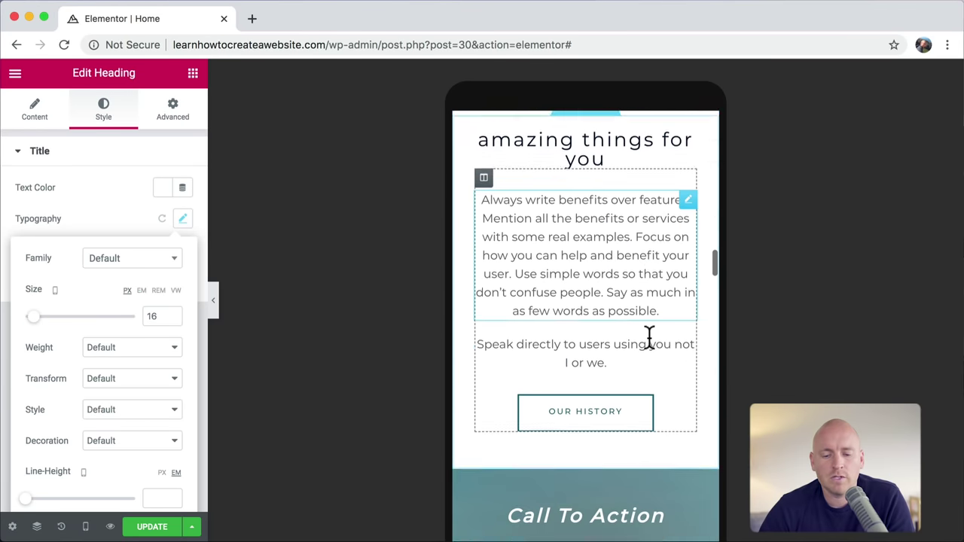
scroll(652, 350, "down", 10)
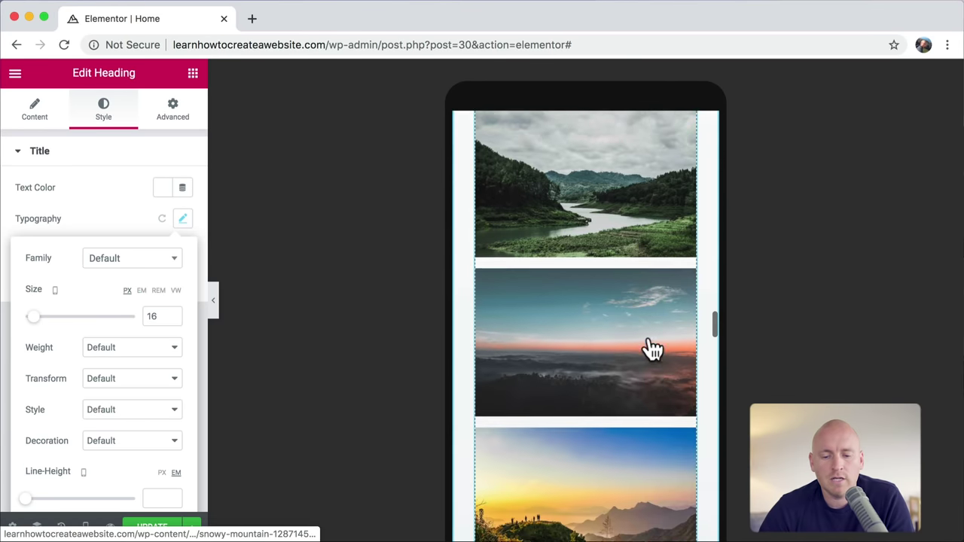
scroll(649, 339, "down", 4)
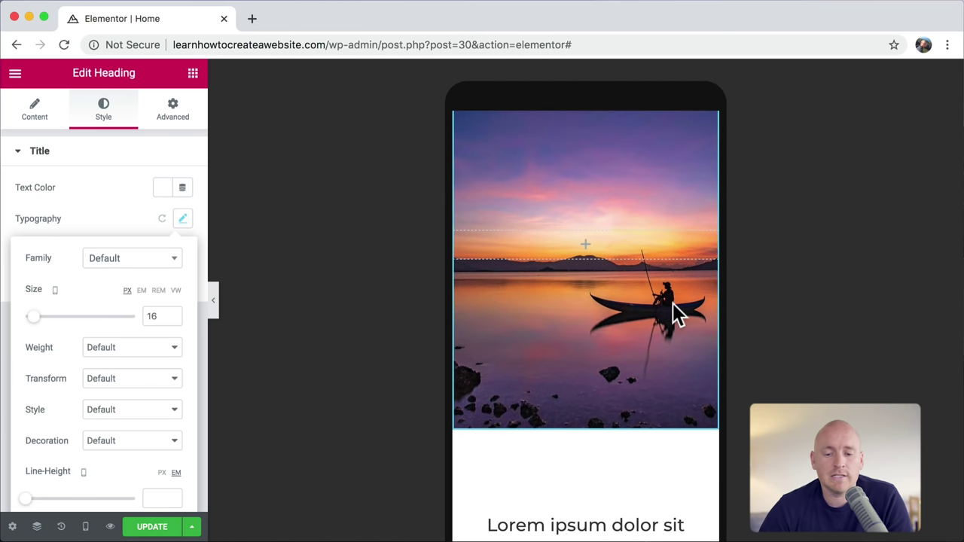
scroll(658, 311, "down", 5)
scroll(657, 309, "down", 8)
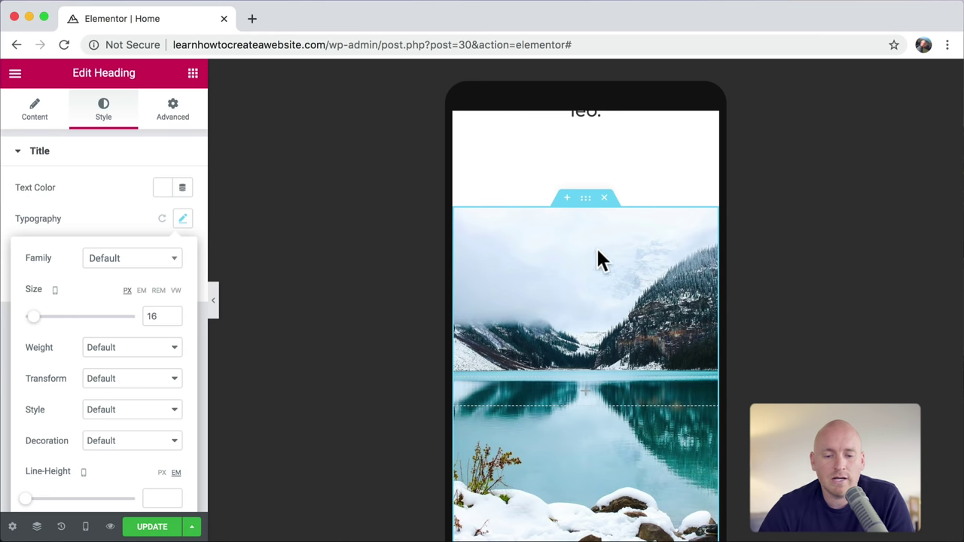
left_click(586, 198)
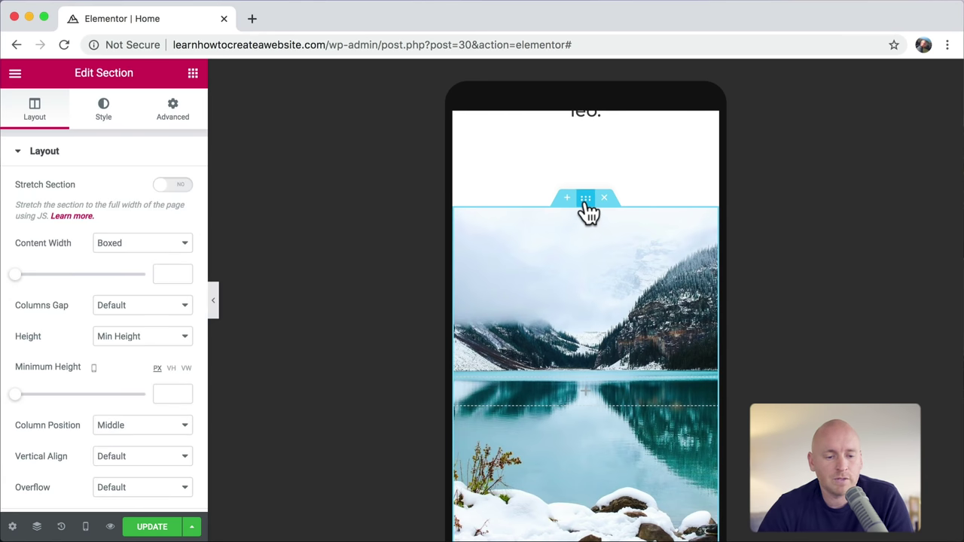
left_click(103, 117)
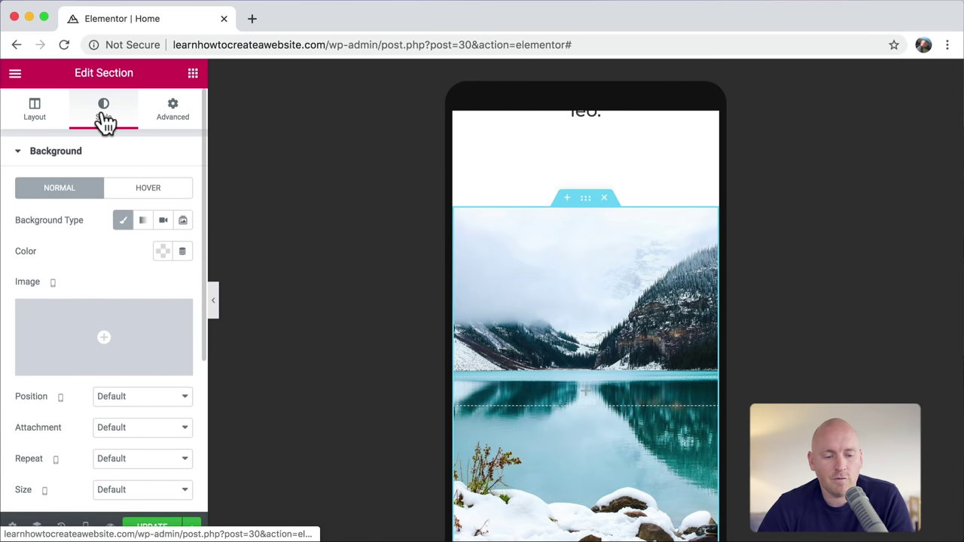
left_click(159, 400)
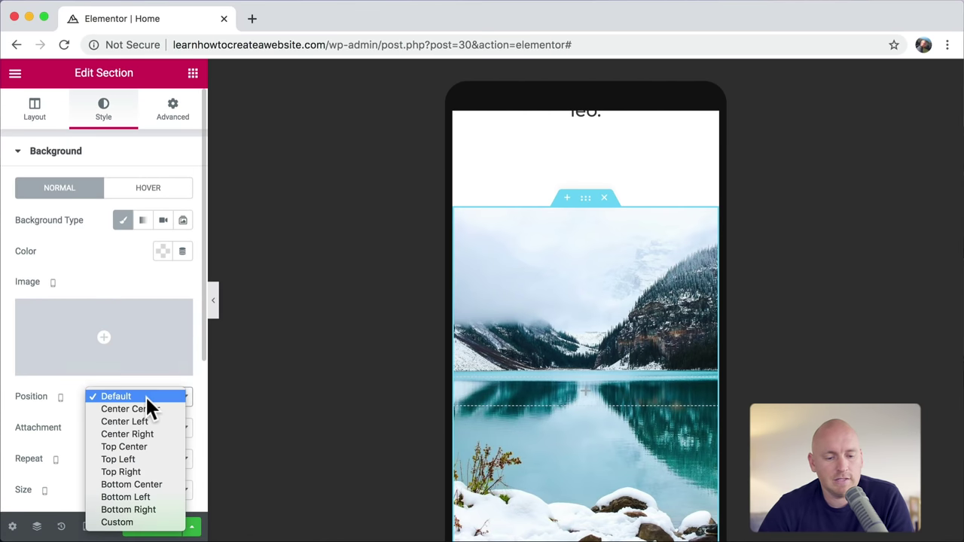
Step: Position the snowy lake background Center Right to keep the hiker in frame, then review the sections below
left_click(146, 433)
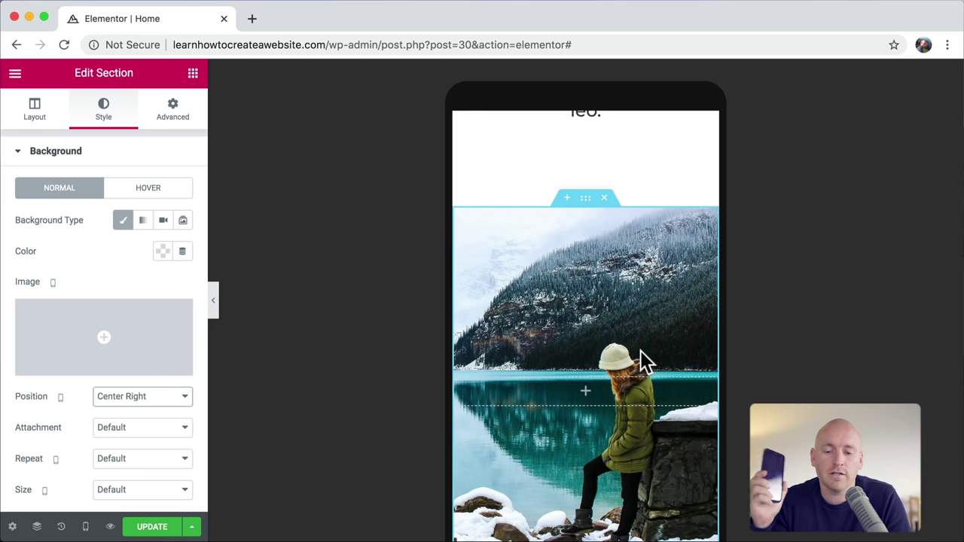
scroll(640, 354, "down", 10)
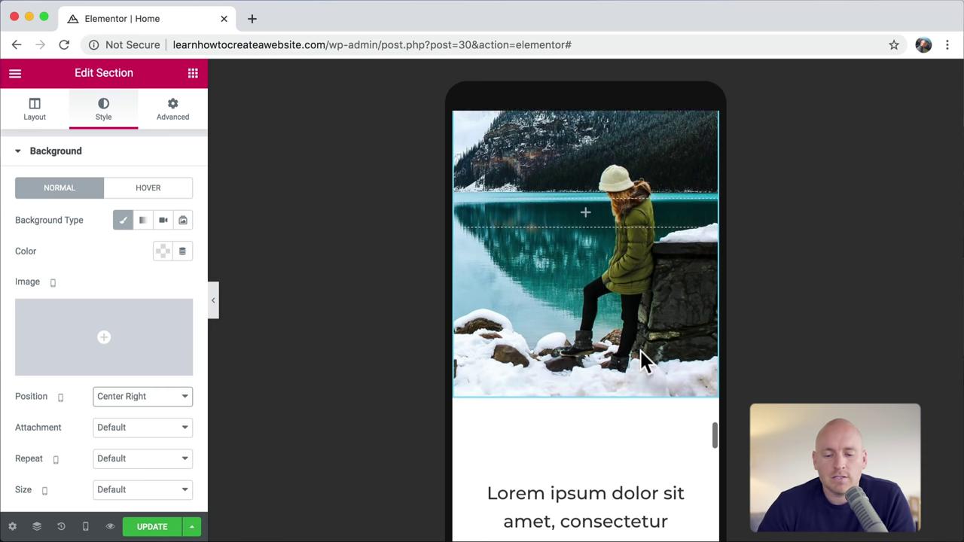
scroll(639, 348, "down", 5)
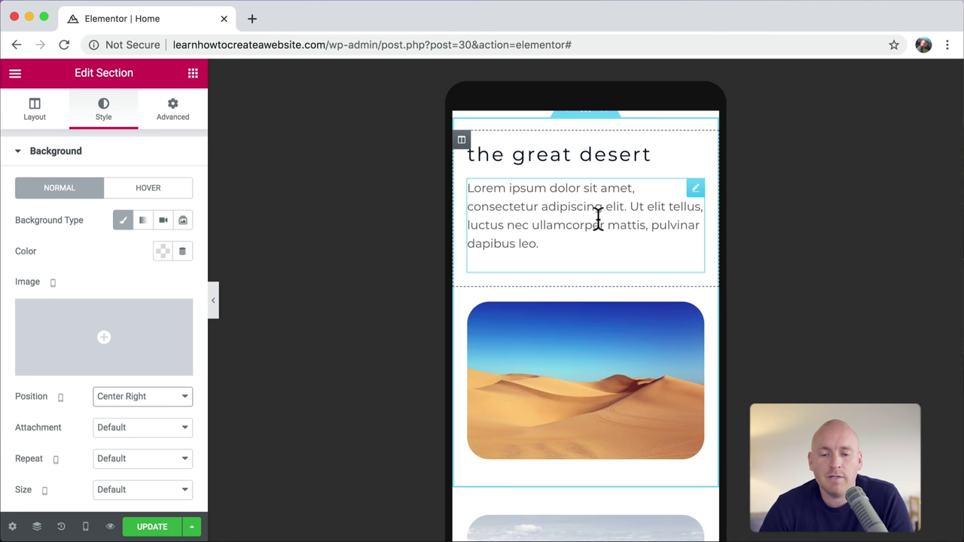
scroll(607, 339, "down", 3)
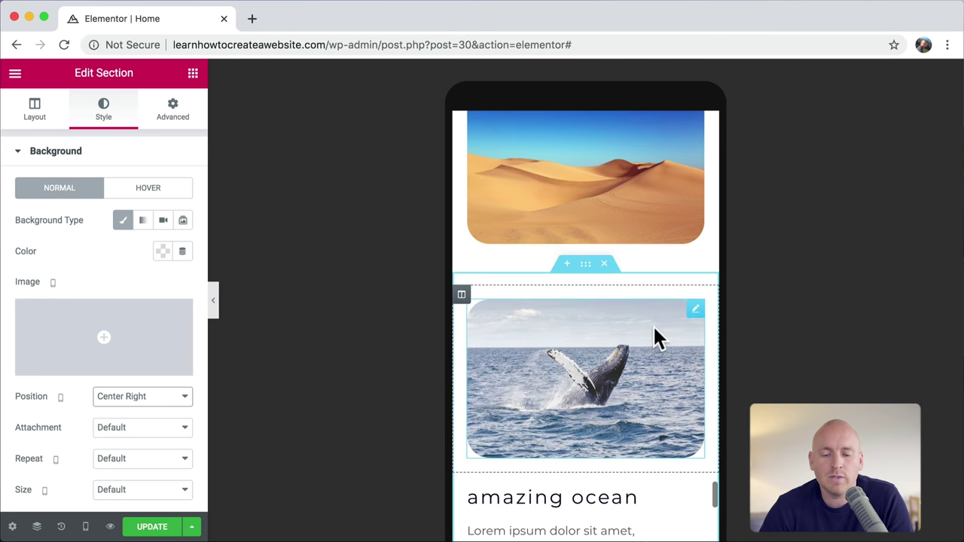
scroll(656, 331, "down", 2)
scroll(606, 278, "down", 3)
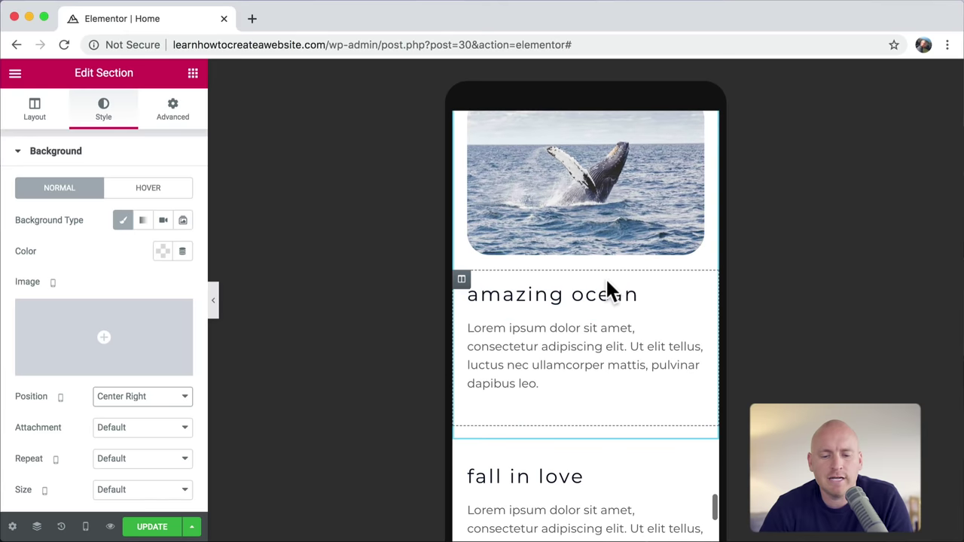
scroll(569, 342, "down", 6)
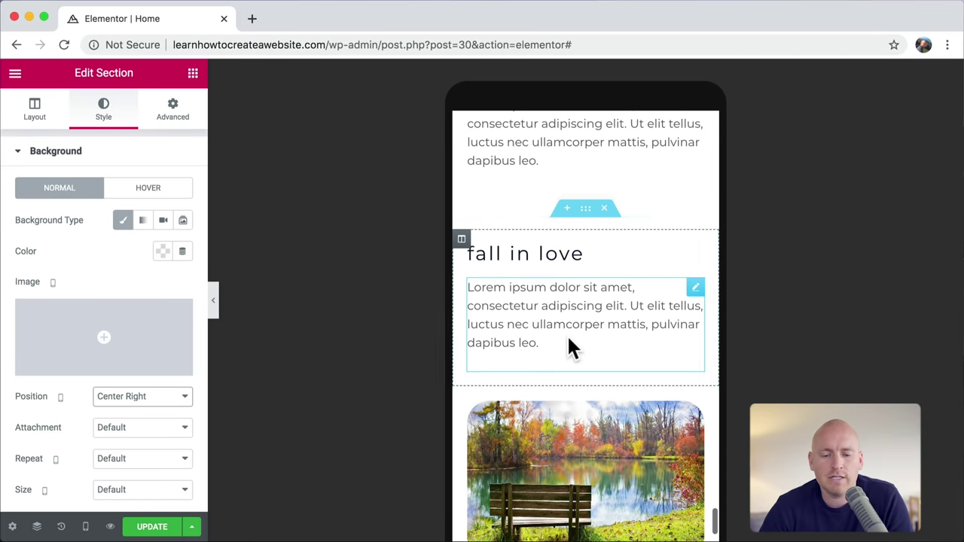
scroll(555, 319, "up", 6)
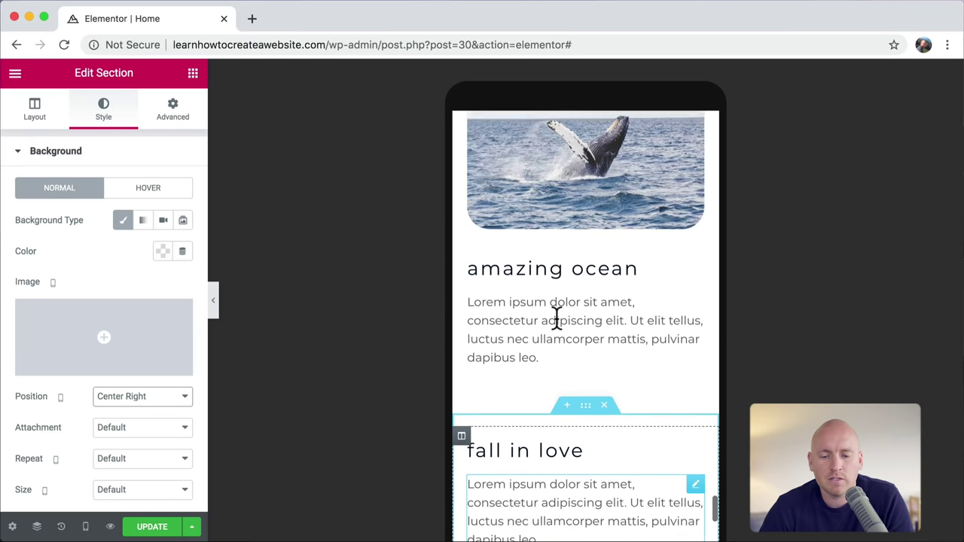
scroll(606, 283, "up", 4)
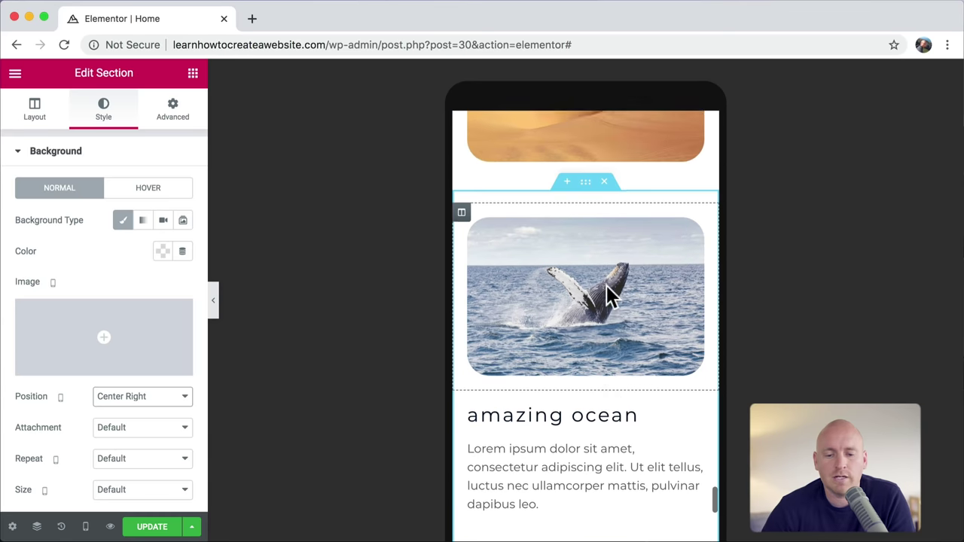
Step: Turn on Reverse Columns (Mobile) for the whale section so its text sits above the image
left_click(587, 215)
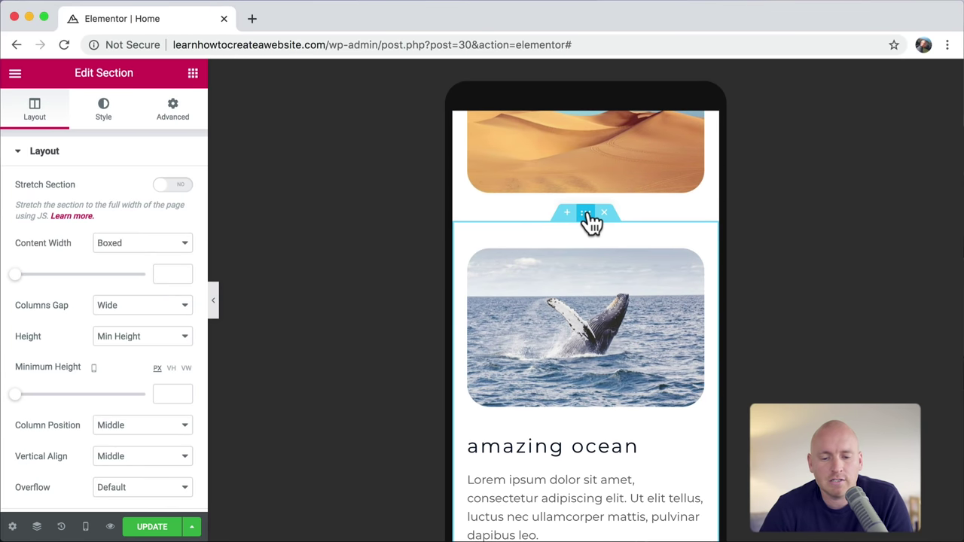
left_click(174, 113)
scroll(159, 257, "down", 3)
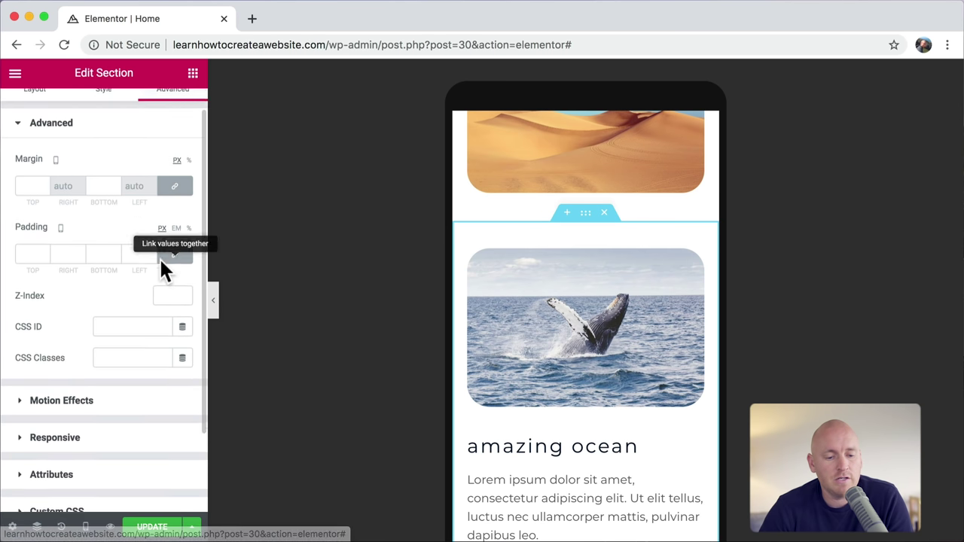
left_click(103, 364)
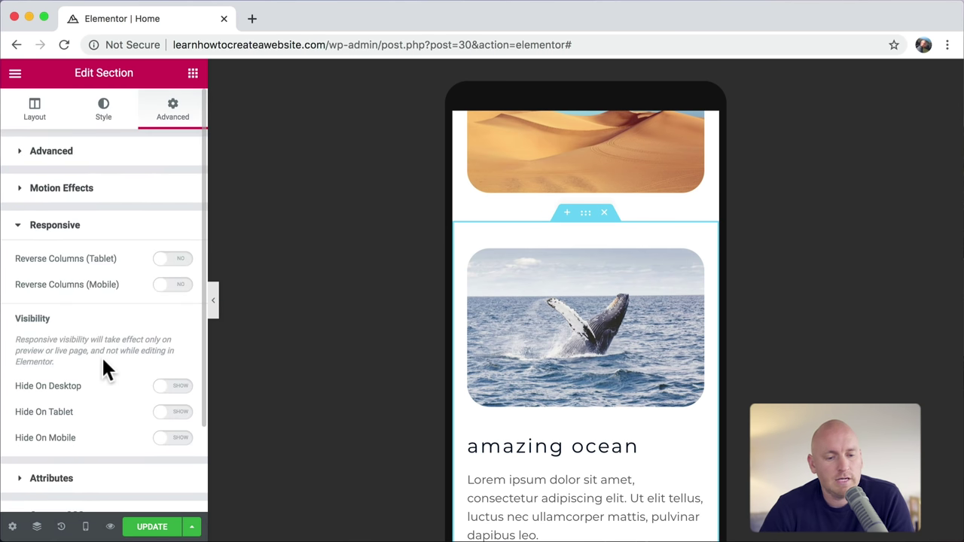
left_click(172, 295)
scroll(649, 301, "down", 5)
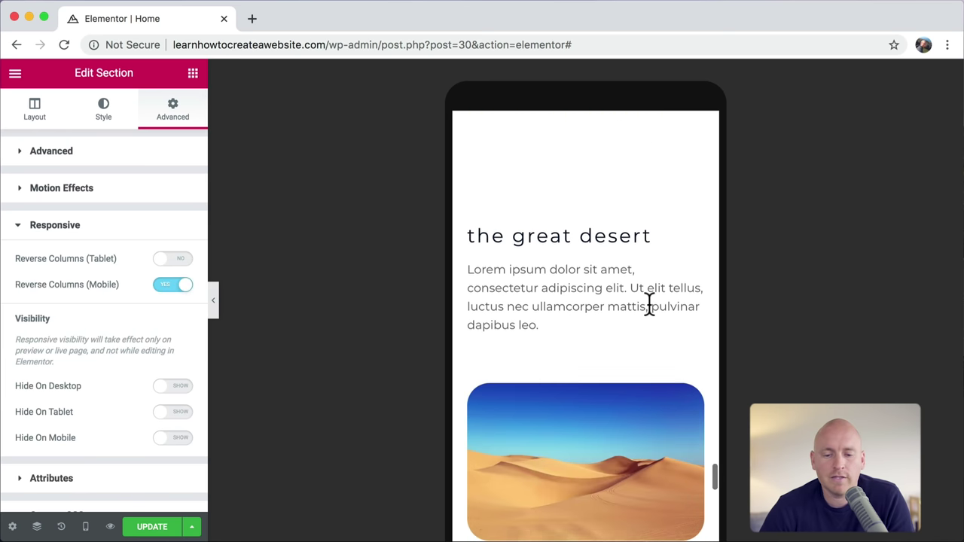
scroll(602, 342, "down", 6)
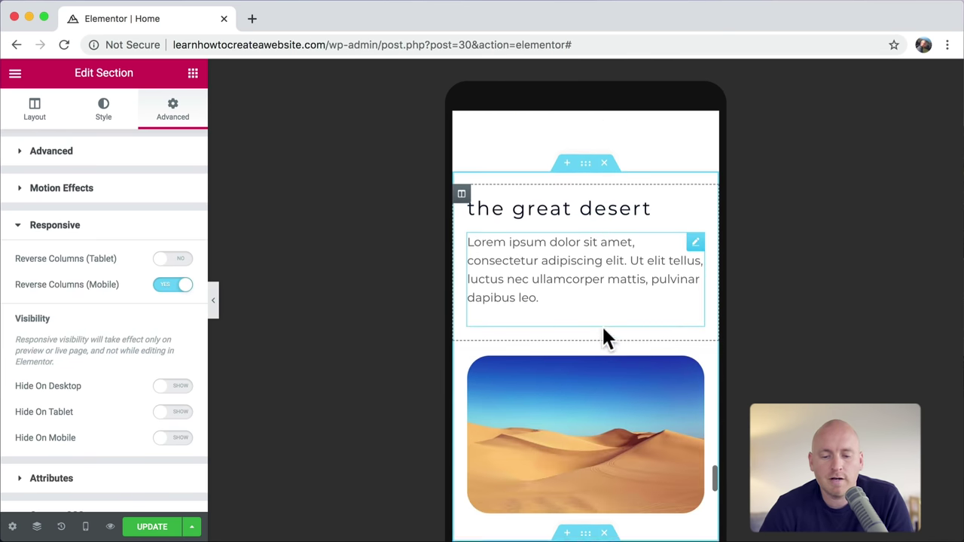
scroll(587, 354, "down", 6)
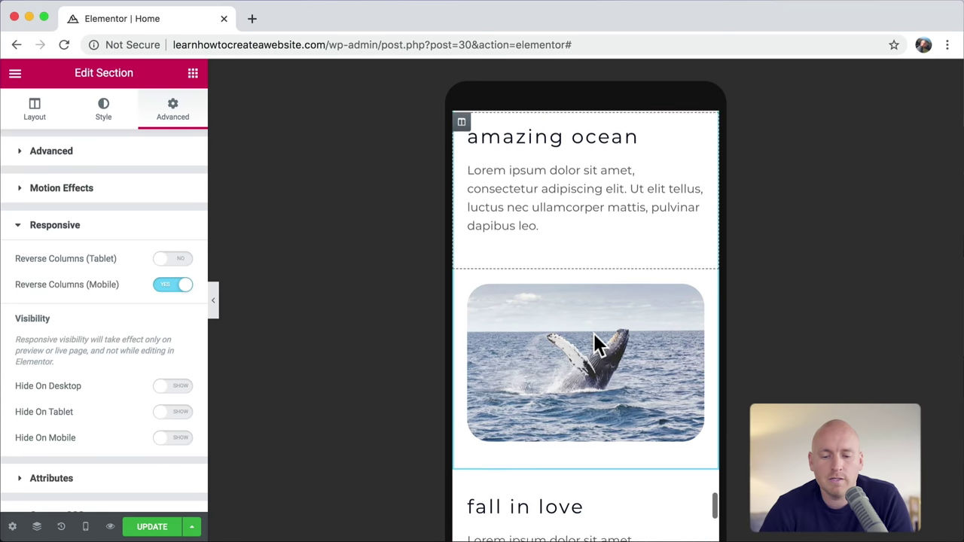
scroll(577, 299, "down", 8)
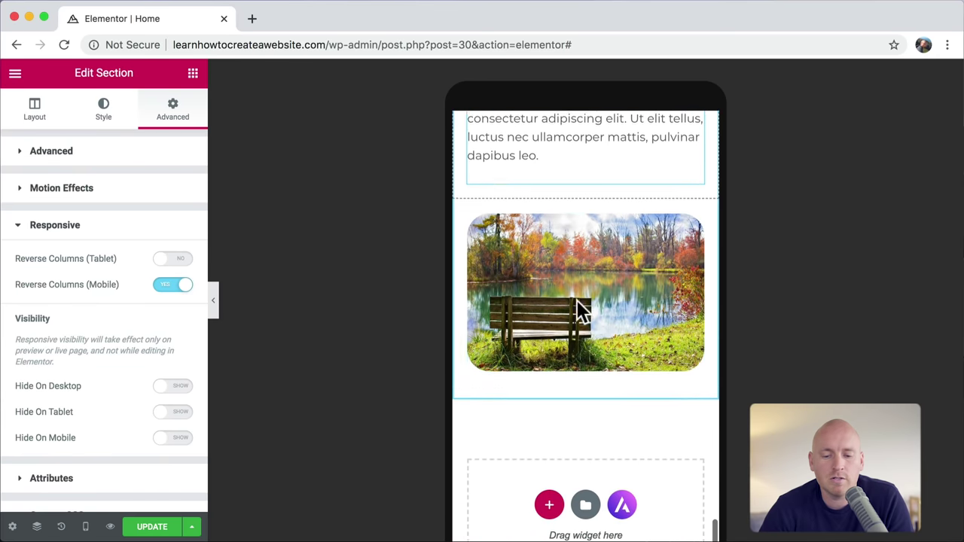
scroll(601, 297, "down", 3)
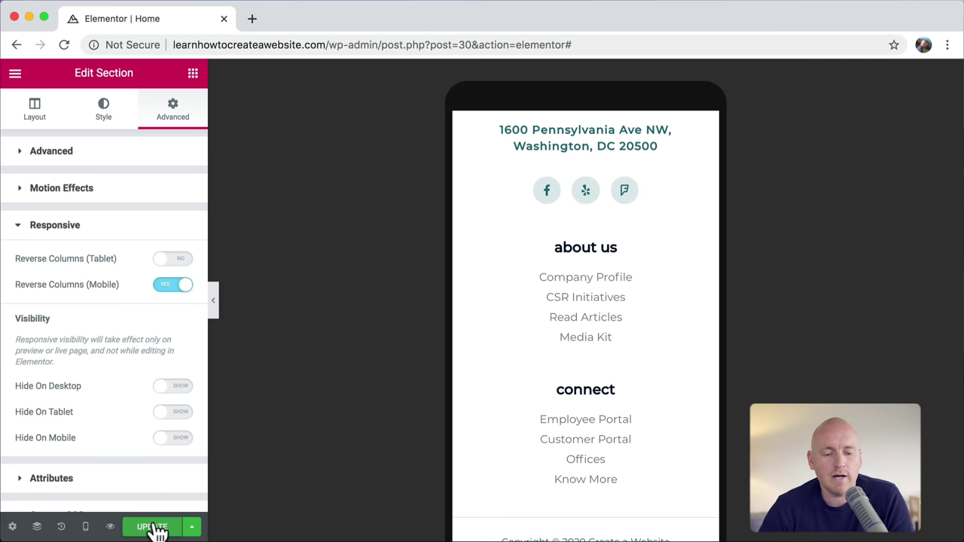
Step: Switch the editor preview back to desktop width and scroll through the homepage
left_click(86, 528)
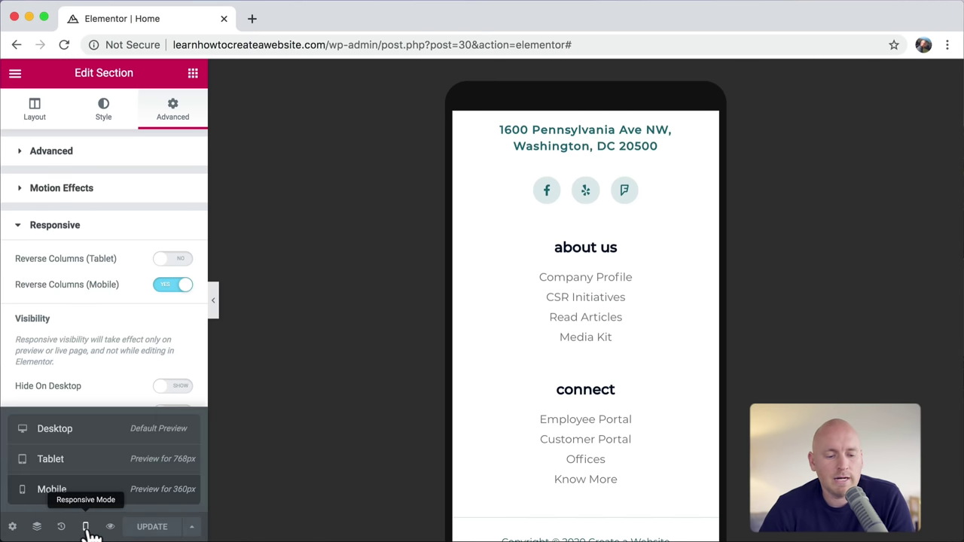
left_click(102, 438)
scroll(273, 361, "up", 15)
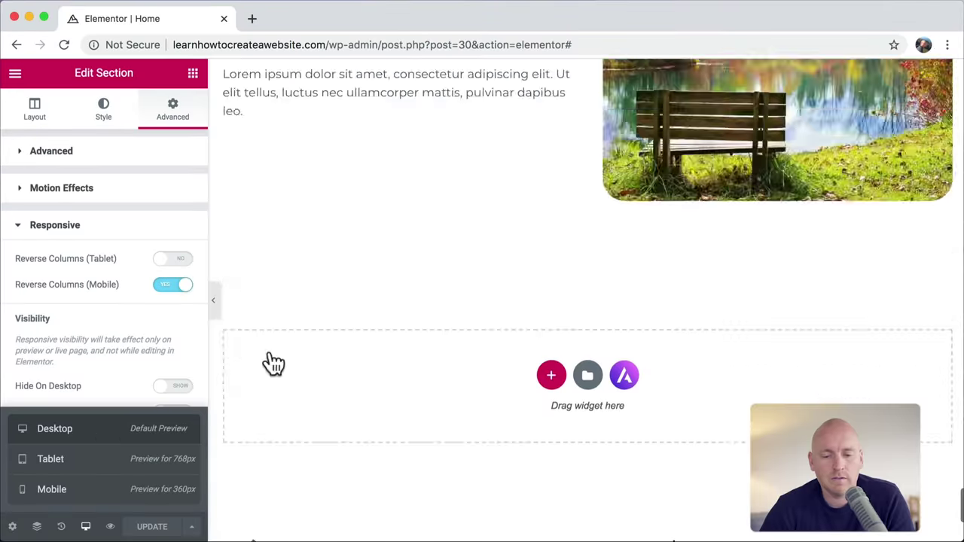
scroll(635, 247, "up", 8)
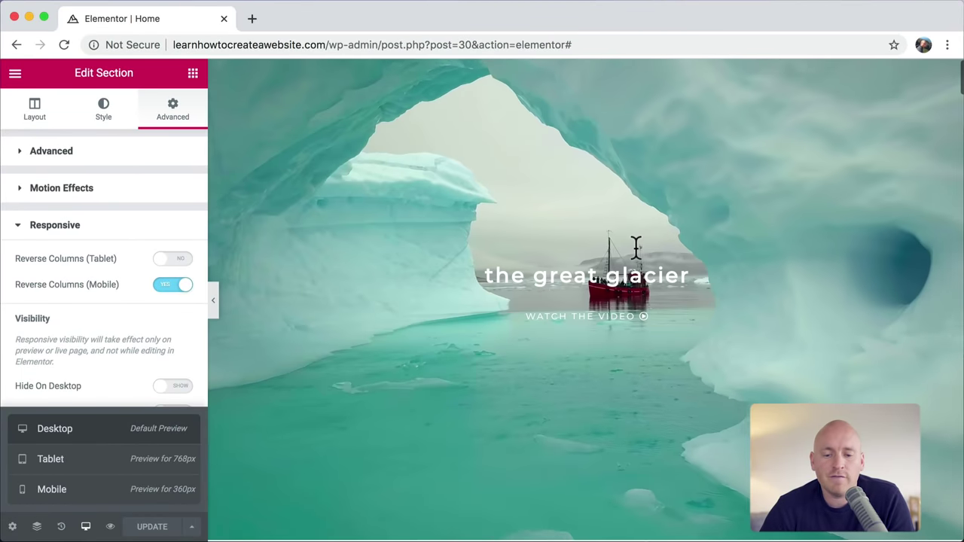
scroll(635, 248, "down", 7)
scroll(636, 249, "down", 4)
scroll(633, 240, "up", 3)
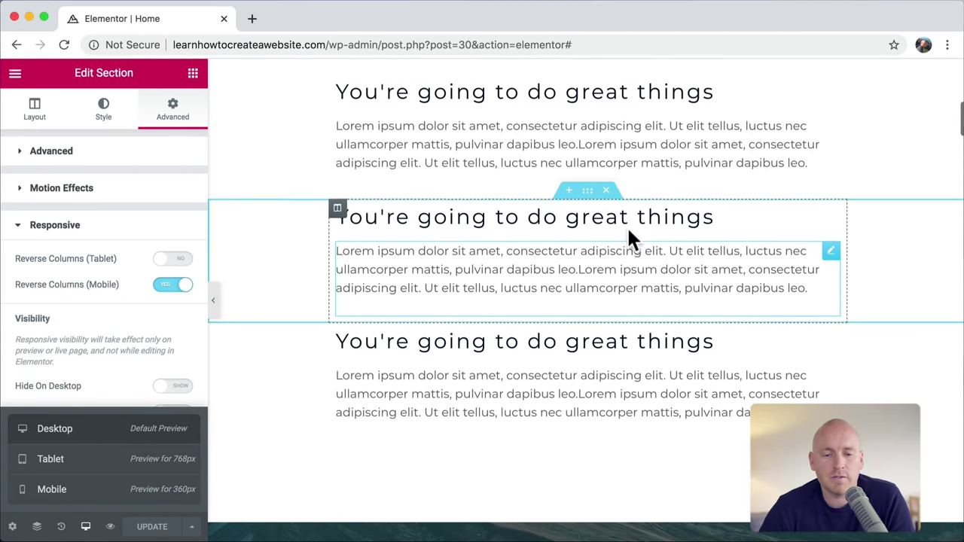
scroll(555, 233, "down", 20)
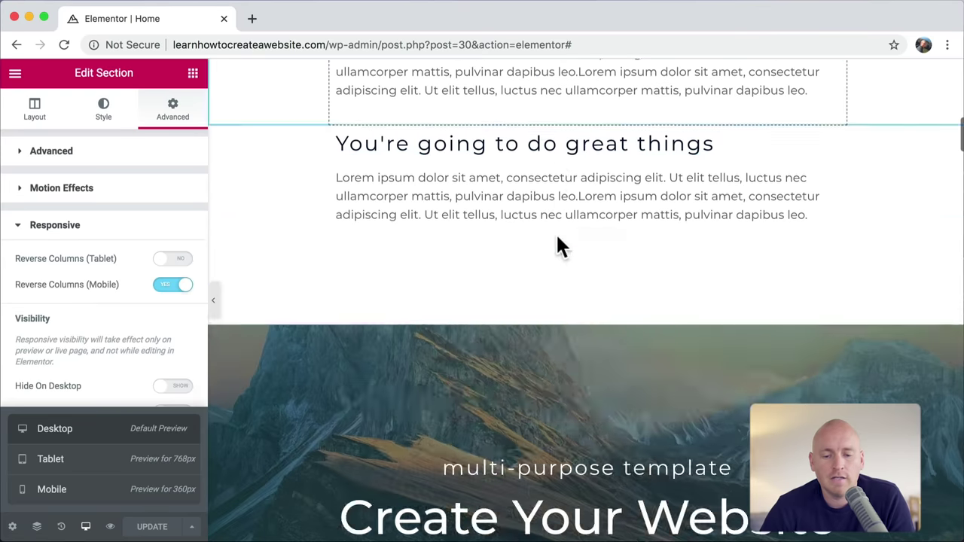
scroll(557, 235, "down", 20)
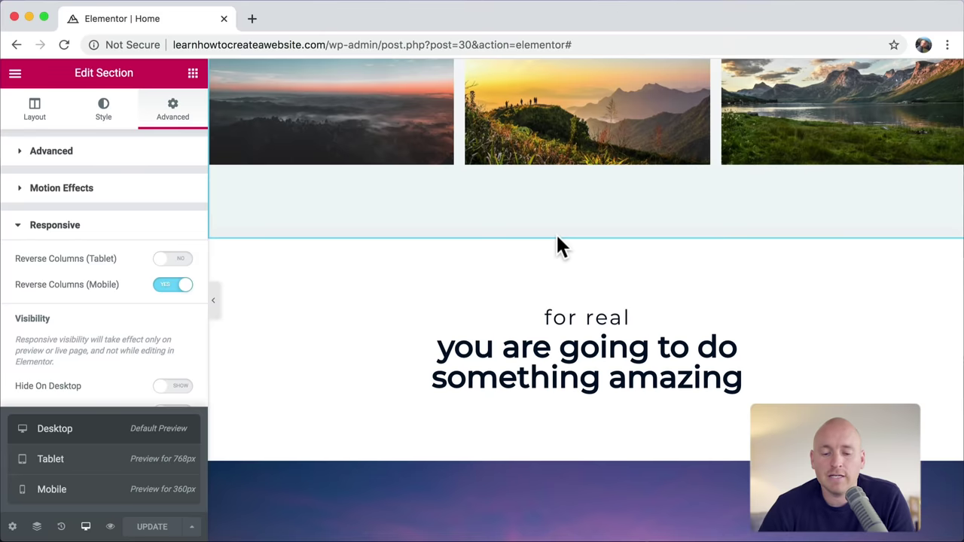
scroll(557, 240, "down", 15)
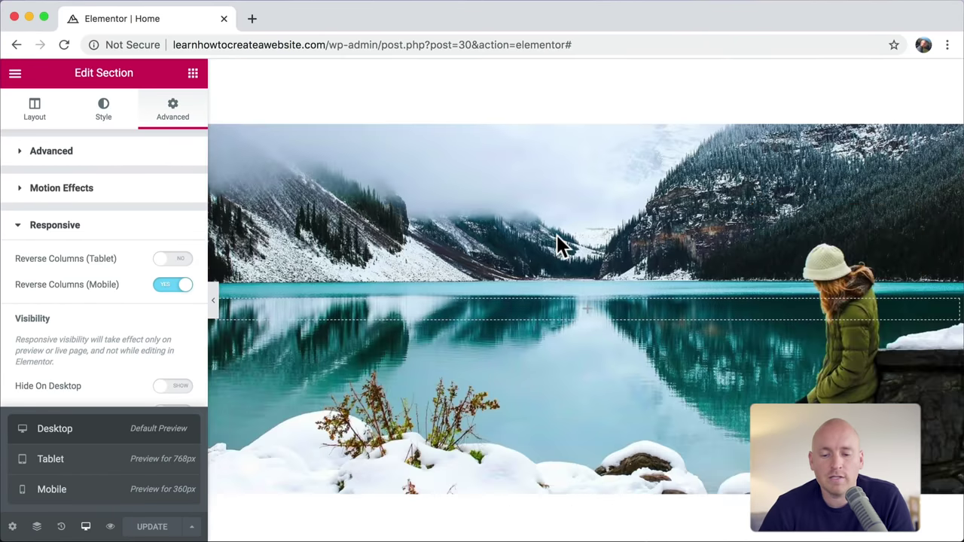
scroll(557, 242, "down", 15)
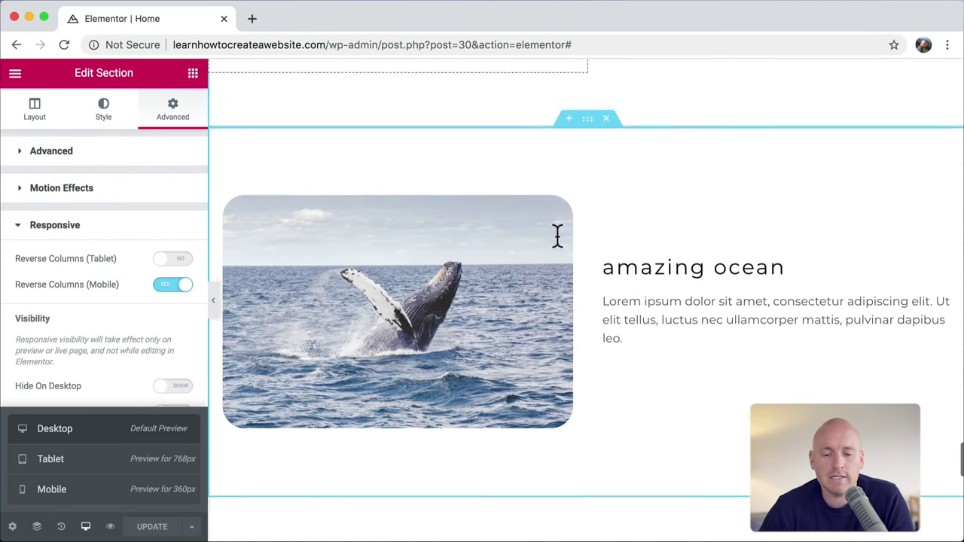
scroll(557, 239, "up", 20)
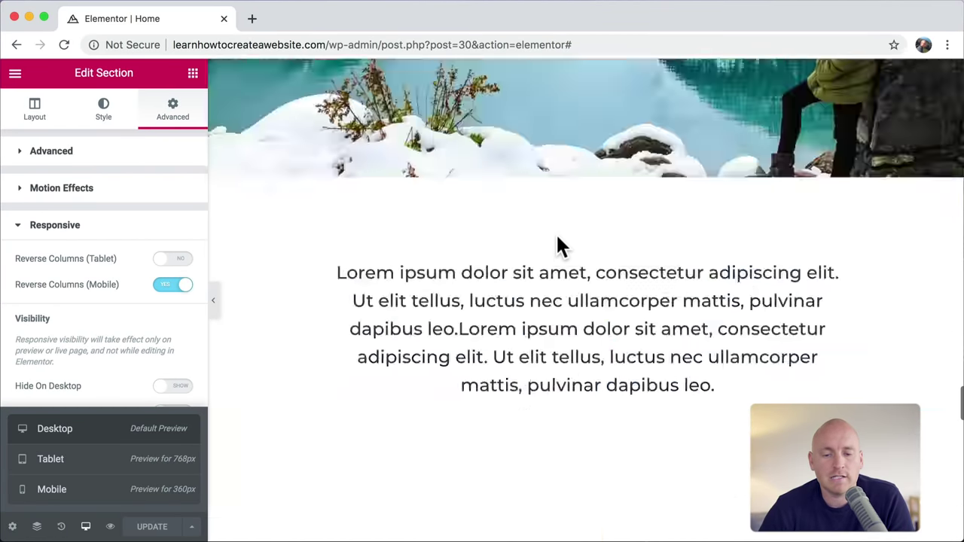
scroll(557, 243, "up", 10)
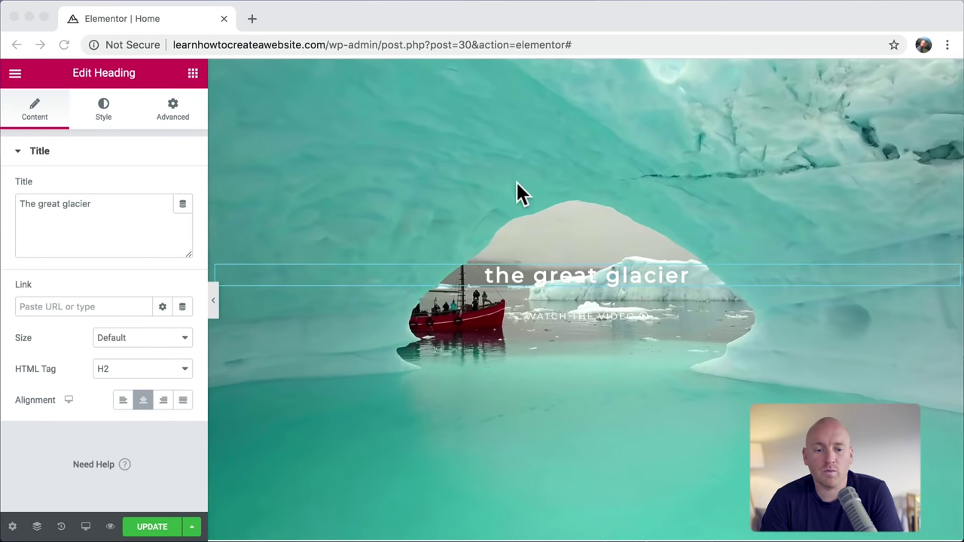
Step: Update the page, load the live homepage without preview parameters, and test its menu at phone width
left_click(182, 525)
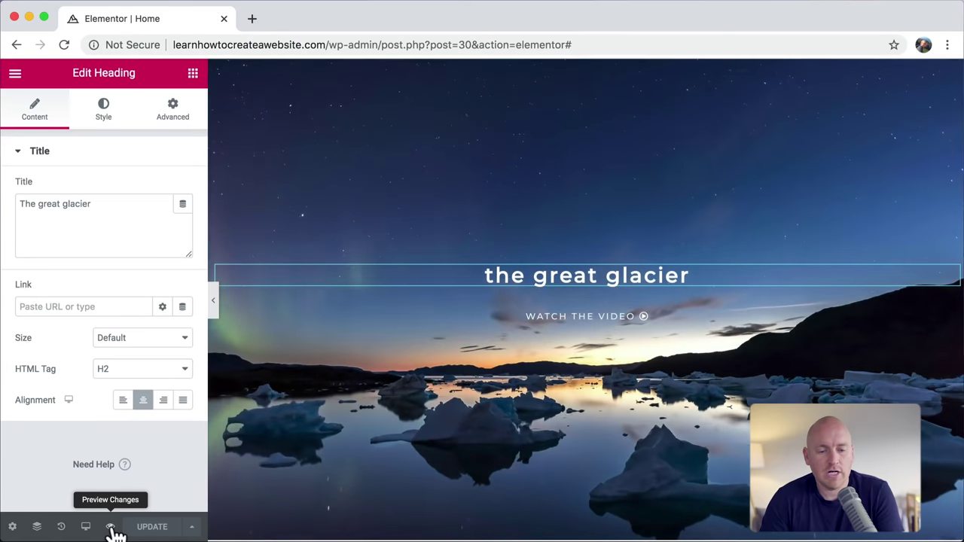
left_click(110, 528)
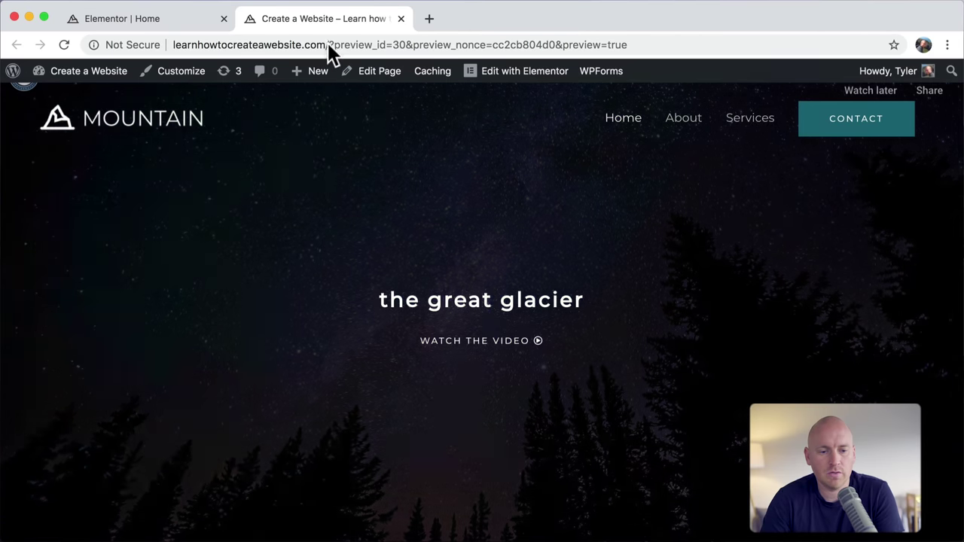
left_click_drag(328, 44, 628, 45)
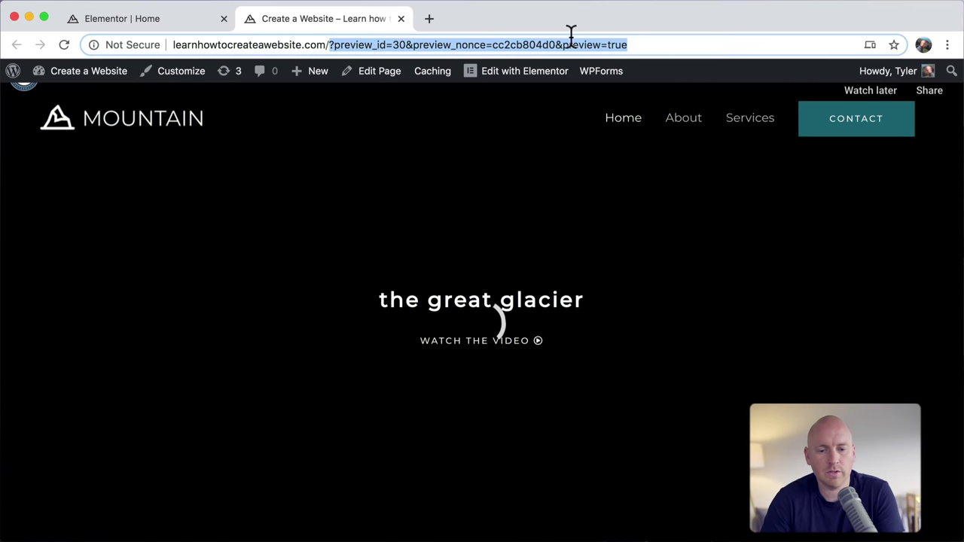
key("BackSpace")
key("Return")
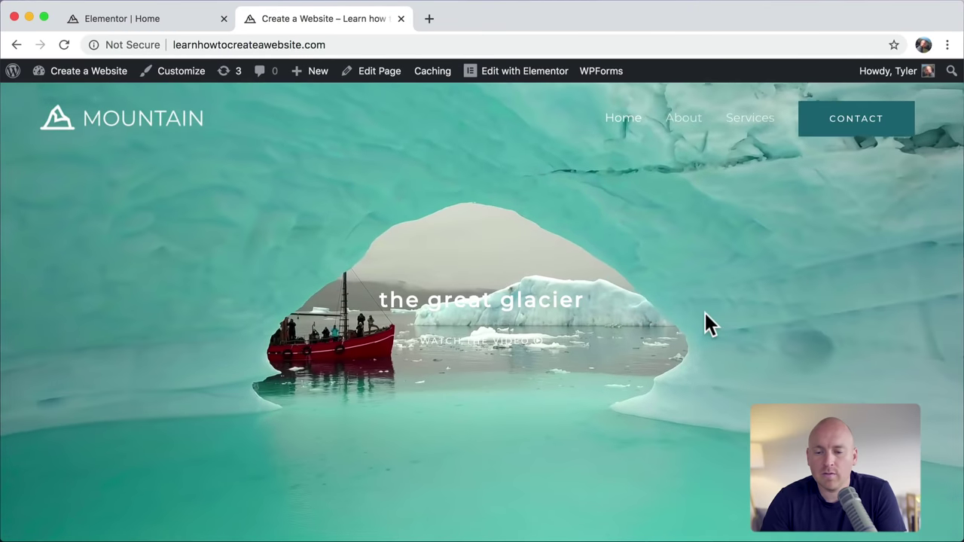
left_click_drag(960, 251, 131, 261)
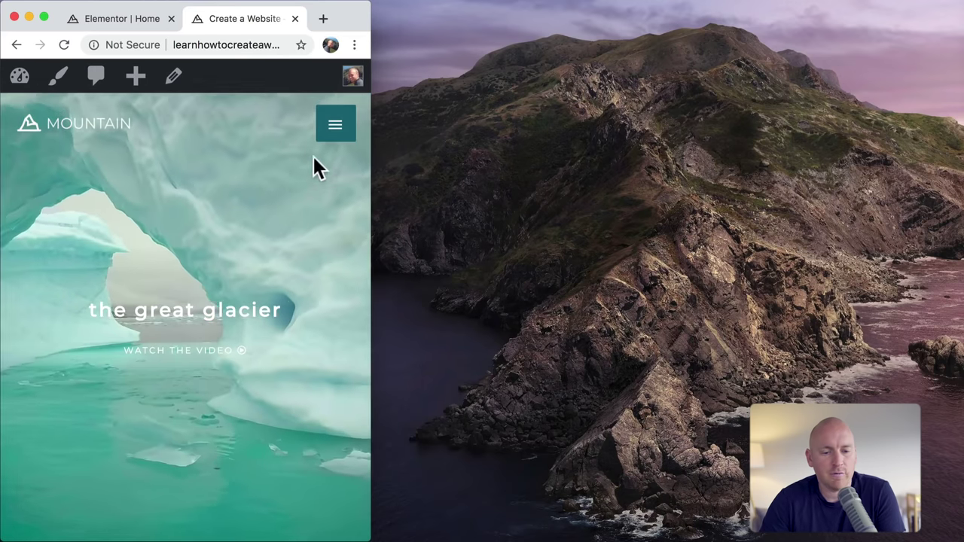
left_click(335, 131)
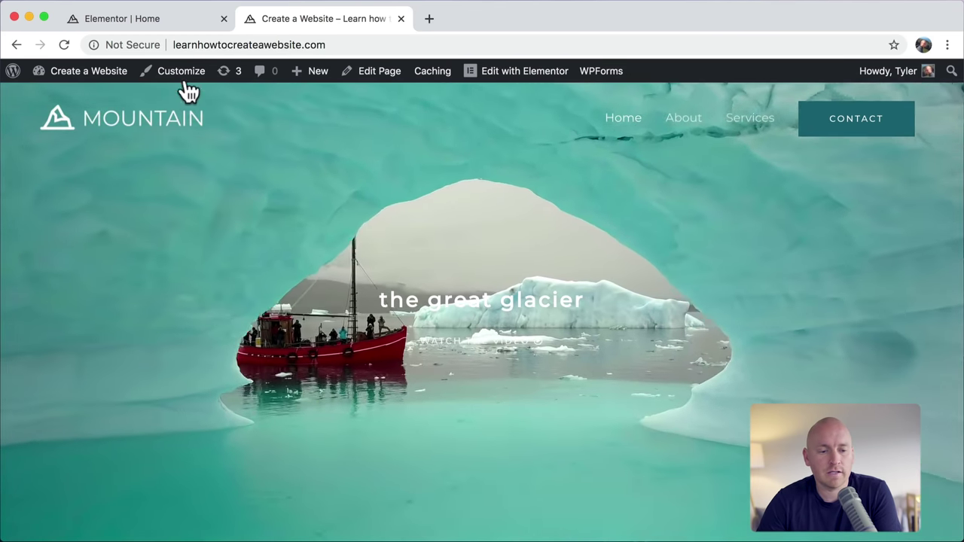
Step: Open the Customizer's Header > Transparent Header menu colour settings
left_click(179, 73)
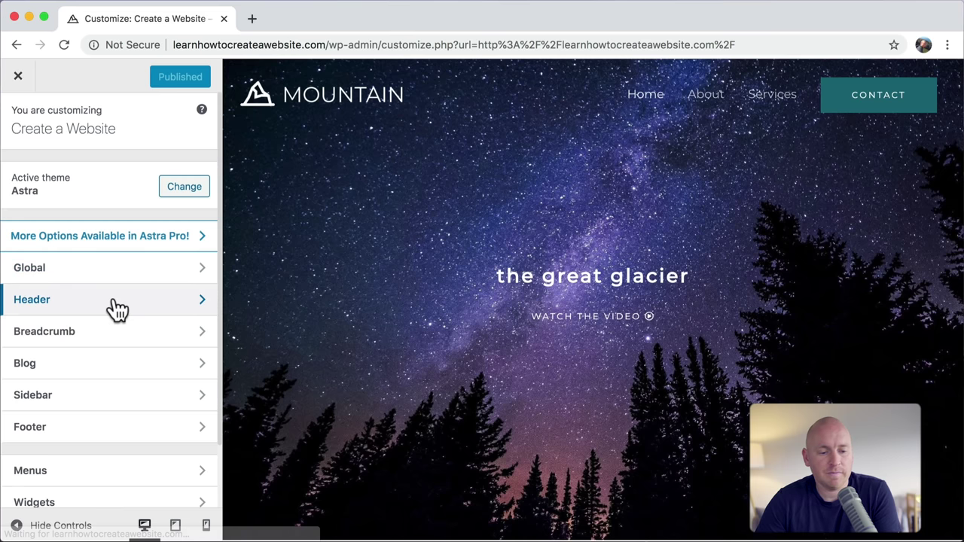
left_click(117, 307)
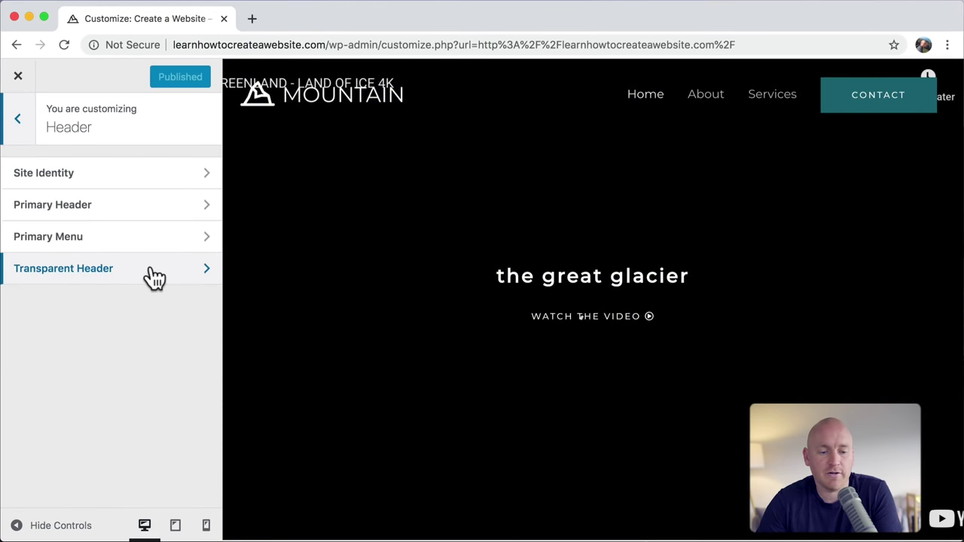
left_click(154, 277)
scroll(154, 277, "down", 3)
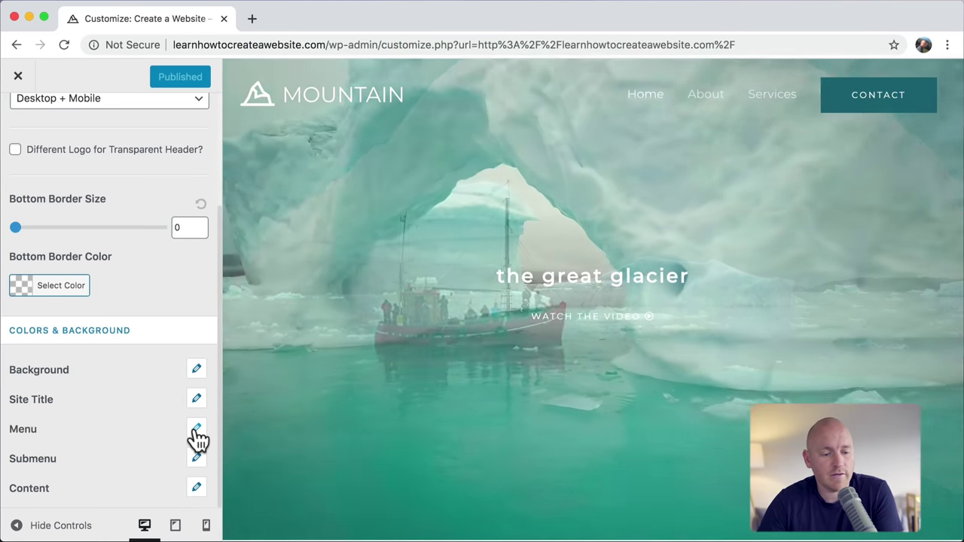
left_click(196, 430)
scroll(196, 436, "down", 3)
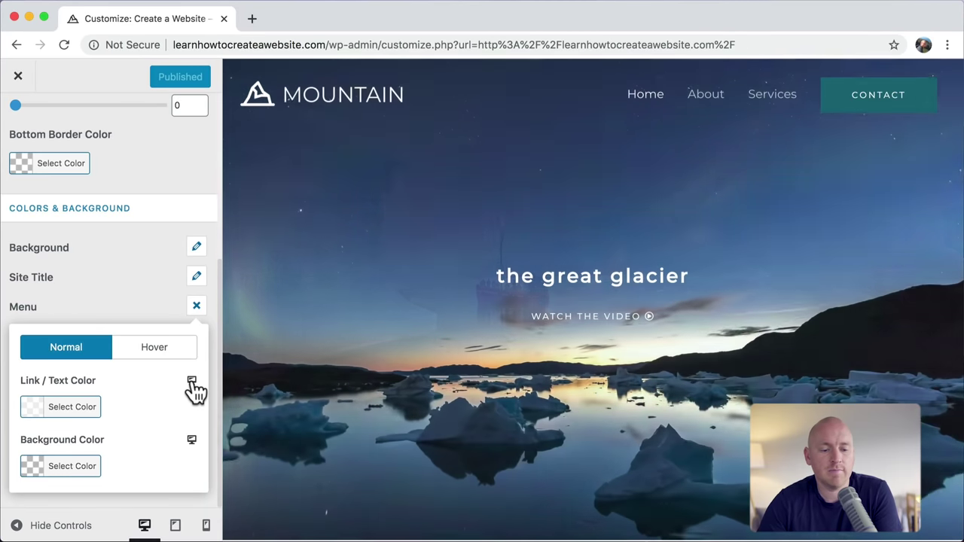
Step: In mobile preview, set the transparent header's menu hover link colour to #2b2b2b and close the Customizer
left_click(192, 382)
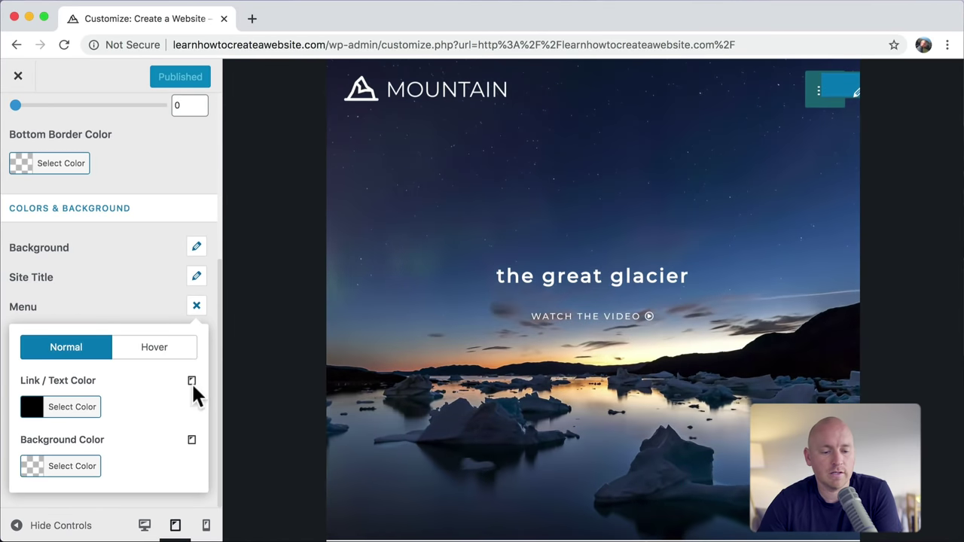
left_click(191, 383)
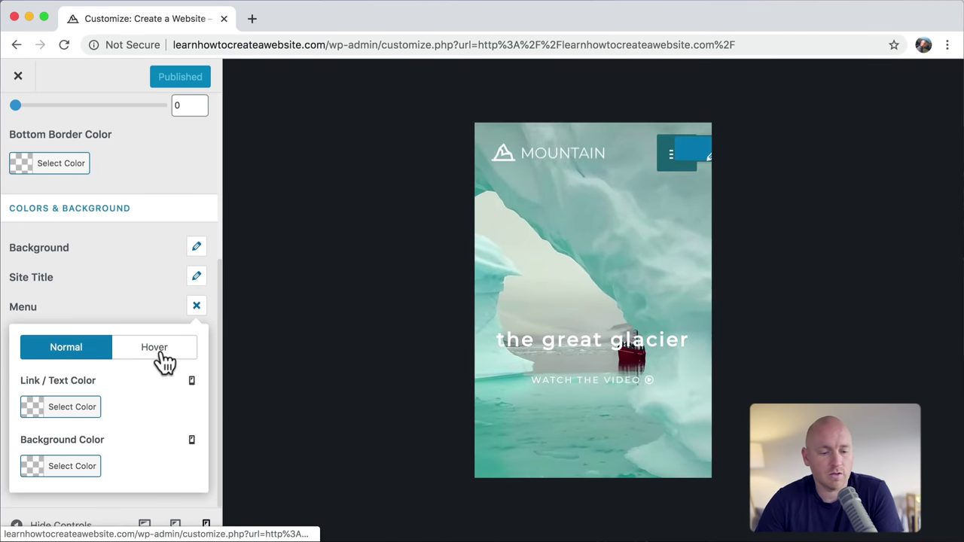
left_click(161, 352)
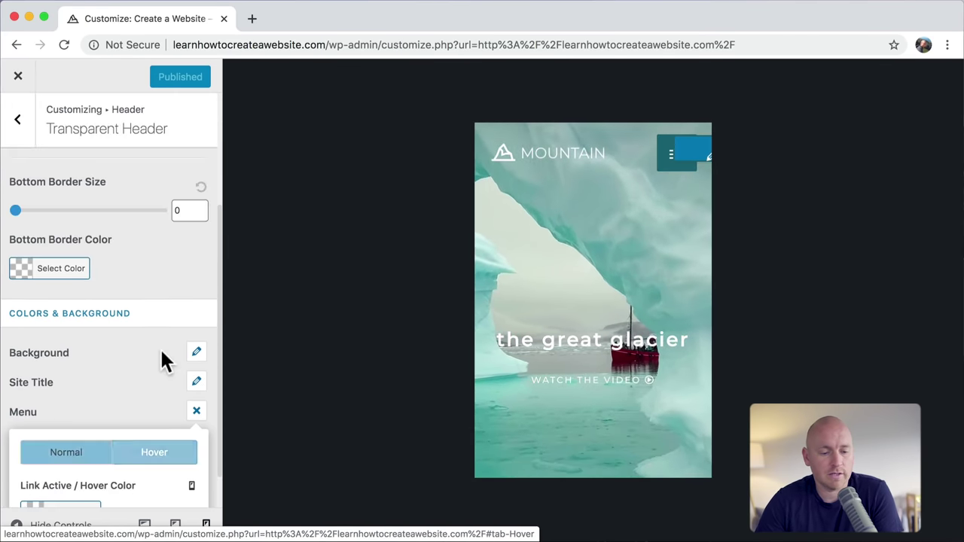
left_click(671, 156)
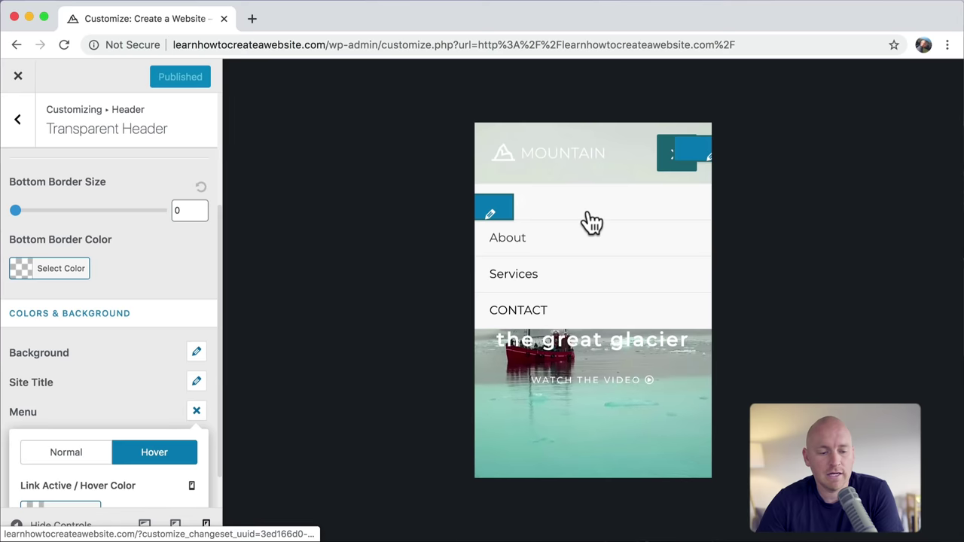
scroll(176, 387, "down", 2)
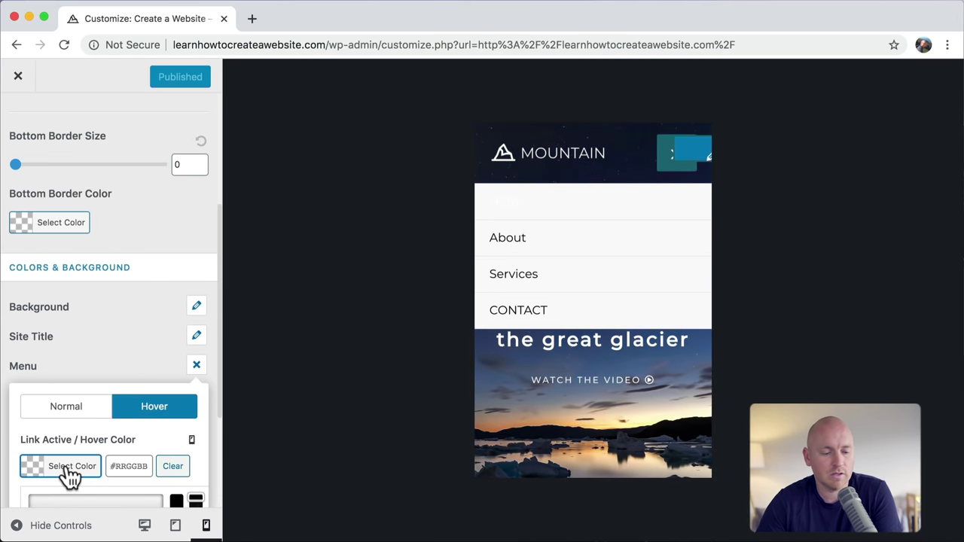
scroll(113, 443, "down", 5)
left_click_drag(65, 423, 15, 442)
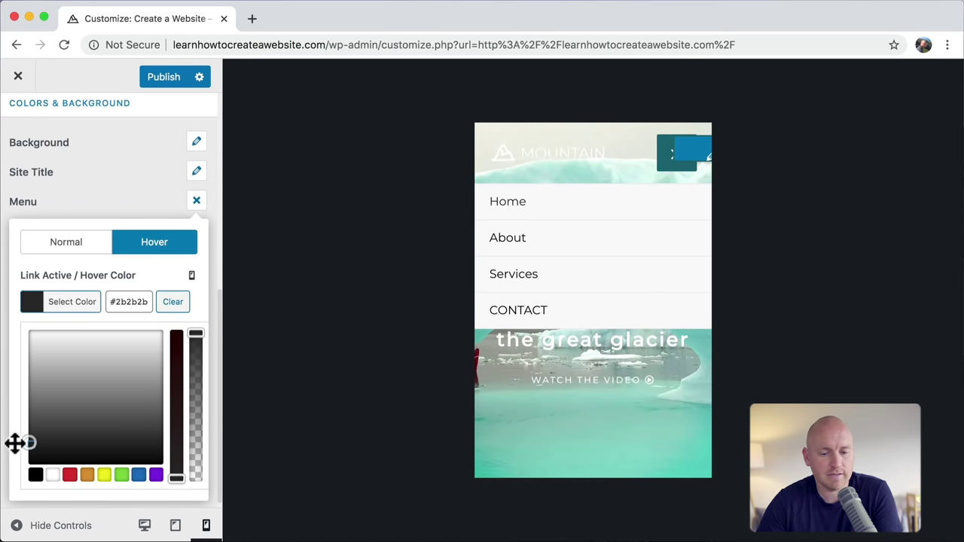
scroll(16, 449, "up", 5)
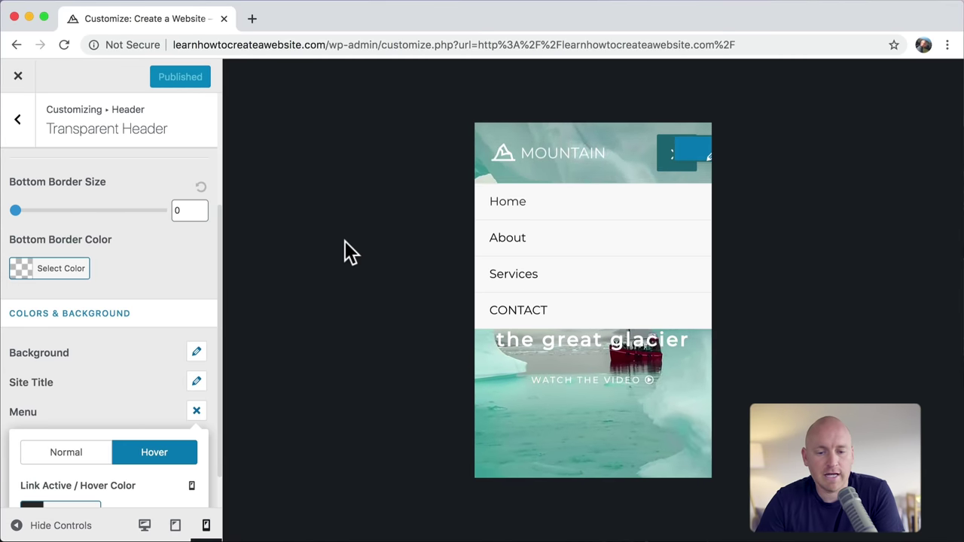
left_click(20, 81)
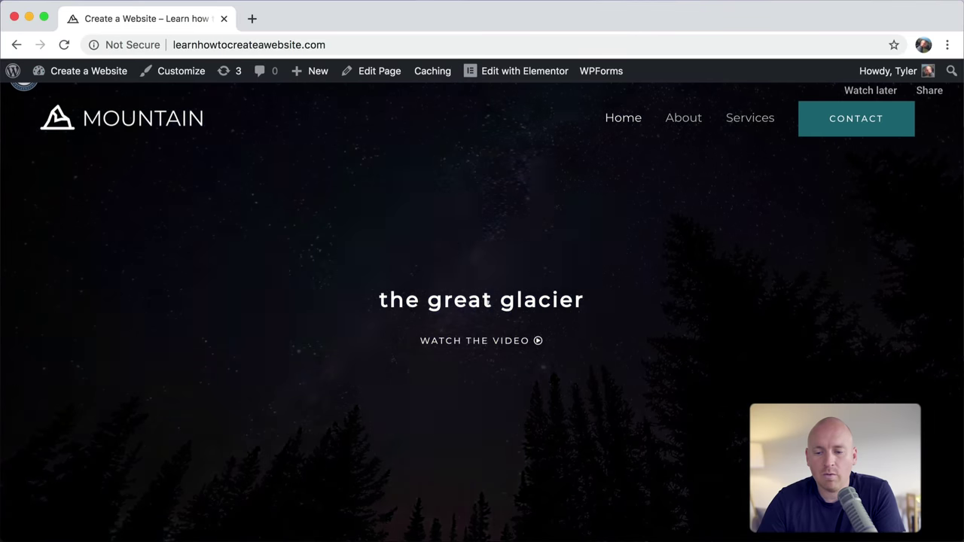
left_click_drag(956, 224, 108, 259)
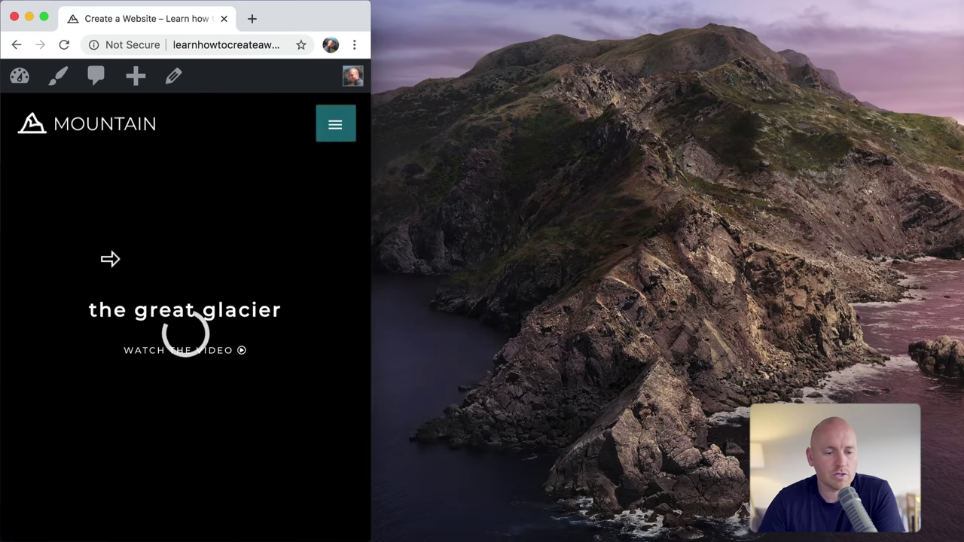
left_click(339, 134)
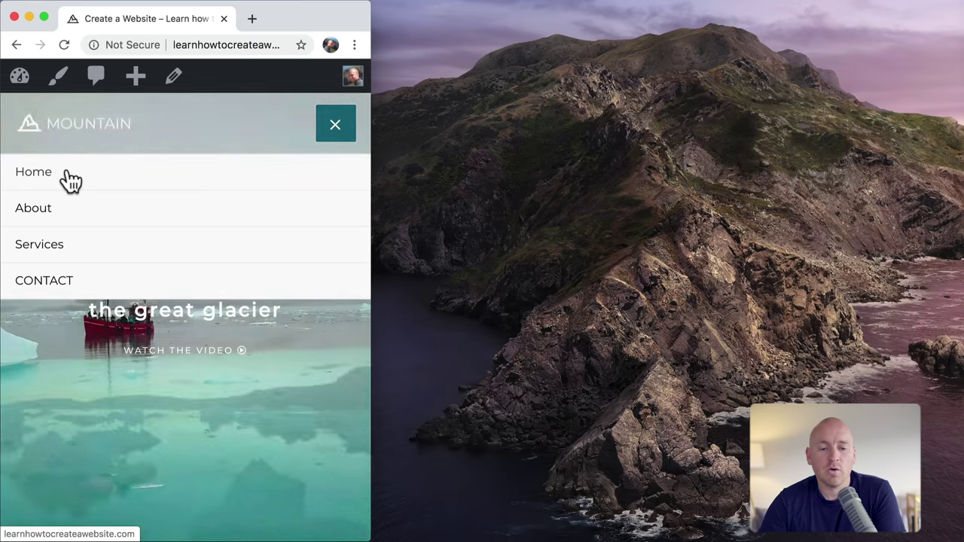
left_click(336, 126)
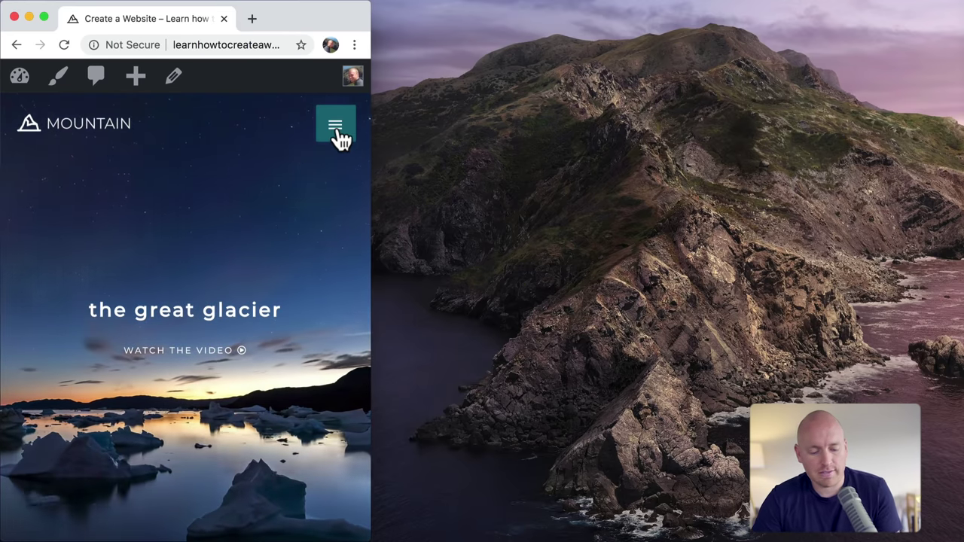
key("ctrl+alt+Return")
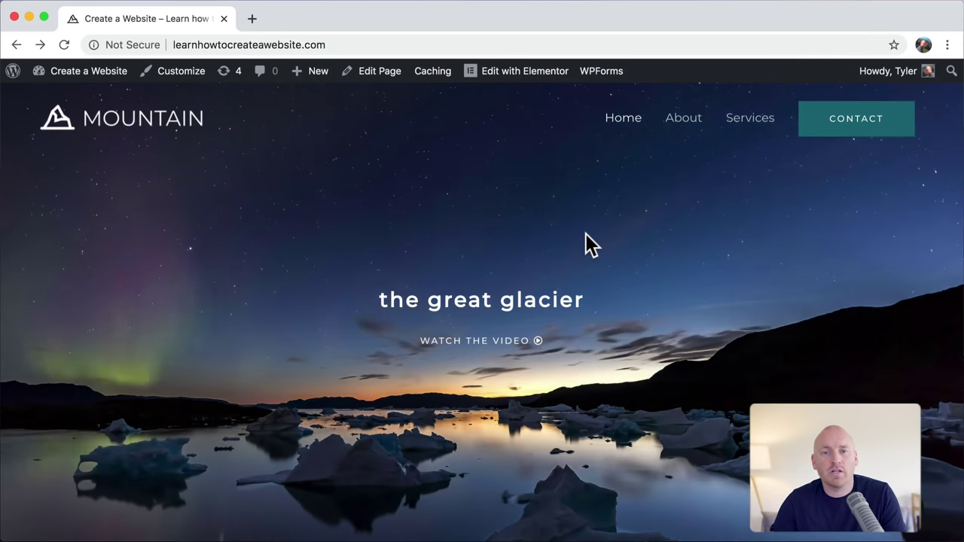
Step: Open the Site Footer template in Elementor from the admin bar's Edit with Elementor menu
scroll(586, 235, "down", 20)
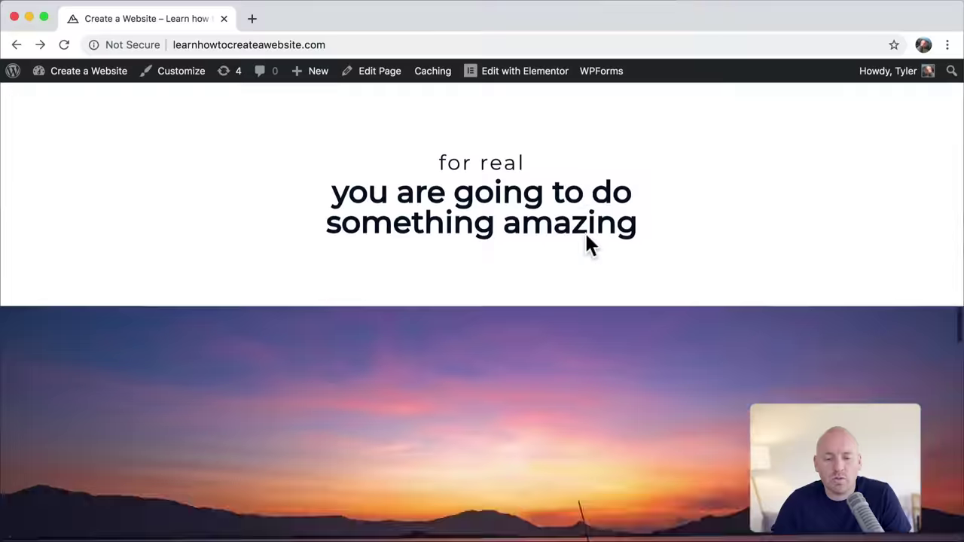
scroll(585, 234, "down", 10)
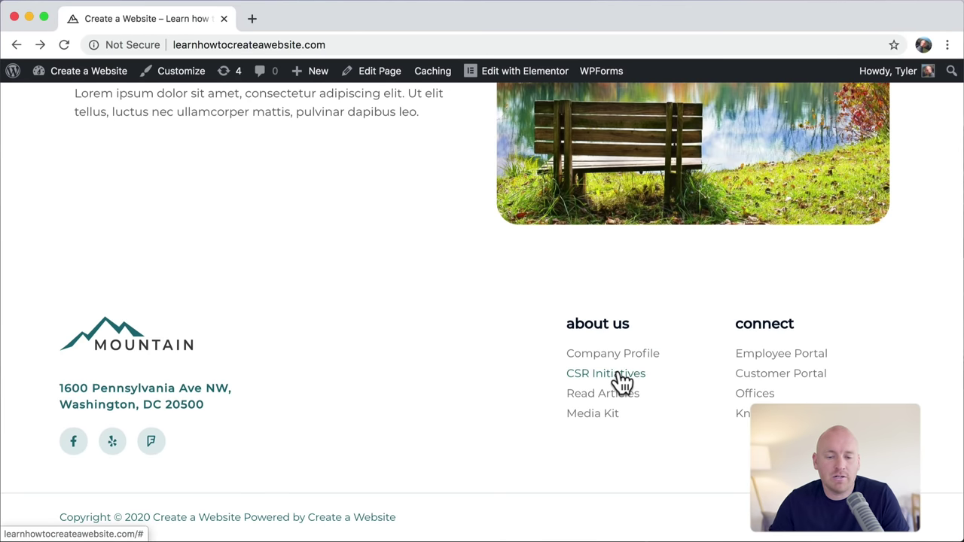
mouse_move(519, 78)
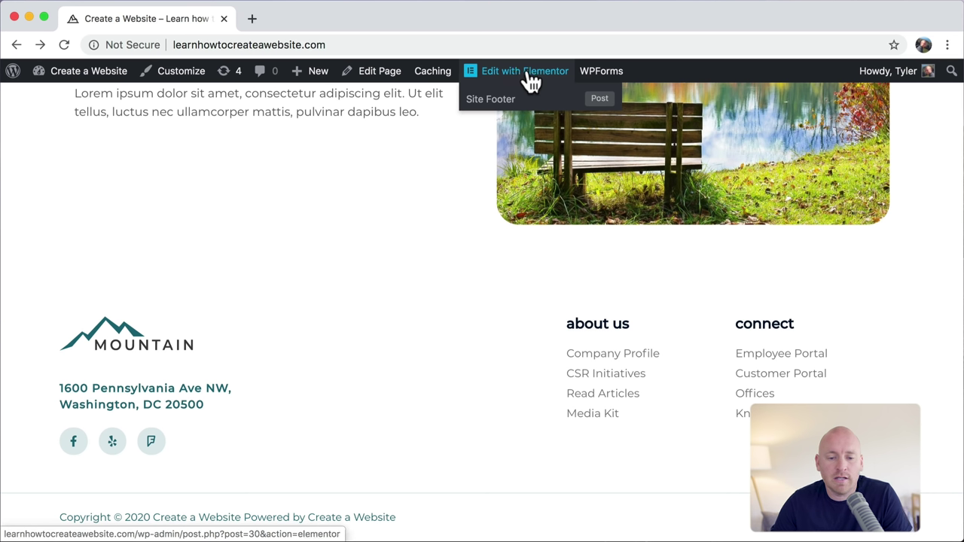
left_click(491, 100)
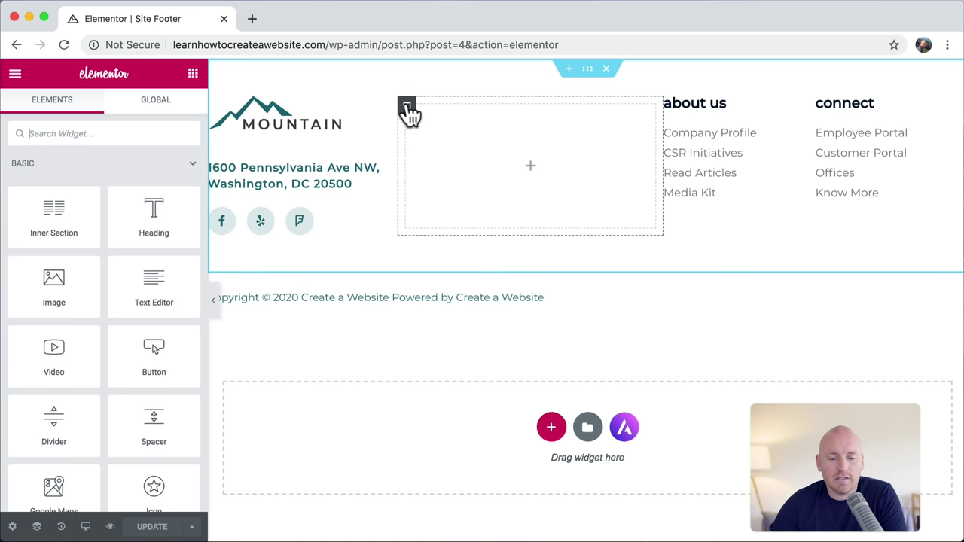
Step: Delete the empty middle column, the 'about us' heading, the portal links and the 'connect' heading
right_click(407, 107)
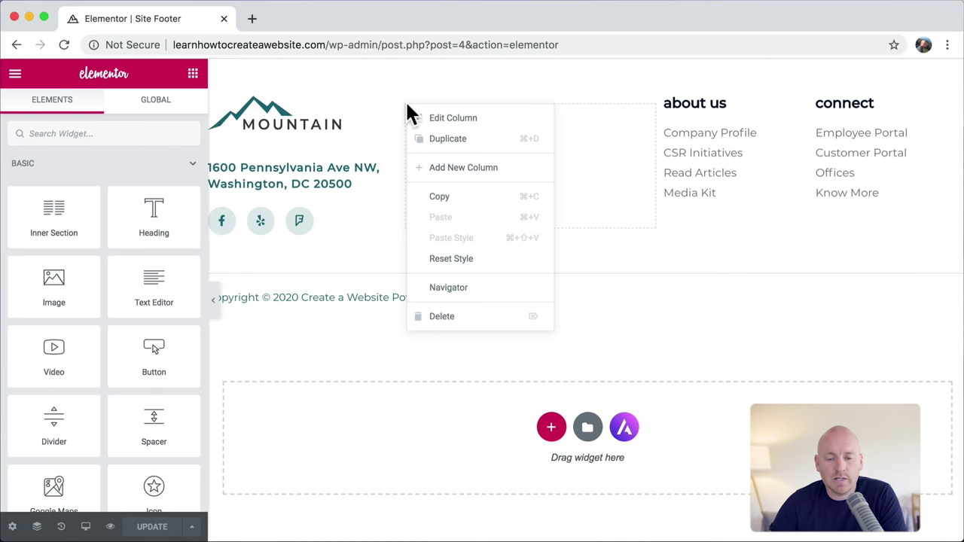
left_click(454, 322)
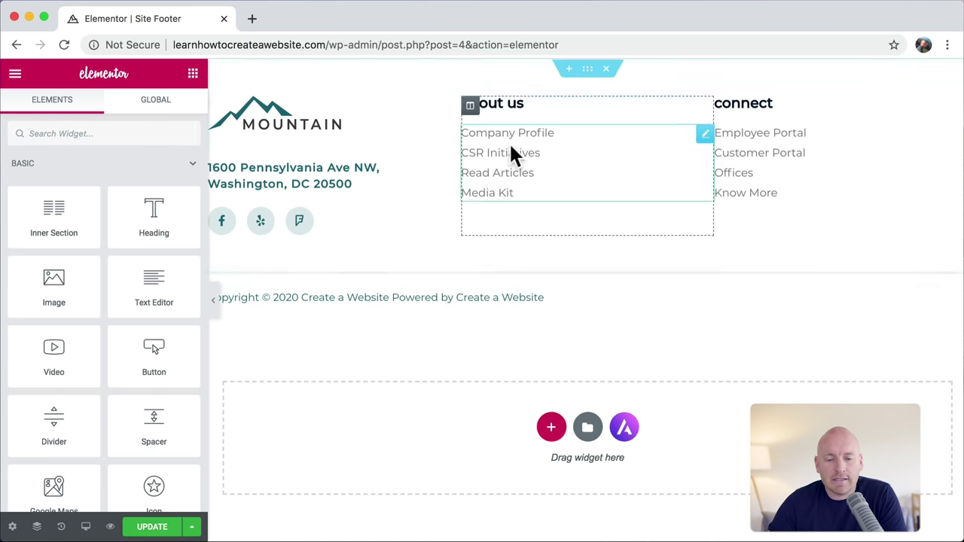
right_click(705, 111)
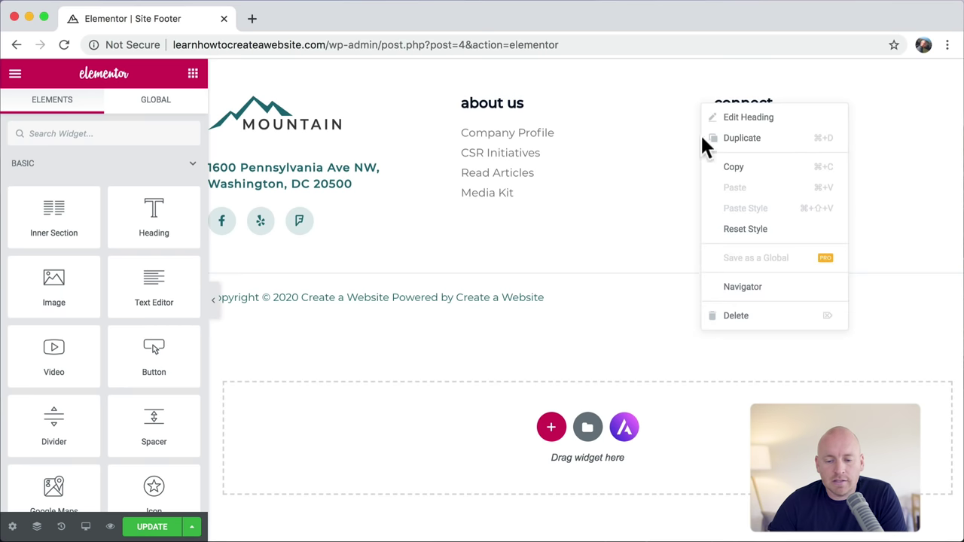
left_click(736, 316)
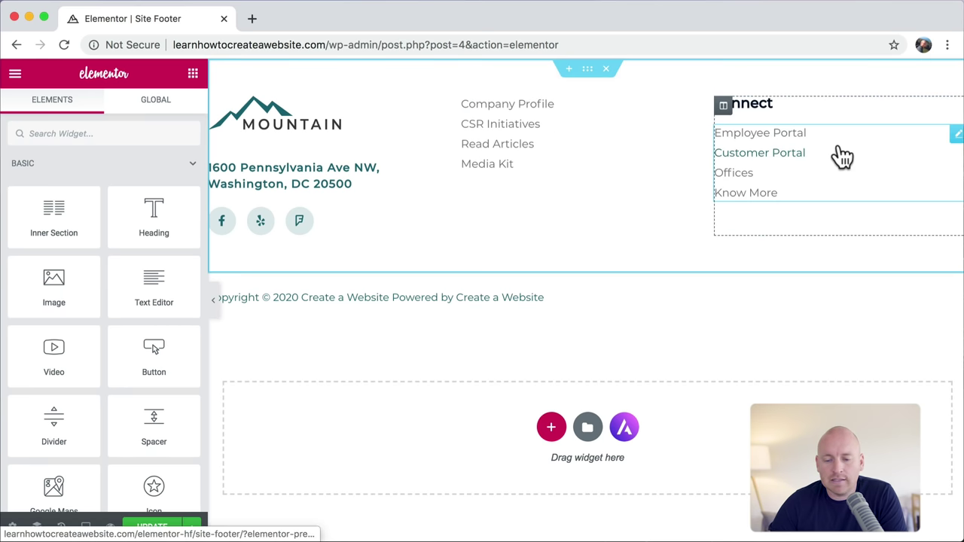
right_click(955, 134)
left_click(885, 346)
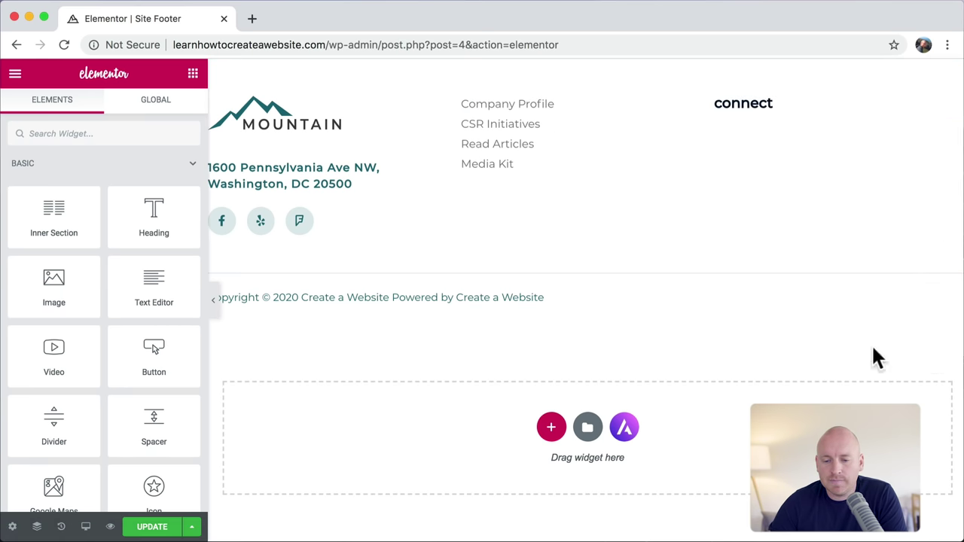
right_click(953, 109)
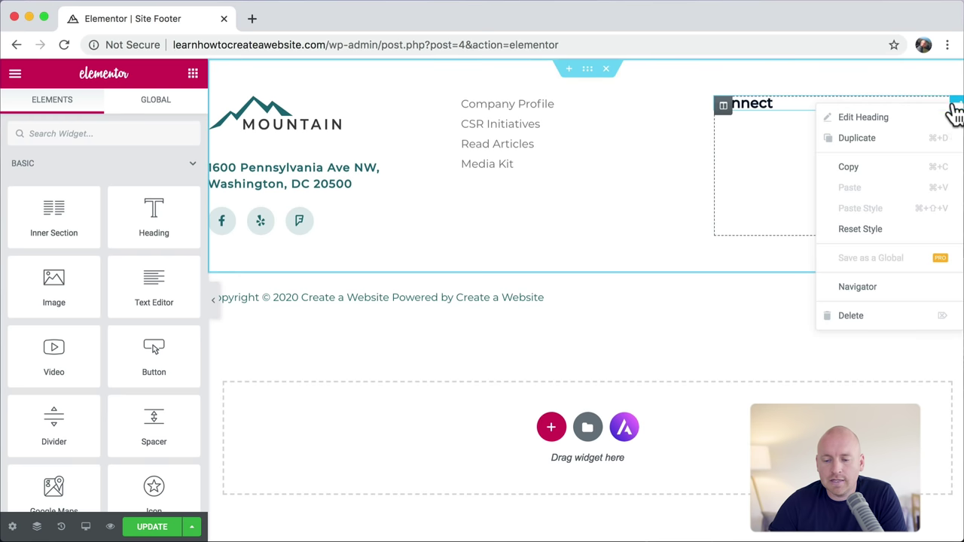
left_click(864, 316)
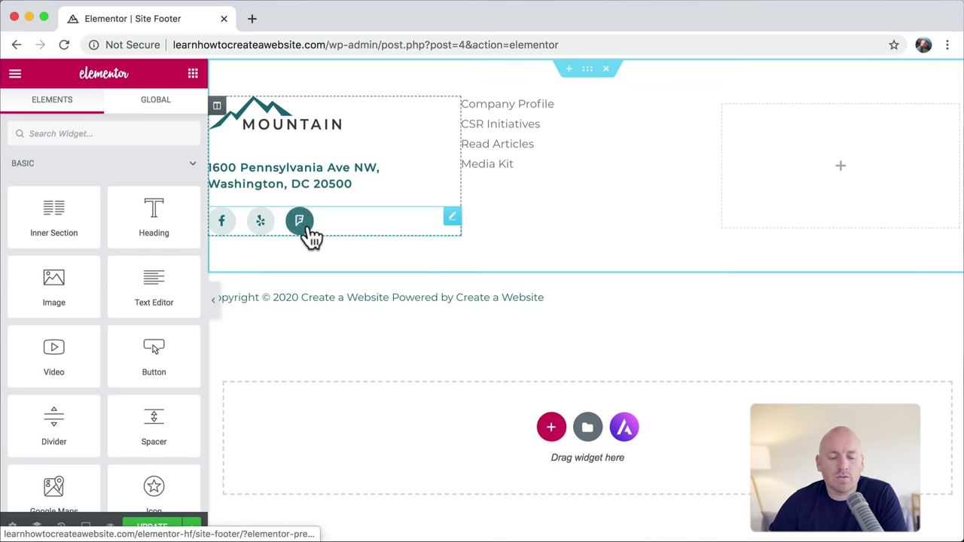
Step: Move the social icons into the right column and delete the address under the logo
left_click_drag(452, 219, 828, 129)
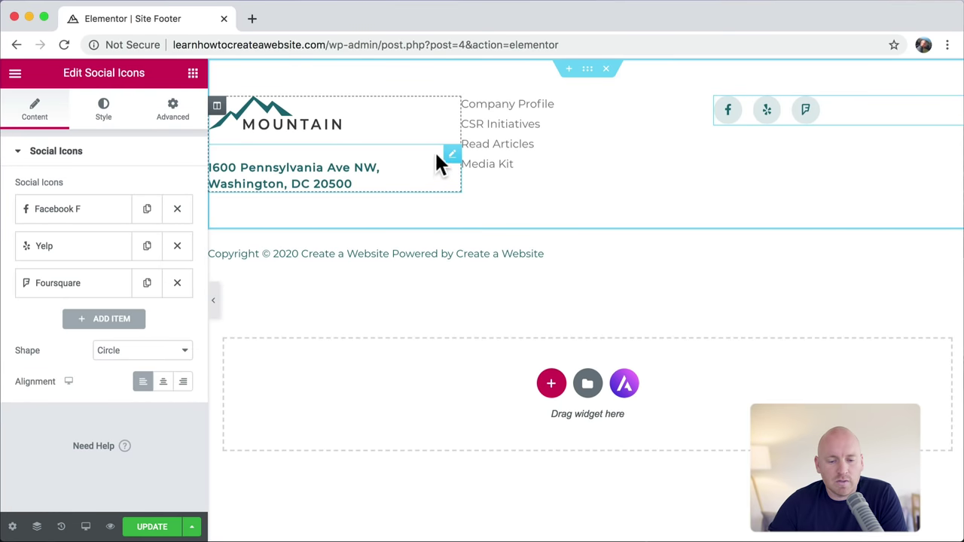
right_click(452, 156)
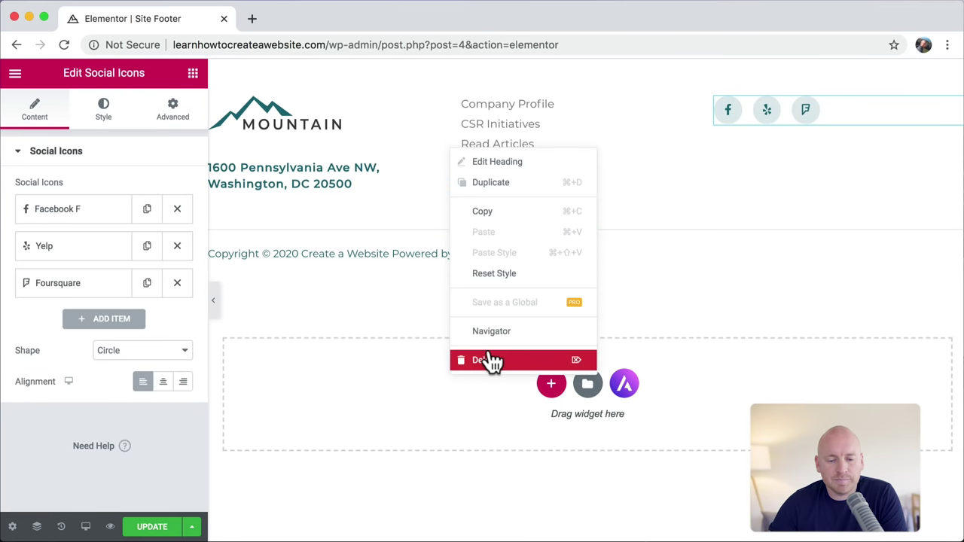
left_click(491, 359)
left_click(588, 70)
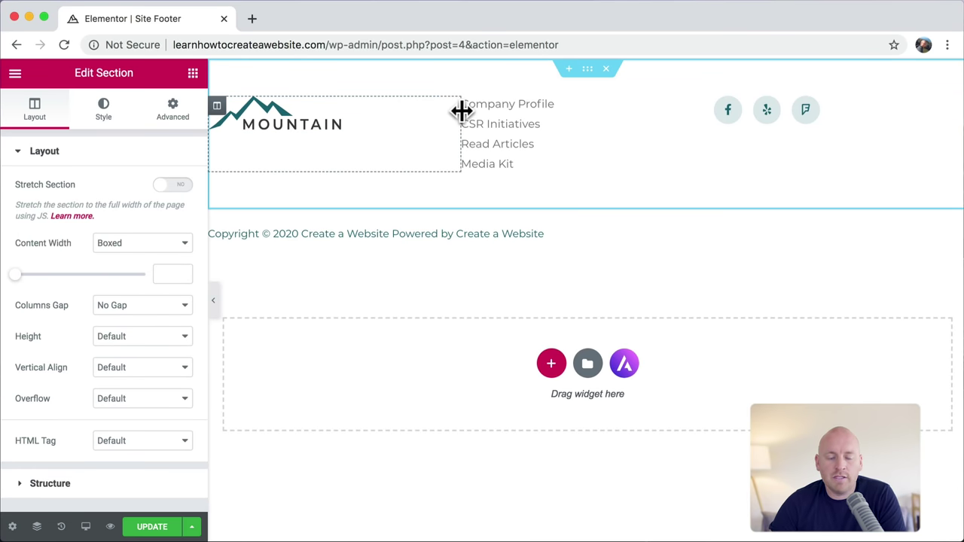
Step: Switch the footer section to the 16, 66, 16 column structure, widening the middle links column
left_click_drag(462, 111, 423, 127)
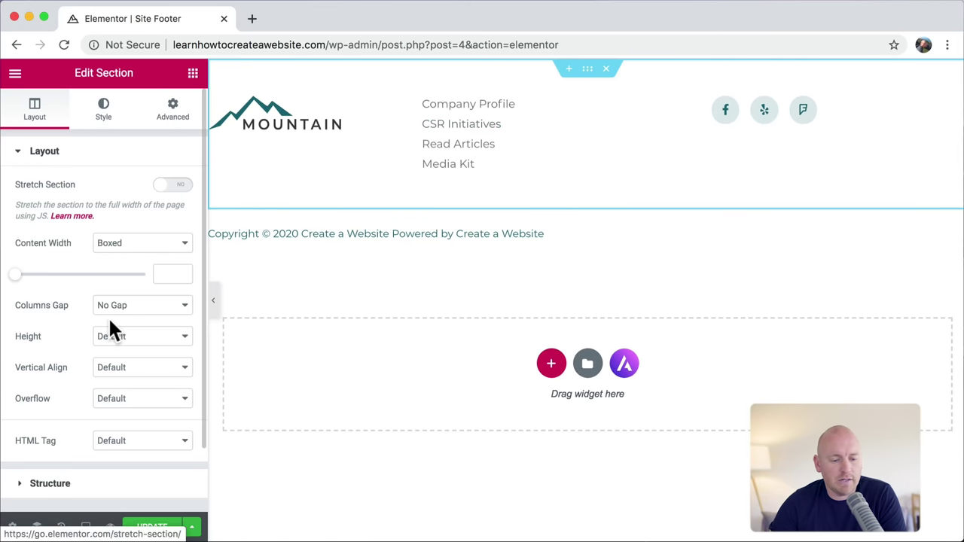
scroll(92, 430, "down", 2)
left_click(89, 415)
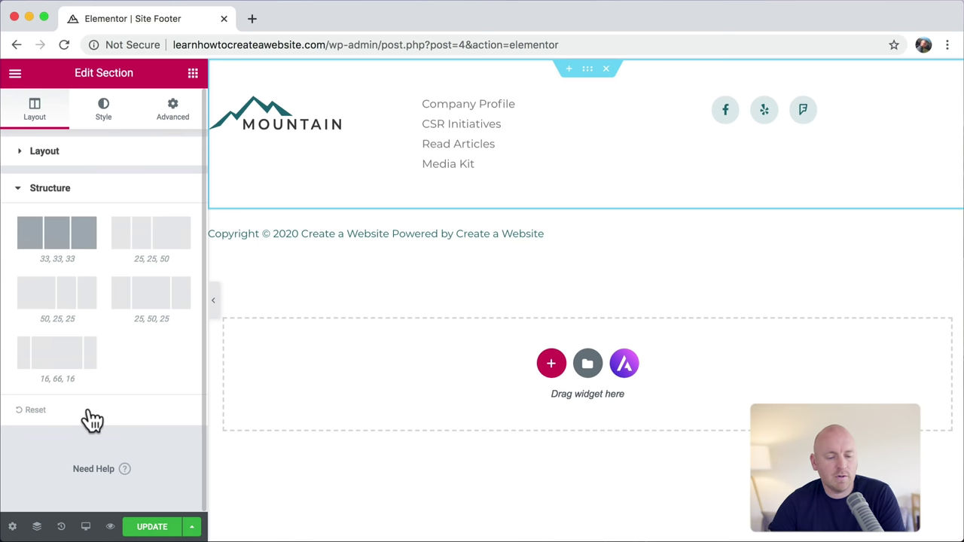
left_click(64, 366)
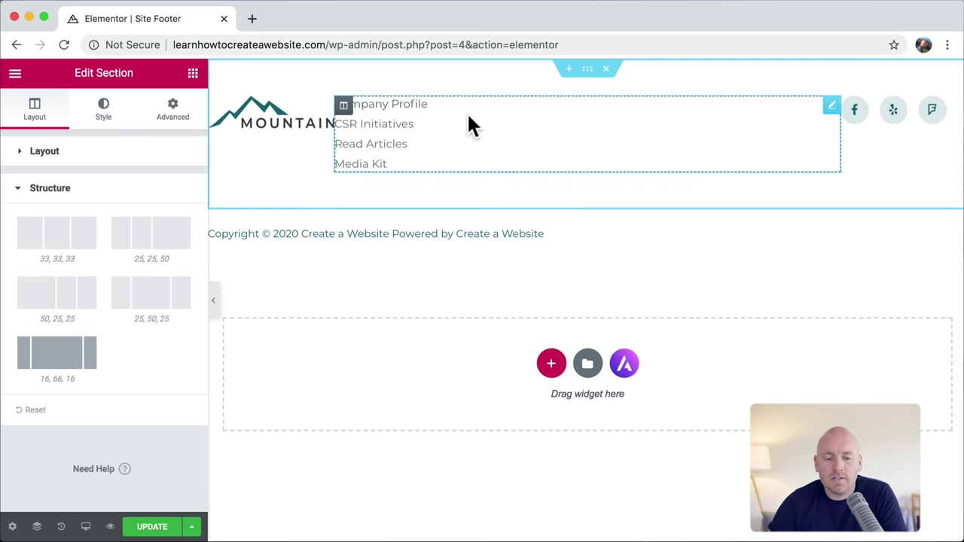
left_click(831, 108)
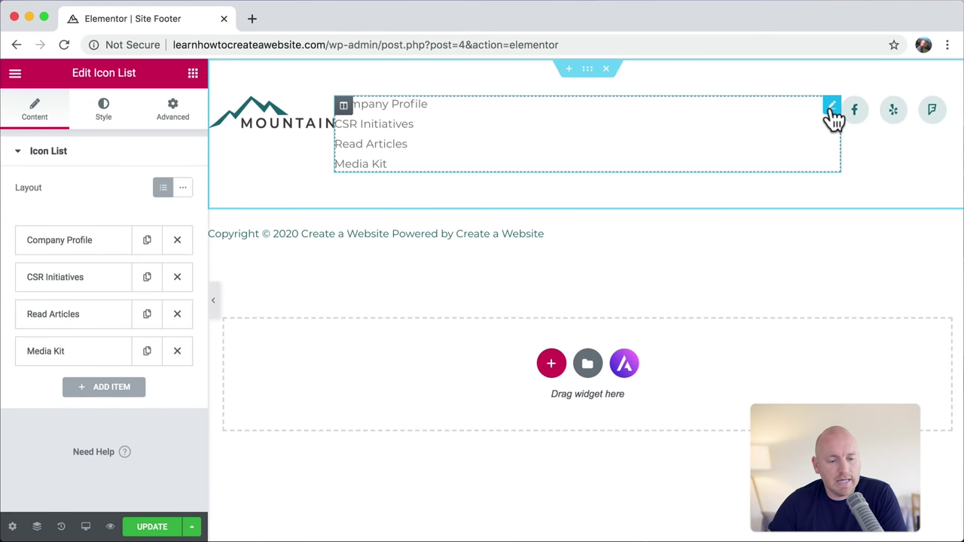
Step: Make the four footer links inline, with Space Between 35 and centre alignment
left_click(185, 189)
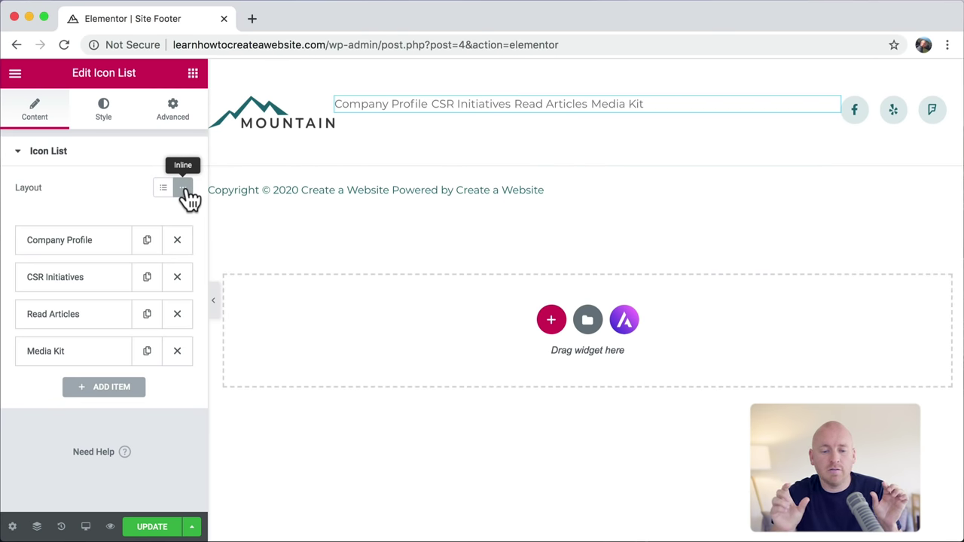
left_click(110, 118)
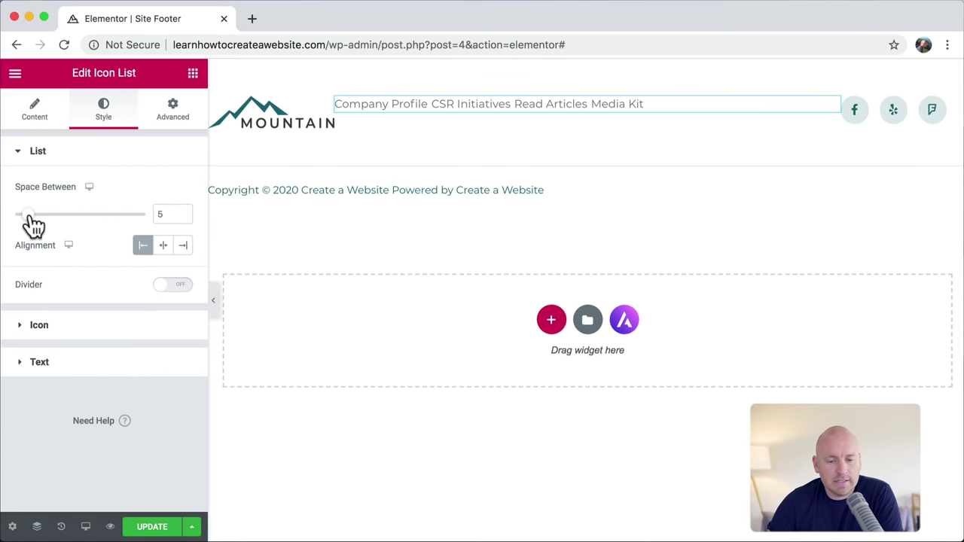
left_click_drag(29, 215, 110, 215)
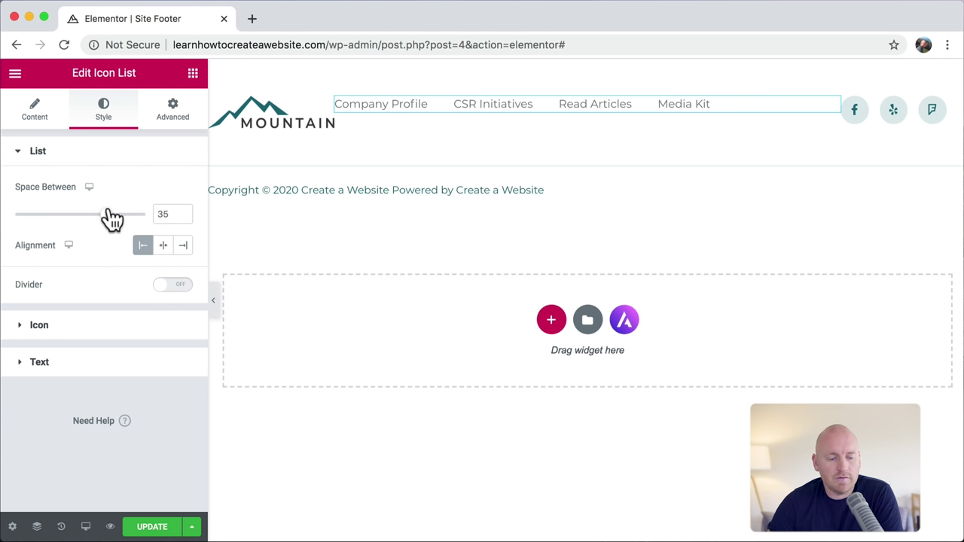
left_click(164, 250)
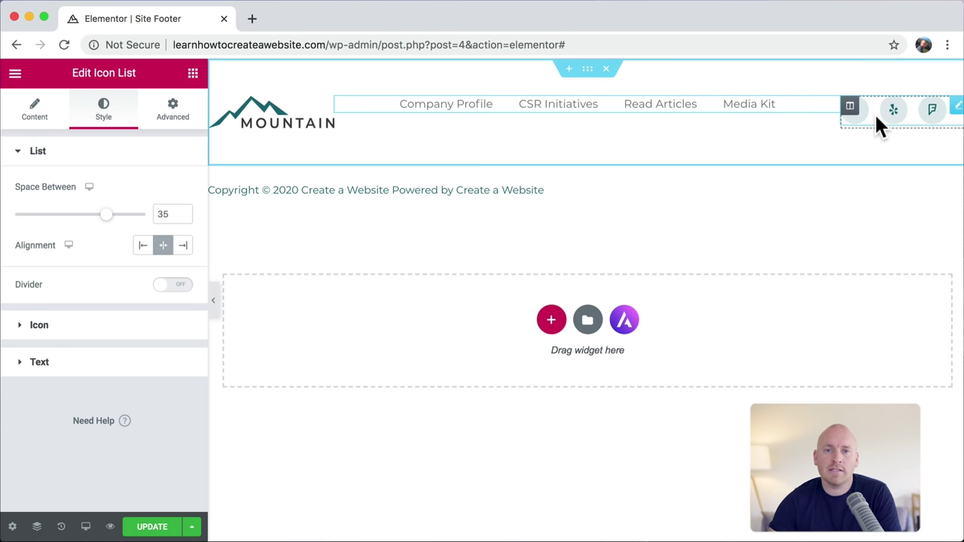
left_click(588, 71)
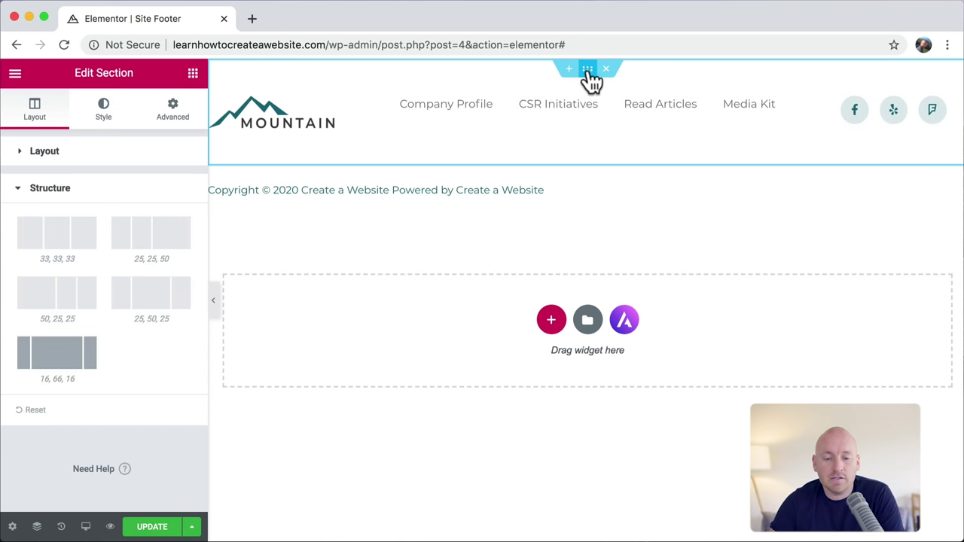
Step: Set the footer section's Vertical Align to Middle and centre the copyright text
left_click(75, 155)
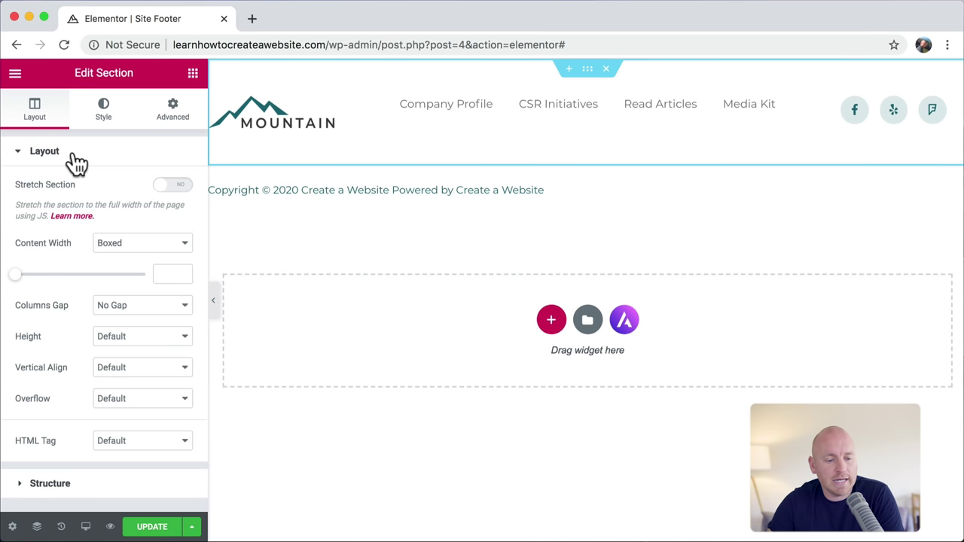
left_click(138, 367)
left_click(133, 392)
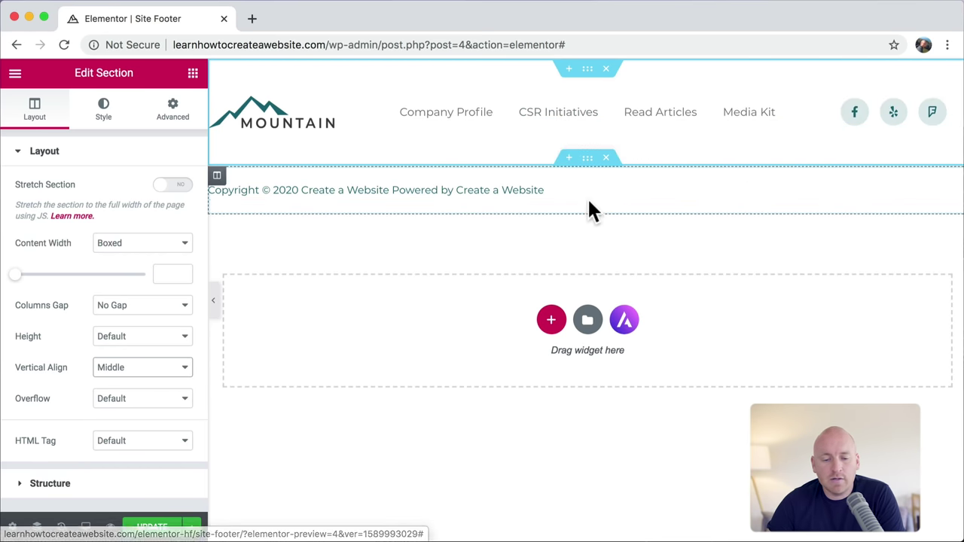
left_click(748, 197)
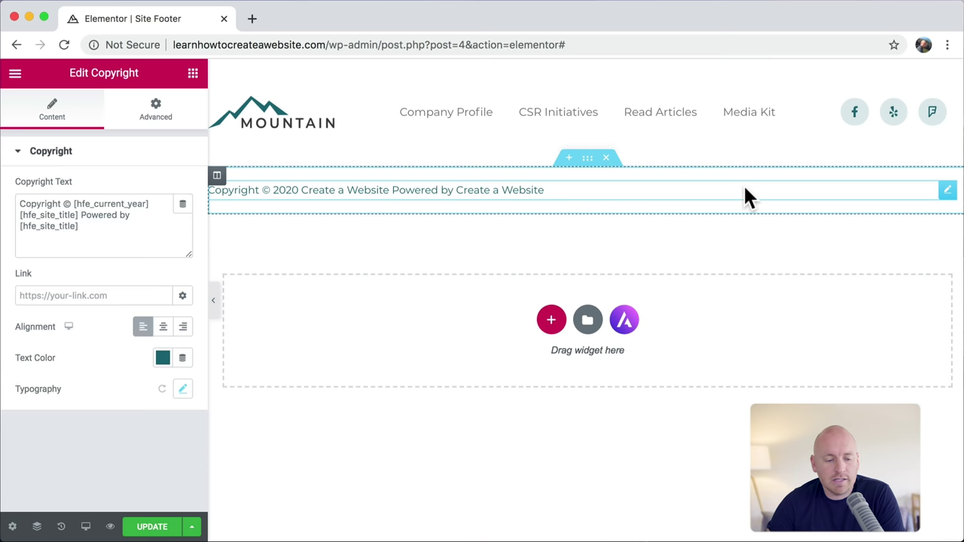
left_click(163, 328)
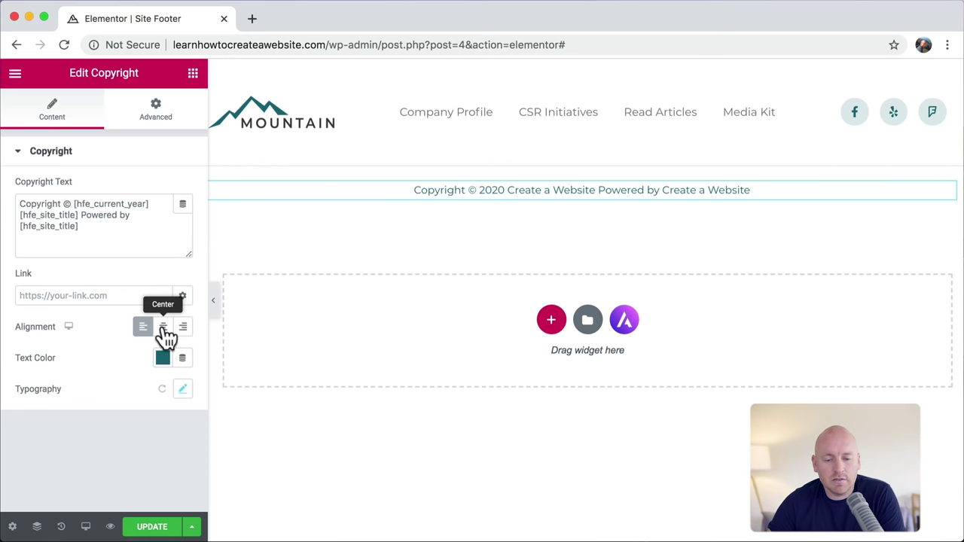
Step: Expand the footer link items to check the CSR Initiatives link, still pointing to #
left_click(642, 119)
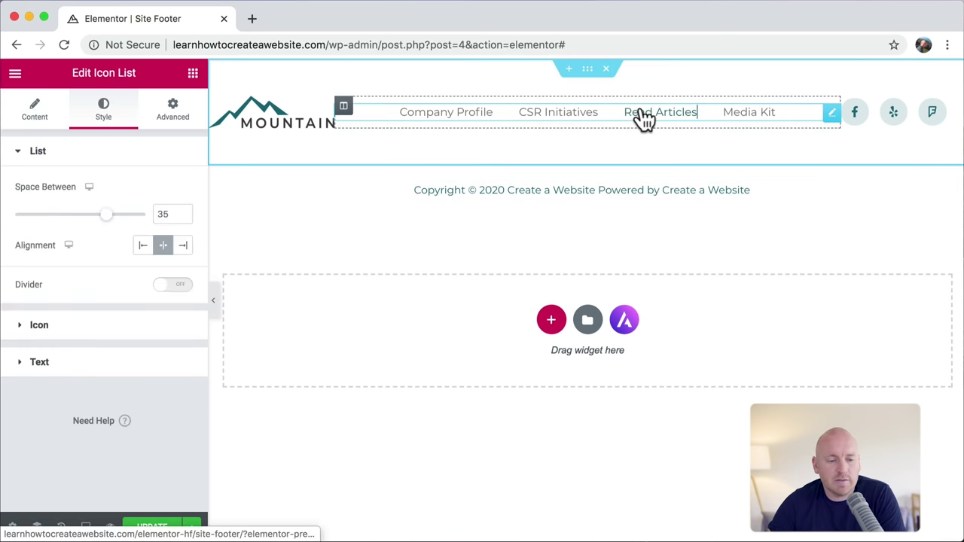
left_click(35, 111)
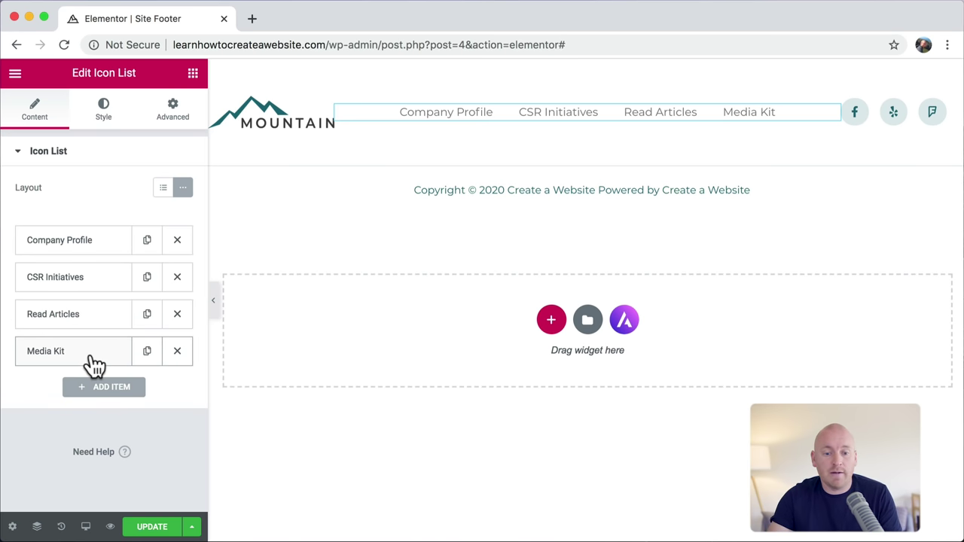
left_click(107, 287)
scroll(112, 308, "down", 2)
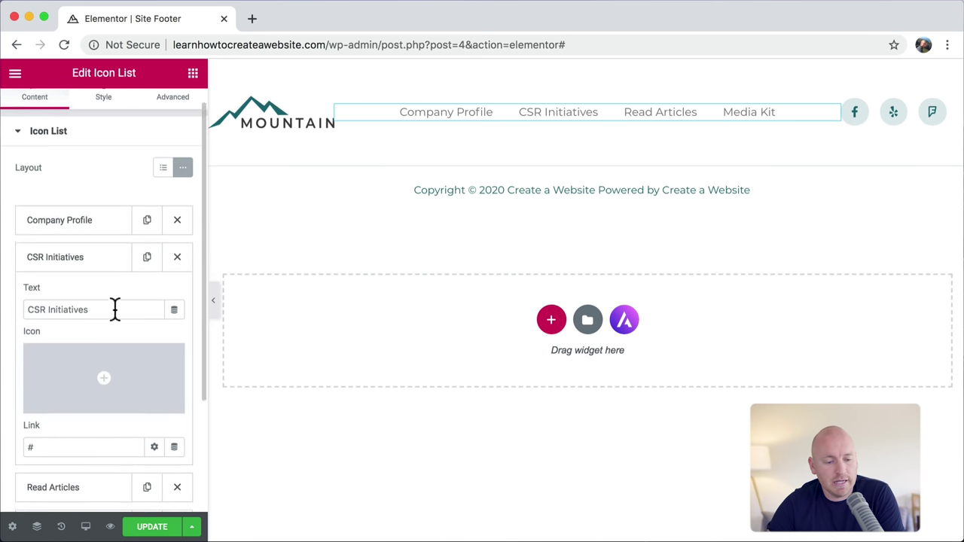